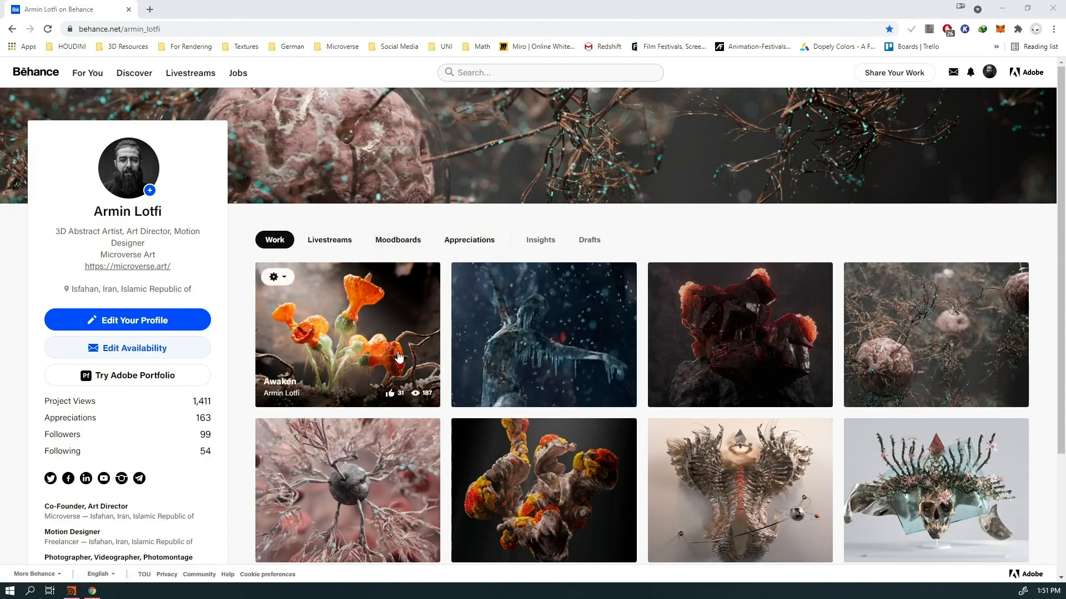
Browse the Awaken project, then close it and return to the profile
click(363, 344)
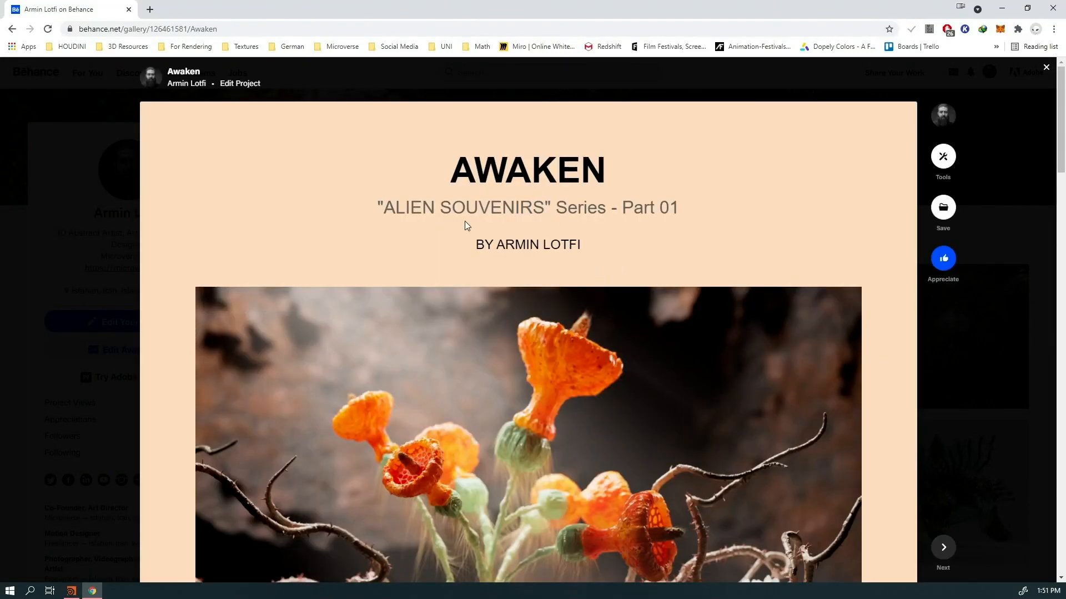
scroll(451, 262, down, 4)
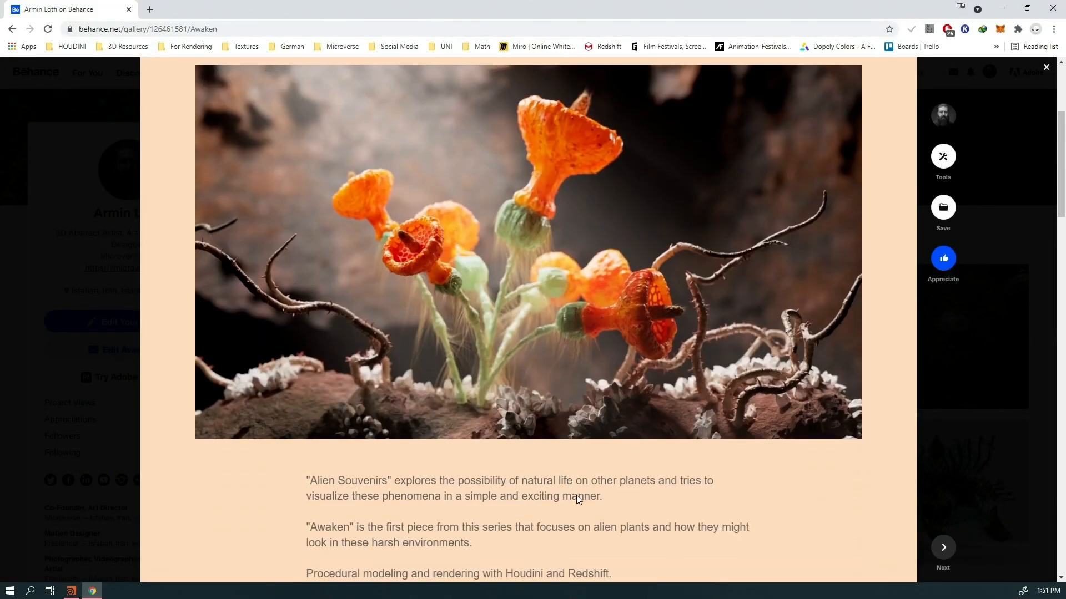
scroll(600, 516, down, 14)
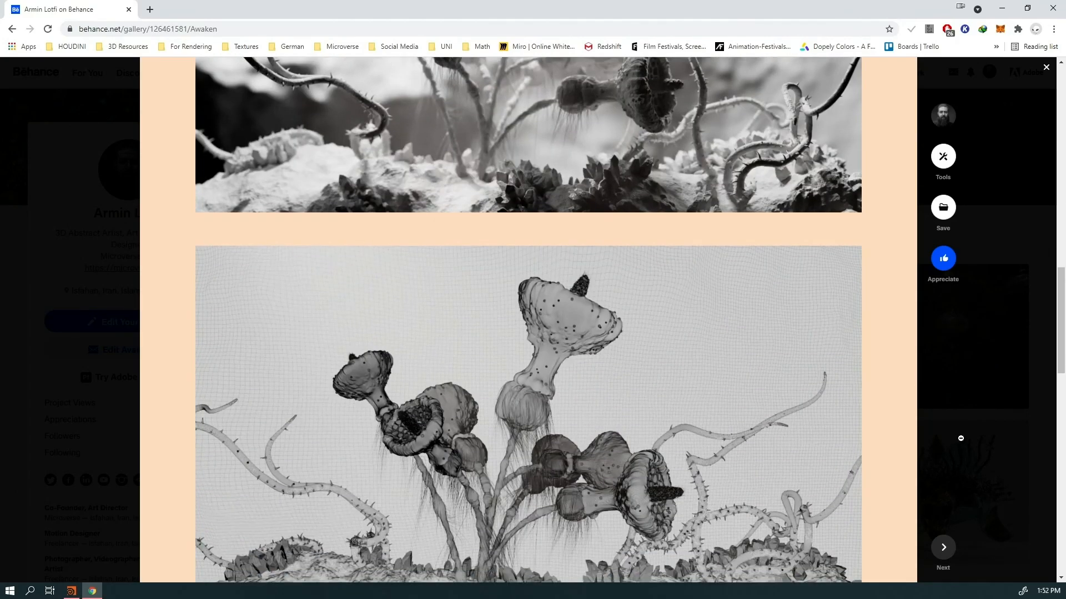
click(1004, 428)
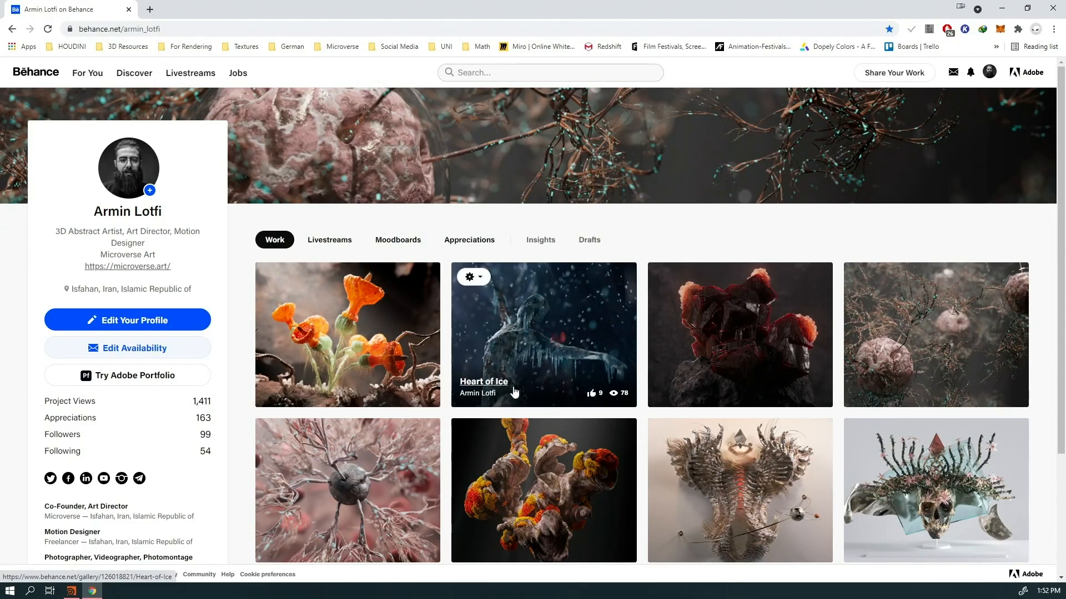
Open the Heart of Ice project and play its 0:21 video to the end
click(527, 338)
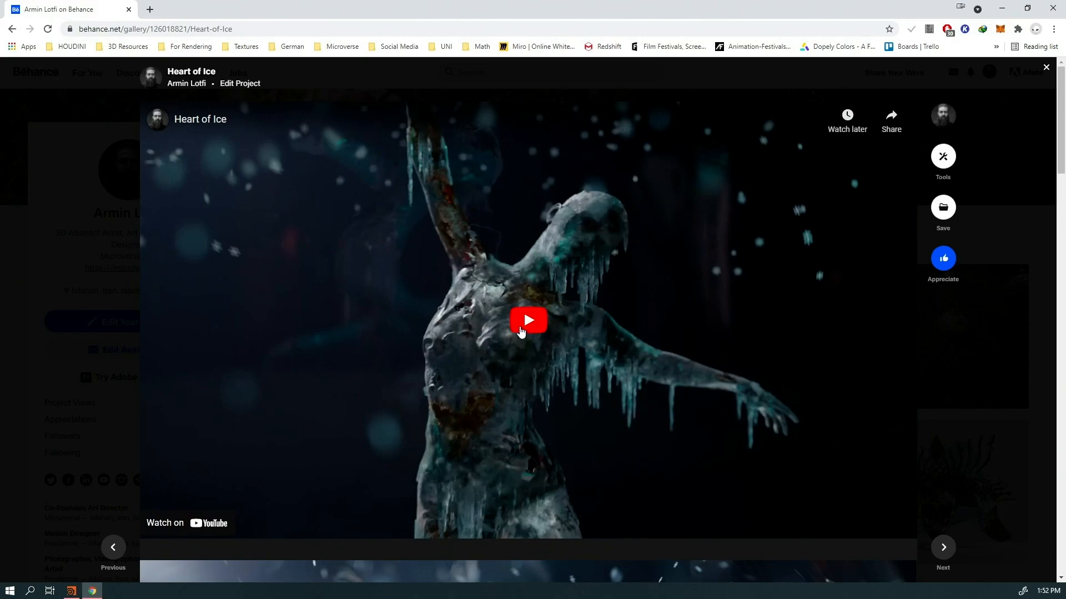
click(521, 331)
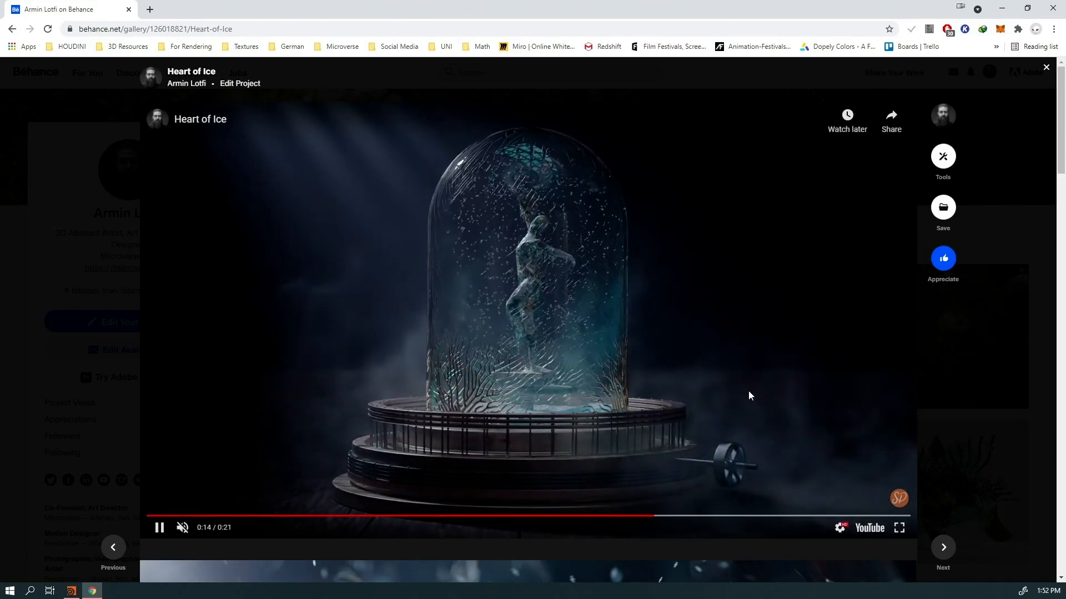
scroll(970, 452, down, 8)
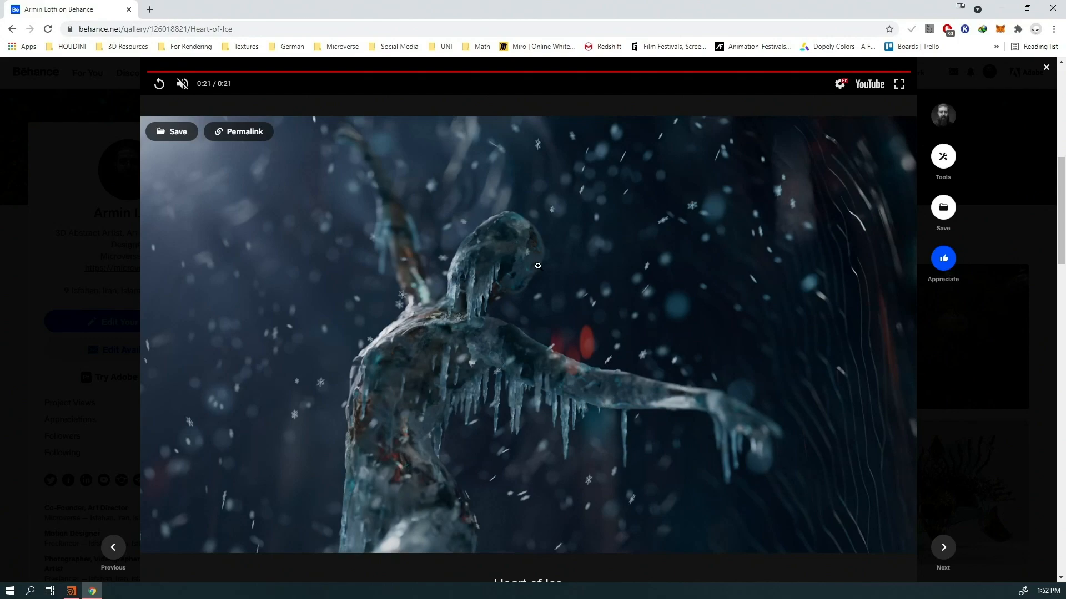
scroll(525, 234, down, 5)
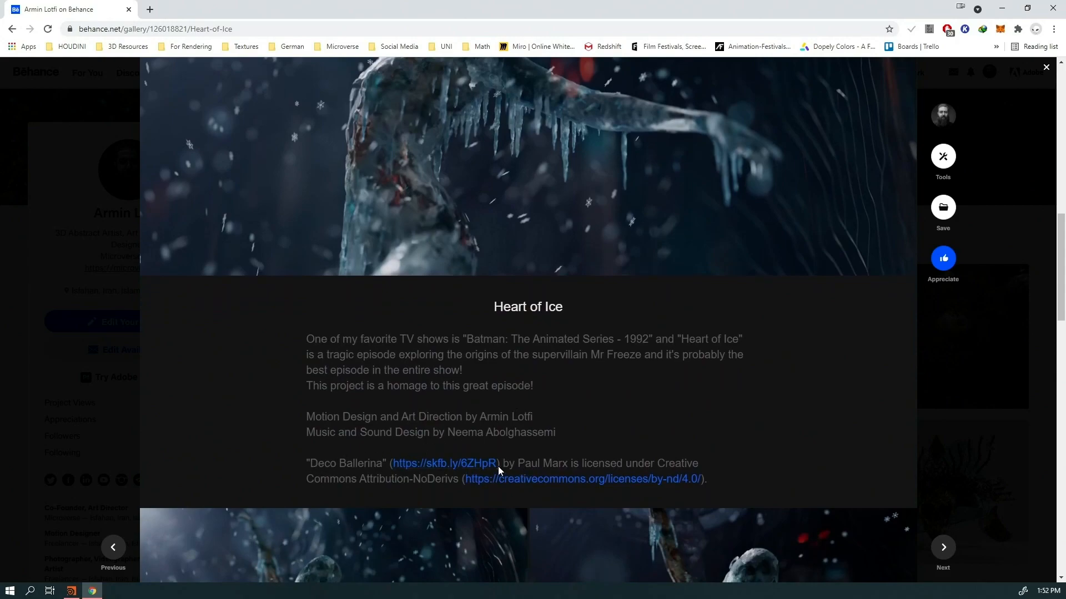
drag(563, 468, 568, 469)
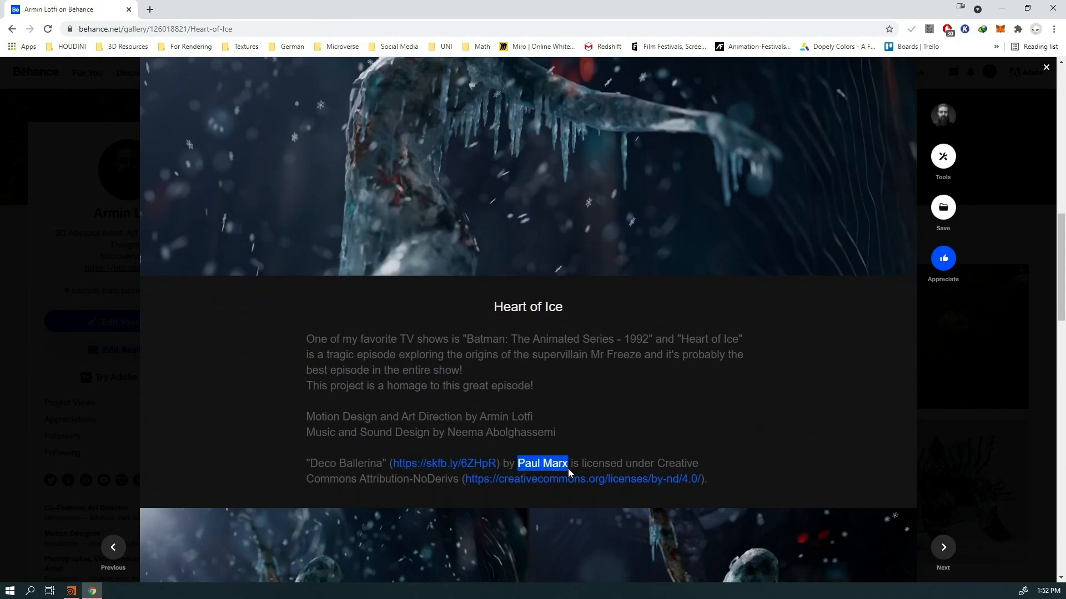
scroll(430, 473, up, 4)
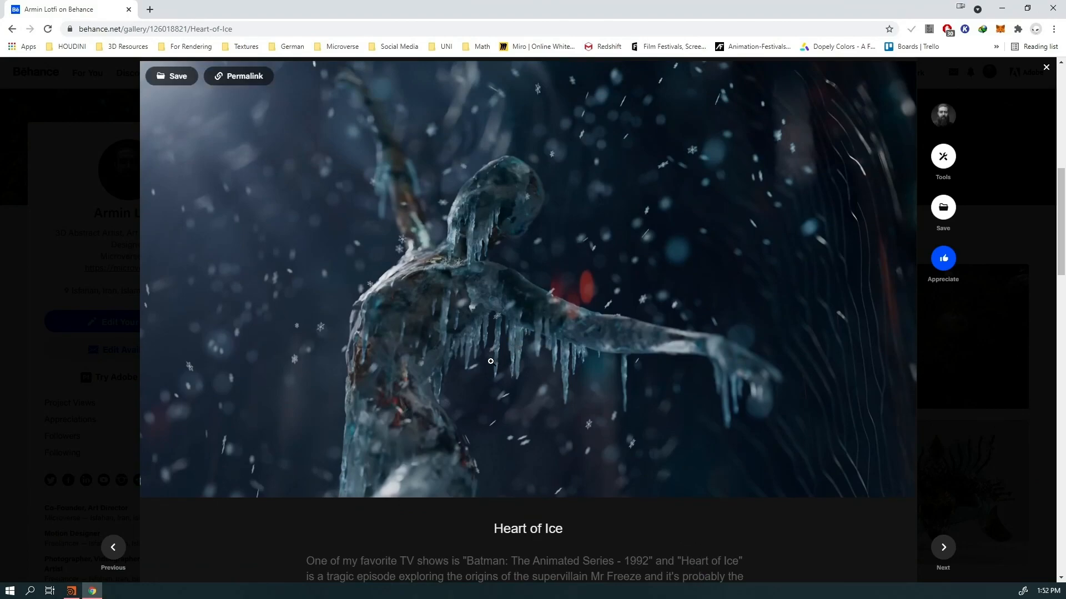
scroll(500, 389, up, 1)
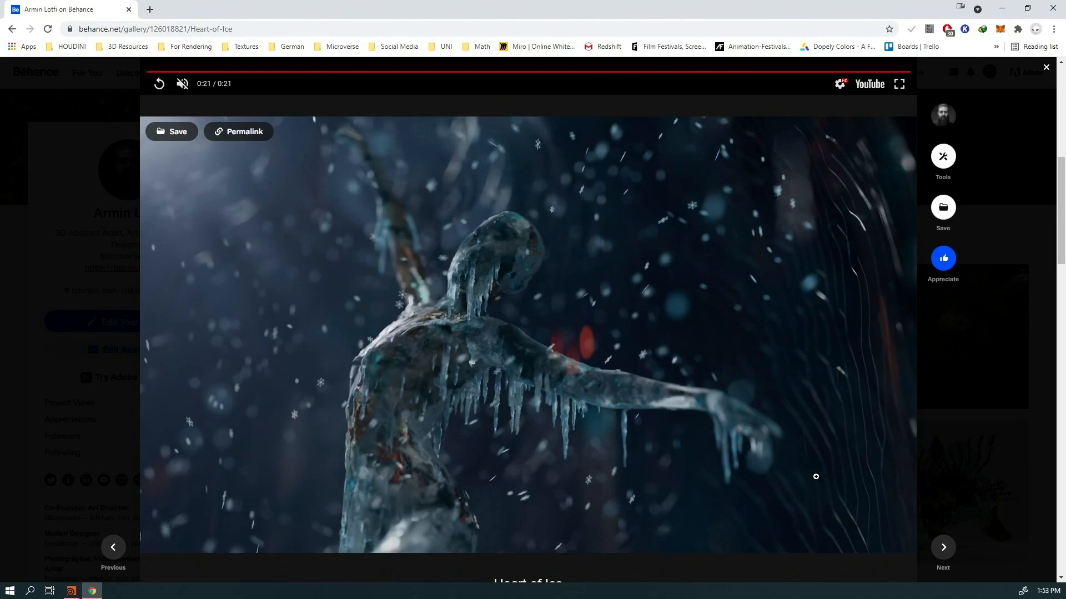
scroll(612, 429, down, 1)
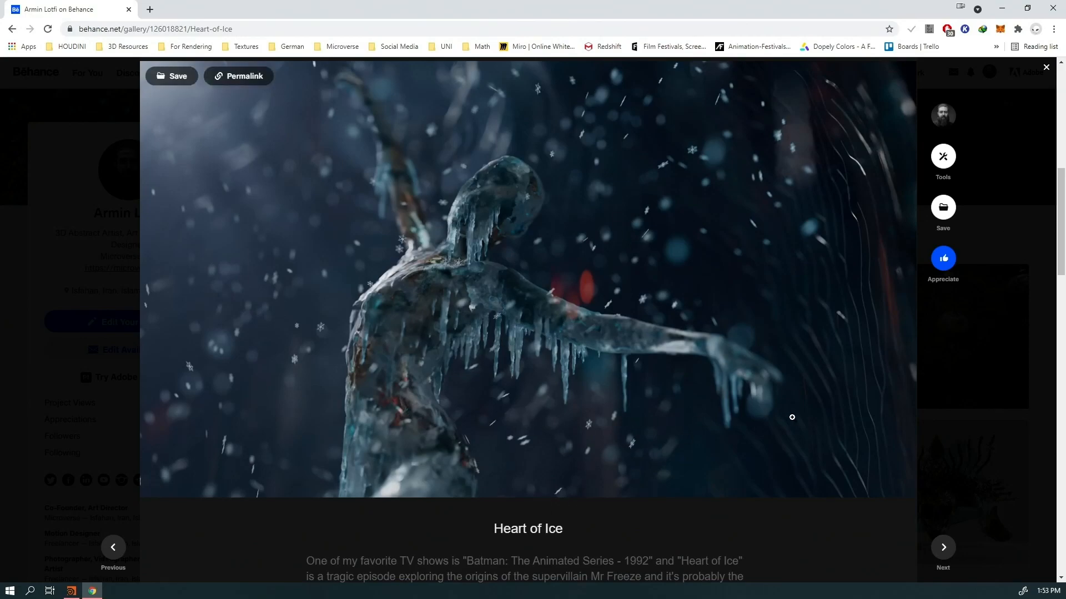
scroll(565, 437, down, 15)
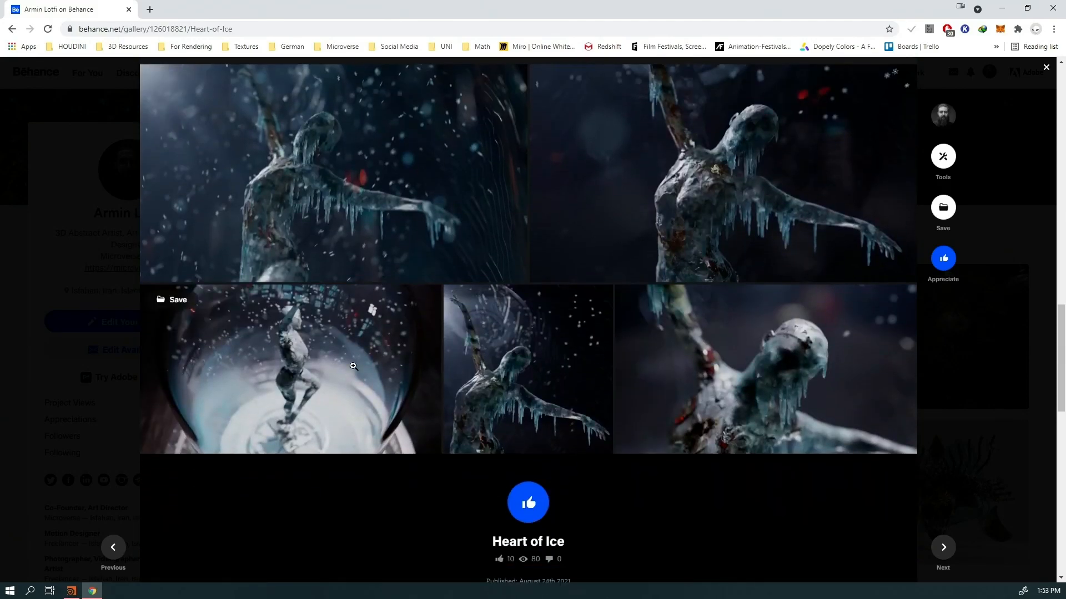
scroll(647, 417, up, 1)
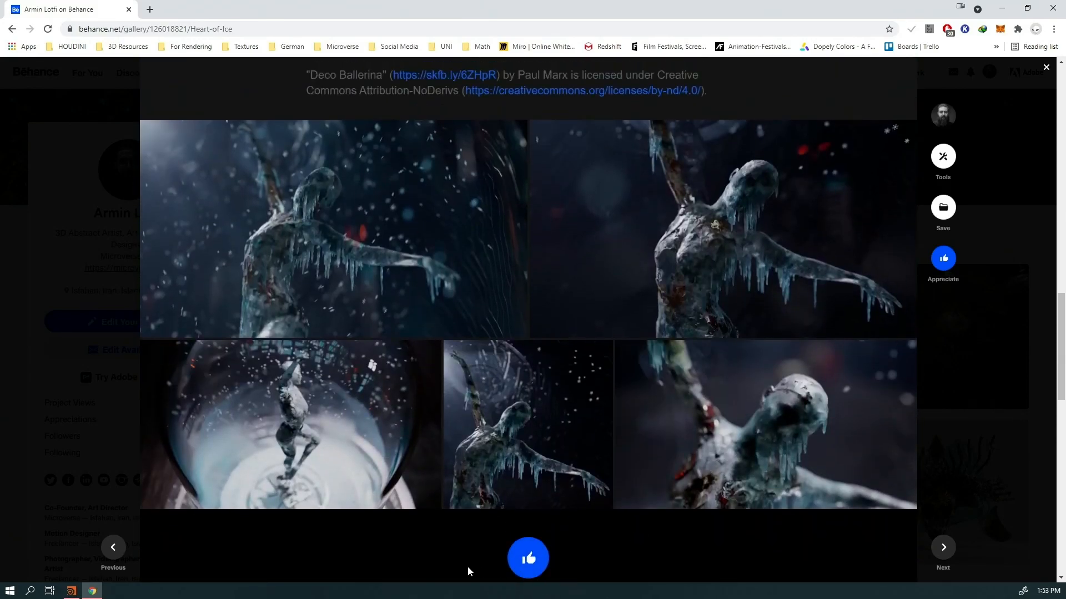
click(718, 460)
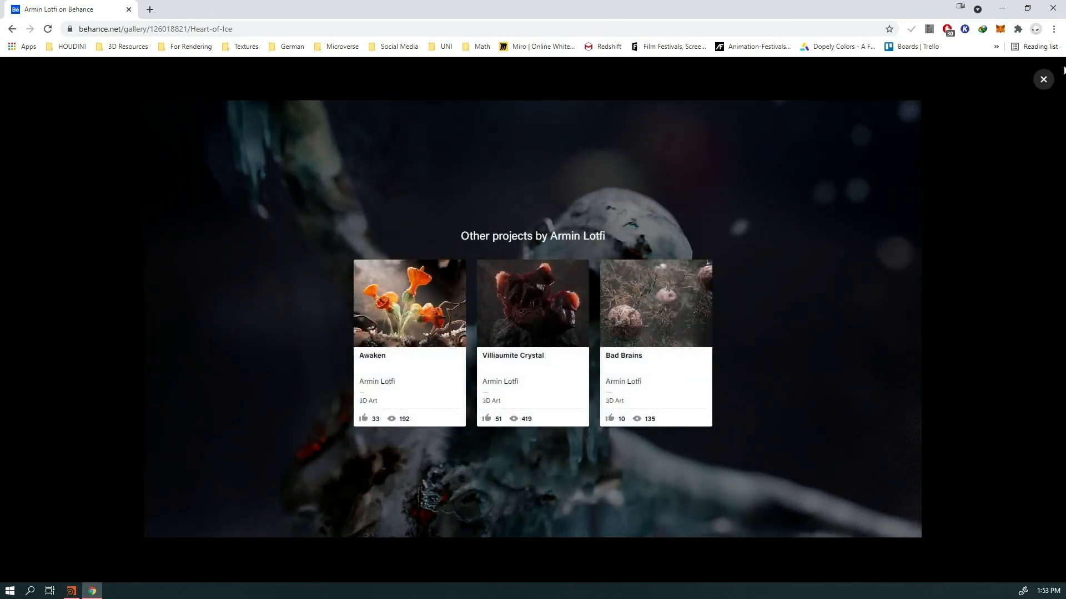
click(1043, 80)
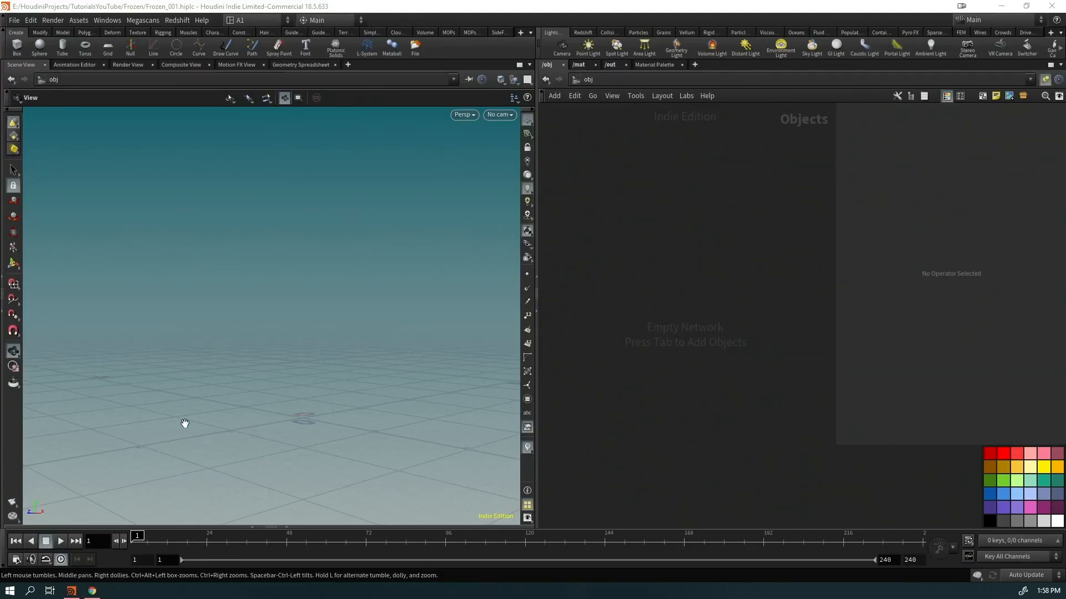
Add a sphere geometry object and dive into its network
key(Tab)
text(sphe)
key(Return)
key(Return)
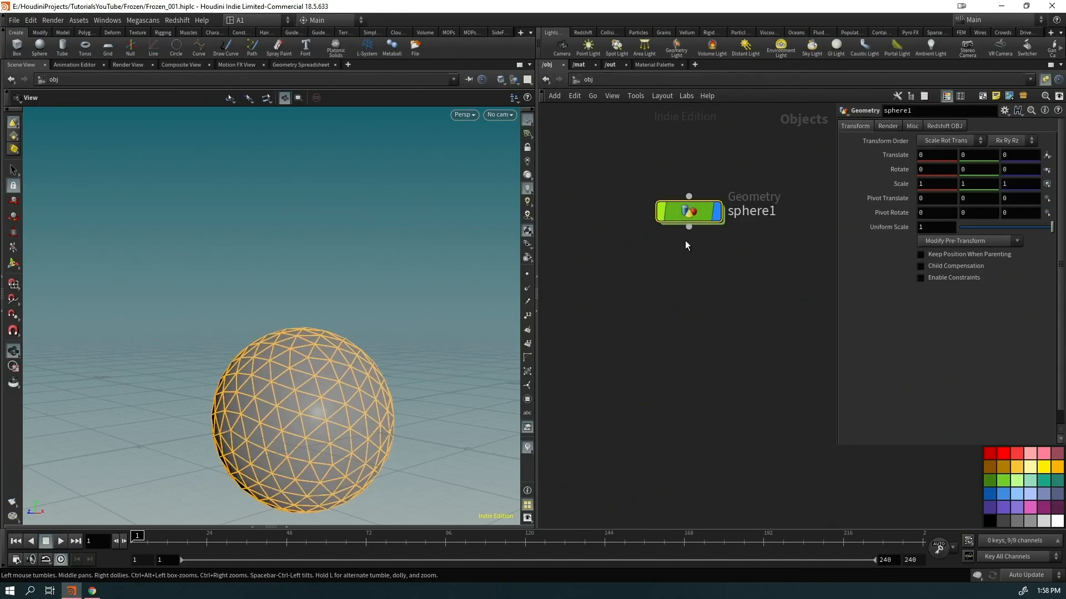
middle_drag(693, 301, 675, 384)
double_click(673, 301)
Raise the polygon sphere's Frequency to 150 and toggle the wireframe overlay
middle_drag(391, 420, 333, 343)
middle_drag(686, 436, 524, 351)
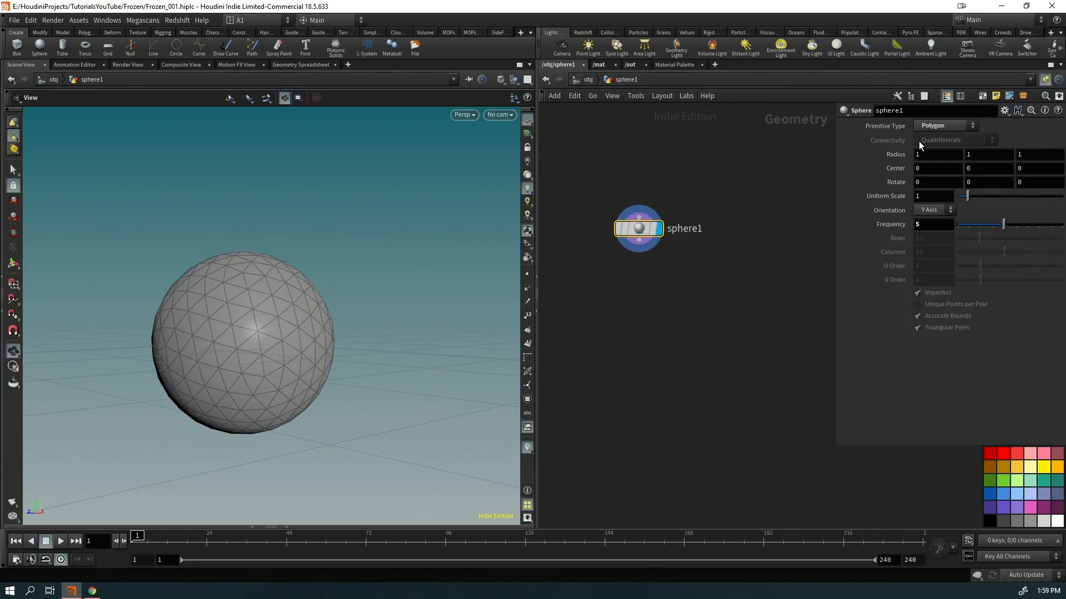
click(931, 225)
key(Return)
drag(278, 353, 286, 419)
key(shift+w)
key(shift+w)
Add an Attribute VOP below the sphere and dive inside it
key(Tab)
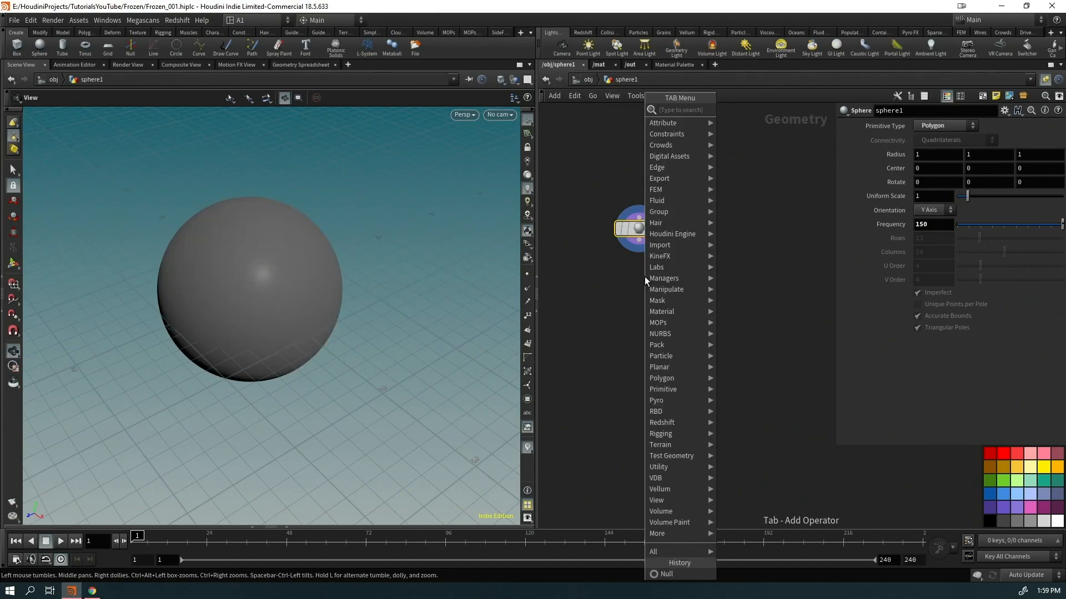
text(avop)
key(Return)
key(Return)
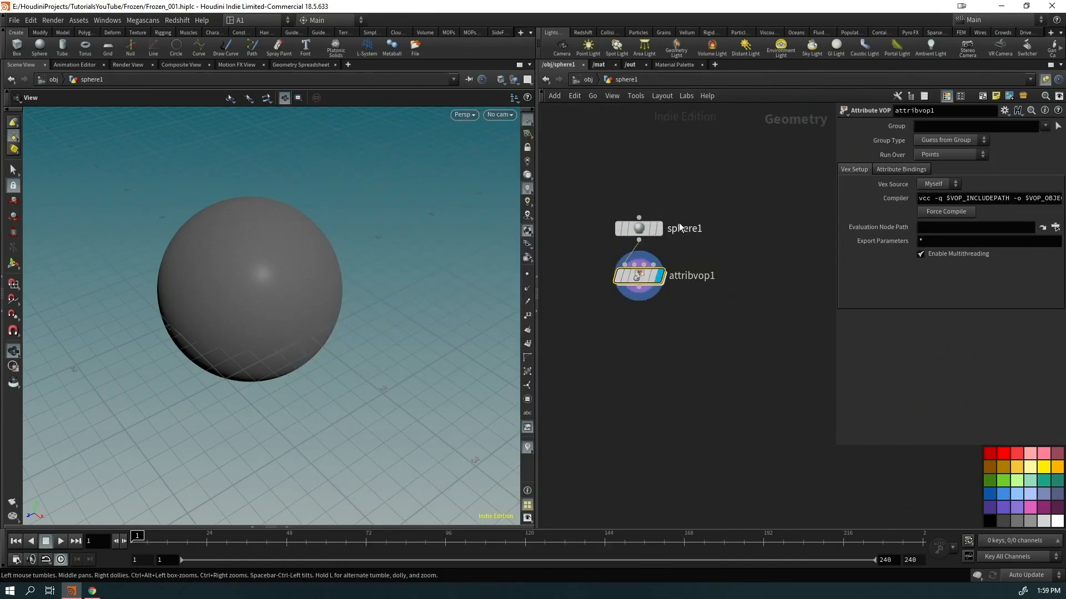
key(i)
middle_drag(751, 318, 607, 307)
scroll(636, 323, down, 2)
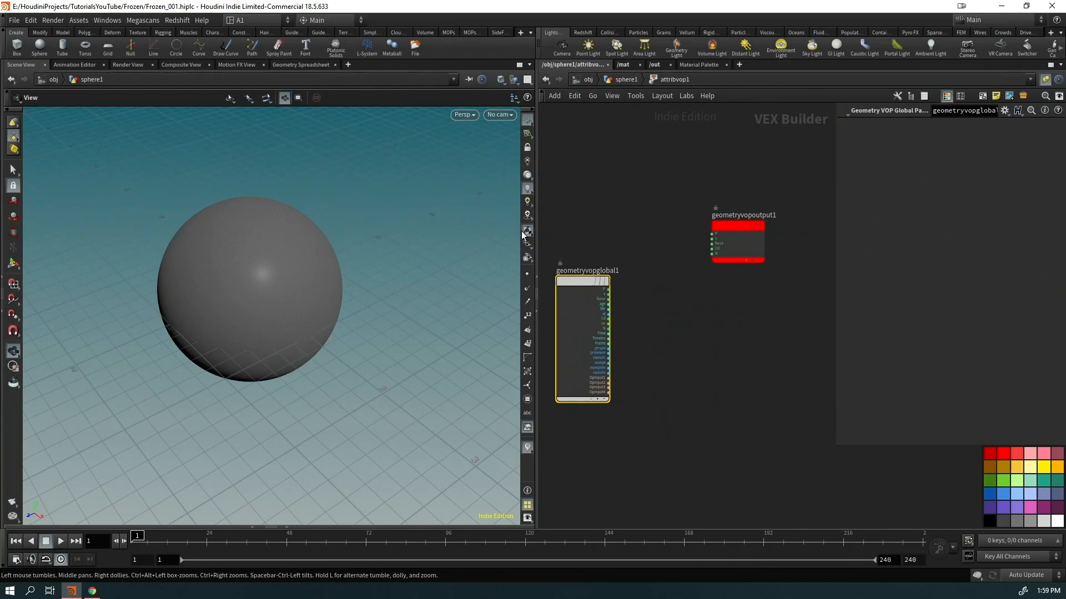
drag(529, 231, 416, 229)
scroll(580, 278, up, 2)
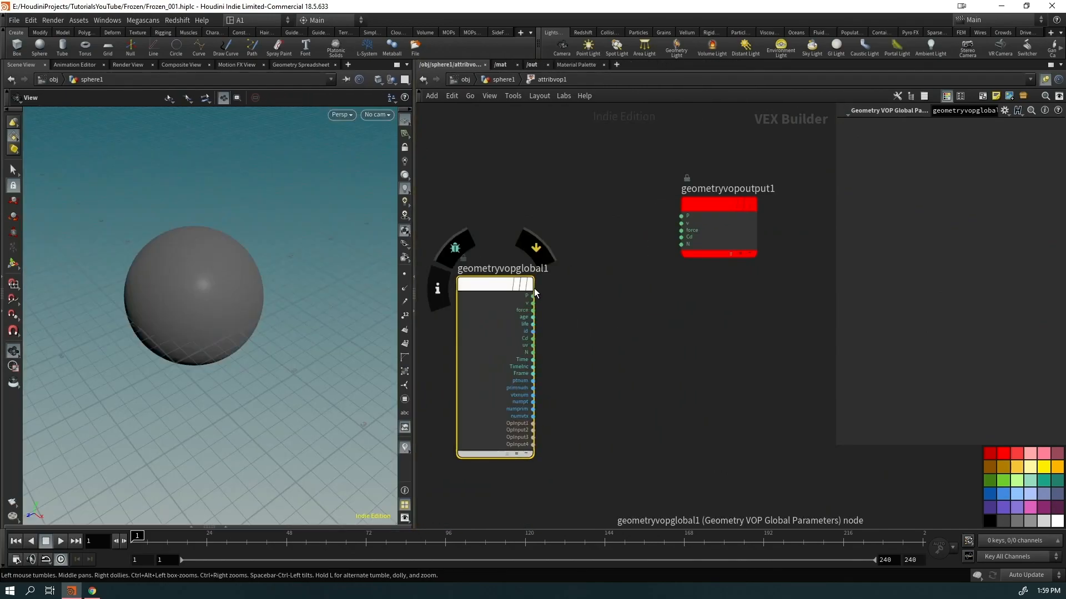
Insert a Displace Along Normal node on the global P wire
drag(533, 296, 681, 216)
key(Tab)
text(disp)
key(Return)
click(621, 332)
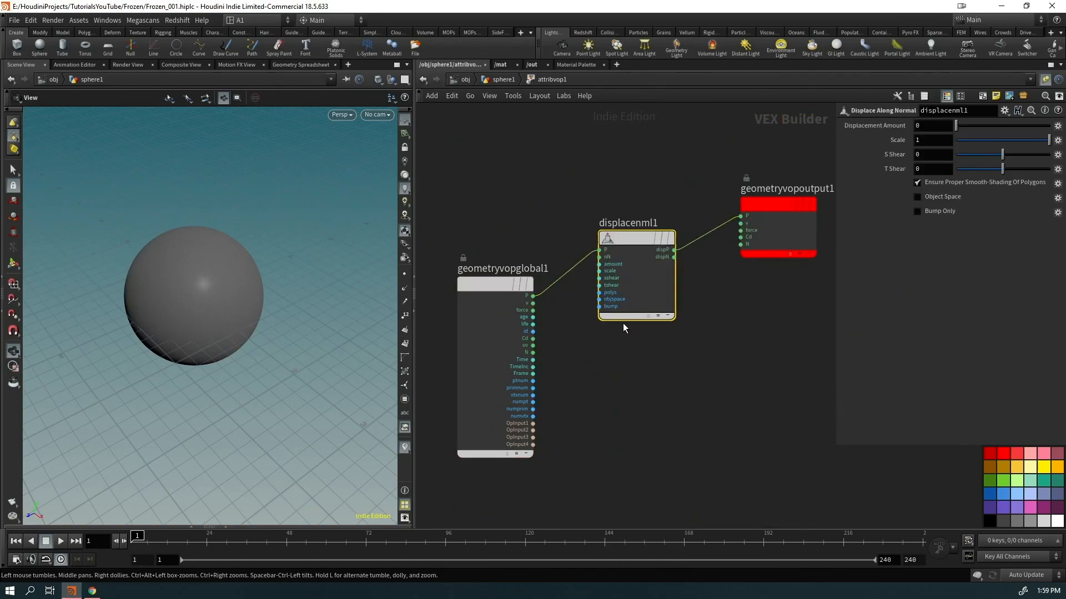
drag(510, 292, 454, 251)
middle_drag(438, 241, 552, 199)
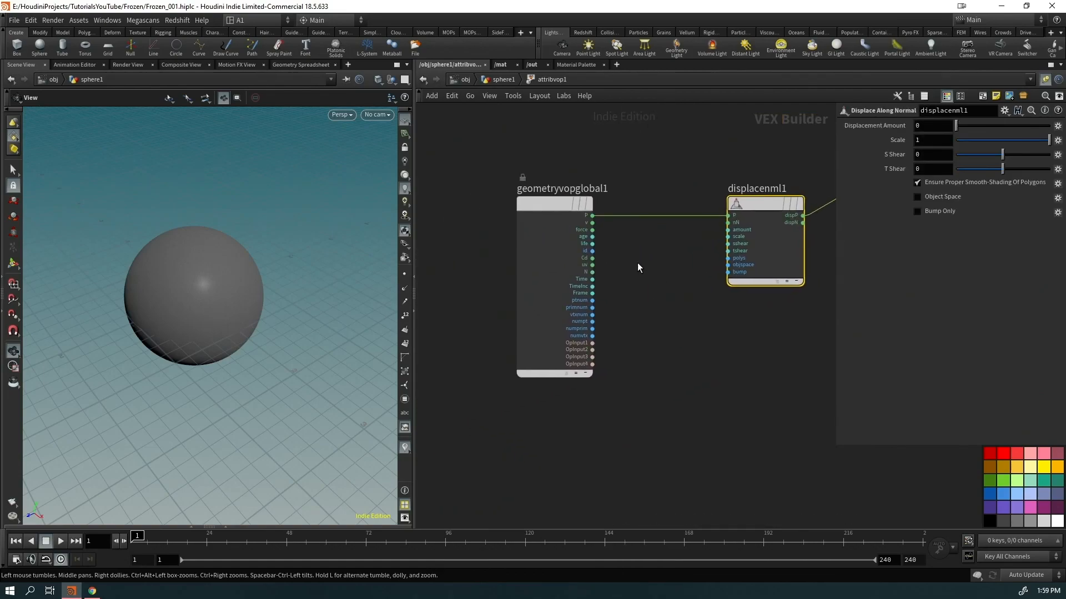
Add an Anti-Aliased Noise fed from P beside the global parameters node
click(593, 216)
key(Tab)
text(aano)
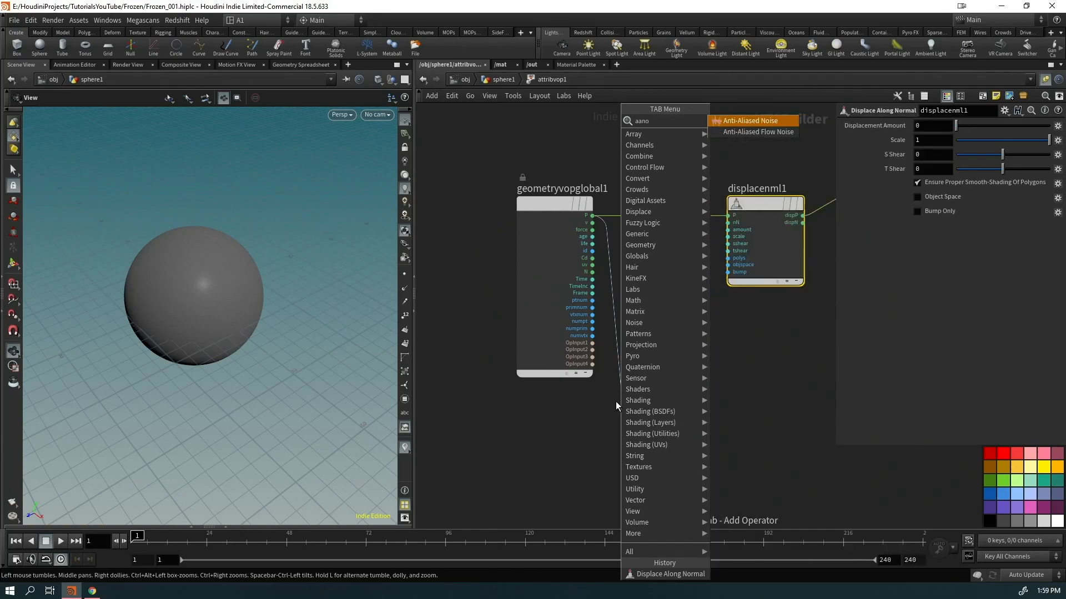
key(Return)
drag(523, 229, 458, 220)
drag(721, 438, 728, 229)
drag(285, 261, 232, 315)
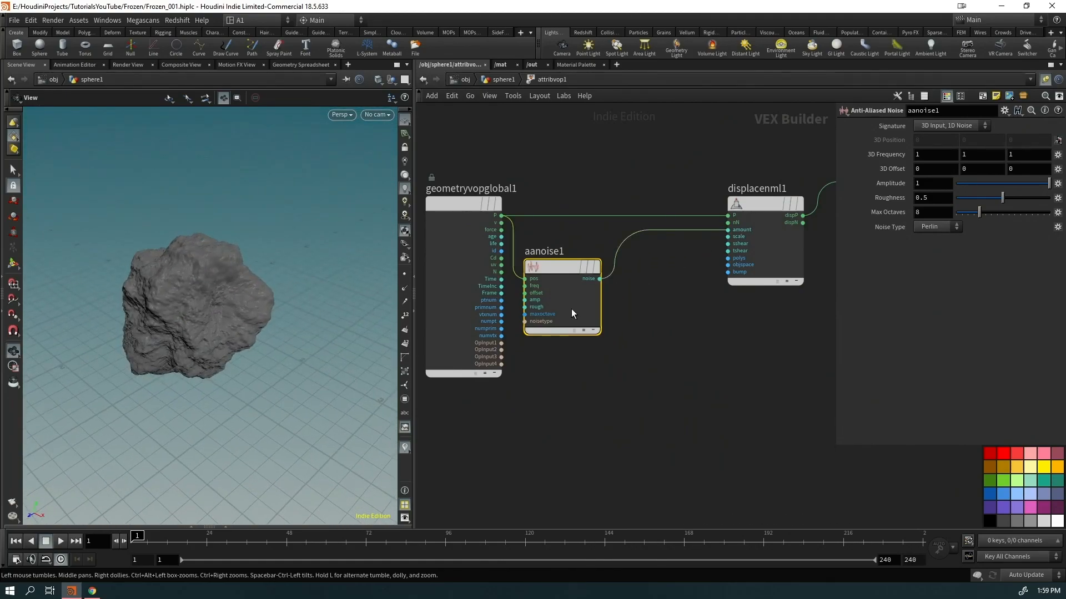
Duplicate aanoise1 as aanoise2, and set aanoise1 to 3D Input, 3D Noise with Roughness 0
alt+drag(565, 268, 682, 265)
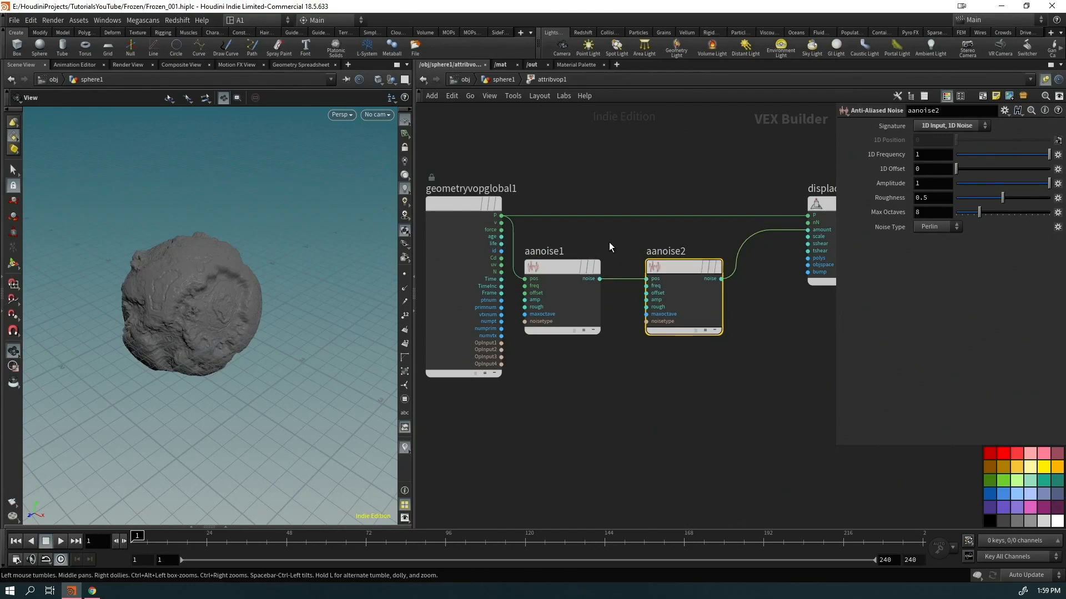
click(588, 267)
click(951, 125)
click(958, 148)
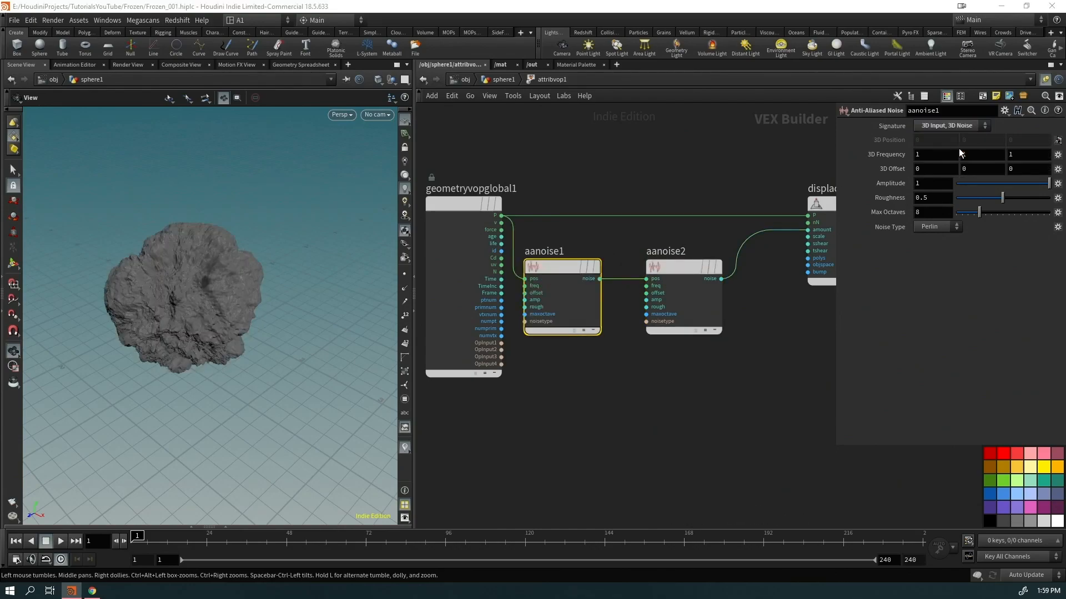
drag(580, 297, 594, 296)
middle_drag(761, 343, 742, 341)
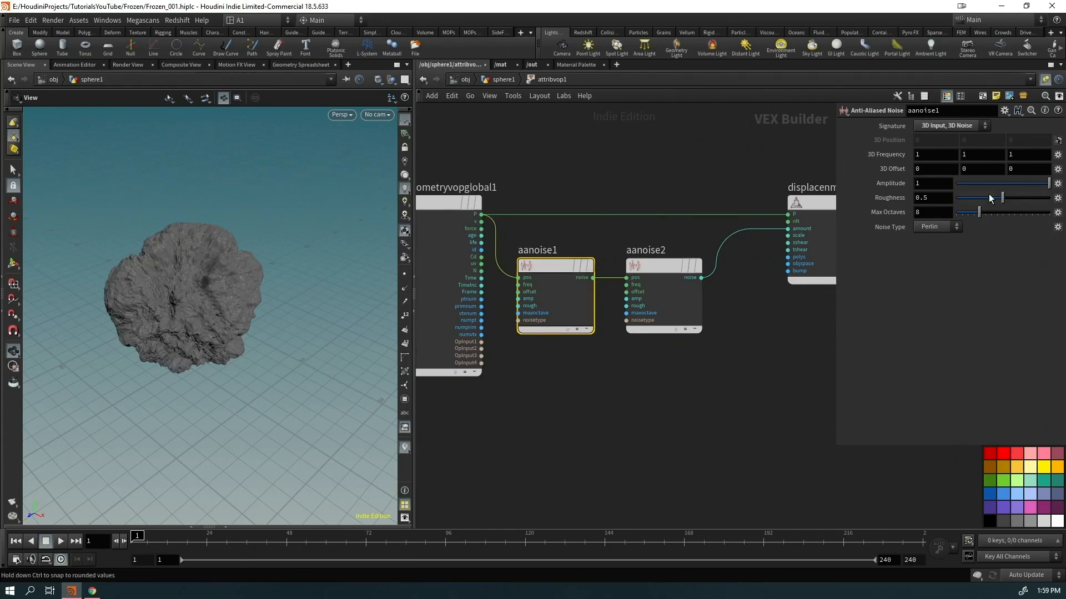
drag(991, 198, 877, 200)
drag(152, 316, 139, 294)
click(689, 267)
click(822, 206)
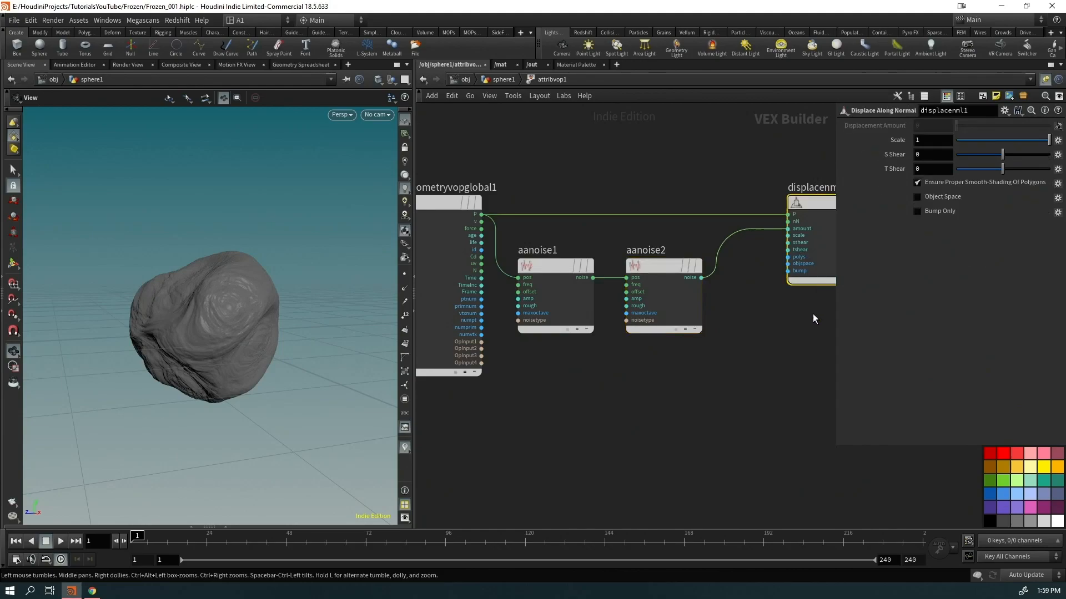
middle_drag(816, 302, 747, 303)
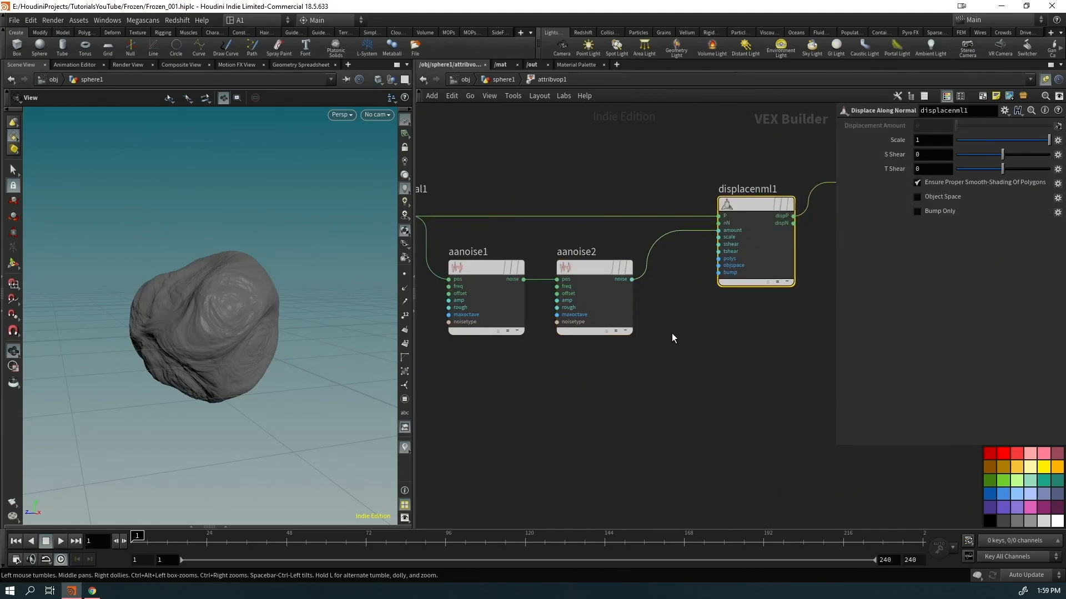
Return to the sphere1 level and display the plain, undisplaced sphere1 output
click(506, 82)
middle_drag(507, 359, 647, 322)
scroll(597, 325, up, 3)
click(608, 298)
drag(589, 291, 590, 182)
Insert a Mountain node below sphere1 with Roughness 0, Height 2.63 and Element Size 1.37
key(Tab)
mouse_move(527, 271)
text(mountain)
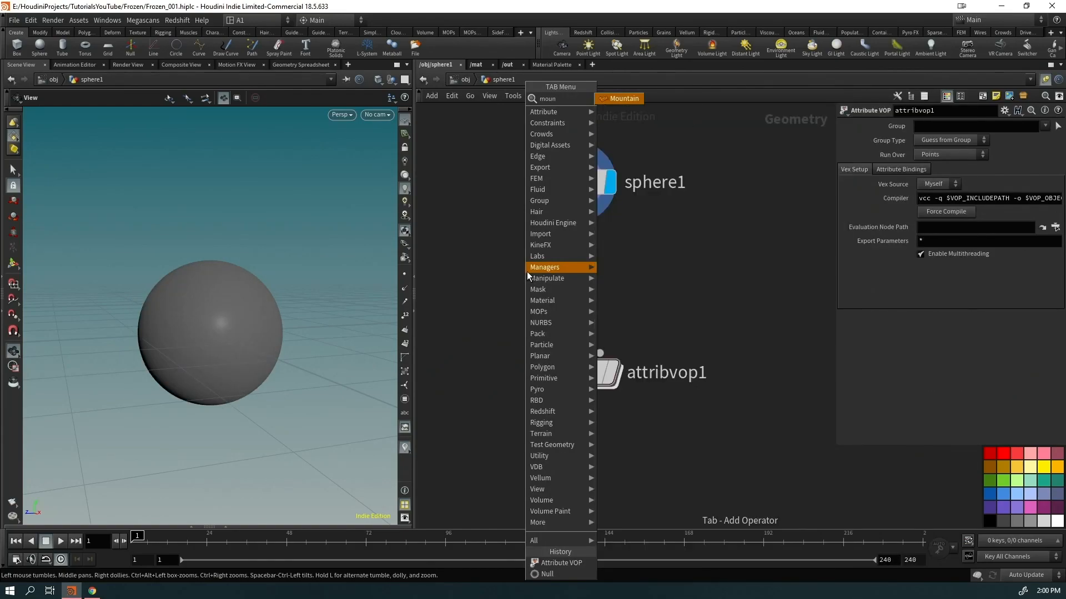
key(Return)
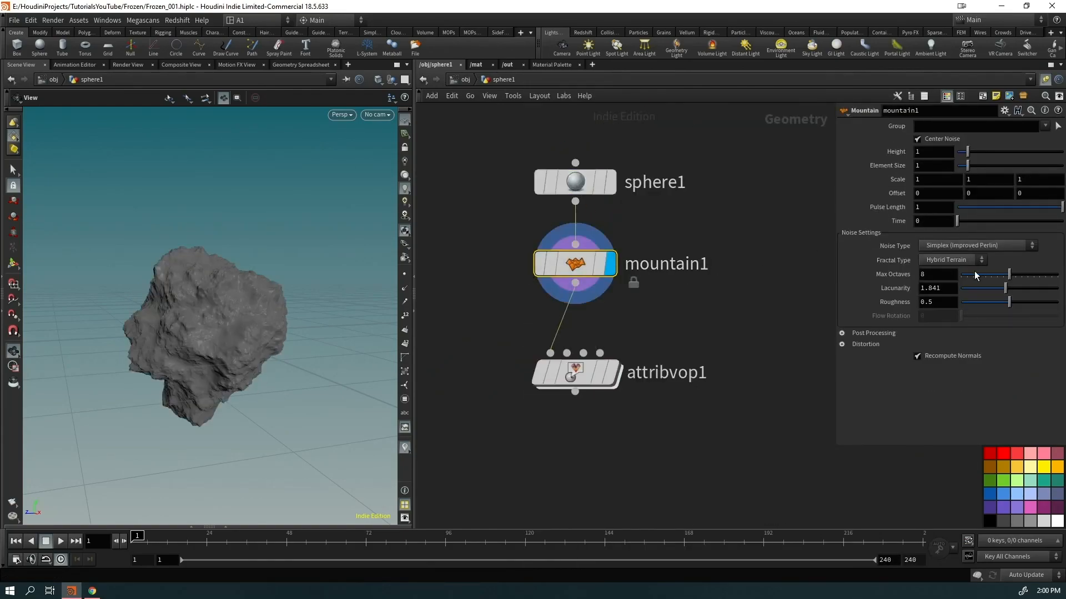
drag(980, 305, 961, 303)
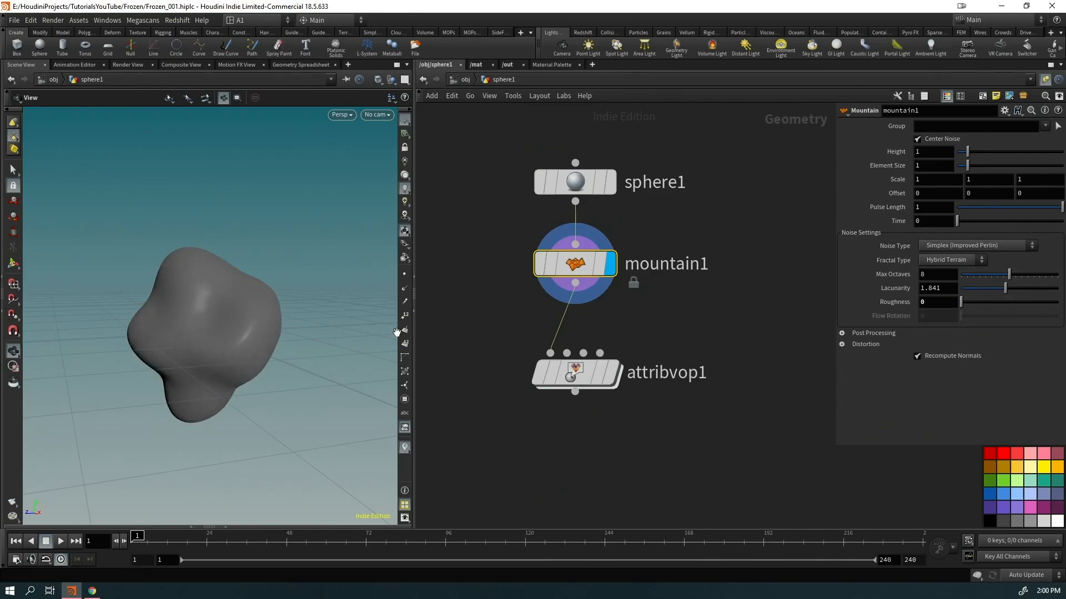
drag(967, 165, 985, 149)
Put the display flag on attribvop1 to show the displaced rock
drag(331, 294, 447, 305)
click(611, 373)
drag(311, 364, 638, 353)
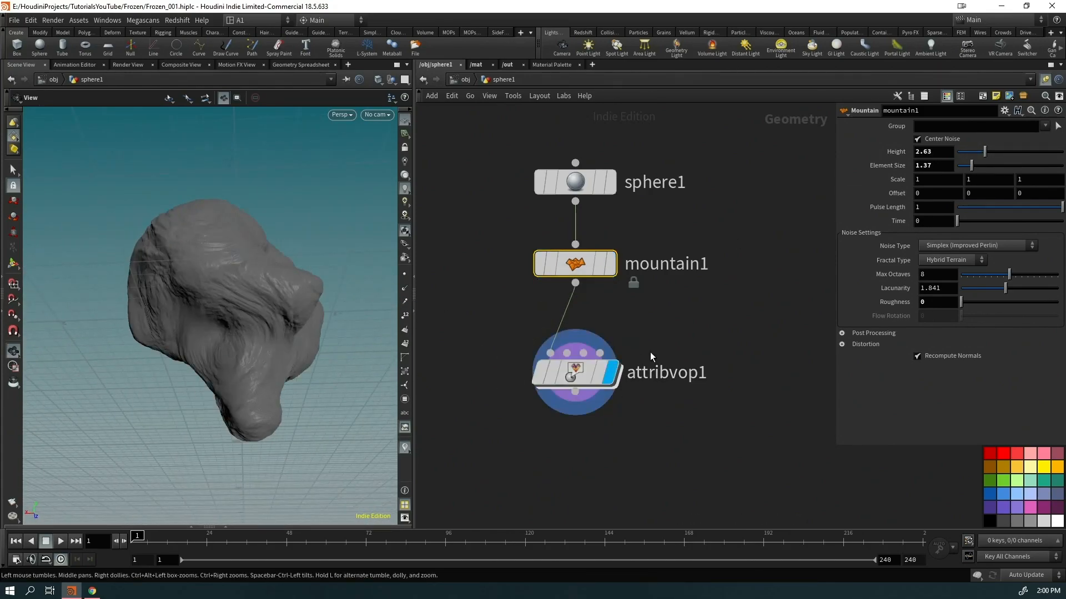
scroll(176, 358, down, 5)
drag(164, 397, 421, 346)
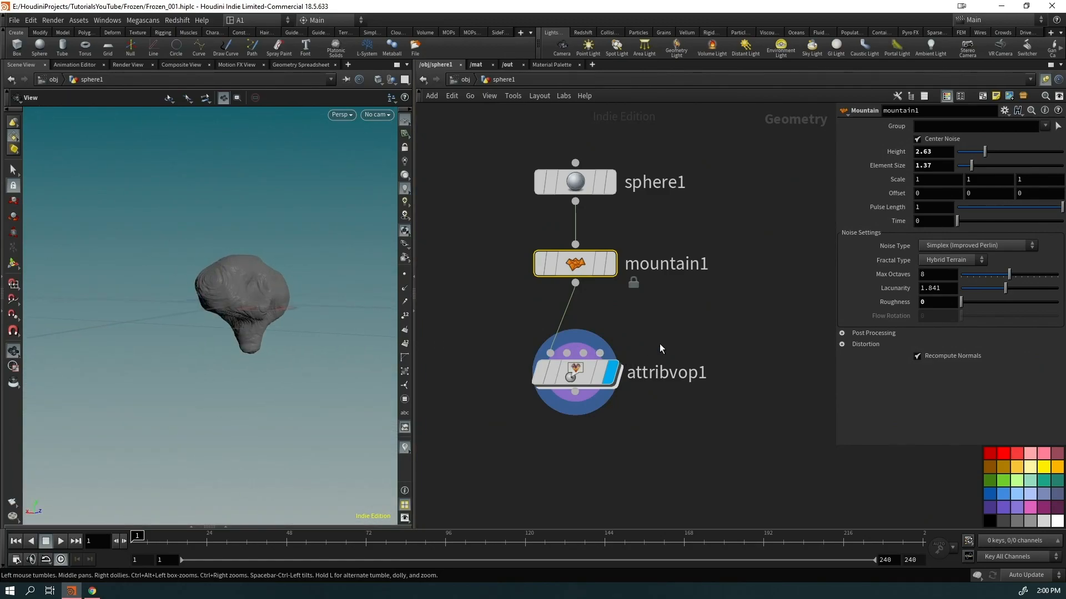
Tidy the network with rounded wires and the three nodes aligned in a column
key(f)
key(shift+s)
drag(657, 202, 717, 340)
key(l)
drag(716, 249, 527, 197)
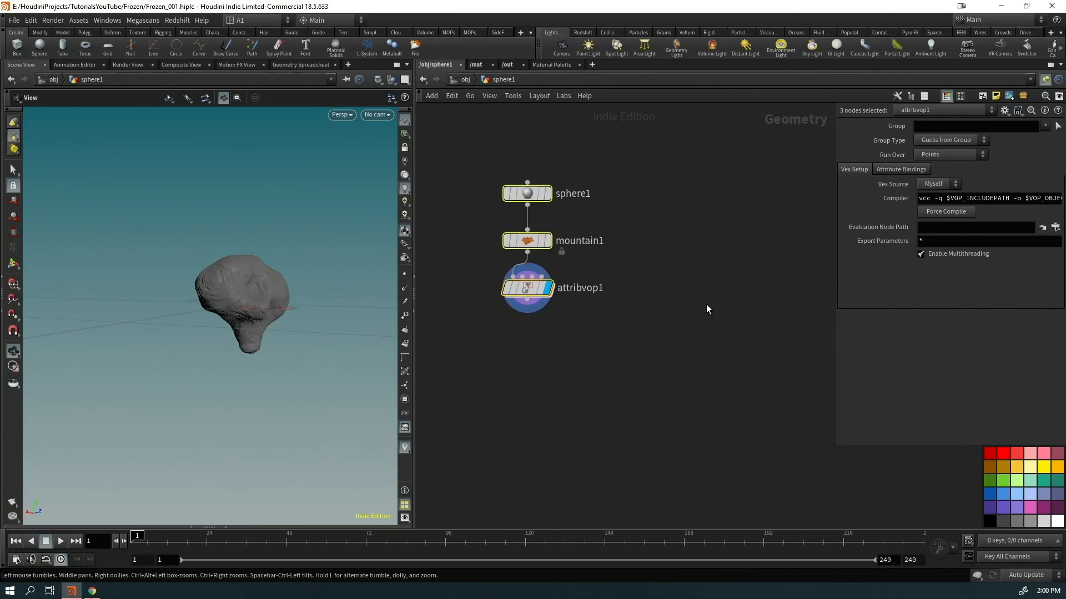
click(708, 311)
scroll(297, 311, up, 5)
Inspect the shaded rock surface from several angles without wireframe
drag(162, 264, 293, 279)
drag(119, 308, 342, 311)
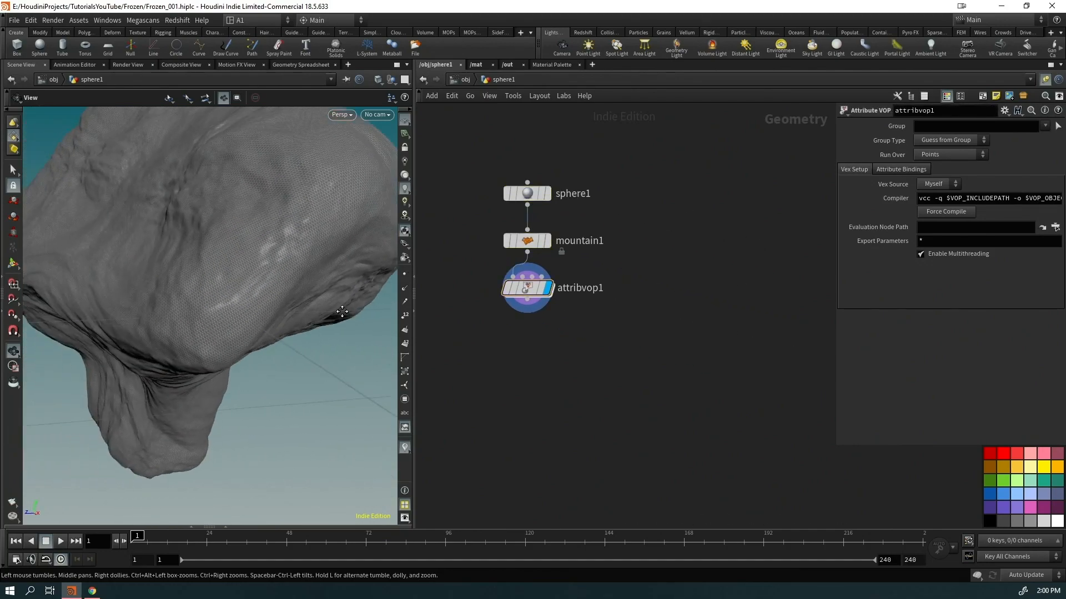
scroll(195, 305, down, 3)
key(shift+w)
mouse_move(174, 276)
mouse_down()
mouse_move(236, 298)
mouse_move(181, 292)
mouse_move(240, 210)
mouse_up()
right_drag(241, 210, 242, 322)
mouse_move(242, 322)
mouse_down()
mouse_move(252, 266)
mouse_move(442, 266)
mouse_move(442, 288)
mouse_move(369, 297)
mouse_move(131, 276)
mouse_move(145, 286)
mouse_up()
Inside attribvop1, add aanoise3 wired from the global position output
double_click(518, 292)
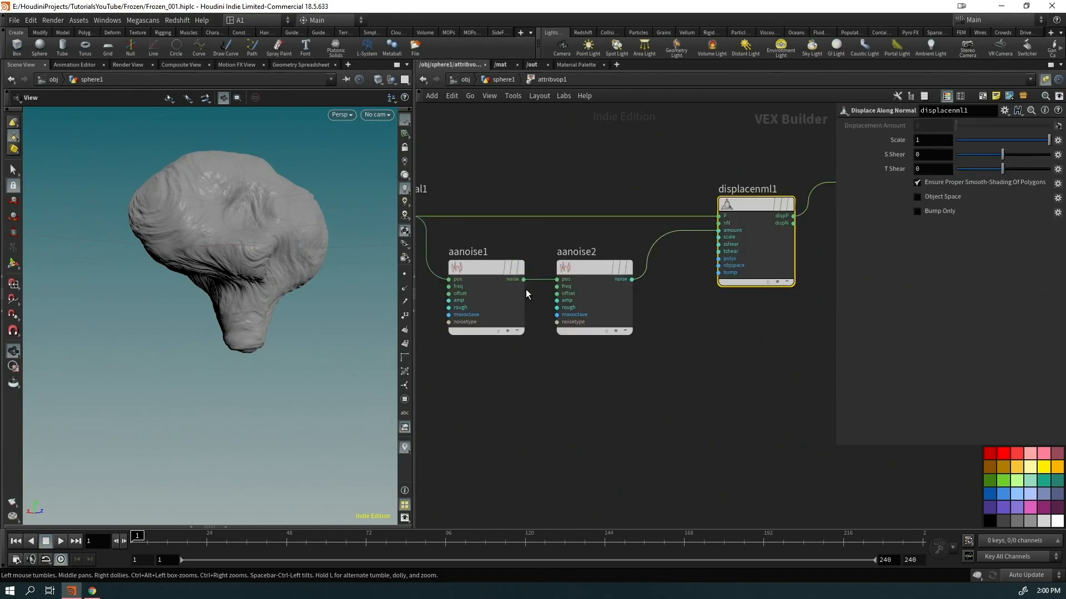
middle_drag(632, 415, 765, 373)
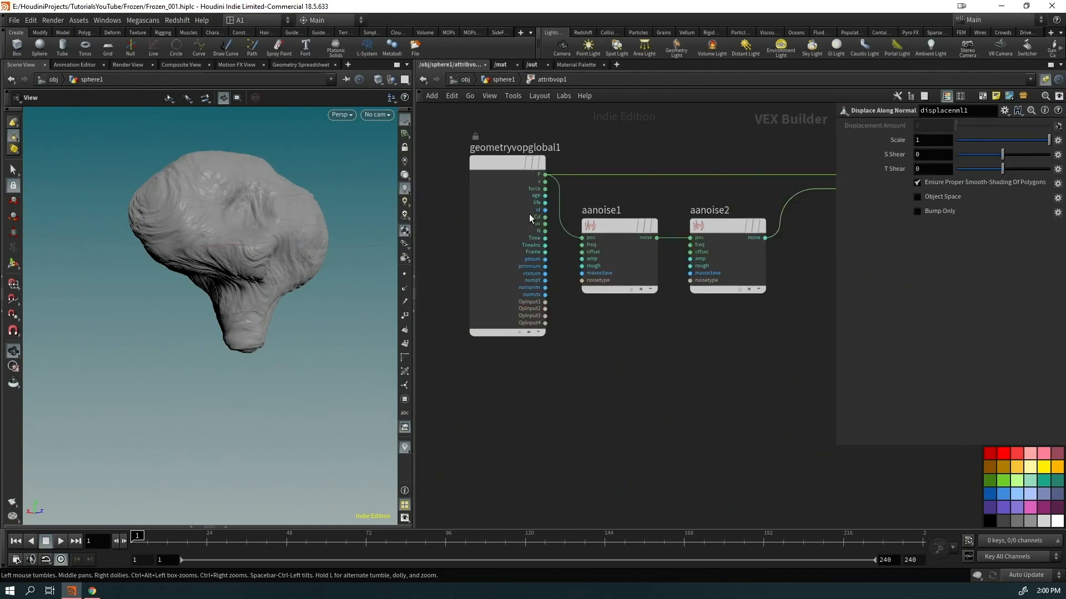
drag(519, 194, 493, 241)
click(518, 228)
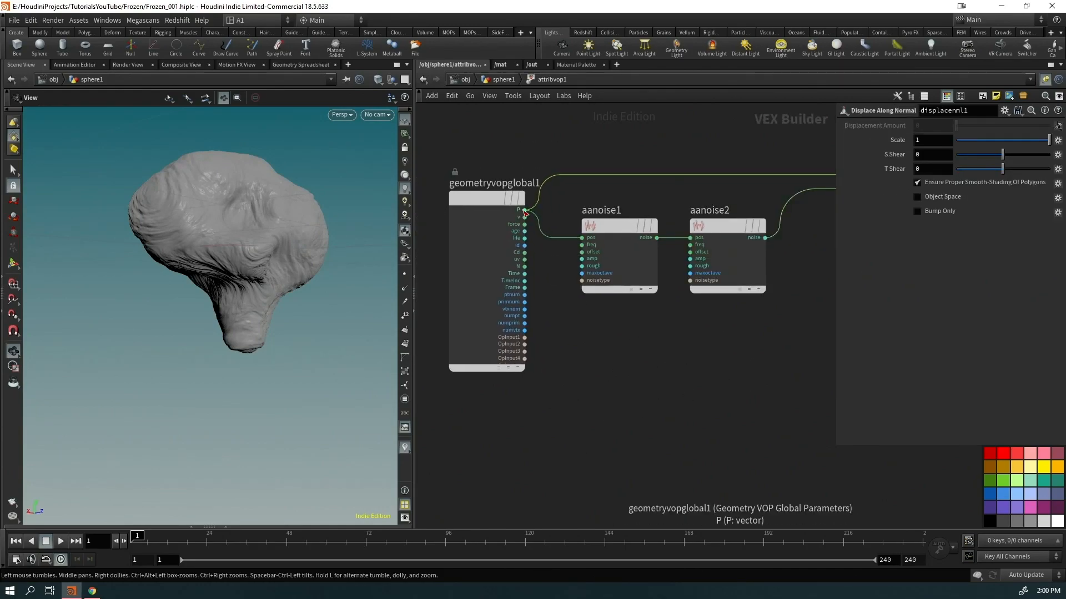
scroll(617, 364, down, 2)
key(Tab)
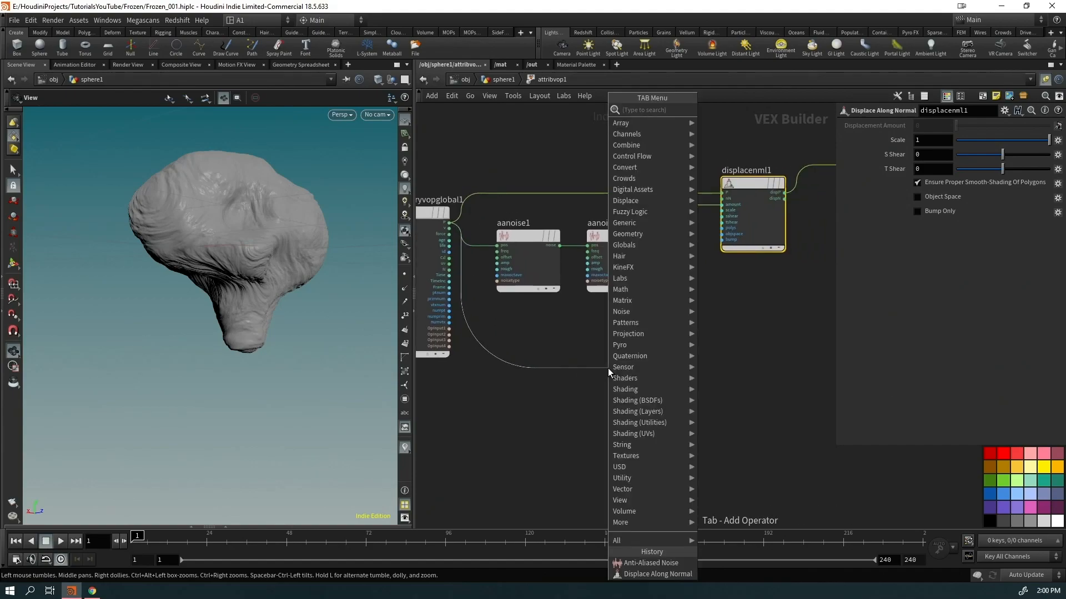
text(aan)
key(Down)
key(Return)
Connect aanoise3's noise to the displacenml1 scale and preview it as colour
key(Tab)
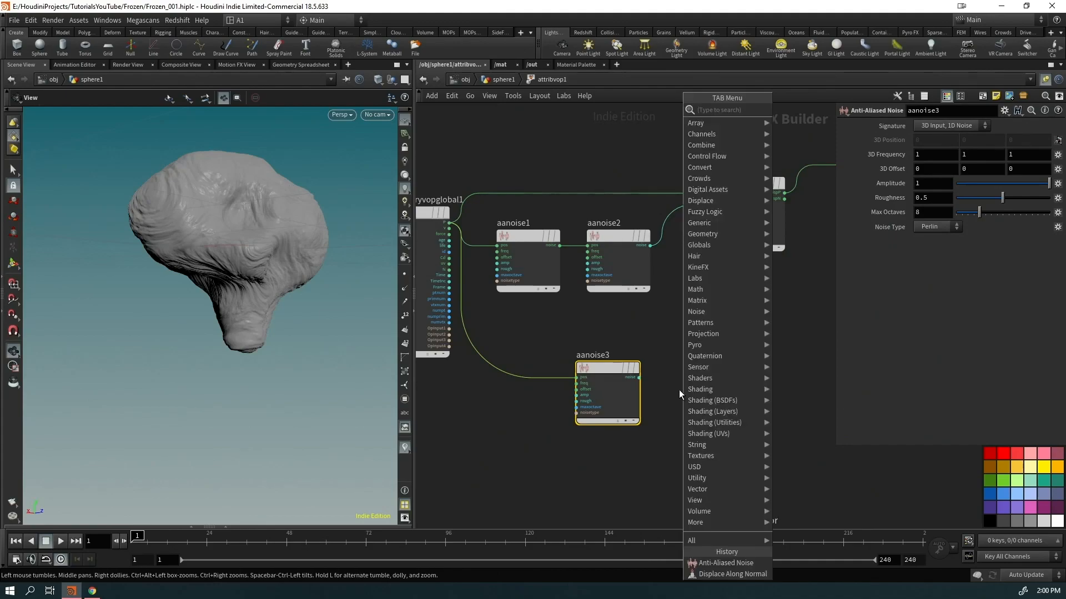
key(Escape)
drag(639, 377, 721, 210)
drag(178, 238, 211, 299)
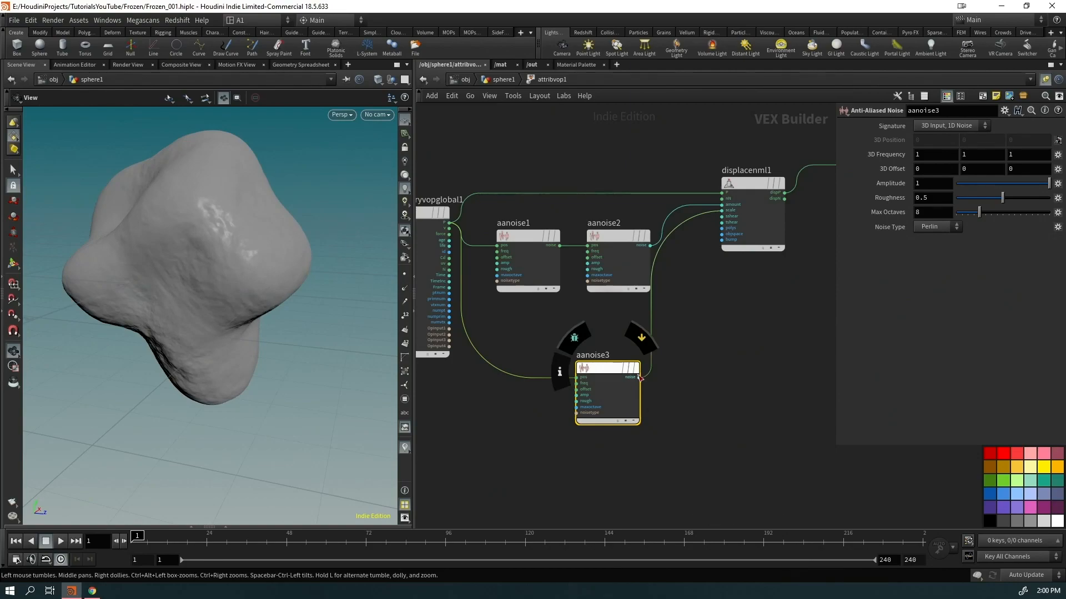
click(640, 377)
middle_drag(761, 246, 634, 283)
drag(734, 190, 755, 378)
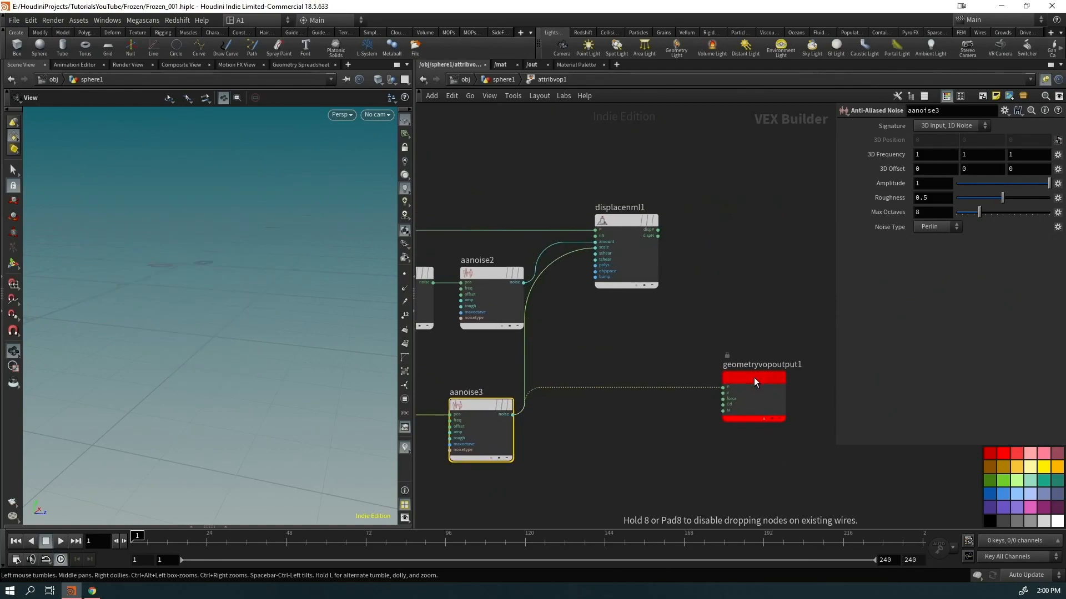
click(721, 400)
drag(252, 271, 226, 316)
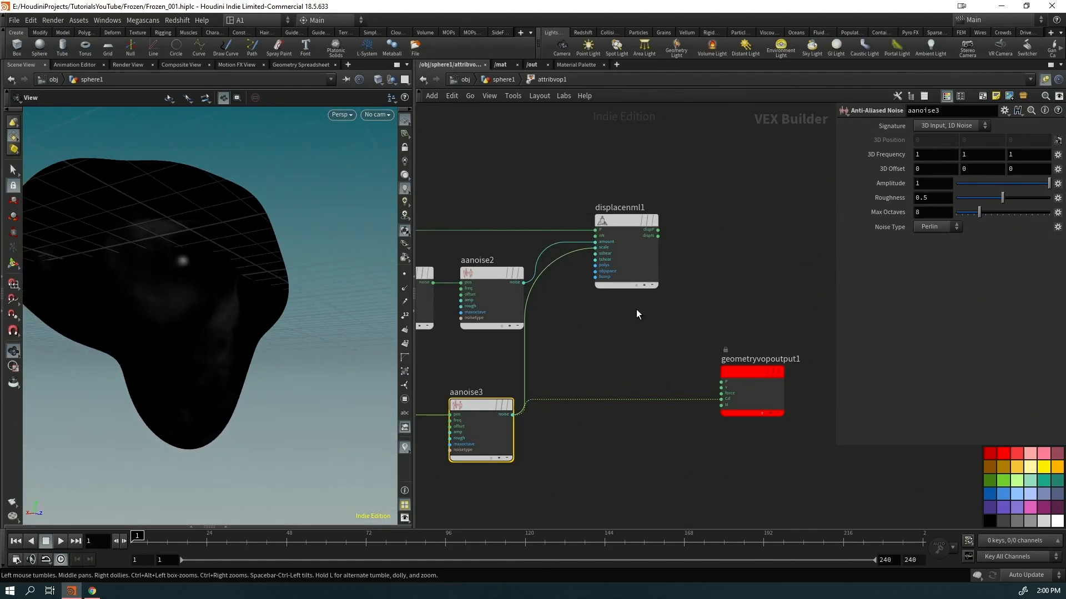
Feed the displaced position into output P and set aanoise3 Amplitude to 4.4
click(657, 229)
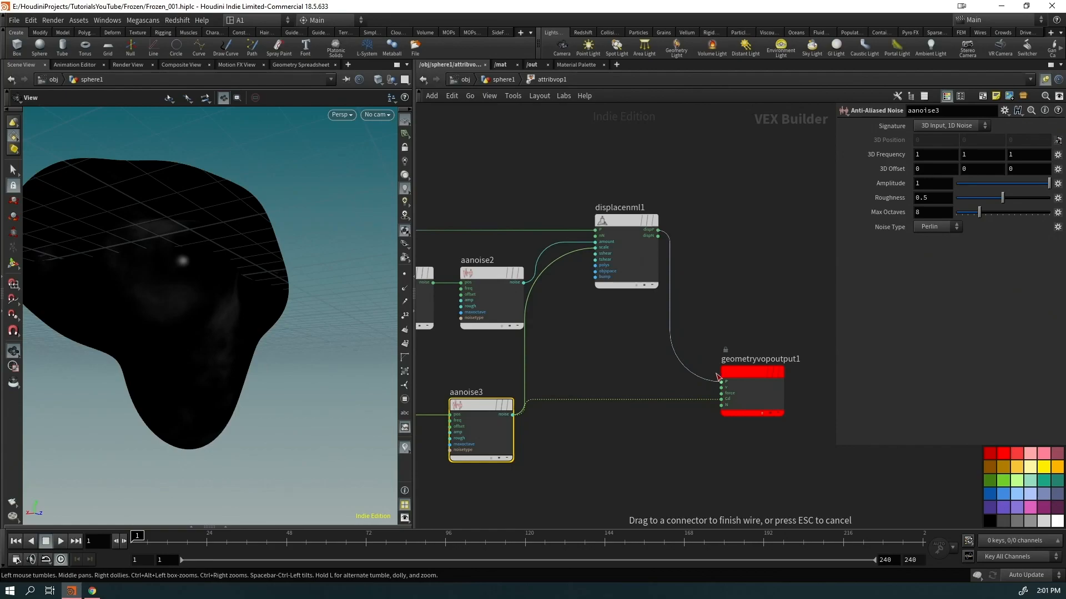
click(720, 380)
key(Delete)
drag(528, 503, 444, 439)
middle_drag(891, 184, 988, 181)
drag(194, 250, 333, 249)
Add a Fit Range after aanoise3 with Source Min -0.5 and Source Max 0.5
key(Tab)
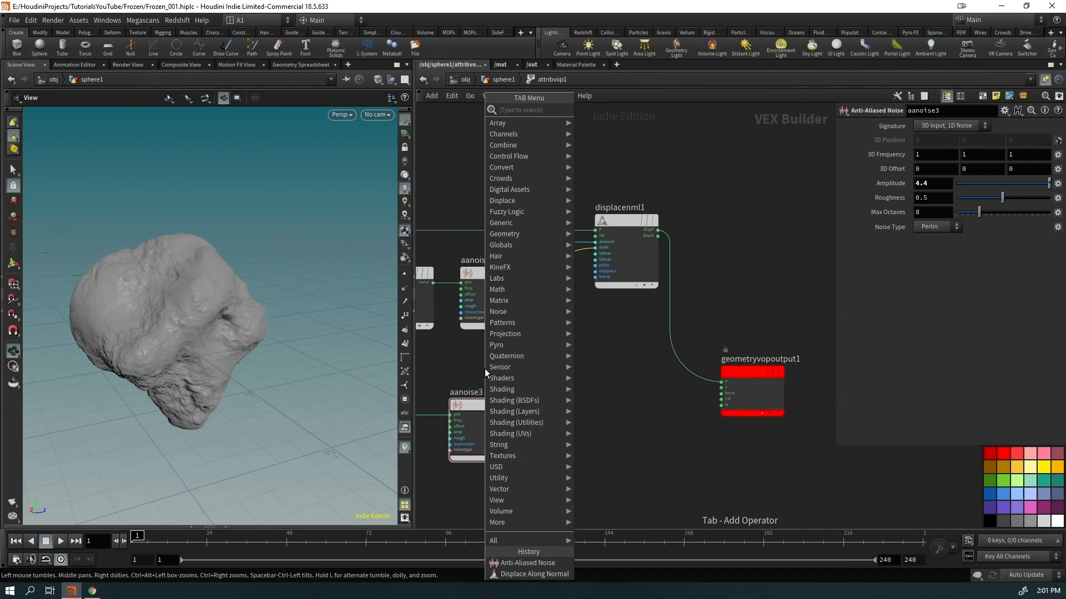
text(fitr)
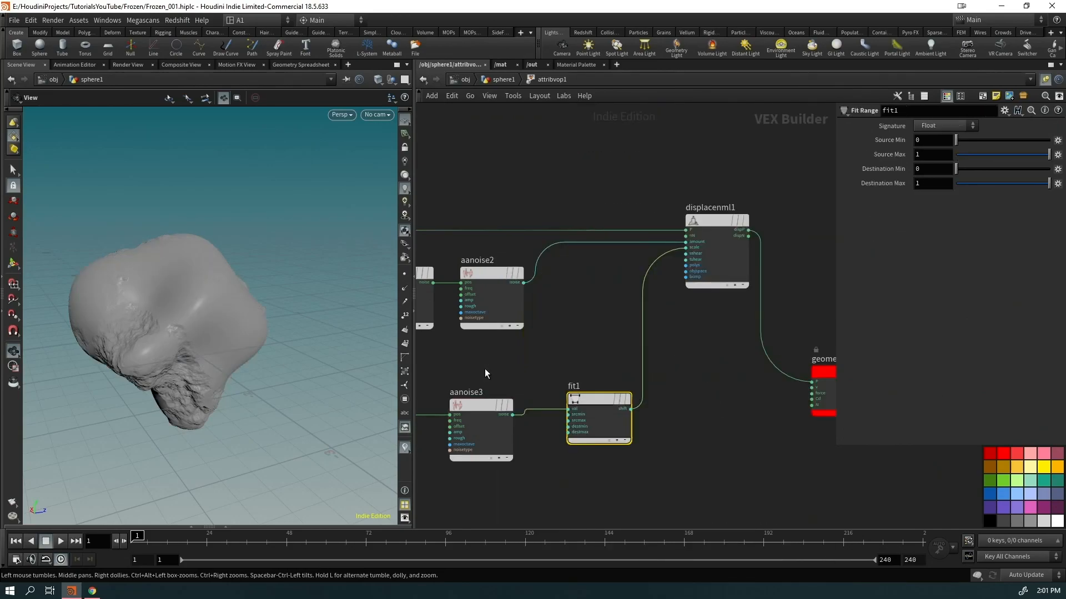
drag(608, 431, 586, 437)
right_drag(187, 369, 300, 311)
drag(300, 311, 195, 302)
right_drag(194, 302, 160, 342)
drag(159, 342, 209, 308)
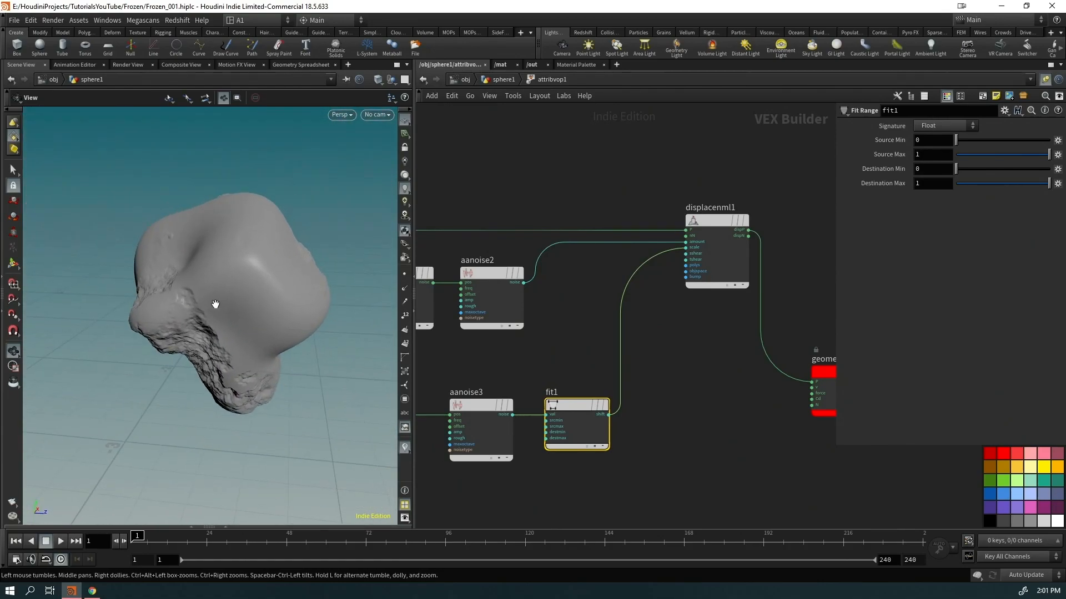
text(-.5)
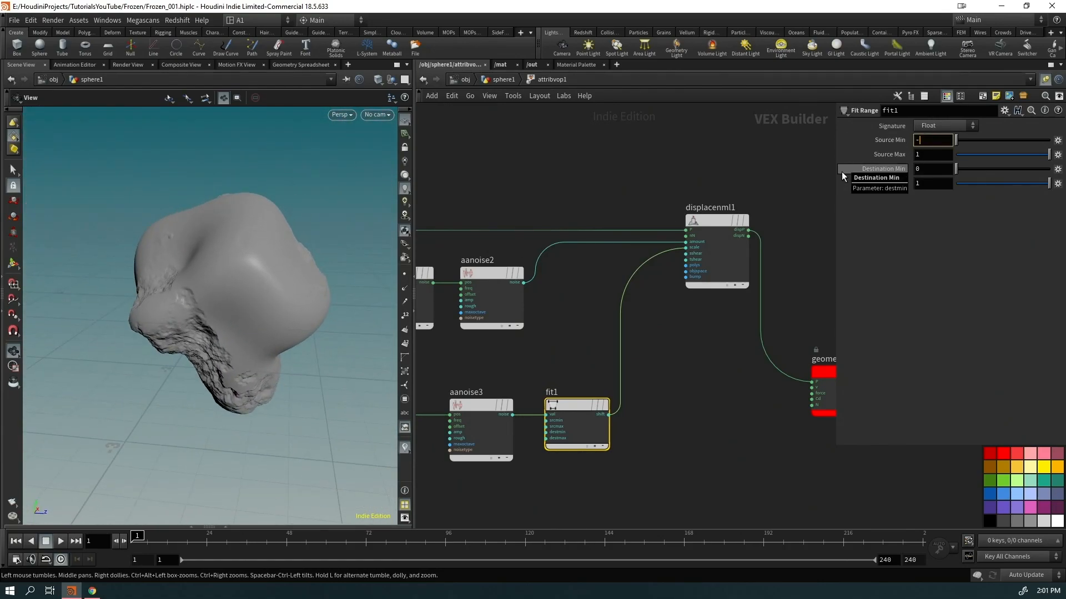
key(Tab)
text(.5)
key(Return)
drag(289, 288, 201, 289)
Set aanoise3's 3D Frequency to 0.9 and disconnect fit1 from the displacement scale
click(478, 436)
middle_drag(881, 154, 822, 149)
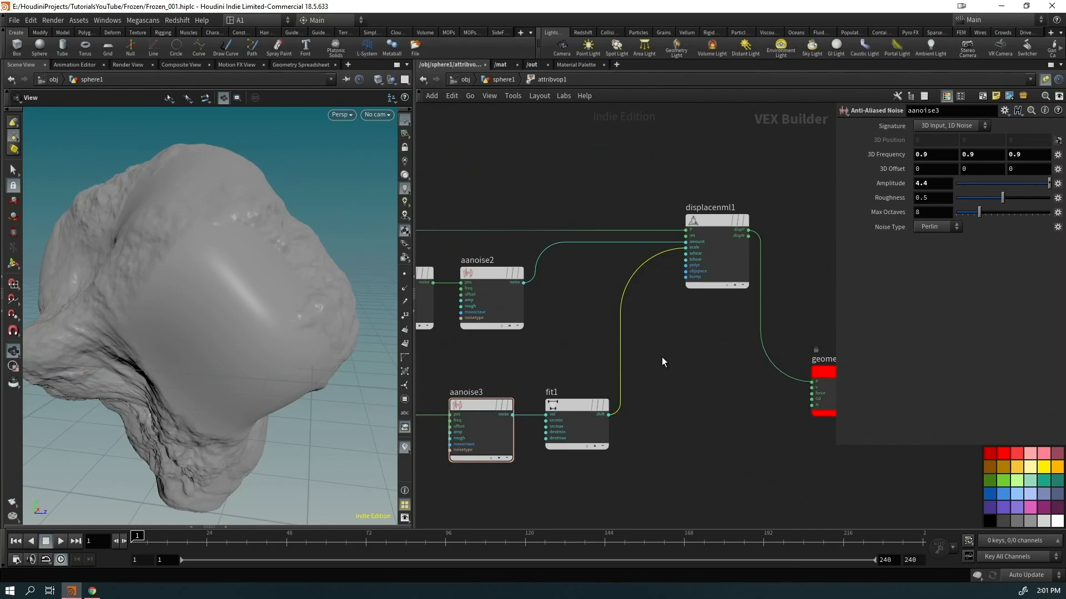
key(Delete)
drag(362, 352, 162, 399)
drag(310, 352, 344, 277)
Raise the 3D Offset to 2.1 on aanoise2 and 1 on aanoise1
middle_drag(534, 342, 676, 321)
click(641, 284)
middle_drag(892, 169, 1025, 169)
click(536, 304)
mouse_move(870, 167)
middle_down()
mouse_move(914, 175)
mouse_move(869, 170)
middle_up()
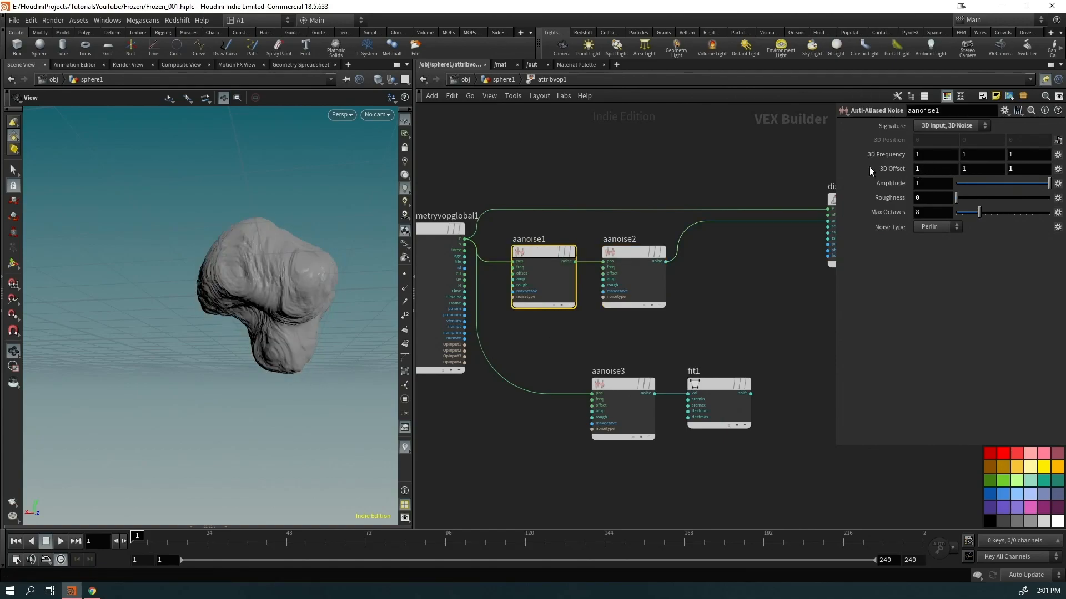
Back at sphere1 level, drag mountain1's Offset up to 4.8 on X, Y and Z
click(501, 79)
click(527, 241)
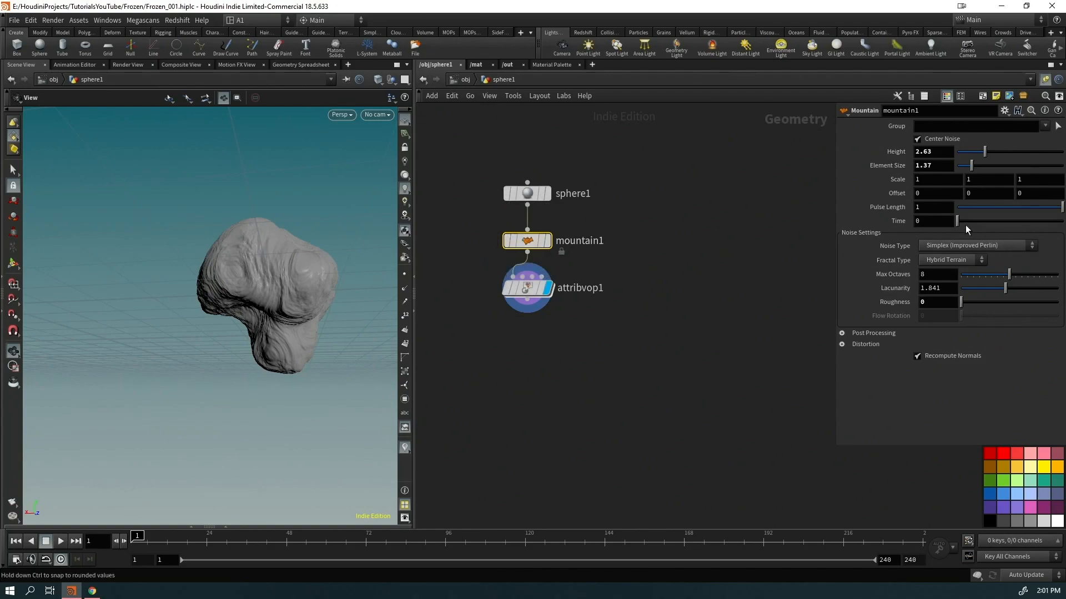
middle_drag(882, 195, 1064, 200)
drag(256, 291, 295, 304)
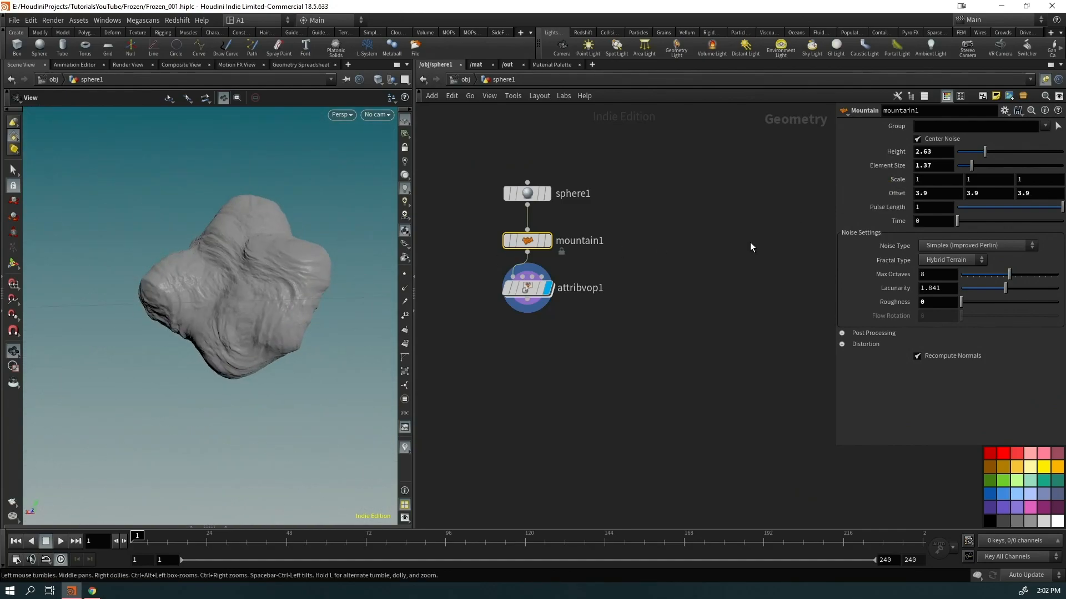
middle_drag(894, 193, 951, 196)
drag(261, 223, 571, 360)
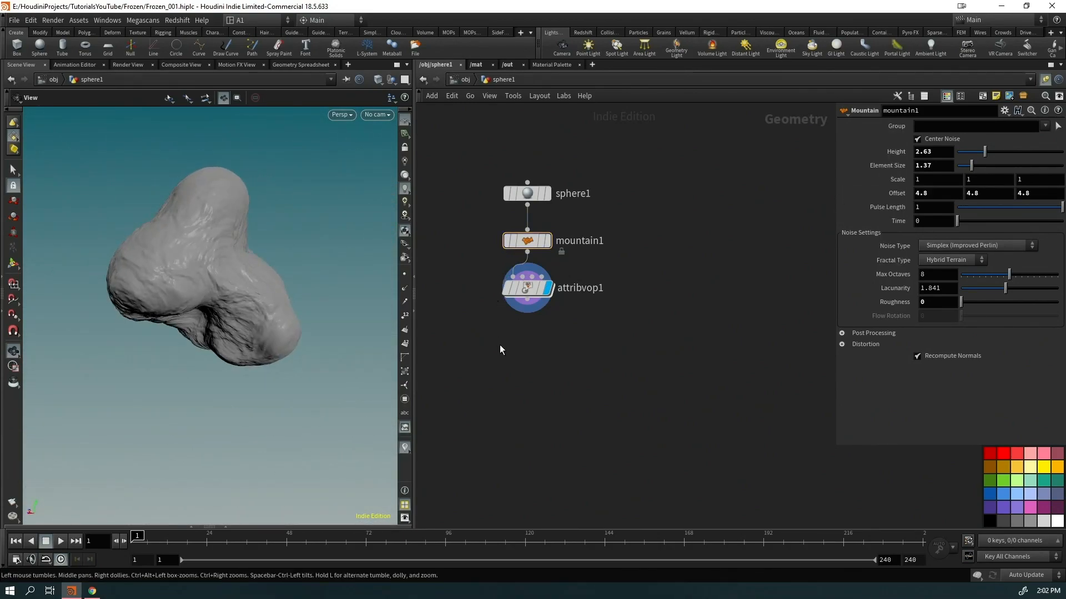
Add a Null node below attribvop1, deleting an extra null2 created by mistake
click(568, 271)
key(Tab)
text(nu)
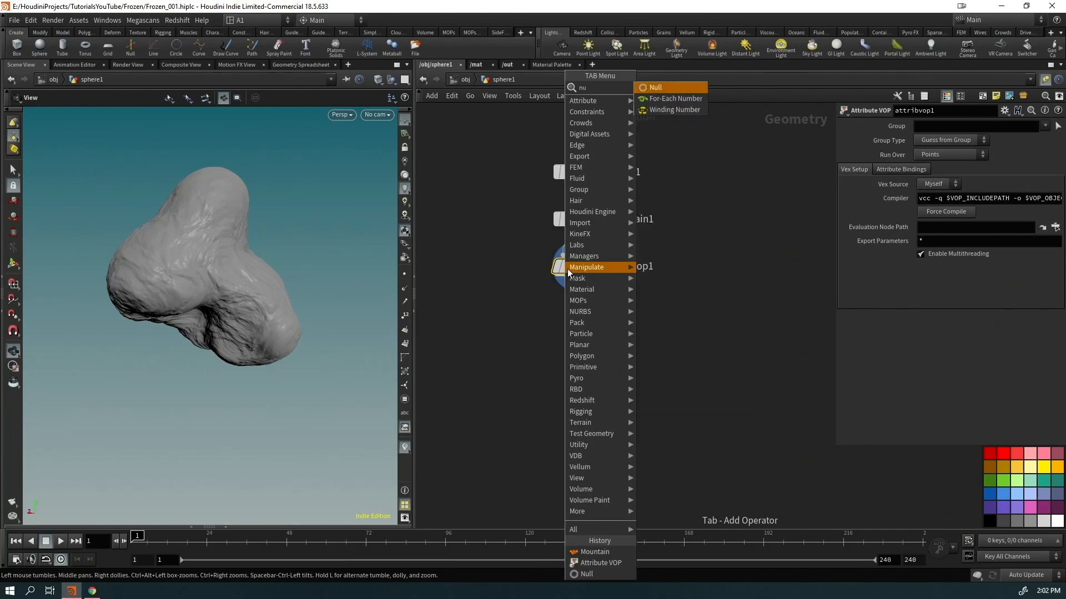
key(Return)
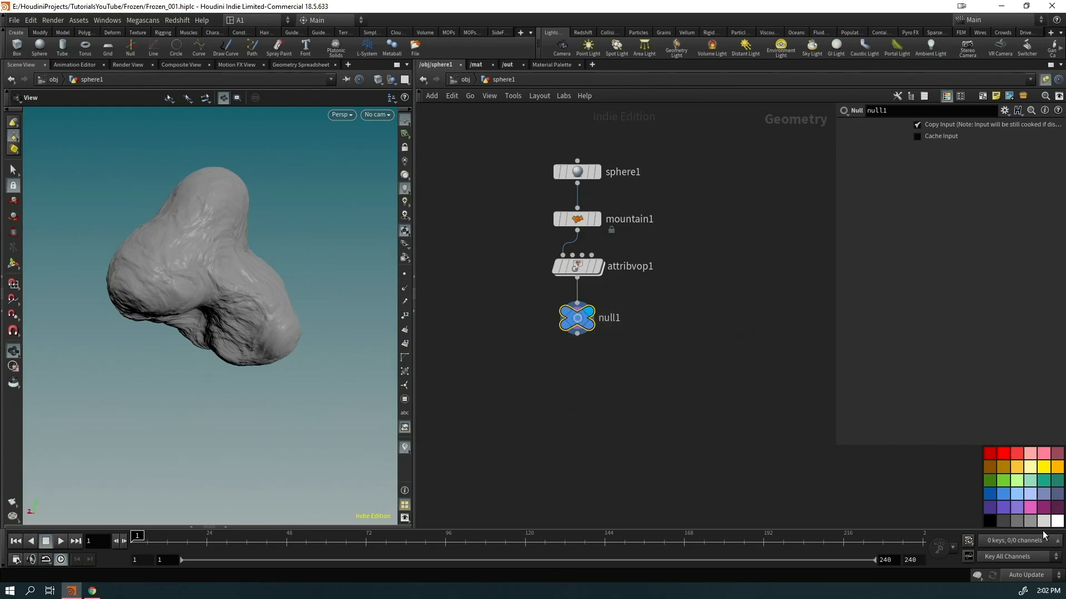
click(672, 394)
key(Tab)
text(null)
key(Return)
click(693, 314)
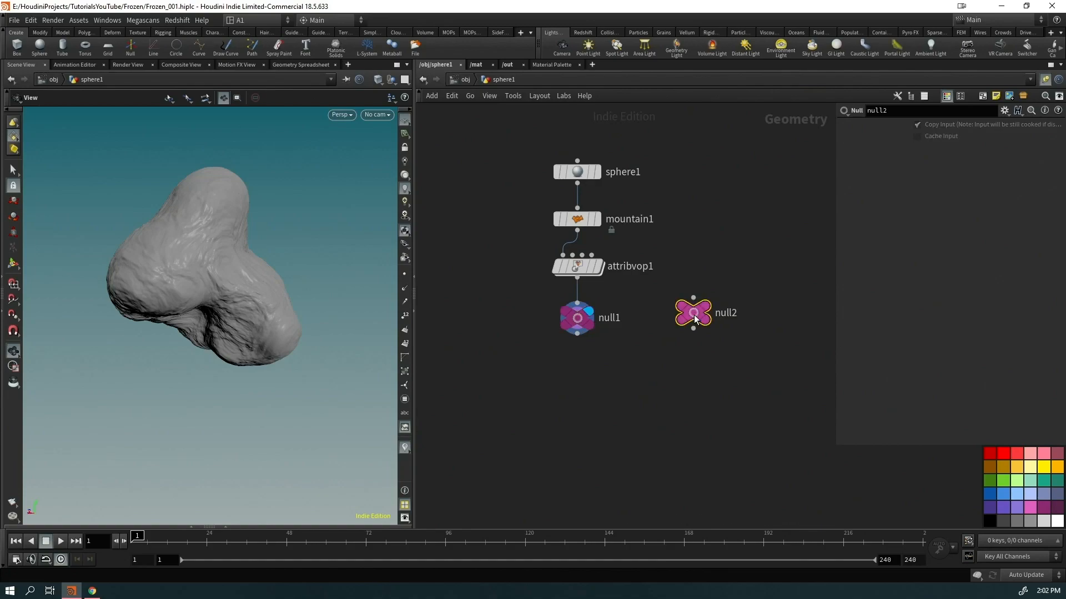
key(Delete)
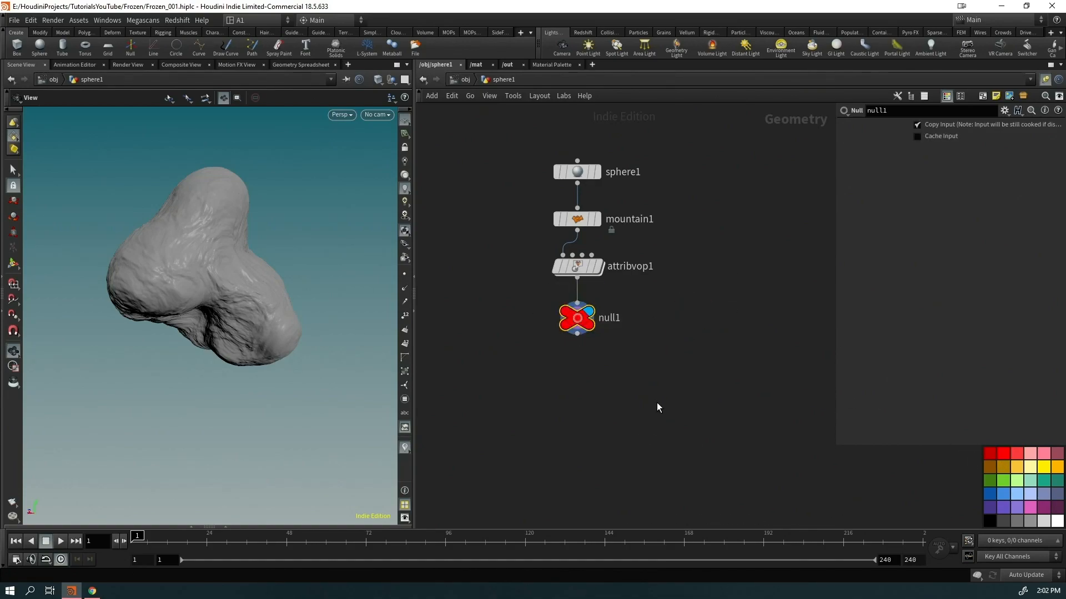
Rename null1 to IN_GEO
double_click(611, 318)
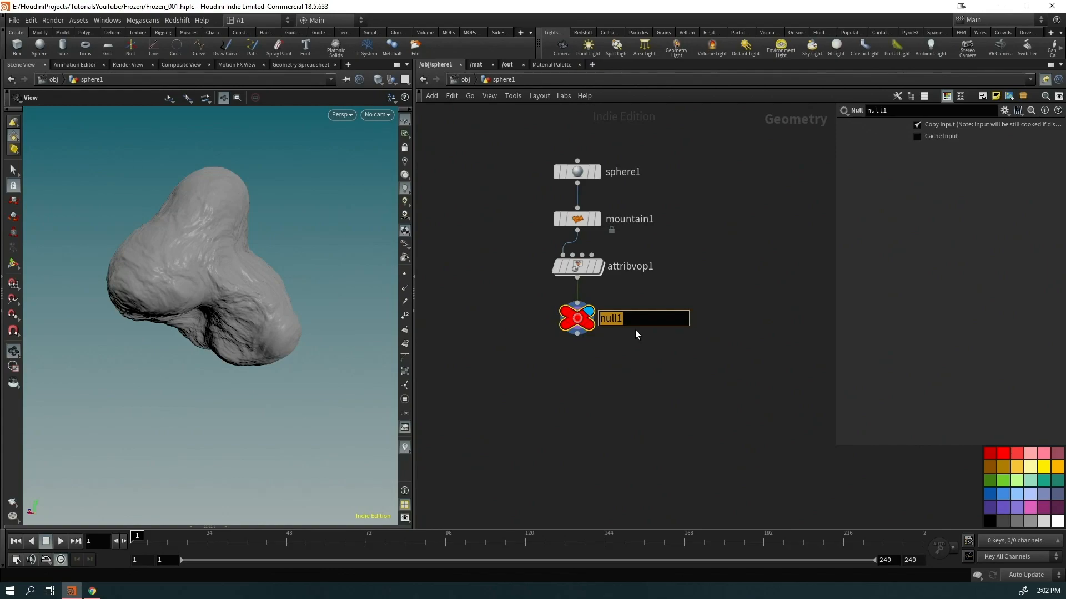
text(IN_GER)
key(BackSpace)
text(O)
key(Return)
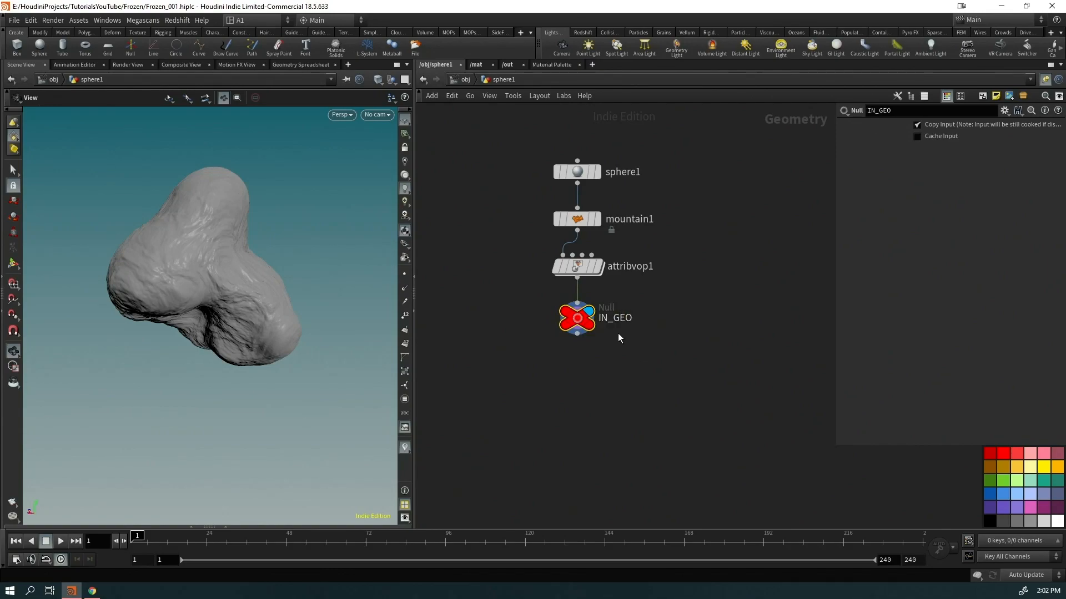
Inspect the rock surface up close, then move IN_GEO down to leave room under attribvop1
drag(200, 296, 109, 303)
right_drag(270, 258, 487, 239)
drag(231, 357, 257, 319)
right_drag(257, 319, 183, 333)
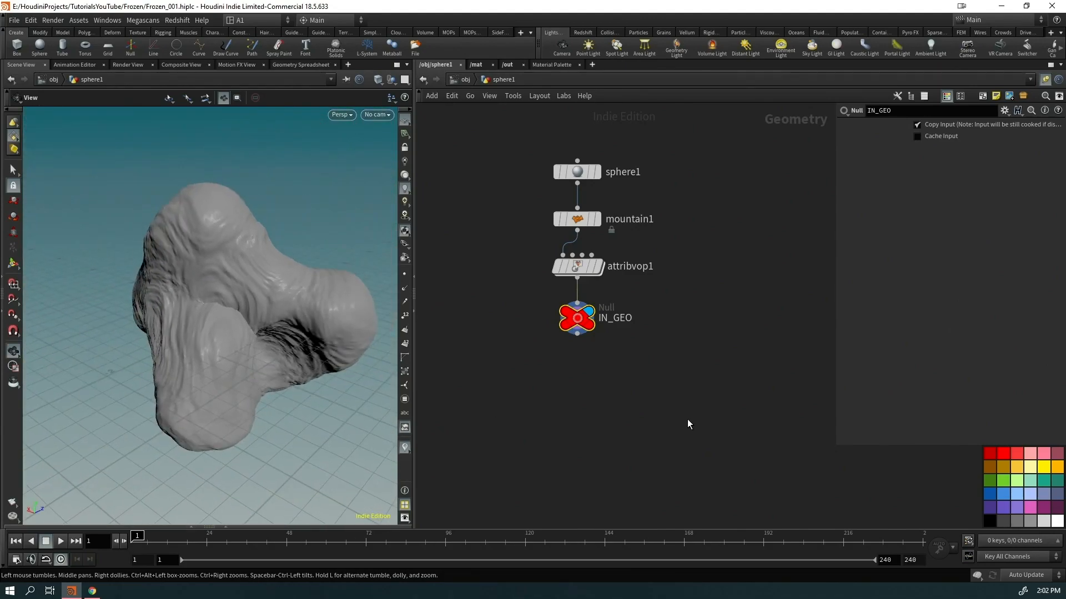
drag(587, 329, 586, 467)
Insert VDB from Polygons between attribvop1 and IN_GEO with Voxel Size 0.01
key(Tab)
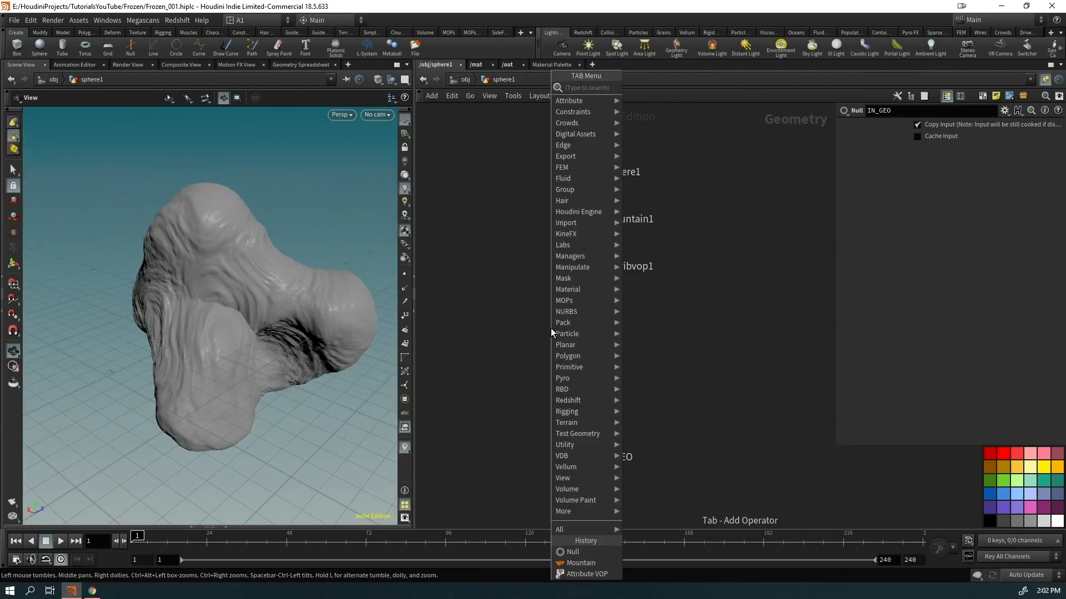
text(vdbpoly)
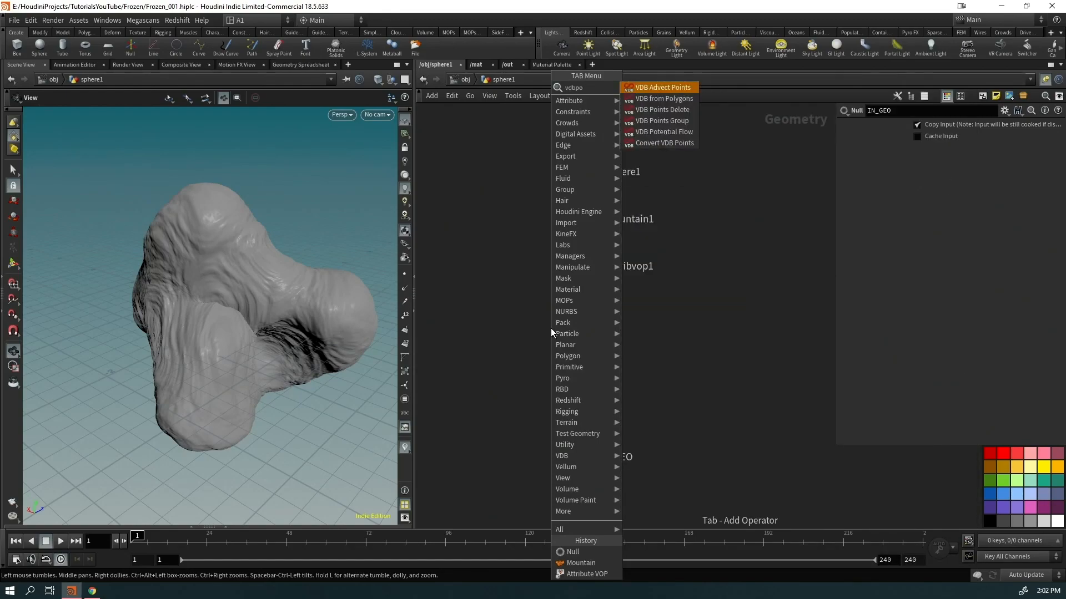
key(Return)
click(551, 328)
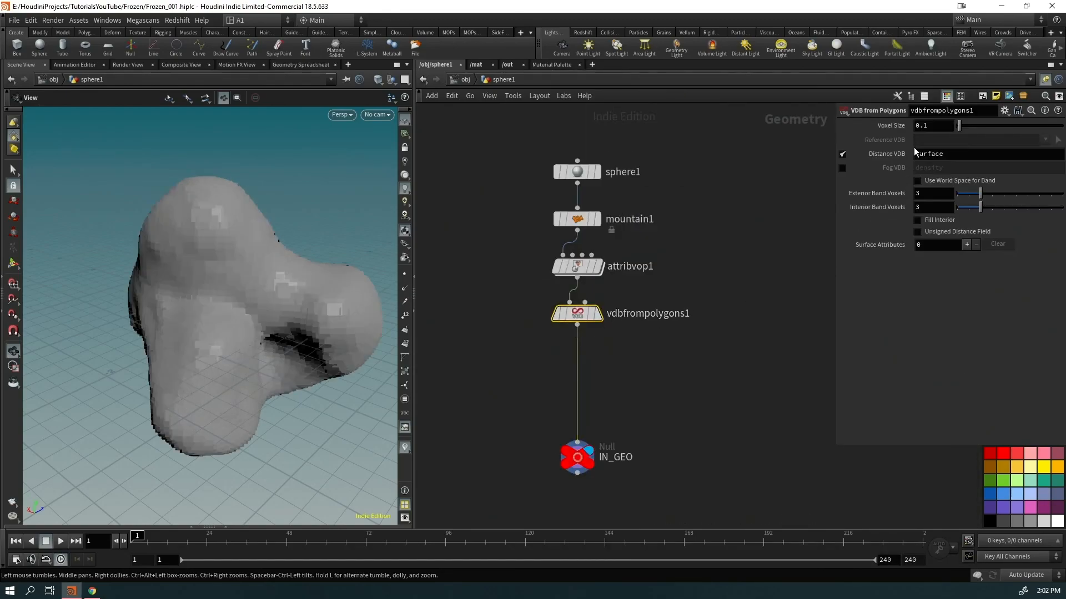
key(BackSpace)
text(01)
key(Return)
Add Convert VDB below vdbfrompolygons1, converting back to Polygons
key(Tab)
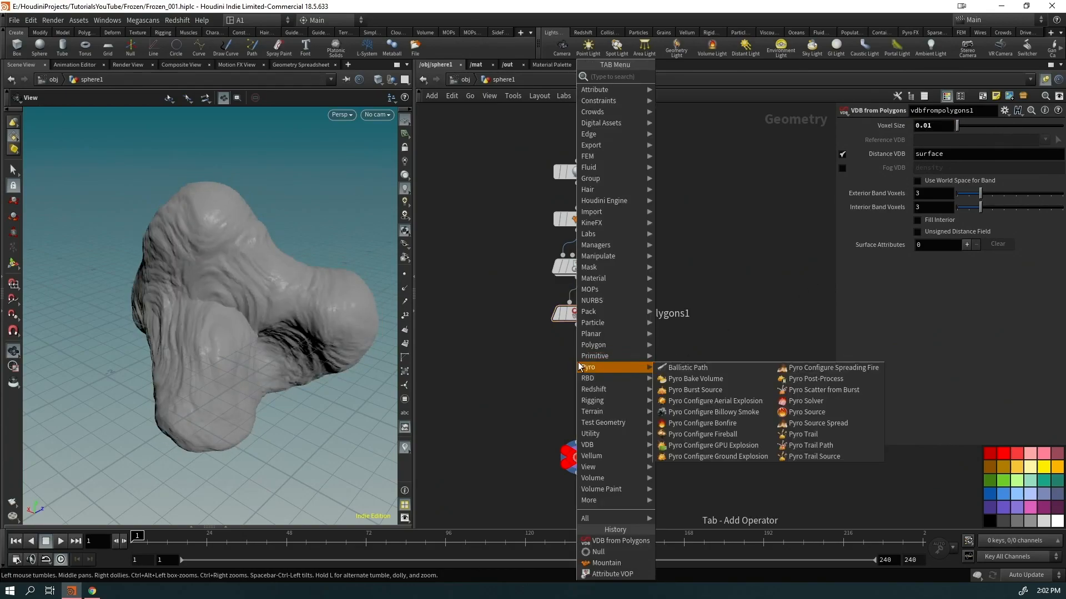
text(convd)
key(Return)
click(572, 363)
click(948, 174)
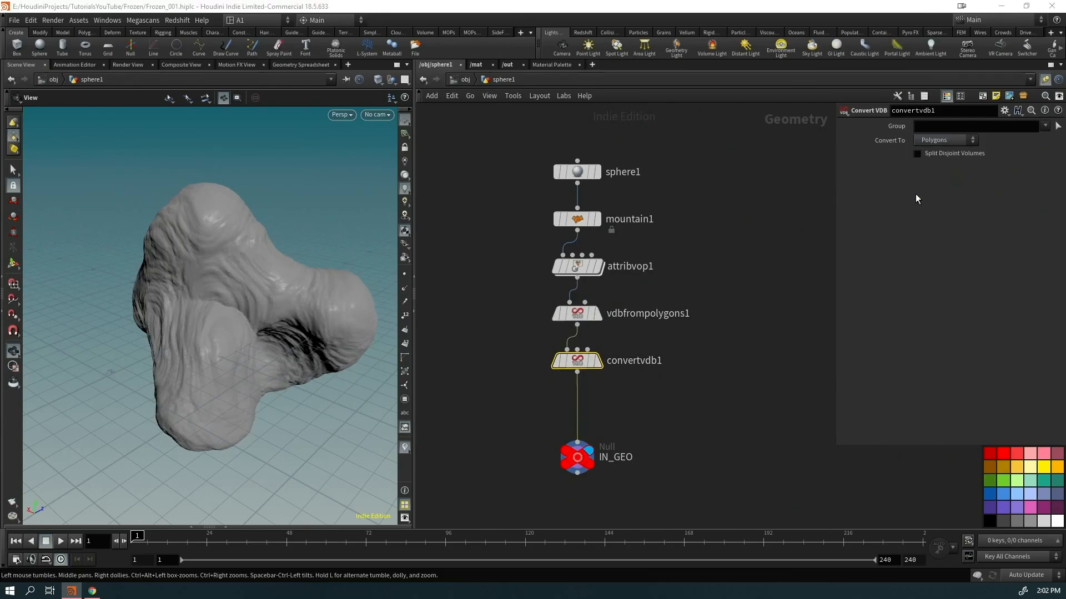
scroll(292, 288, up, 6)
drag(292, 288, 250, 278)
Insert VDB Smooth SDF above convertvdb1 and look over the smoothed rock
key(Tab)
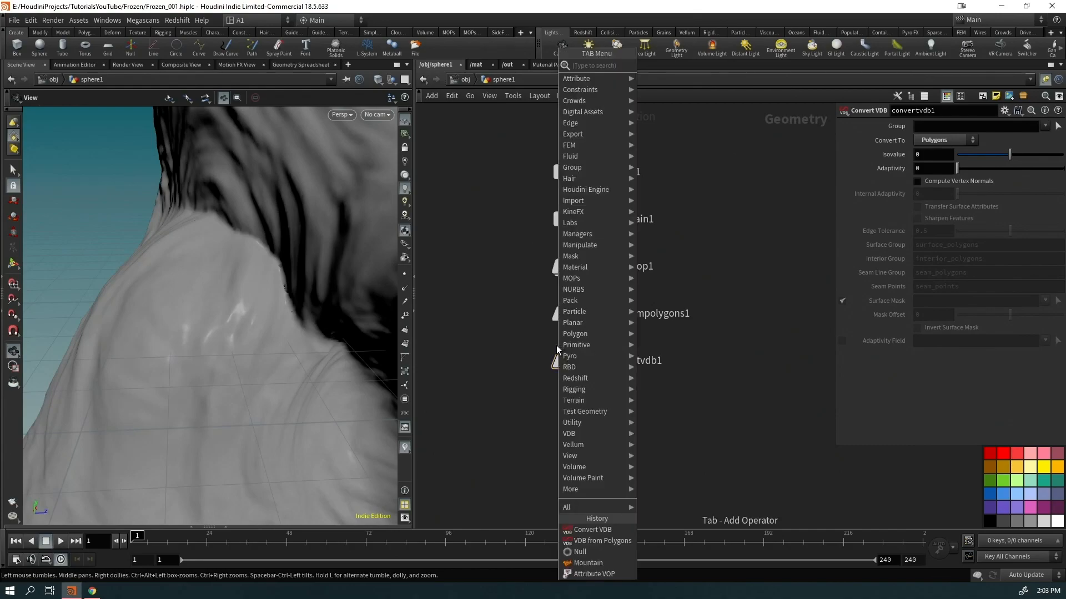
key(Escape)
click(556, 346)
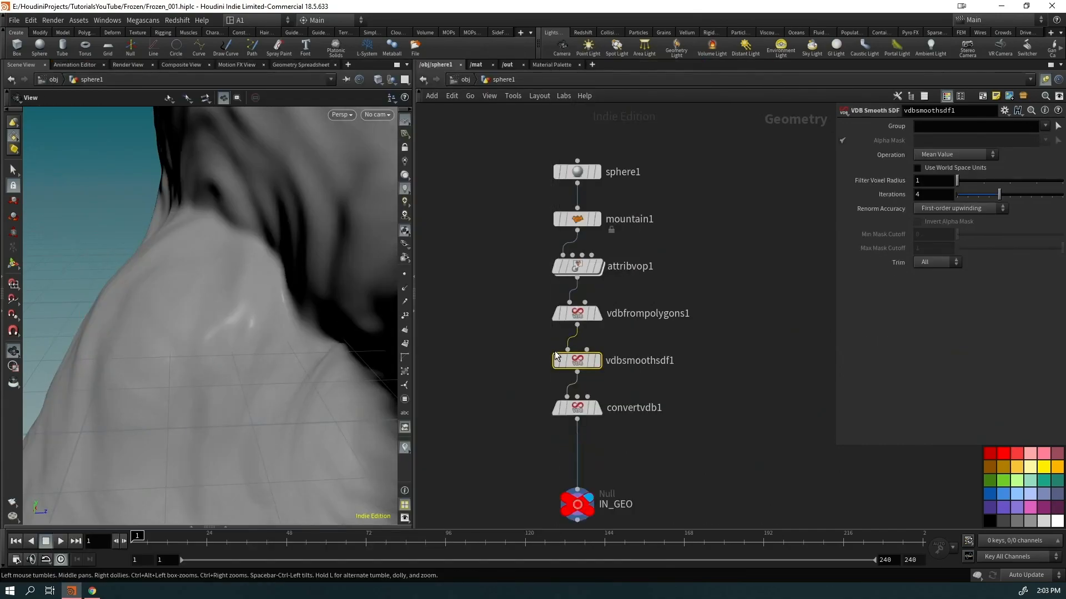
scroll(136, 246, down, 5)
drag(123, 298, 76, 276)
right_drag(76, 277, 285, 286)
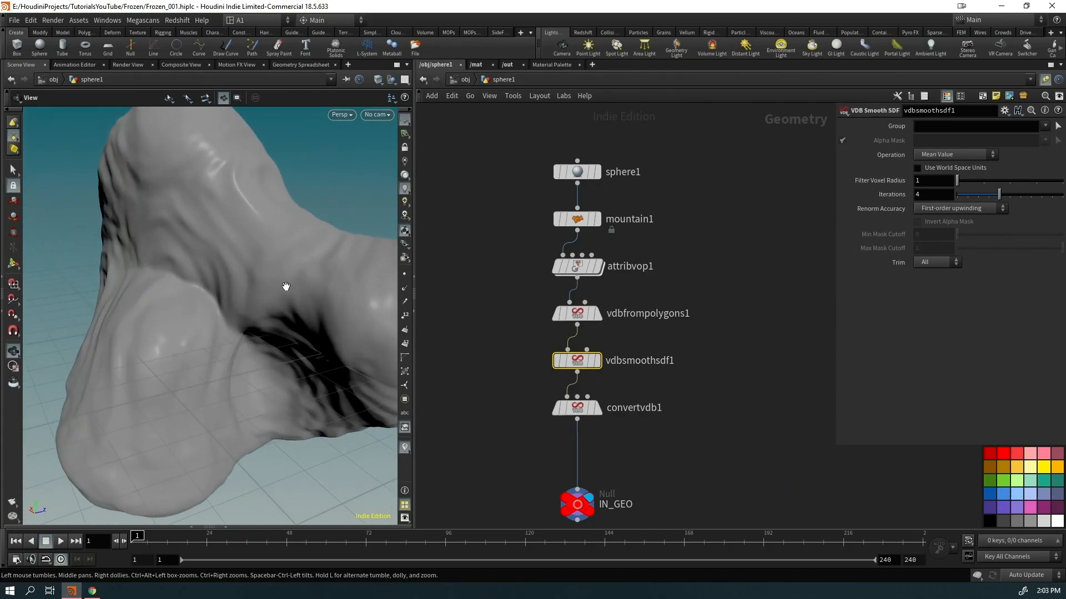
Compare the rock at attribvop1, vdbfrompolygons1, vdbsmoothsdf1 and convertvdb1 outputs
click(598, 266)
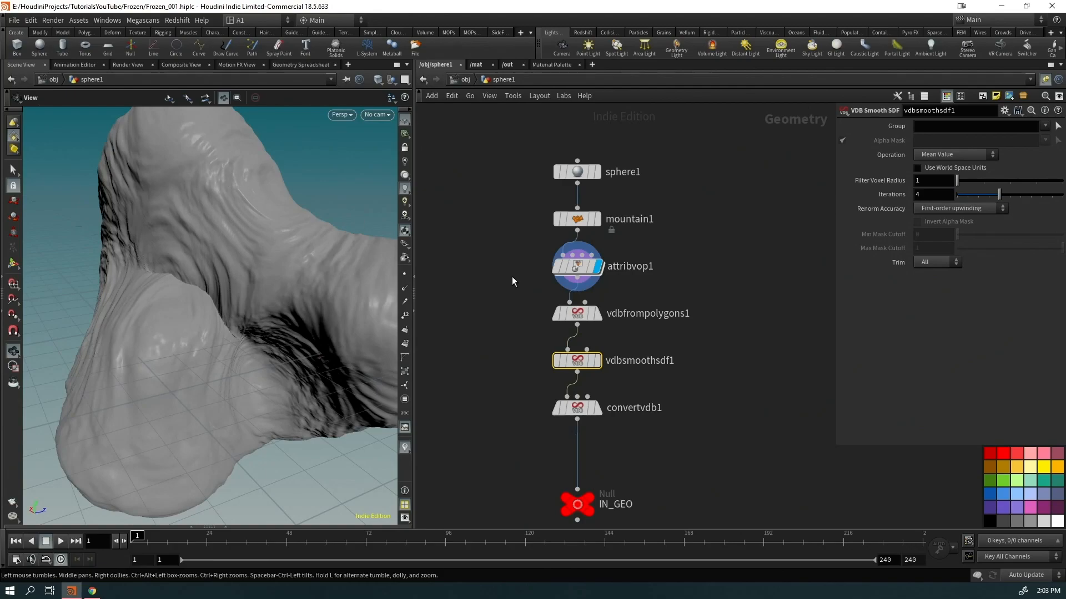
click(598, 315)
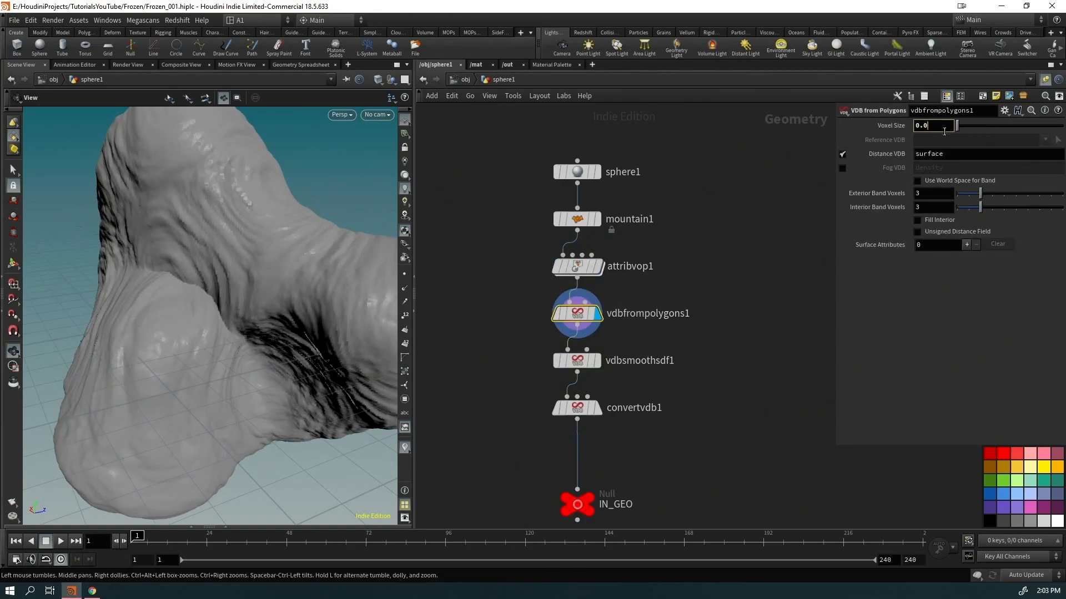
click(599, 361)
mouse_move(231, 305)
mouse_down()
mouse_move(281, 309)
mouse_move(218, 305)
mouse_move(233, 307)
mouse_up()
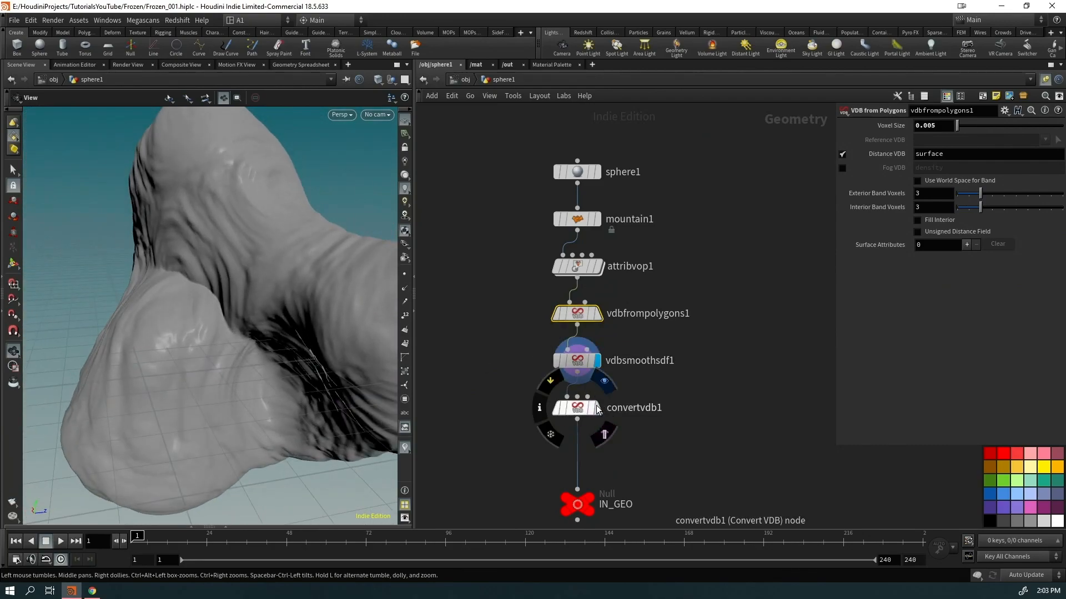
click(597, 410)
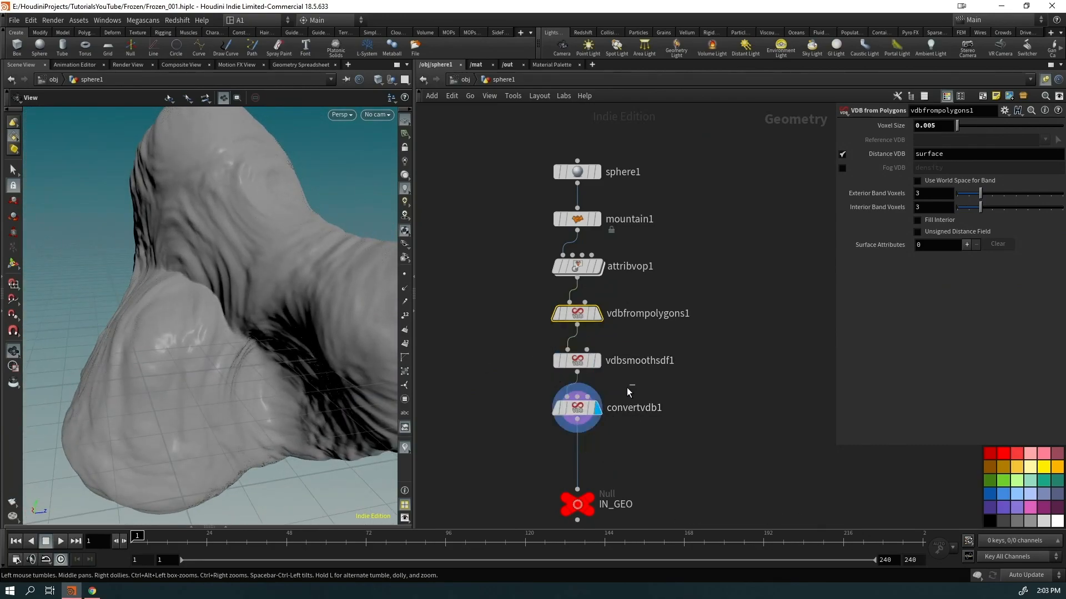
Review convertvdb1's settings, recommit vdbfrompolygons1's Voxel Size of 0.01, and view attribvop1 again
click(593, 411)
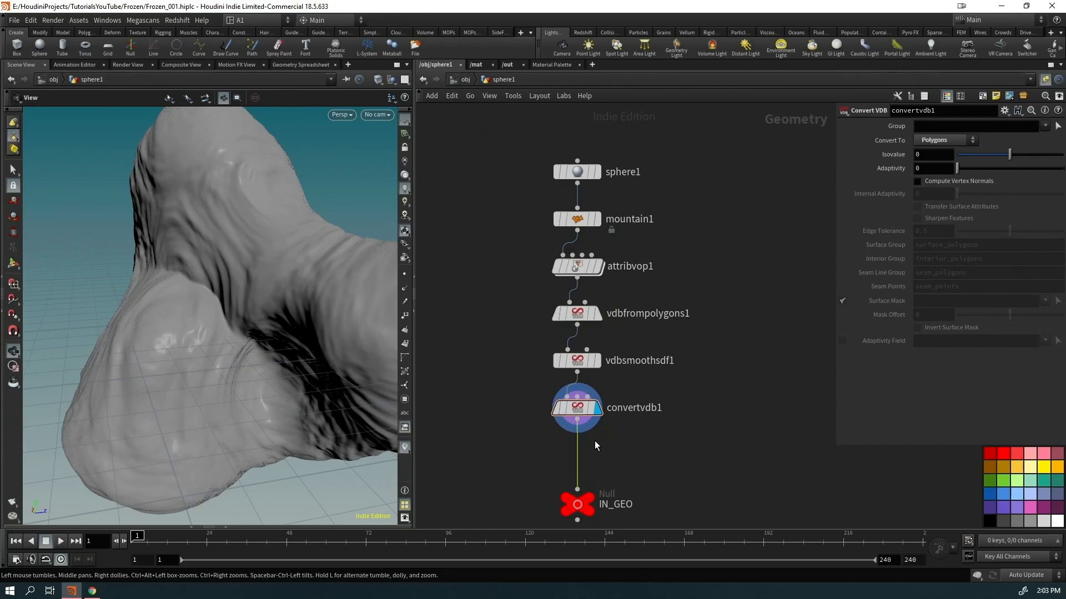
click(591, 314)
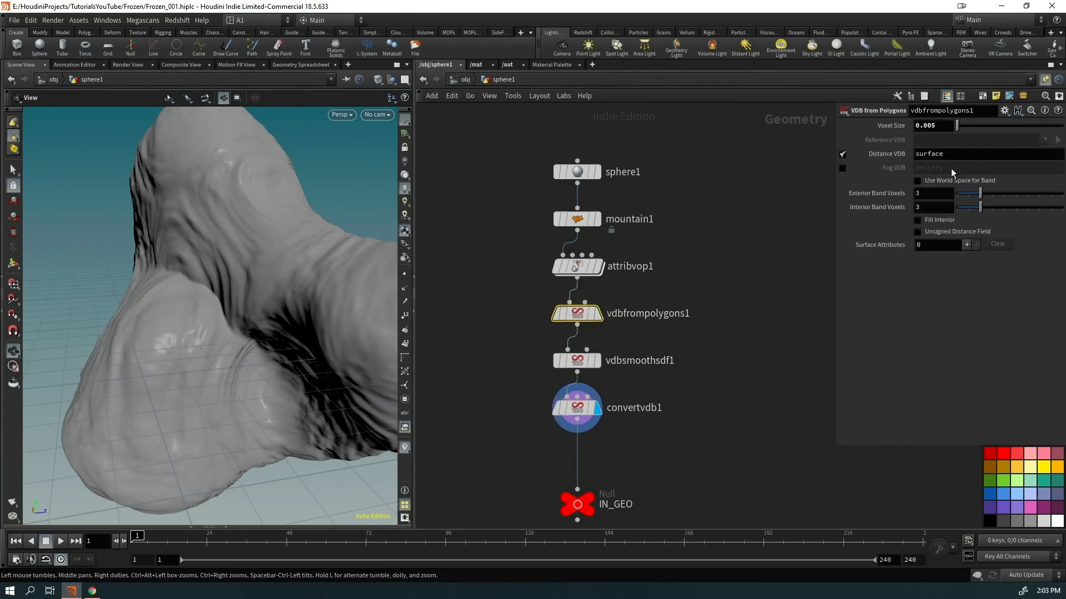
text(1)
key(Return)
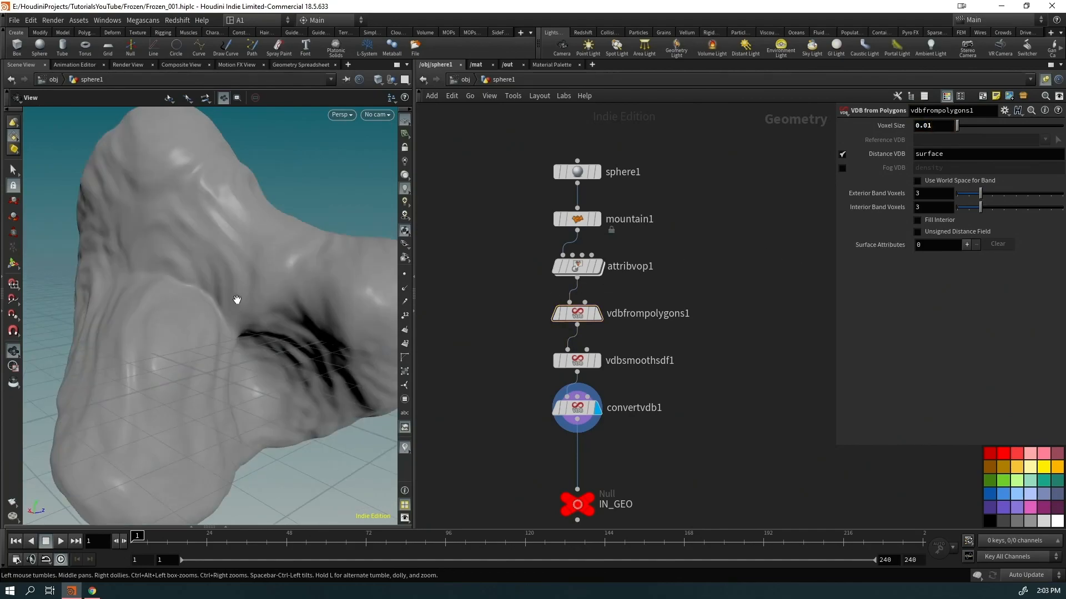
click(597, 266)
Adjust mountain1's Offset, settling it back at 5
click(577, 266)
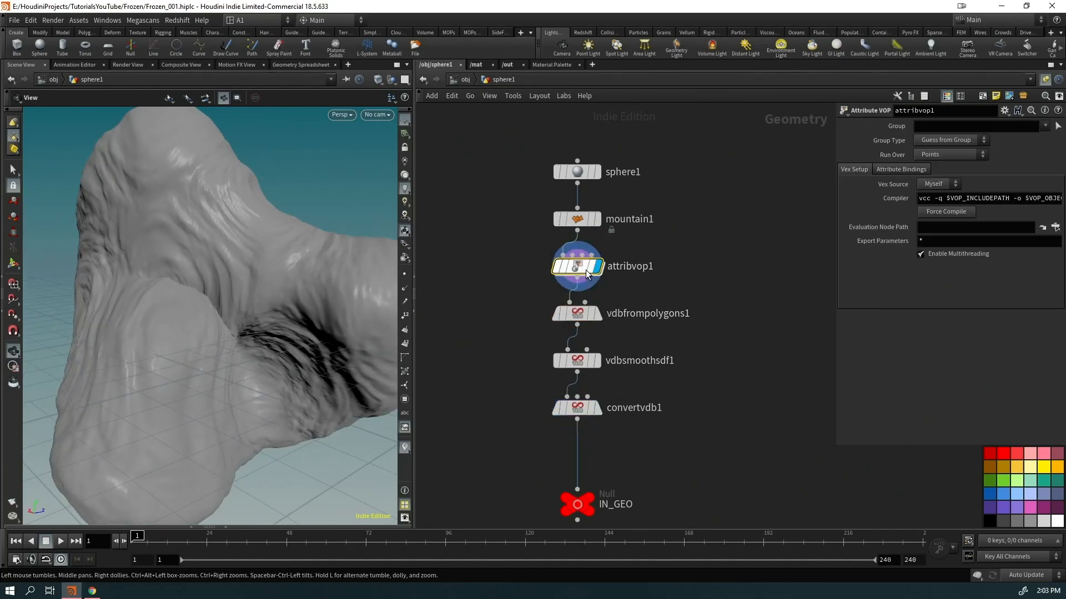
click(578, 219)
middle_drag(891, 196, 904, 184)
drag(326, 335, 190, 340)
Set mountain1's Height to 1.79 and Offset to 9.7 to reshape the rock
right_drag(190, 341, 178, 402)
drag(178, 402, 47, 447)
right_drag(244, 355, 331, 305)
drag(331, 304, 348, 321)
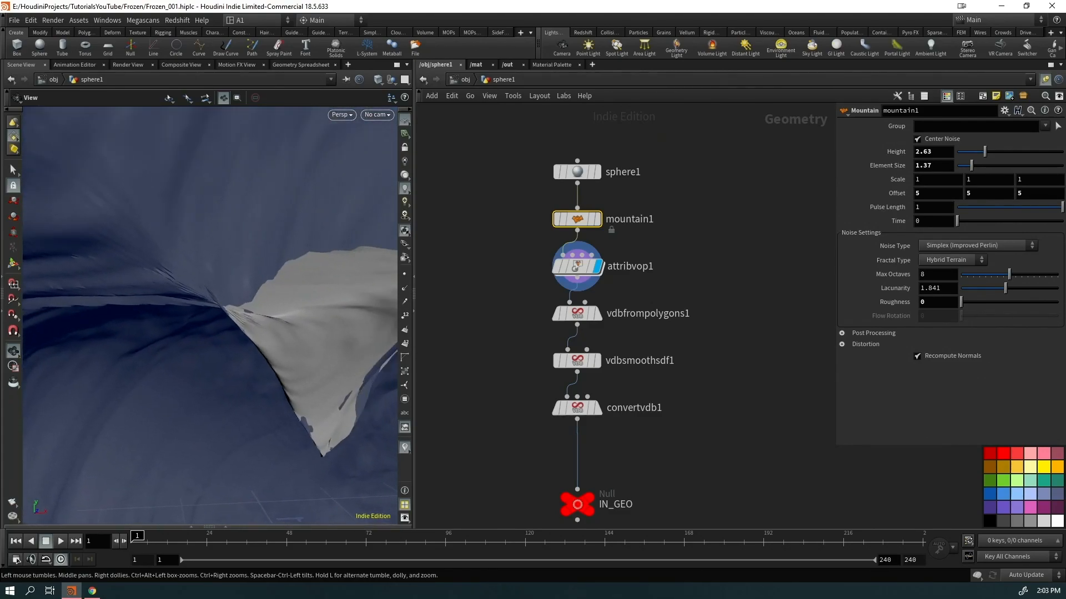
middle_drag(348, 321, 287, 284)
right_drag(231, 283, 69, 419)
drag(69, 418, 338, 336)
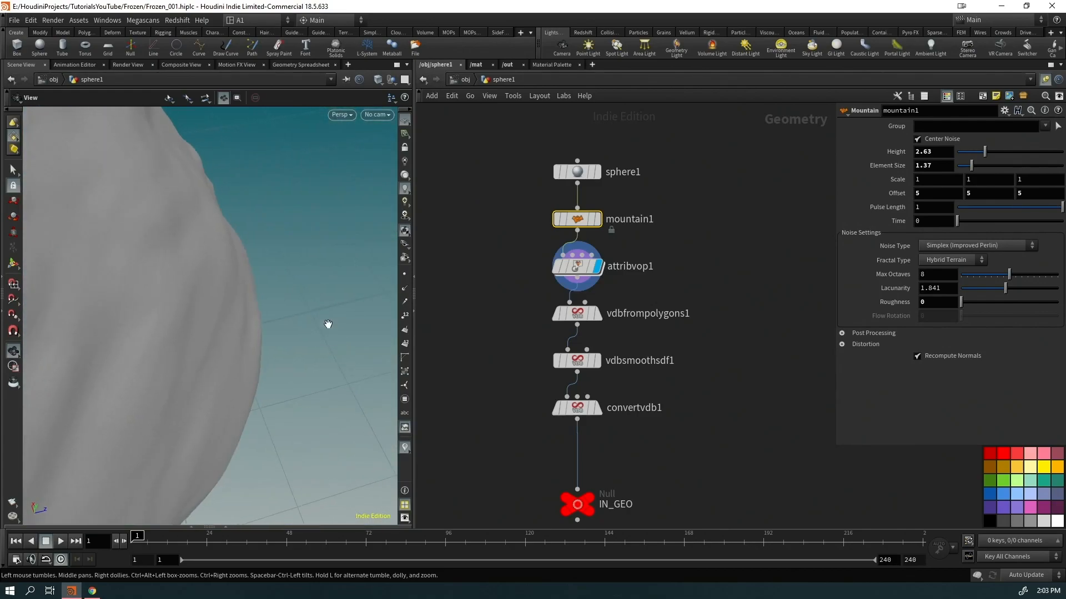
right_drag(338, 335, 222, 311)
middle_drag(222, 311, 372, 341)
drag(980, 155, 972, 163)
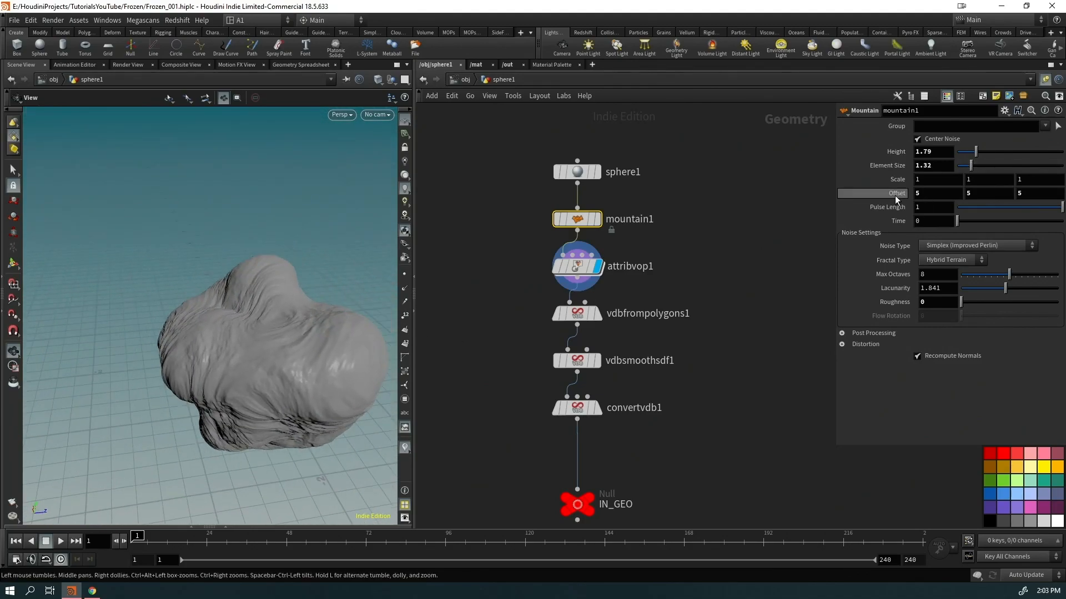
middle_drag(889, 194, 1037, 189)
middle_drag(889, 193, 1044, 192)
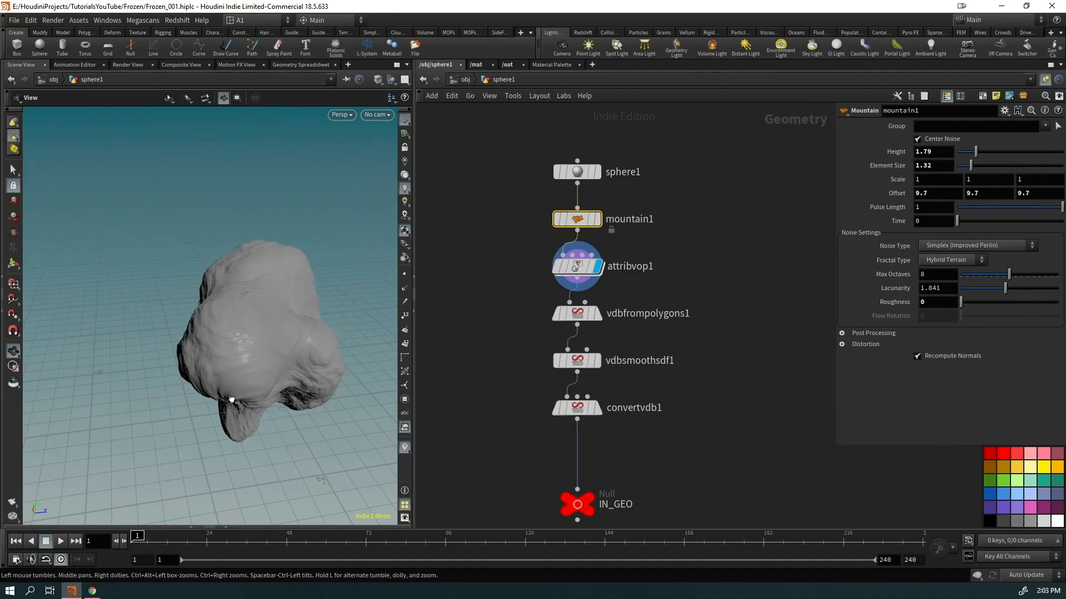
Review the reshaped rock and delete the three VDB nodes
drag(286, 310, 83, 372)
right_drag(84, 371, 255, 378)
mouse_move(254, 378)
mouse_down()
mouse_move(273, 415)
mouse_move(125, 344)
mouse_move(52, 266)
mouse_move(166, 381)
mouse_move(191, 341)
mouse_move(214, 356)
mouse_move(261, 355)
mouse_up()
mouse_move(261, 355)
right_down()
mouse_move(259, 322)
mouse_move(263, 358)
right_up()
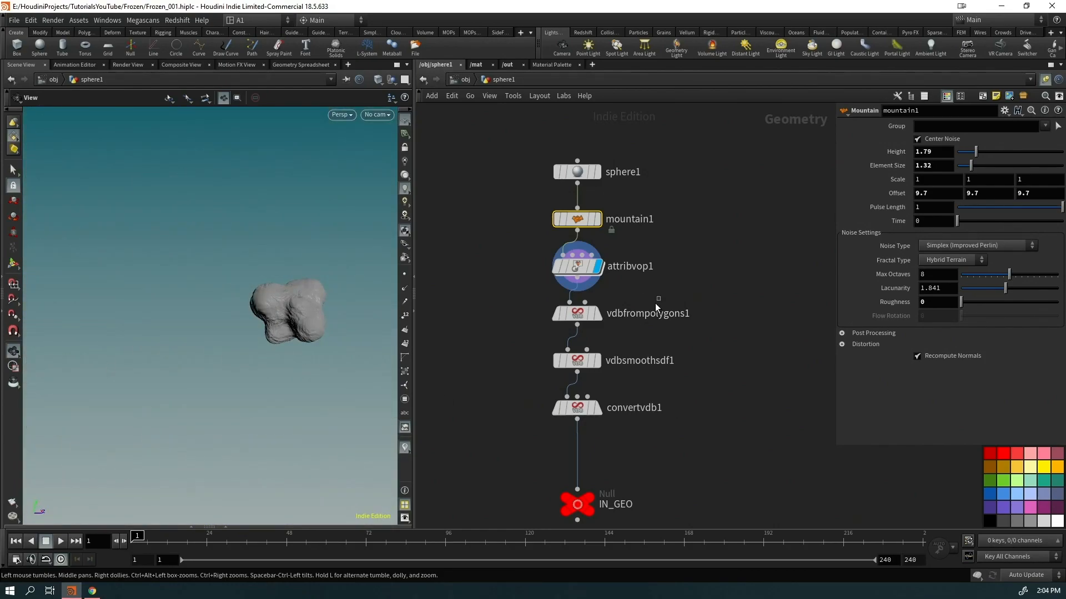
drag(659, 301, 574, 428)
key(Delete)
Move IN_GEO up under attribvop1, display it, and frame the rock
mouse_move(584, 516)
drag(584, 508, 585, 378)
click(591, 373)
key(f)
drag(247, 352, 175, 370)
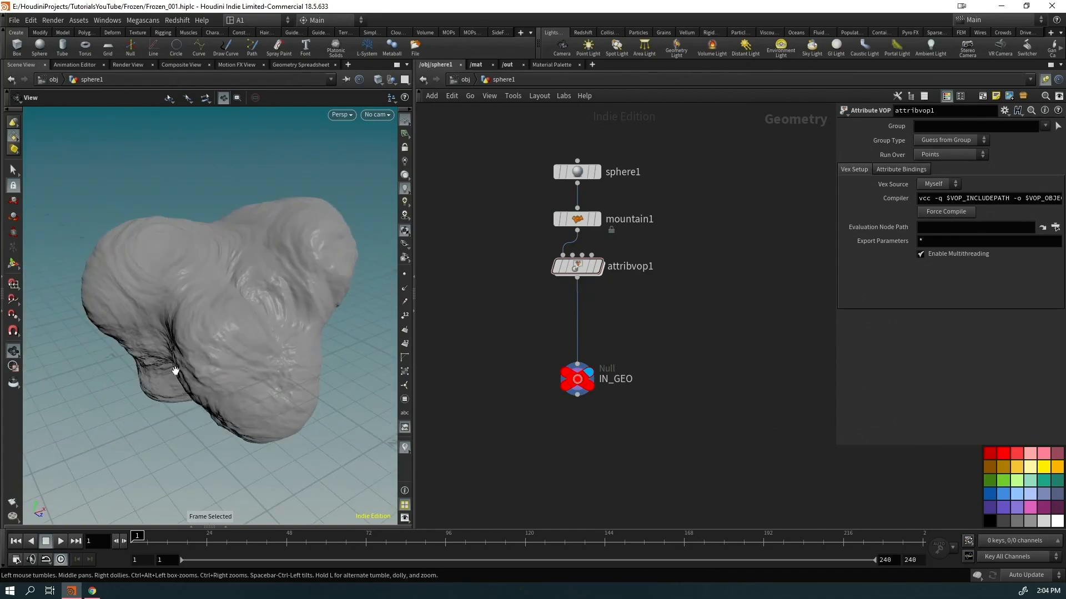
drag(227, 336, 398, 319)
middle_drag(222, 349, 275, 310)
right_drag(274, 310, 214, 386)
drag(215, 385, 267, 386)
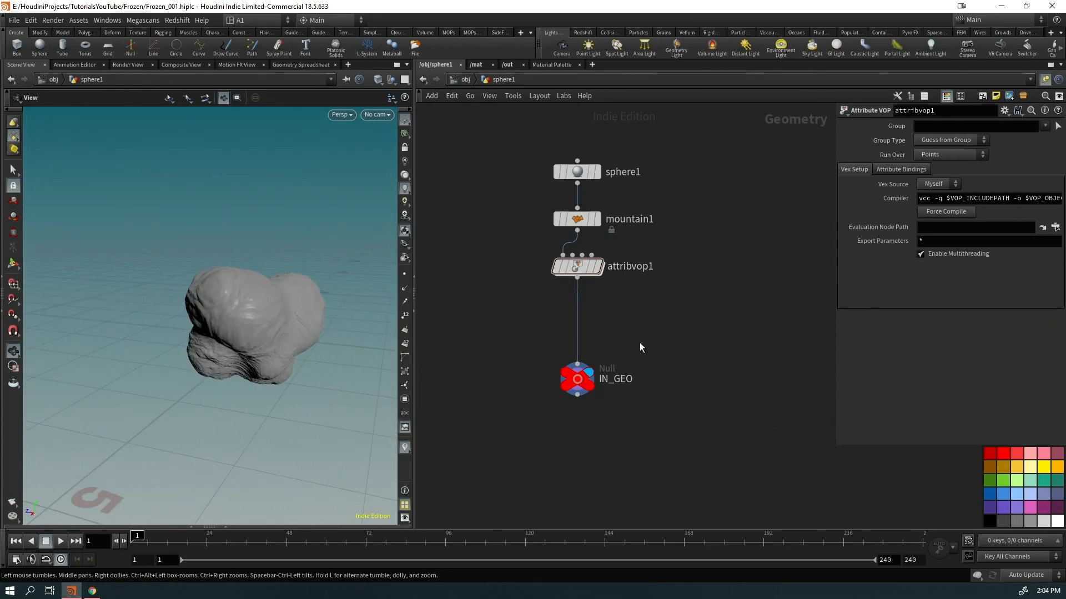
Restore the deleted VDB nodes and add a Mountain node between convertvdb1 and IN_GEO
key(ctrl+z)
key(ctrl+z)
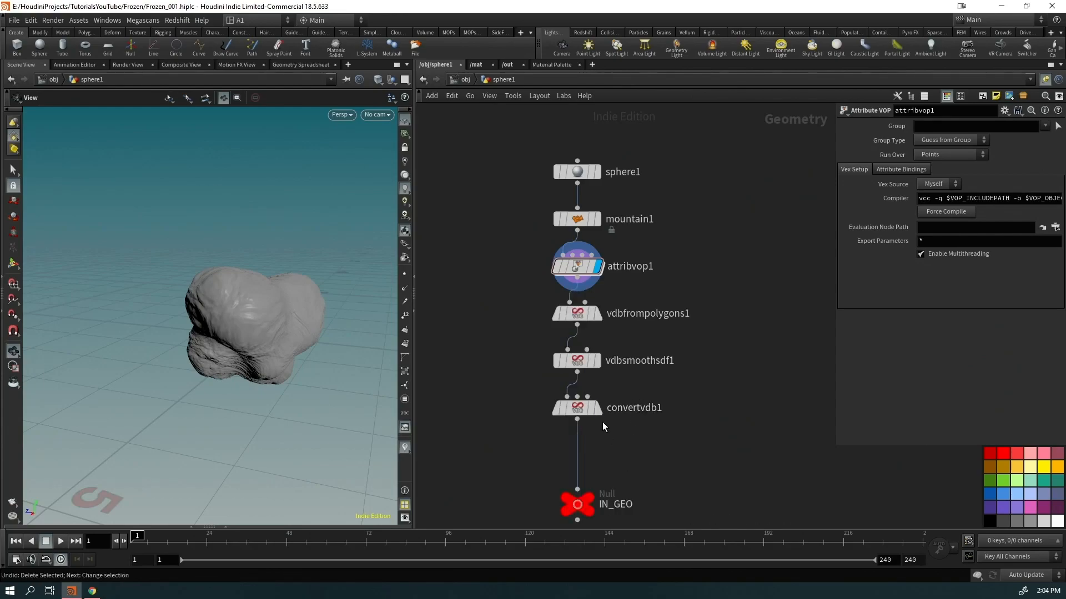
middle_drag(655, 460, 692, 391)
key(Tab)
mouse_move(575, 391)
text(mount)
key(Return)
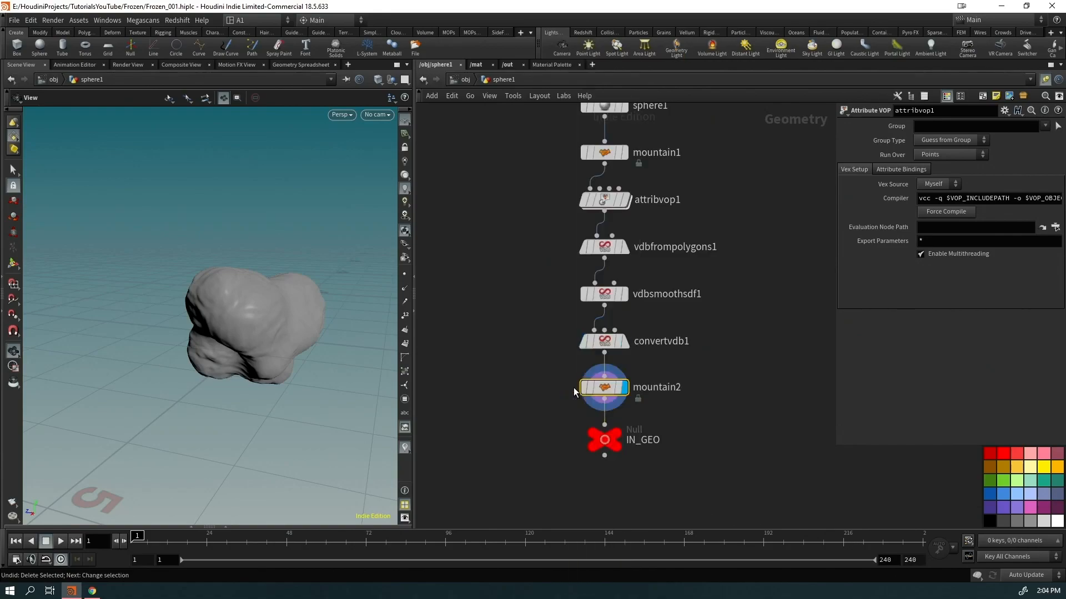
Lower mountain2's Height for subtler noise and compare against the smooth convertvdb1 rock
click(625, 343)
drag(290, 346, 31, 340)
click(617, 395)
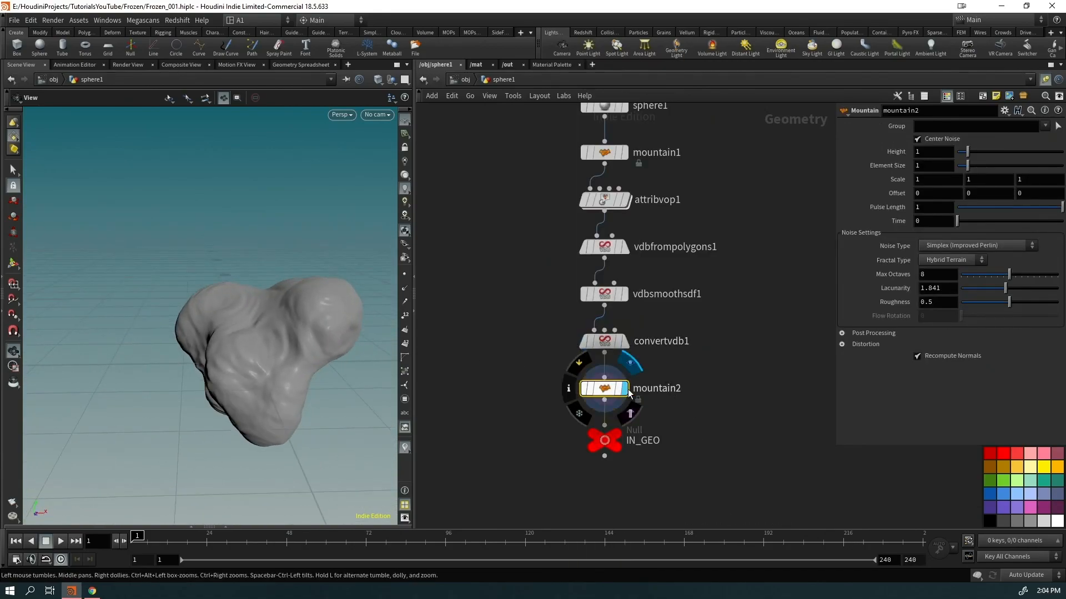
mouse_move(968, 151)
mouse_down()
mouse_move(958, 155)
mouse_move(975, 170)
mouse_move(965, 170)
mouse_up()
key(ctrl+z)
drag(286, 309, 290, 345)
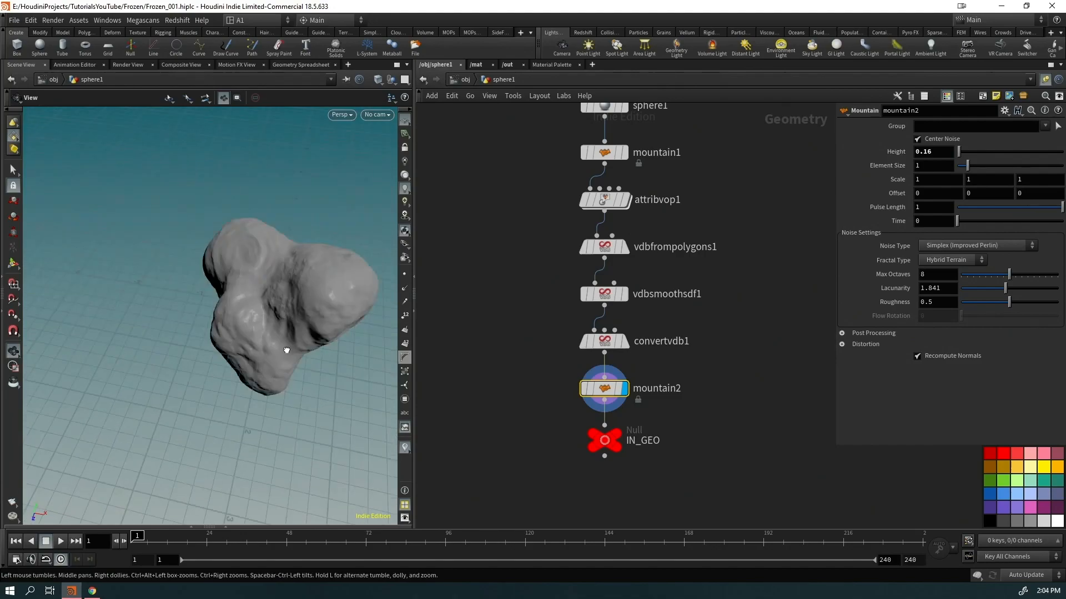
right_drag(291, 345, 549, 211)
drag(250, 288, 181, 317)
right_drag(181, 316, 252, 301)
mouse_move(252, 302)
mouse_down()
mouse_move(229, 293)
mouse_move(270, 297)
mouse_up()
click(624, 342)
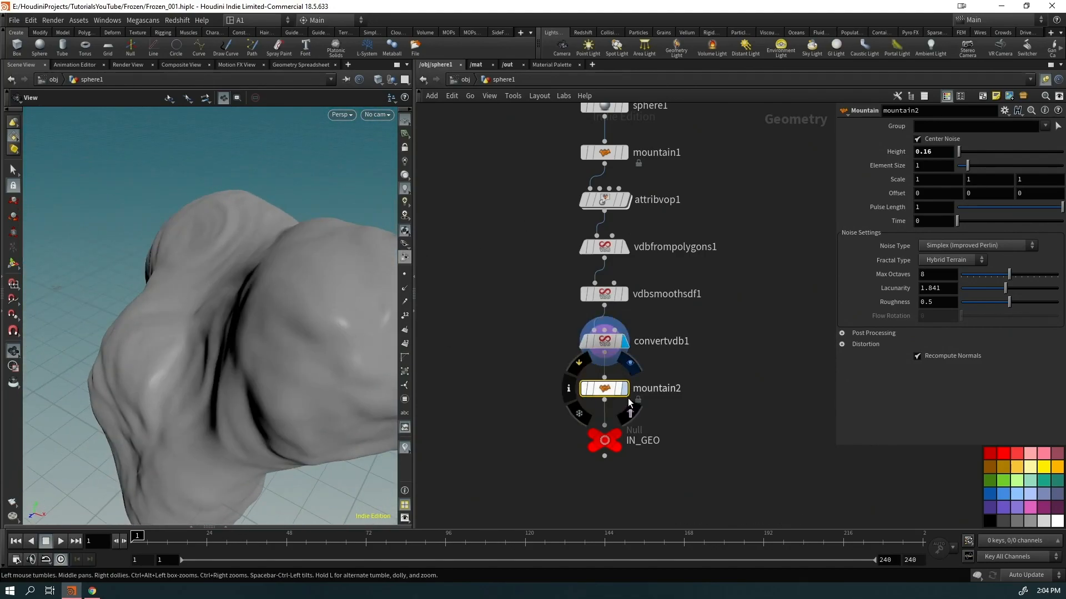
click(625, 388)
Check mountain2 and attribvop1 point counts in wireframe, then inspect vdbfrompolygons1's settings
key(shift+w)
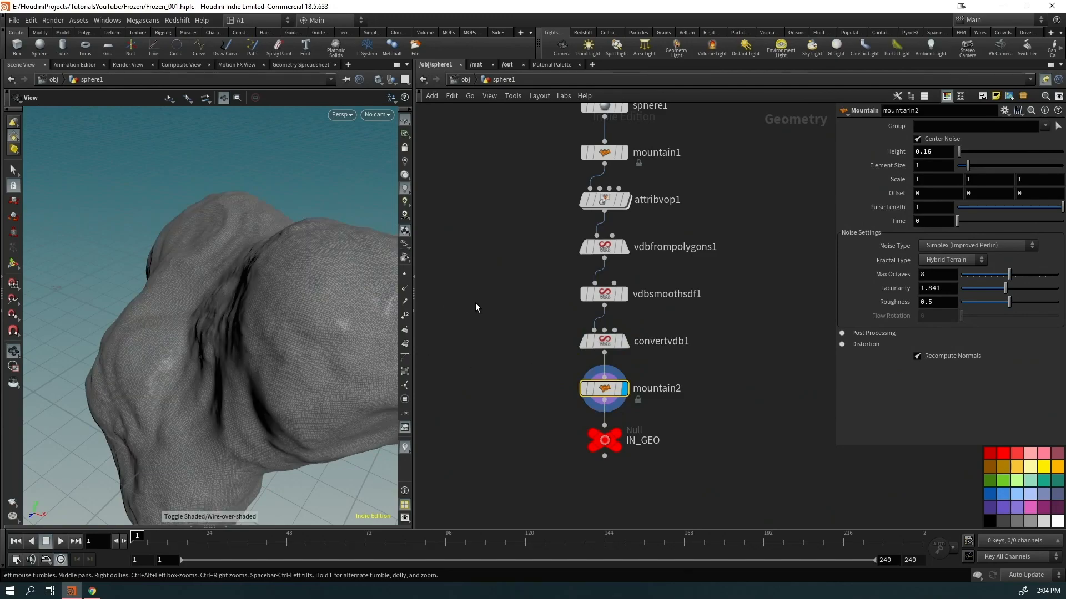
middle_click(614, 394)
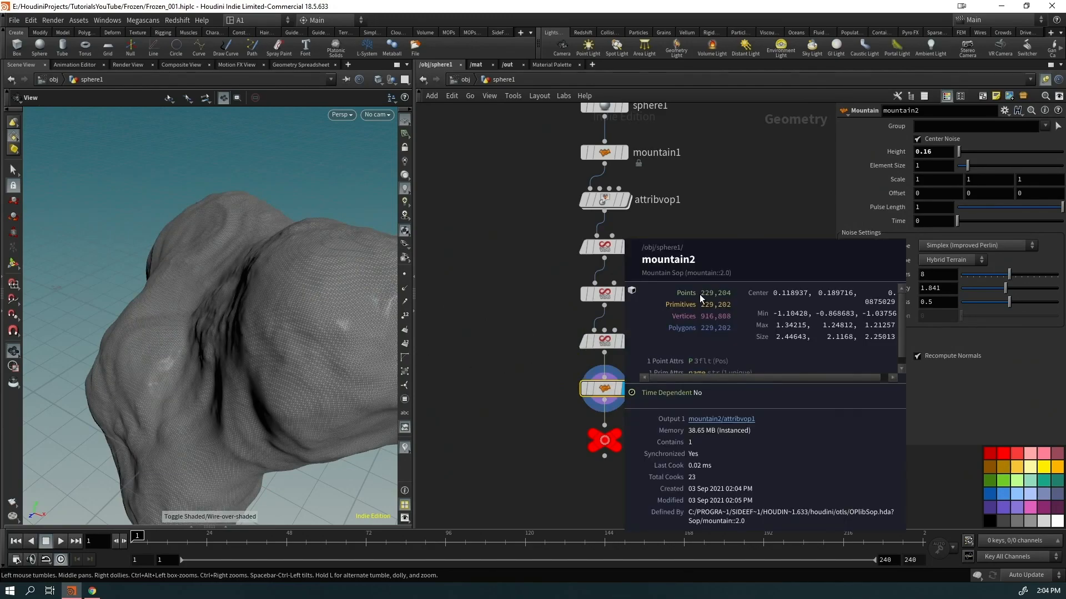
middle_click(607, 201)
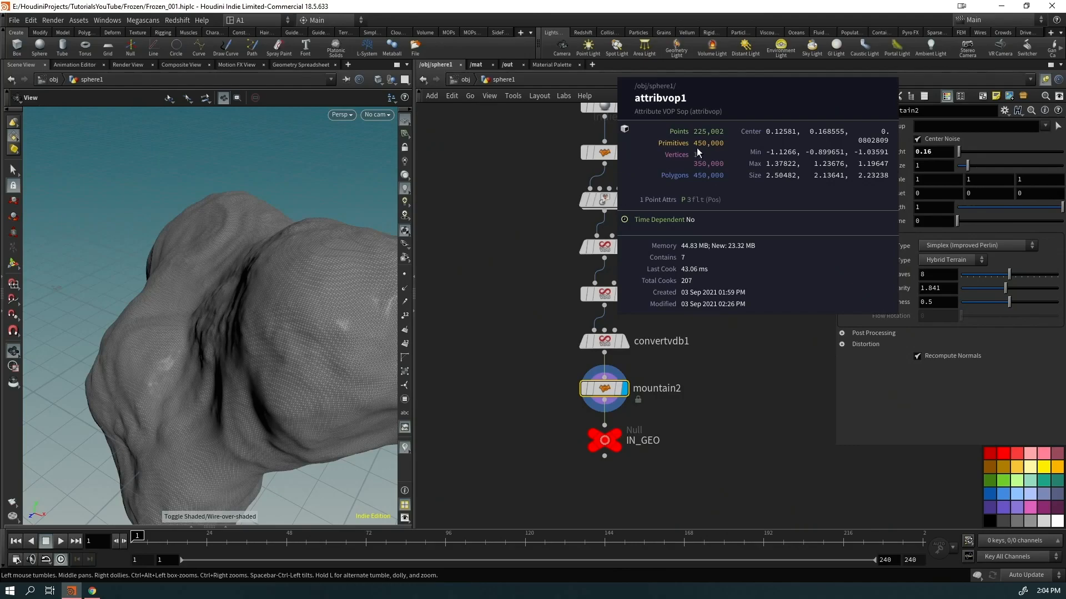
key(shift+w)
mouse_move(304, 321)
mouse_down()
mouse_move(243, 340)
mouse_move(205, 376)
mouse_move(266, 465)
mouse_move(159, 361)
mouse_move(183, 356)
mouse_up()
click(604, 247)
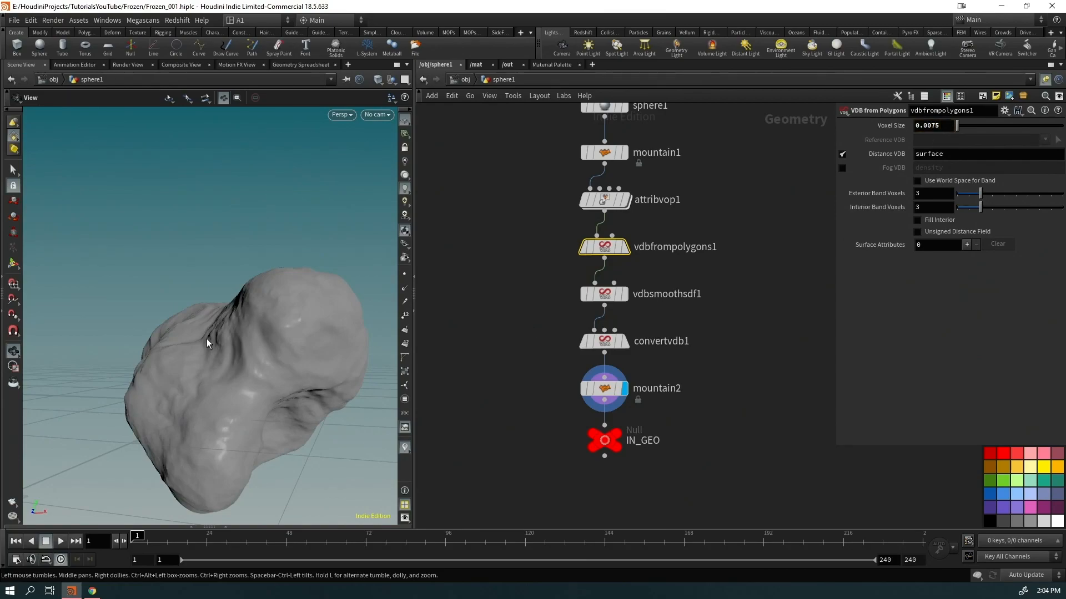
drag(207, 336, 306, 332)
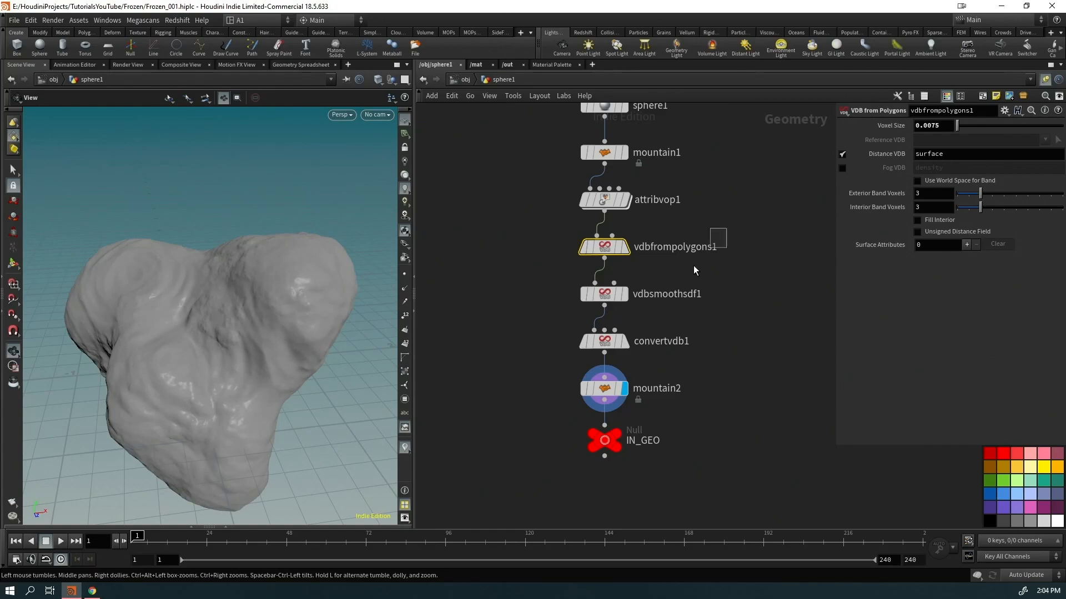
Move the VDB and mountain2 nodes aside and wire attribvop1 straight into a displayed IN_GEO
drag(721, 230, 561, 396)
drag(624, 250, 481, 254)
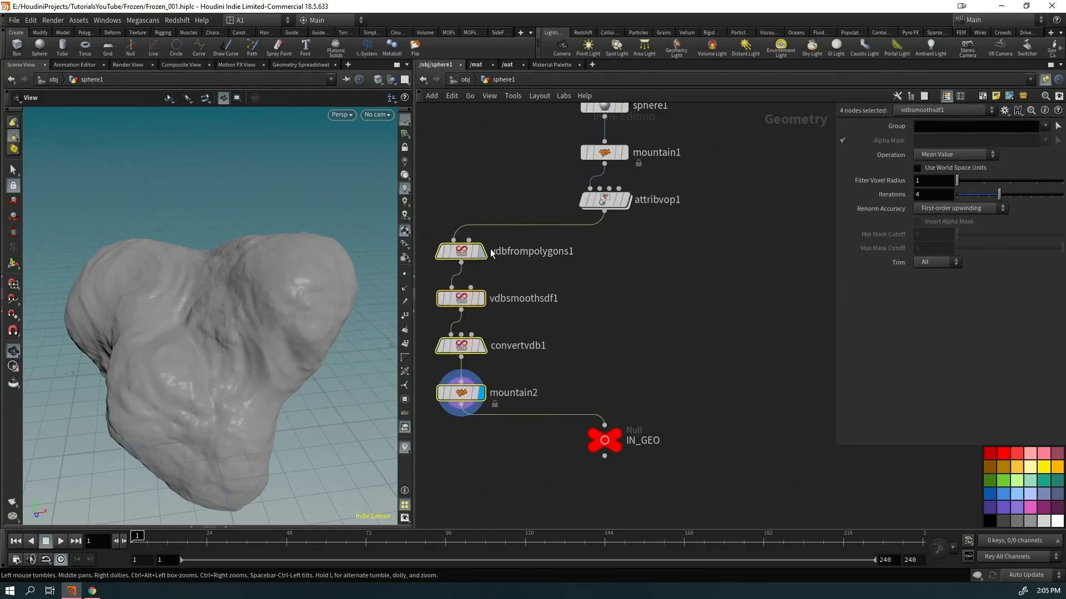
drag(604, 212, 604, 425)
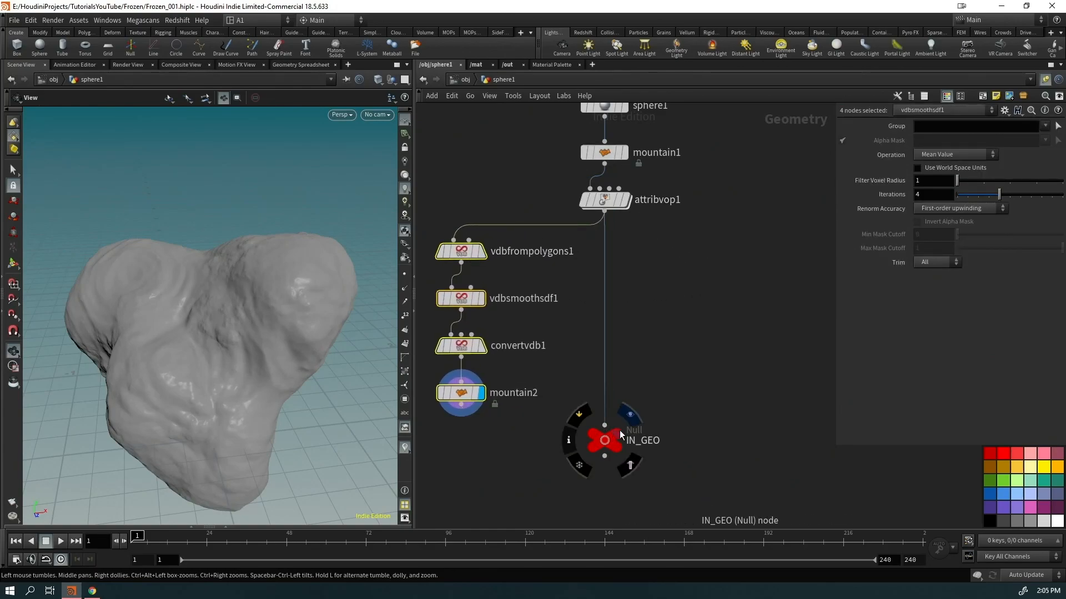
click(629, 415)
drag(257, 357, 195, 345)
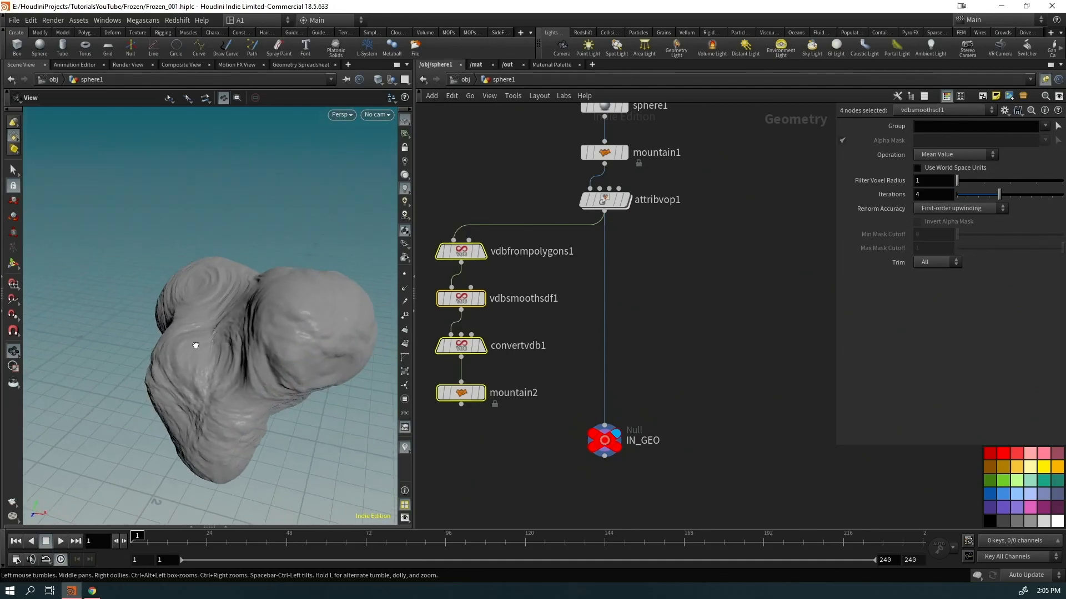
Center IN_GEO in the network and save the scene as Frozen_001.hiplc
middle_drag(634, 481, 611, 378)
click(583, 339)
drag(584, 340, 582, 345)
key(ctrl+s)
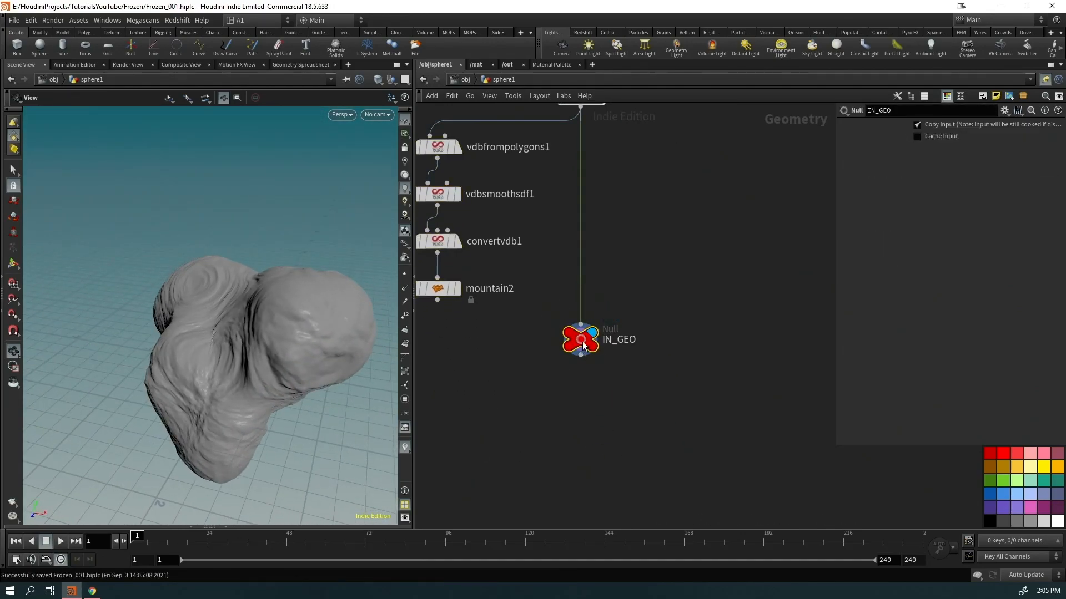
key(Tab)
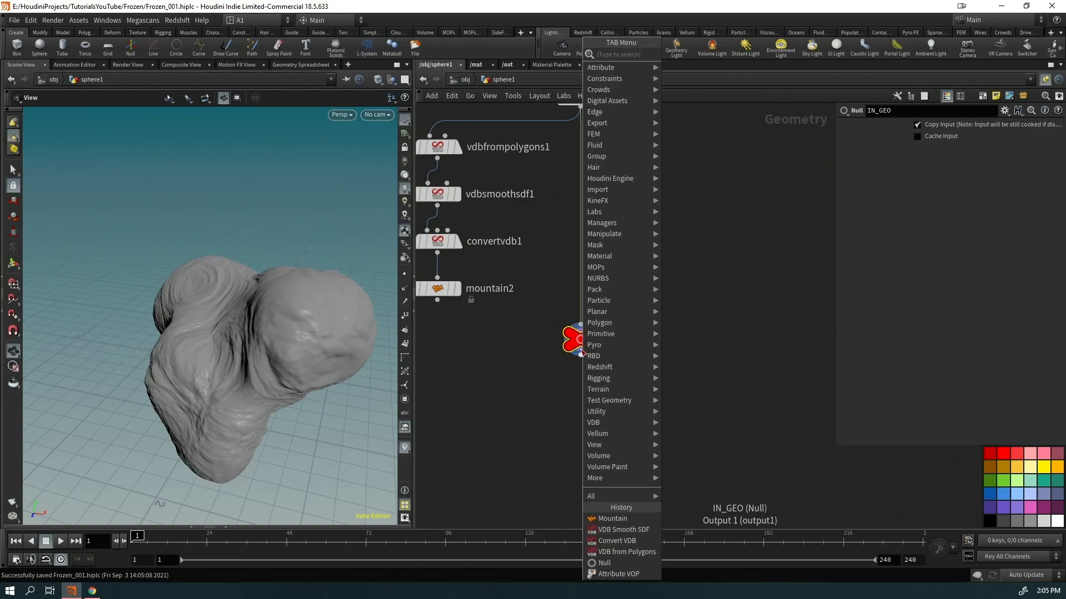
Add a Pyro Source below IN_GEO using Surface Scatter with 0.02 particle separation
text(pyro)
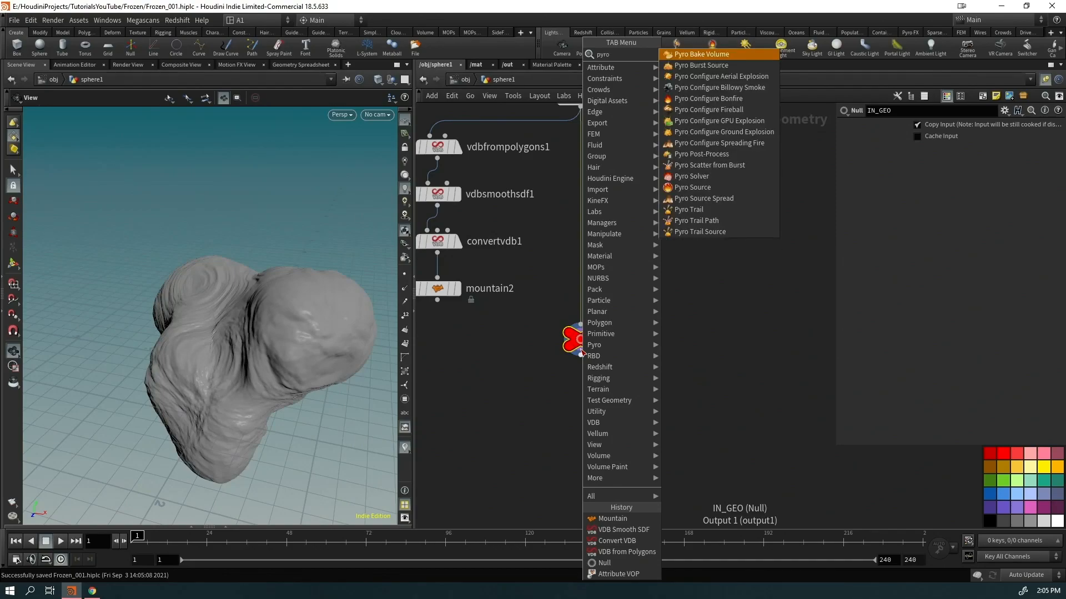
text( source)
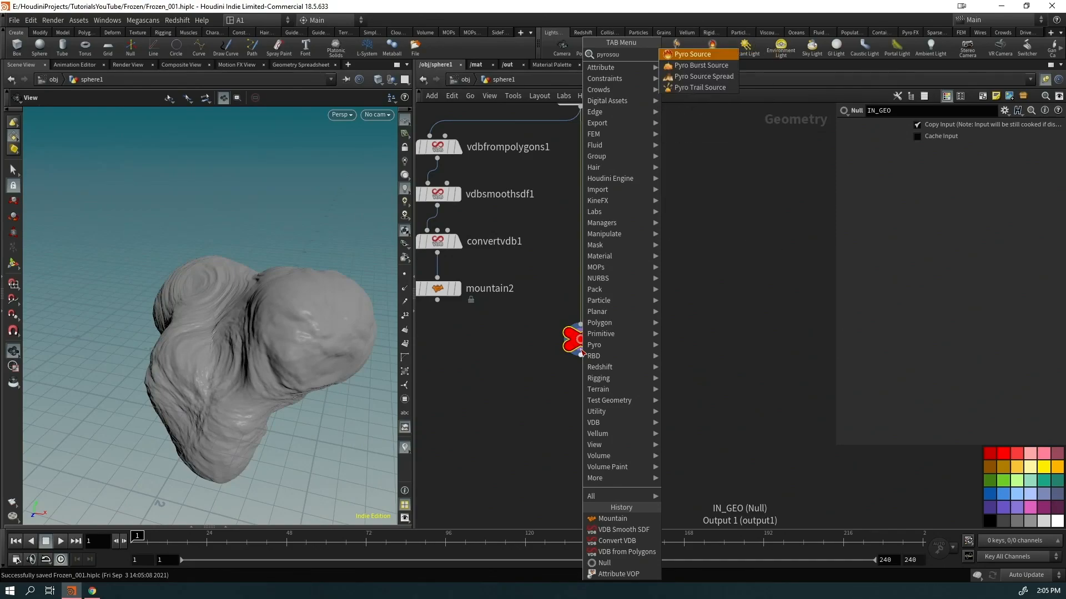
key(Return)
key(Return)
drag(581, 391, 493, 449)
click(940, 167)
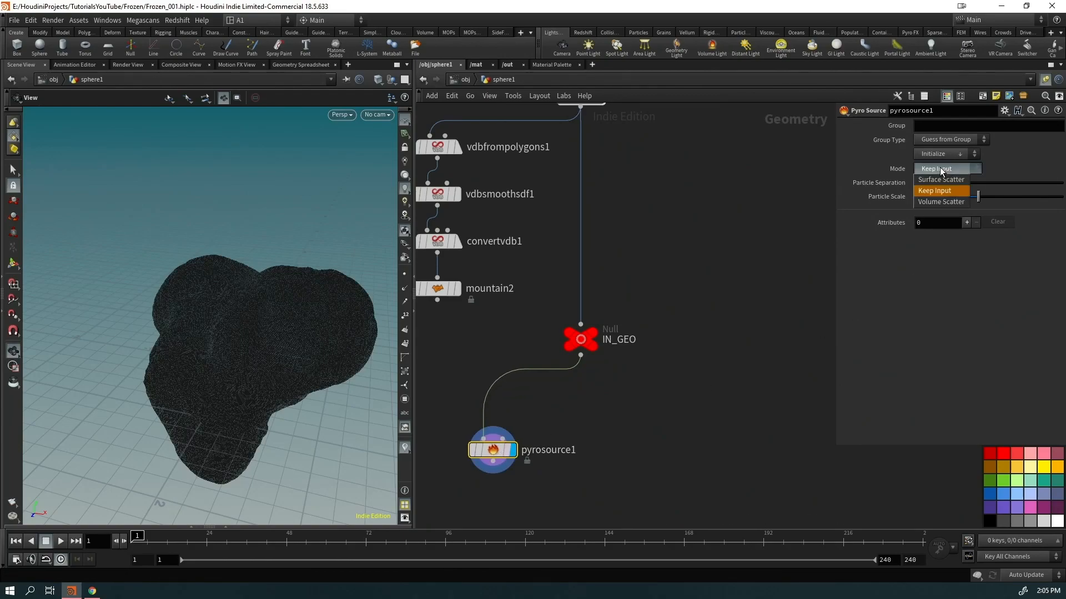
click(942, 183)
click(935, 181)
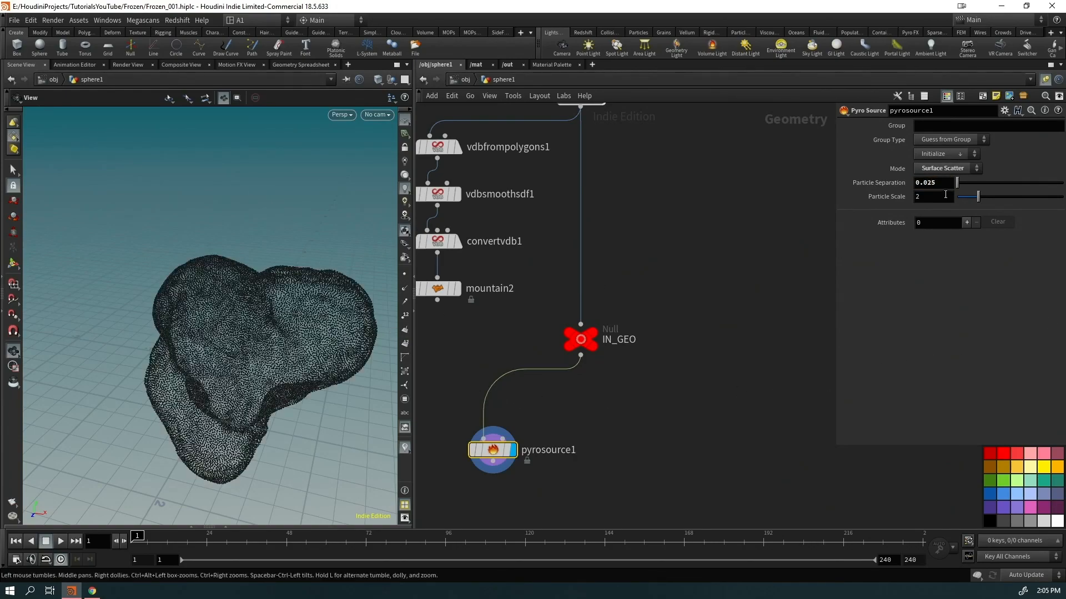
click(723, 473)
drag(348, 354, 279, 349)
middle_drag(682, 442, 674, 358)
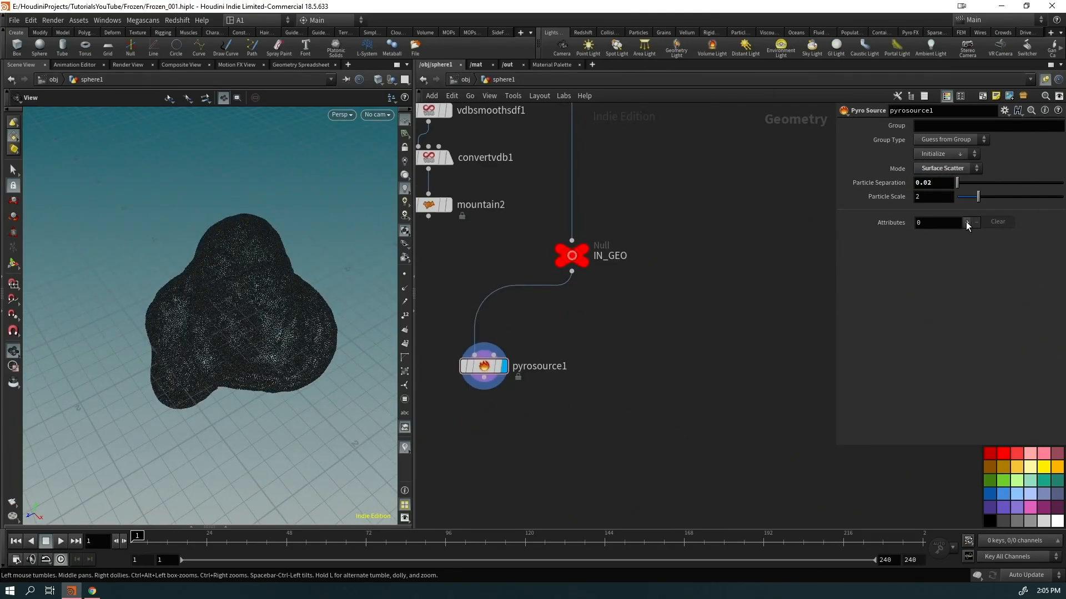
Add a Temperature attribute to pyrosource1 and move the node further down-left
click(967, 223)
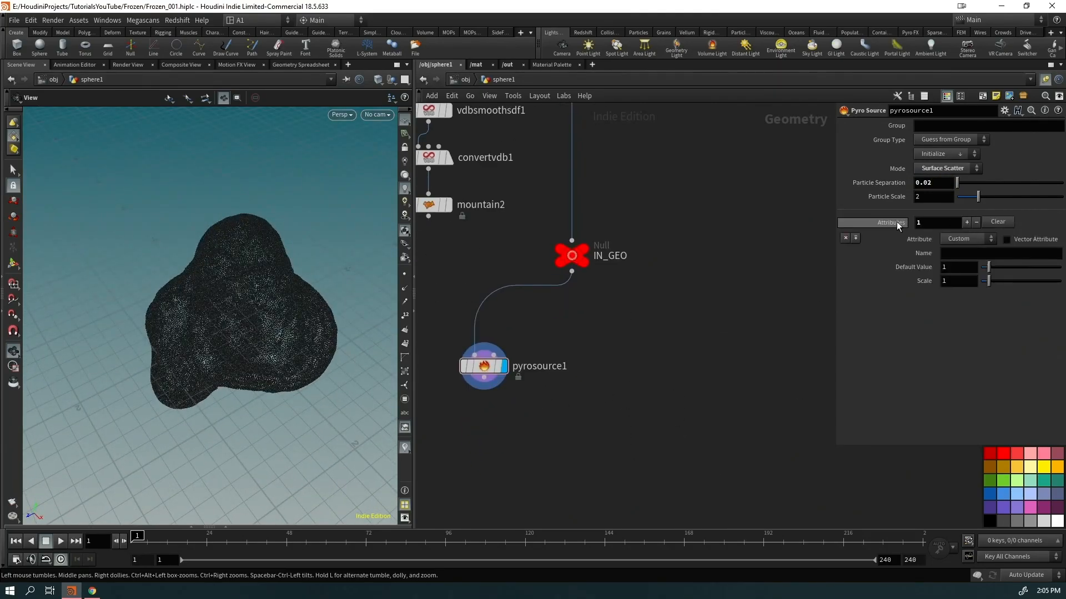
click(961, 238)
click(957, 262)
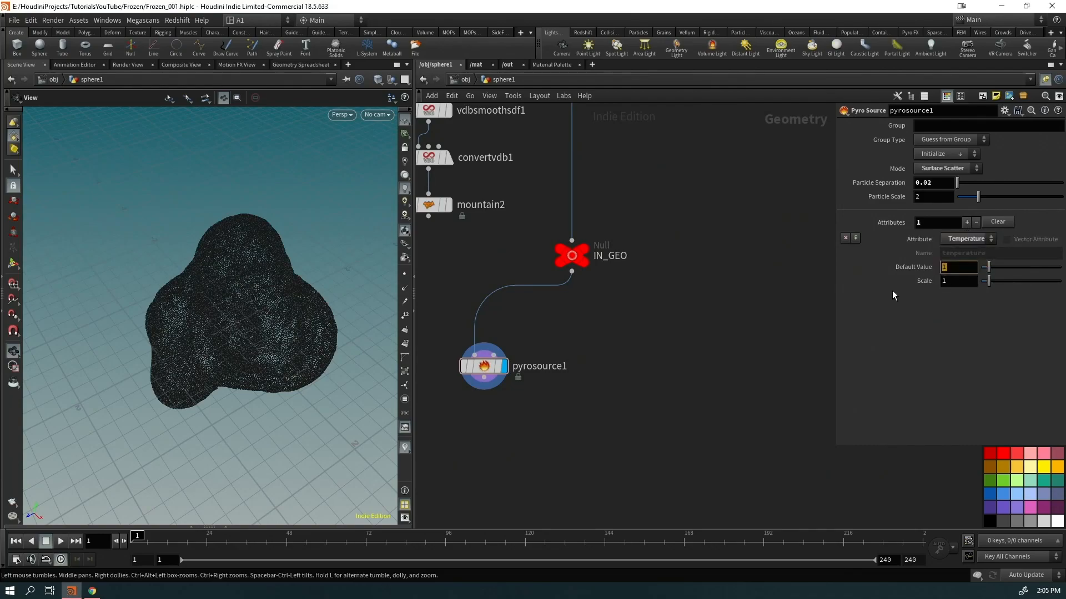
drag(481, 372, 463, 446)
click(571, 272)
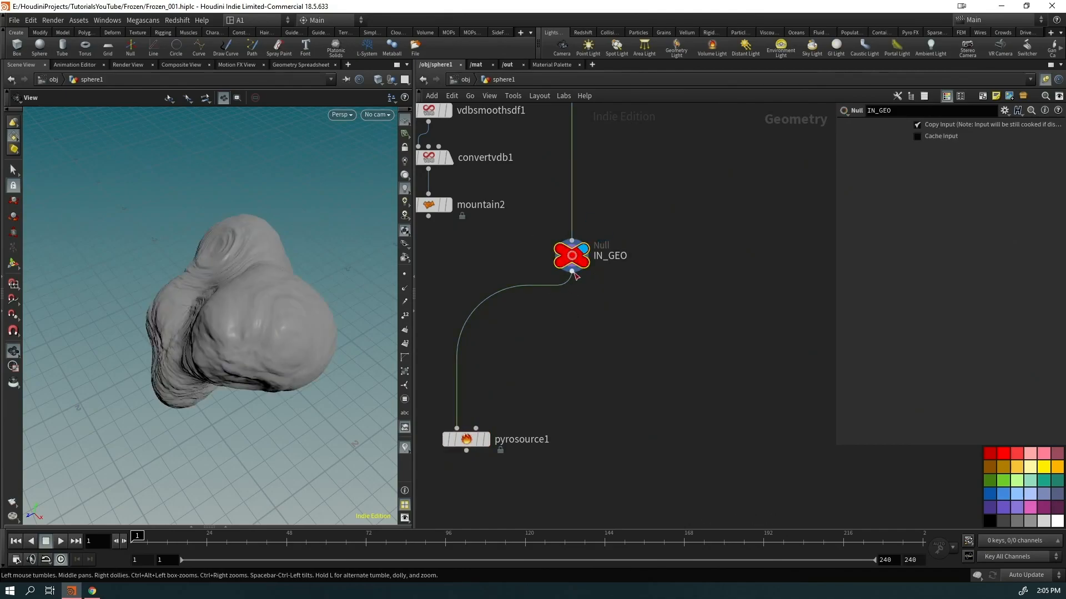
Scatter 4 points over IN_GEO with a new Scatter node
key(Tab)
text(scat)
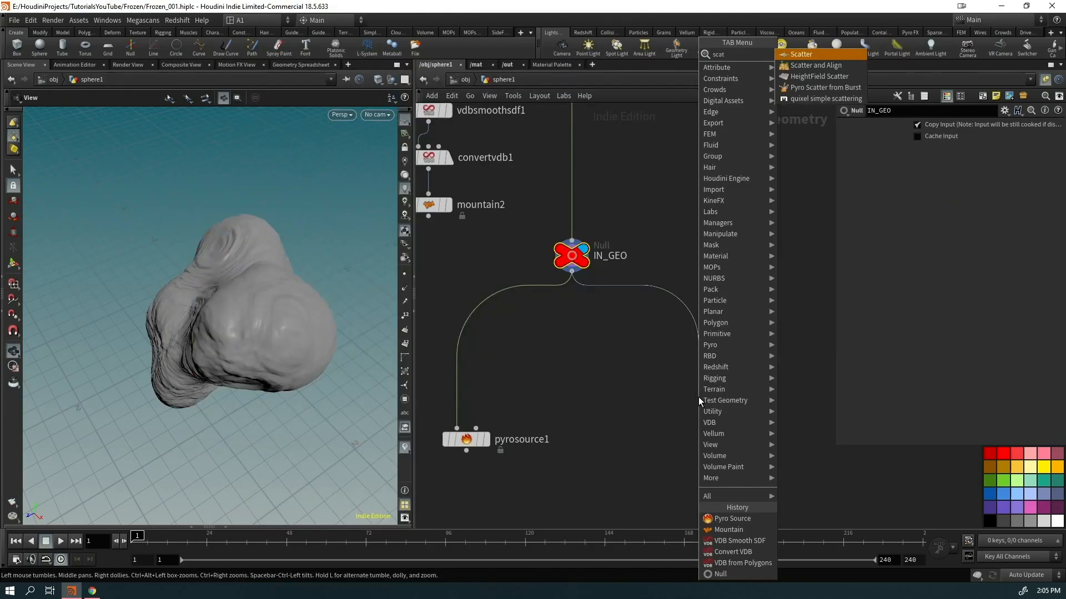
key(Return)
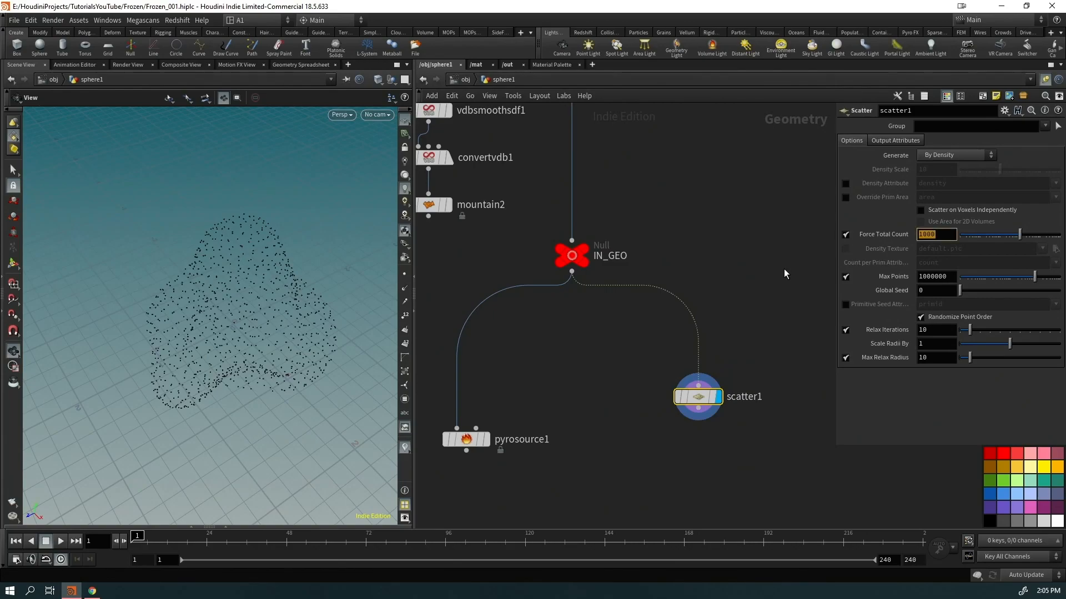
text(3)
key(Return)
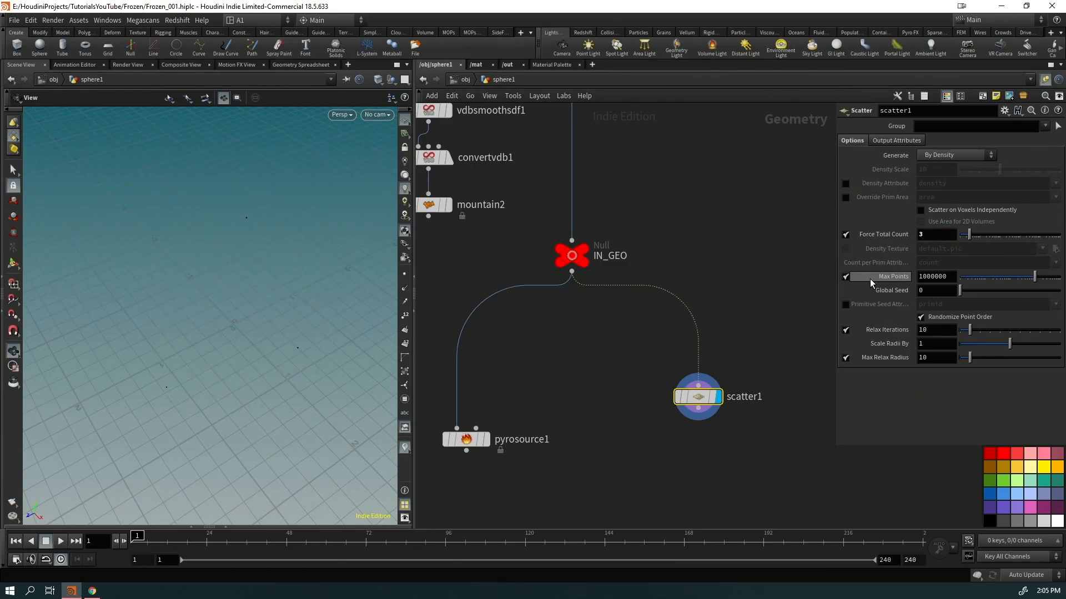
key(Return)
drag(699, 397, 745, 353)
Add a Sphere node with Uniform Scale 0.1
key(Tab)
text(sp)
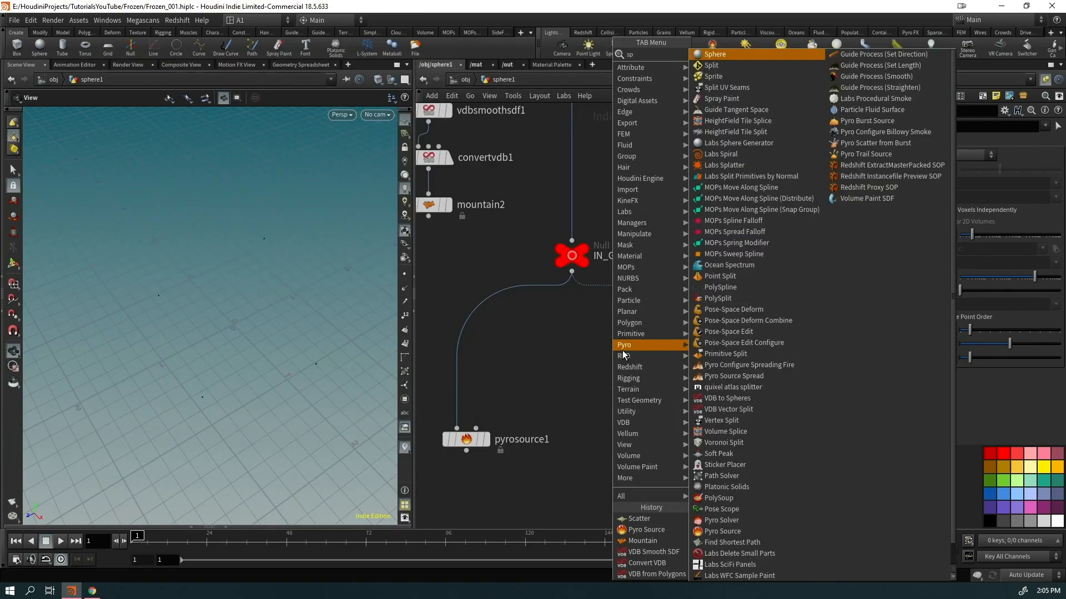
key(Return)
click(623, 352)
double_click(933, 196)
text(0.1)
key(Return)
Copy sphere2 onto scatter1's points with a Copy to Points node
drag(593, 381, 735, 348)
click(622, 365)
key(Tab)
text(copy)
key(Return)
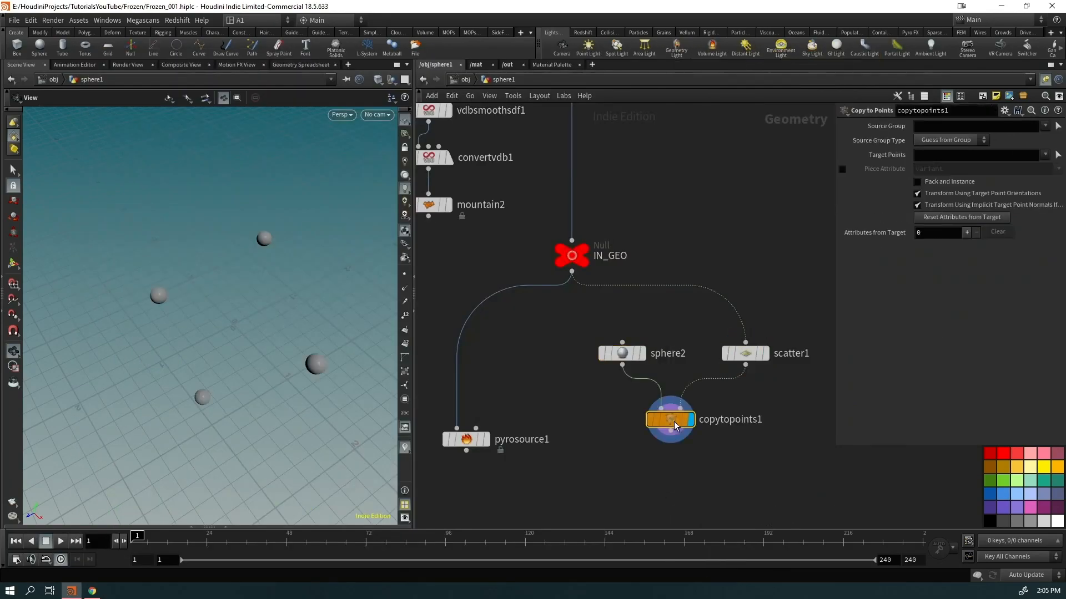
drag(624, 353, 620, 354)
middle_drag(565, 464, 567, 369)
Display pyrosource1 and add a Group node beneath it
drag(469, 344, 485, 324)
click(505, 326)
click(485, 324)
key(Tab)
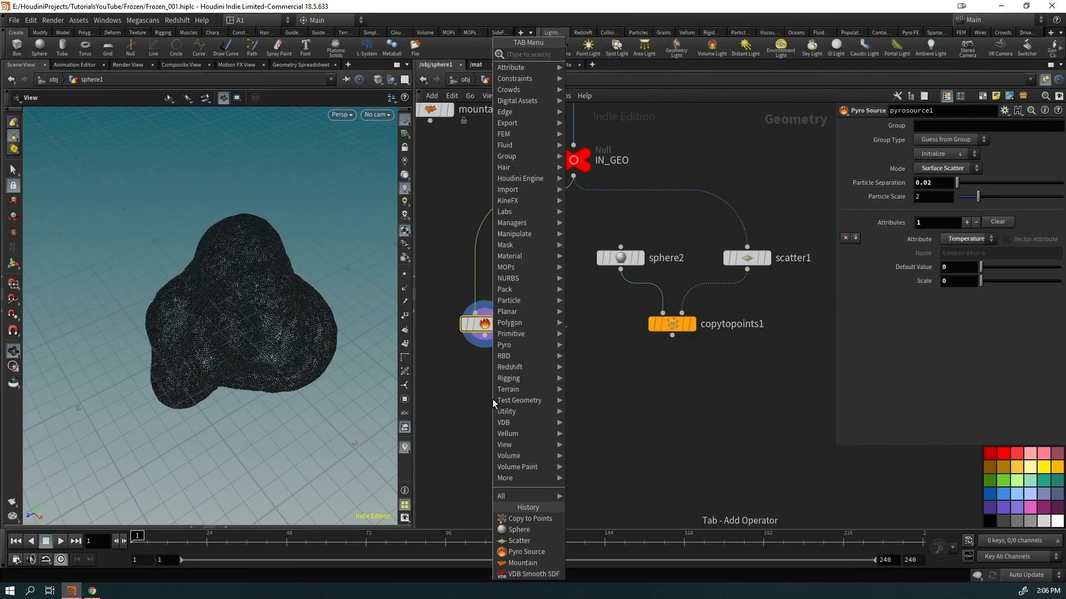
text(group)
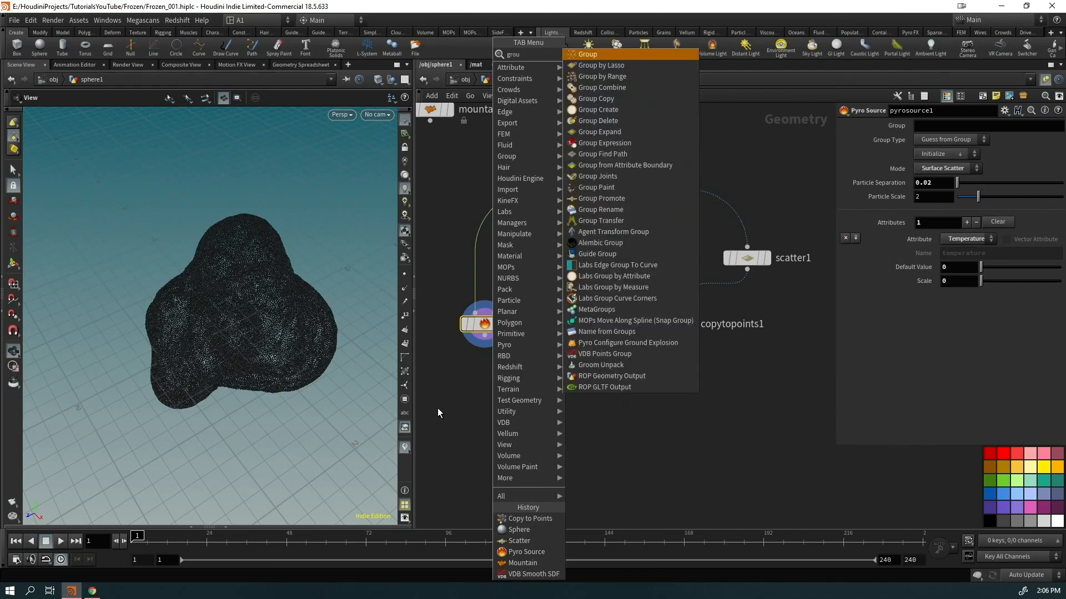
key(Return)
click(586, 417)
Make group1 a point group named start_grp, bounded by the copied spheres as the bounding object
drag(672, 338, 596, 405)
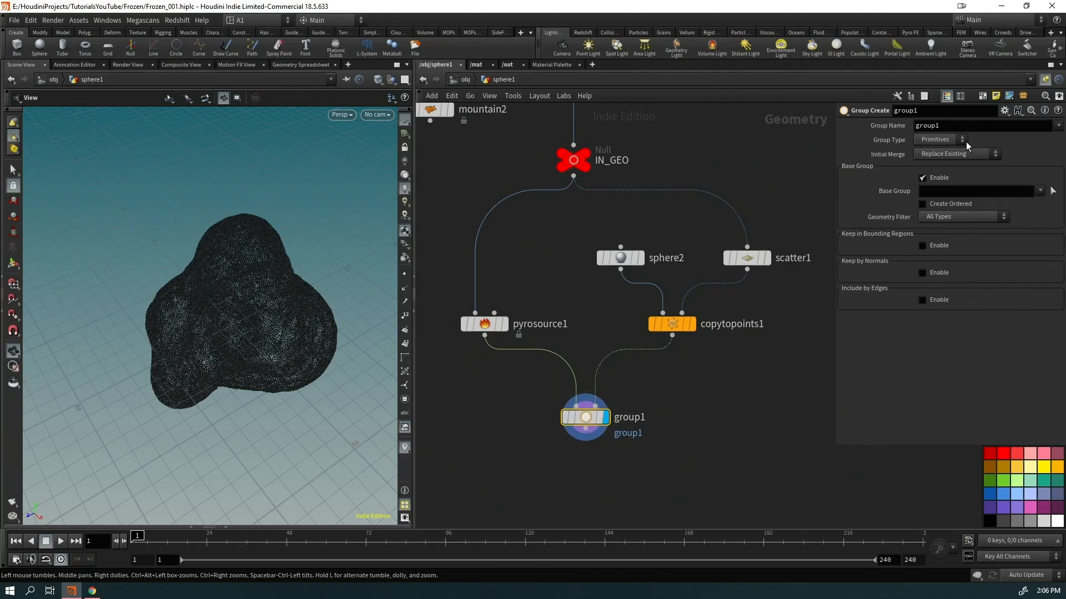
click(922, 178)
click(923, 206)
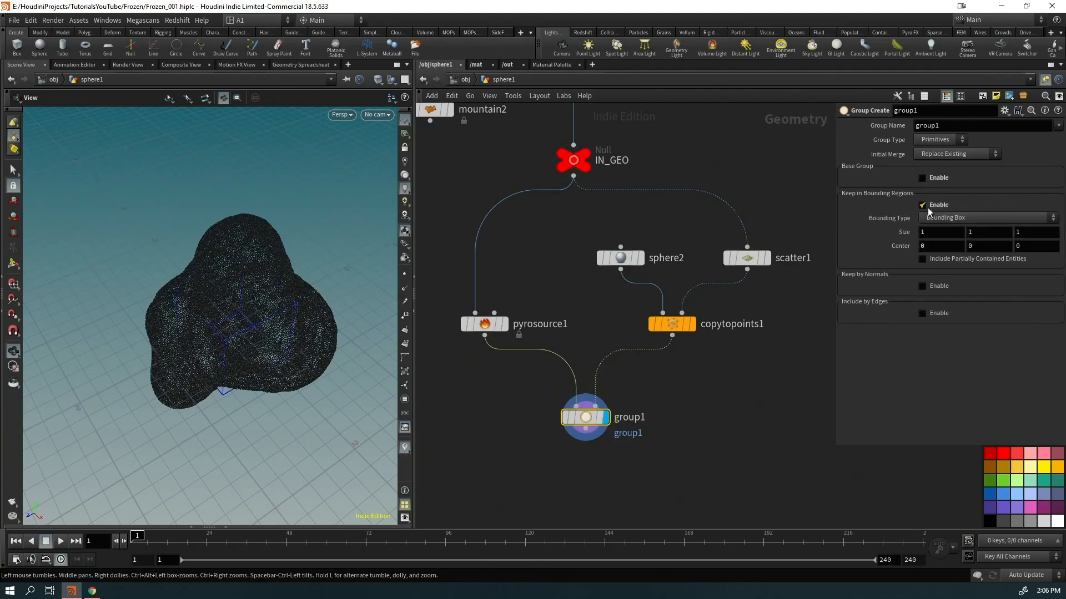
click(943, 219)
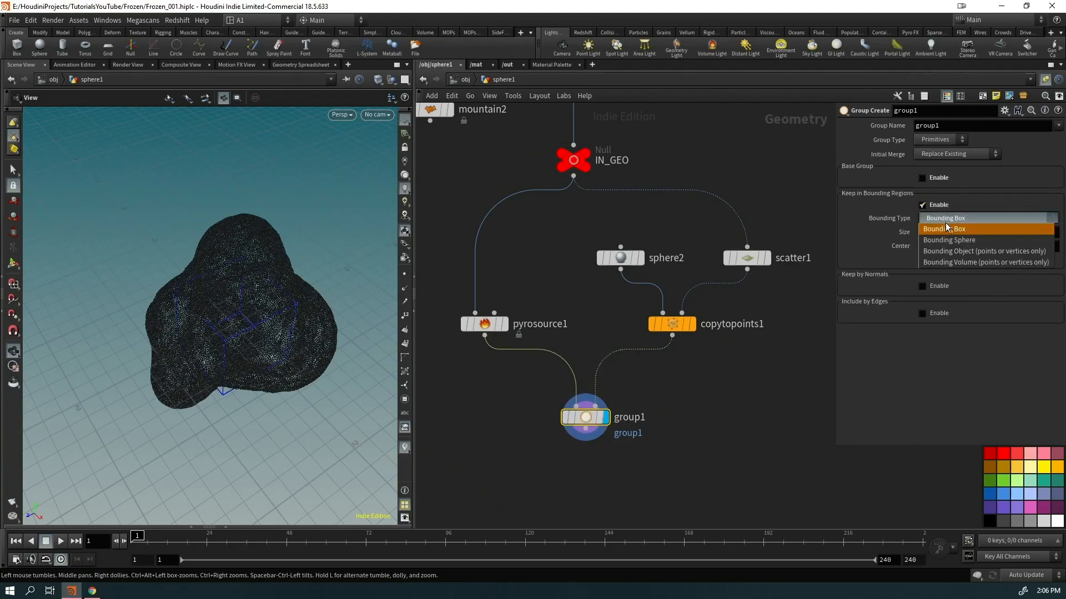
click(949, 252)
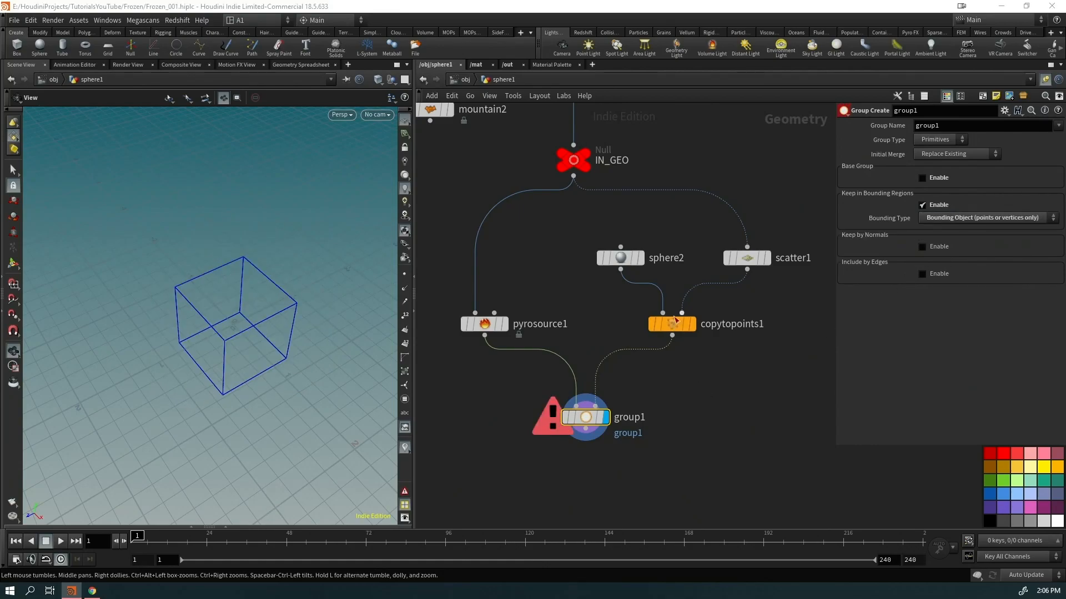
click(937, 139)
click(928, 162)
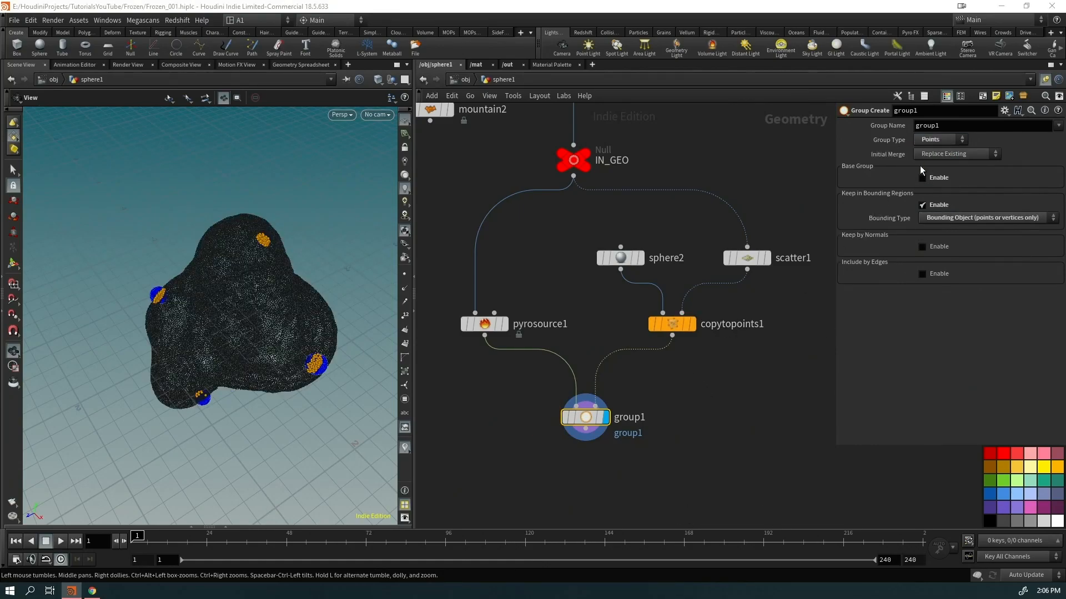
click(943, 126)
text(s)
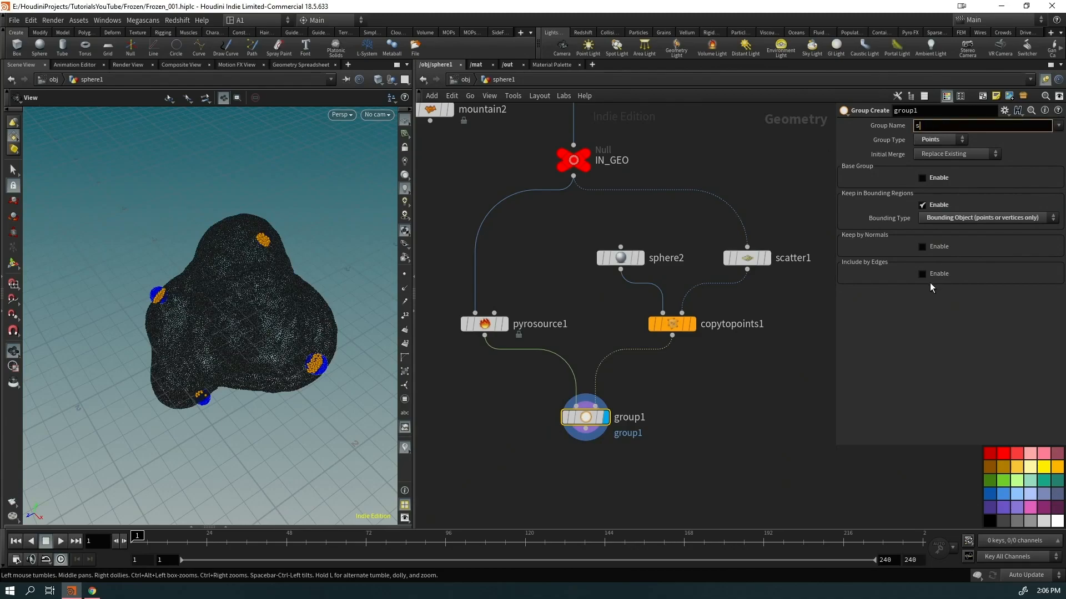
text(tart_grp)
key(Return)
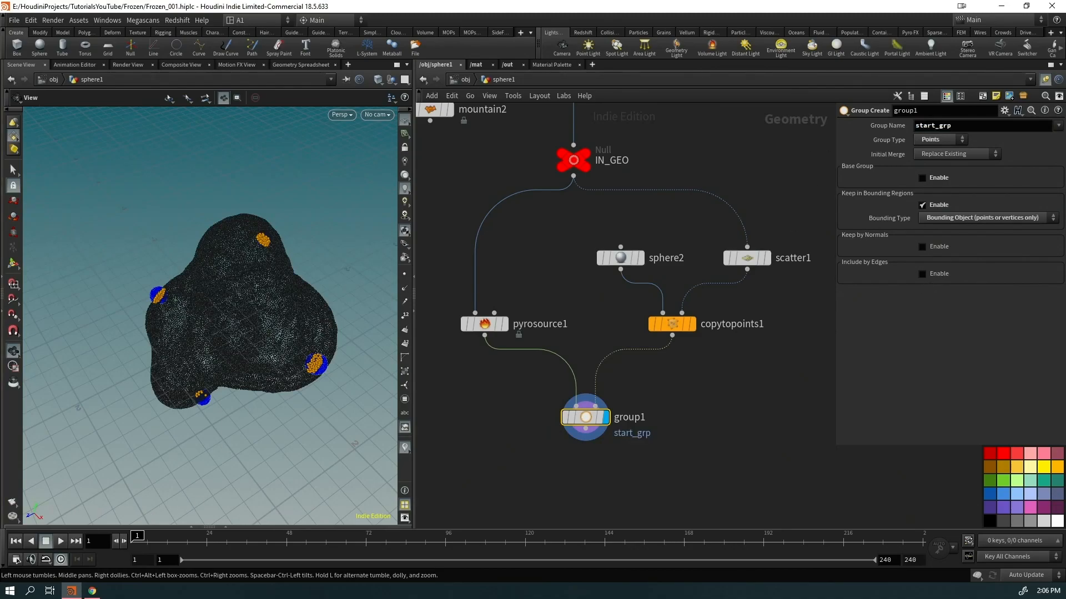
Add an Attribute Wrangle on start_grp with VEX f@temperature = 1
key(Tab)
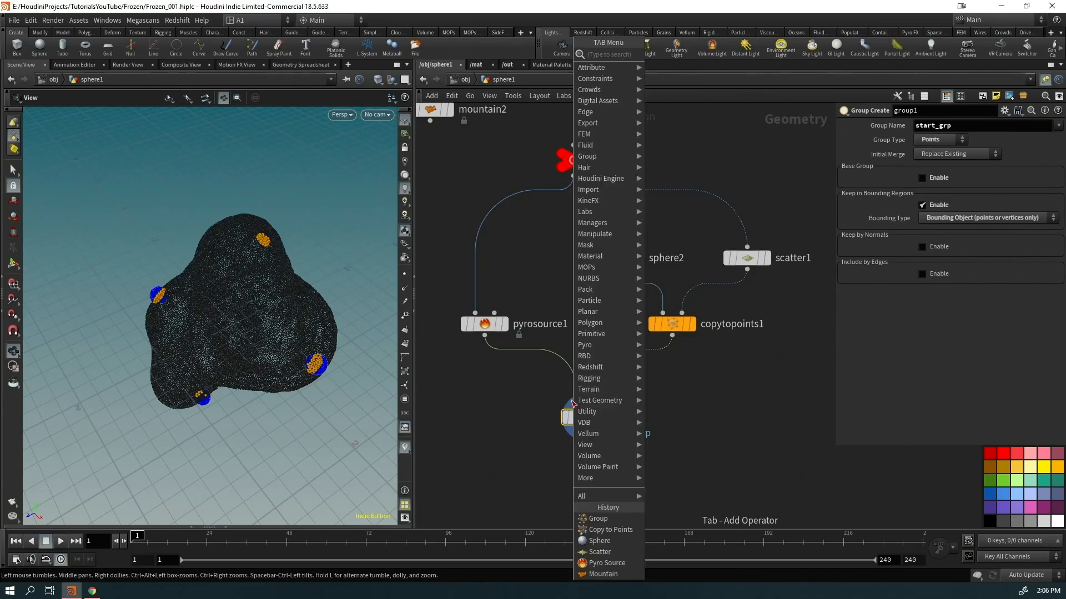
text(aw)
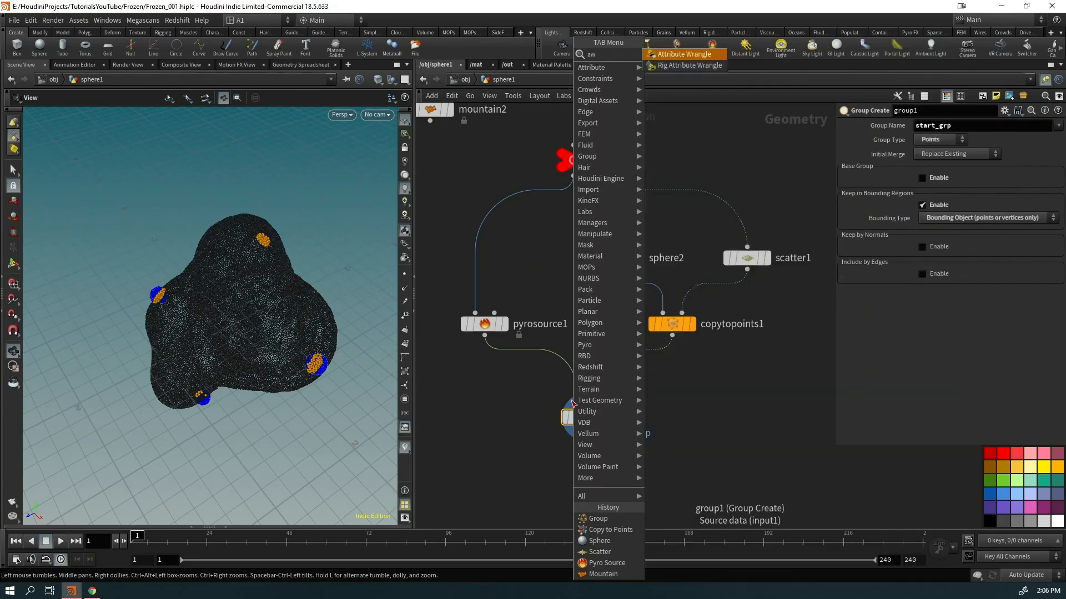
key(Return)
click(1043, 142)
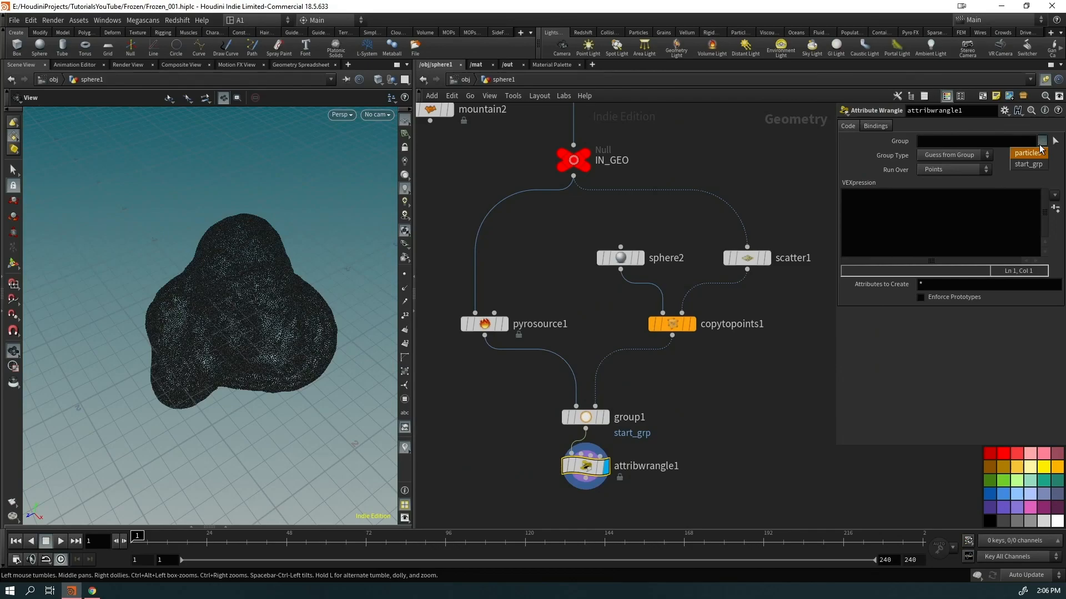
click(1028, 167)
click(942, 214)
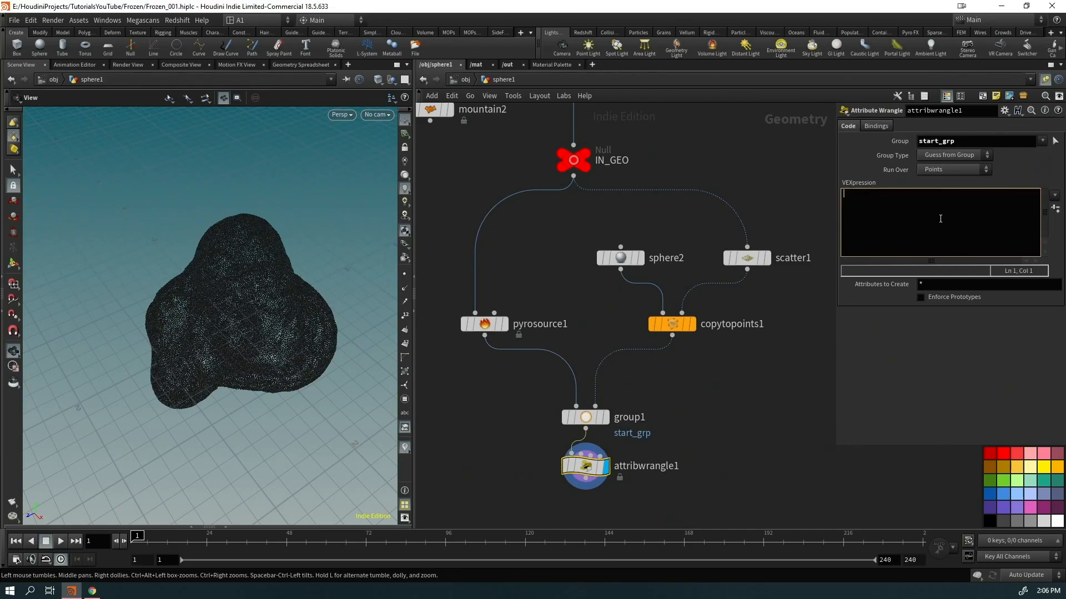
text(f@temperature = 1;)
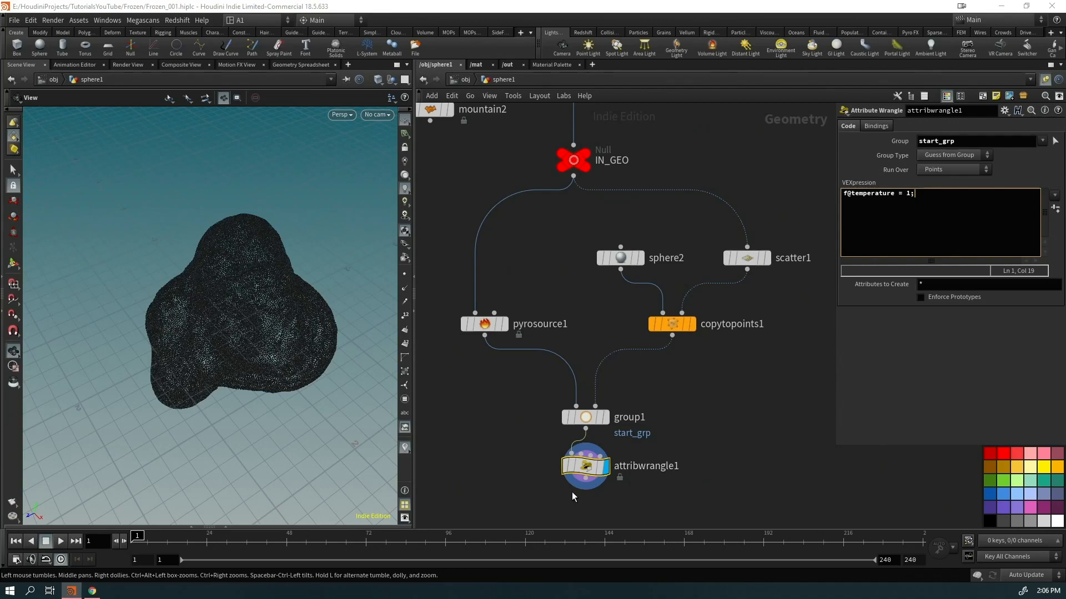
Check attribwrangle1's point info, confirming 315 start_grp points, and start a node search
middle_click(586, 468)
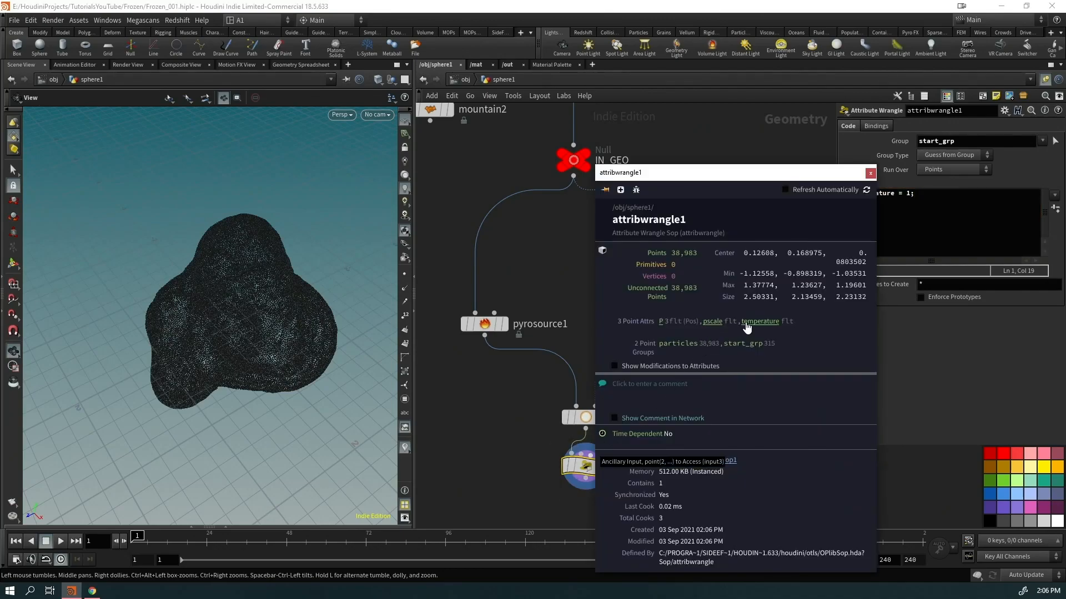
mouse_move(281, 357)
mouse_down()
mouse_move(244, 302)
mouse_move(135, 333)
mouse_move(402, 311)
mouse_move(482, 322)
mouse_up()
drag(607, 503, 550, 455)
key(Tab)
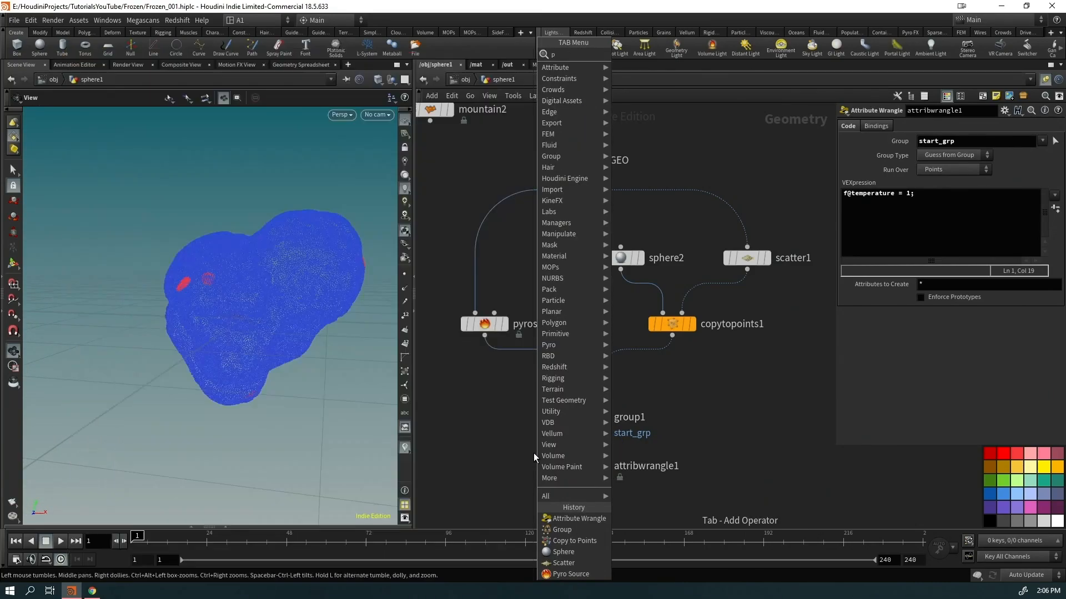
text(pur)
key(BackSpace)
key(BackSpace)
key(BackSpace)
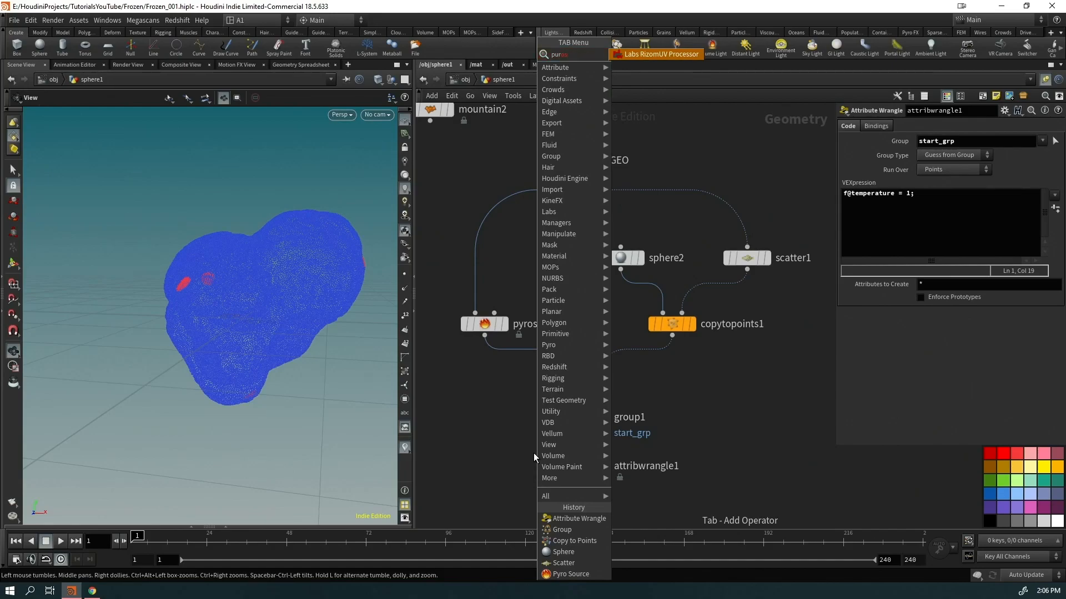
Add Pyro Source Spread under attribwrangle1 and set Cooling Rate to 0.4
text(osp)
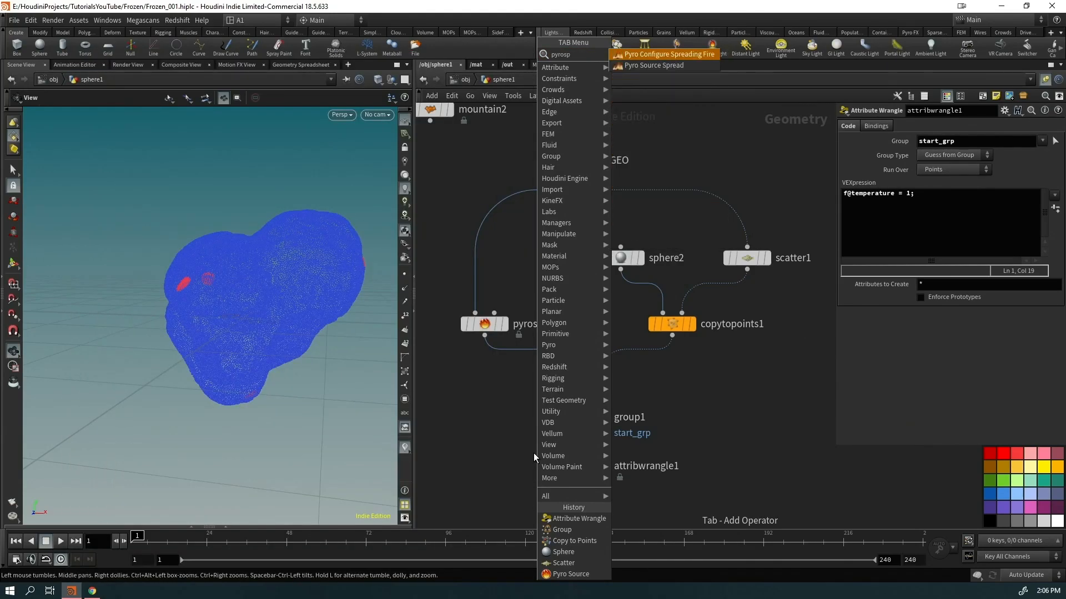
key(Down)
key(Return)
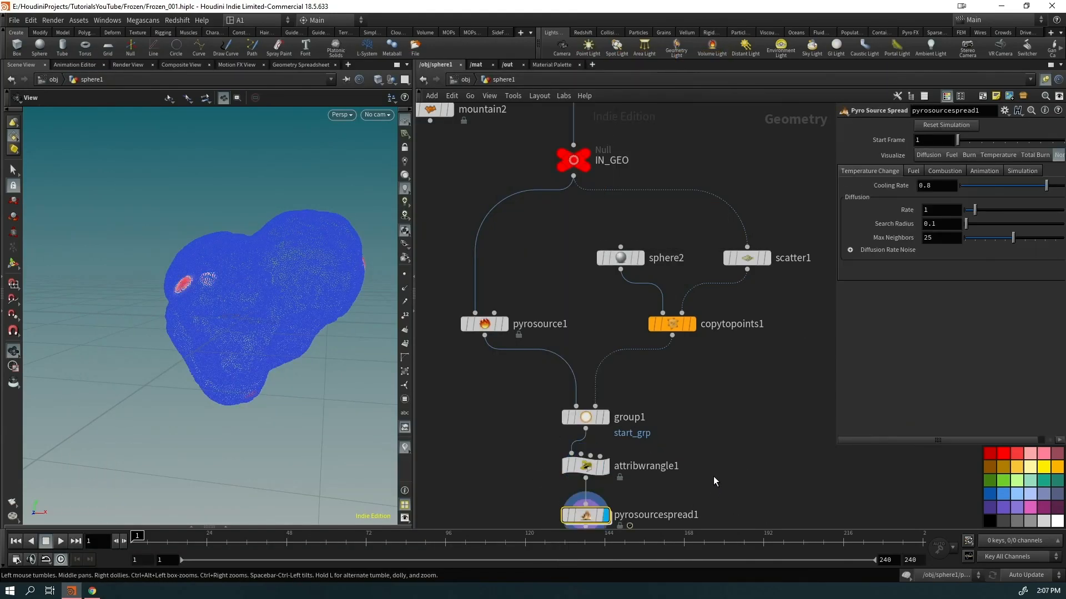
middle_drag(712, 478, 677, 355)
drag(216, 340, 270, 322)
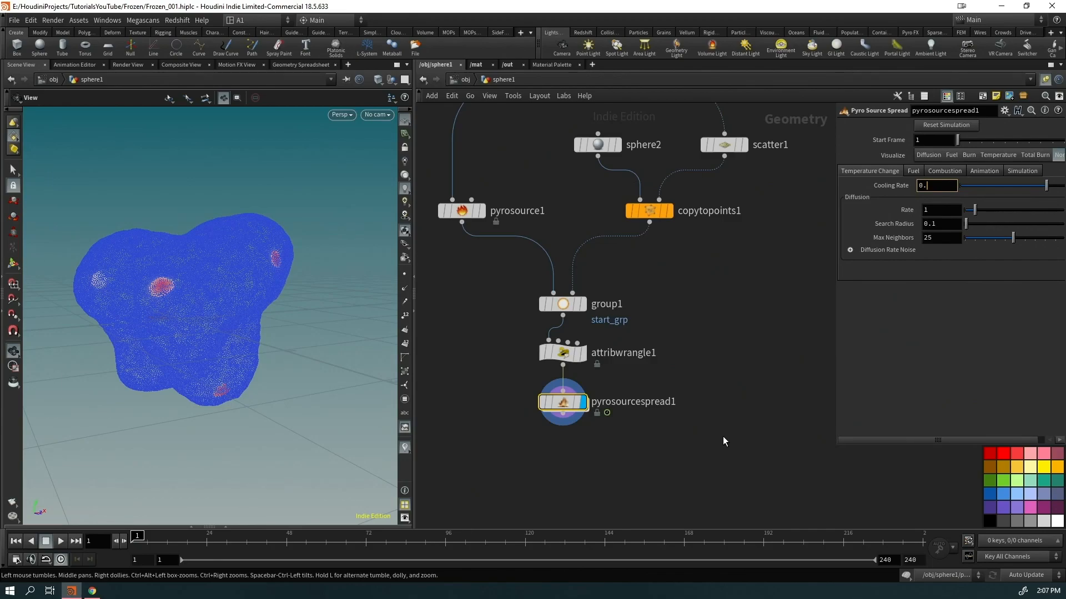
key(Return)
Preview the heat spreading over the rock, then rewind to frame 1
key(Up)
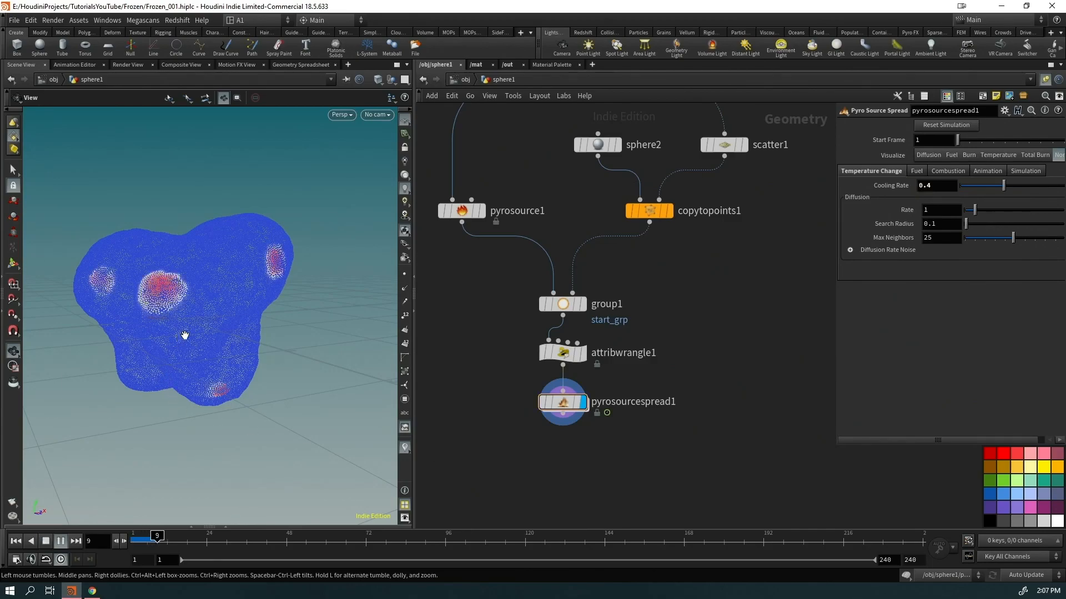
right_drag(183, 338, 149, 377)
drag(195, 339, 240, 338)
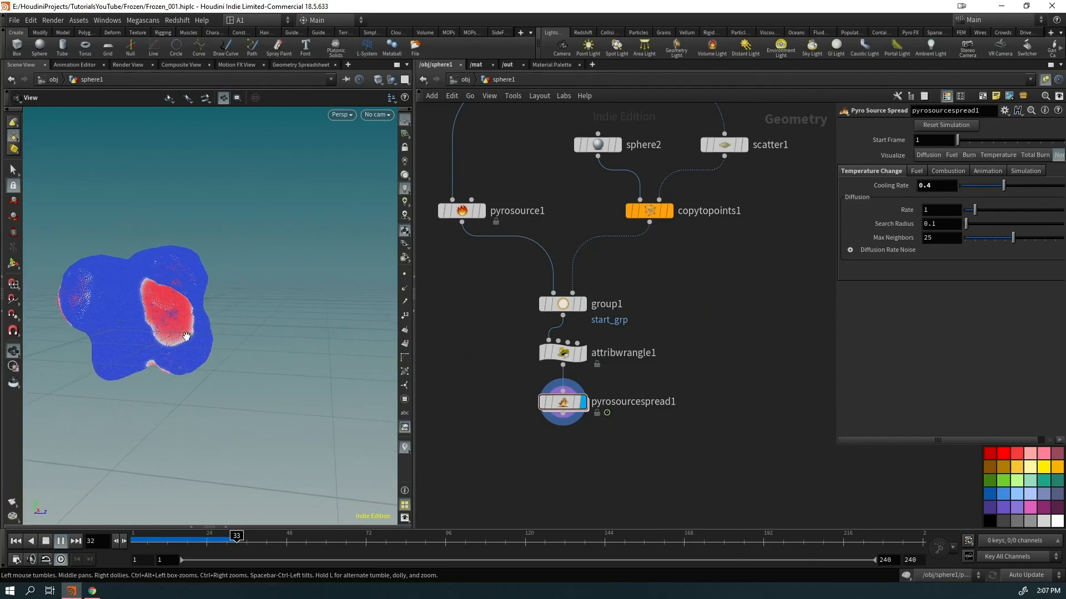
middle_drag(153, 352, 143, 371)
drag(143, 371, 169, 362)
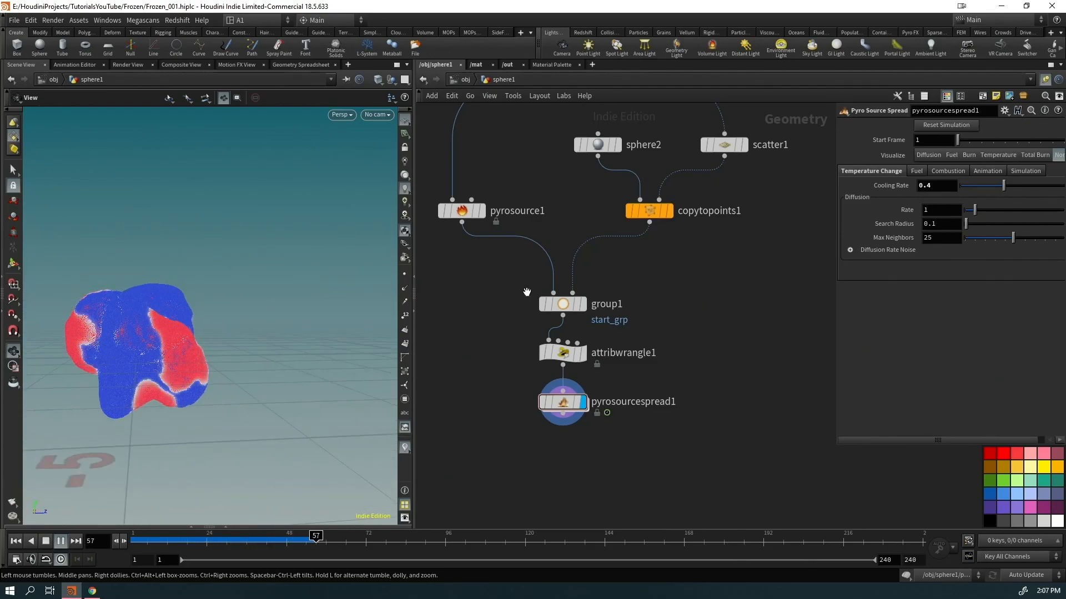
key(ctrl+Up)
scroll(938, 213, down, 3)
drag(181, 385, 173, 362)
Replay the spread with diffusion Rate 0.3, inspecting from several angles, then rewind
key(Up)
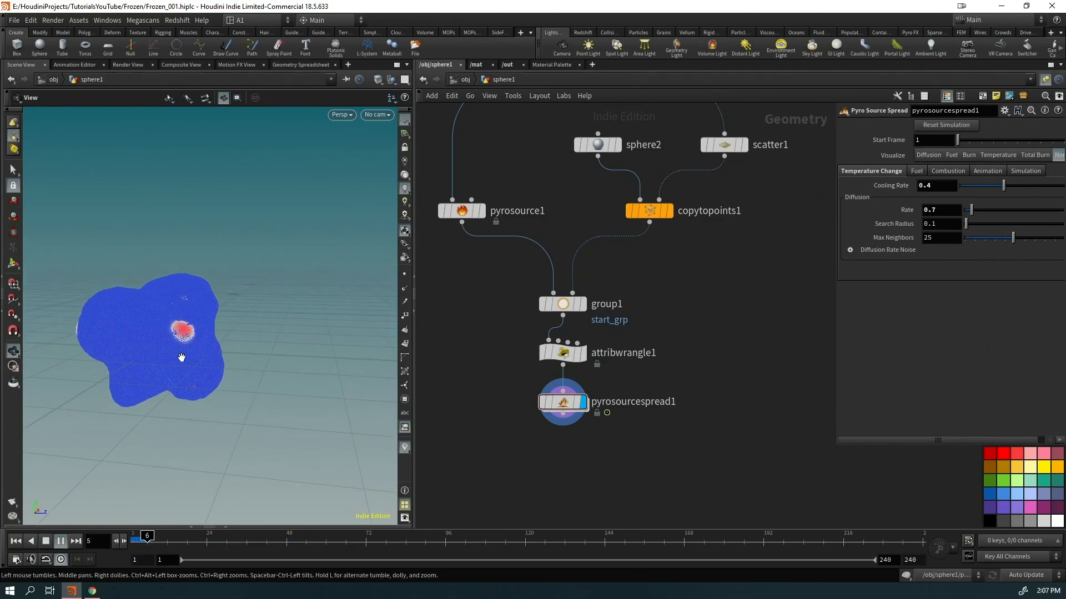
key(ctrl+Up)
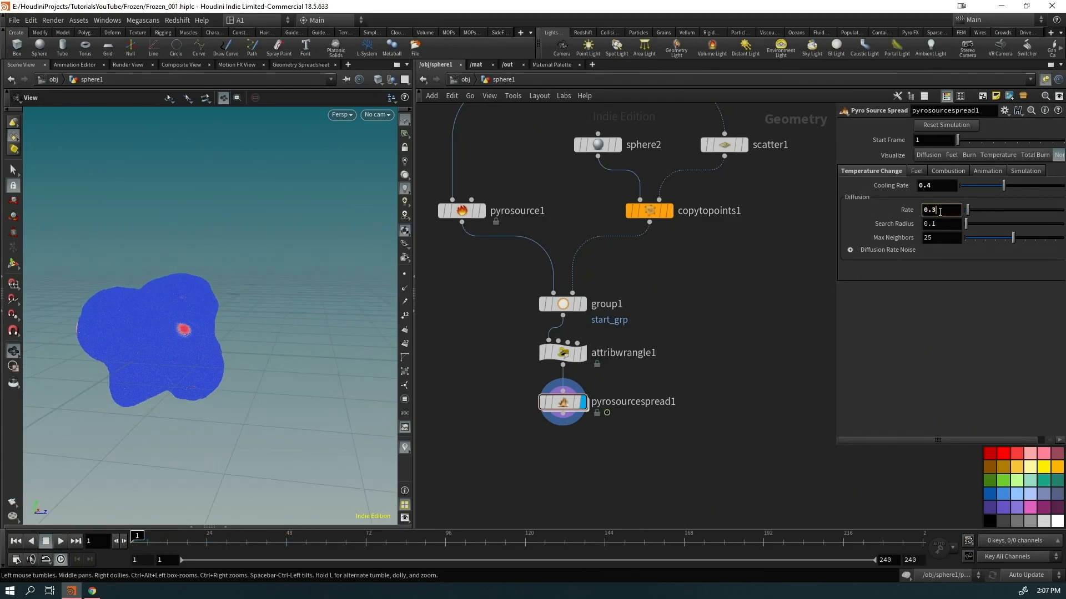
drag(143, 354, 198, 333)
scroll(197, 333, up, 5)
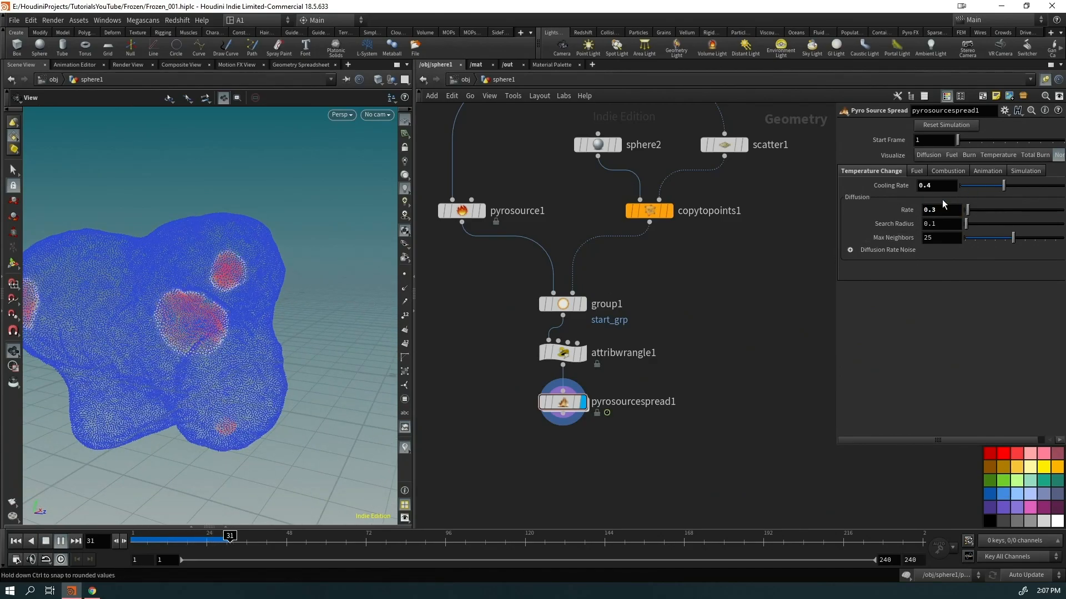
drag(178, 326, 31, 430)
scroll(145, 383, down, 4)
scroll(285, 314, up, 5)
drag(185, 354, 282, 321)
drag(214, 426, 371, 390)
key(ctrl+Up)
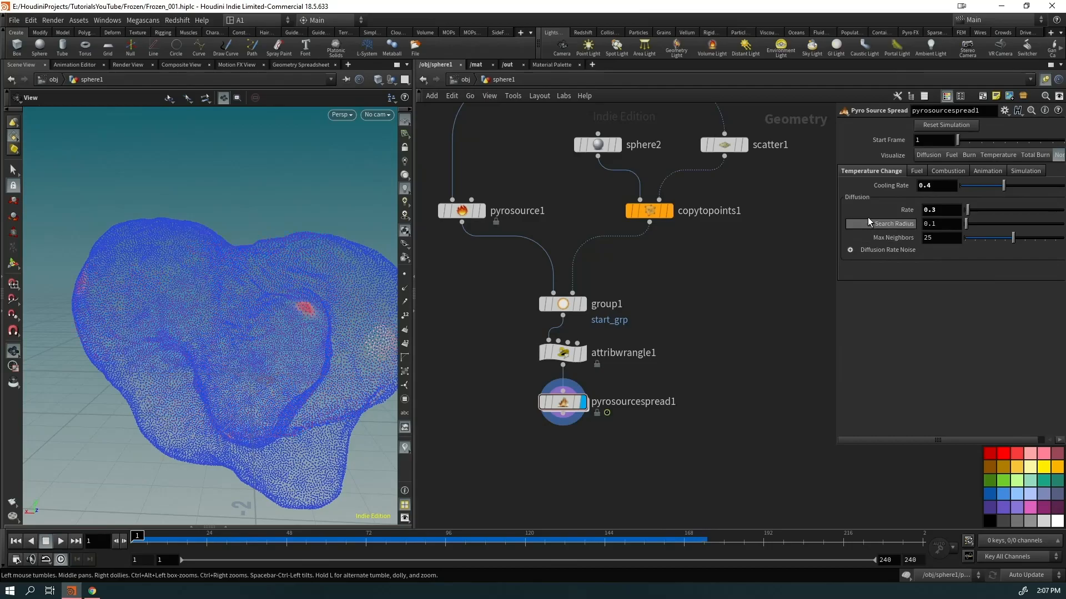
Enable diffusion-rate noise, visualize diffusion, adjust element size, and try Periodic Perlin and Periodic Flow
click(850, 250)
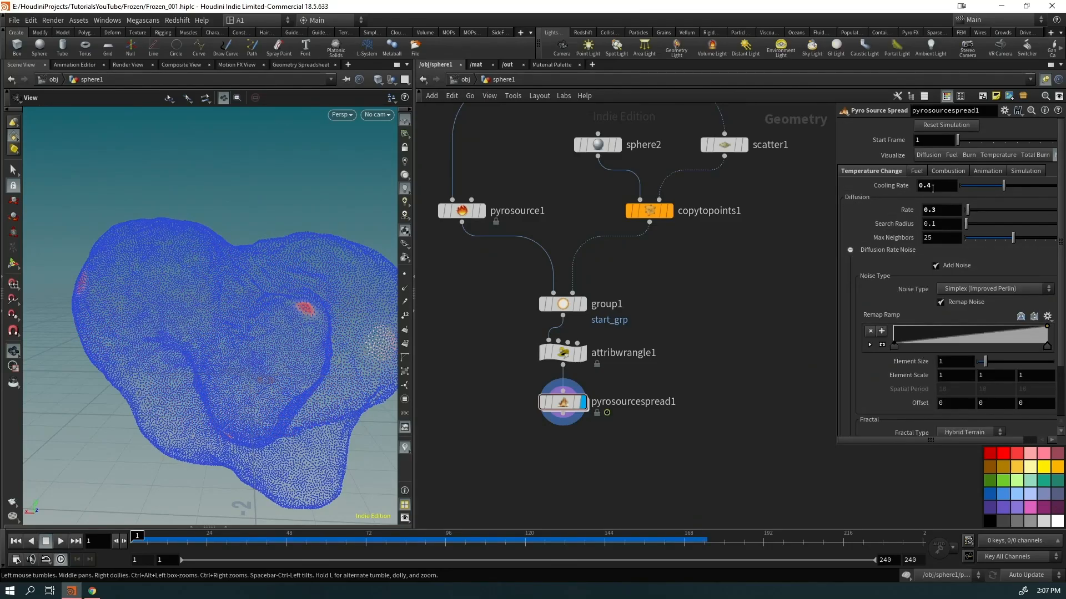
click(928, 156)
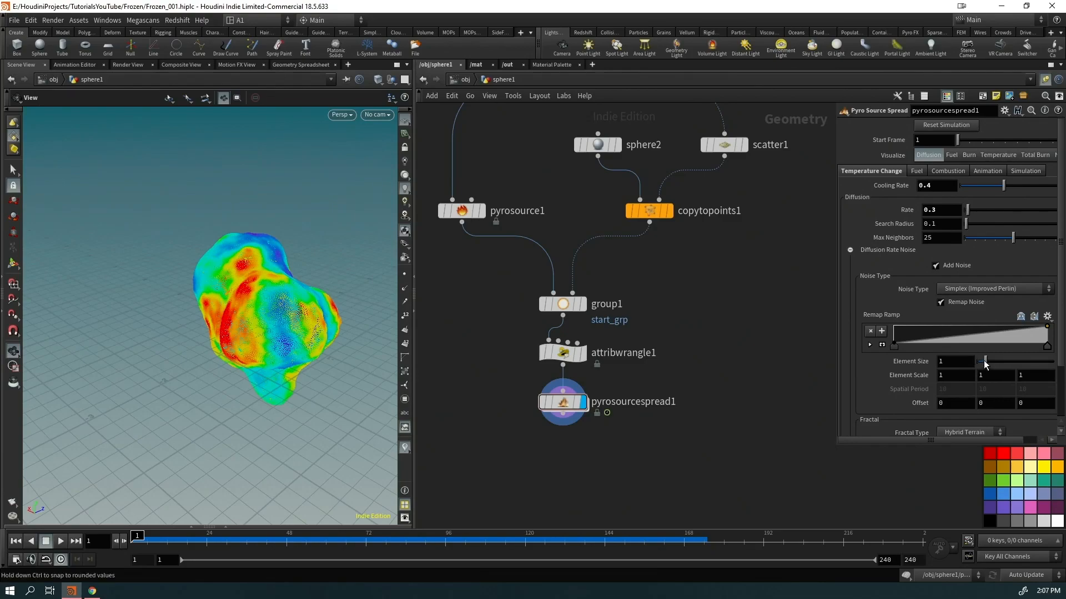
drag(982, 364, 984, 364)
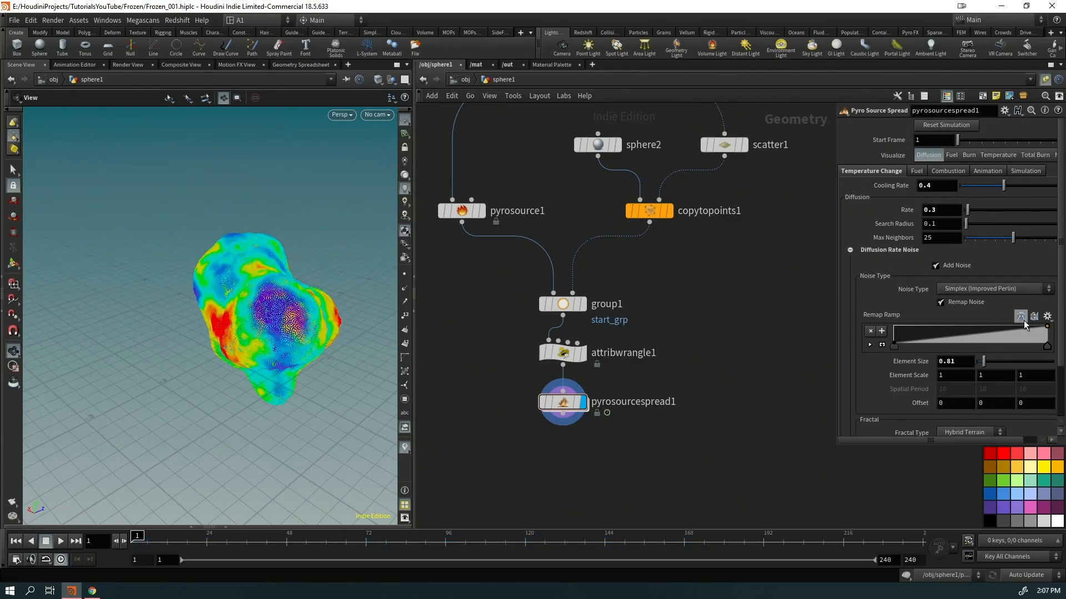
click(999, 290)
click(974, 319)
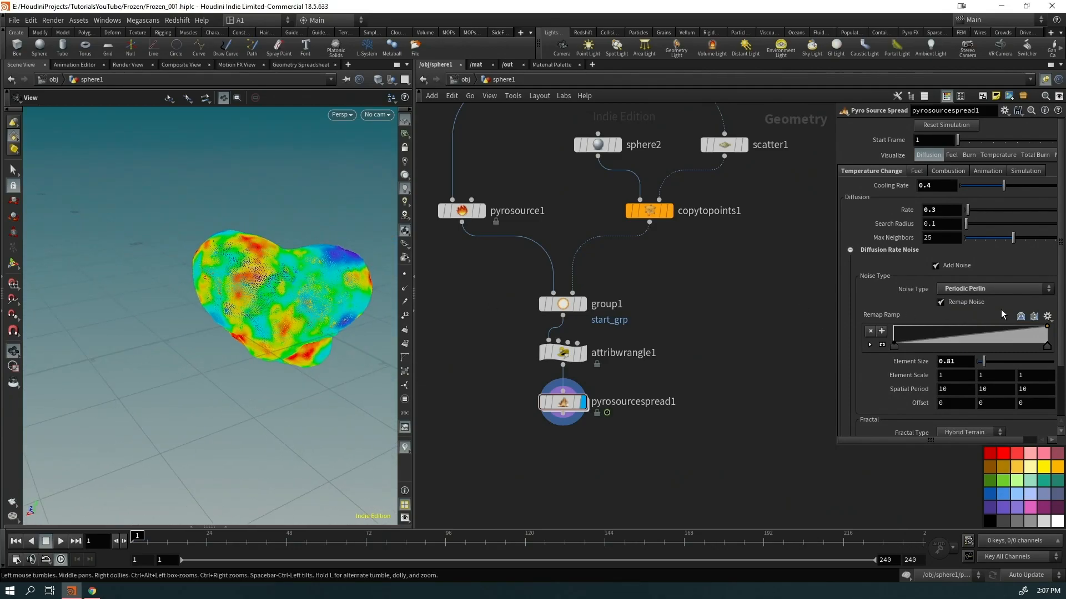
click(994, 289)
click(985, 365)
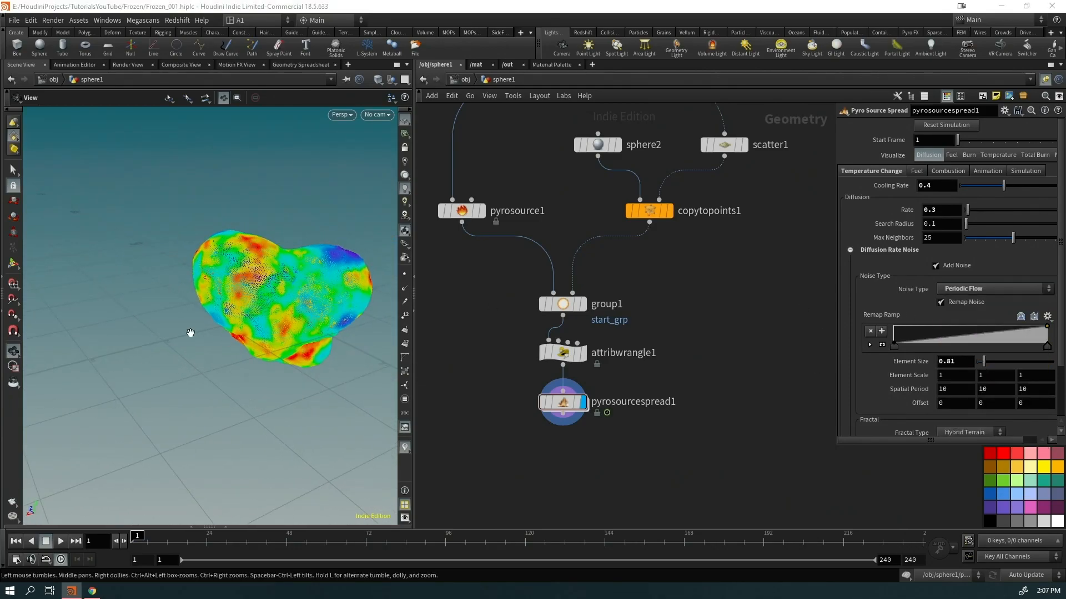
Compare Worley noise variants and settle on Chebyshev Worley (cellular) F1
drag(272, 293, 311, 275)
click(968, 289)
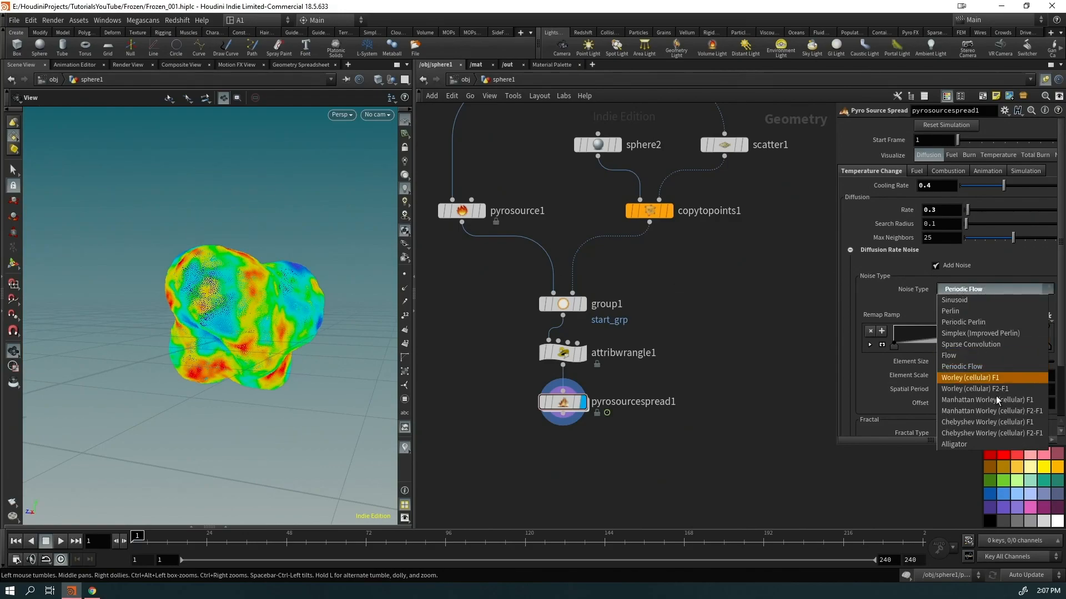
click(978, 372)
drag(340, 321, 261, 327)
click(987, 289)
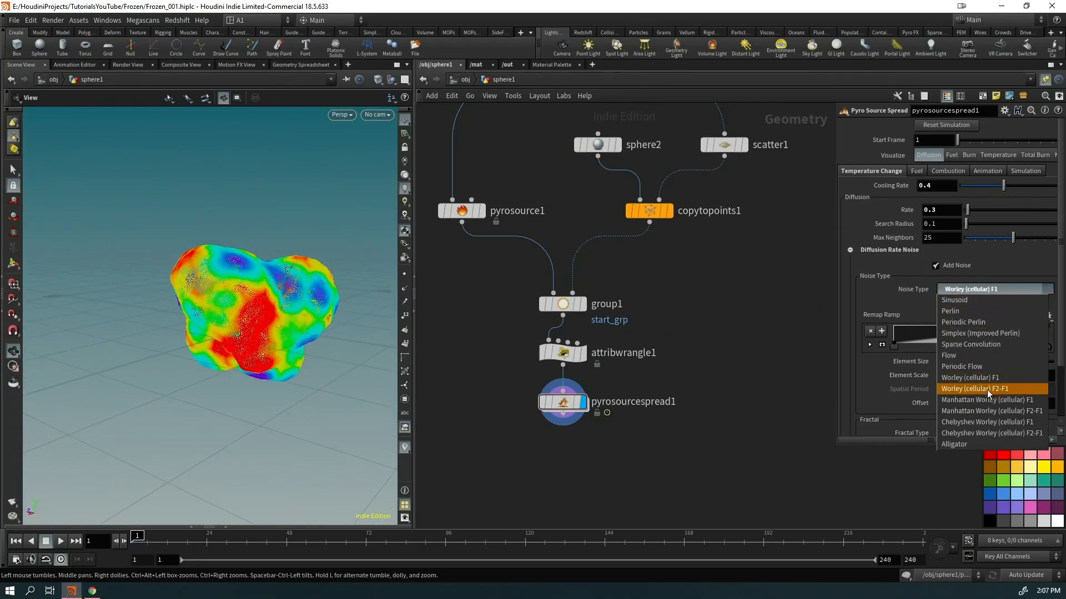
click(986, 389)
click(984, 289)
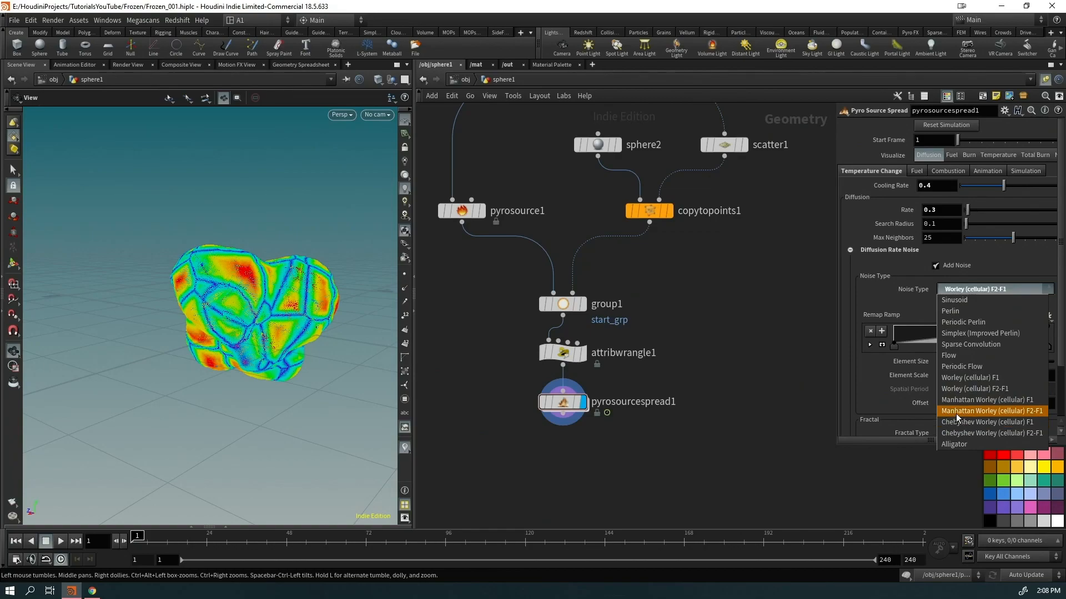
click(964, 399)
click(991, 289)
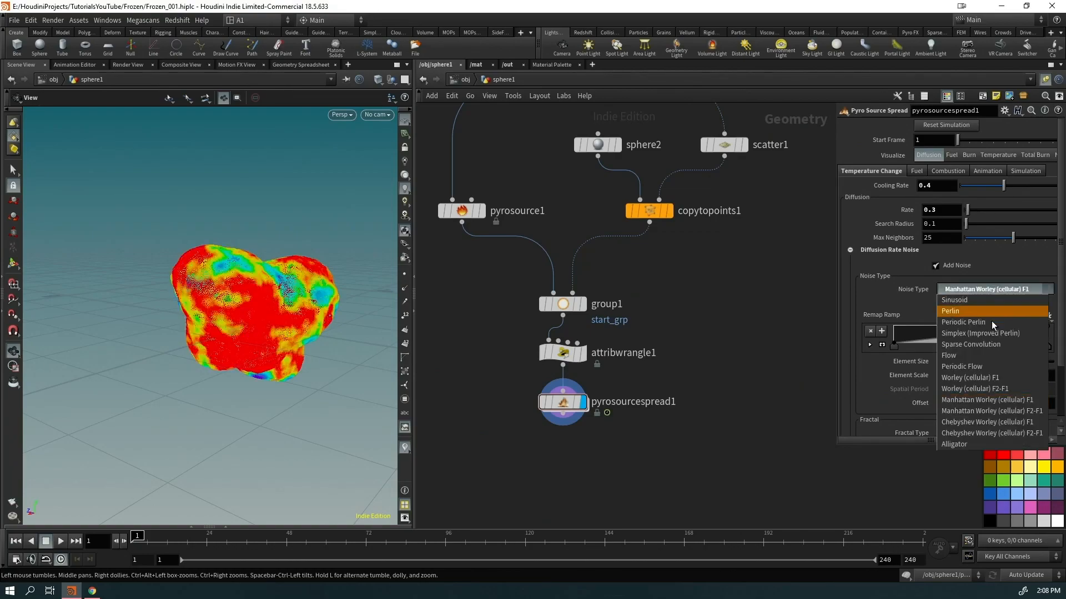
click(985, 415)
click(1023, 289)
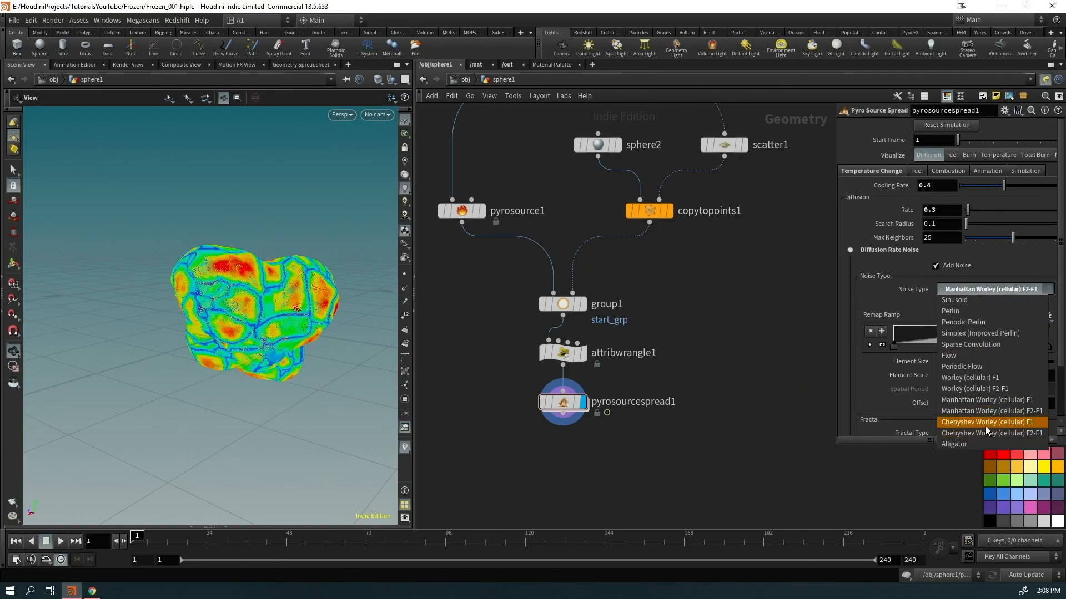
click(984, 428)
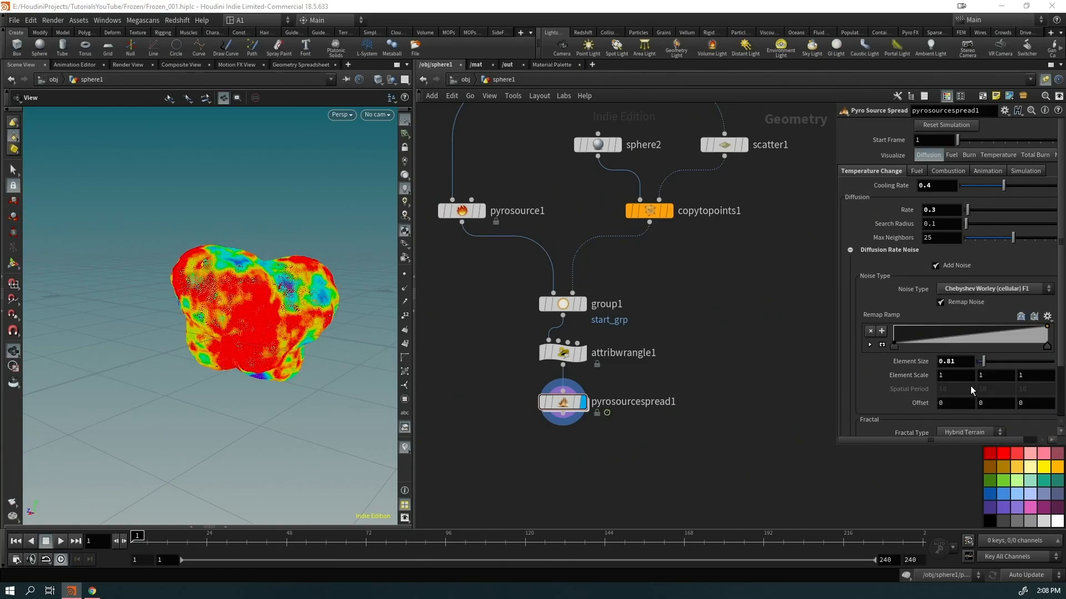
Add a lowered key near the remap ramp's right end, display temperature, and play
drag(178, 305, 302, 330)
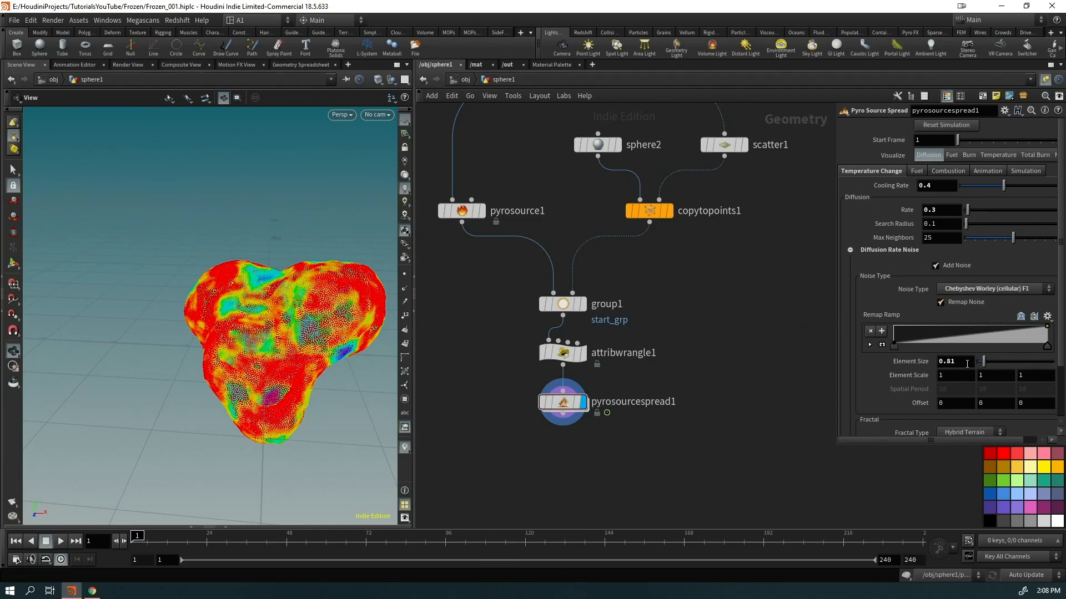
scroll(964, 365, down, 1)
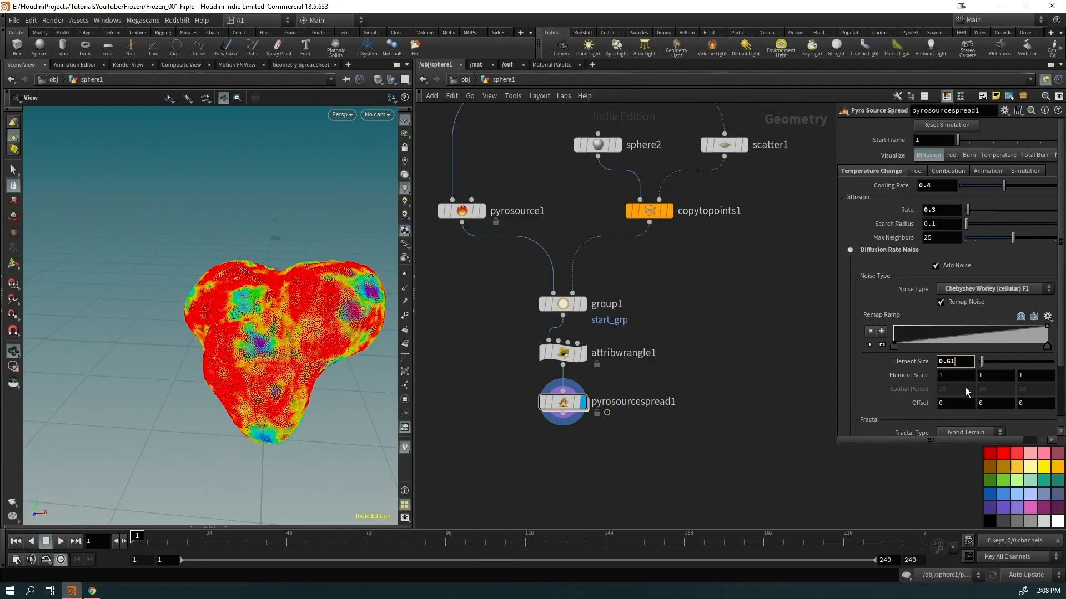
mouse_move(902, 345)
mouse_down()
mouse_move(961, 347)
mouse_move(921, 344)
mouse_up()
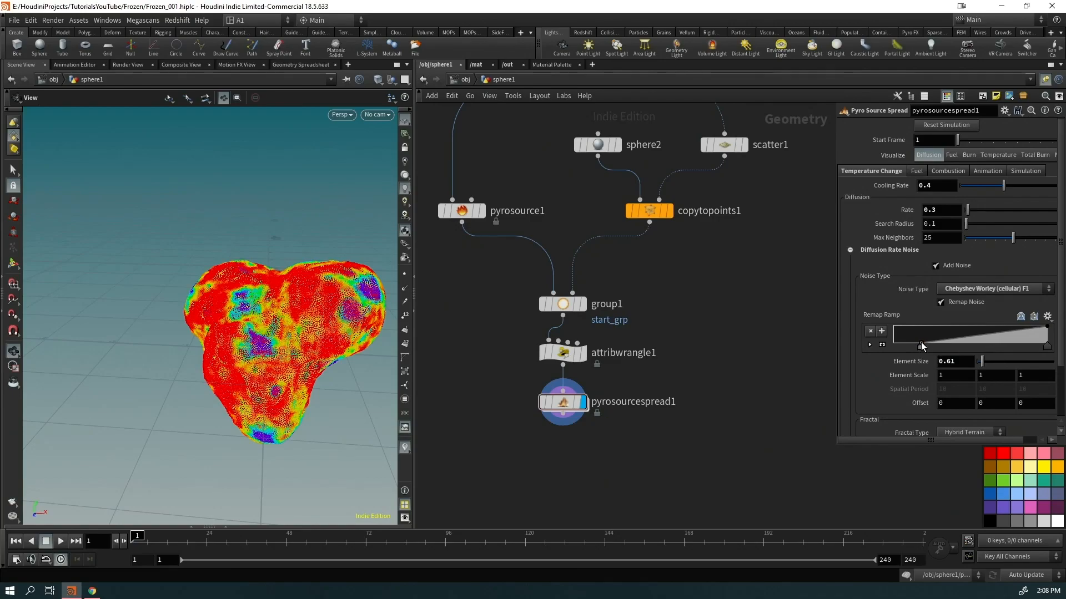
drag(1022, 337, 1018, 341)
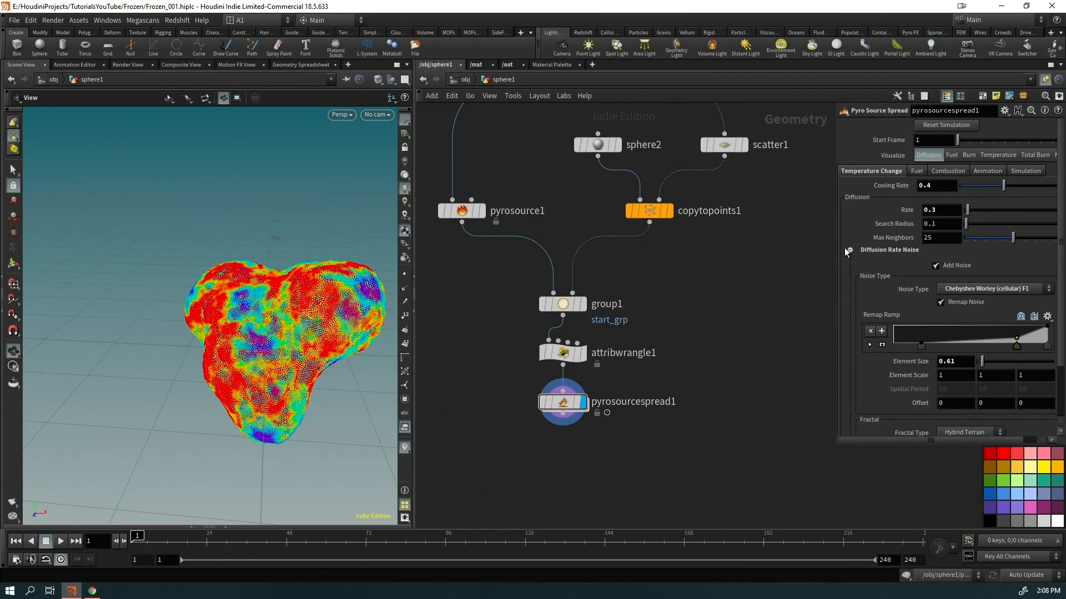
click(997, 155)
key(Up)
Watch the temperature blob spread from various angles and stop playback at frame 167
drag(262, 358, 304, 350)
right_drag(305, 349, 142, 424)
drag(142, 423, 204, 407)
right_drag(217, 353, 250, 302)
drag(250, 302, 238, 328)
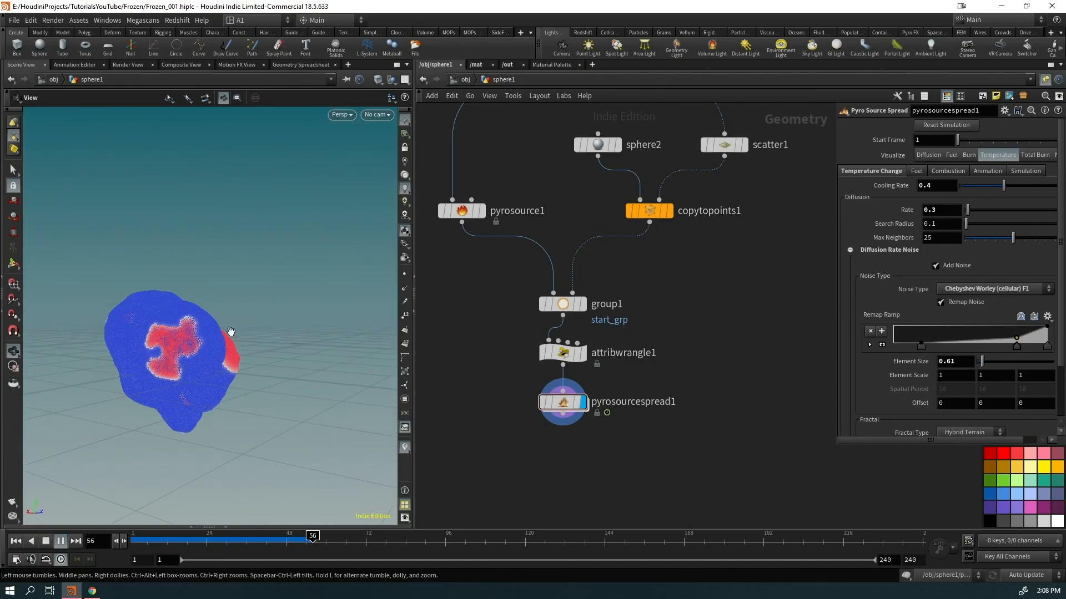
drag(209, 361, 186, 364)
middle_drag(186, 364, 247, 356)
right_drag(285, 331, 195, 372)
drag(195, 371, 158, 364)
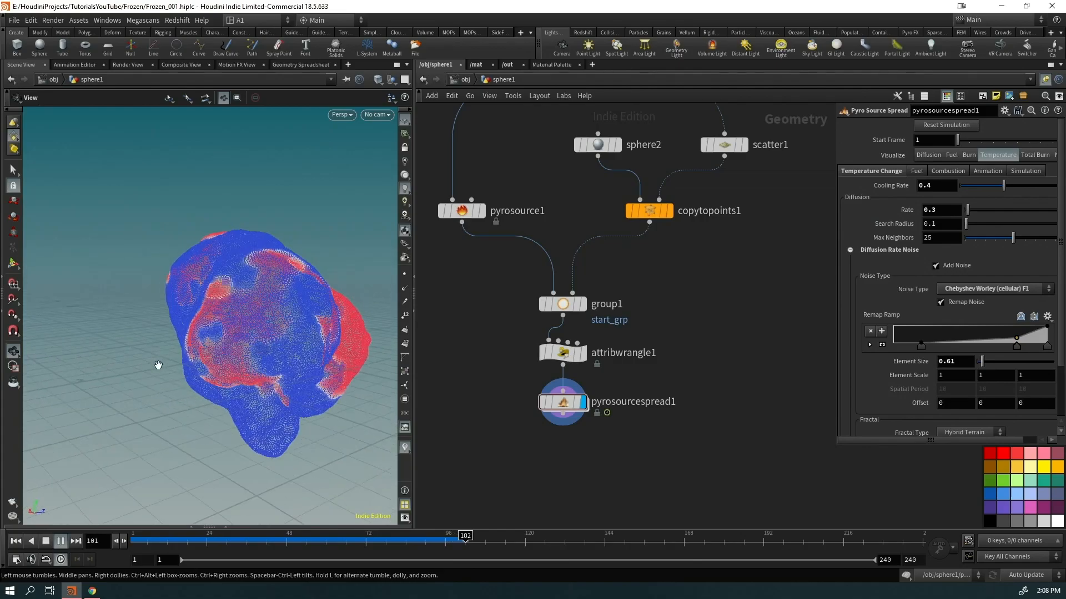
drag(235, 335, 247, 370)
right_drag(248, 369, 238, 386)
key(Up)
Rearrange the lower nodes and add a Group Expression node below pyrosourcespread1
drag(597, 468, 558, 425)
middle_drag(613, 451, 655, 431)
drag(616, 399, 615, 255)
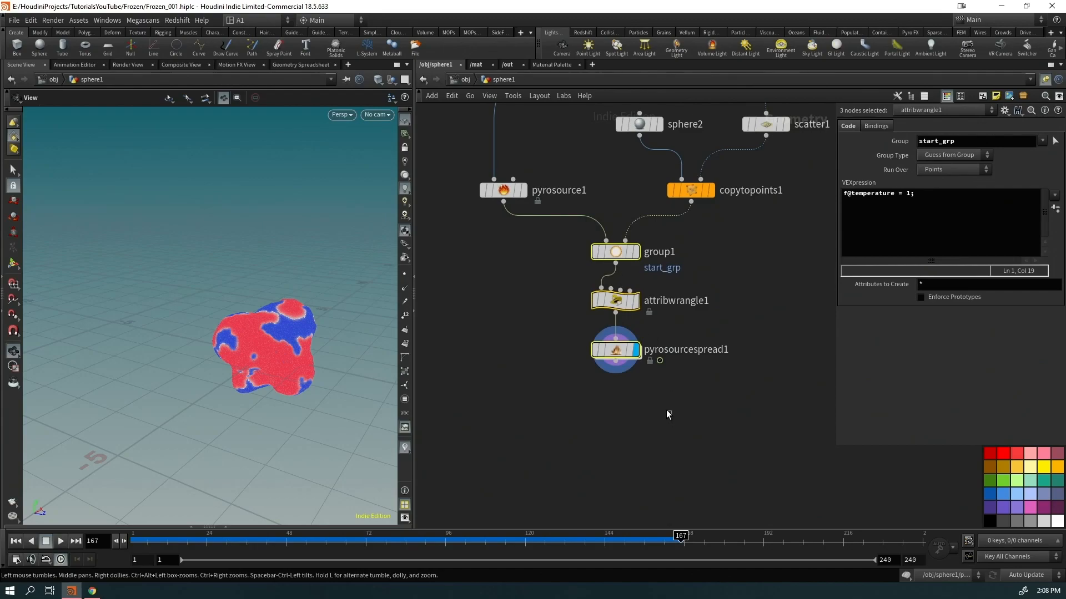
click(593, 347)
key(Tab)
text(groupexpr)
key(Return)
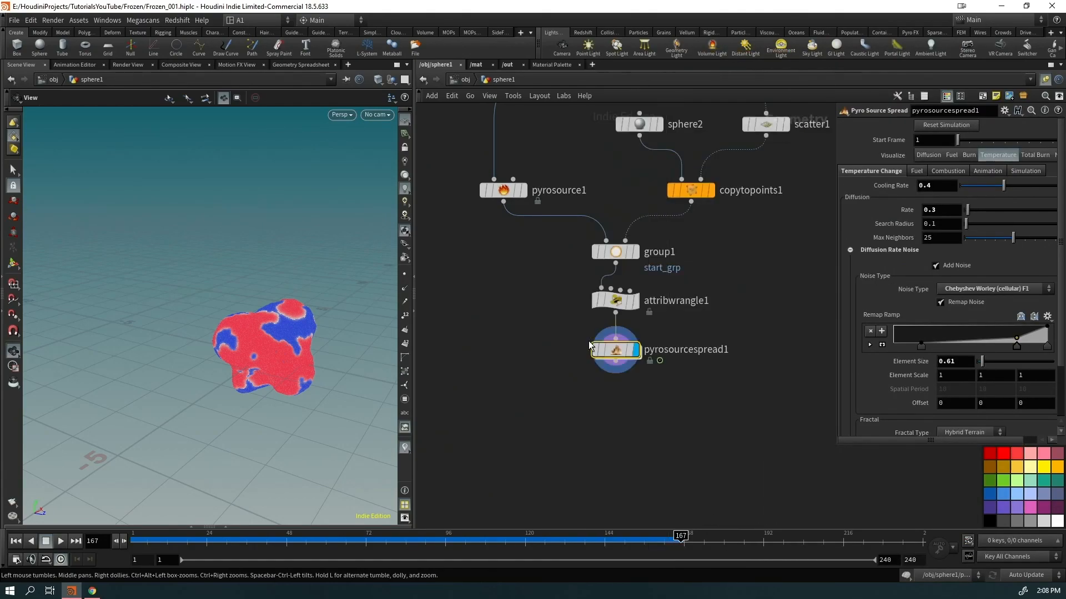
text(infected_grp)
key(Return)
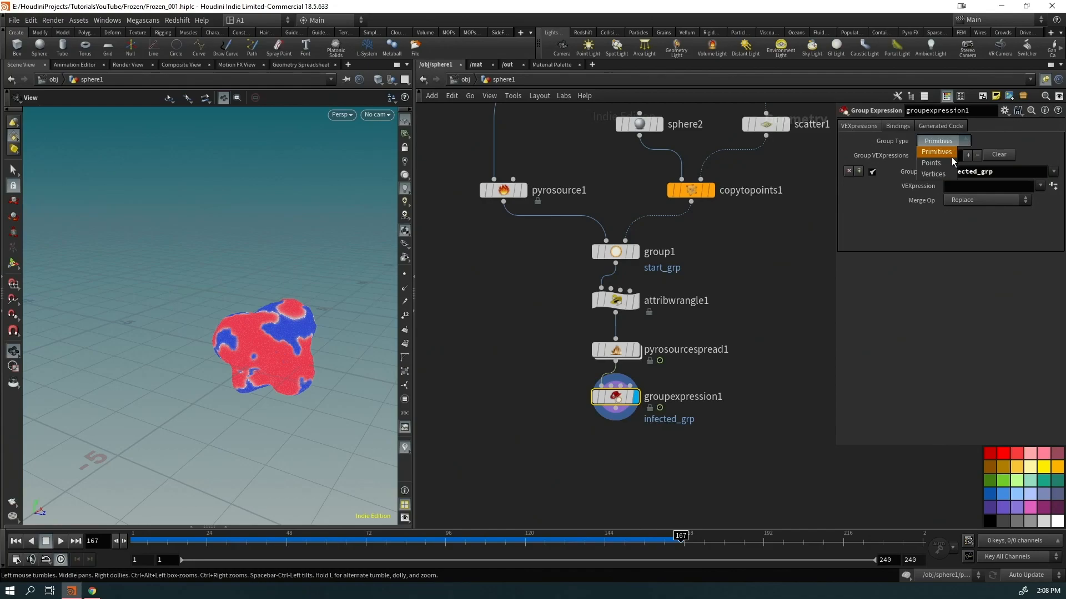
click(943, 165)
click(619, 352)
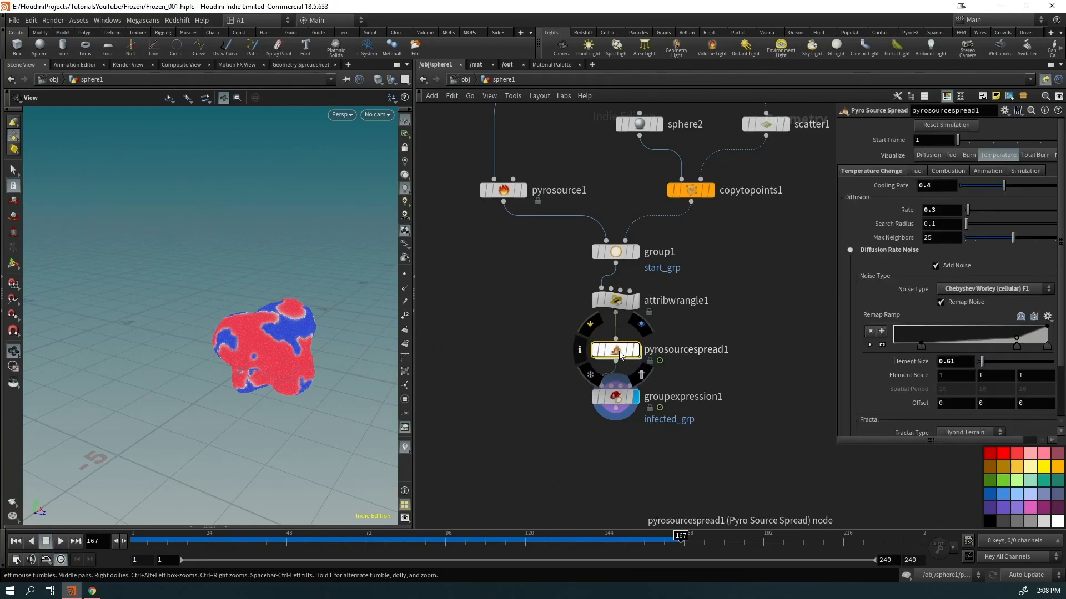
middle_click(618, 356)
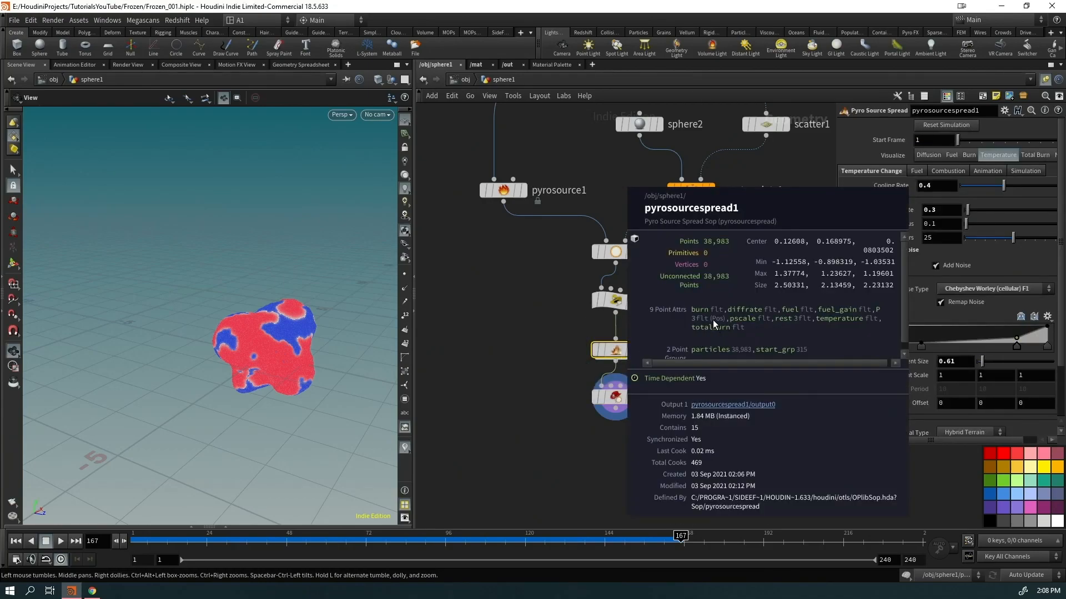
middle_click(612, 355)
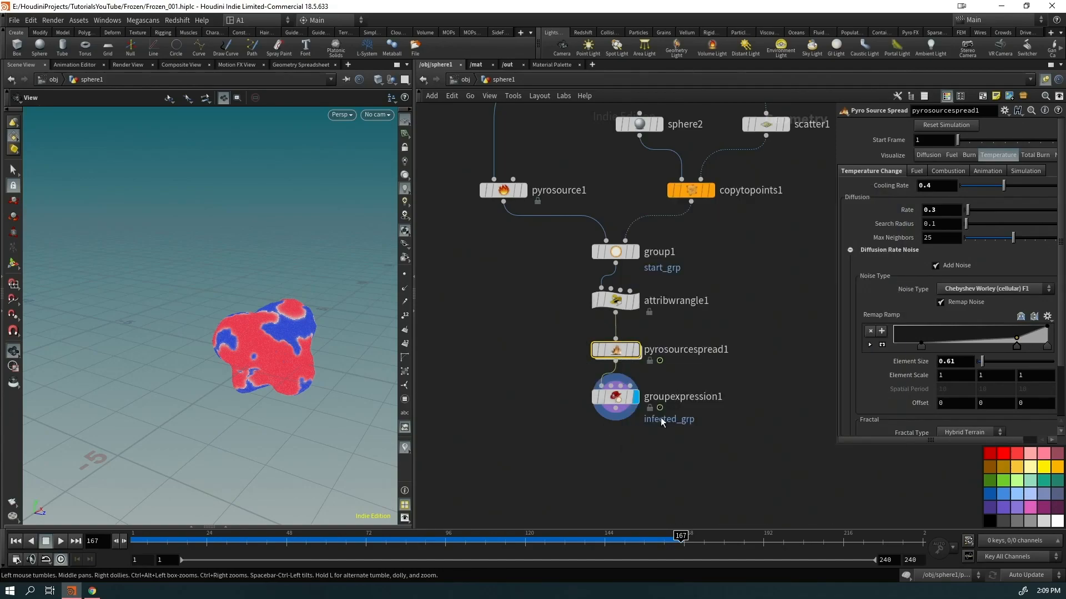
click(614, 388)
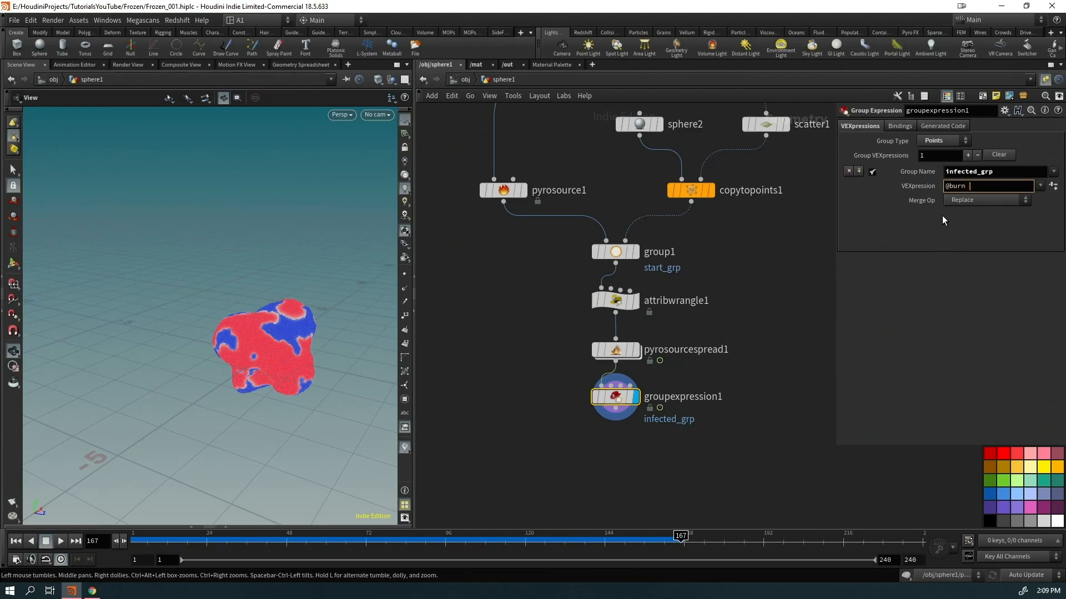
text(@burn != 0)
click(704, 475)
mouse_move(284, 371)
mouse_down()
mouse_move(266, 360)
mouse_move(438, 298)
mouse_move(422, 374)
mouse_move(274, 352)
mouse_move(320, 348)
mouse_up()
drag(693, 461, 575, 392)
Add a Blast node on infected_grp with Delete Non Selected checked, keeping only infected points
key(Tab)
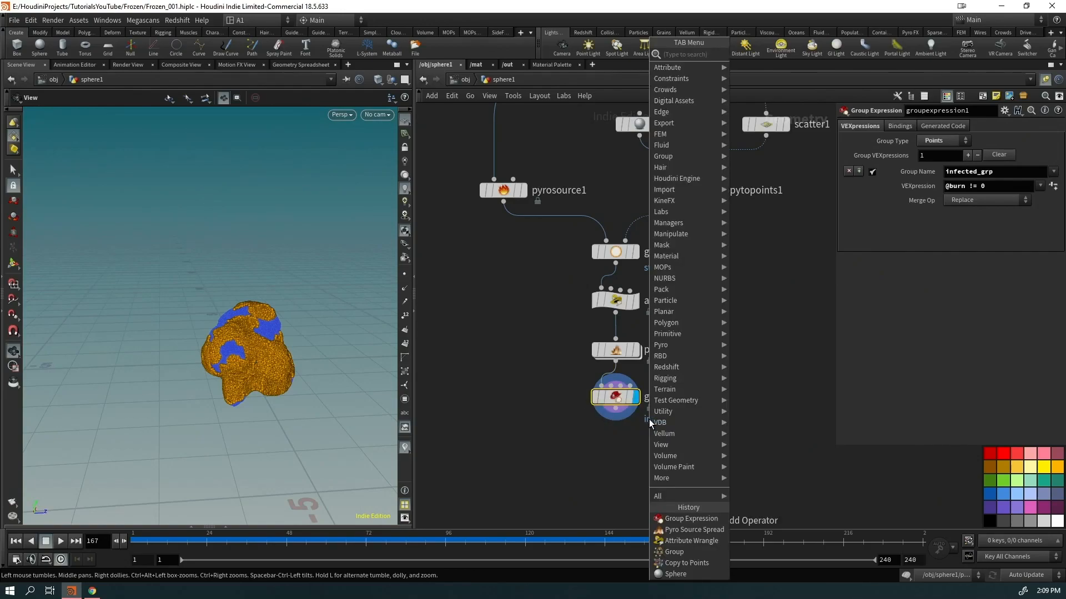
text(blast)
key(Return)
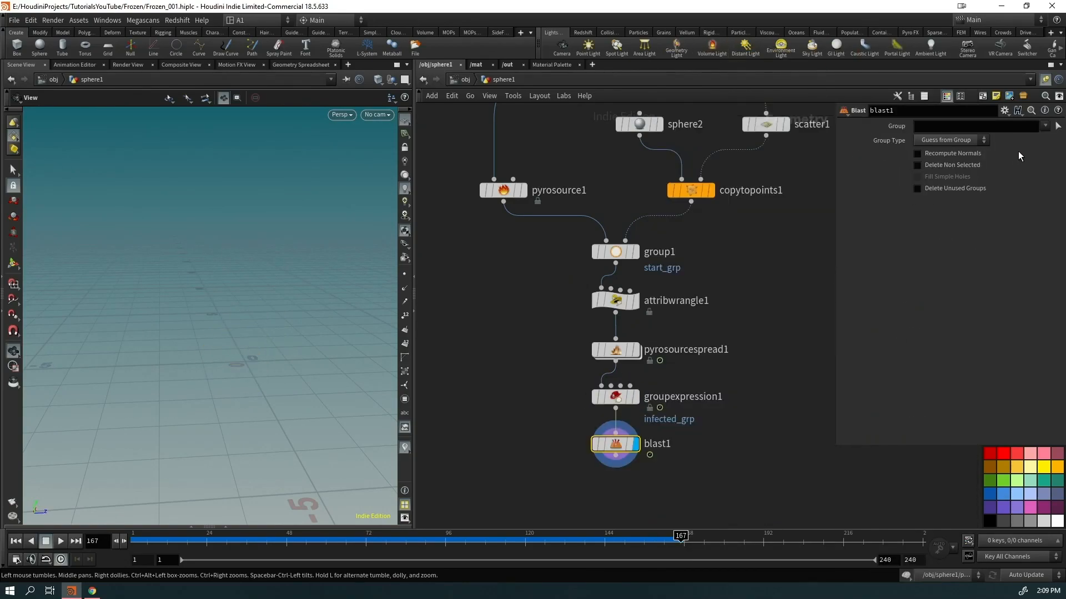
click(1048, 128)
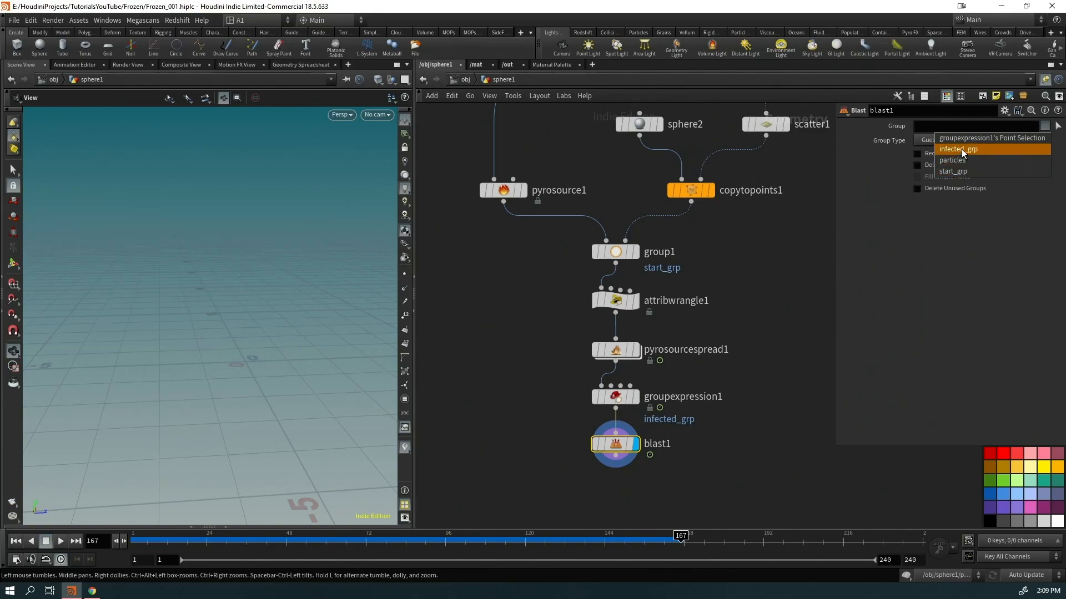
click(961, 148)
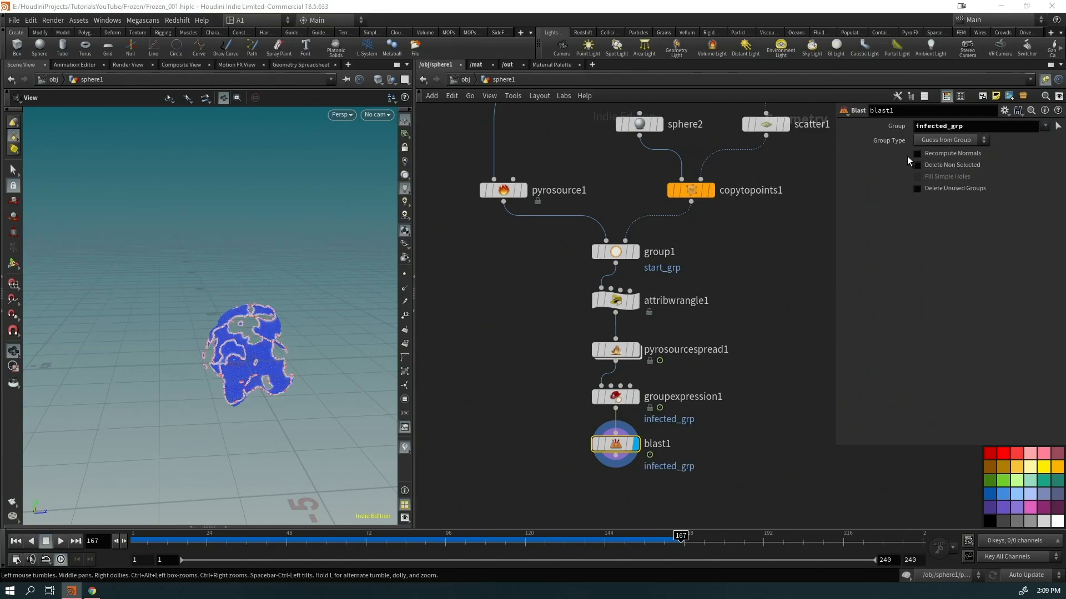
scroll(323, 389, up, 4)
drag(350, 350, 257, 349)
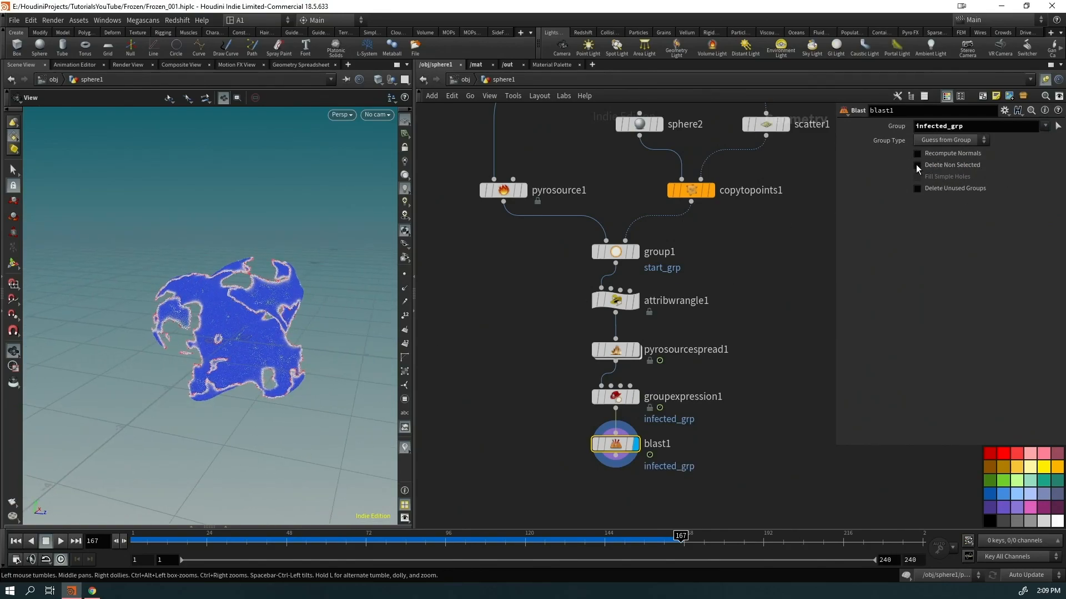
click(915, 166)
Play to about frame 146 to see the spread and turn off the temperature visualizer
drag(195, 364, 190, 309)
key(ctrl+Up)
key(Up)
drag(174, 545, 435, 546)
right_click(408, 447)
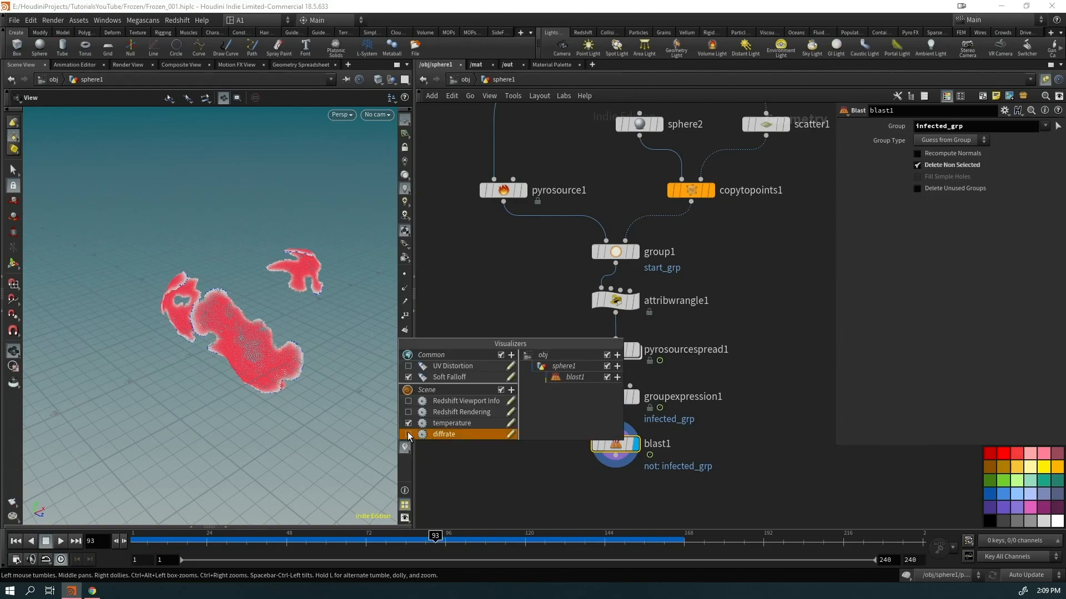
click(422, 428)
Tidy the network, nudging pyrosource1 right and scatter1 left
middle_drag(784, 440, 672, 345)
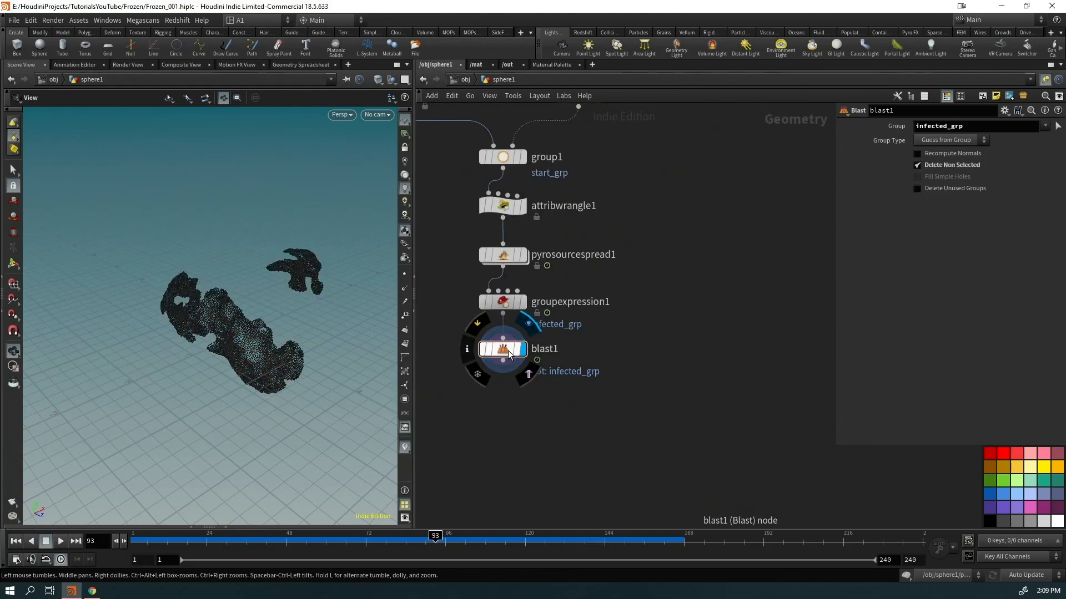
middle_drag(513, 428, 608, 450)
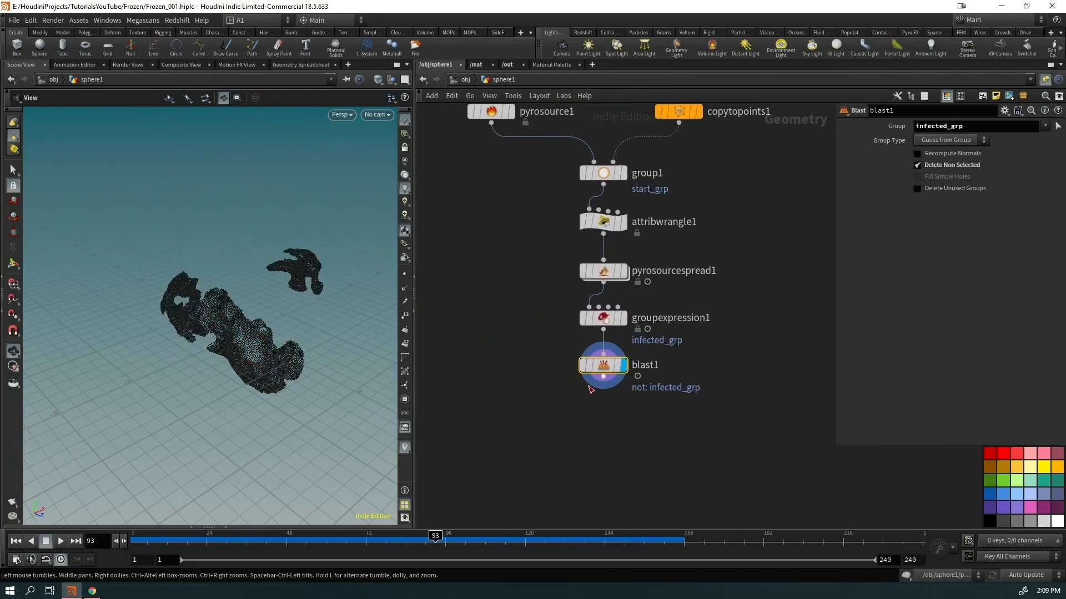
scroll(580, 398, down, 3)
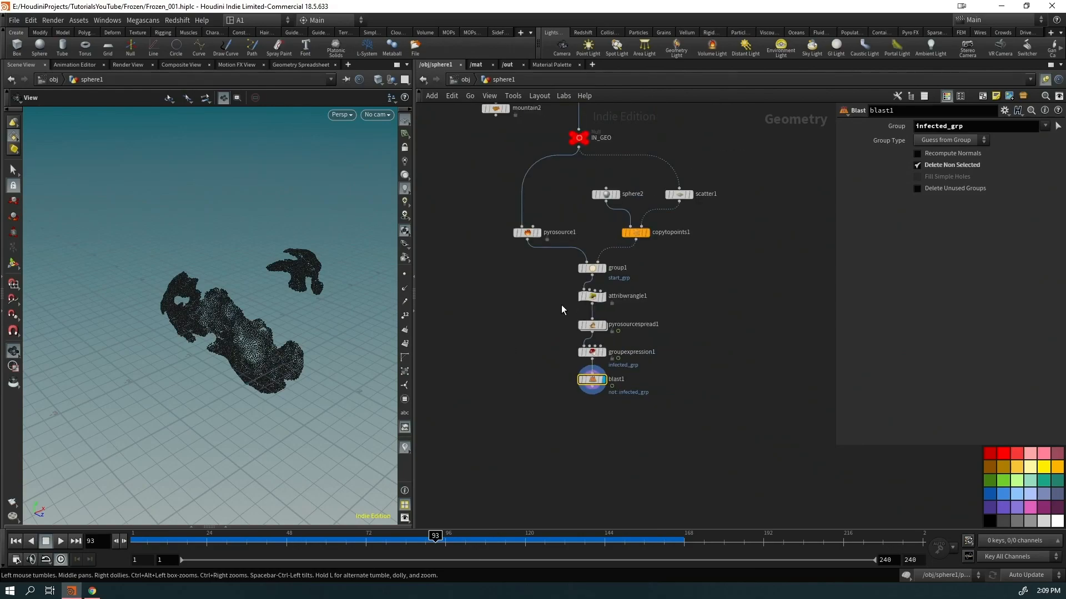
drag(528, 232, 540, 232)
drag(673, 200, 658, 197)
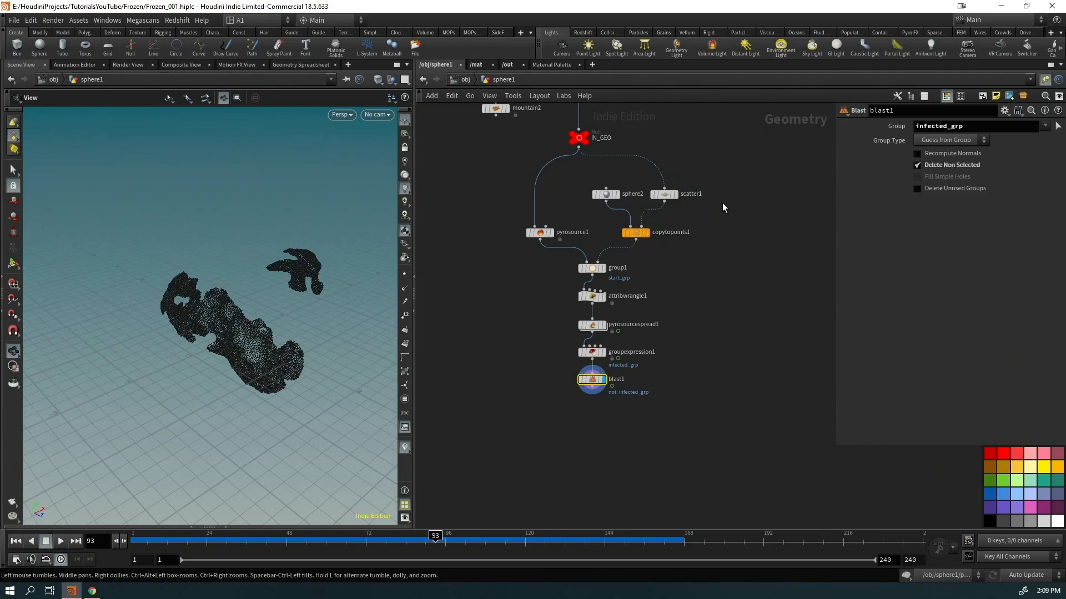
key(Tab)
mouse_move(606, 401)
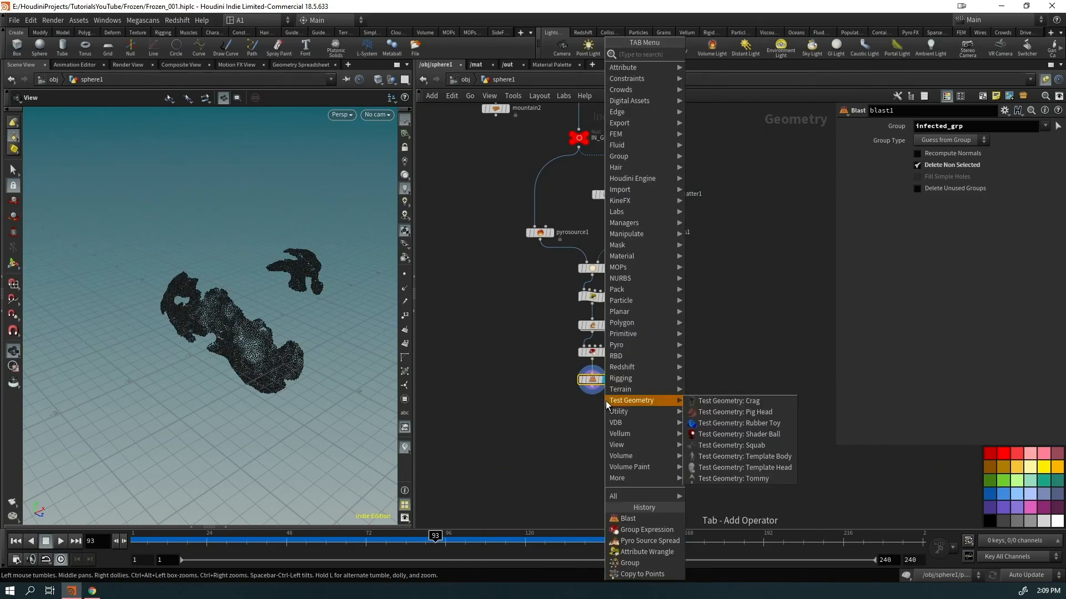
click(488, 322)
click(92, 591)
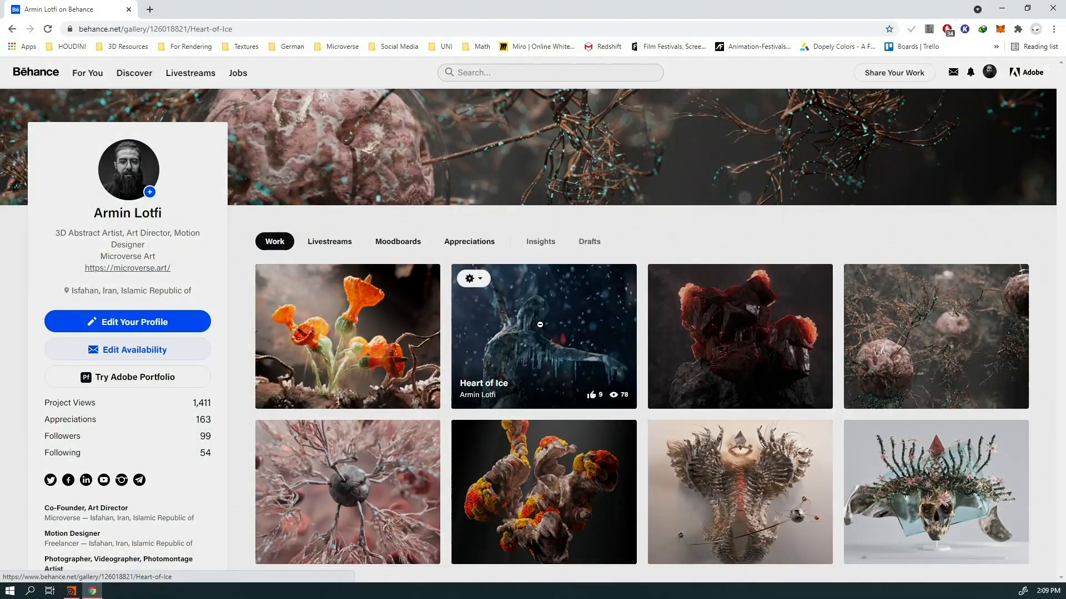
click(530, 363)
scroll(545, 374, down, 5)
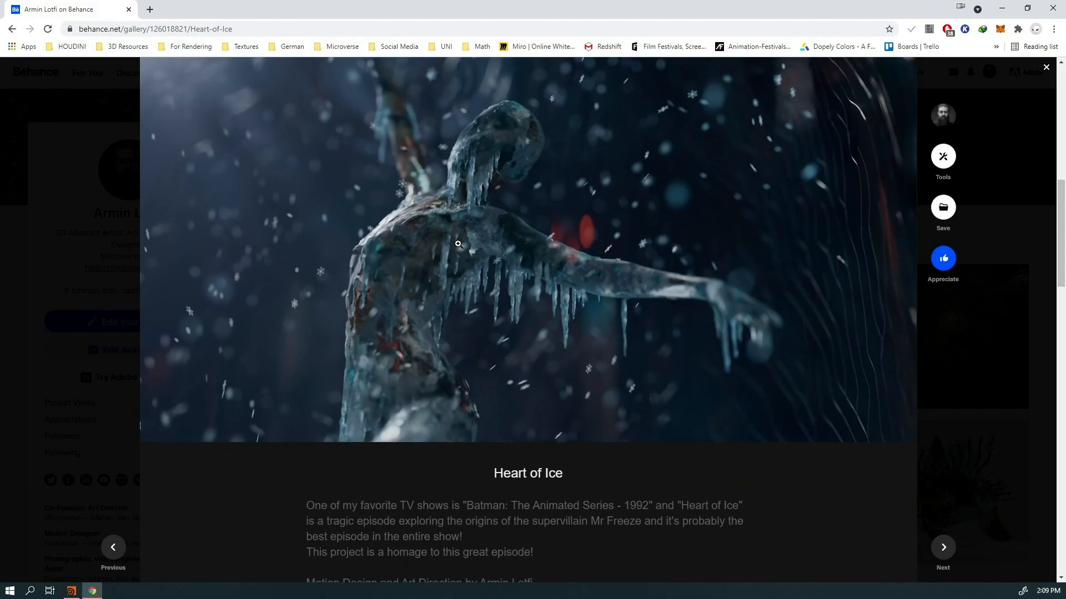
click(1001, 9)
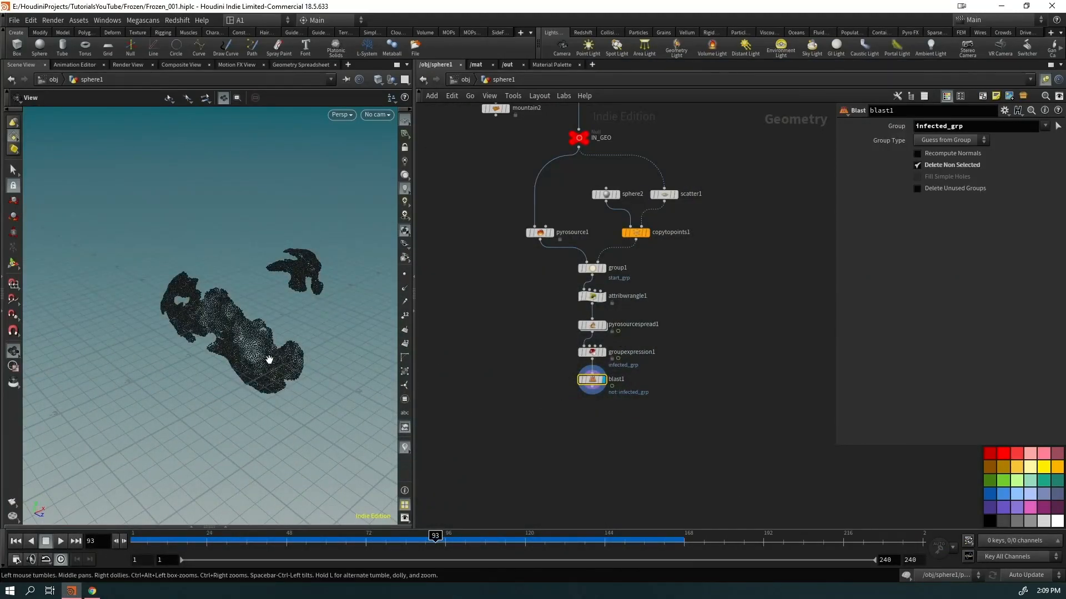
Add a VDB from Particles node wired to blast1's output
click(591, 391)
middle_drag(524, 431, 554, 389)
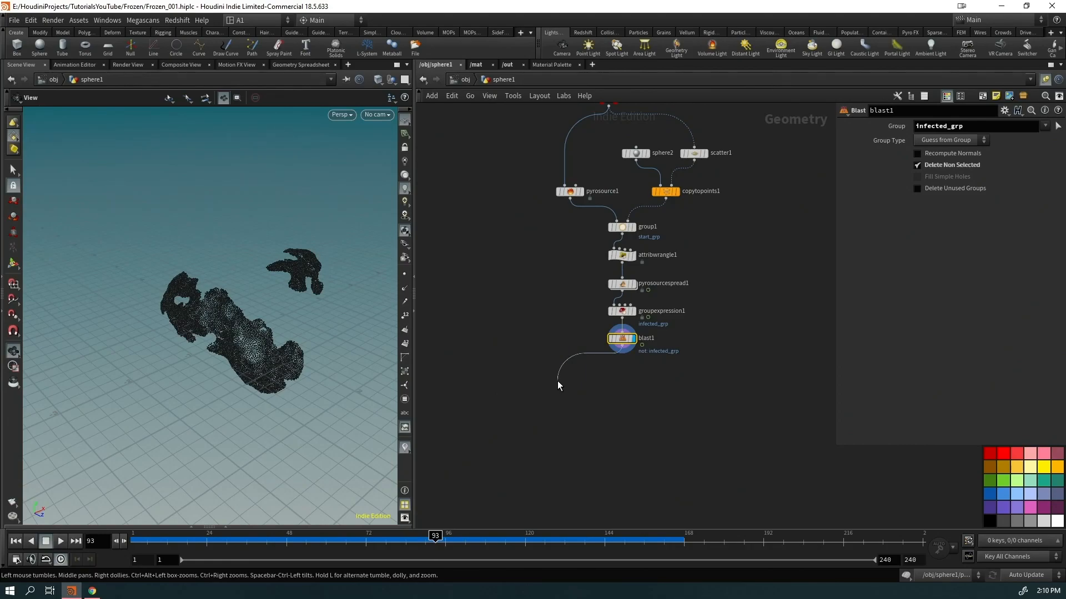
key(Tab)
text(vd)
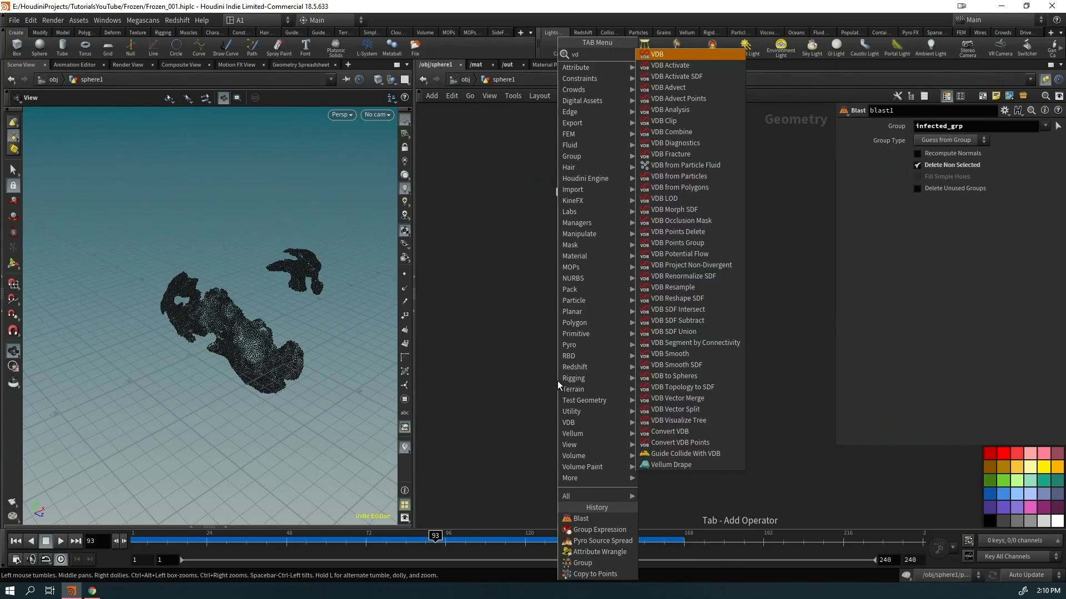
text(bpart)
key(Down)
key(Return)
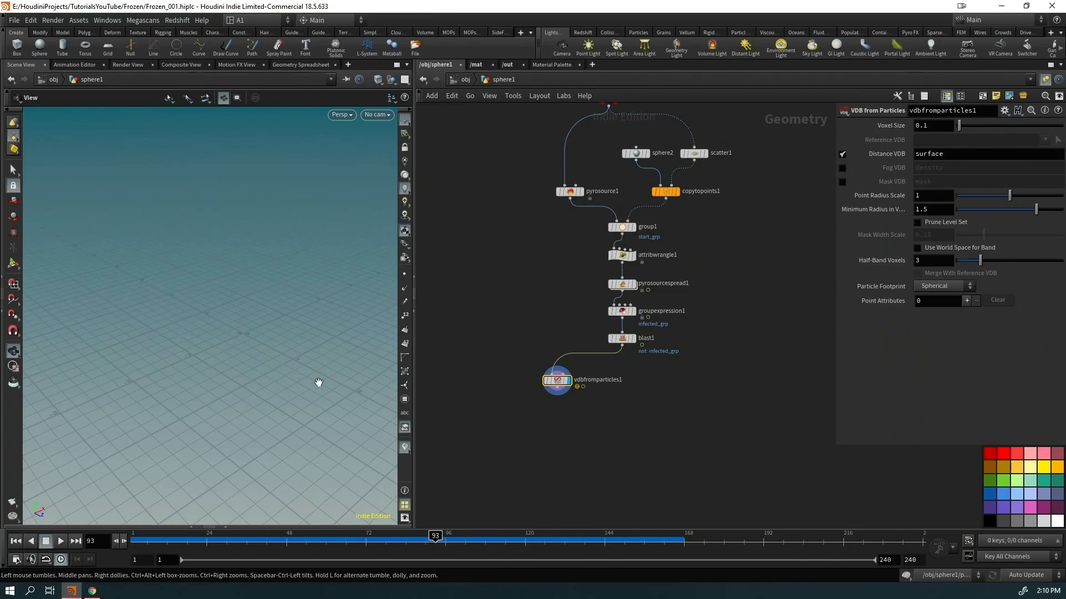
Set Minimum Radius to 0.17, Voxel Size to 0.01 and raise the Point Radius Scale
drag(984, 212, 960, 198)
text(0.01)
key(Return)
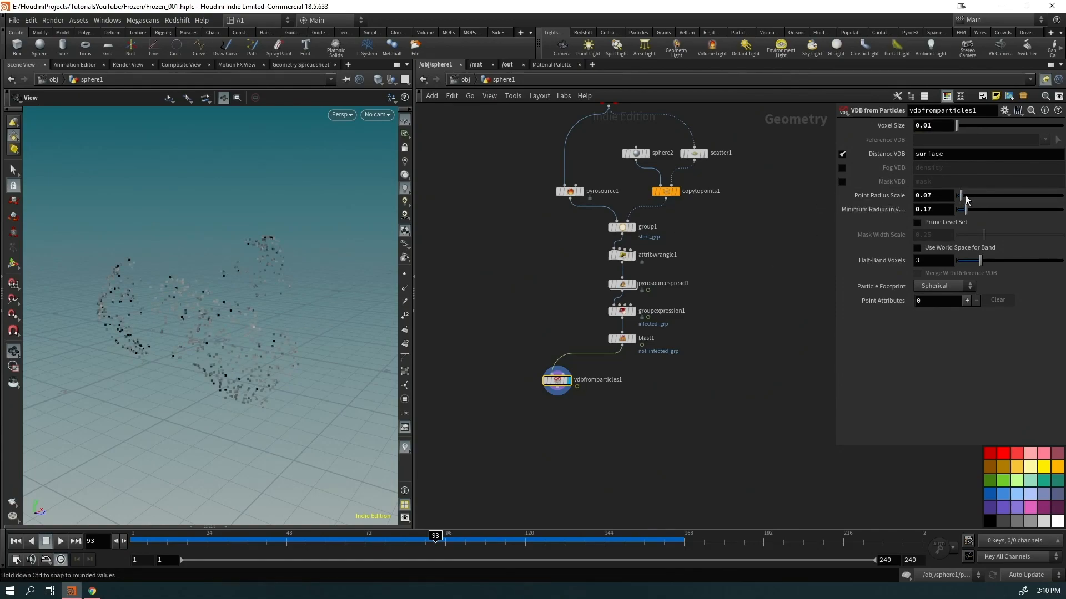
drag(961, 196, 965, 196)
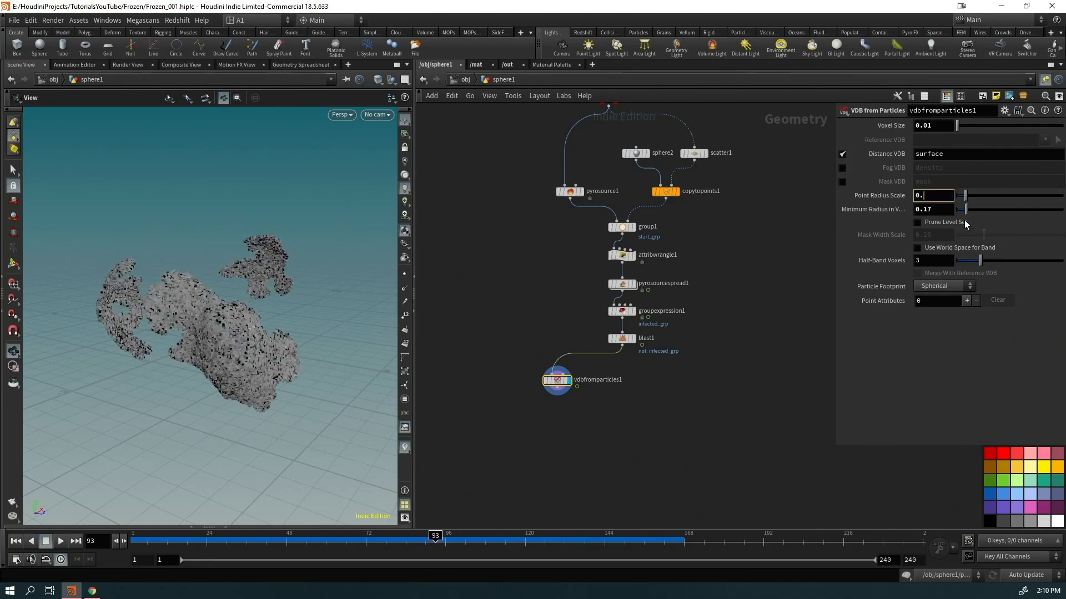
key(Return)
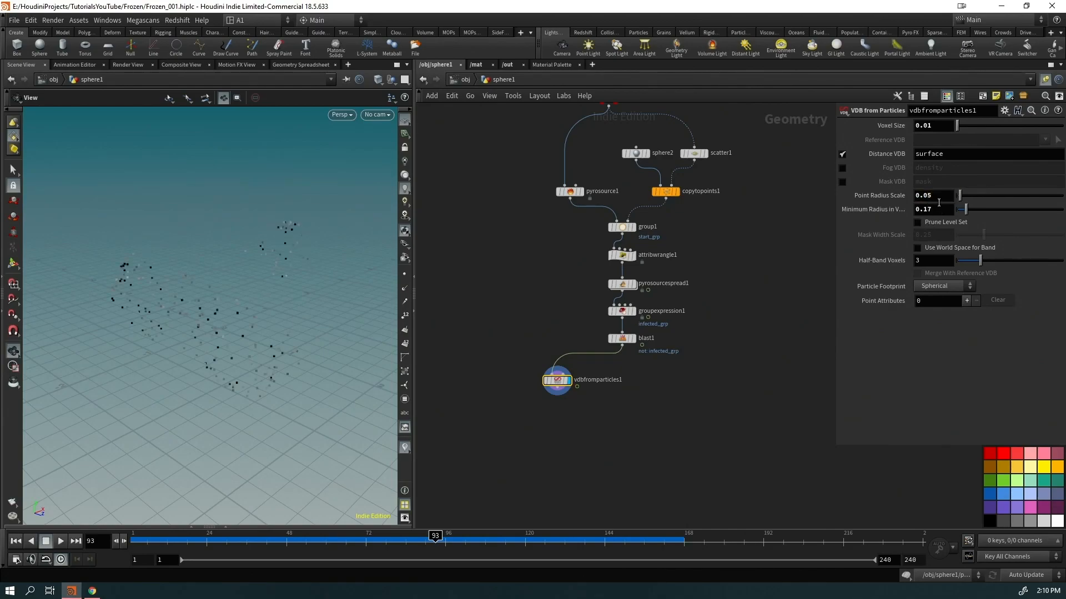
text(1)
key(Return)
Orbit around the denser VDB surface while adjusting the Minimum Radius value
scroll(222, 362, up, 5)
drag(309, 291, 276, 292)
click(936, 212)
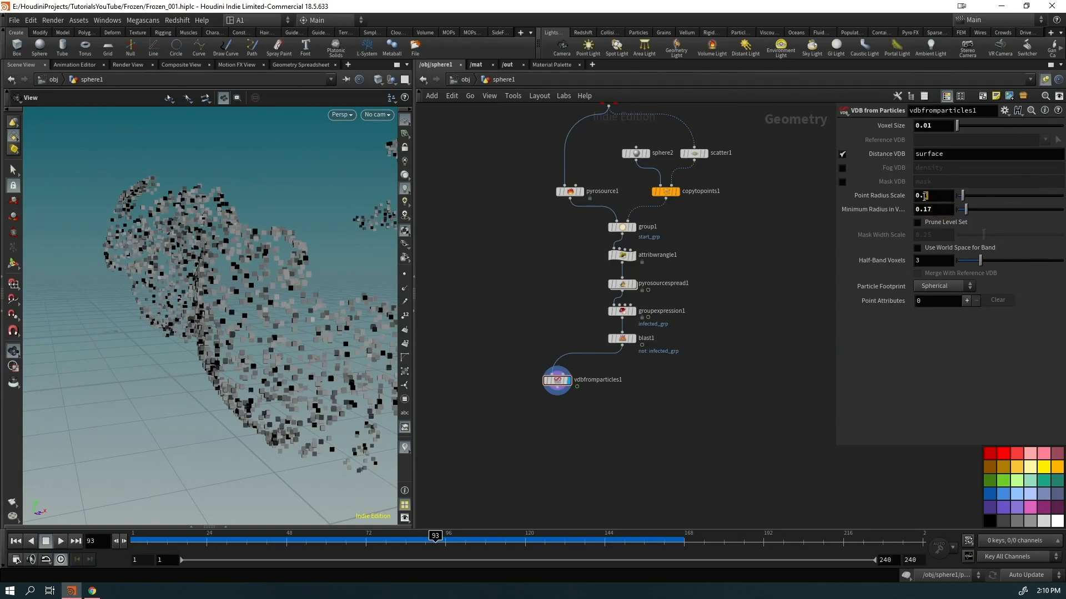
drag(296, 311, 256, 351)
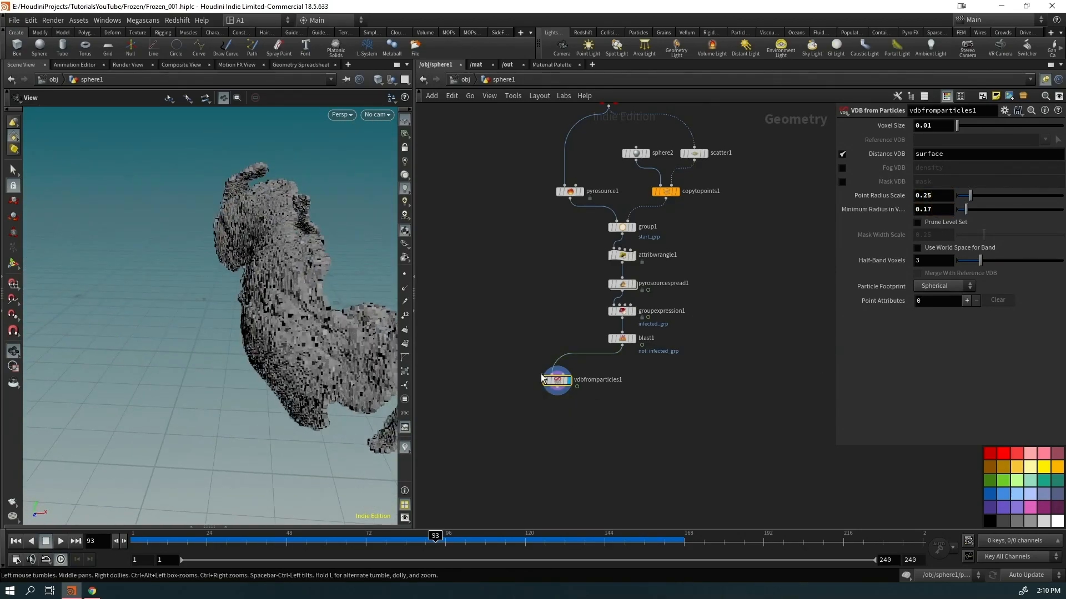
key(Tab)
Add a VDB Reshape SDF node below vdbfromparticles1 and orbit around the dilated VDB
text(vdb reshape)
key(Return)
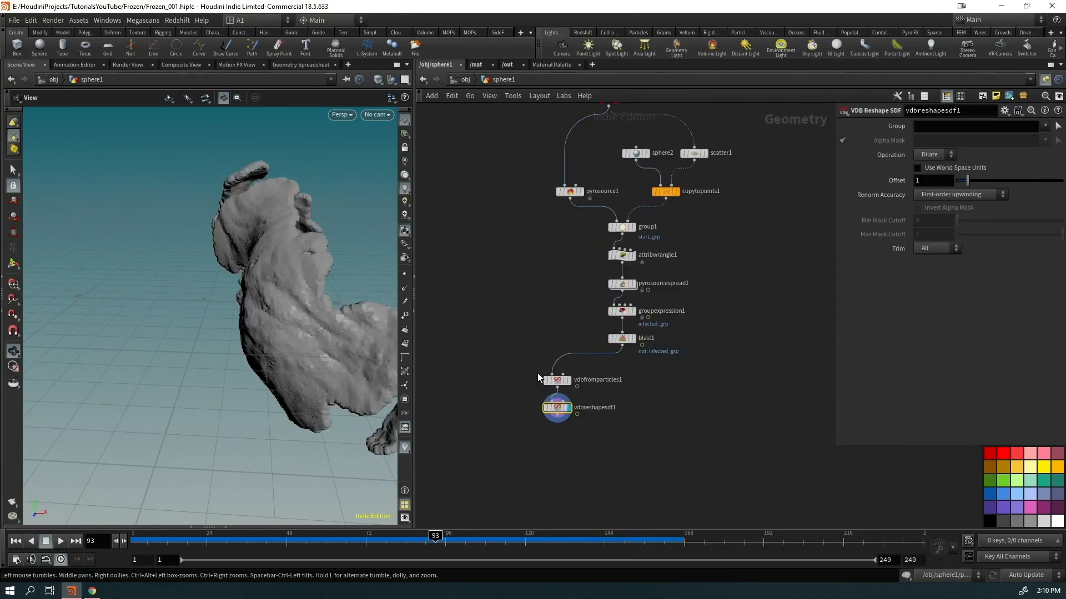
drag(357, 352, 214, 281)
middle_drag(642, 439, 609, 429)
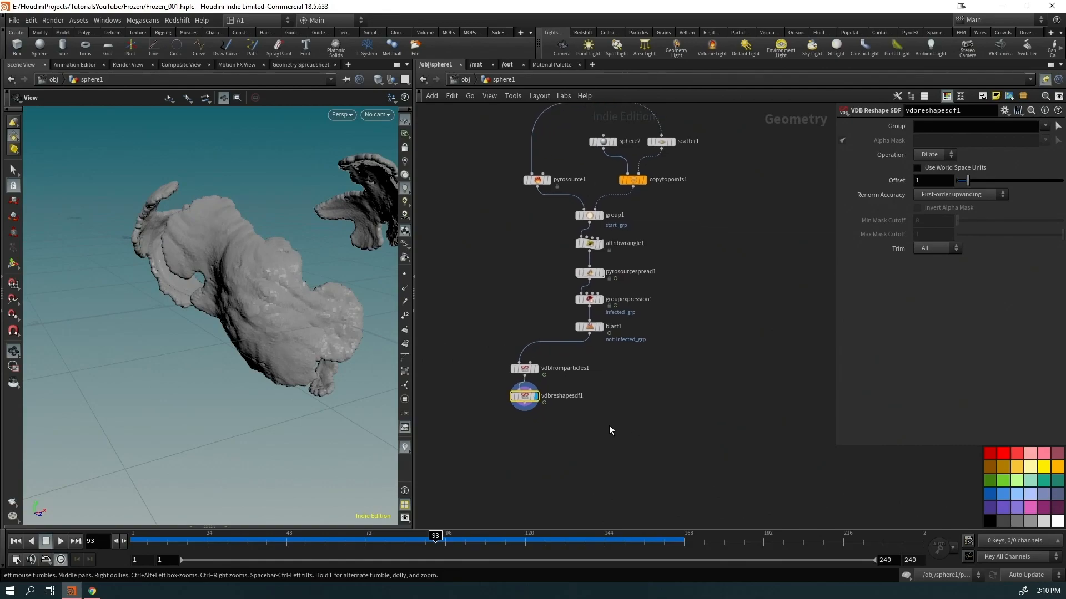
drag(179, 352, 335, 302)
Scrub the timeline through frames 111–205, return to frame 1, and display blast1
drag(434, 537, 663, 537)
mouse_move(1002, 530)
mouse_down()
mouse_move(910, 550)
mouse_move(536, 542)
mouse_up()
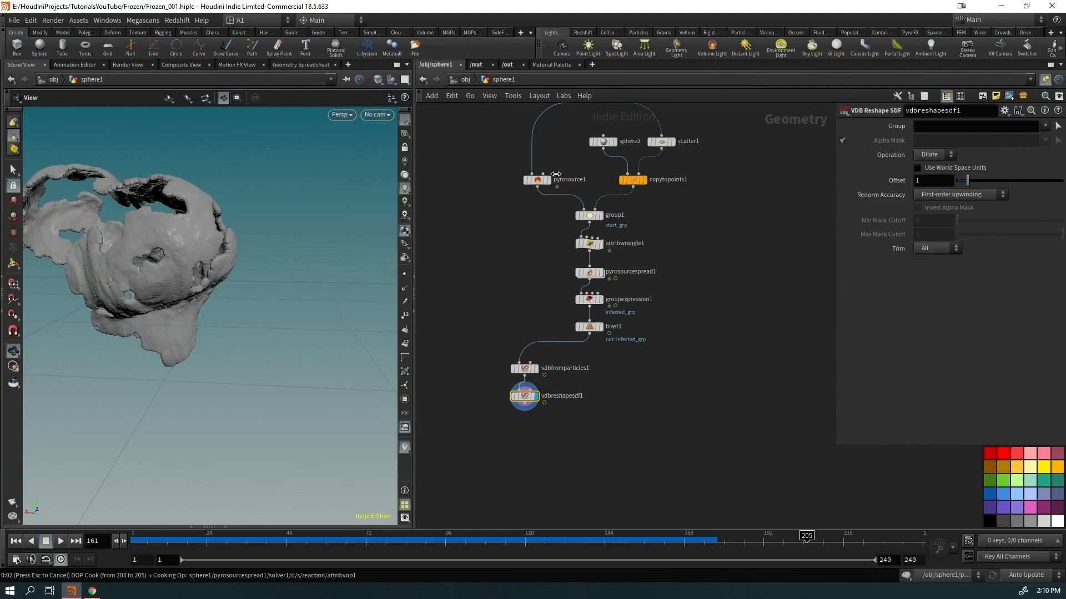
drag(560, 541, 707, 526)
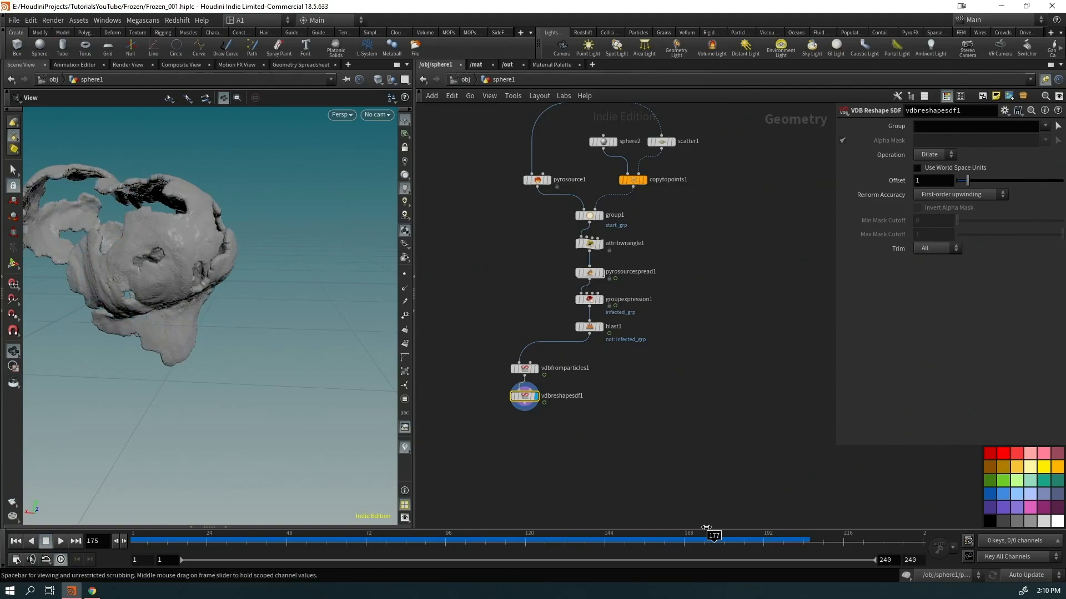
click(18, 541)
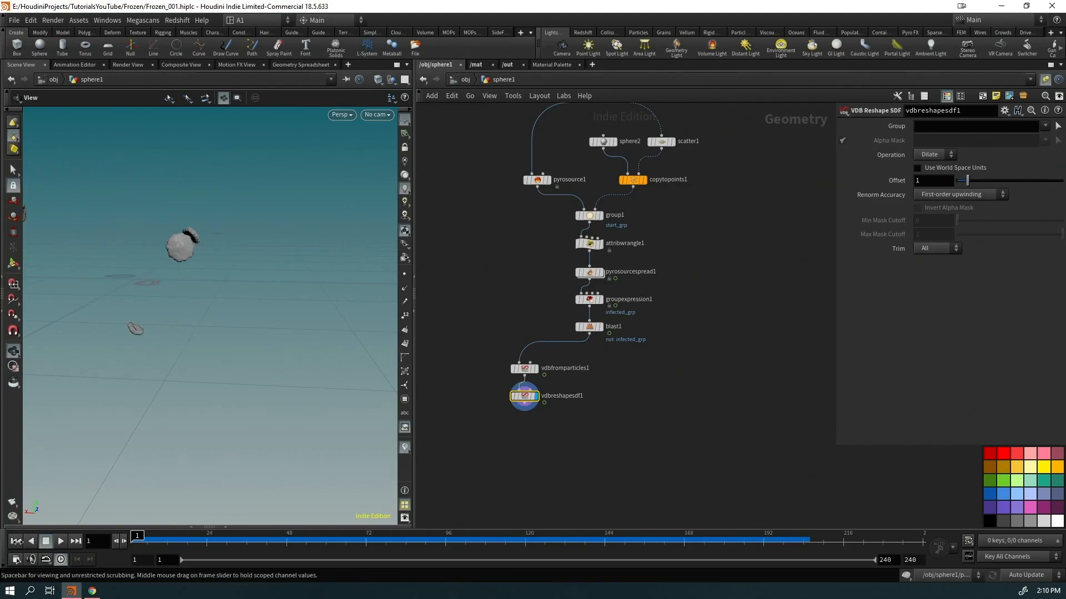
click(602, 327)
click(589, 335)
click(694, 375)
Add a POP Network node fed by blast1
text(popne)
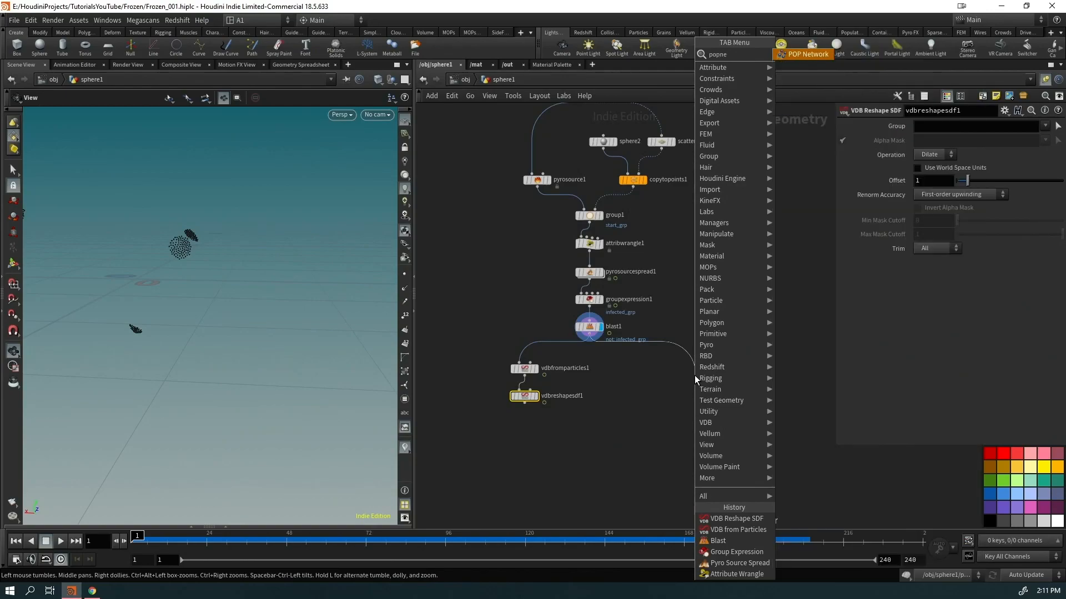
key(Return)
click(695, 375)
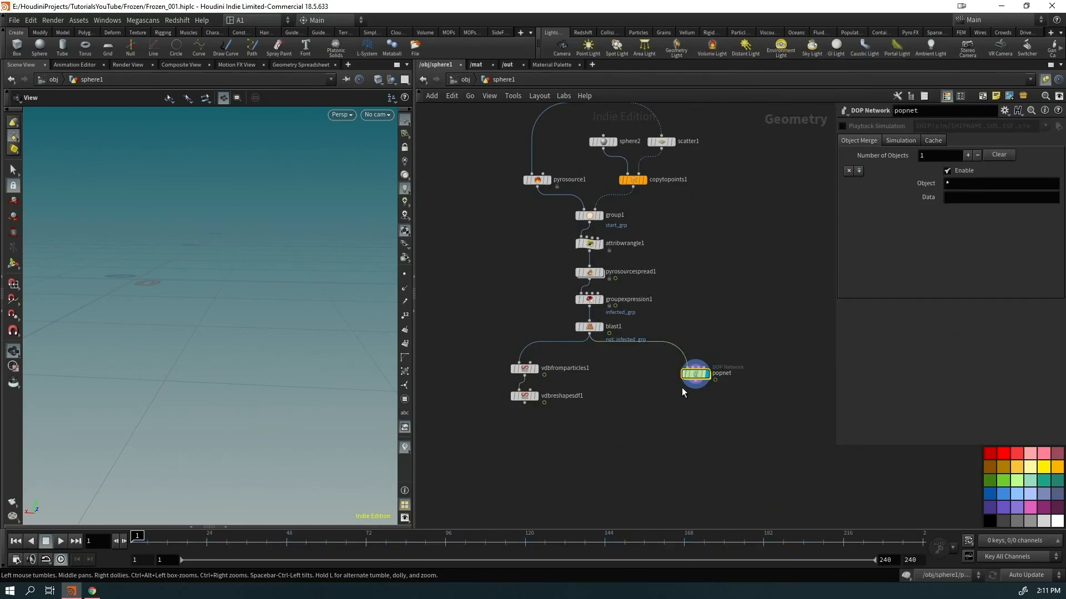
drag(689, 375, 665, 370)
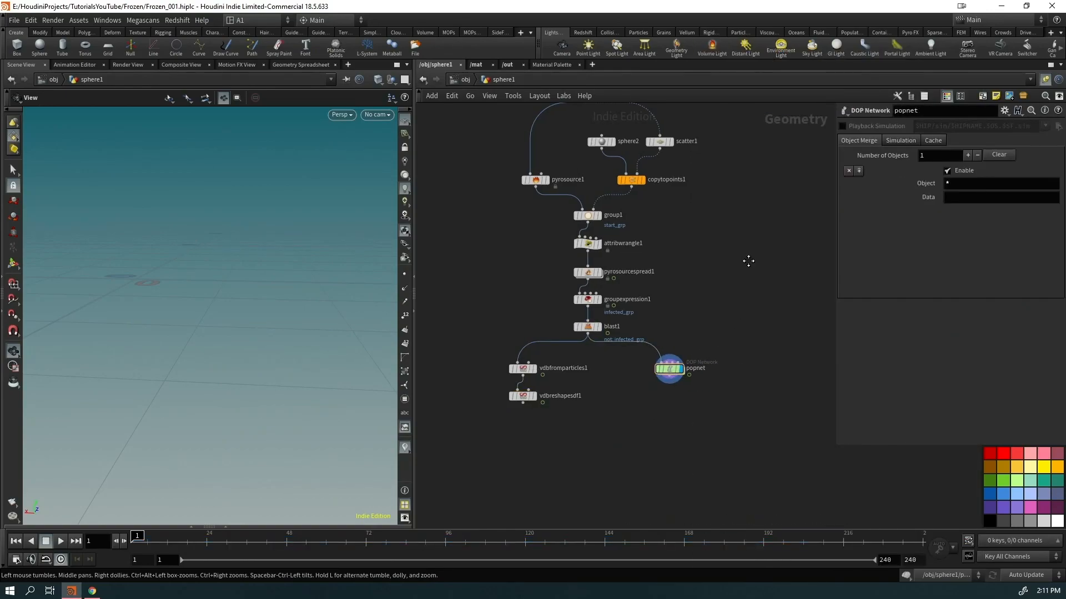
Display and copy the IN_GEO node
middle_drag(748, 260, 698, 428)
middle_drag(603, 223, 636, 321)
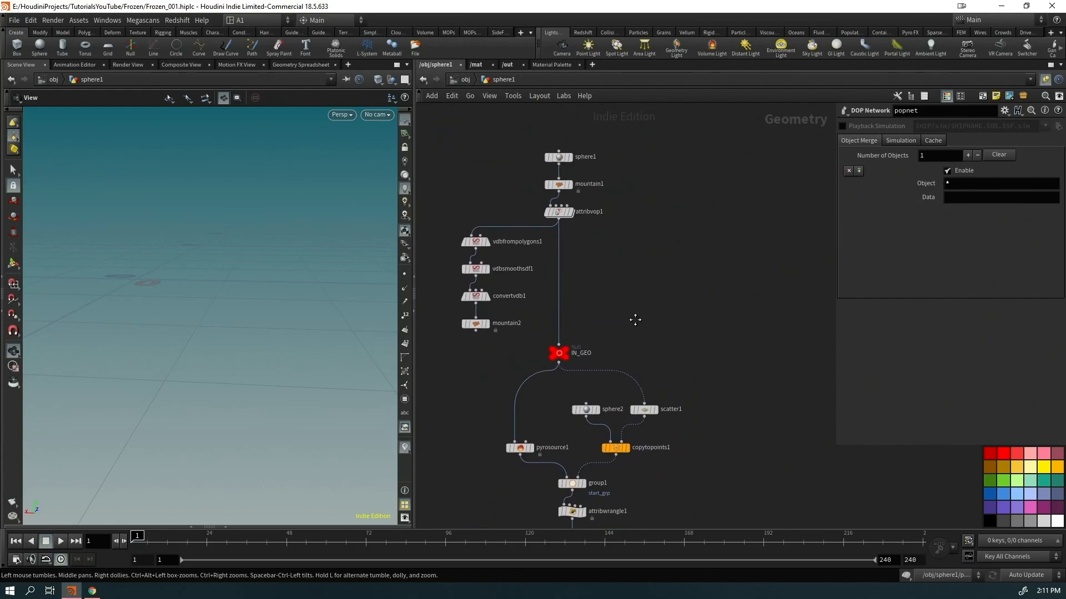
click(559, 354)
click(573, 339)
drag(603, 324, 532, 369)
key(ctrl+c)
Go inside popnet and add a Static Object node
middle_drag(712, 457, 660, 214)
double_click(602, 394)
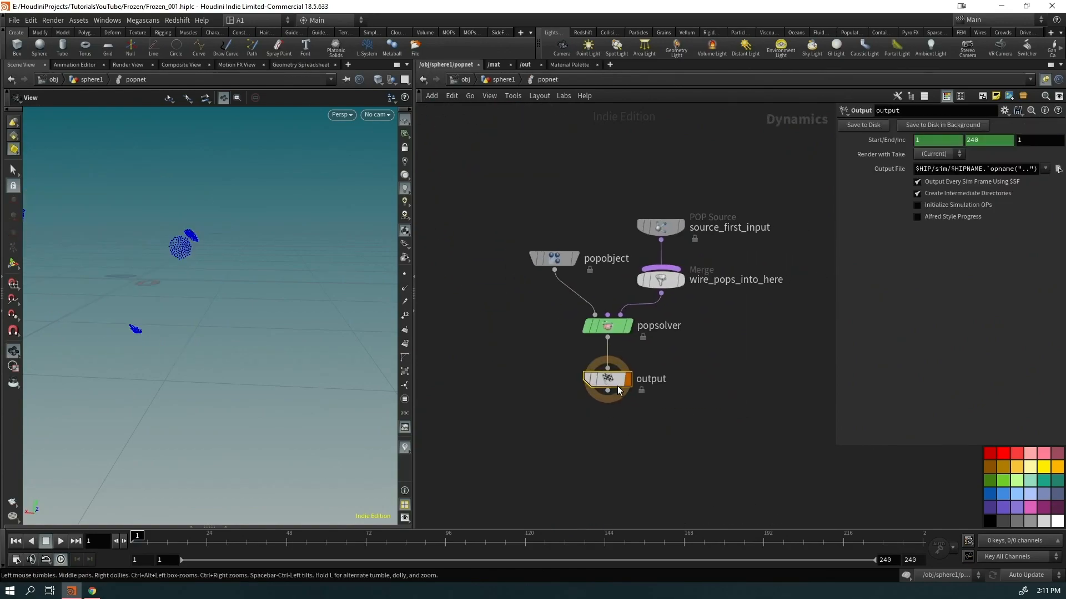
drag(608, 379, 577, 505)
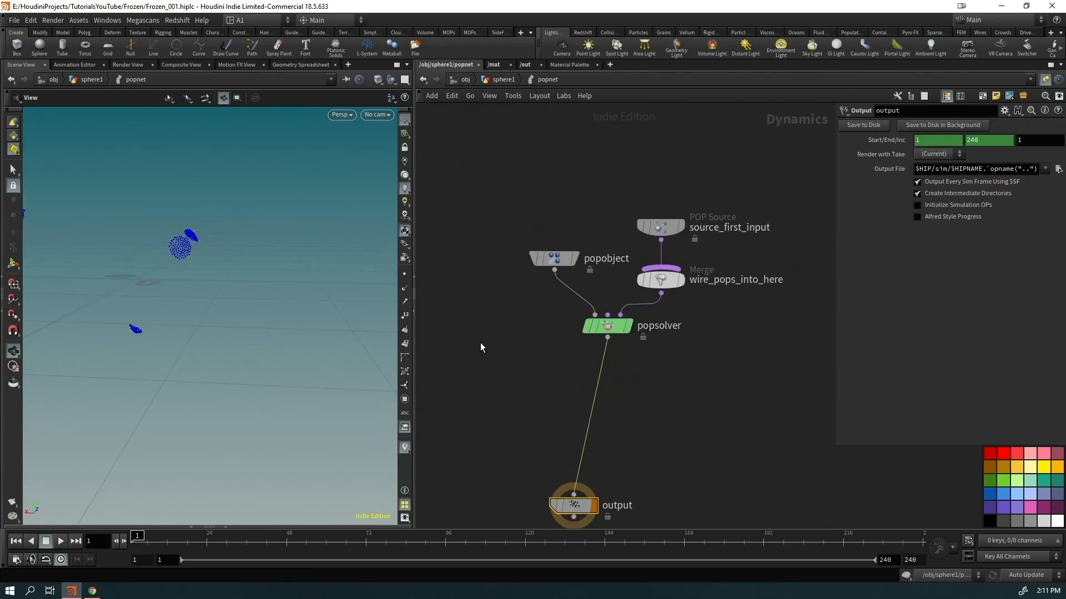
key(Tab)
text(static)
key(Return)
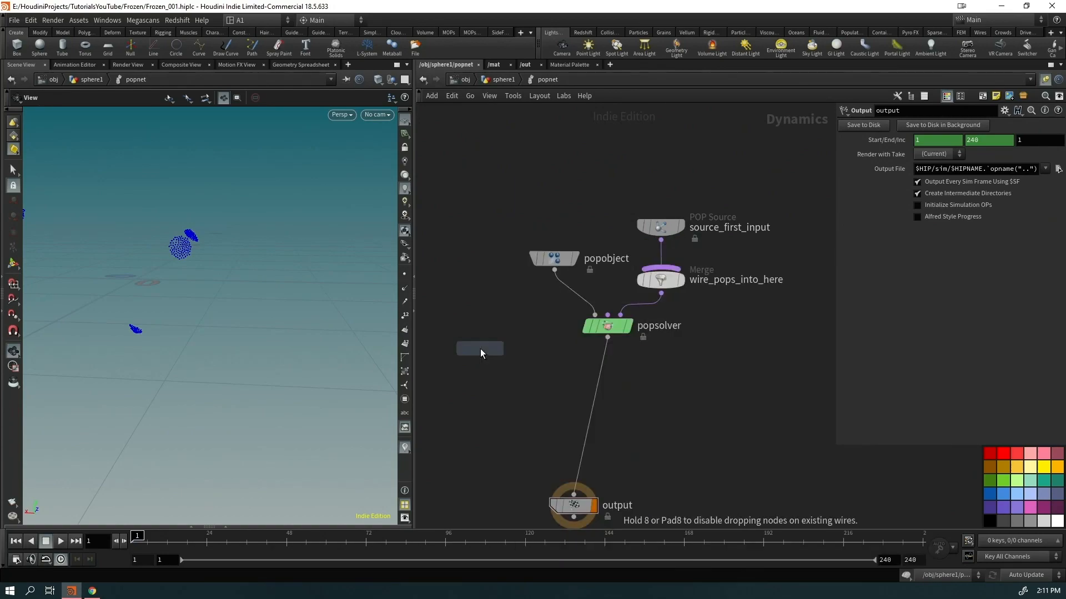
click(481, 348)
Merge staticobject1 and popsolver into merge1 feeding the output node
drag(459, 390, 606, 323)
click(480, 360)
click(555, 411)
drag(554, 415, 572, 435)
click(499, 386)
Add a Static Solver, auto-layout the network and make the wires rounded
key(Tab)
text(stati)
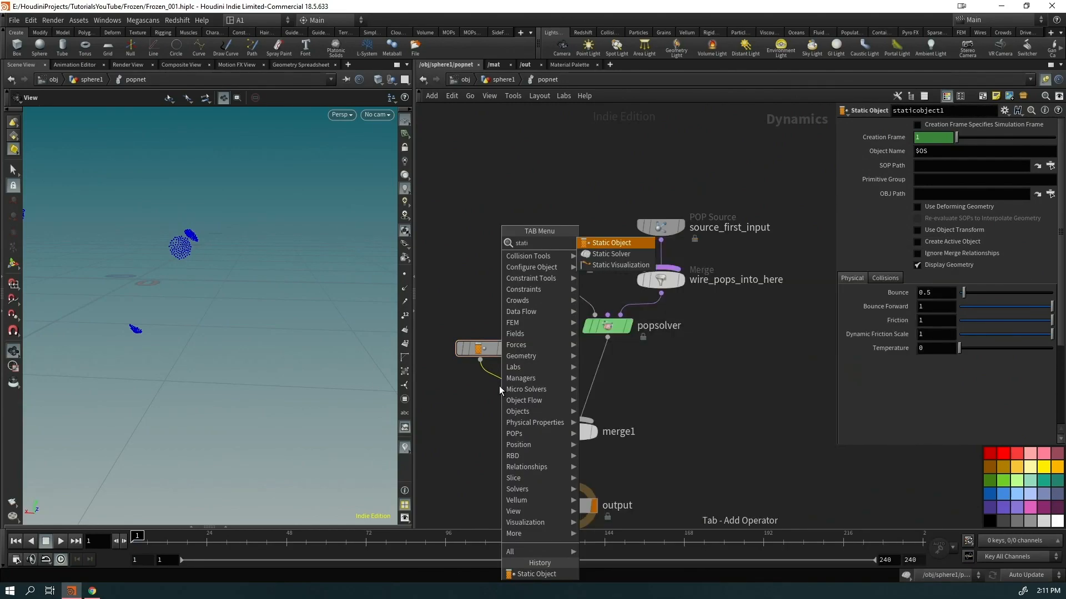
key(Down)
key(Return)
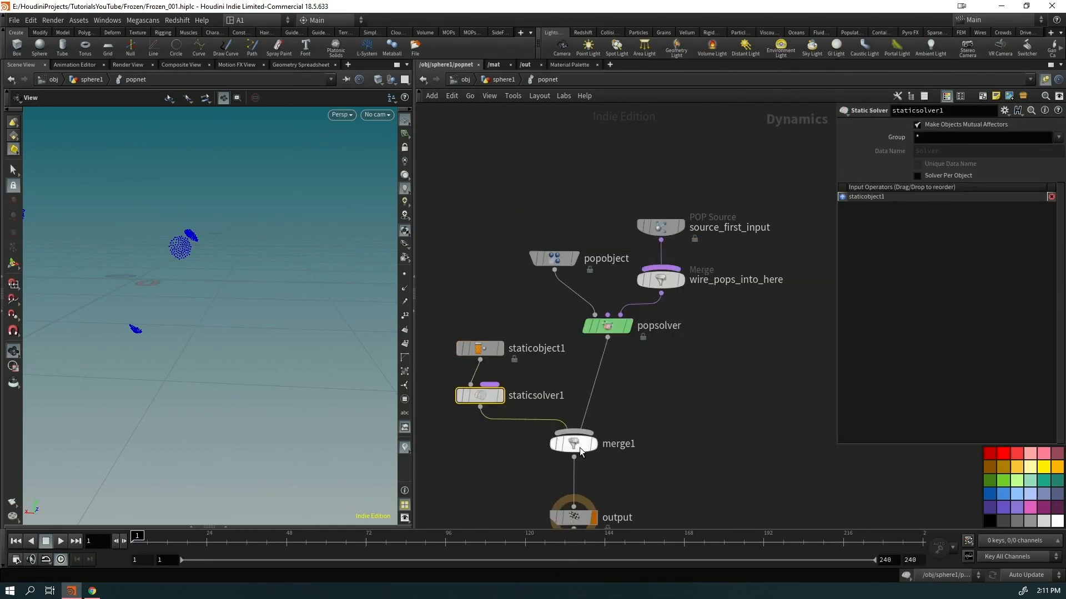
key(l)
key(shift+s)
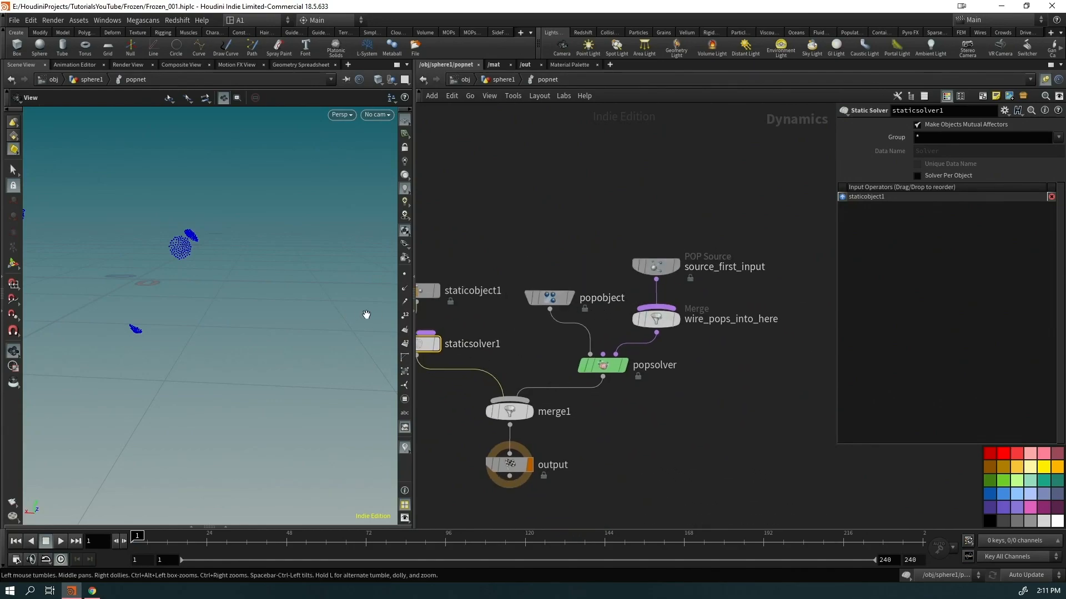
Set staticobject1's SOP Path to /obj/sphere1/IN_GEO
click(430, 292)
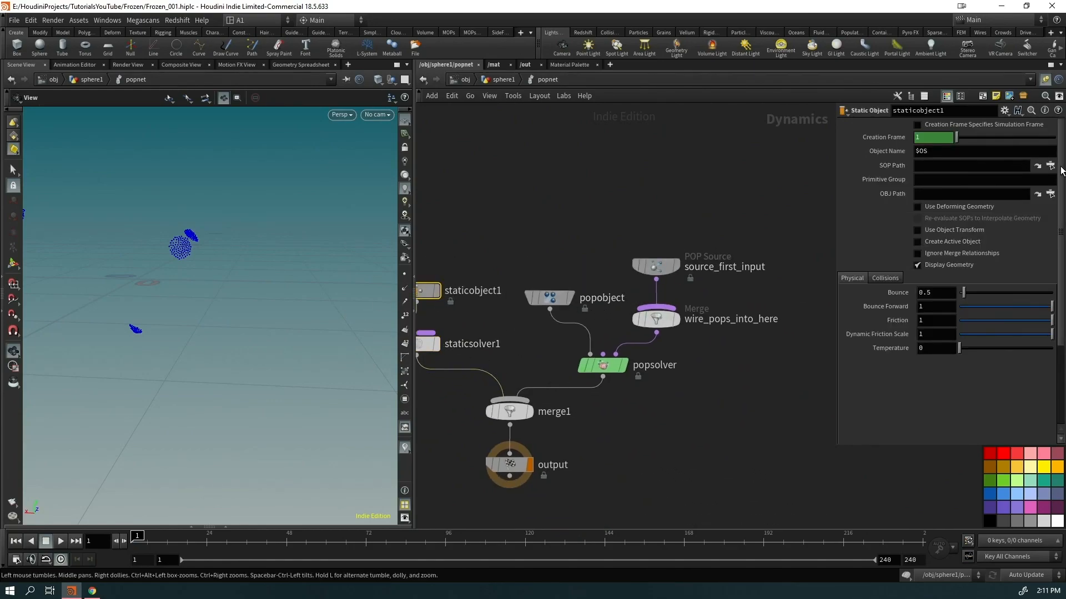
click(1050, 165)
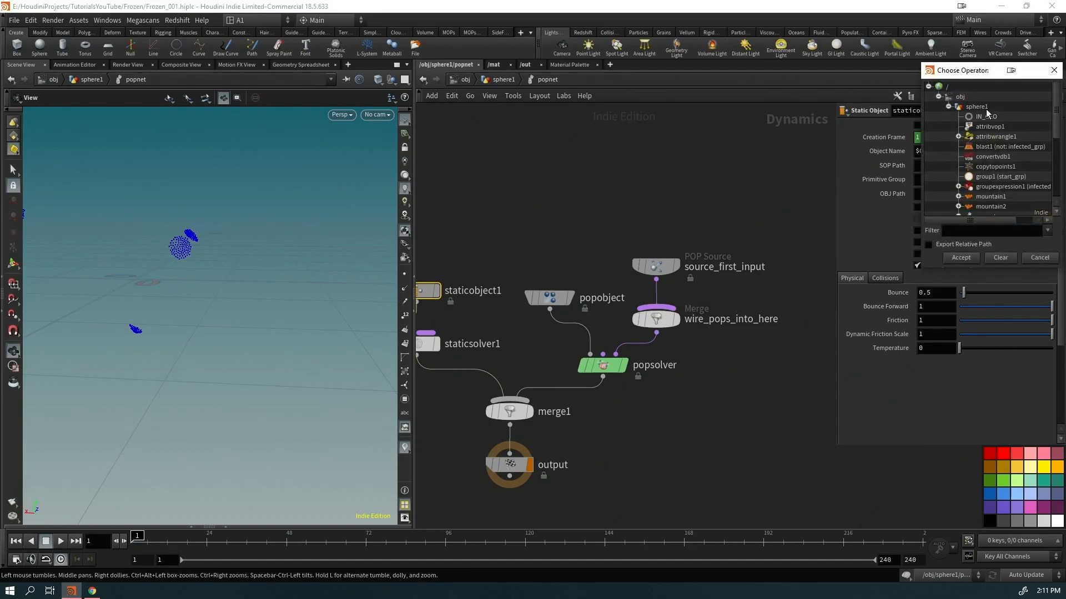
double_click(980, 117)
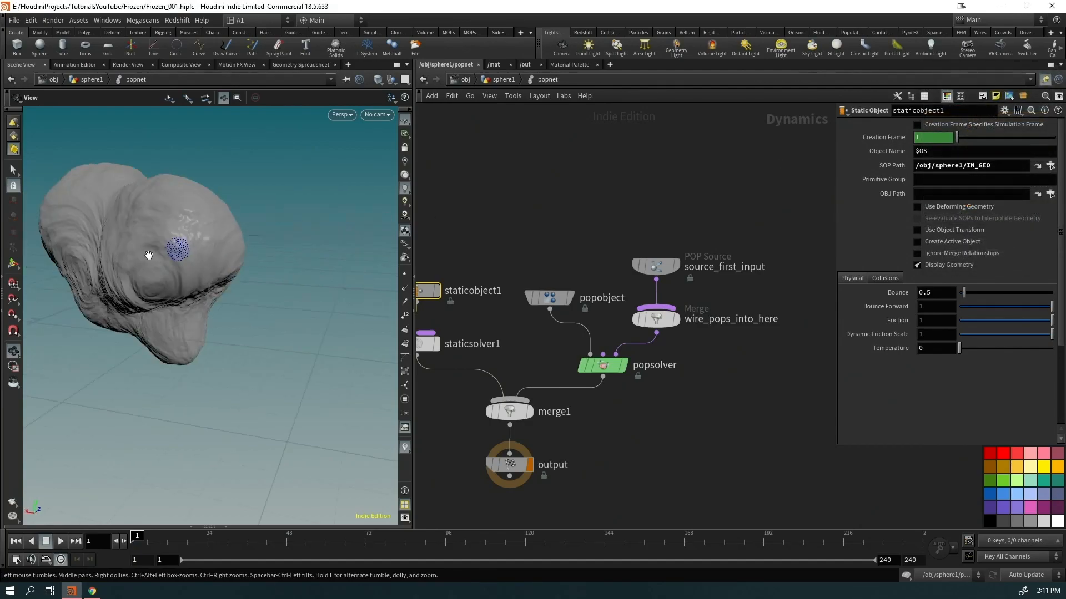
click(654, 267)
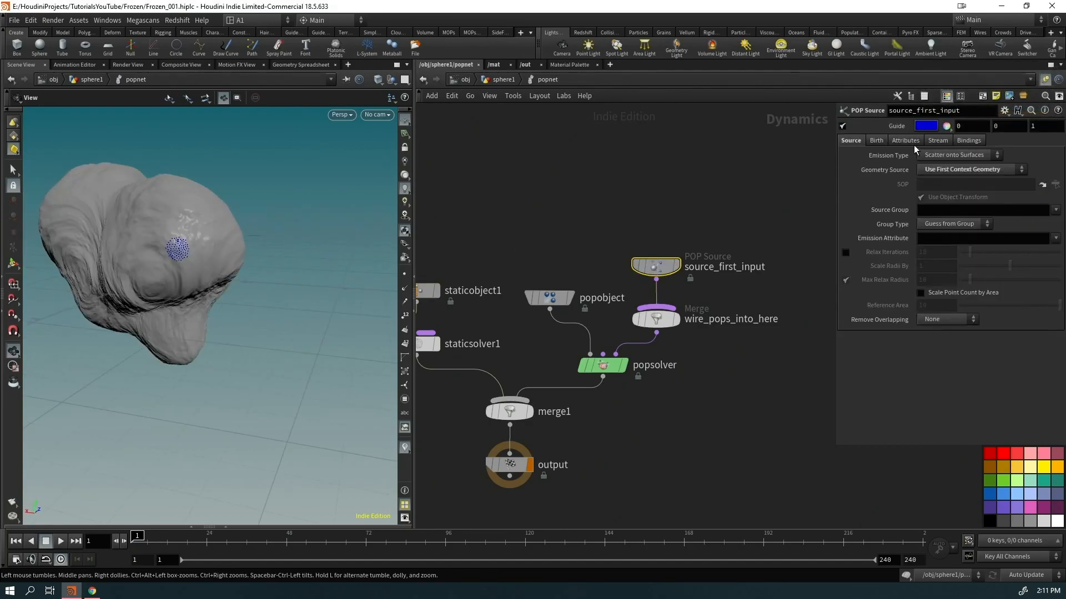
Hide the POP source guide, set Emission Type to Points, and preview the emission
click(842, 126)
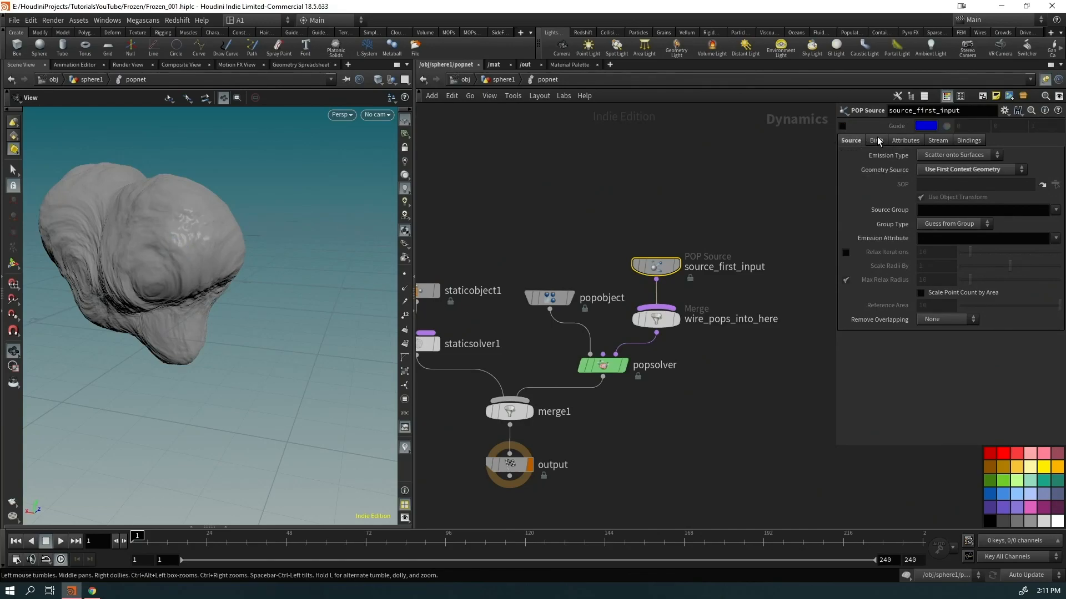
click(949, 152)
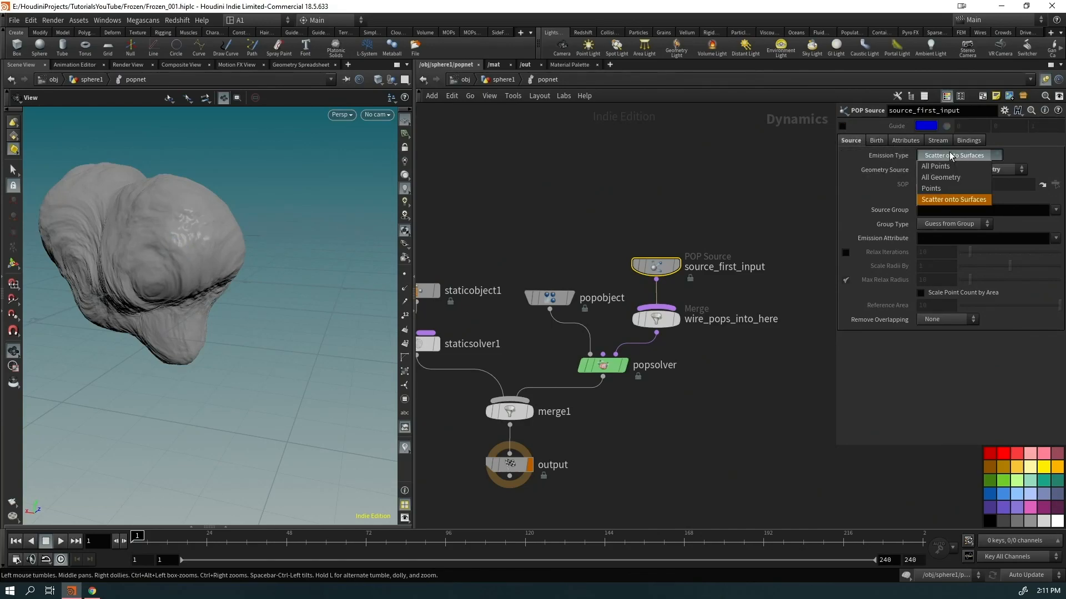
click(942, 186)
drag(210, 251, 244, 258)
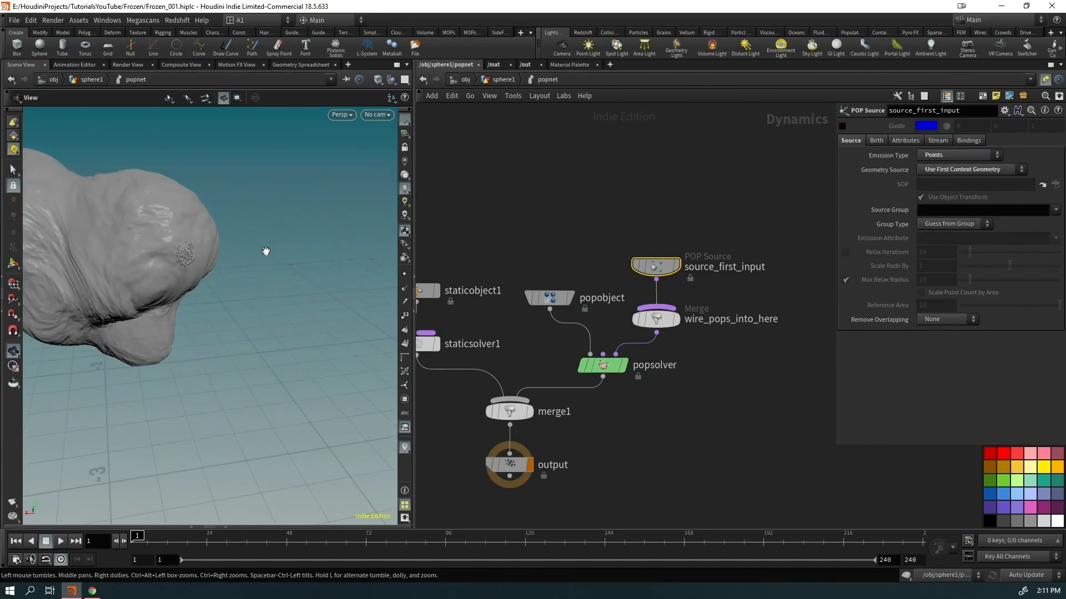
key(Up)
drag(178, 281, 251, 227)
right_drag(252, 227, 273, 240)
key(ctrl+Up)
Try All Points emission and review the playback around the rock
click(943, 155)
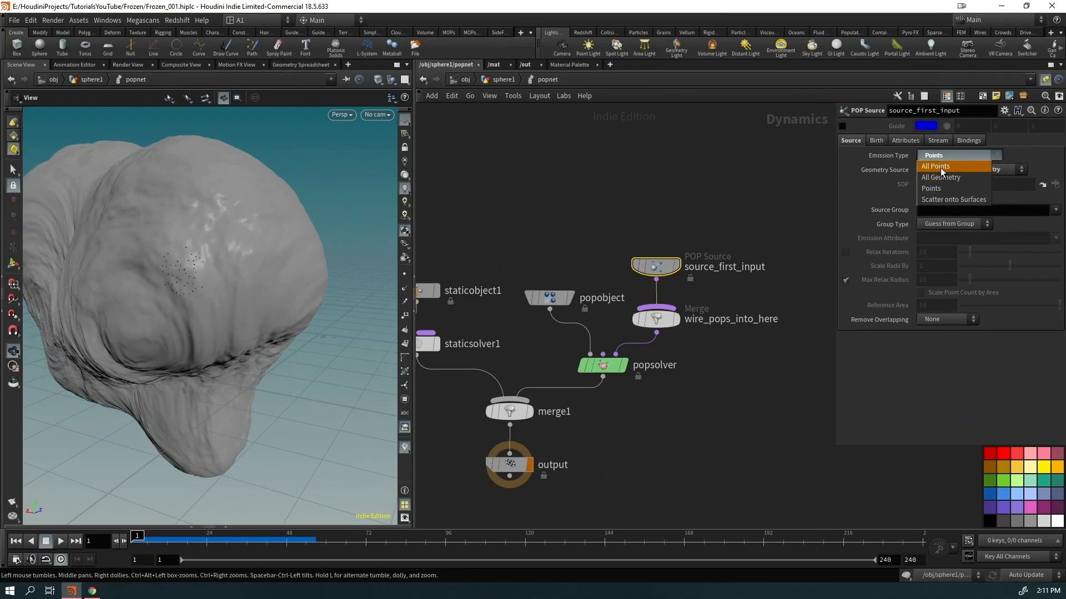
click(943, 170)
key(Up)
right_drag(186, 269, 332, 213)
drag(224, 238, 181, 252)
right_drag(181, 252, 31, 369)
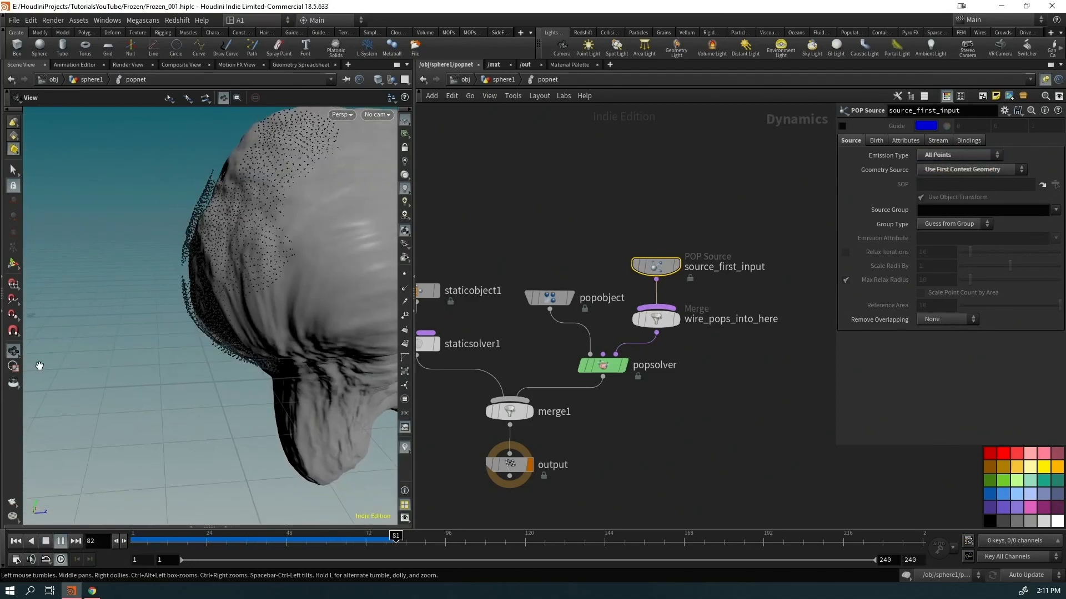
drag(31, 368, 299, 288)
key(Up)
key(ctrl+Up)
Switch emission back to Points and set Const. Birth Rate to 5
click(961, 155)
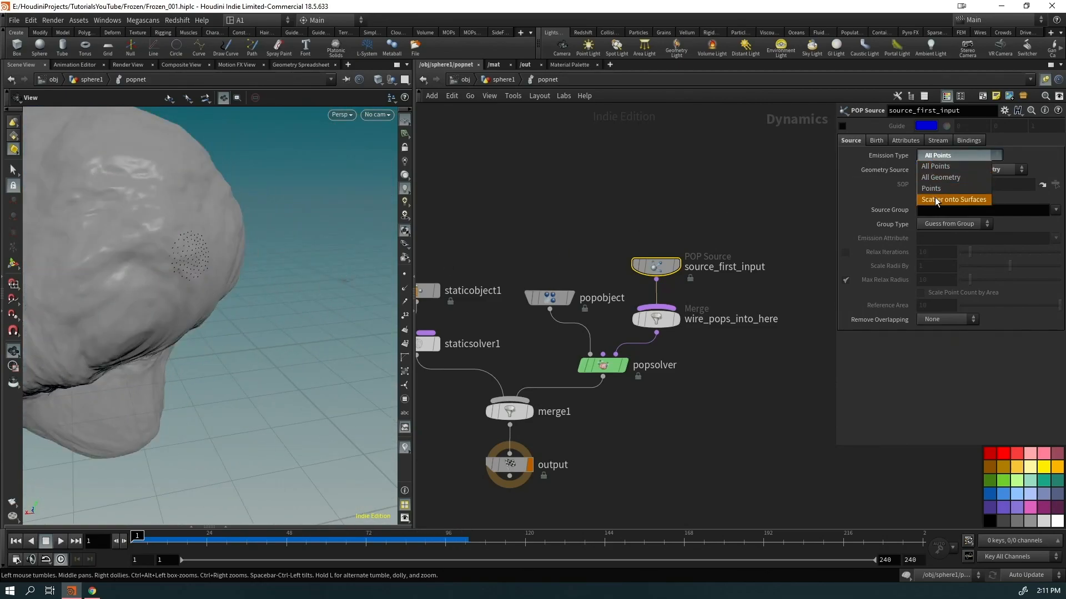
click(944, 190)
click(870, 140)
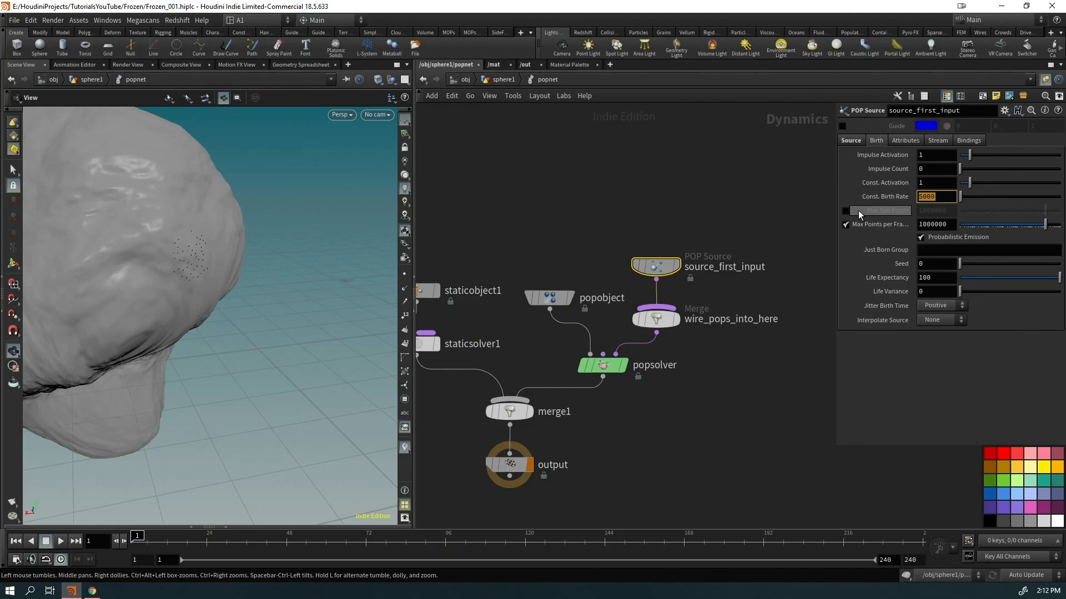
text(5)
key(Return)
Play the sparse emission, orbiting around the head, then select staticobject1
drag(252, 219, 207, 289)
key(Up)
drag(290, 303, 375, 325)
drag(297, 318, 335, 333)
key(Up)
middle_drag(510, 354, 588, 340)
drag(504, 234, 453, 290)
Hide staticobject1's geometry and briefly inspect its collision guide volume
click(925, 264)
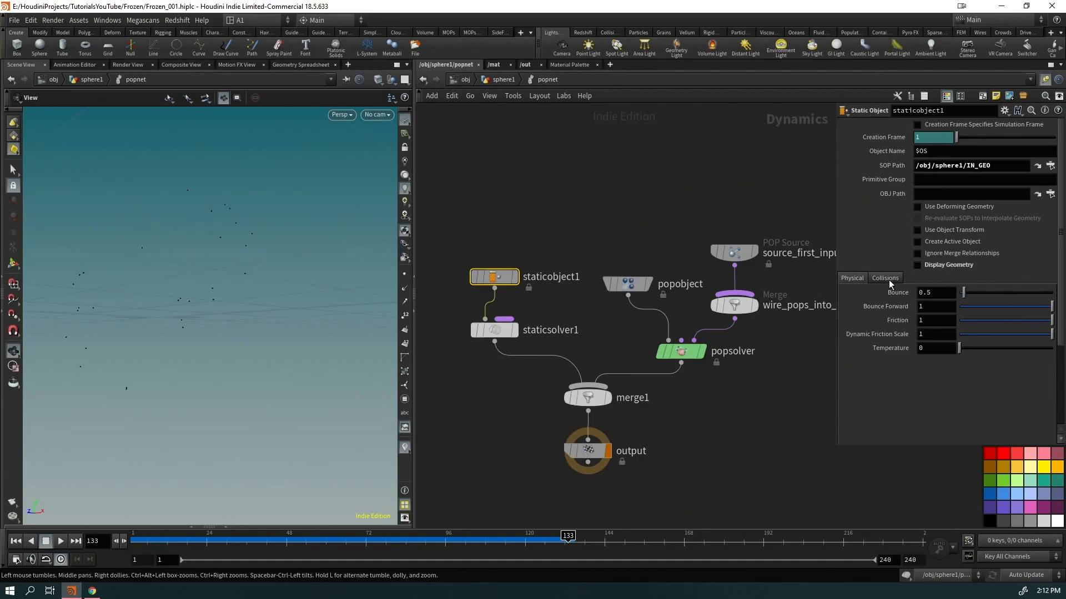
click(885, 278)
click(849, 336)
drag(148, 290, 232, 317)
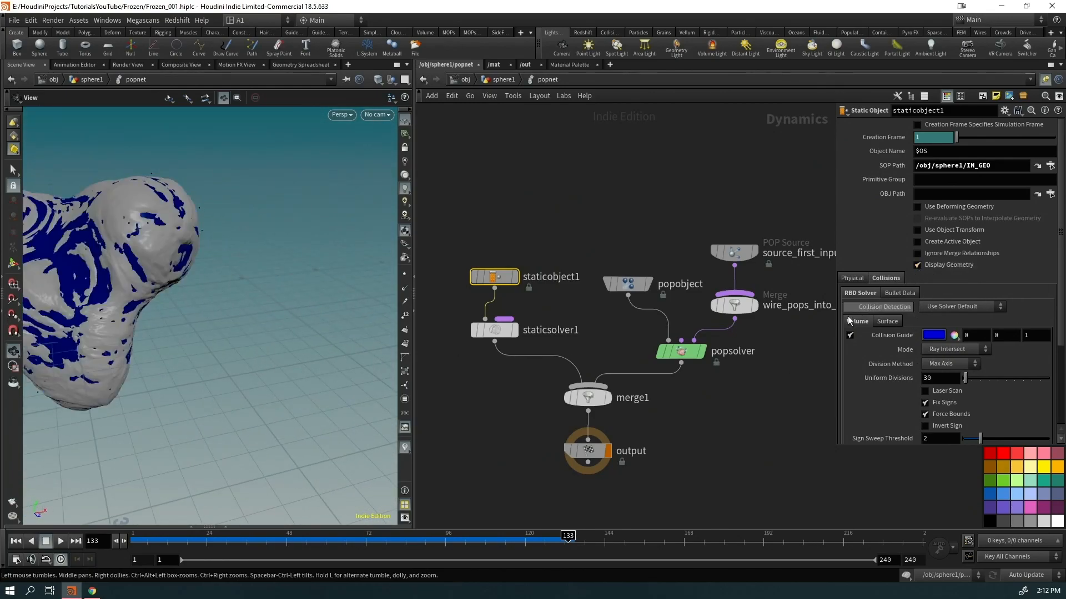
click(849, 335)
Replay from frame 1, go up to sphere1, and display the popnet output
key(ctrl+Up)
drag(209, 288, 293, 257)
key(Up)
click(496, 81)
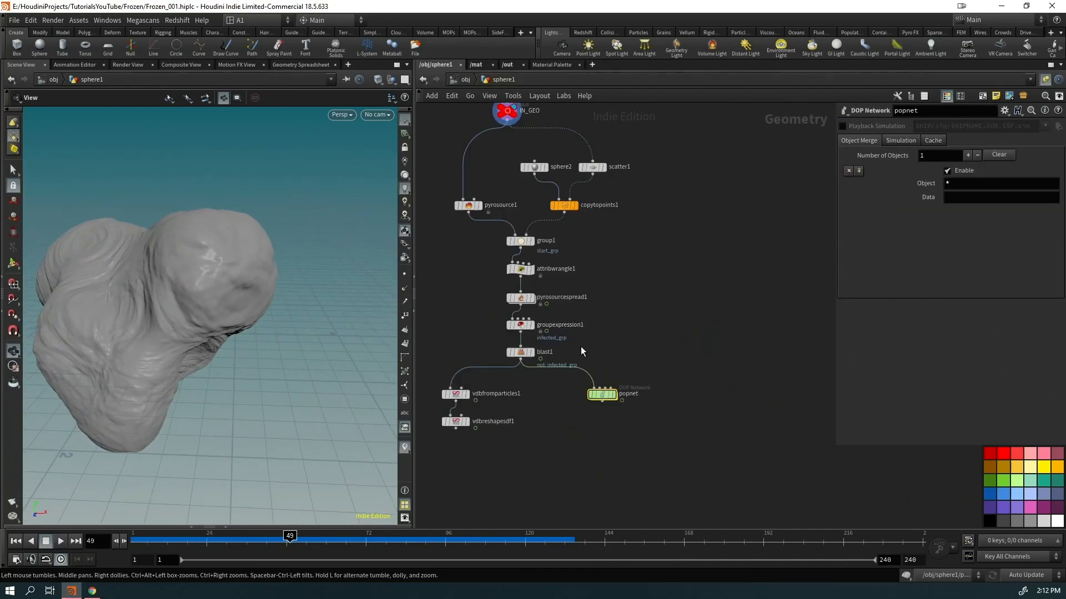
click(658, 401)
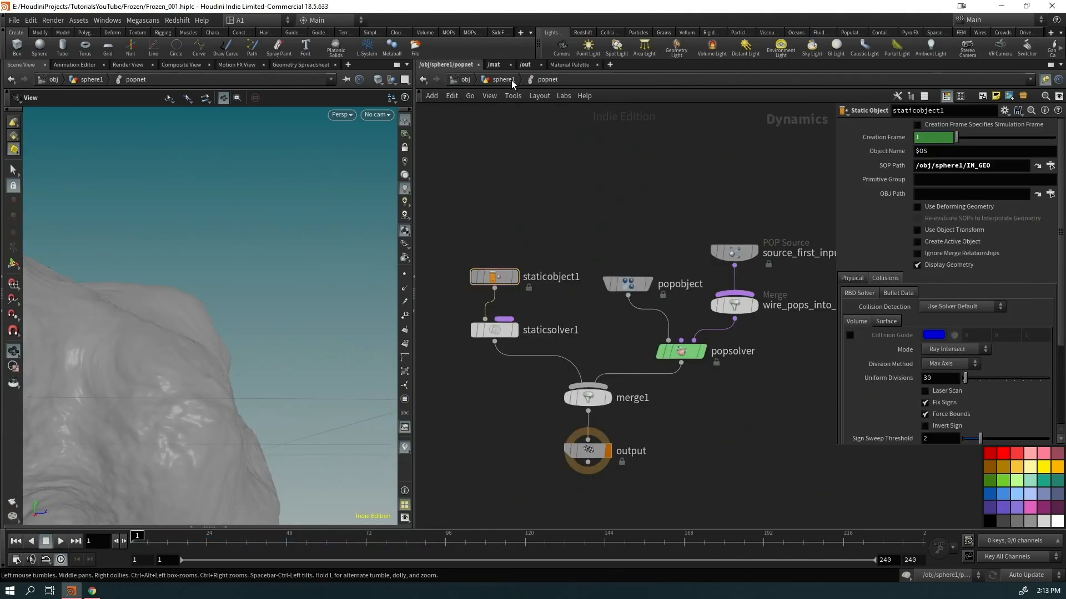
Add an Attribute Delete after blast1 with * in the attribute fields
click(503, 80)
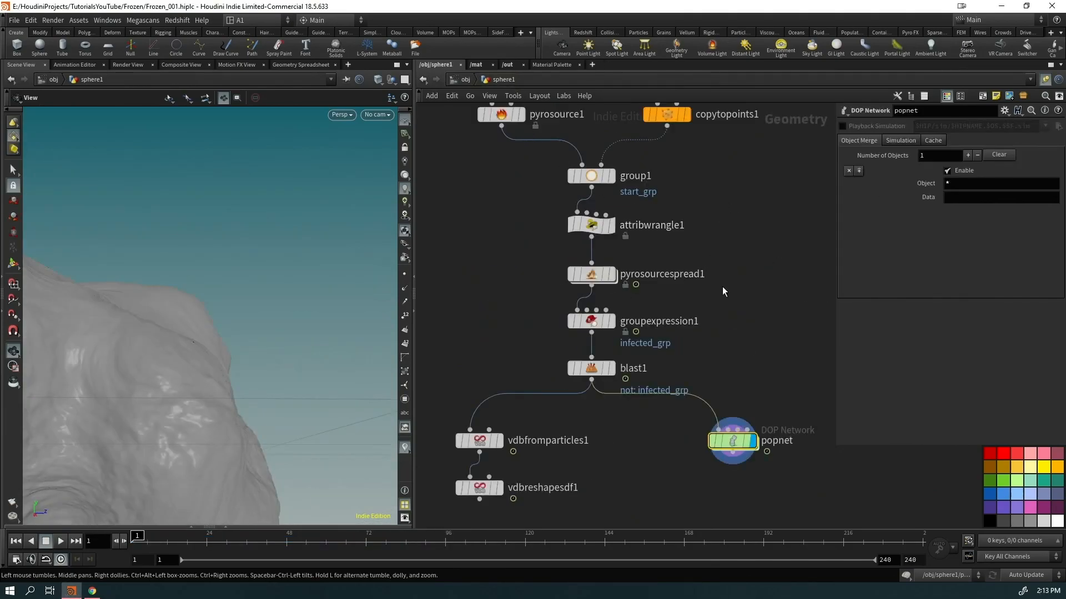
key(Tab)
text(a)
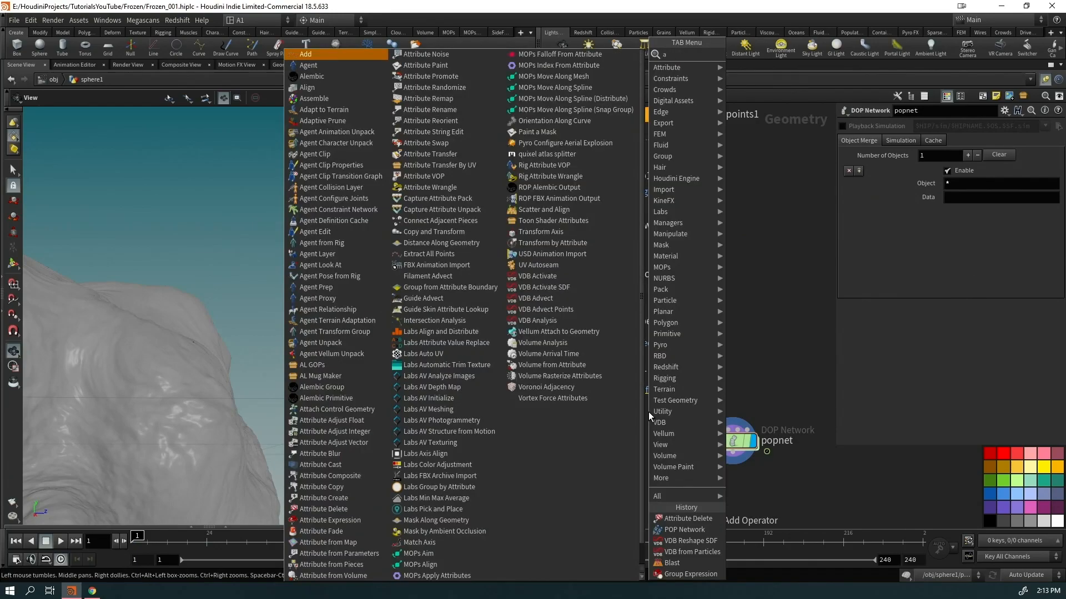
text(ttribd)
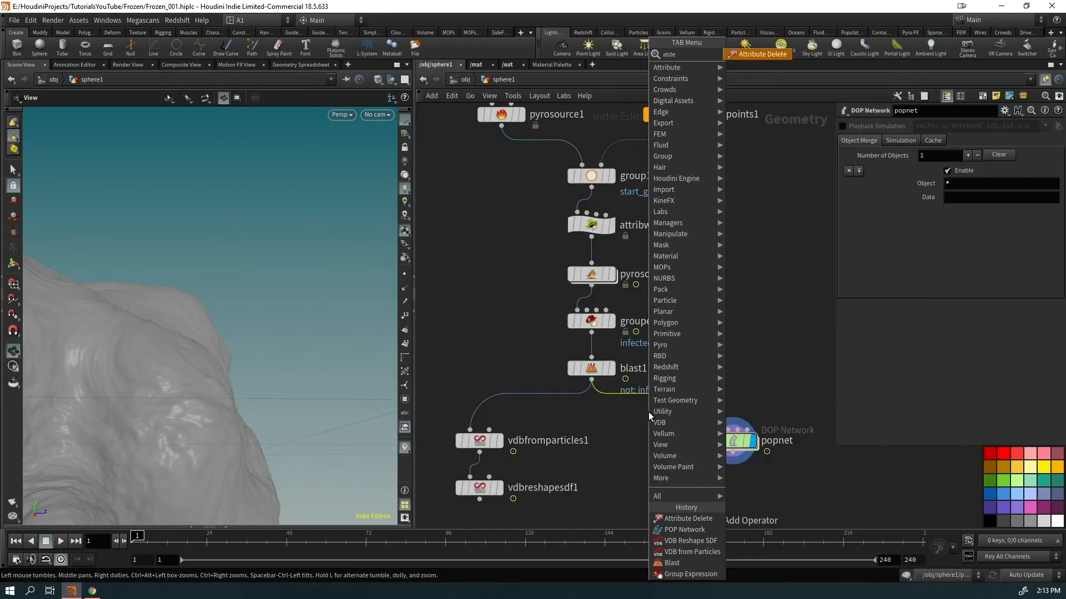
key(Return)
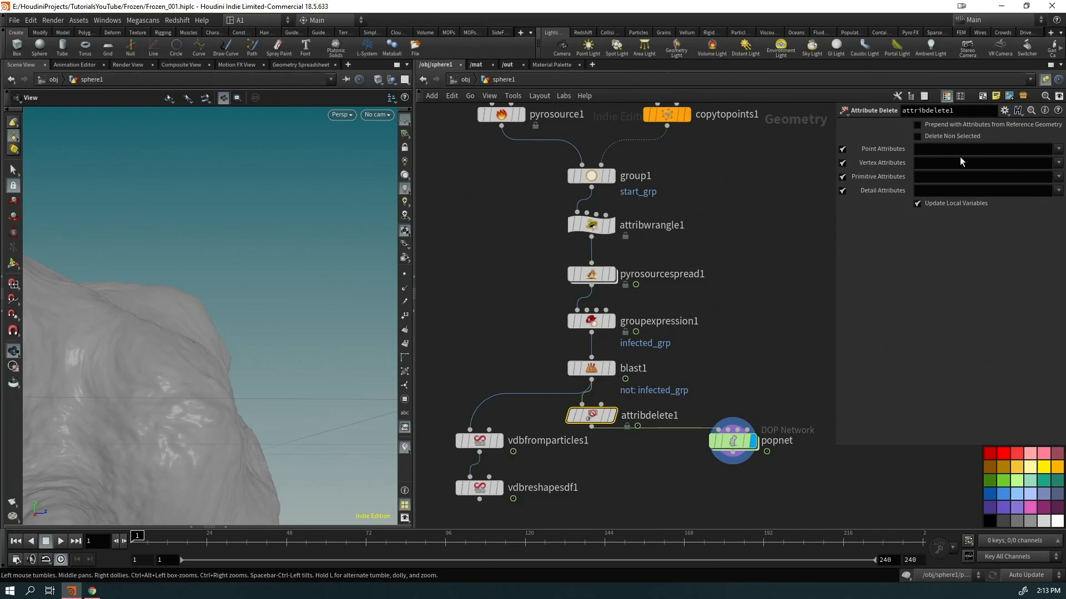
text(*)
click(918, 166)
click(929, 178)
Place attribdelete1 between blast1 and popnet and play the simulation around the rock
drag(730, 445, 719, 477)
drag(587, 418, 727, 444)
drag(732, 486, 731, 481)
middle_drag(223, 410, 312, 342)
right_drag(312, 343, 191, 367)
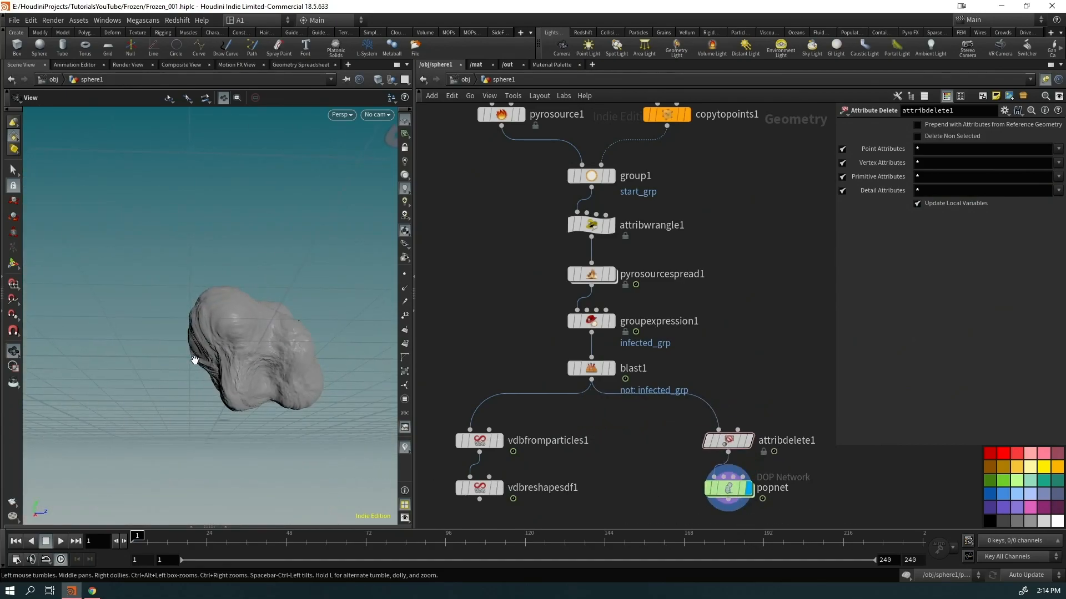
drag(190, 366, 190, 382)
key(Up)
drag(281, 328, 356, 311)
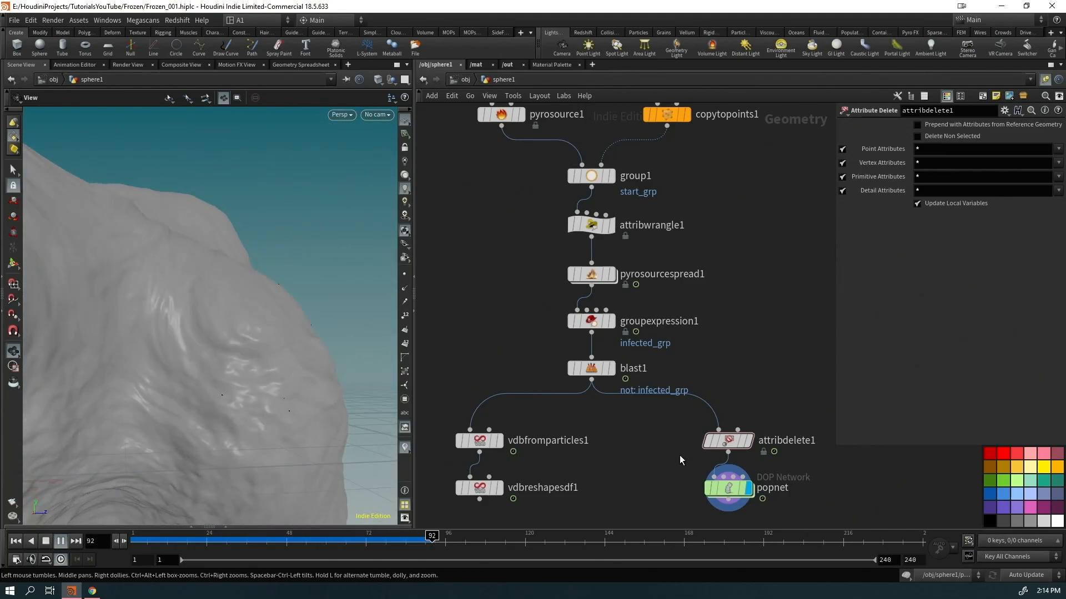
Inside popnet, move the particle source to the top and insert a POP Wrangle below it
double_click(722, 482)
drag(732, 250, 734, 131)
key(Tab)
text(popwrangle)
key(Return)
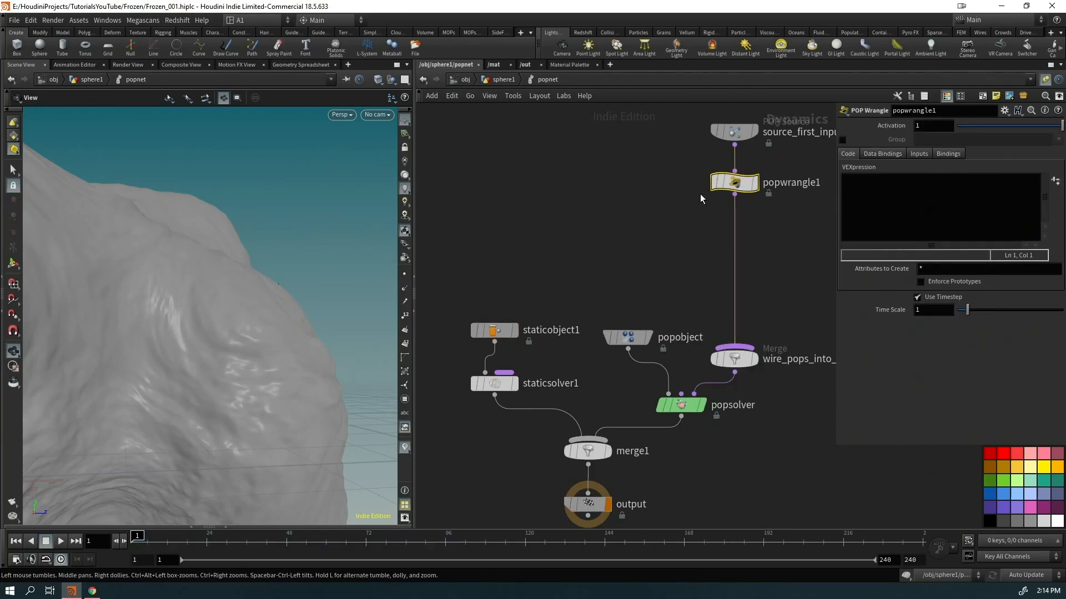
click(854, 199)
text(v@)
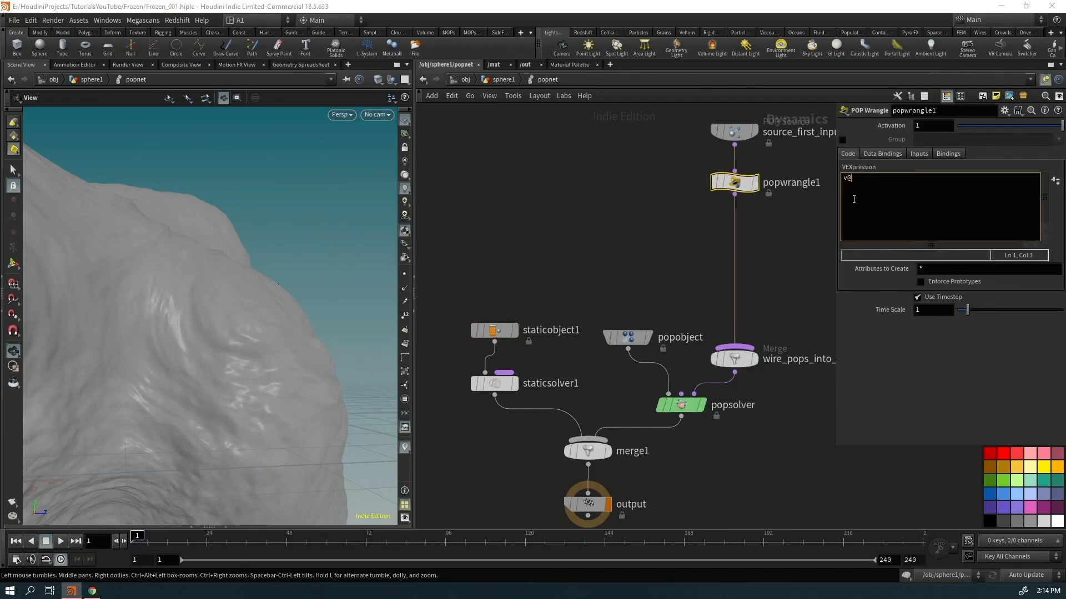
text(v.y = rand)
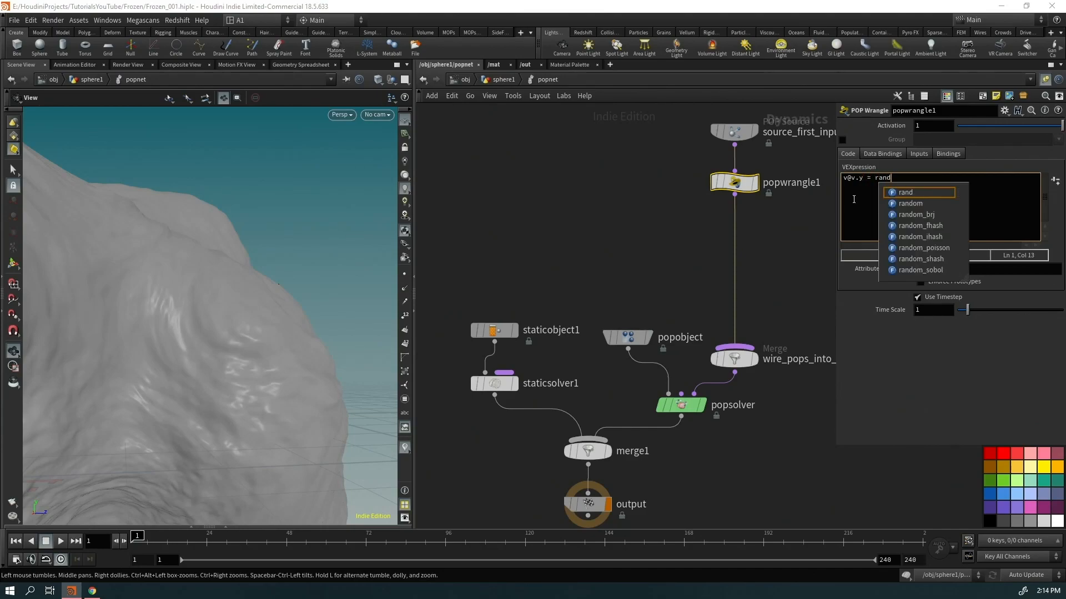
text(()@)
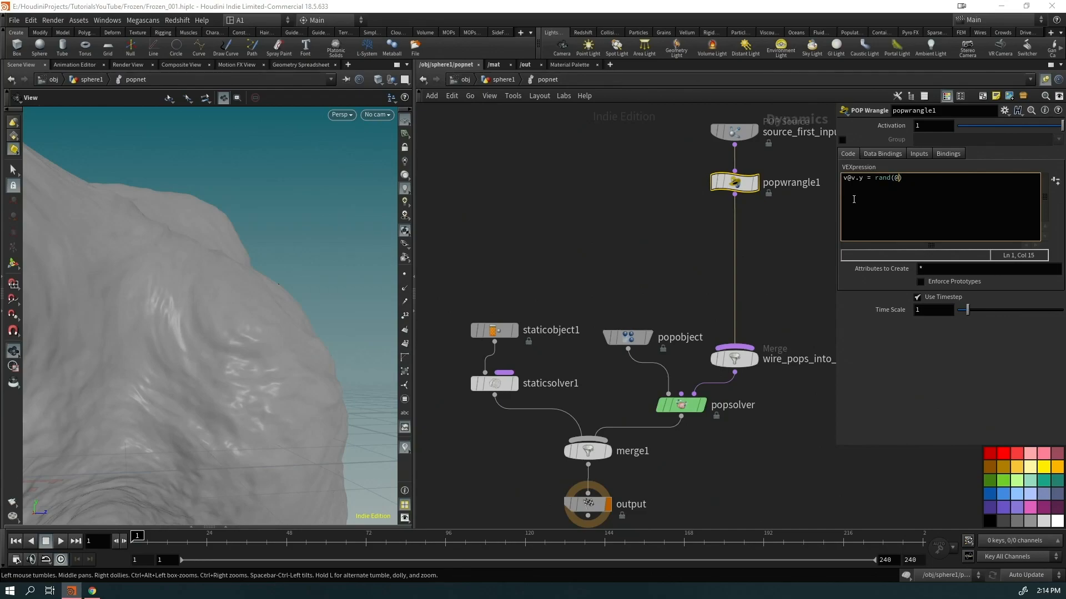
text(ptnum)
click(564, 262)
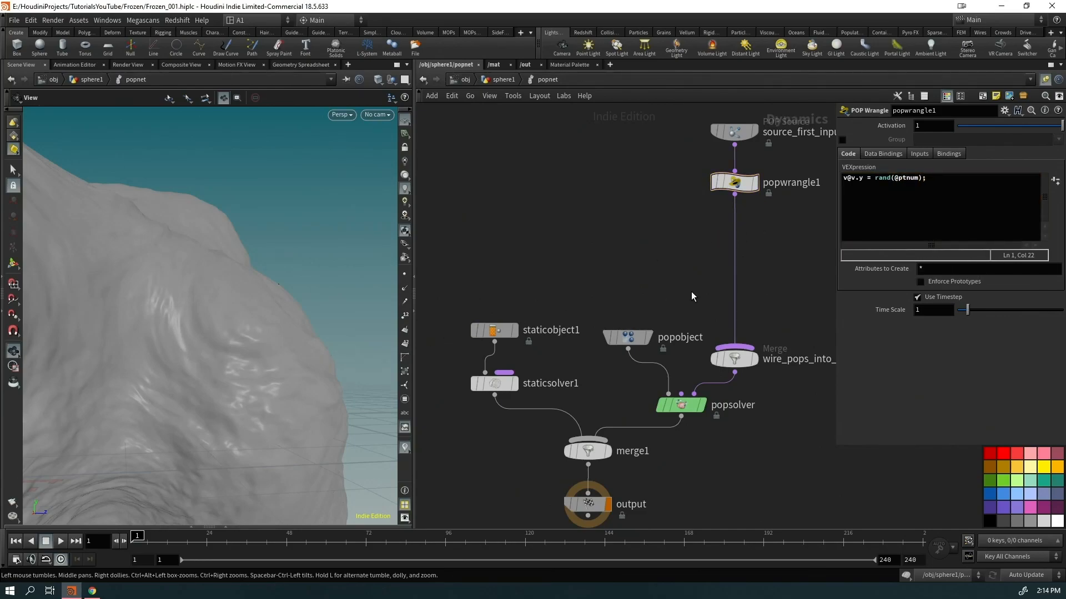
click(504, 79)
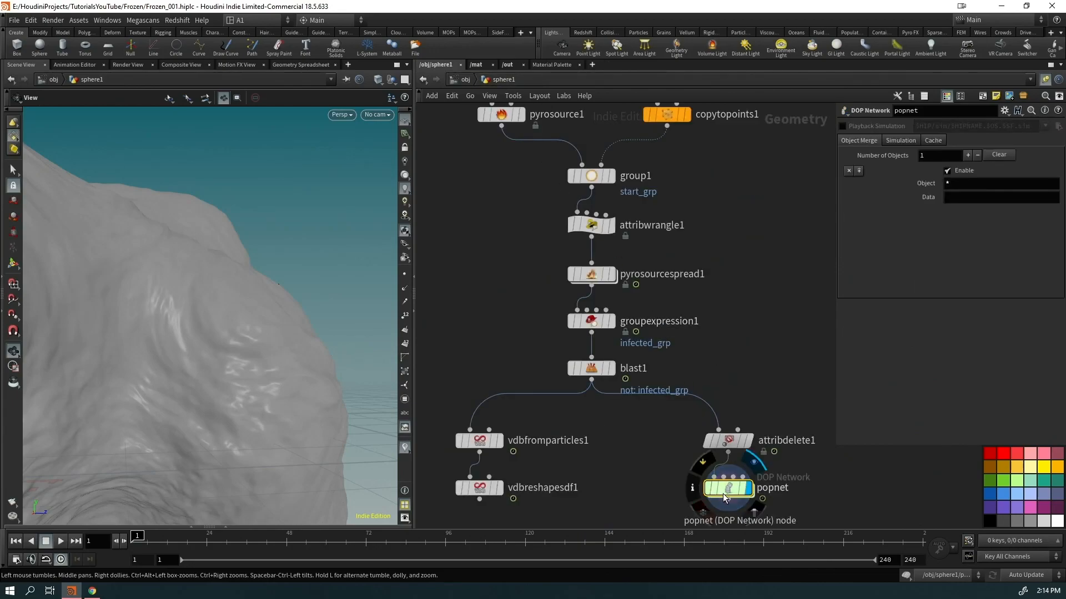
click(692, 488)
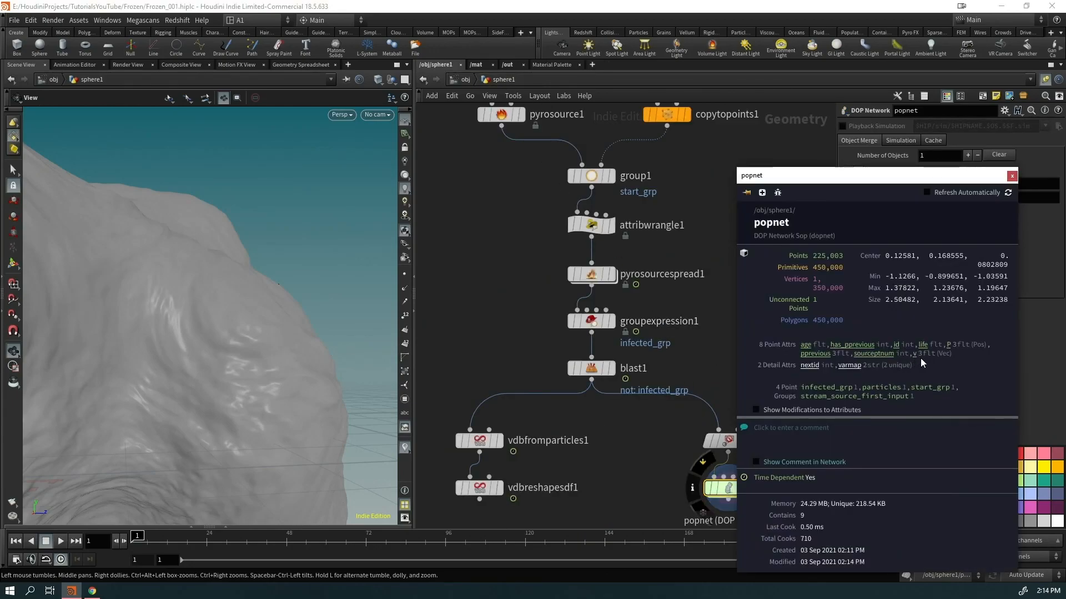
Close the info window and watch the particles rise from the rock during playback
click(1011, 175)
scroll(132, 294, down, 5)
drag(132, 294, 403, 328)
scroll(249, 248, up, 5)
drag(266, 245, 269, 226)
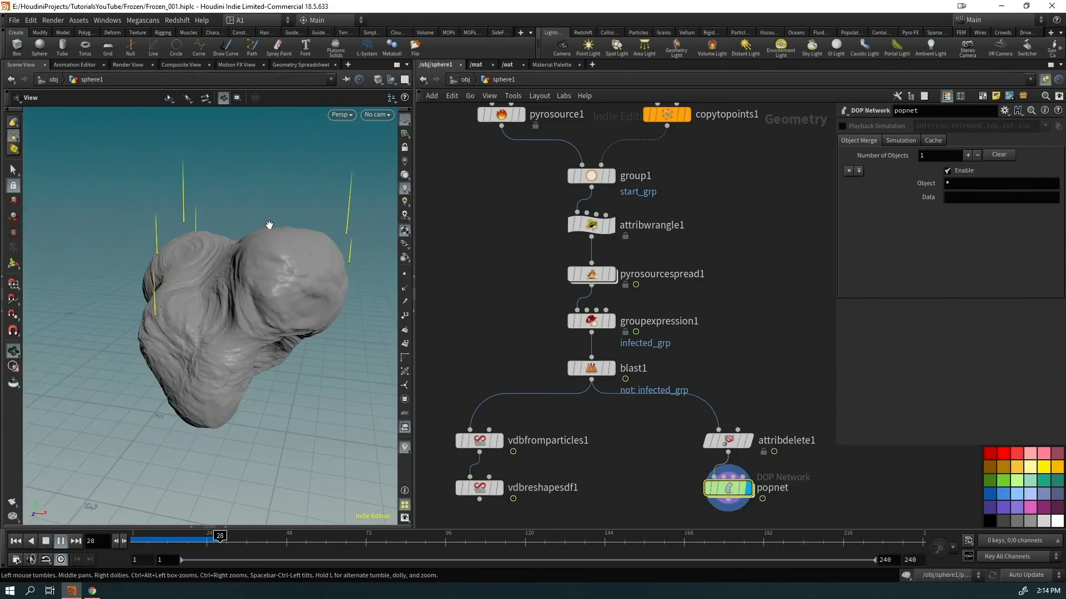
middle_drag(269, 226, 219, 345)
drag(219, 344, 217, 330)
scroll(283, 372, down, 5)
drag(231, 372, 419, 347)
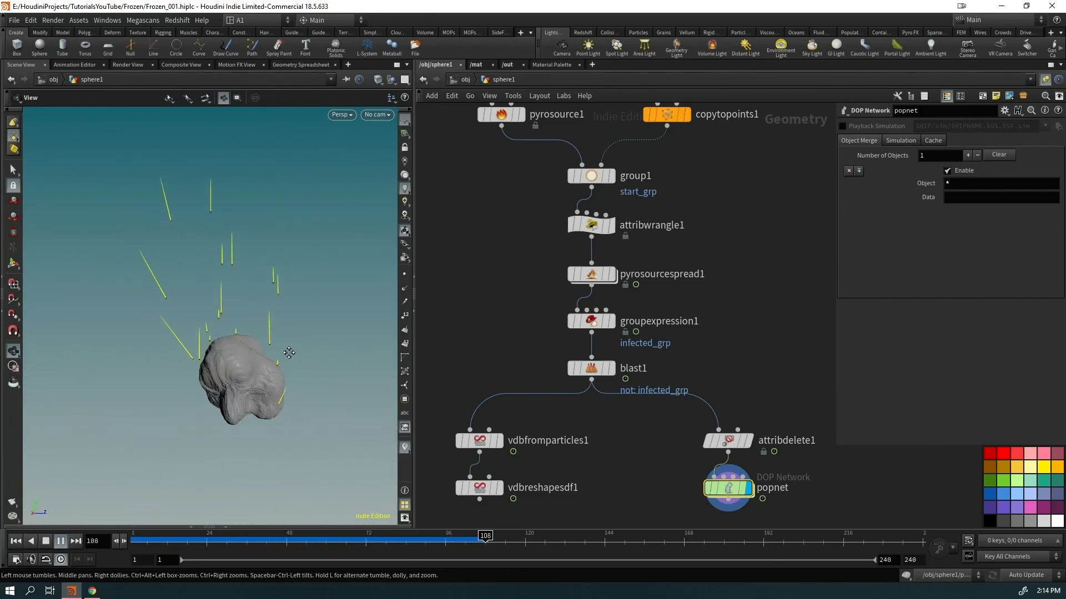
middle_drag(288, 355, 205, 405)
drag(205, 405, 132, 413)
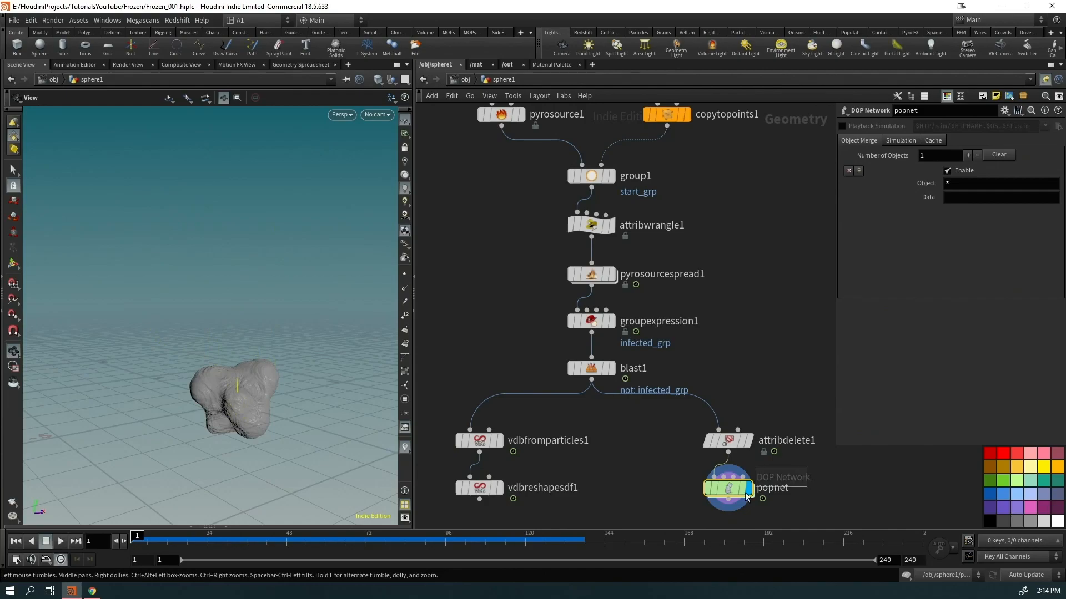
key(Return)
click(924, 178)
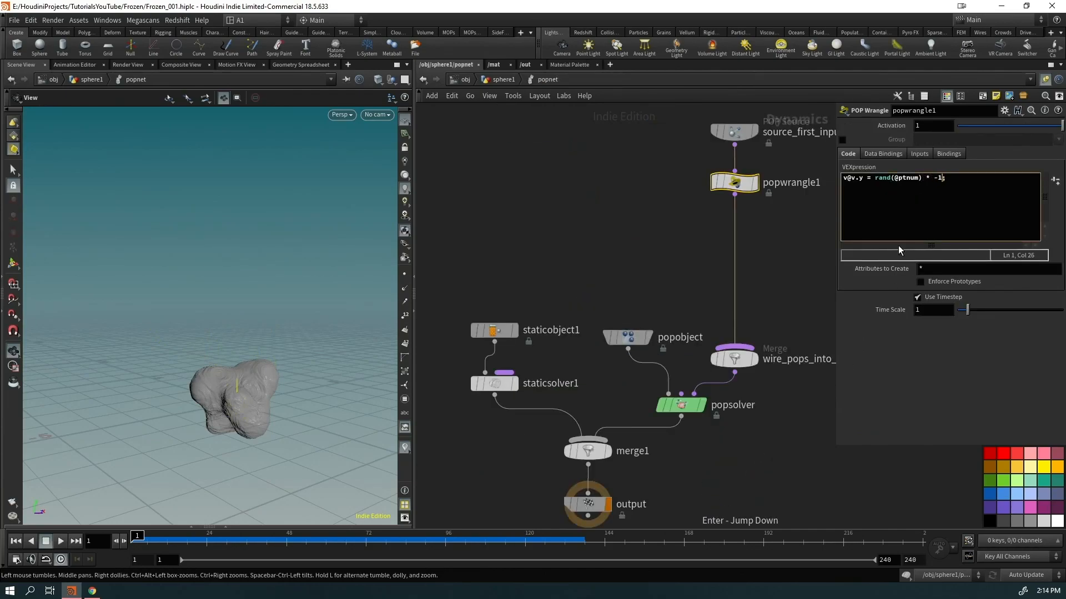
click(612, 240)
drag(227, 400, 155, 369)
key(Up)
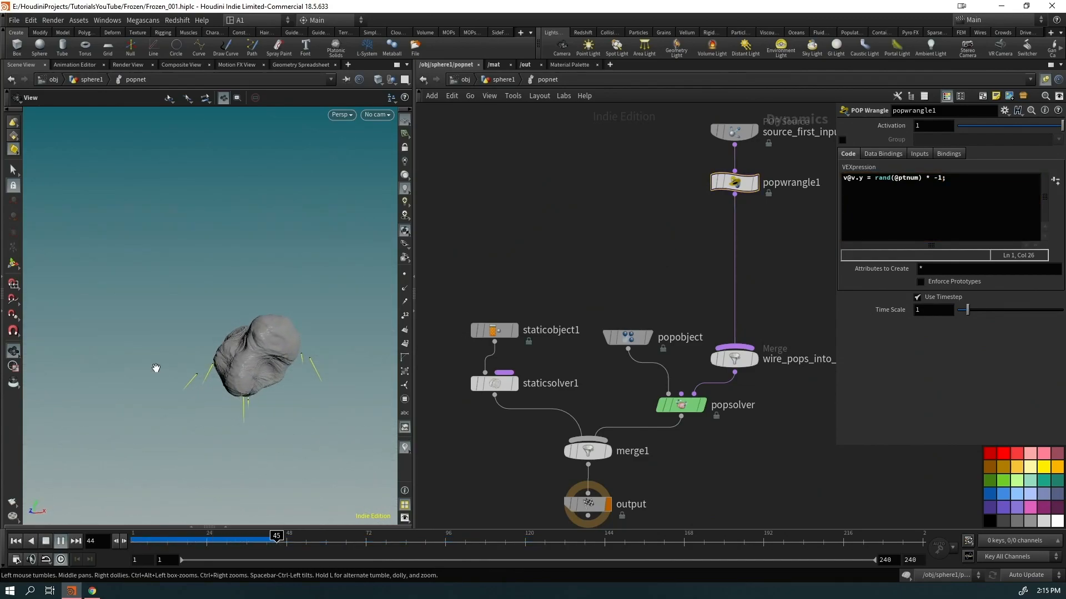
drag(195, 404, 381, 421)
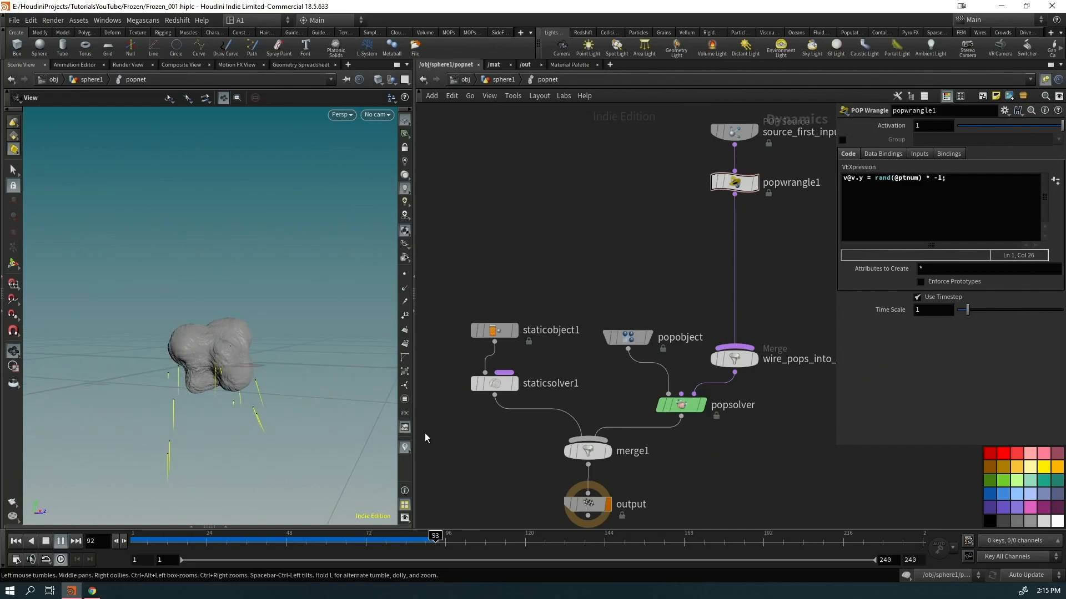
key(ctrl+Up)
Move the output node below merge1 to make room for a new node
middle_drag(705, 505, 697, 386)
drag(578, 387, 587, 450)
key(Tab)
mouse_move(564, 401)
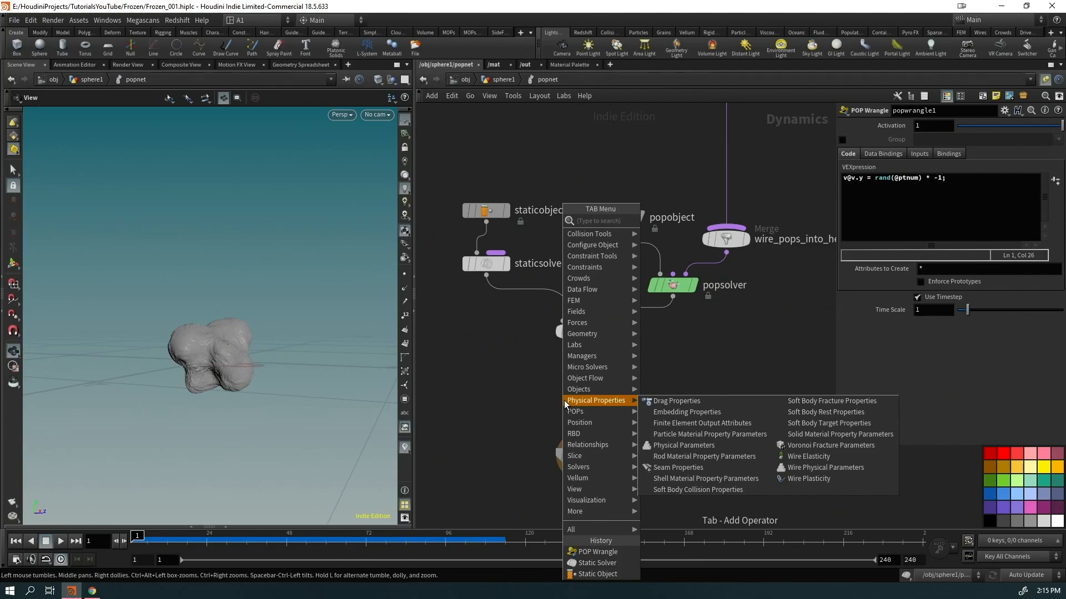
Insert a Gravity Force between merge1 and output, preview it, and save the scene
text(grav)
key(Return)
click(564, 401)
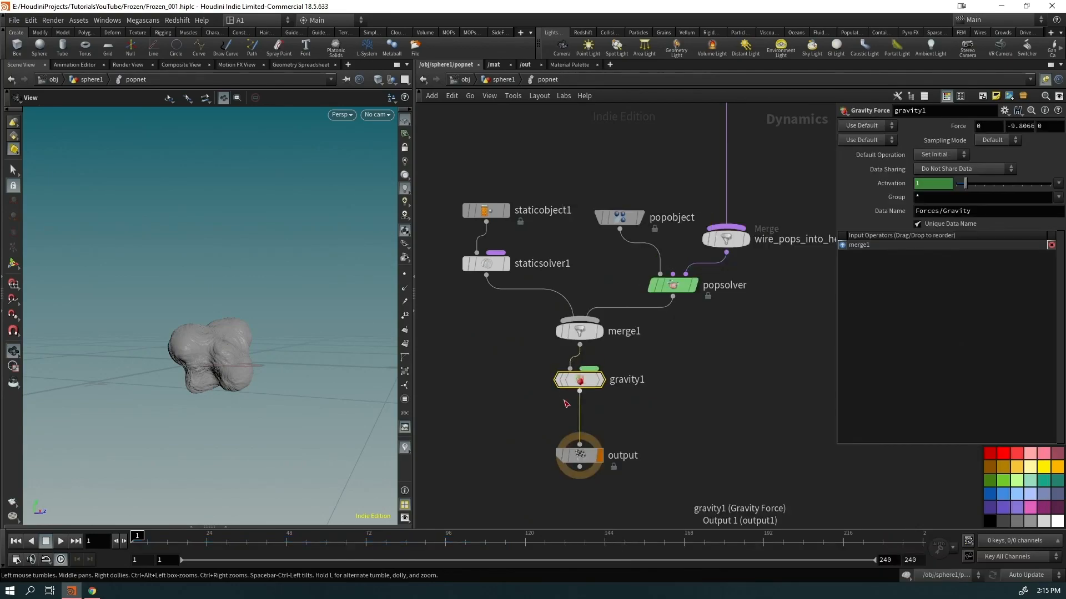
key(Up)
drag(231, 412, 161, 378)
key(ctrl+Up)
middle_drag(785, 150, 699, 355)
drag(703, 316, 630, 261)
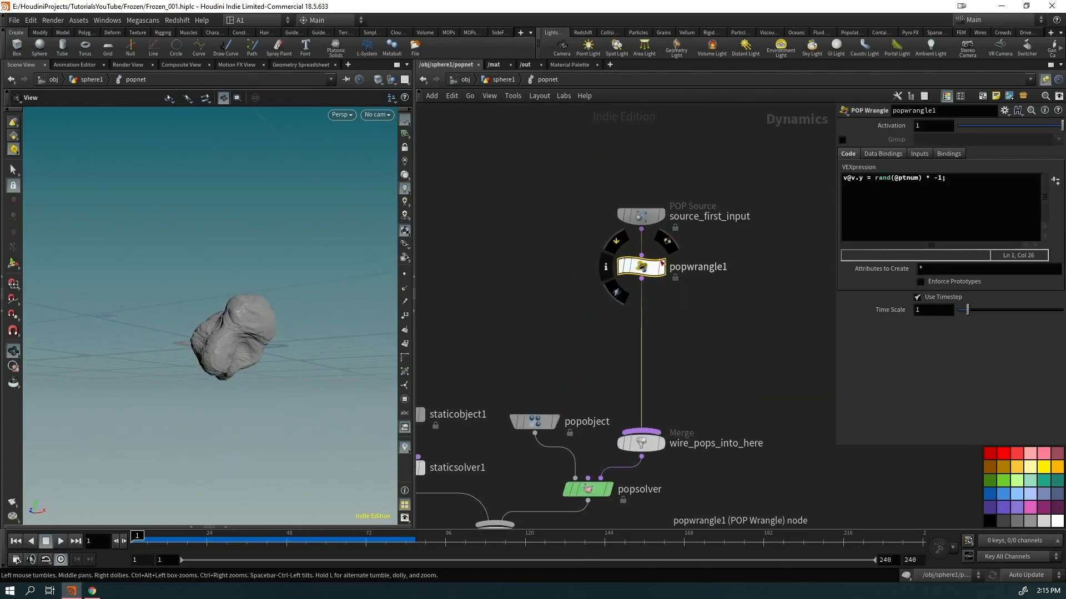
key(ctrl+s)
Add a v@v = 0; line above the velocity code in popwrangle1 and replay the sim
click(875, 180)
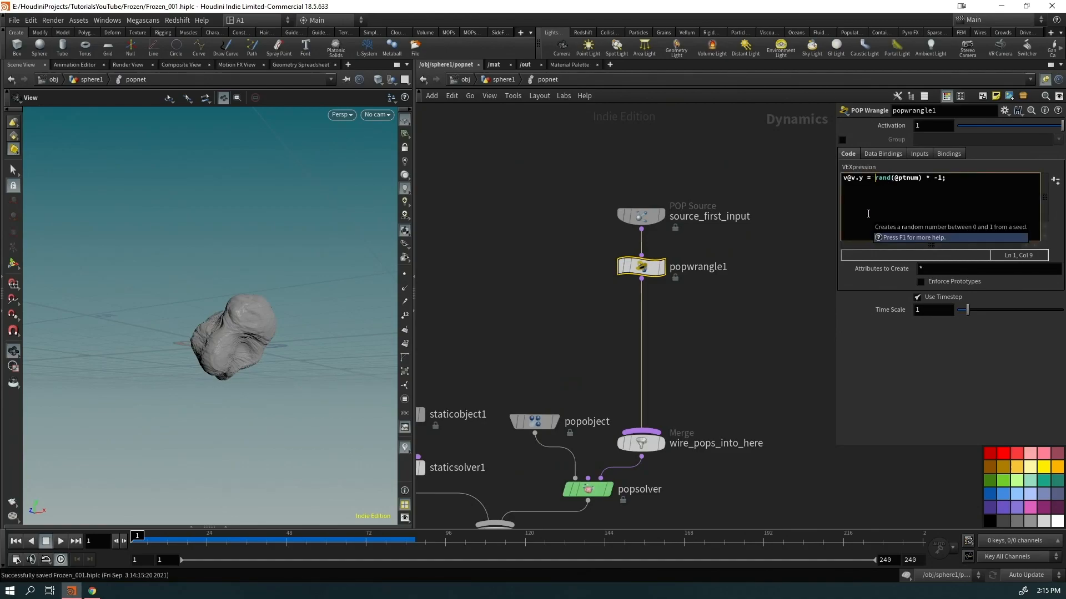
key(Return)
text(v@v = 0;)
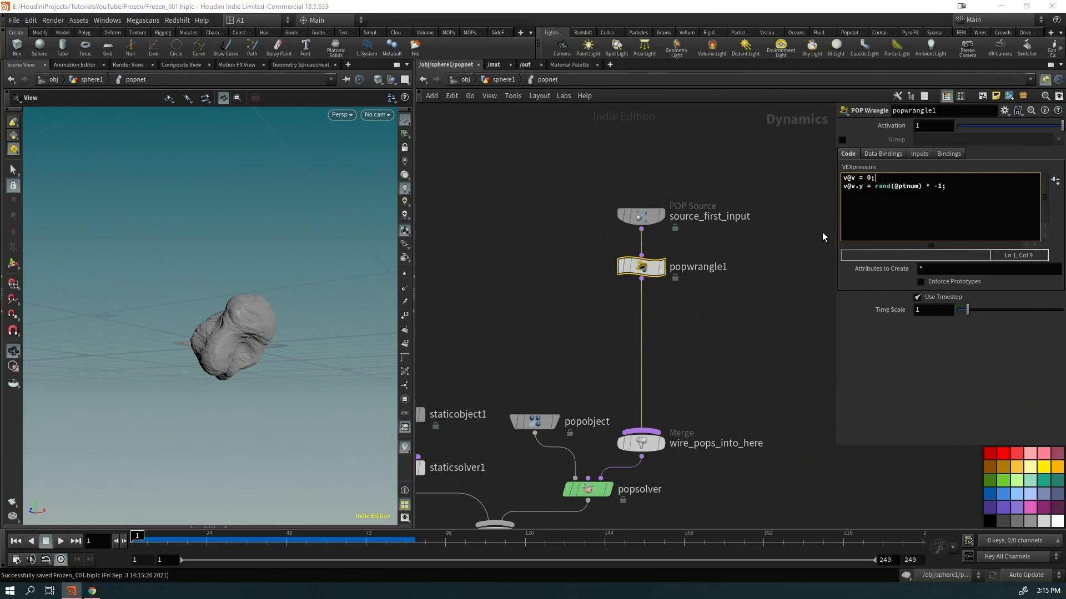
click(628, 358)
key(Up)
mouse_move(257, 359)
mouse_down()
mouse_move(269, 393)
mouse_move(300, 387)
mouse_move(257, 397)
mouse_move(305, 400)
mouse_move(283, 316)
mouse_move(199, 367)
mouse_move(243, 367)
mouse_up()
key(ctrl+Up)
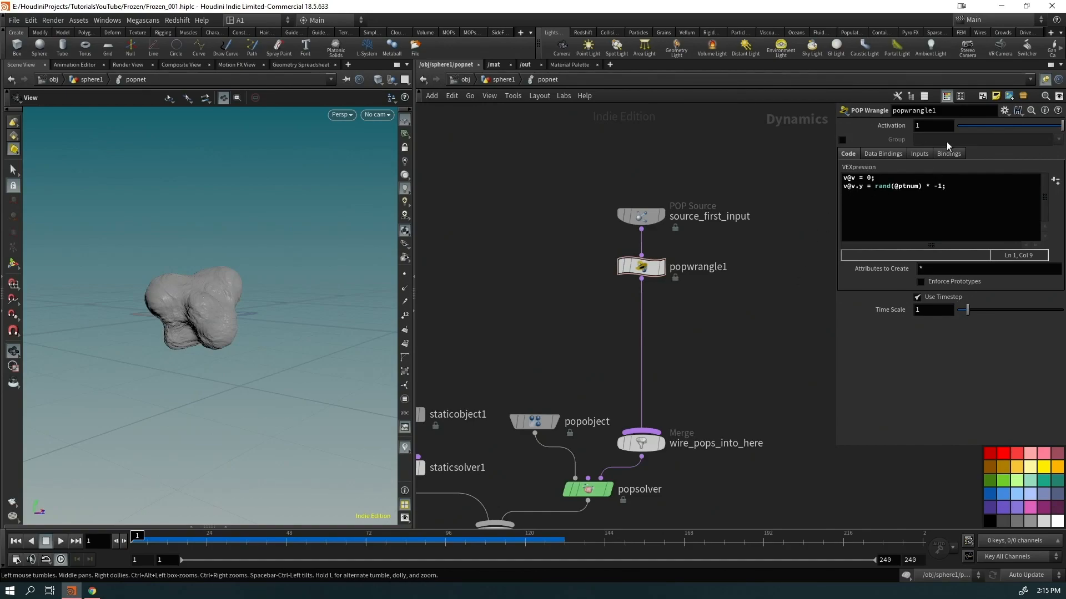
drag(329, 269, 248, 333)
key(Up)
key(ctrl+Up)
click(875, 186)
text(fit01()
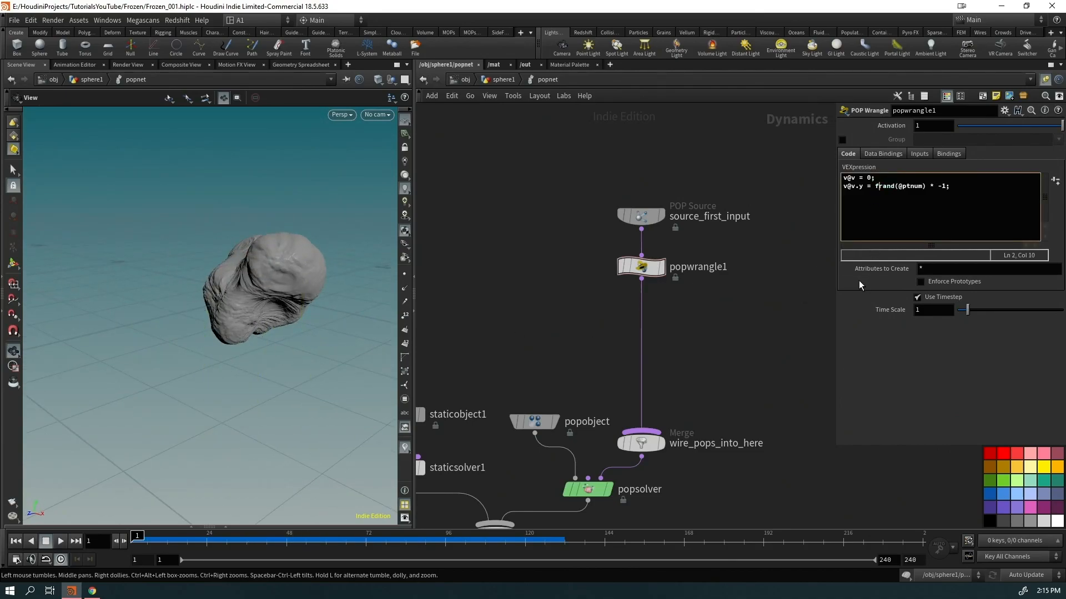
key(BackSpace)
text(()
key(Right)
key(Right)
key(Right)
key(Right)
key(Right)
key(Right)
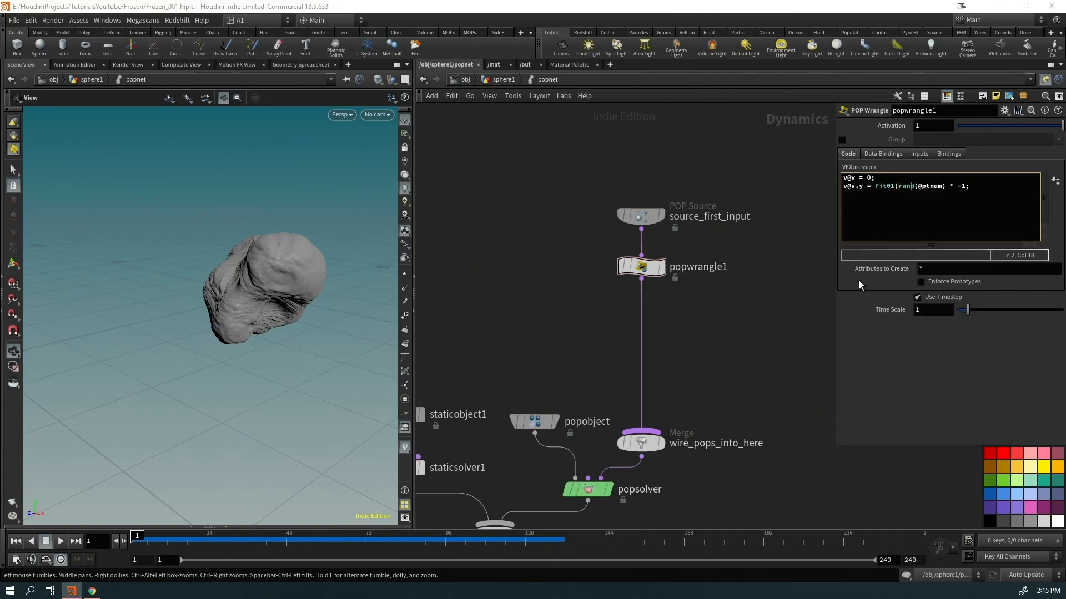
key(Right)
key(Right)
key(Right)
text(,01)
key(BackSpace)
text(.1,)
text())
middle_drag(572, 398, 603, 213)
mouse_move(531, 398)
click(494, 374)
key(Up)
mouse_move(204, 349)
mouse_down()
mouse_move(269, 323)
mouse_move(204, 361)
mouse_up()
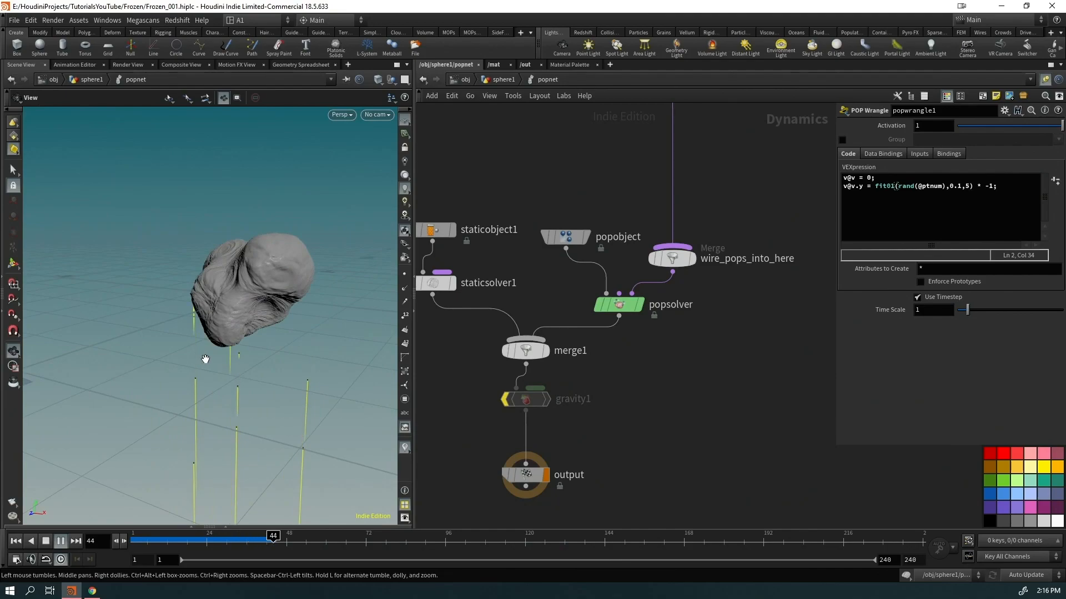
right_drag(205, 362, 143, 453)
drag(144, 453, 252, 399)
key(ctrl+Up)
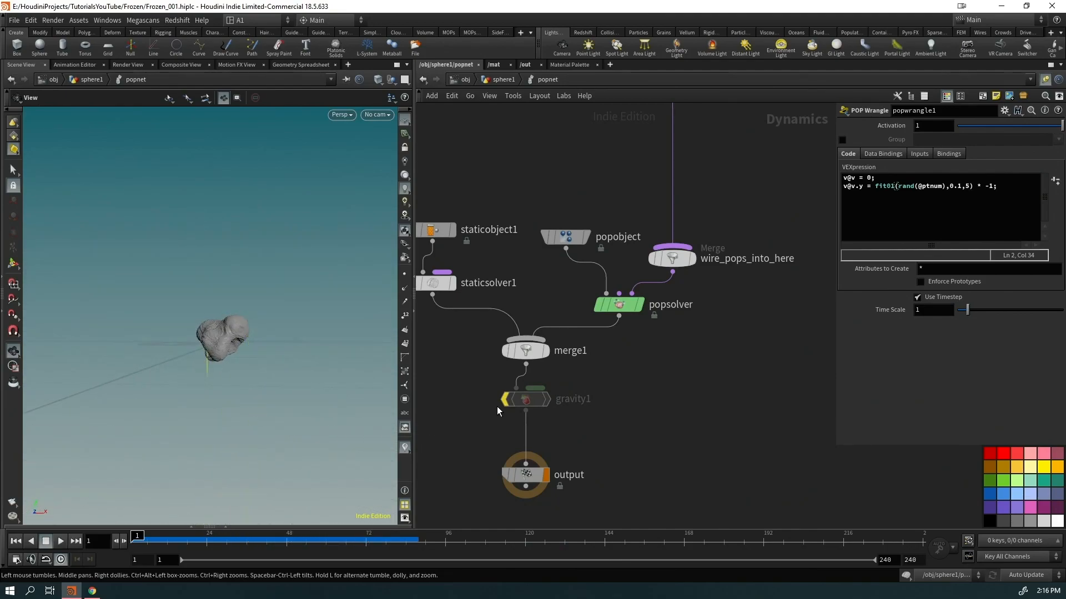
Re-enable gravity to compare the particle streaks, then bypass it again
click(506, 380)
key(Up)
mouse_move(245, 416)
mouse_down()
mouse_move(218, 357)
mouse_move(189, 375)
mouse_up()
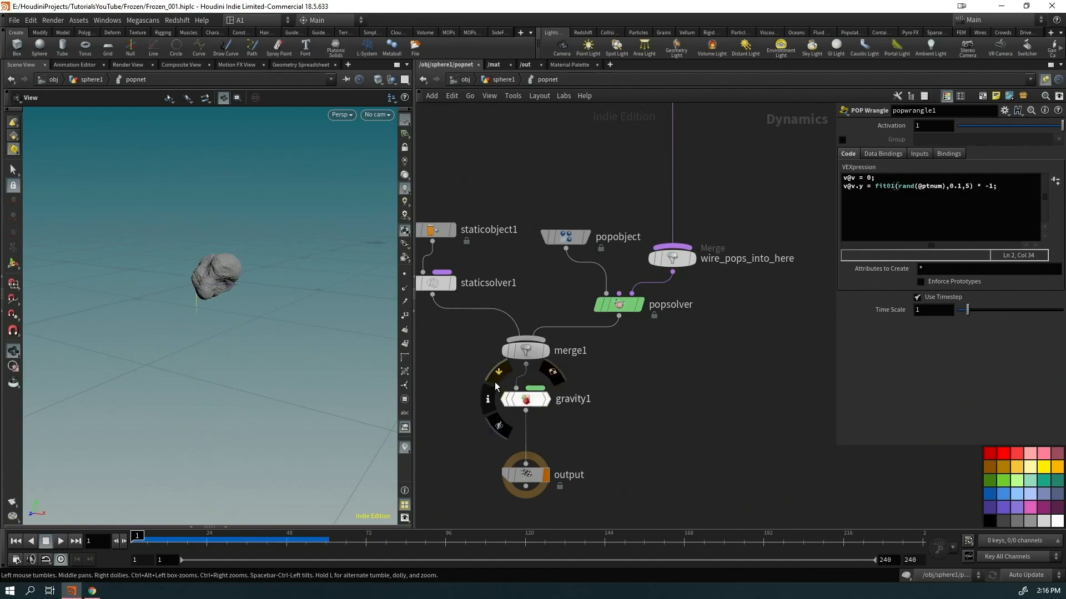
click(506, 380)
key(ctrl+Up)
Back inside popnet, add a POP Drag after popwrangle1 with Air Resistance 100
key(u)
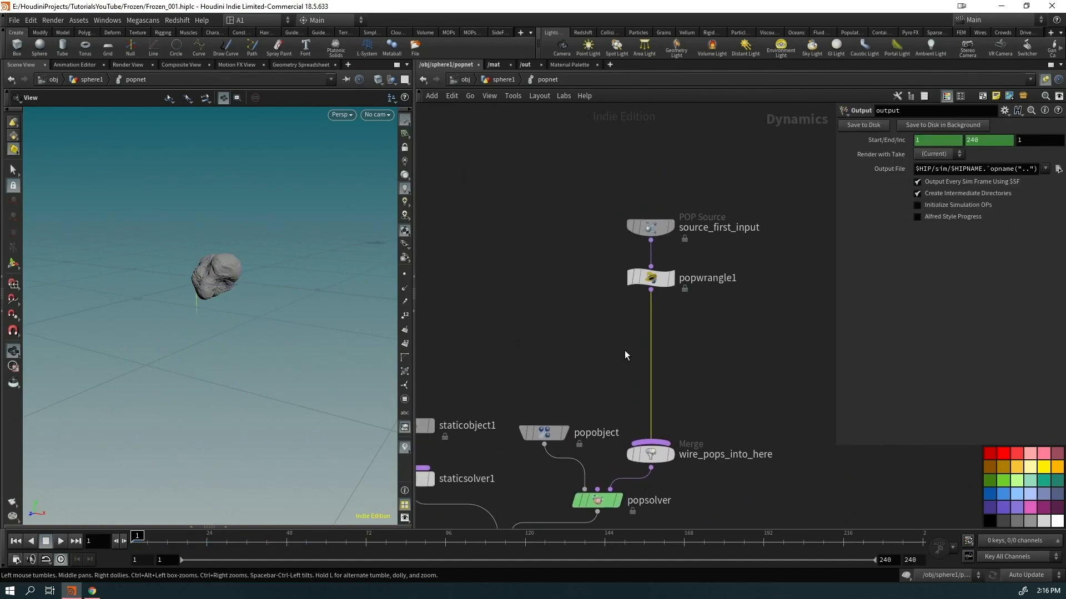
middle_drag(536, 478, 670, 249)
scroll(661, 283, down, 4)
middle_drag(661, 391, 575, 133)
middle_drag(681, 428, 655, 235)
double_click(657, 393)
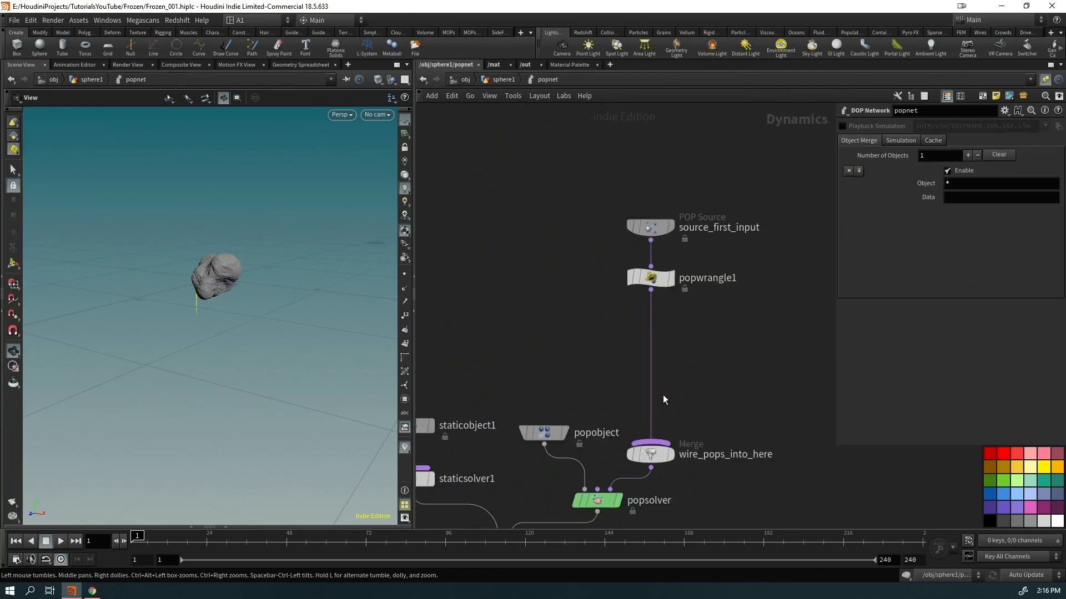
key(Tab)
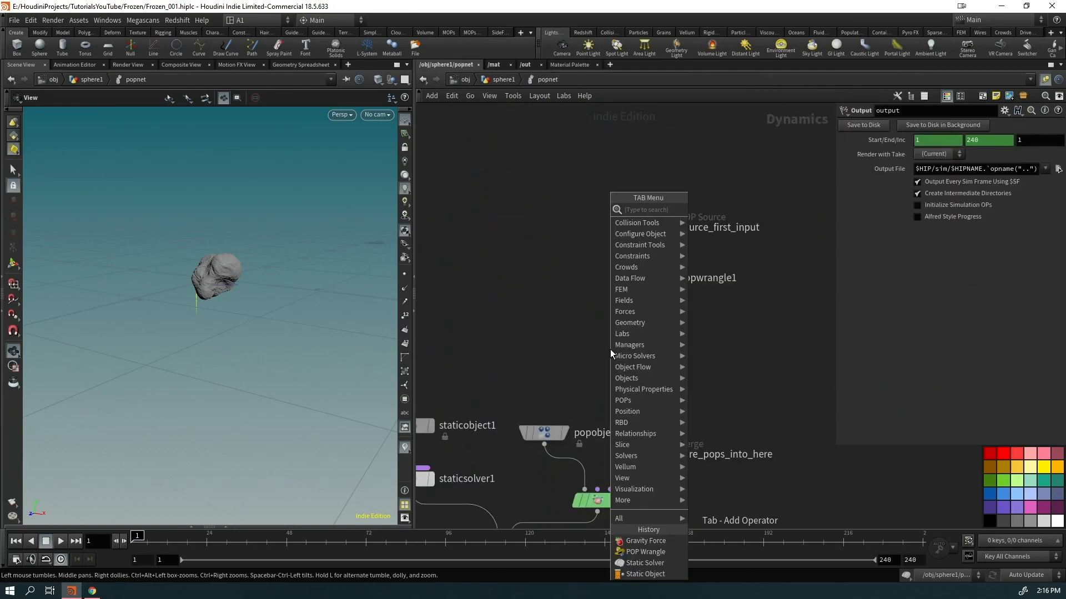
text(pdra)
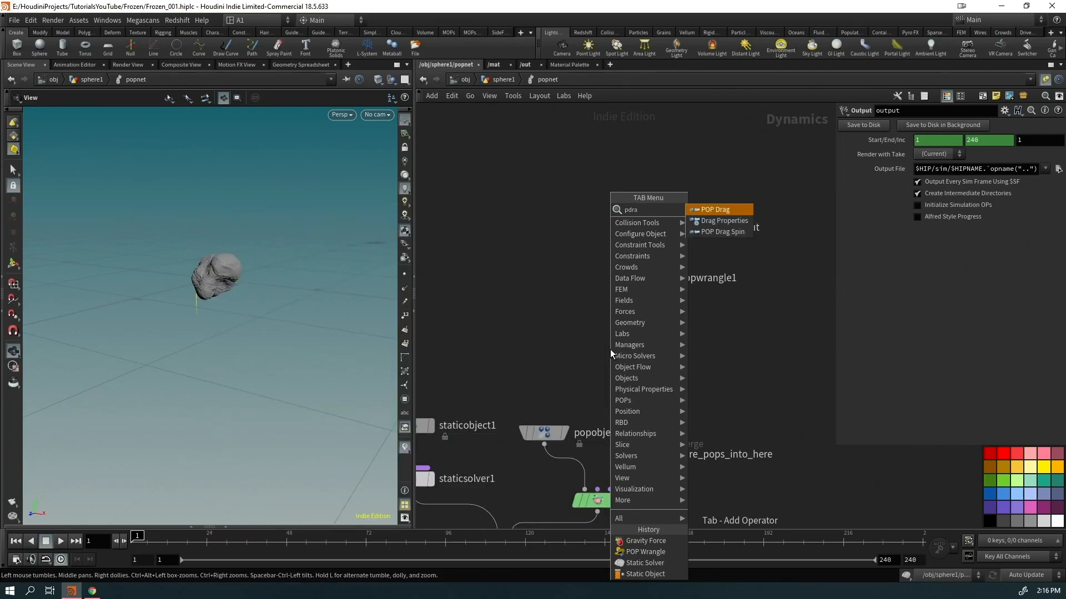
key(Return)
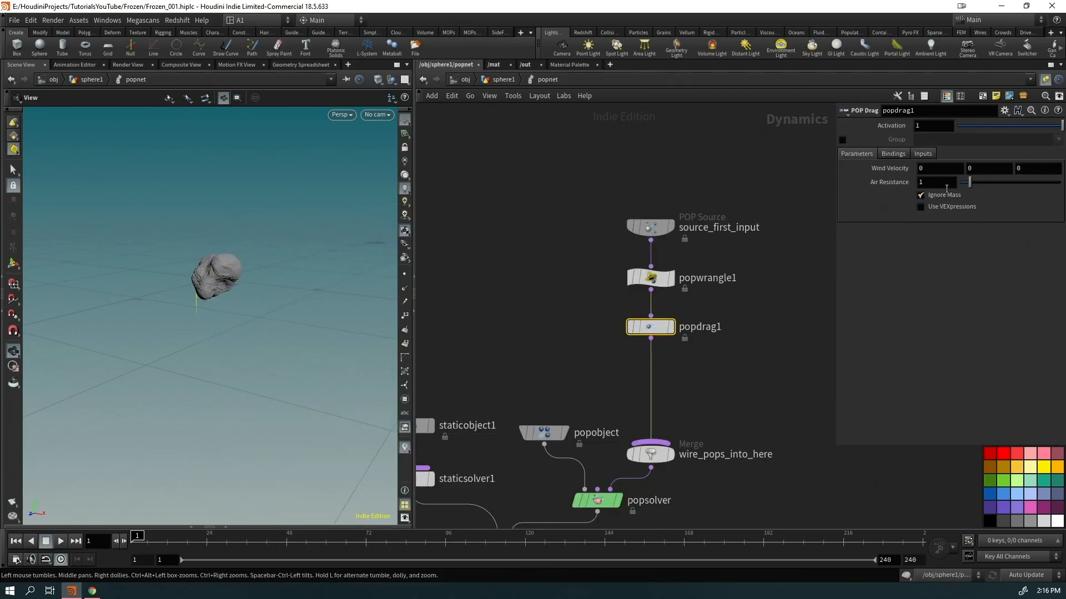
text(100)
click(781, 353)
Play the simulation and switch off the velocity trail visualizer in the viewport
key(Up)
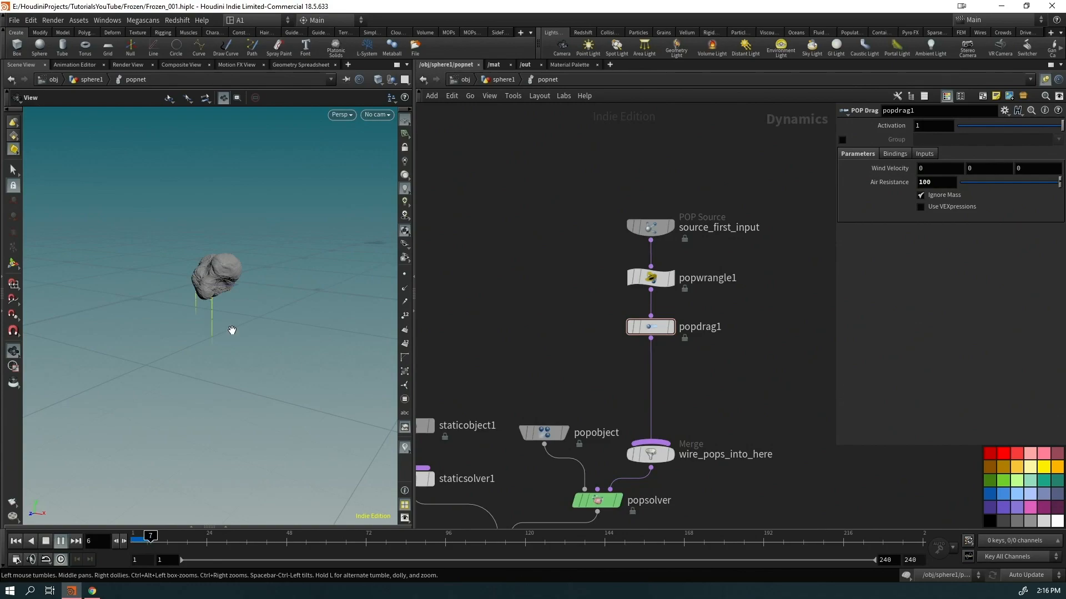
right_drag(223, 293, 329, 242)
drag(179, 336, 200, 328)
right_click(405, 447)
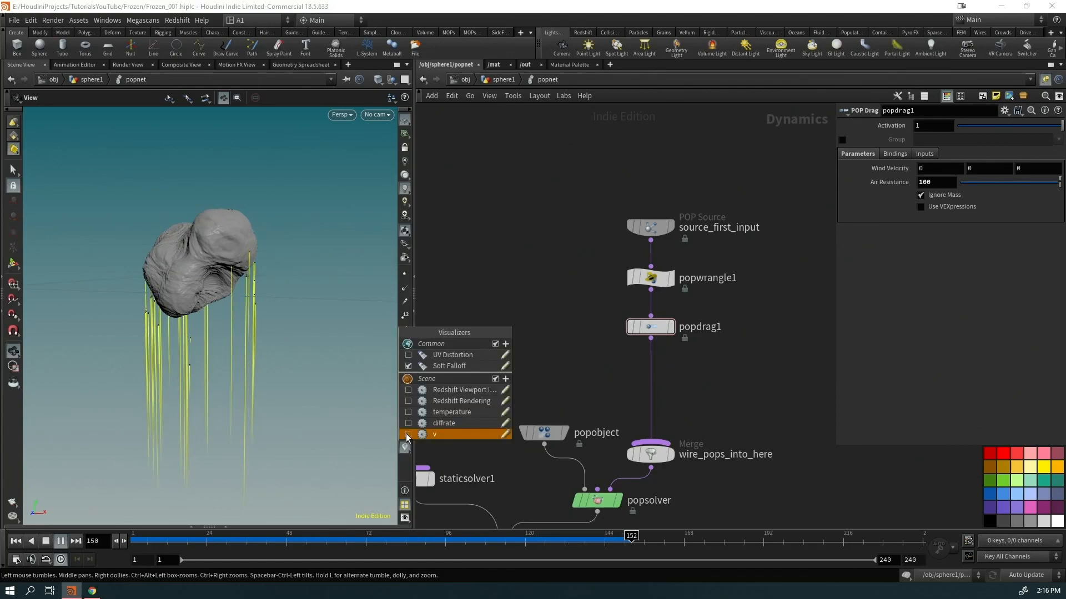
click(408, 436)
click(492, 246)
drag(247, 289, 111, 288)
drag(250, 336, 415, 314)
key(ctrl+Up)
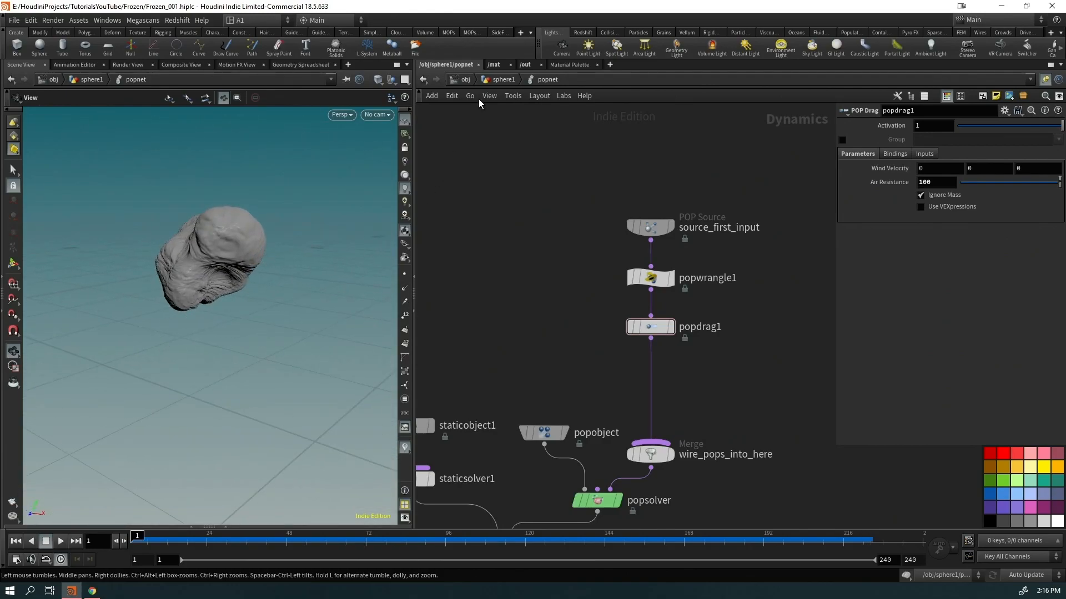
In the sphere1 network, display blast1 and play to watch the growing fragments
click(500, 80)
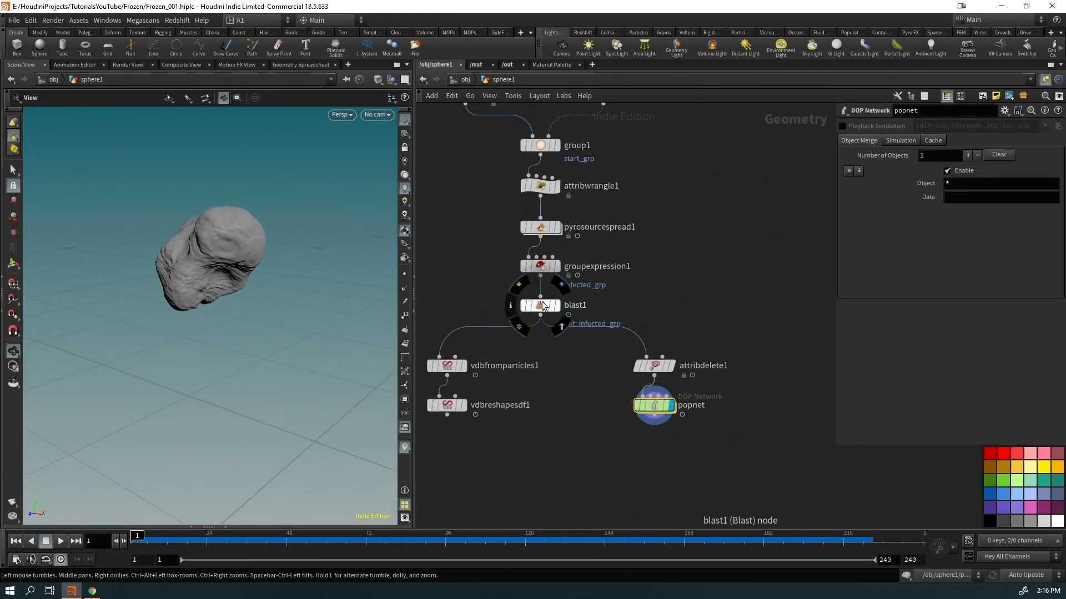
click(556, 305)
key(Up)
right_drag(226, 283, 336, 214)
drag(335, 214, 233, 250)
right_drag(233, 250, 214, 268)
drag(214, 269, 176, 279)
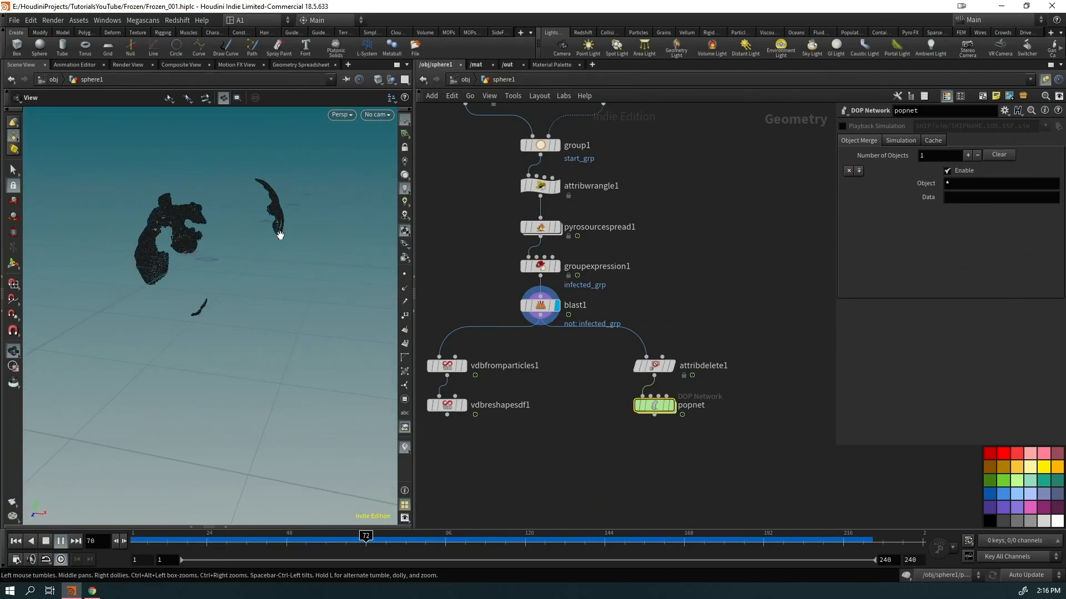
key(Up)
Display popnet, go inside, and try a Const. Birth Rate of 10 on source_first_input
click(669, 407)
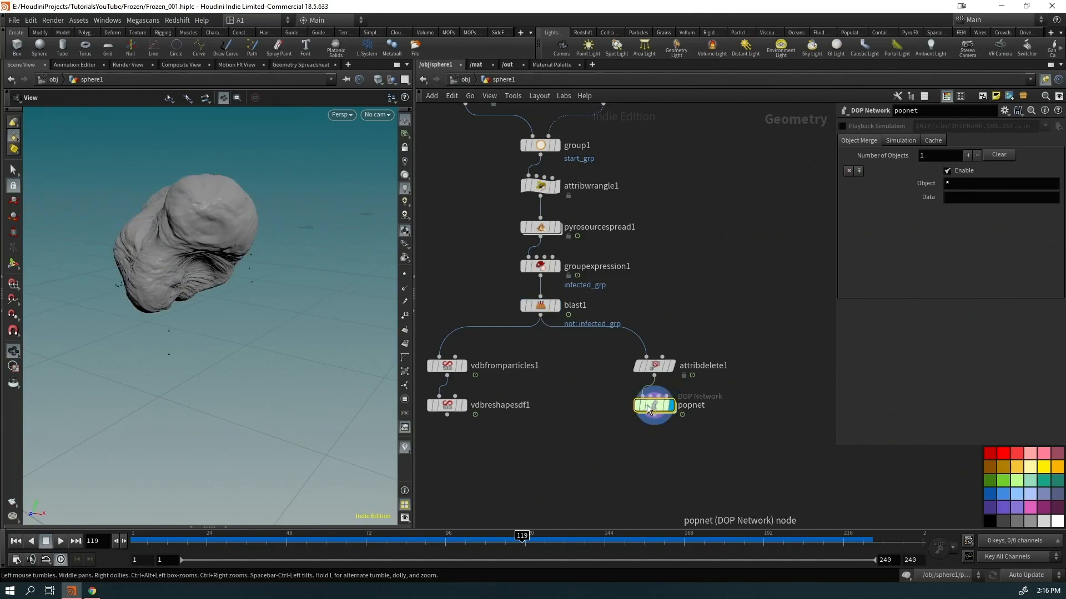
double_click(652, 405)
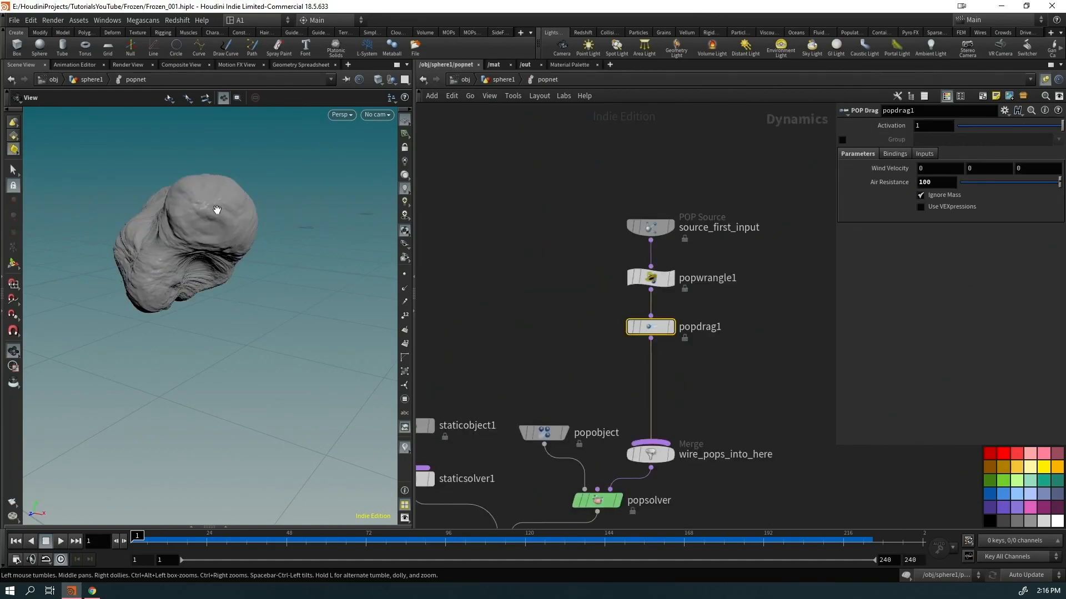
key(Up)
click(648, 278)
click(648, 229)
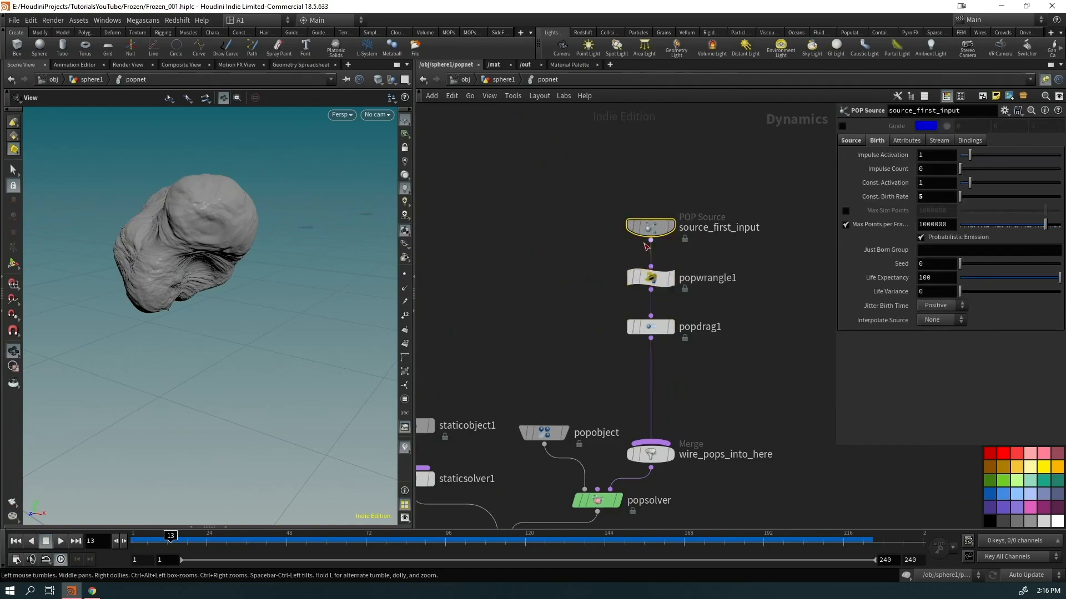
double_click(933, 198)
text(10)
key(Return)
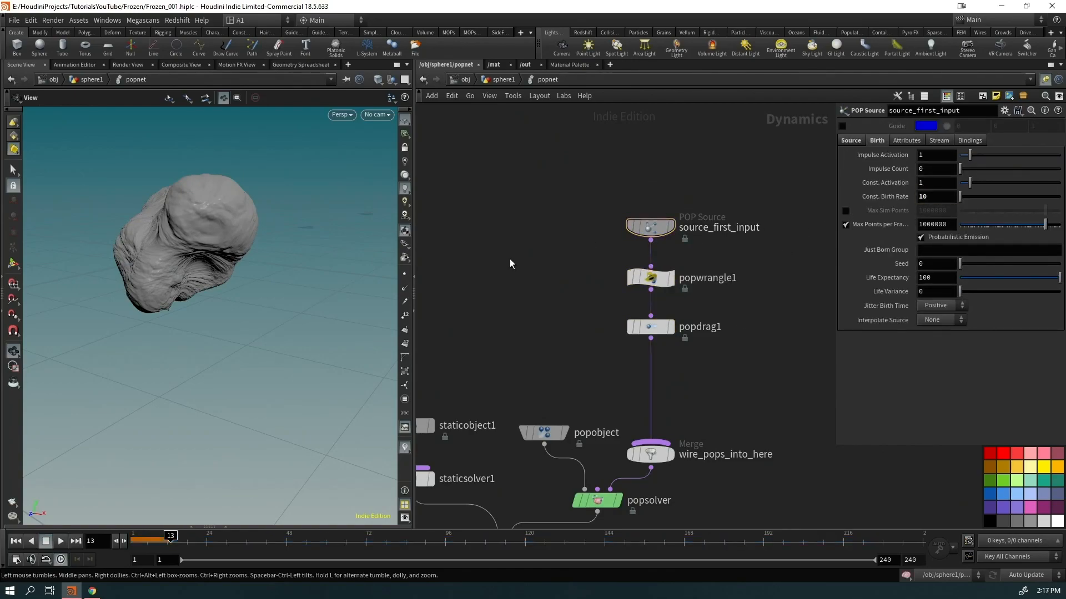
Play back the simulation to watch emission at birth rate 10
key(Up)
drag(236, 297, 74, 253)
right_drag(159, 234, 235, 195)
key(Up)
drag(236, 195, 256, 183)
key(ctrl+Up)
middle_drag(230, 167, 224, 270)
key(Up)
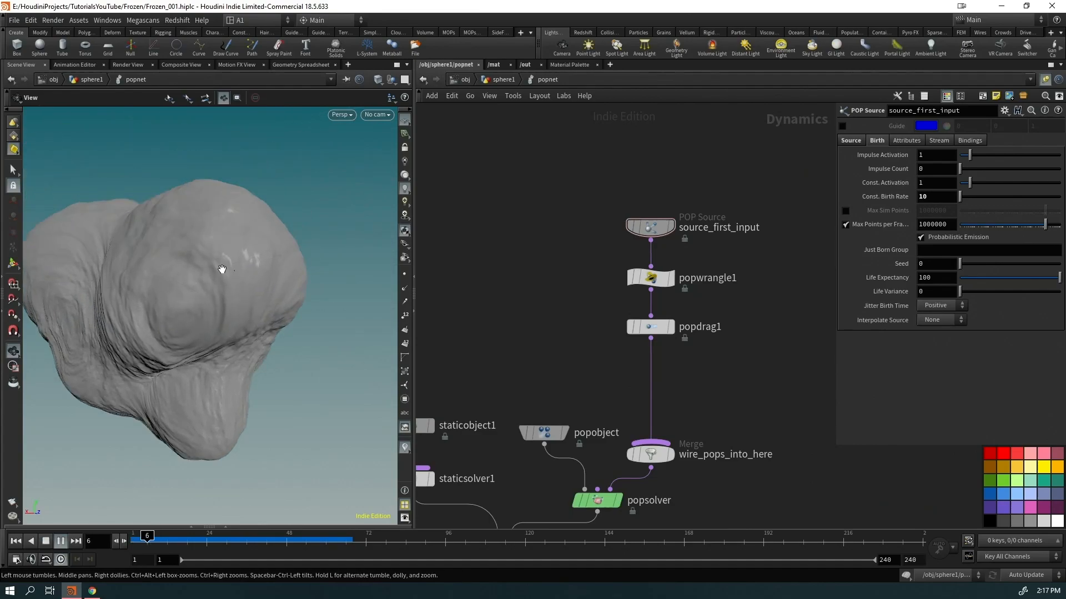
key(ctrl+Up)
Restore birth rate 5, set Const. Activation to $FF>24, and check emission starts after frame 24
drag(936, 197, 809, 212)
text(5)
click(765, 162)
click(654, 229)
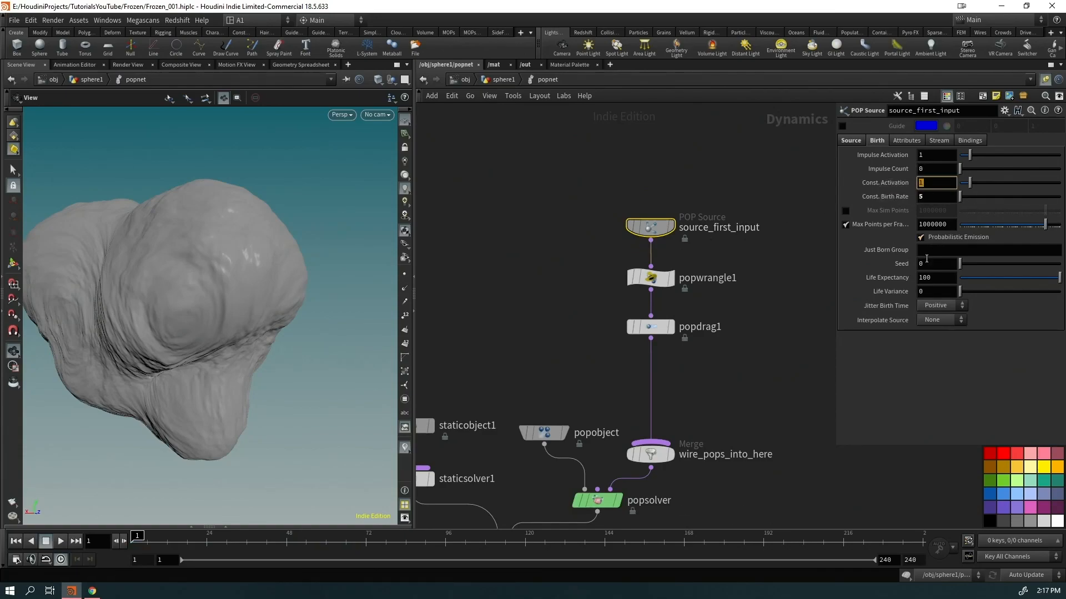
text($FF>2)
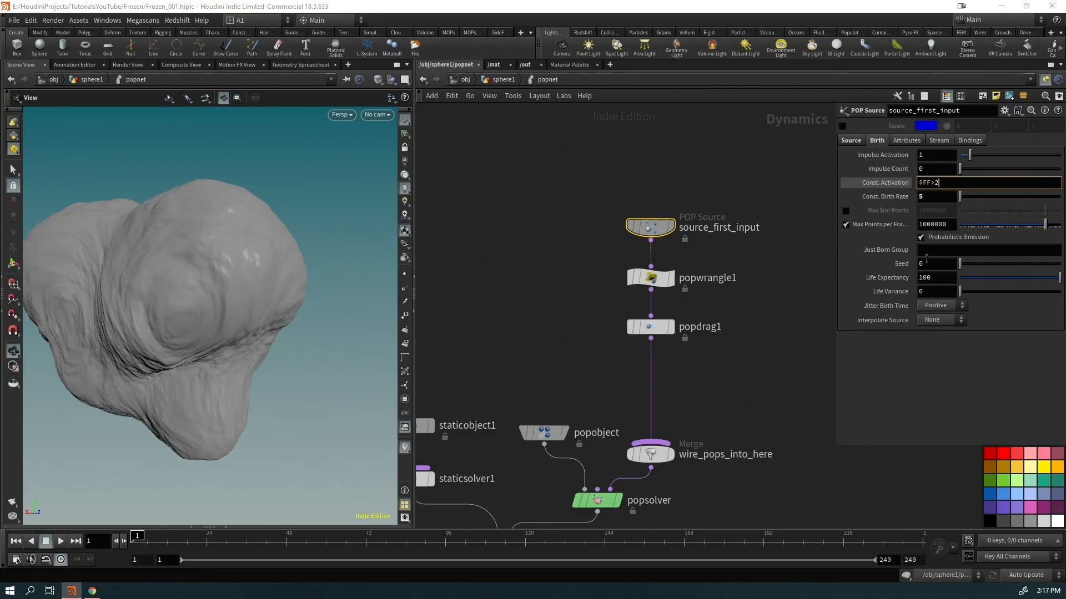
click(655, 159)
key(Up)
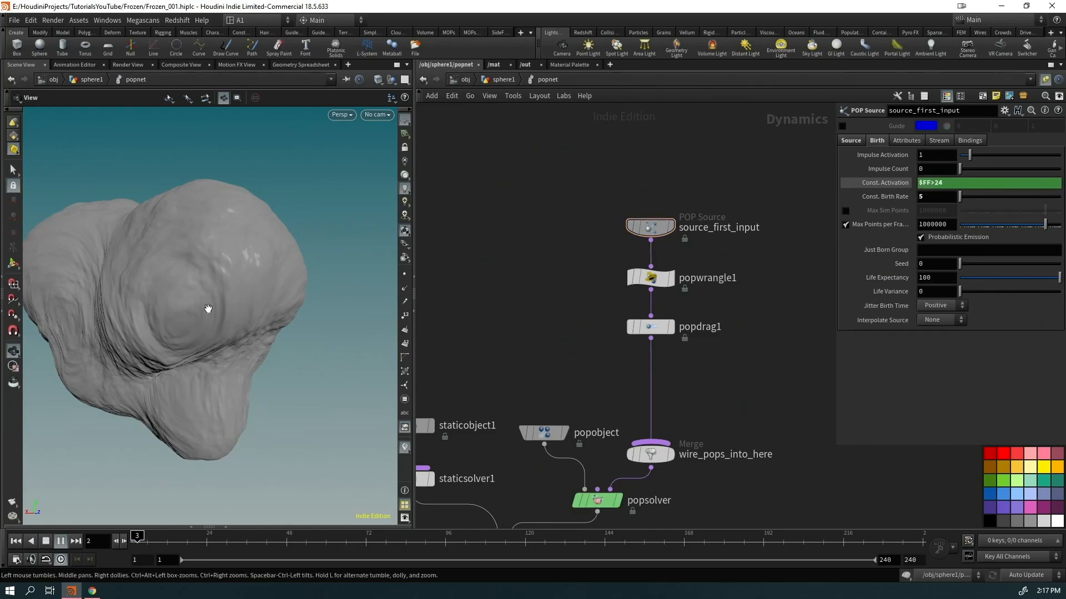
right_drag(207, 306, 100, 440)
drag(100, 440, 158, 377)
key(Up)
drag(202, 543, 207, 542)
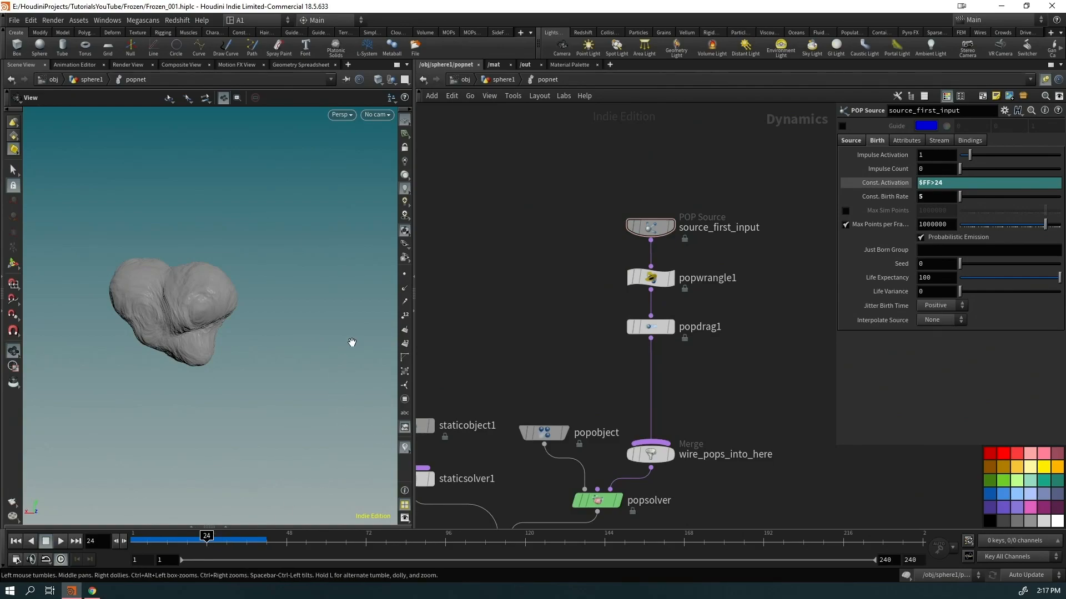
click(503, 80)
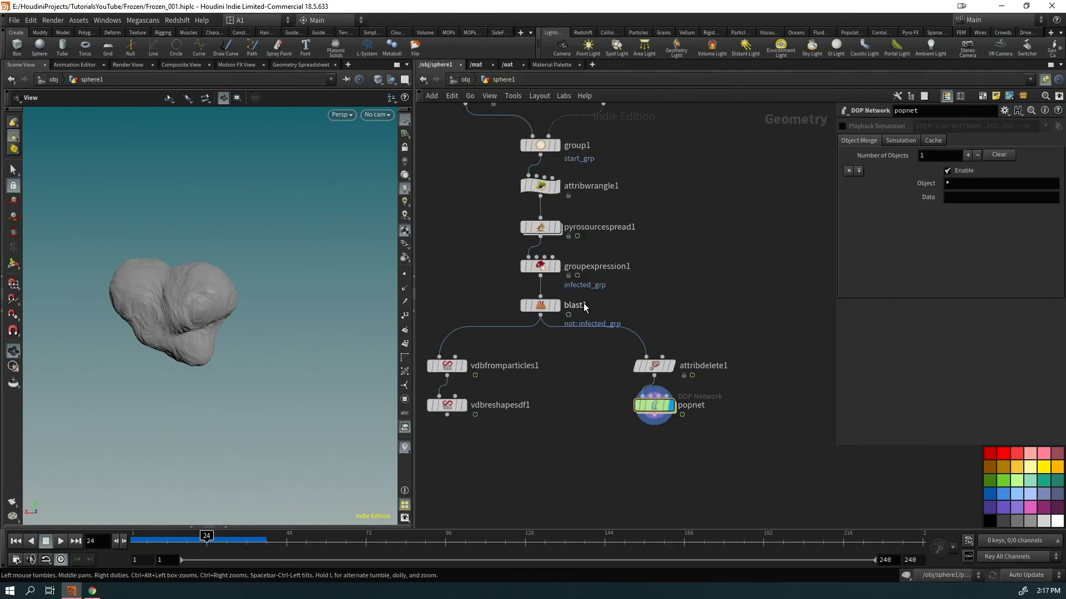
Show blast1 and scrub to frame 24, then enter popnet and scrub to frame 240 to cache particles
click(556, 306)
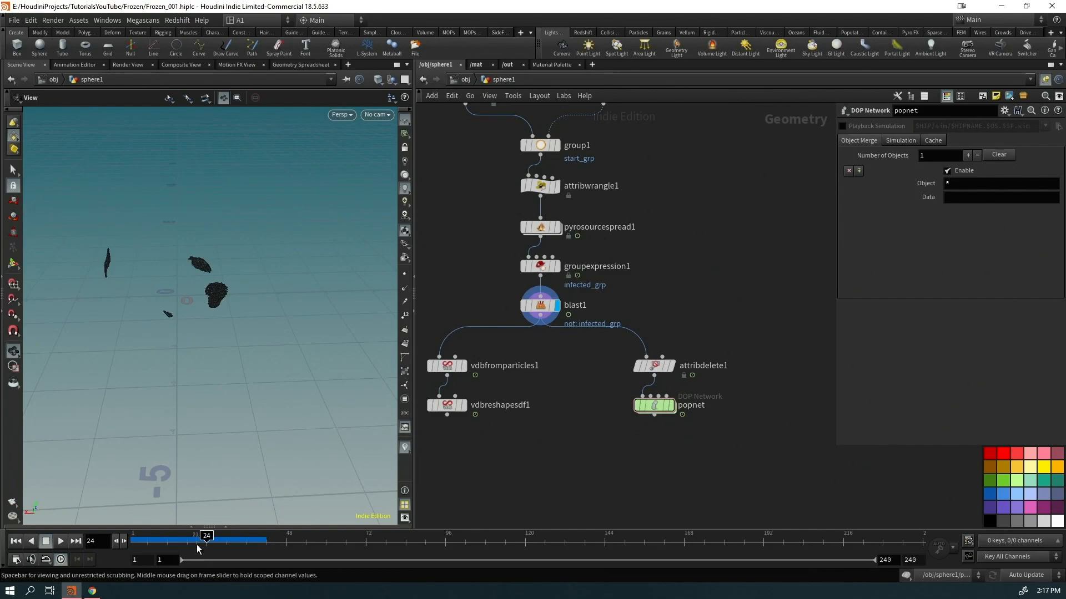
drag(197, 545, 134, 542)
drag(150, 432, 181, 331)
drag(149, 548, 204, 545)
mouse_move(192, 340)
mouse_down()
mouse_move(233, 319)
mouse_move(192, 329)
mouse_up()
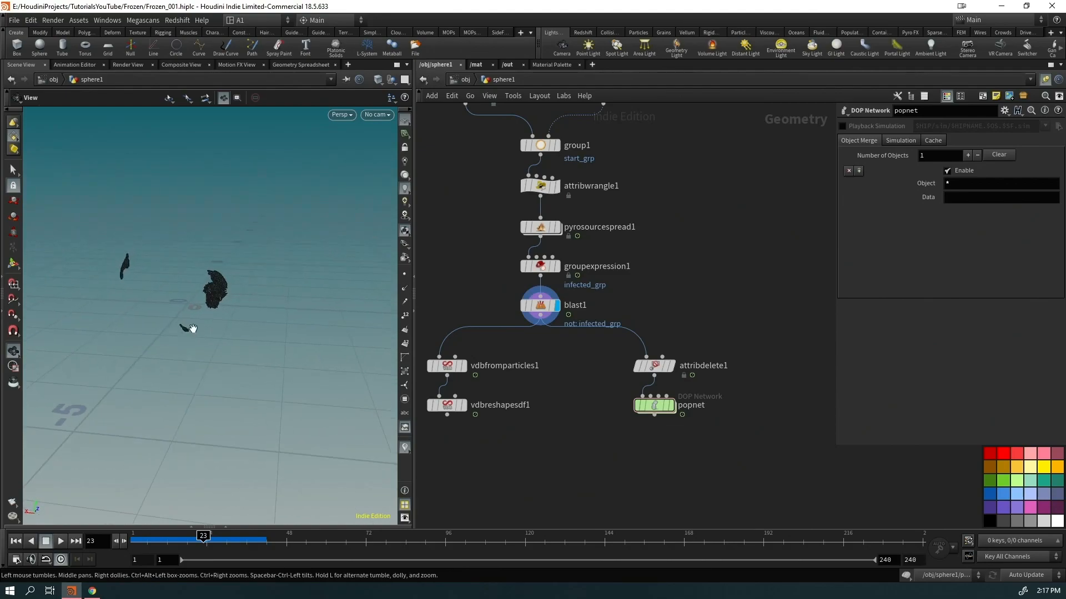
double_click(652, 408)
drag(206, 537, 1029, 523)
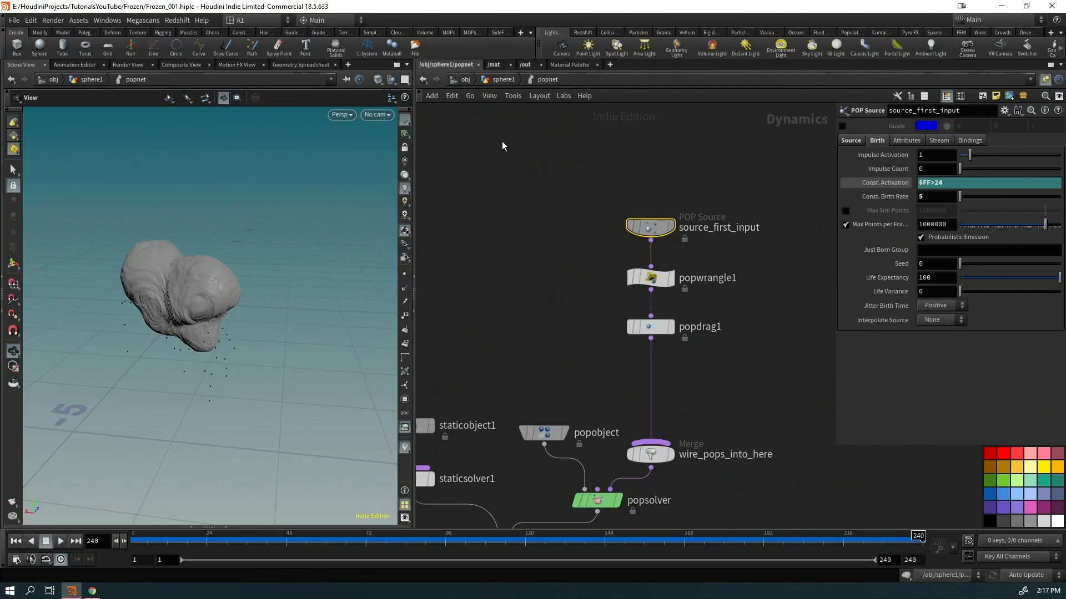
click(502, 80)
Append a trail1 node below popnet set to Connect as Polygons, Trail Length $FF, and display it
key(Tab)
text(trail)
key(Return)
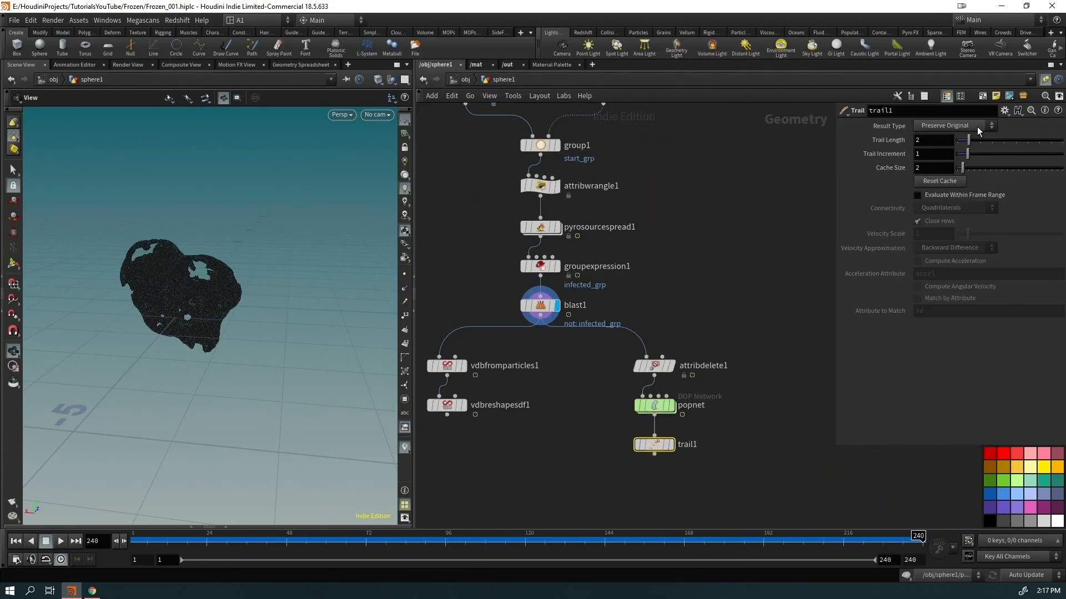
click(977, 127)
click(950, 155)
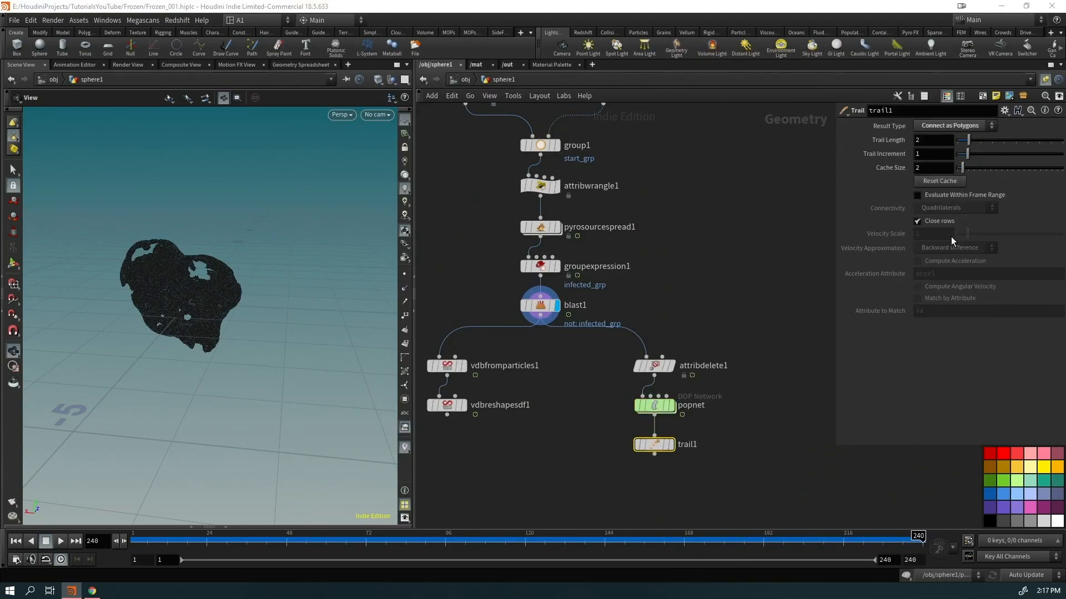
key(r)
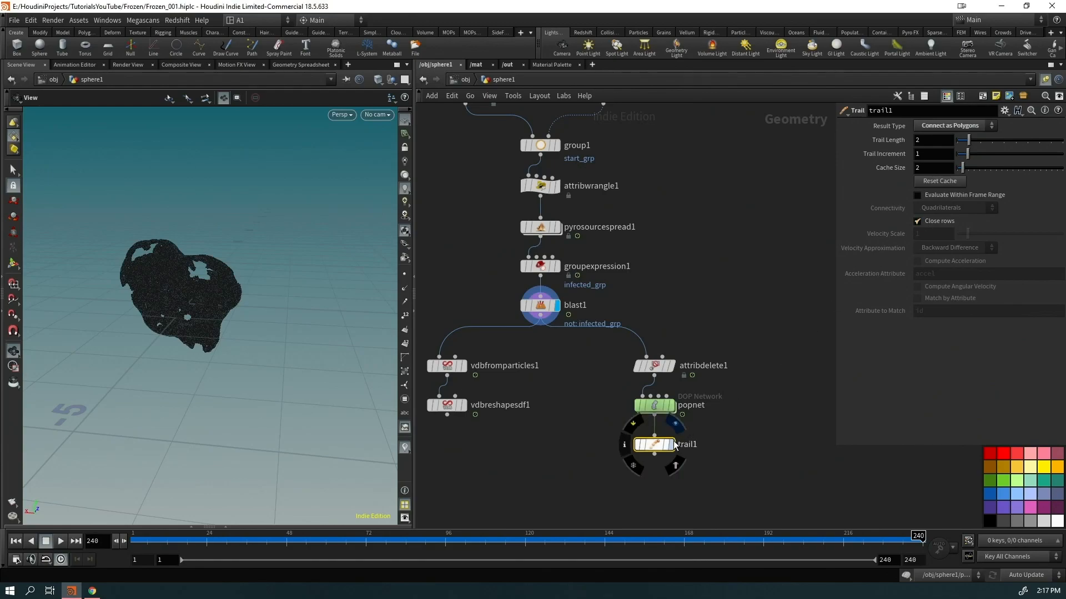
click(945, 138)
text($FF)
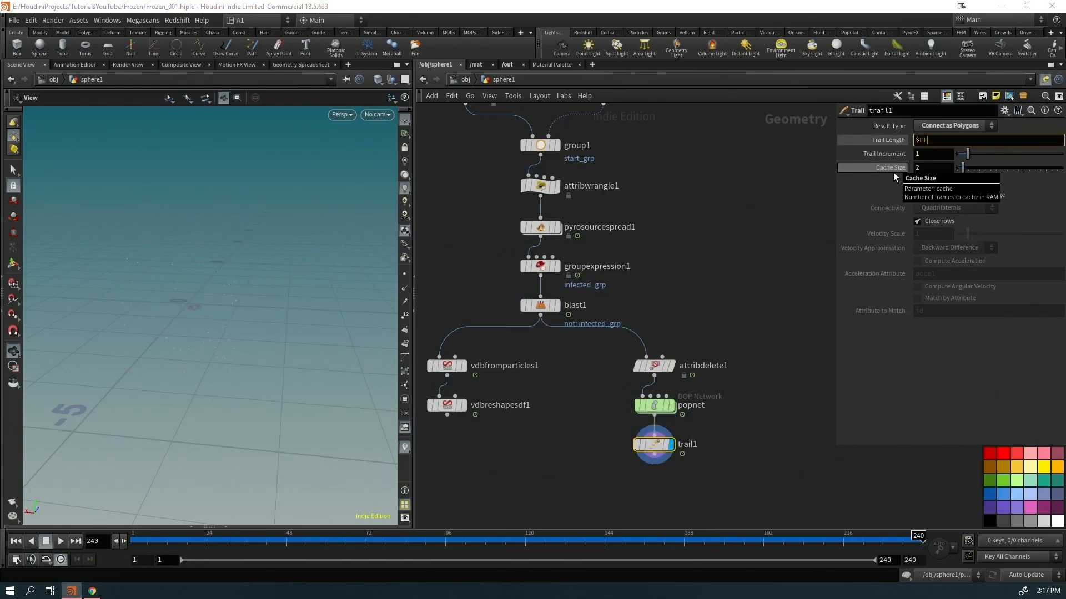
key(Return)
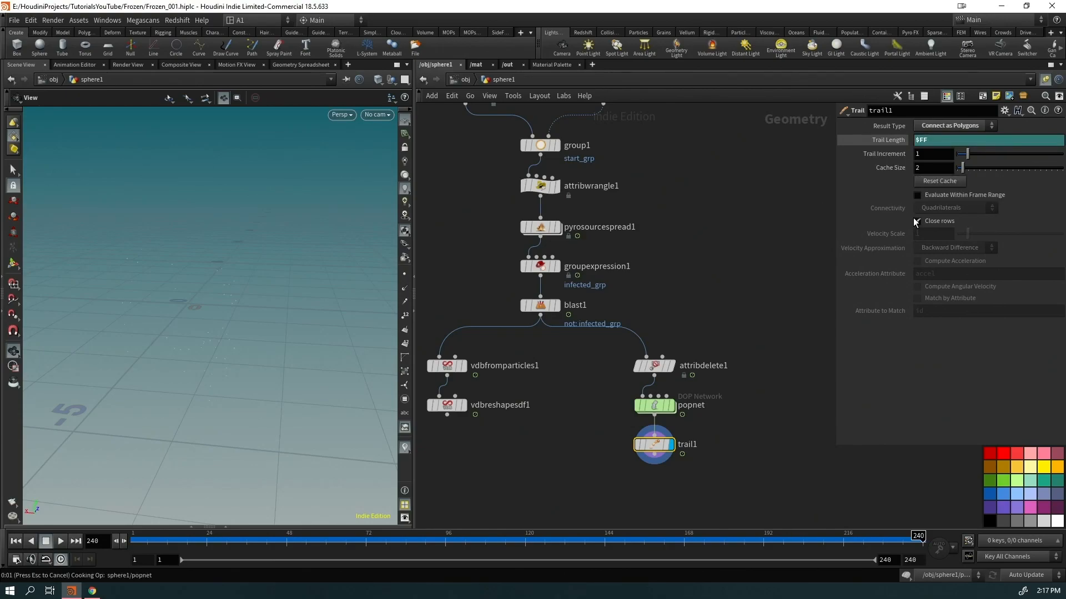
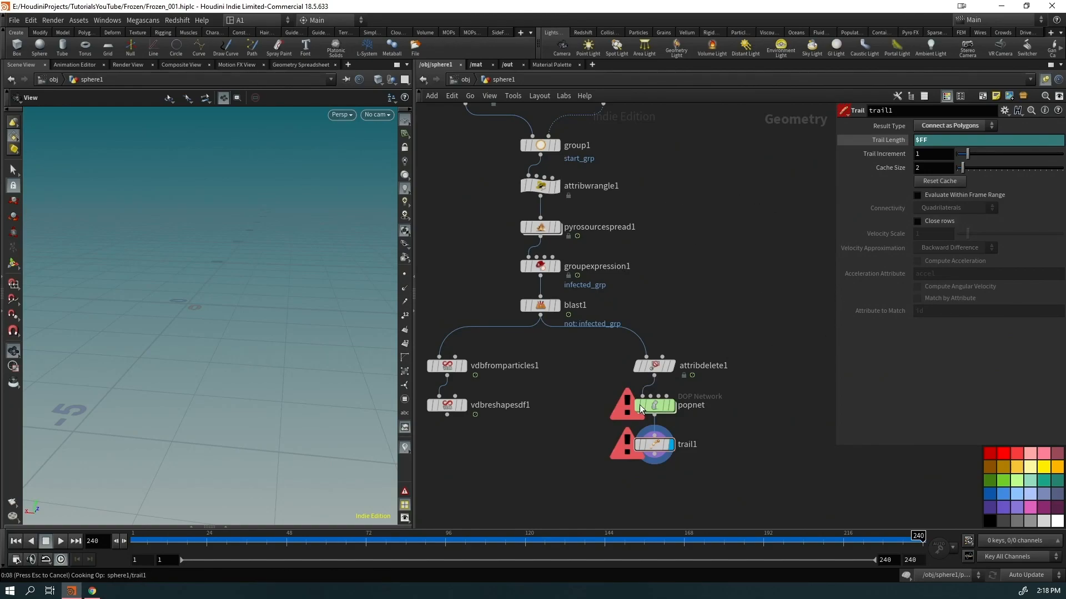
Set popnet's Object Merge Object pattern to pop*/popobject
click(670, 405)
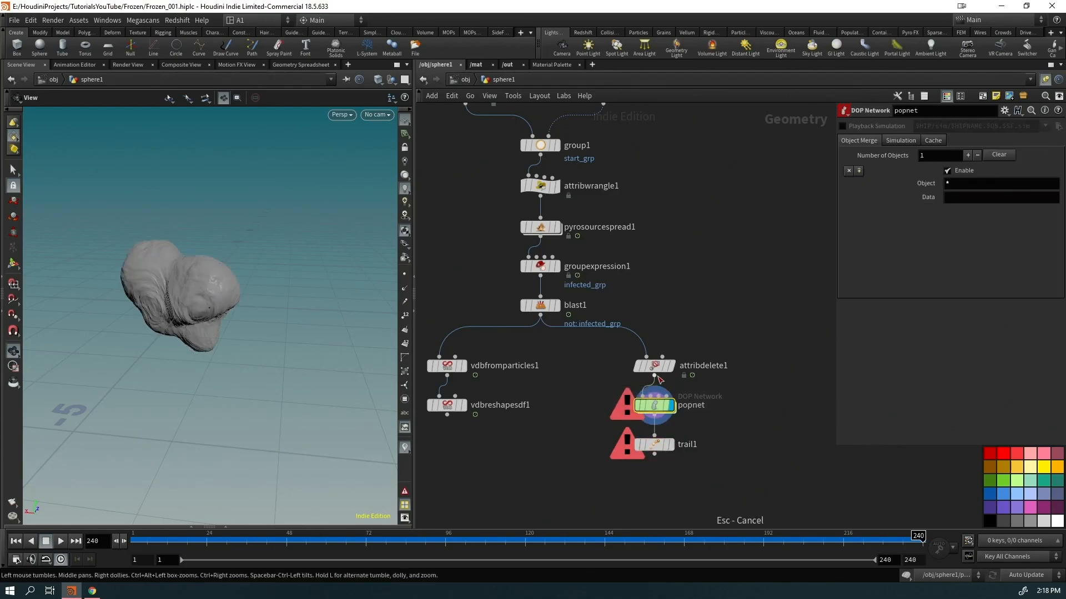
click(947, 185)
text(*)
text(pop)
key(Return)
drag(261, 326, 243, 331)
Compare the trail1 and popnet displays and re-edit popnet's imported object pattern
click(670, 444)
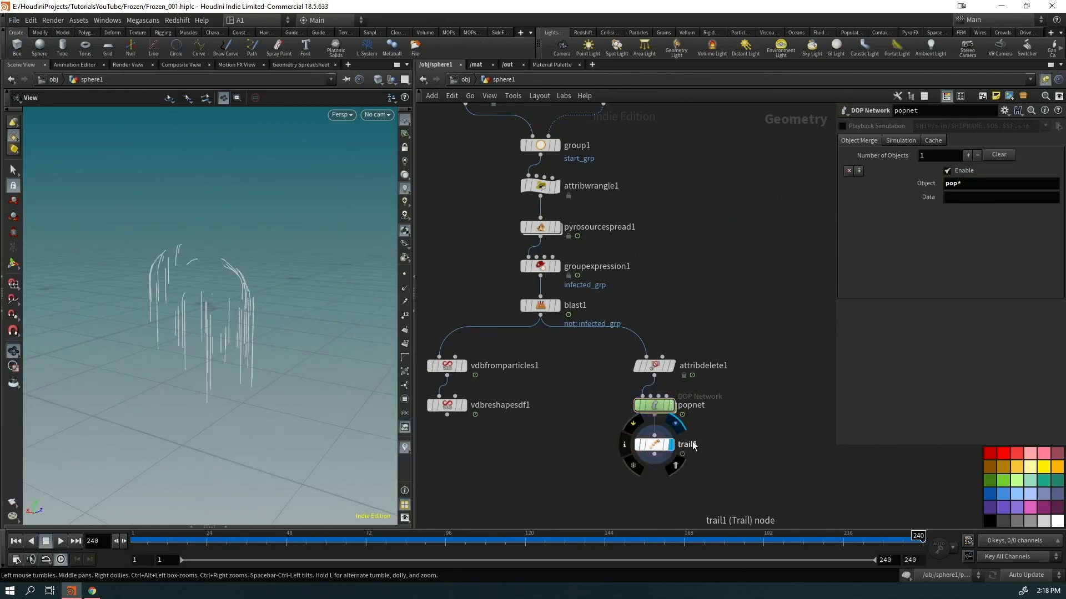
click(652, 444)
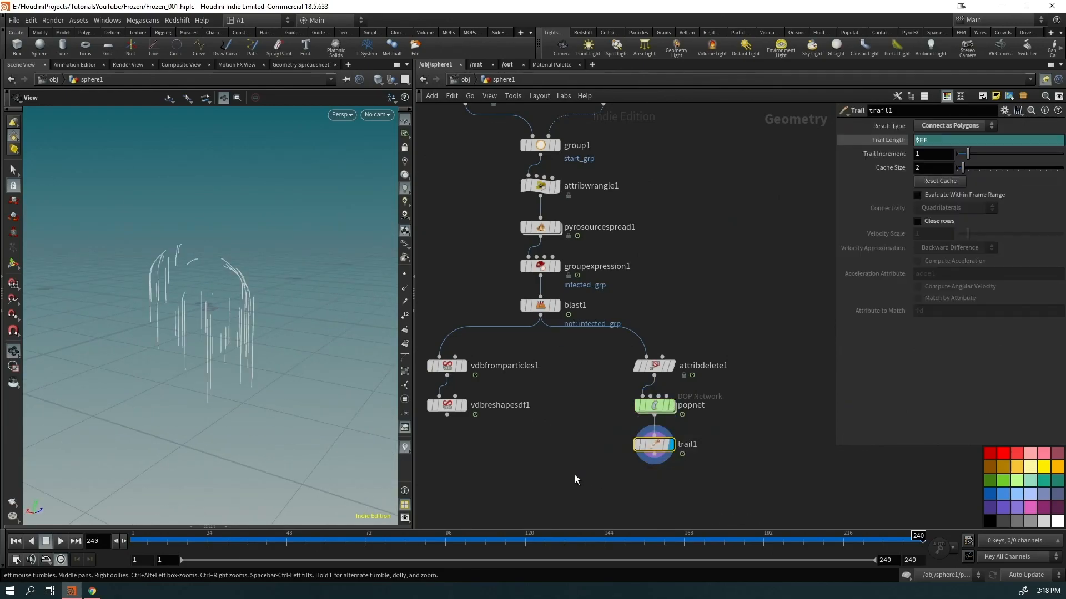
click(671, 405)
click(646, 406)
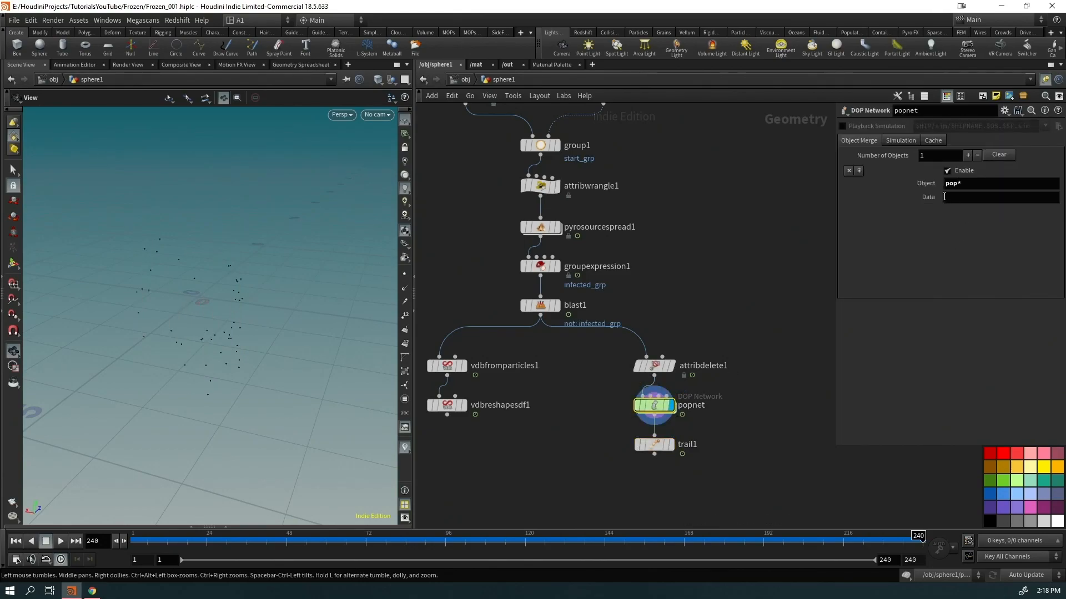
click(963, 187)
Dive into popnet and back out twice, then replay the simulation from frame 1
double_click(655, 406)
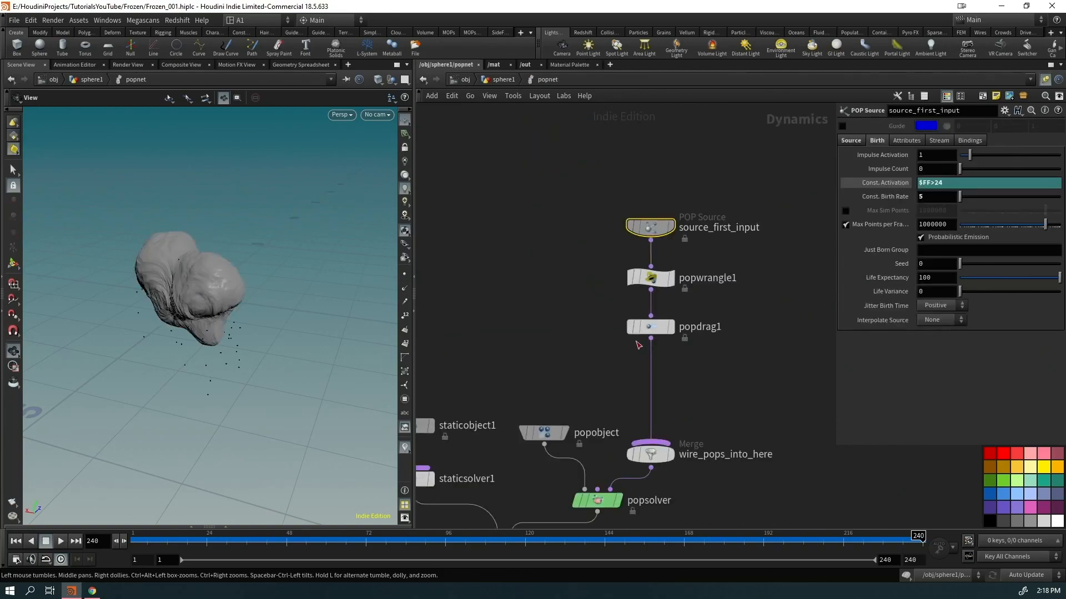
click(498, 82)
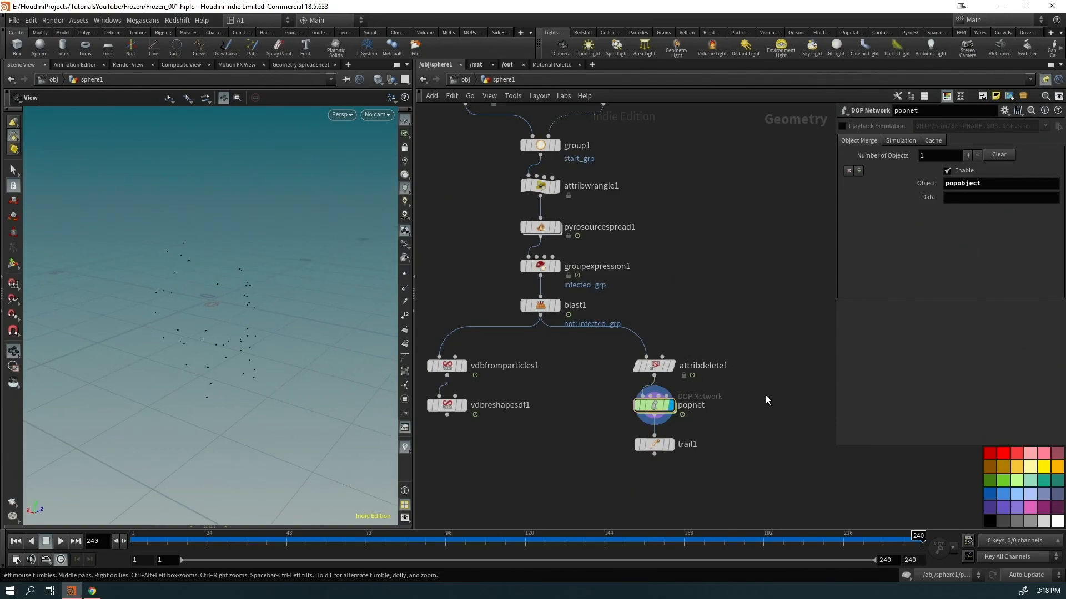
double_click(655, 406)
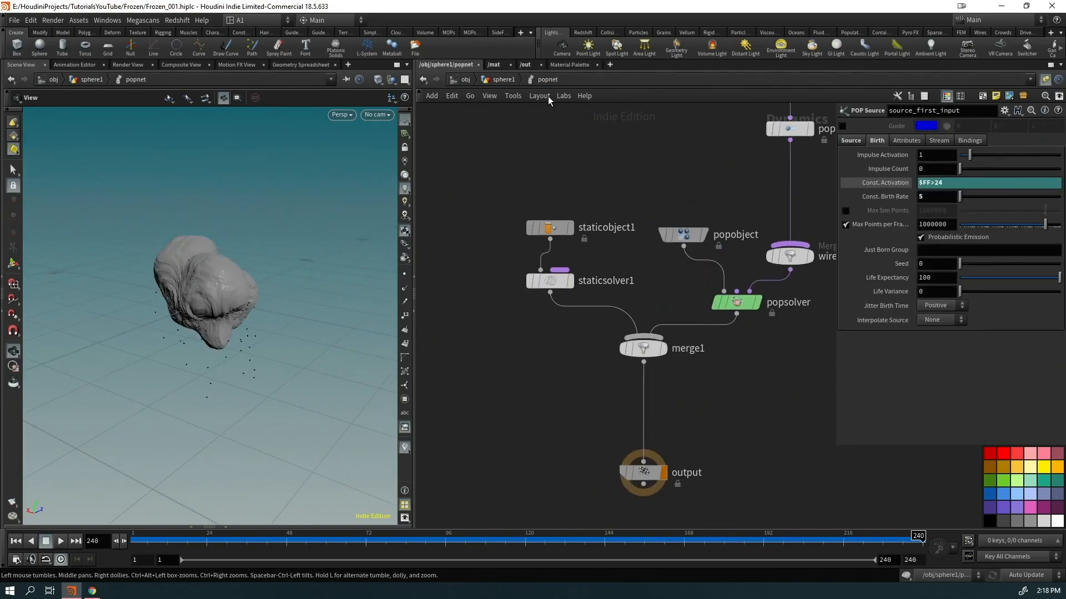
click(498, 82)
key(Up)
key(ctrl+Up)
key(Up)
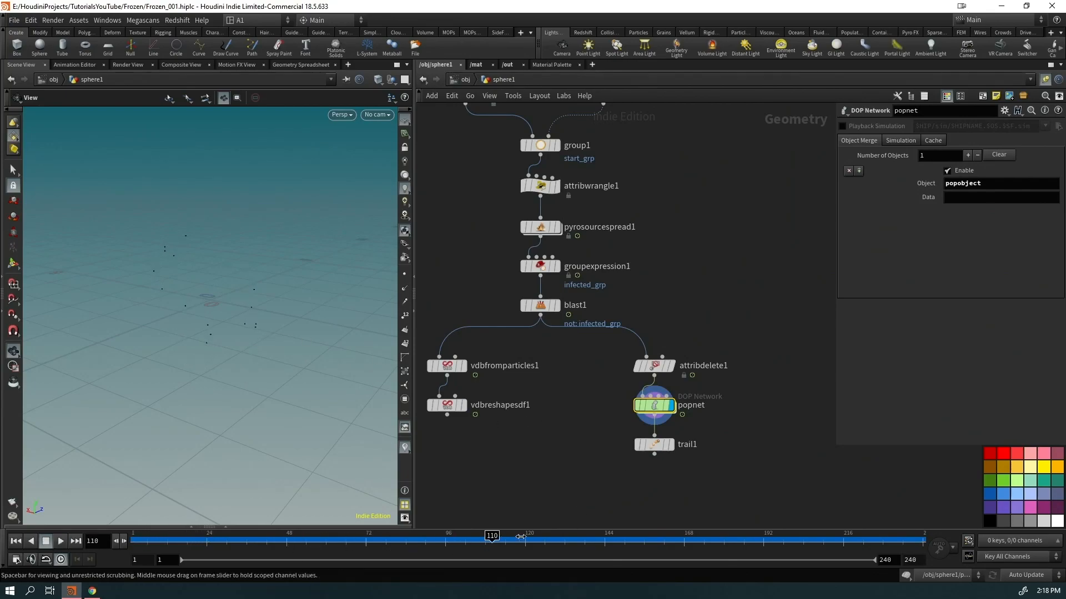
Display trail1 to show the particle trail lines and check them across frames
click(670, 444)
drag(272, 369, 291, 335)
drag(802, 541, 923, 542)
drag(357, 387, 216, 389)
click(655, 444)
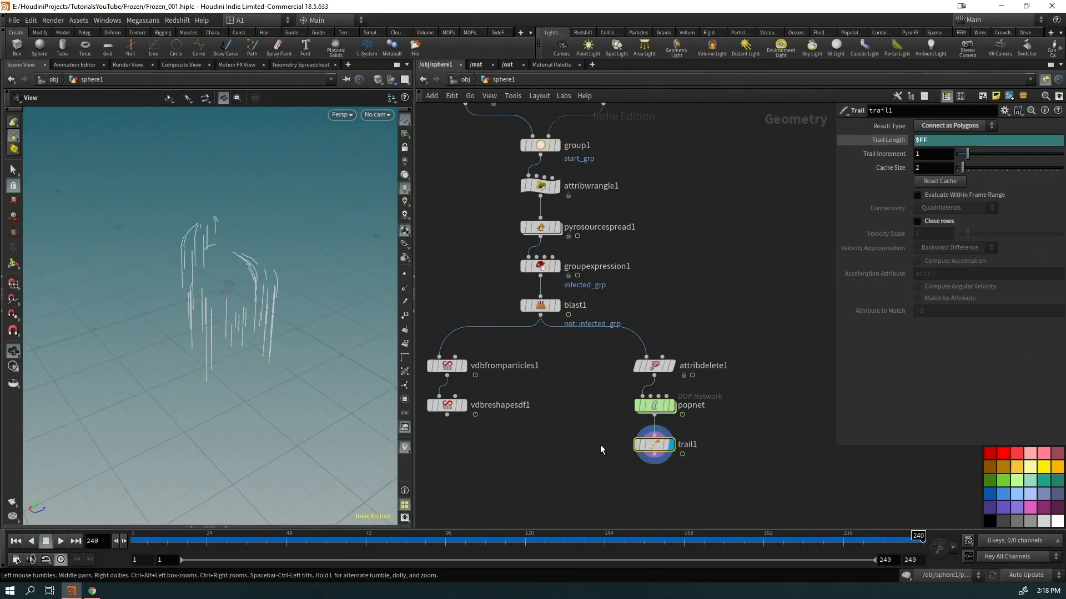
middle_drag(601, 450, 585, 395)
Add resample1 under trail1 with the curveu attribute enabled, then inspect its point info
key(Tab)
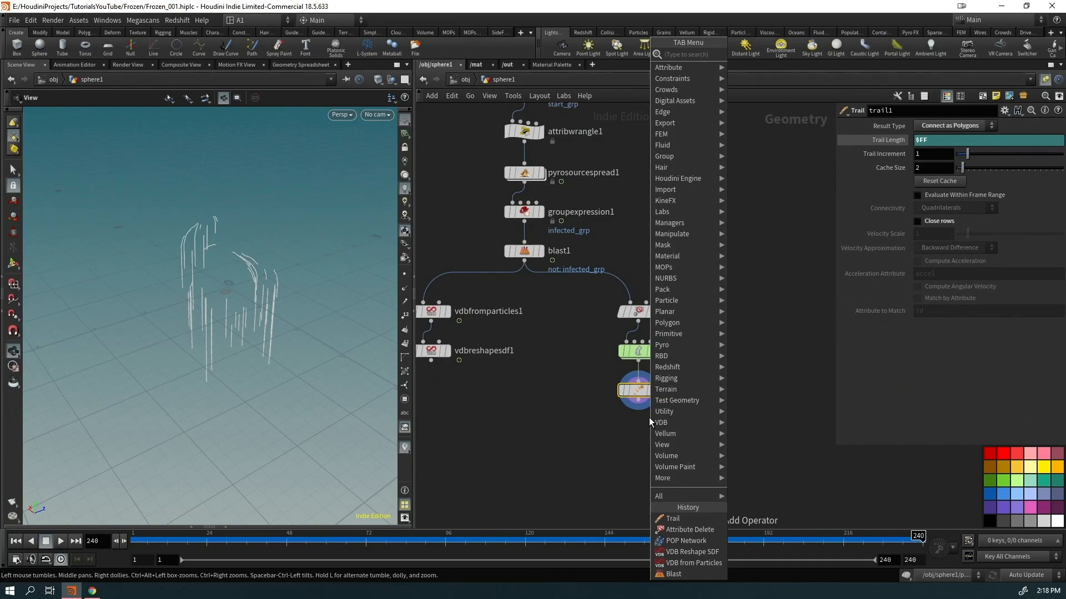
text(resam)
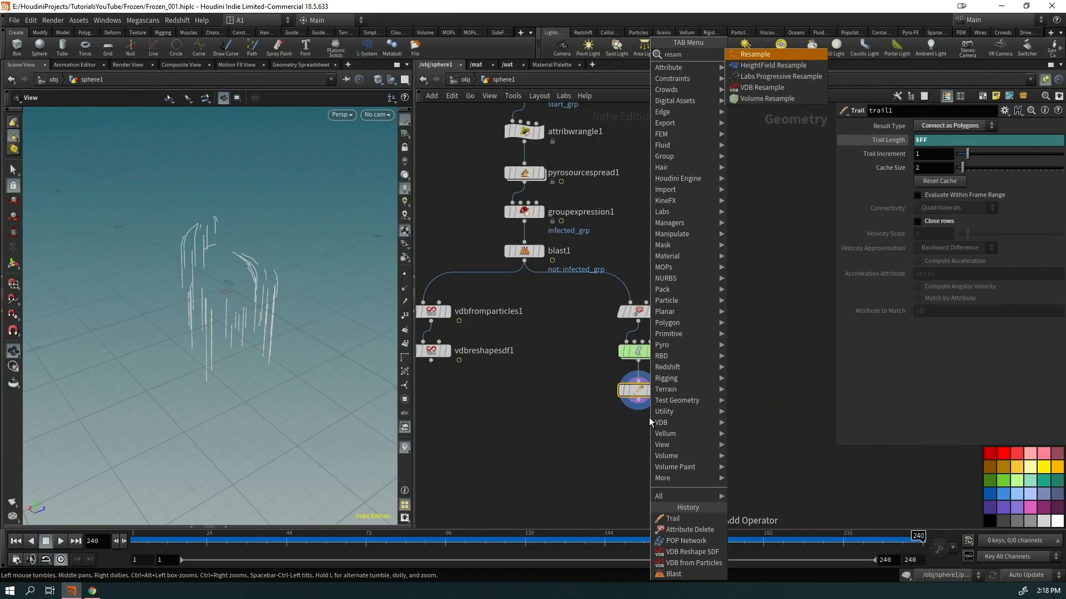
key(Return)
key(Return)
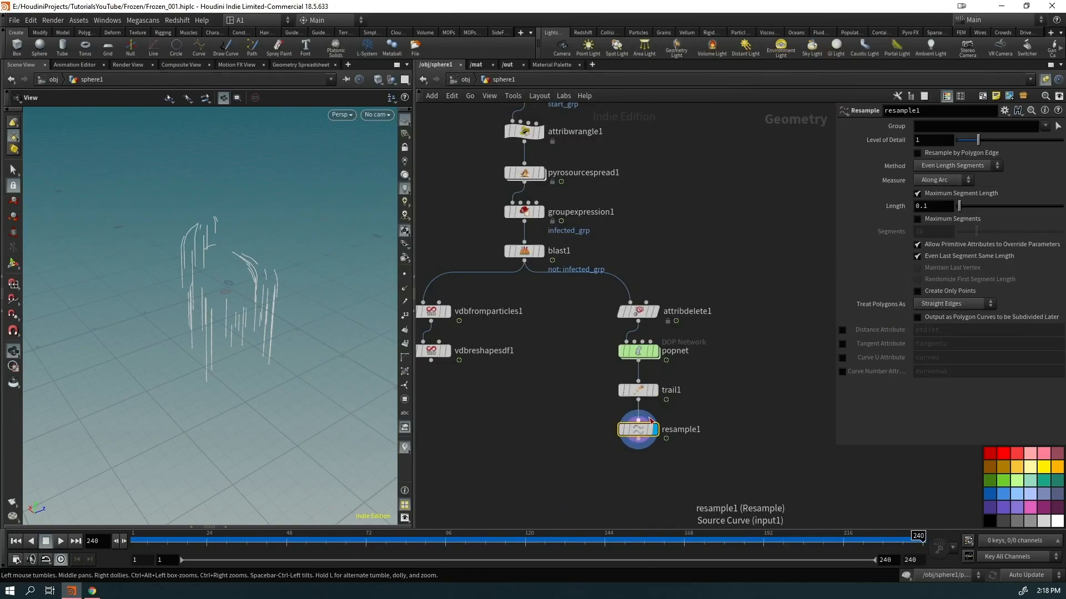
click(842, 358)
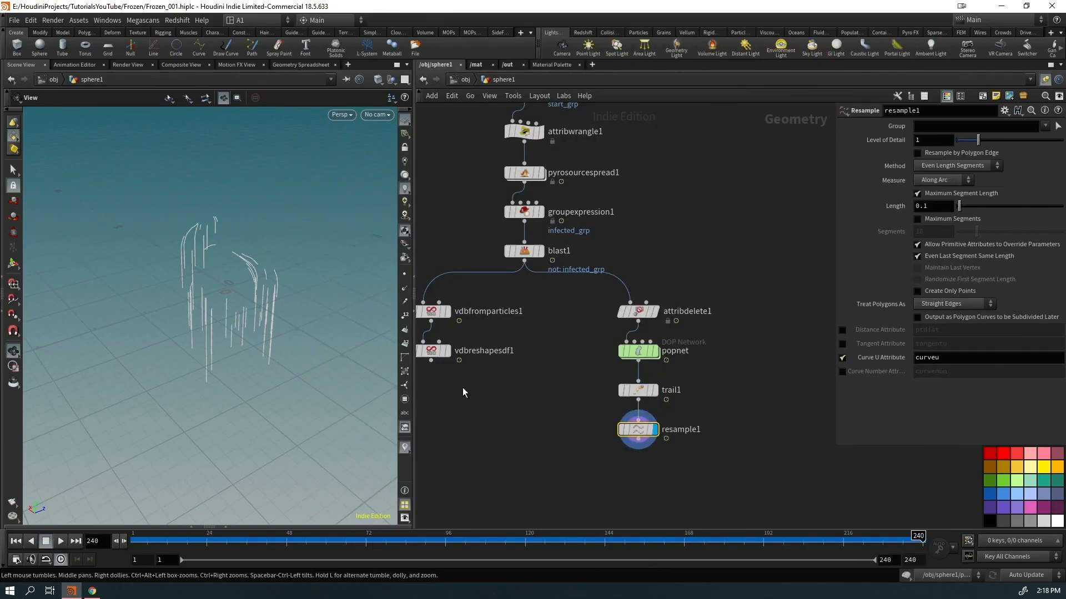
middle_click(642, 432)
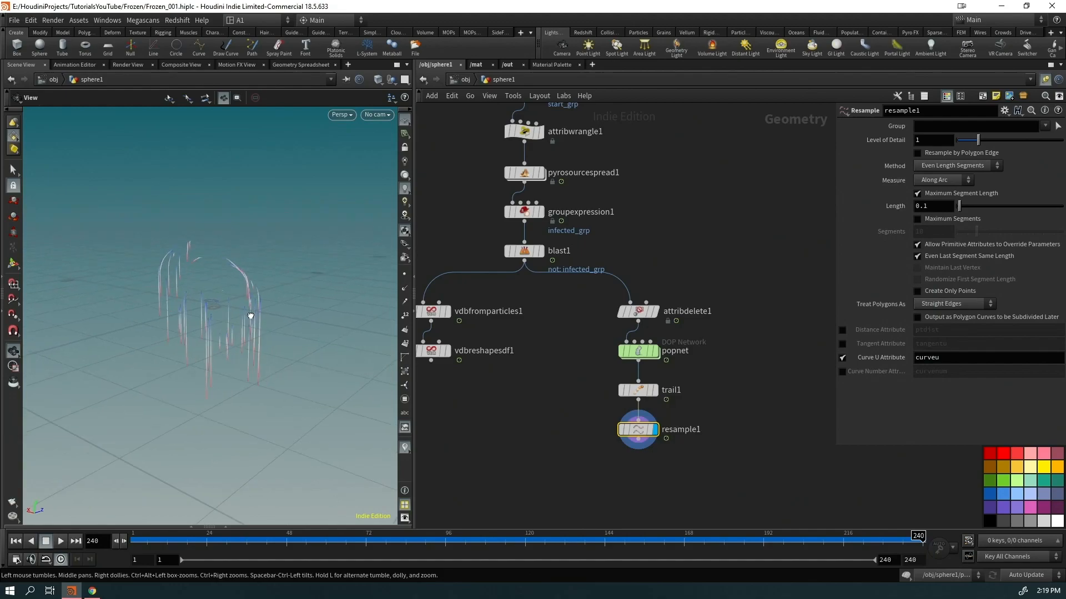
drag(213, 318, 248, 342)
drag(126, 350, 224, 308)
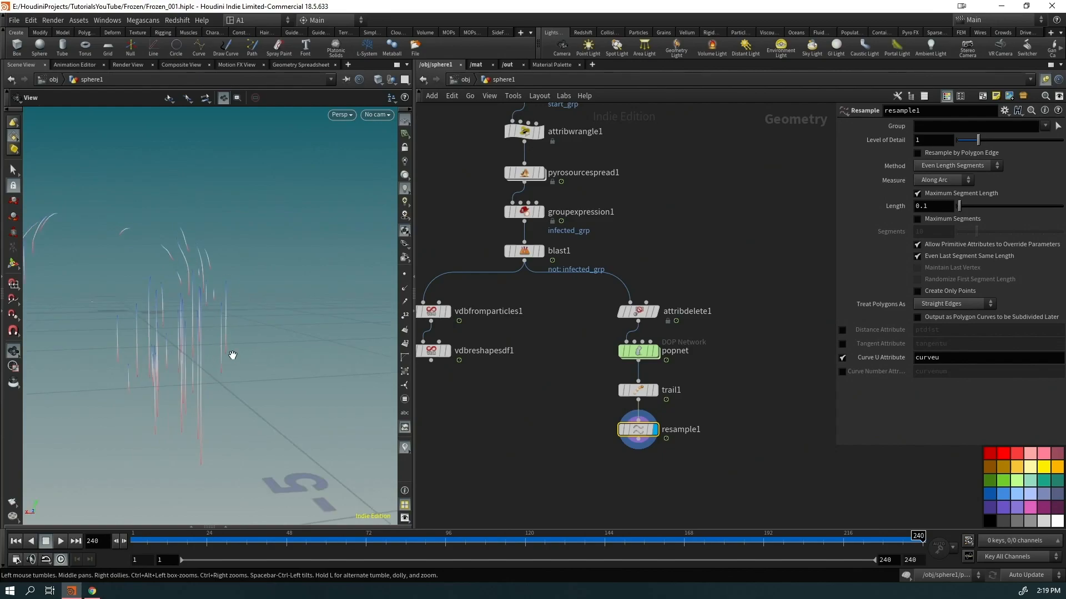
drag(232, 355, 283, 392)
Add an Attribute VOP after resample1 and place a Bind node inside it
key(Tab)
text(avop)
key(Return)
key(Return)
key(Return)
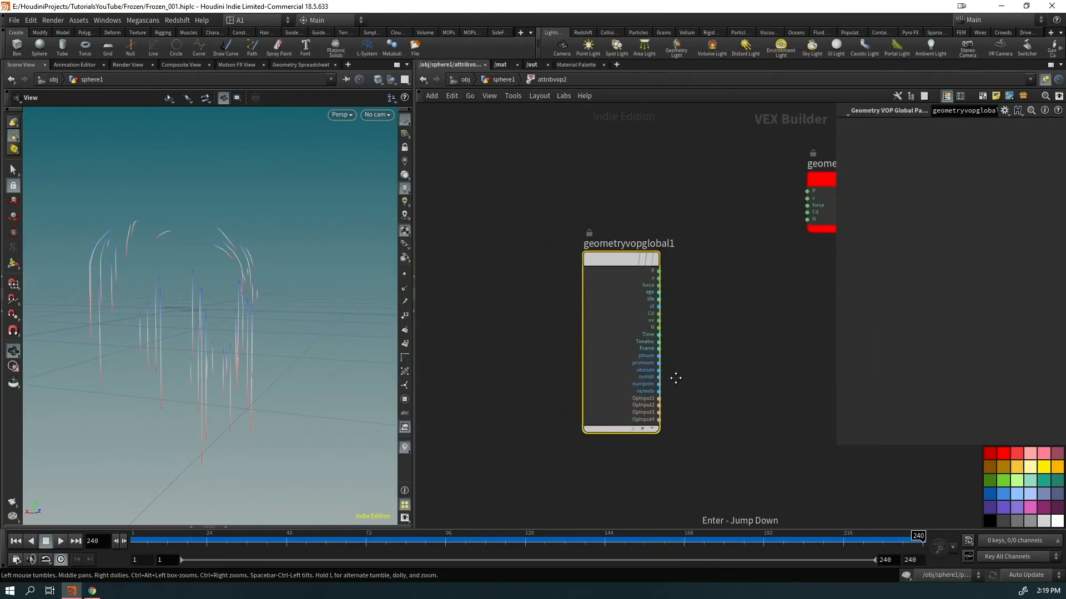
middle_drag(683, 388, 617, 292)
key(Tab)
text(bind)
key(Return)
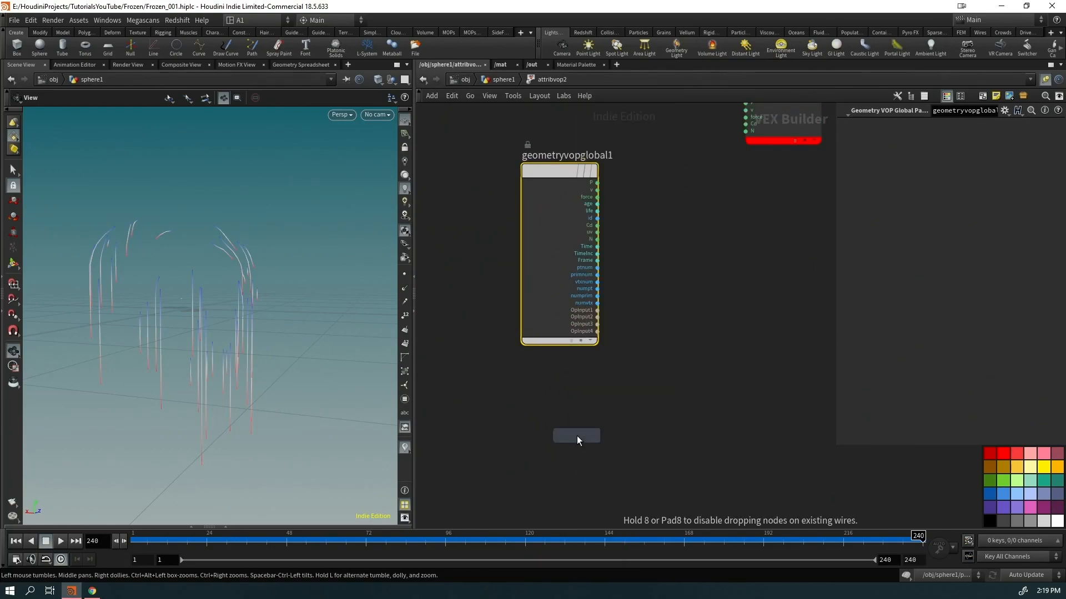
click(577, 435)
Add a Bind Export node and set both binds' attribute name to curveu
key(Tab)
text(binde)
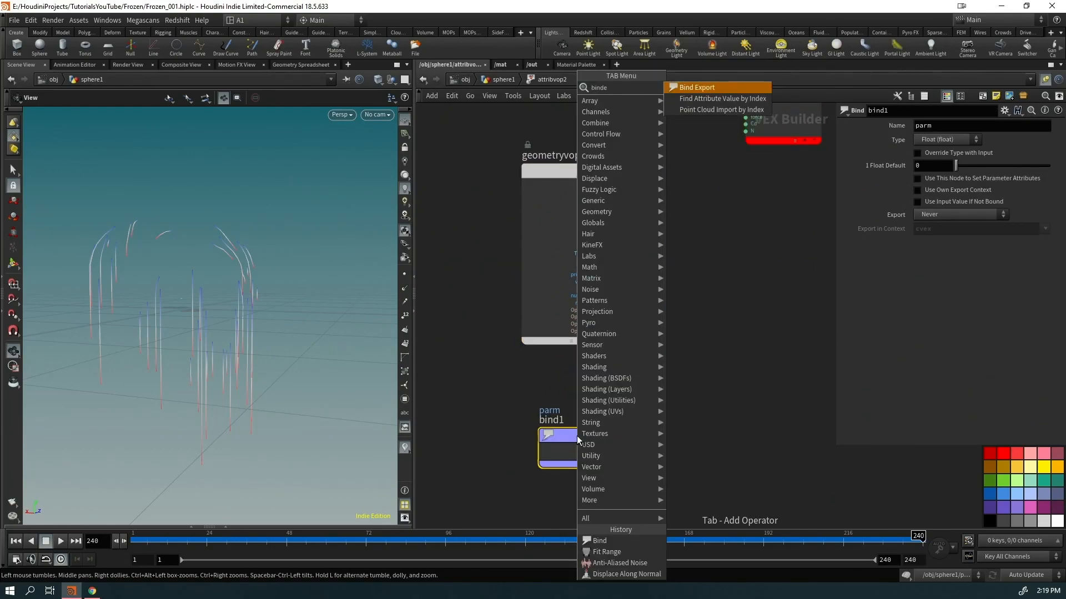
key(Return)
click(781, 429)
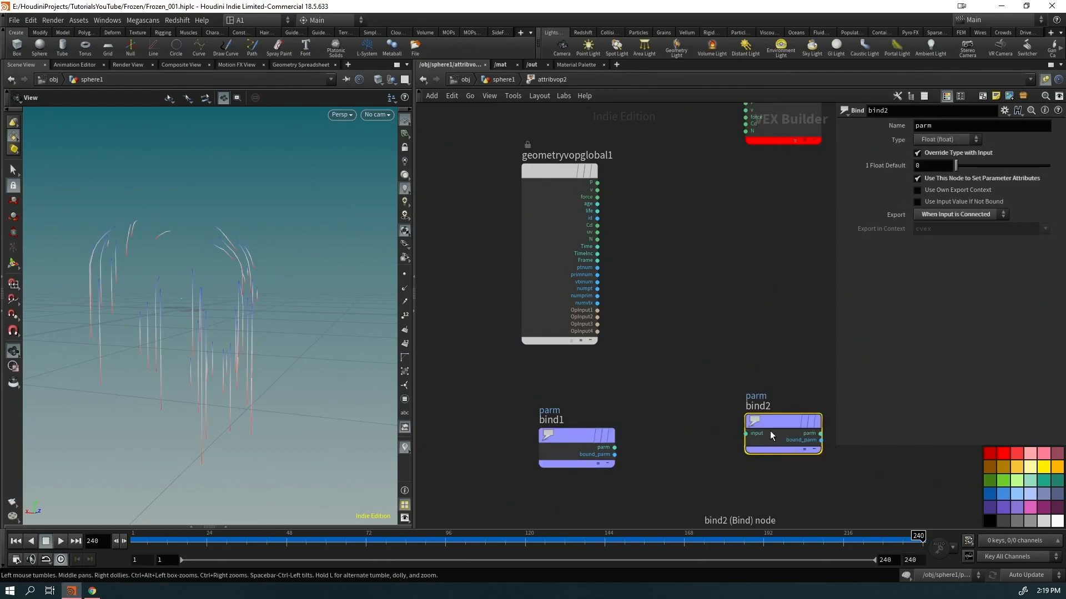
drag(822, 403, 442, 470)
double_click(943, 124)
text(c)
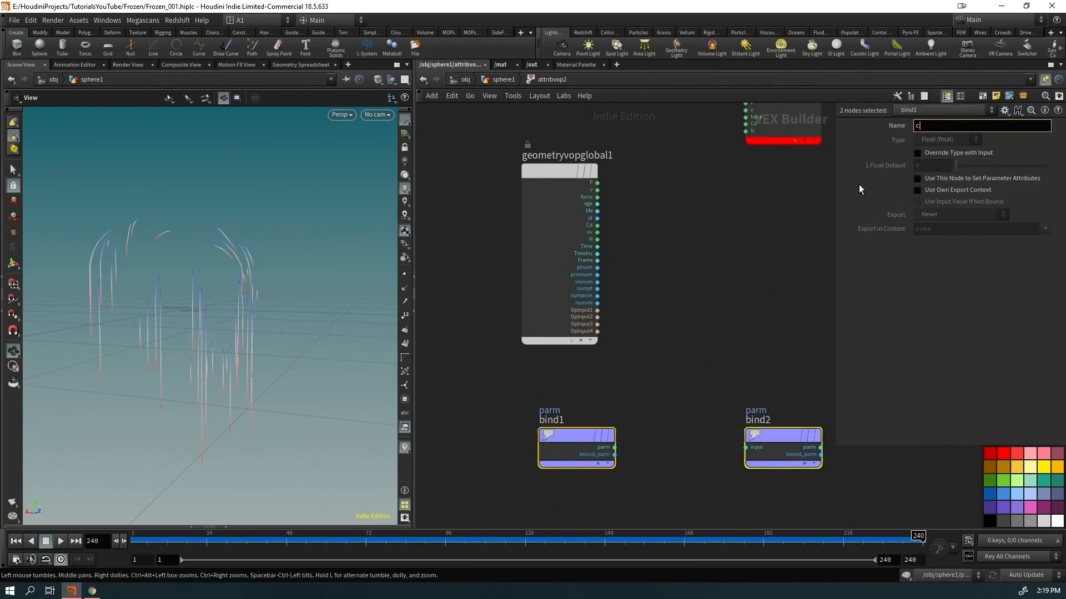
text(urveu)
key(Return)
Make bind2 export width and wire bind1's curveu output into it
drag(822, 351, 741, 493)
double_click(949, 127)
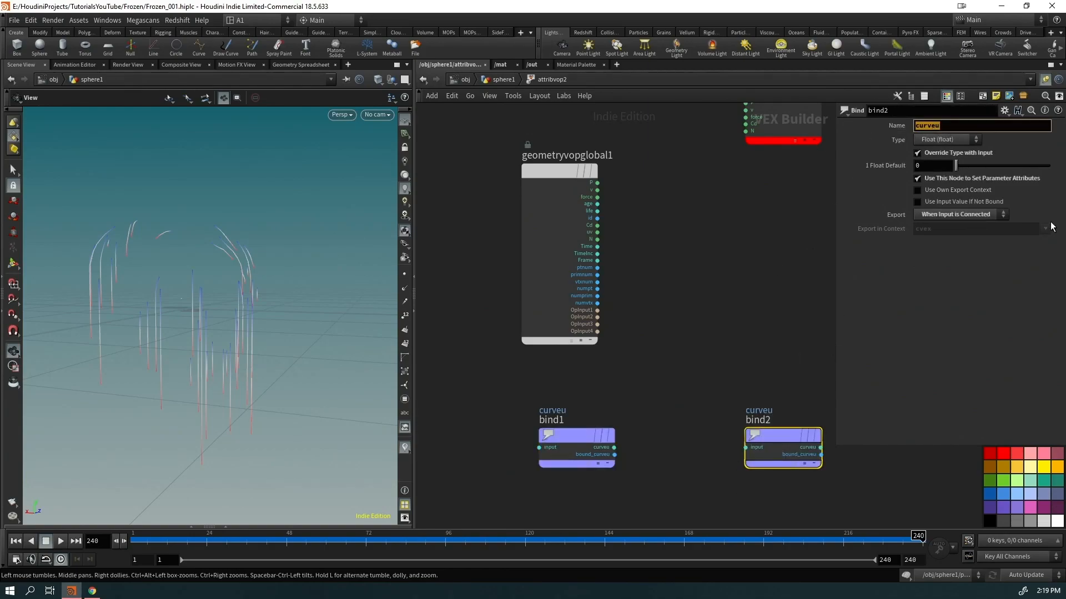
text(width)
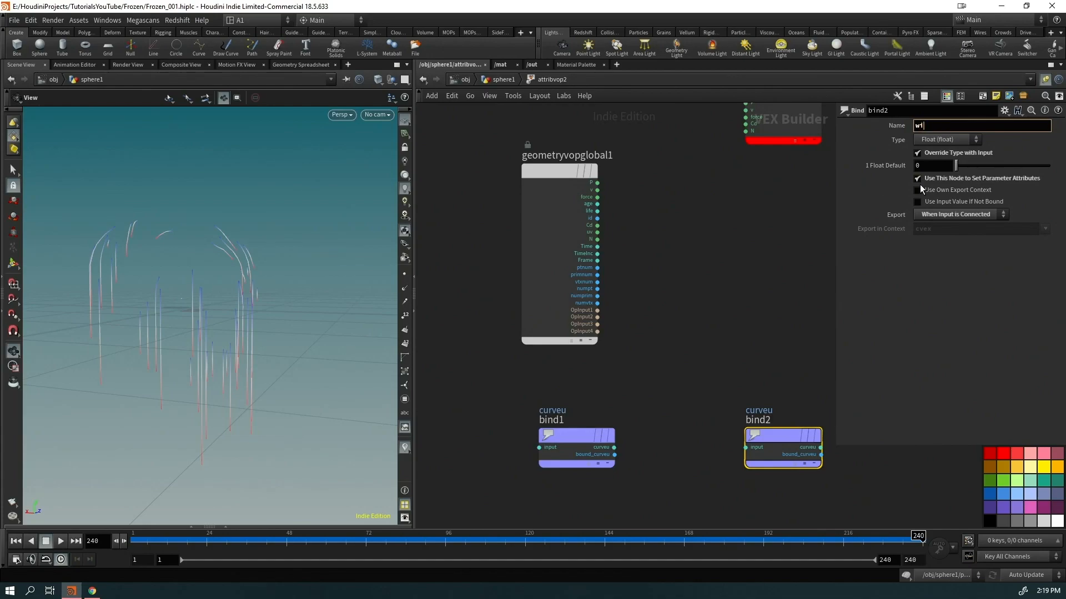
key(Return)
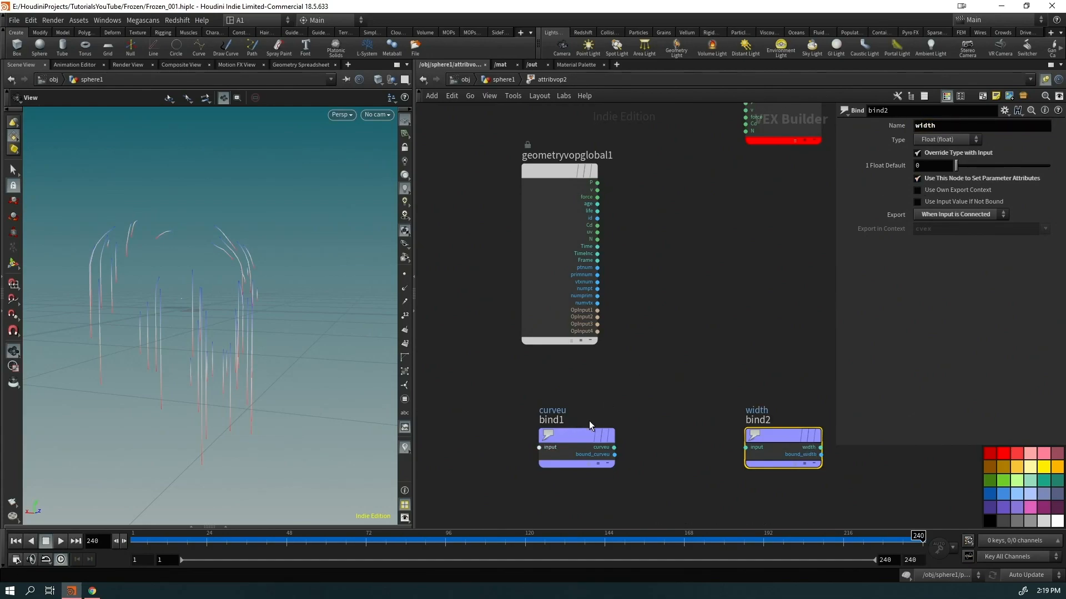
drag(614, 454, 746, 447)
drag(640, 454, 614, 448)
Insert a Fit Range node fit1 between the curveu bind and the width export
drag(691, 422, 652, 488)
key(Tab)
text(fit)
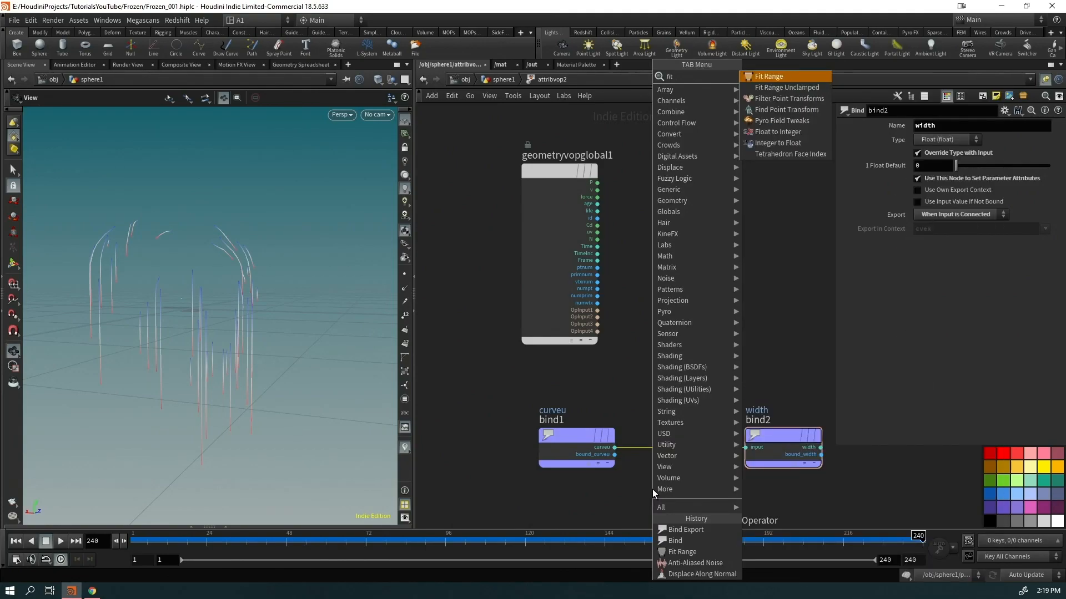
key(Return)
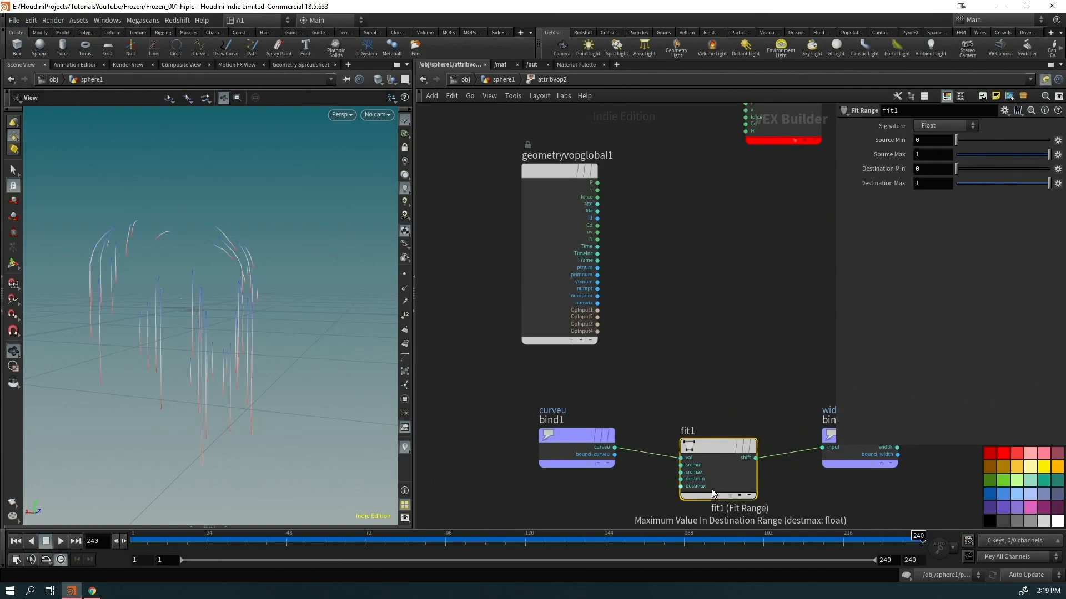
click(771, 473)
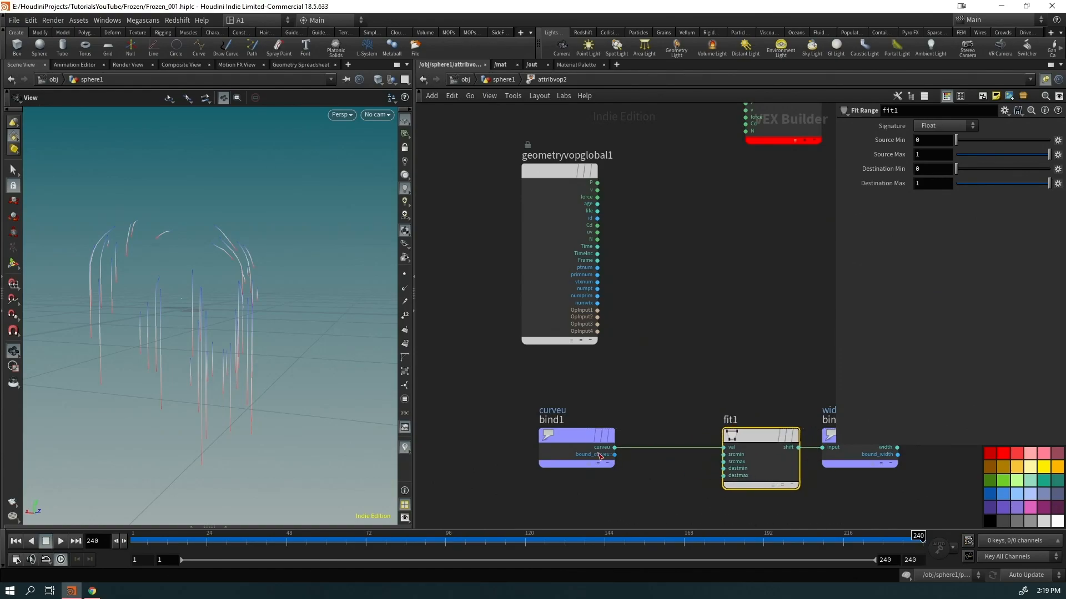
drag(581, 445, 534, 446)
Insert a float spline Ramp Parameter between bind1 and fit1
key(Tab)
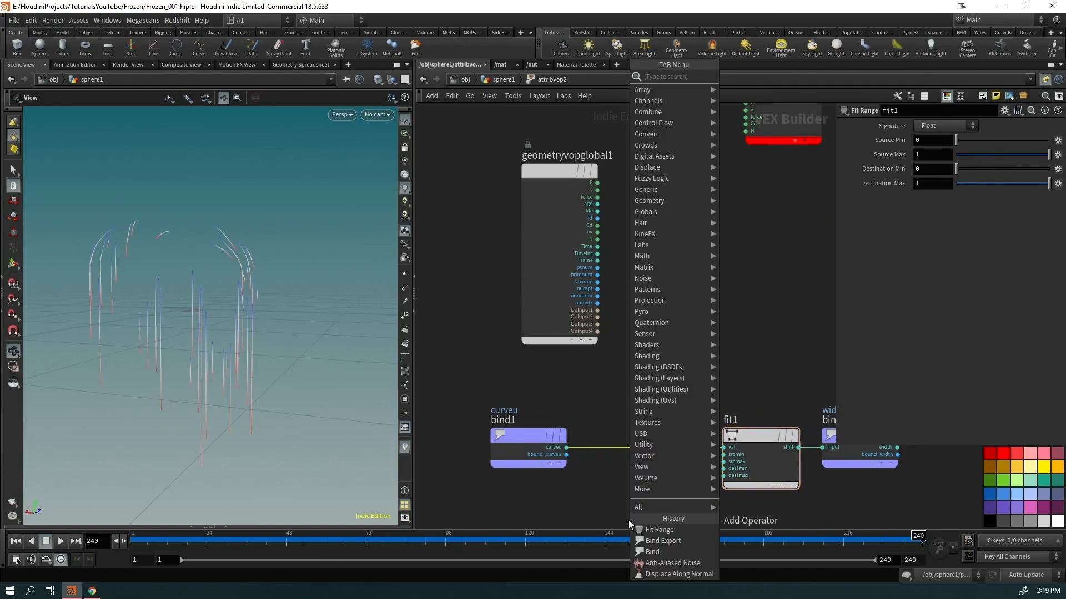
text(rampp)
key(Return)
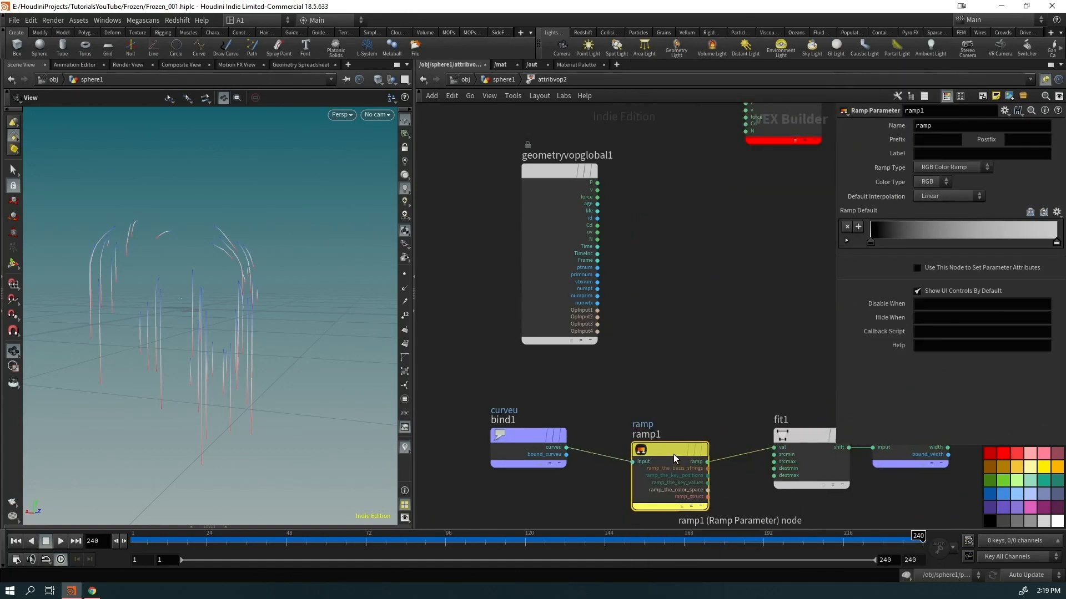
click(675, 438)
click(933, 171)
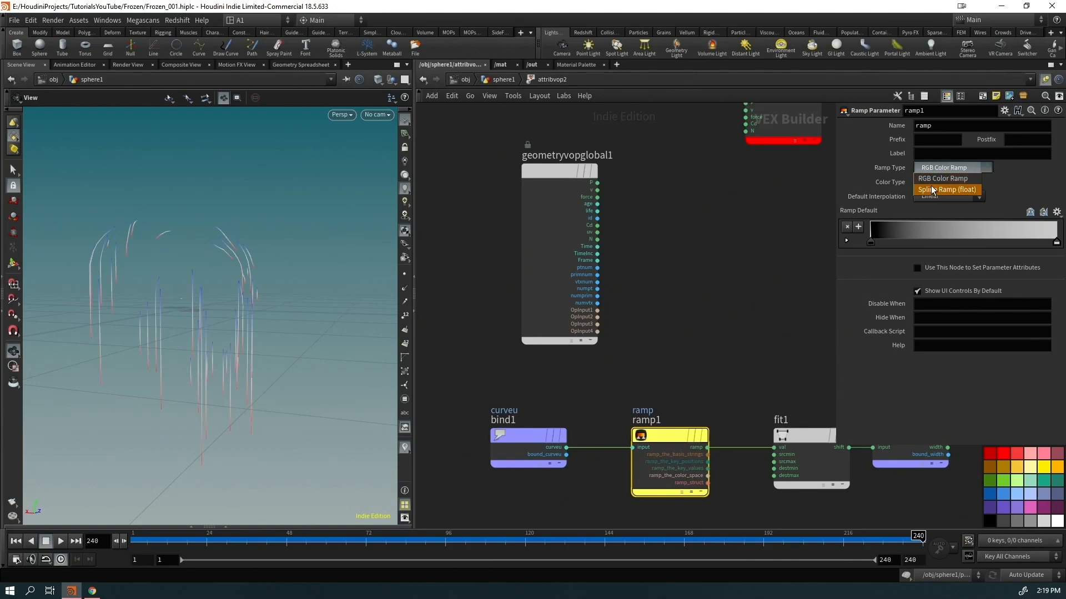
click(940, 190)
Promote fit1's srcmin, srcmax, destmin and destmax inputs, then return to sphere1
middle_drag(799, 514, 673, 391)
scroll(673, 390, up, 5)
drag(682, 161, 669, 347)
right_click(678, 272)
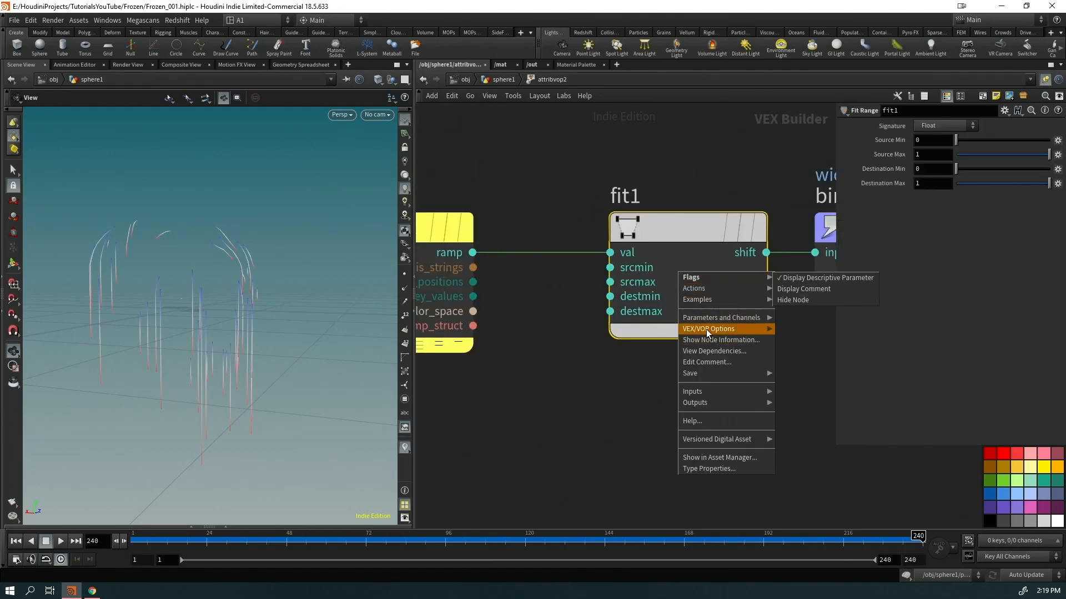
mouse_move(704, 329)
click(809, 422)
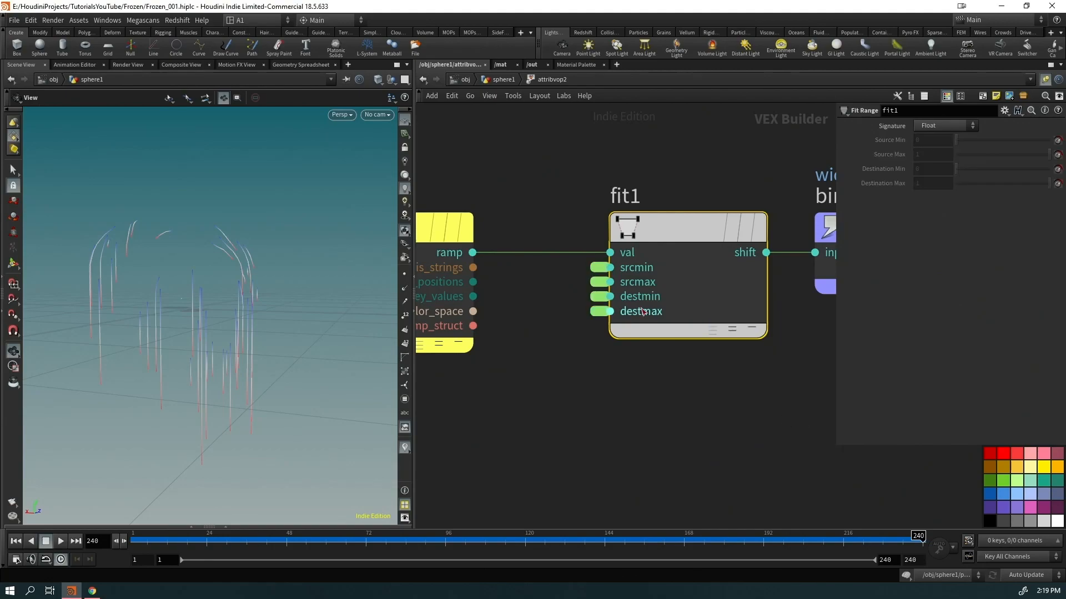
click(501, 79)
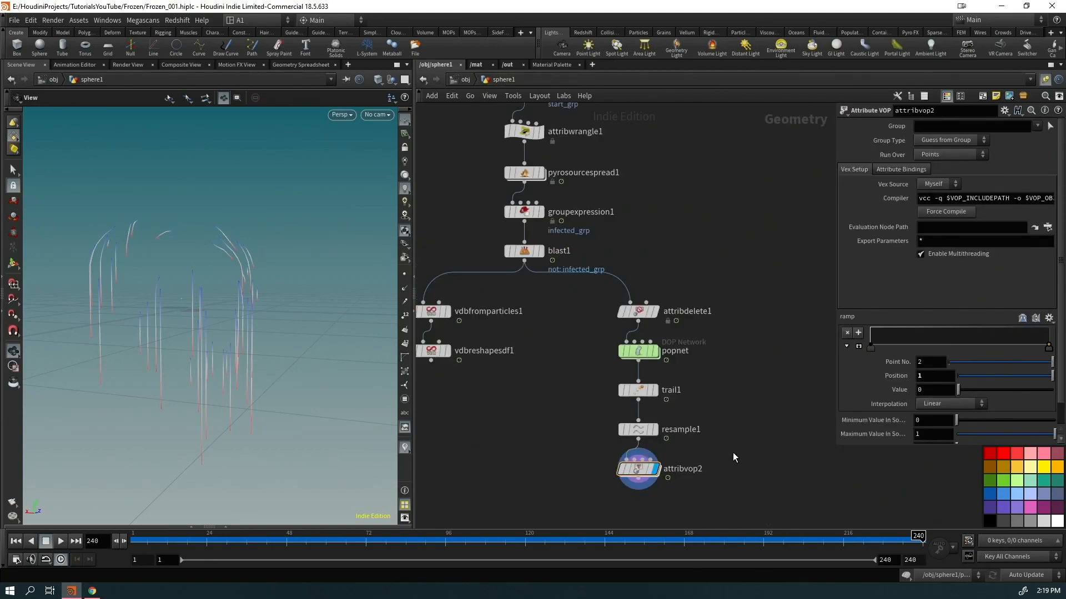
middle_drag(797, 431, 761, 368)
Add a PolyWire node under attribvop2
drag(1048, 347, 1048, 328)
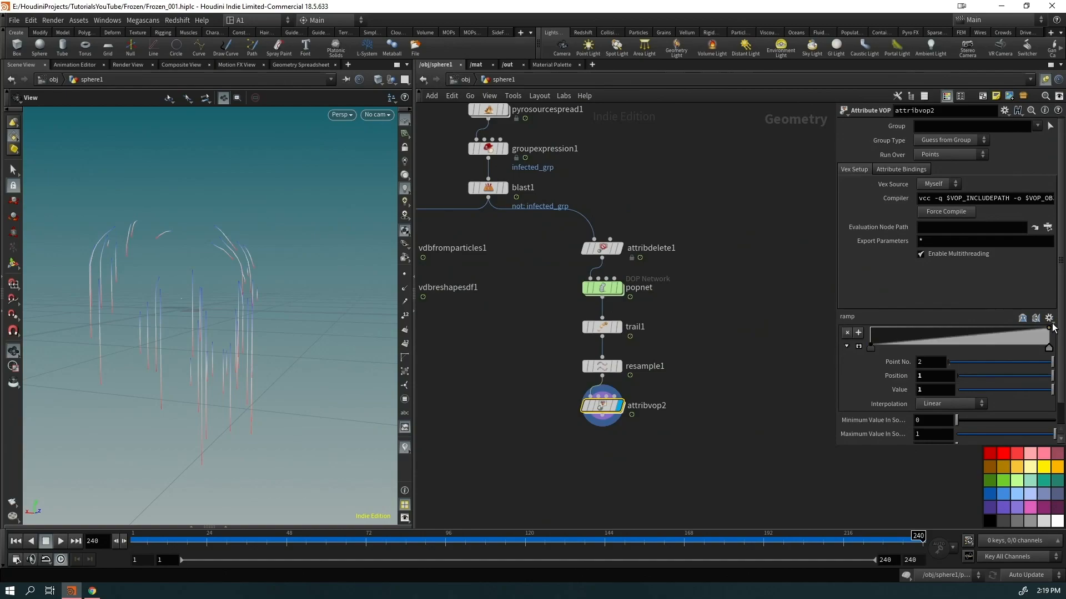
scroll(933, 351, down, 1)
key(Tab)
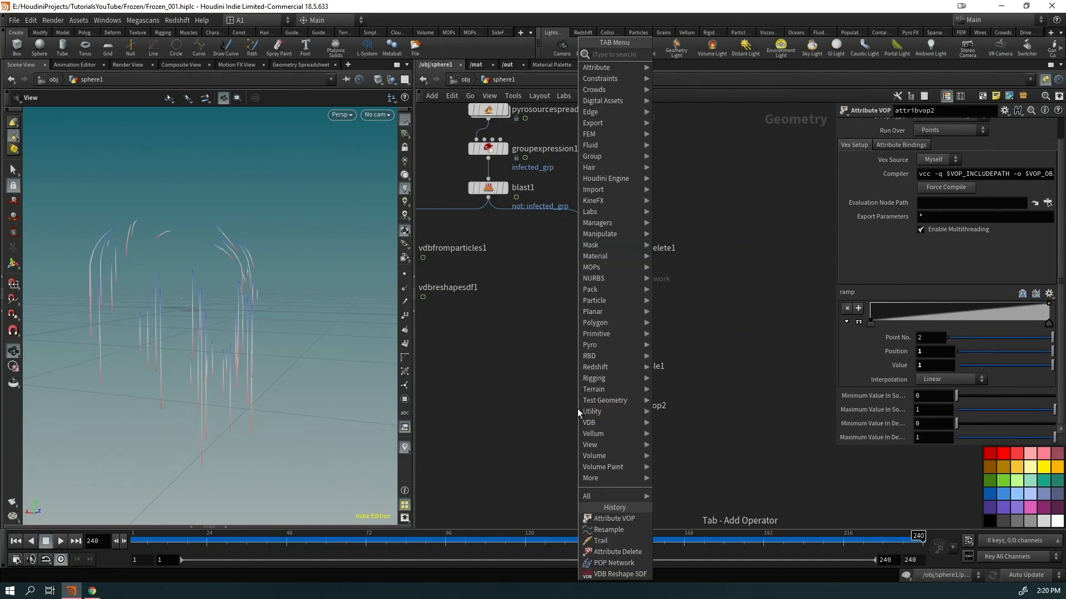
text(wir)
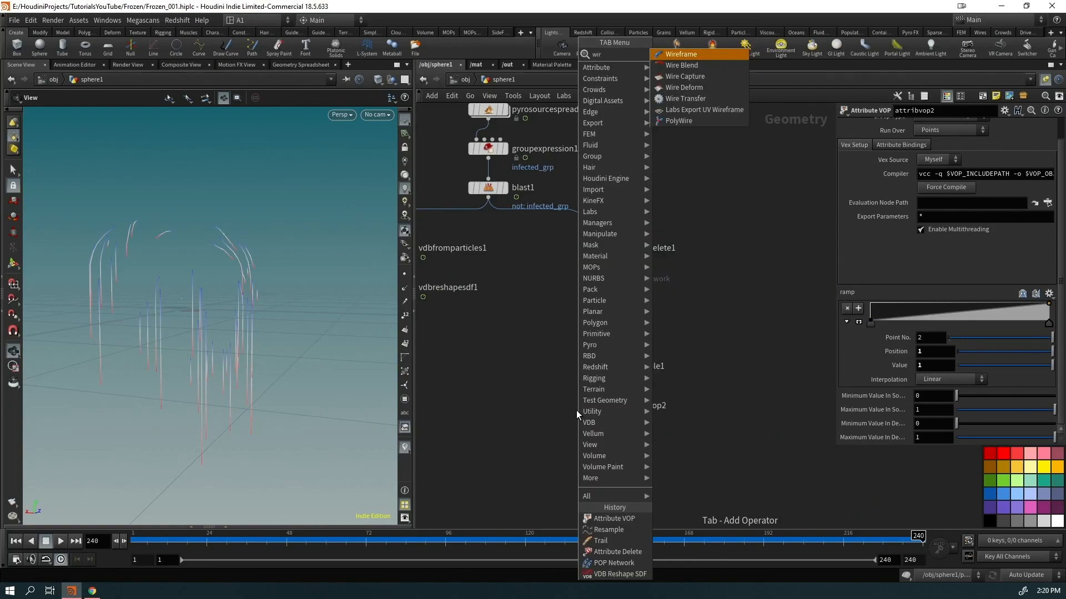
key(Down)
key(Down)
key(Down)
key(Down)
key(Down)
key(Down)
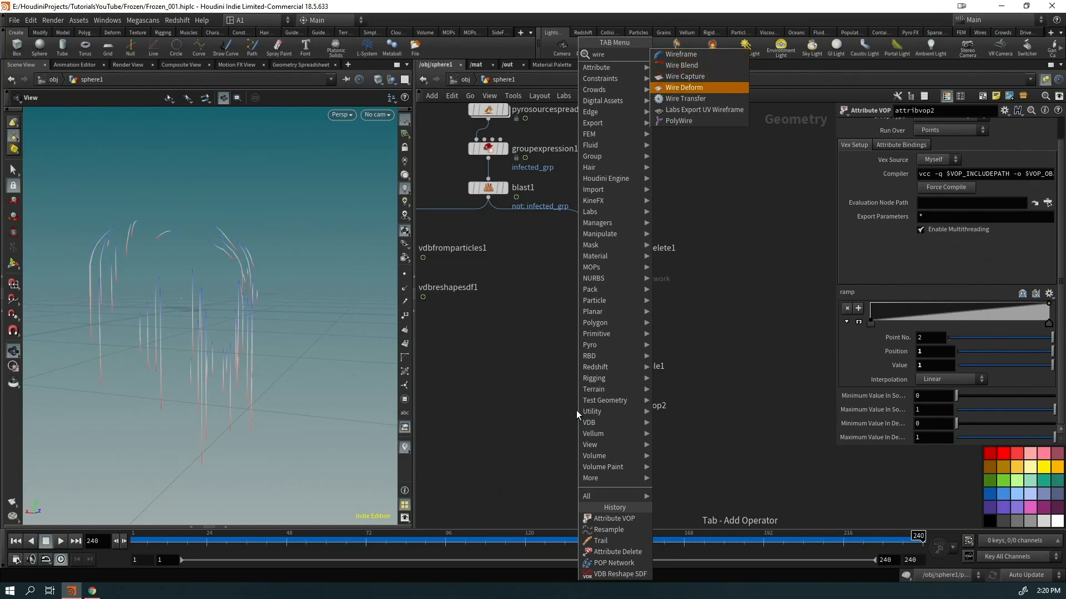
key(Return)
drag(264, 275, 212, 314)
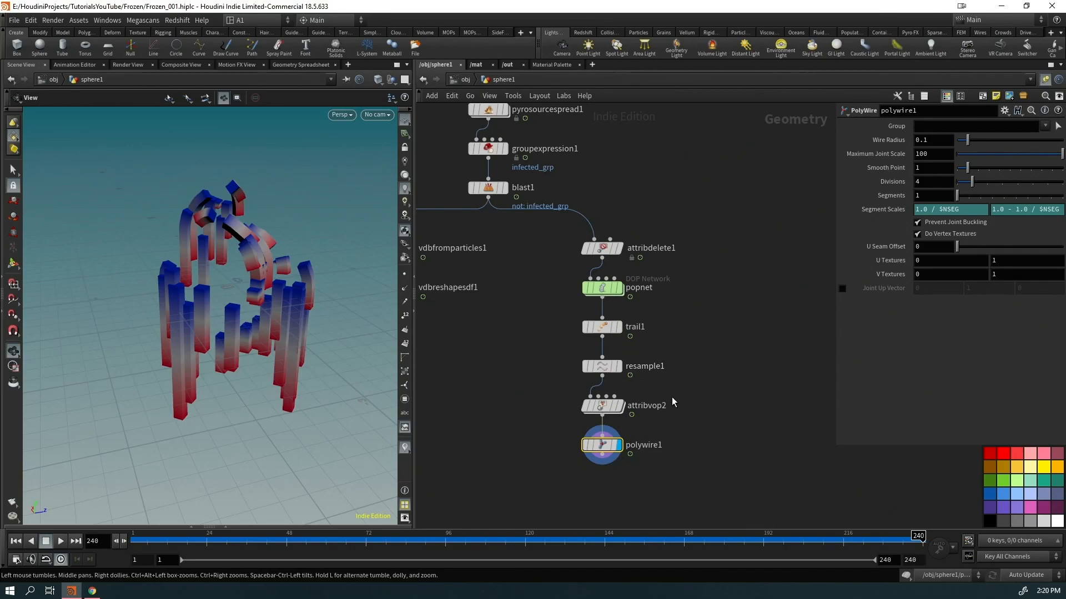
click(597, 409)
click(600, 445)
click(937, 143)
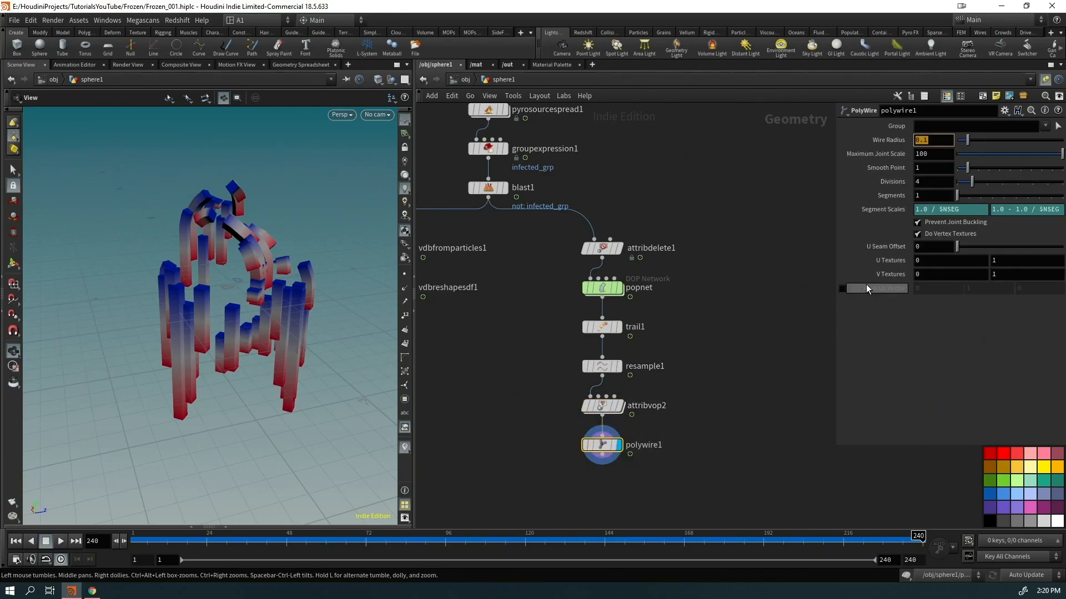
text(0)
text(wi)
text(dth)
key(Return)
drag(351, 461, 382, 334)
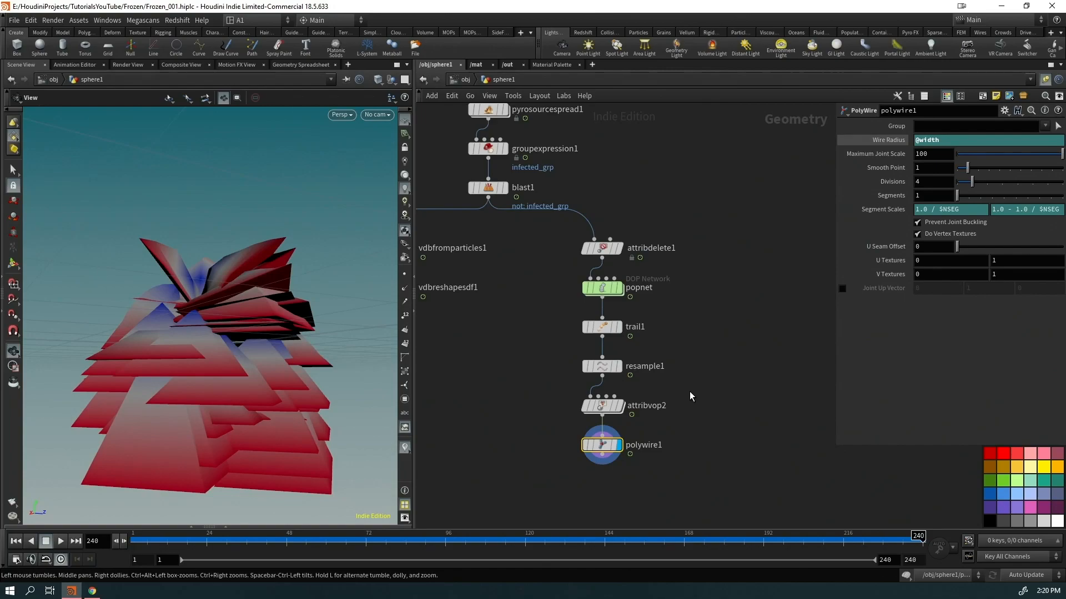
text(8)
key(Return)
Remap attribvop2's destination range from 0.062 down to 0 so icicle tips taper
click(599, 406)
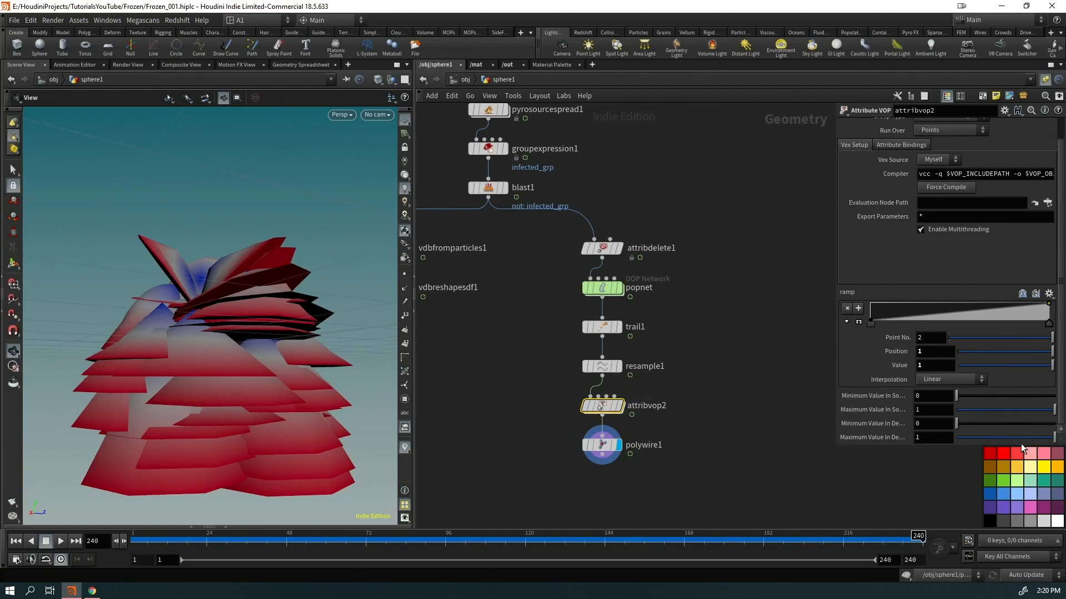
drag(968, 423, 920, 442)
drag(1052, 423, 962, 431)
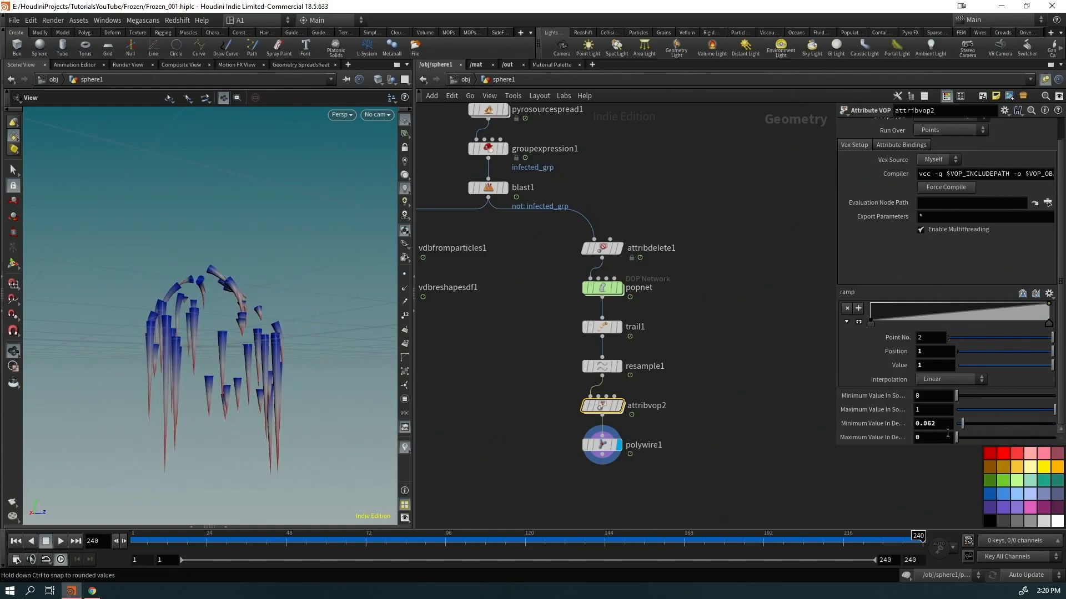
drag(309, 337, 422, 338)
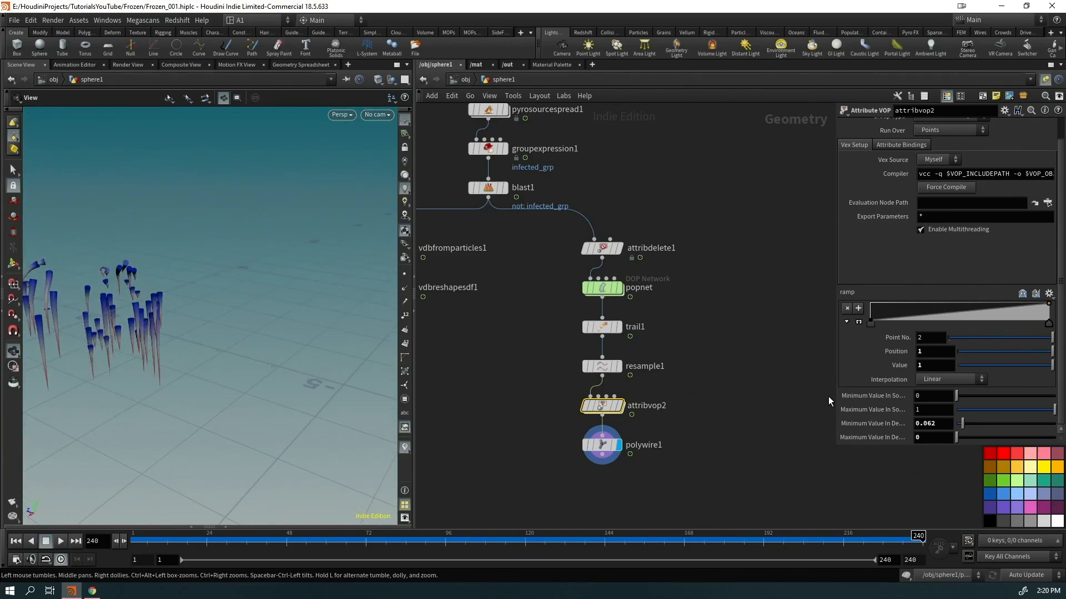
Try extra points on the width ramp, then remove them to restore the curve
drag(1049, 325, 1018, 311)
drag(108, 327, 268, 341)
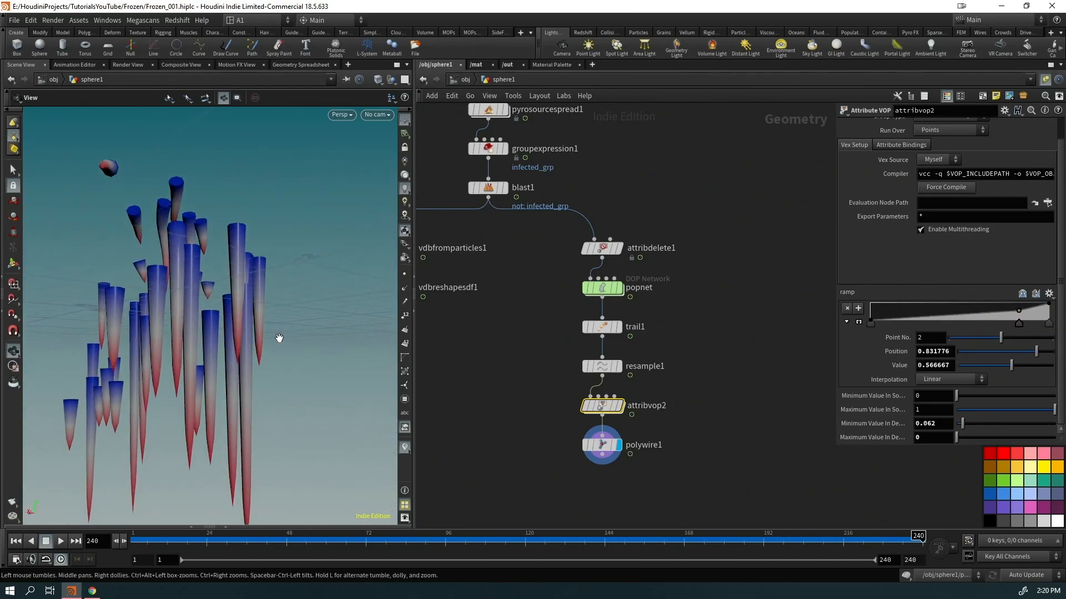
mouse_move(965, 319)
mouse_down()
mouse_move(965, 300)
mouse_move(965, 324)
mouse_up()
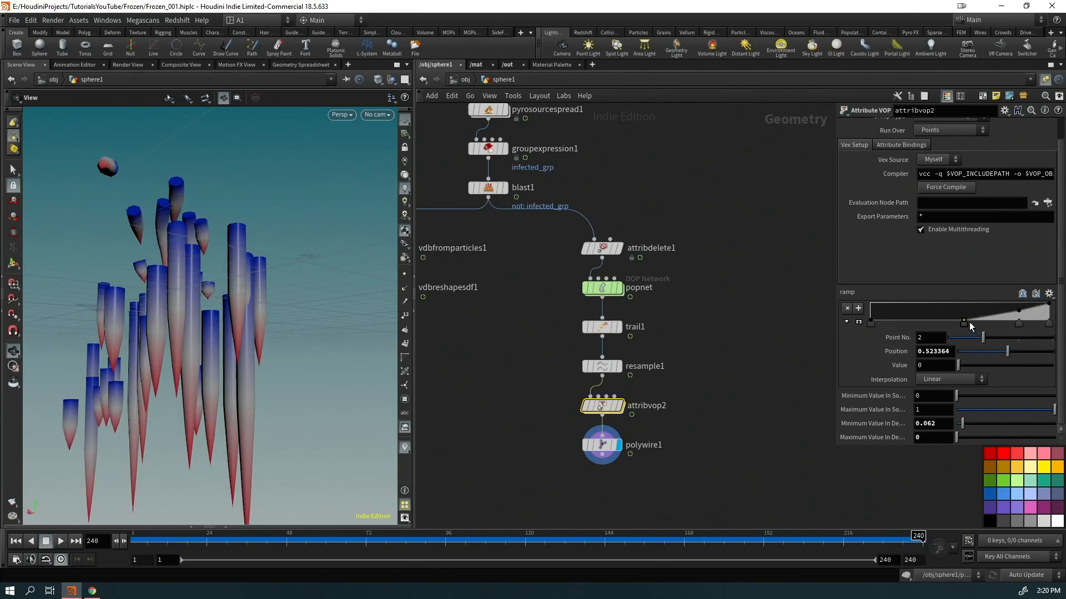
ctrl+click(969, 321)
ctrl+click(1018, 323)
drag(226, 368, 231, 436)
middle_drag(532, 433, 613, 422)
scroll(633, 425, down, 4)
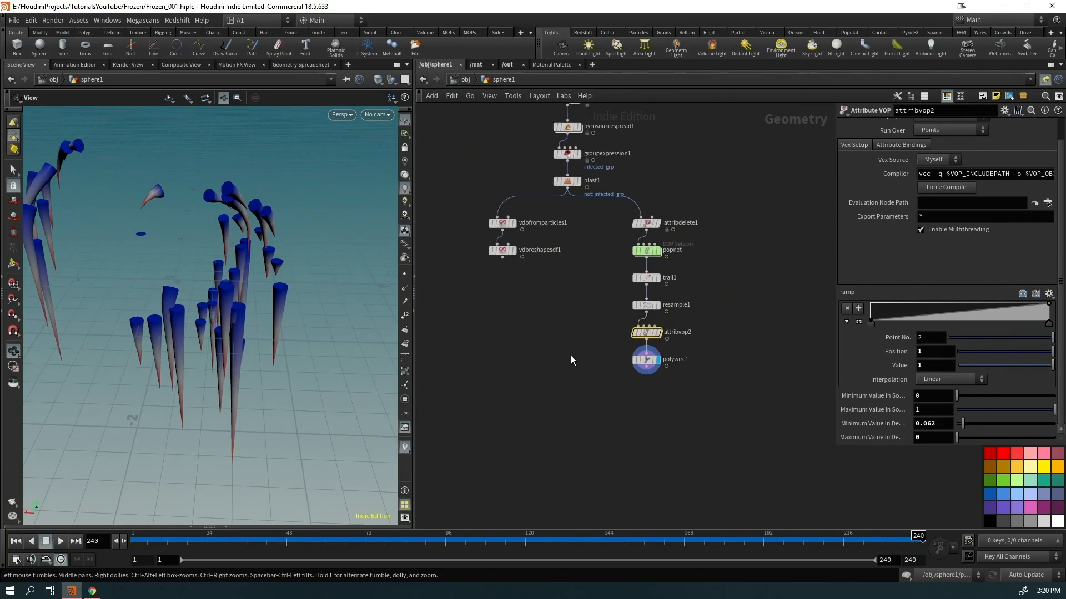
Add a VDB from Polygons node under polywire1 with voxel size 0.01
click(642, 355)
key(Tab)
text(vdpol)
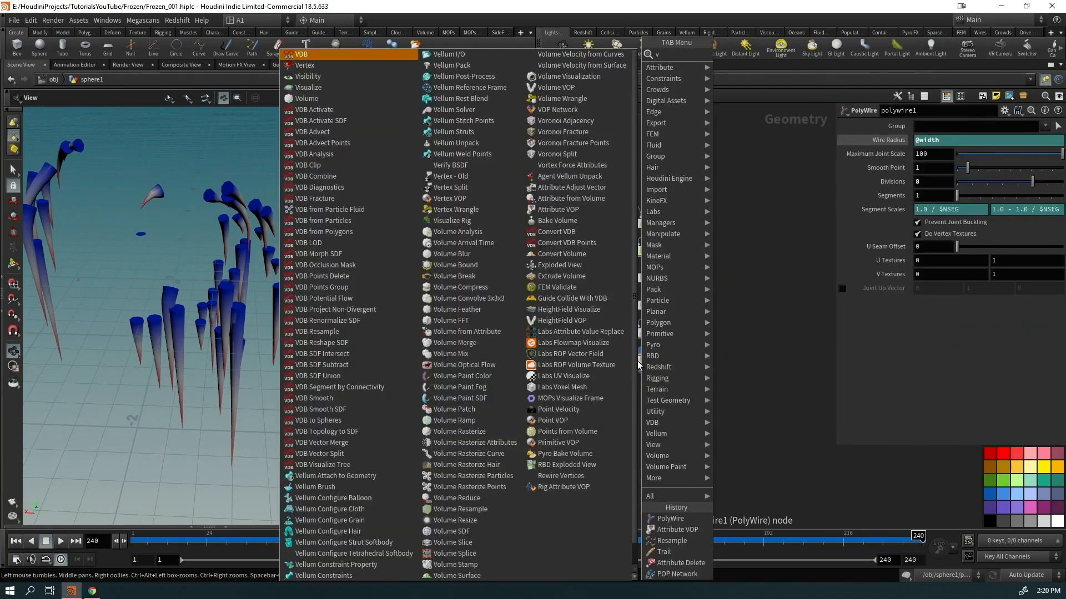
key(Return)
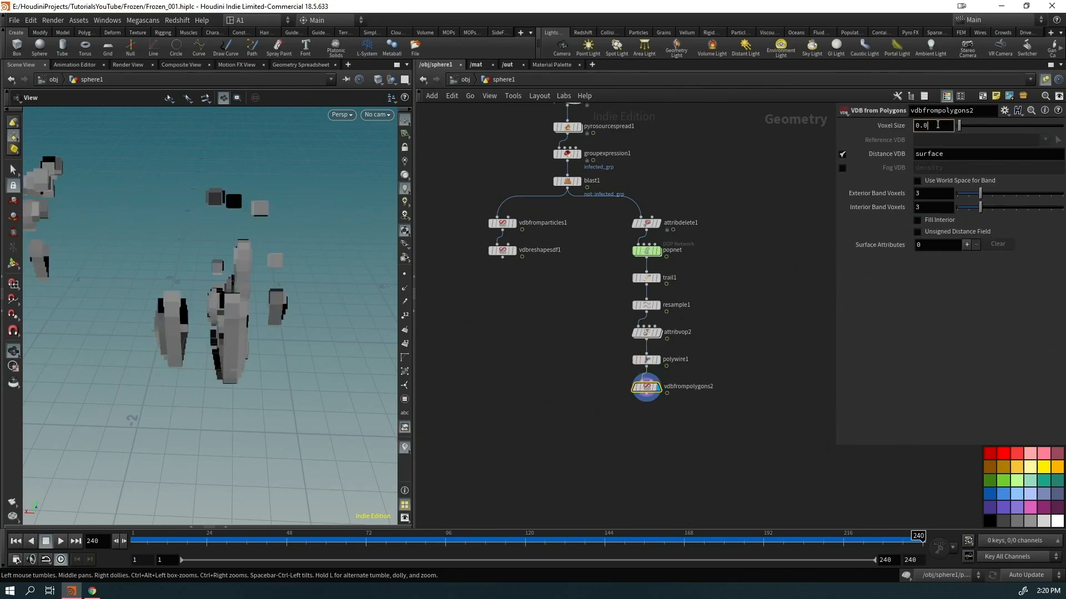
text(1)
key(Return)
drag(253, 329, 263, 317)
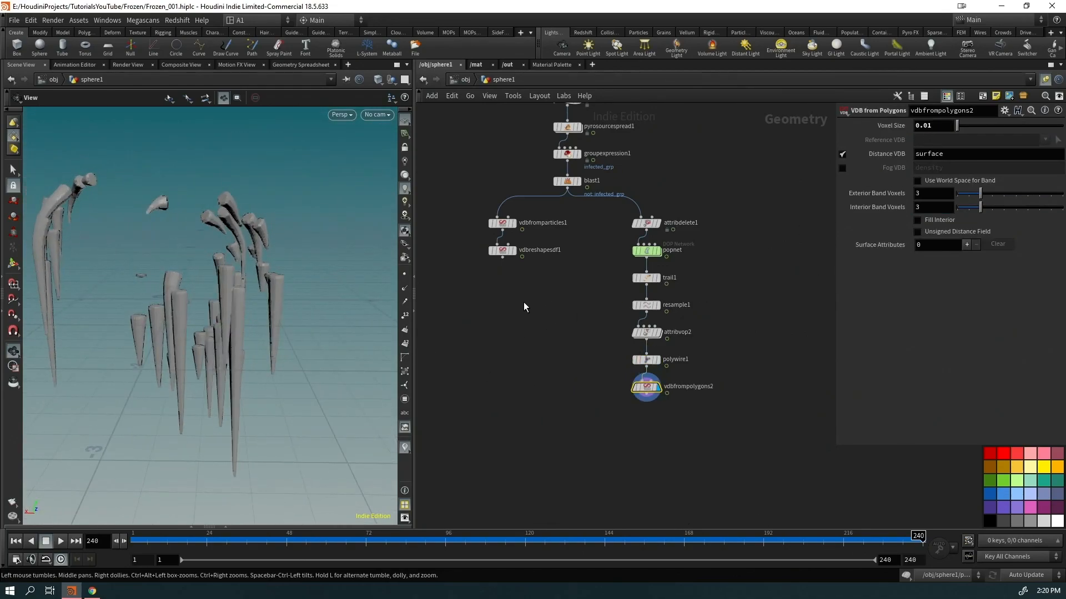
Move the particle VDB nodes down, display the reshaped shell, and select both branch ends
drag(525, 307, 481, 214)
drag(505, 254, 525, 389)
click(536, 387)
drag(694, 429, 478, 388)
click(524, 395)
Join both branches with a VDB Combine node set to SDF Union
key(Tab)
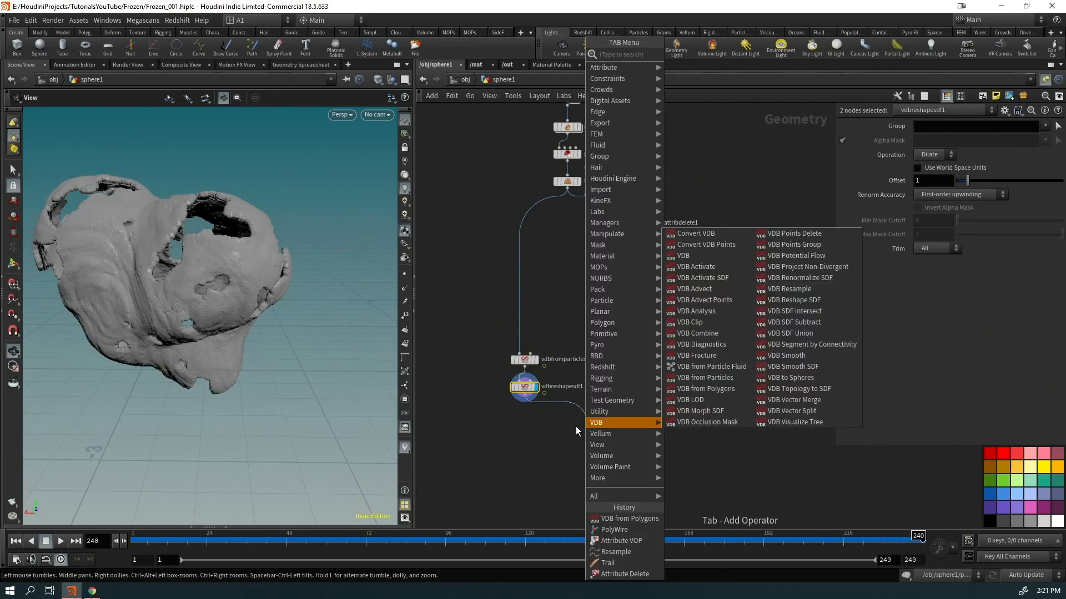
text(vdb)
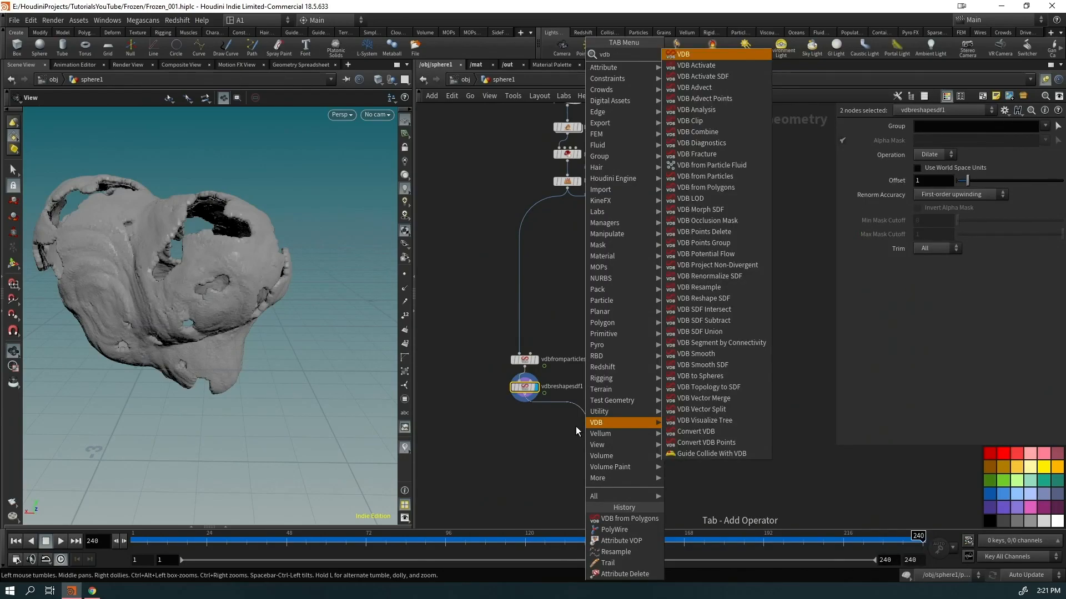
text( com)
key(Return)
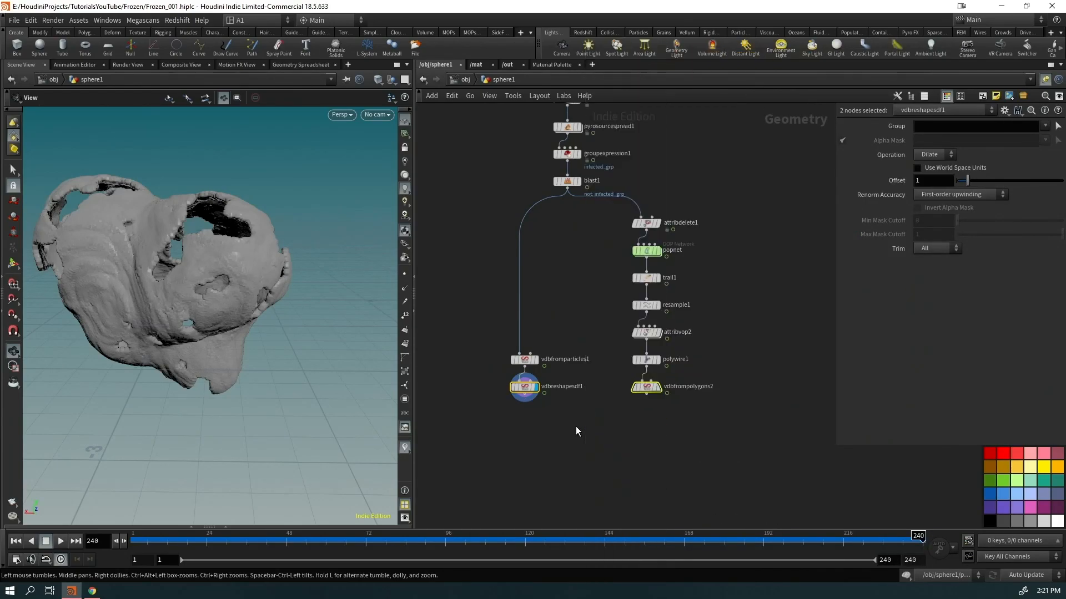
click(576, 426)
click(939, 169)
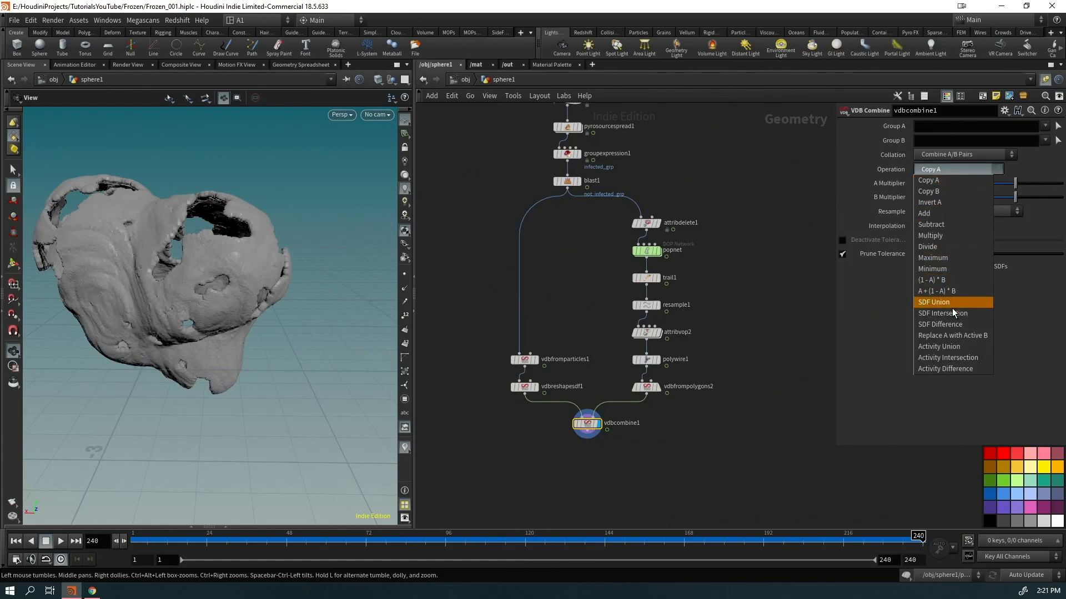
click(942, 307)
drag(324, 328, 311, 311)
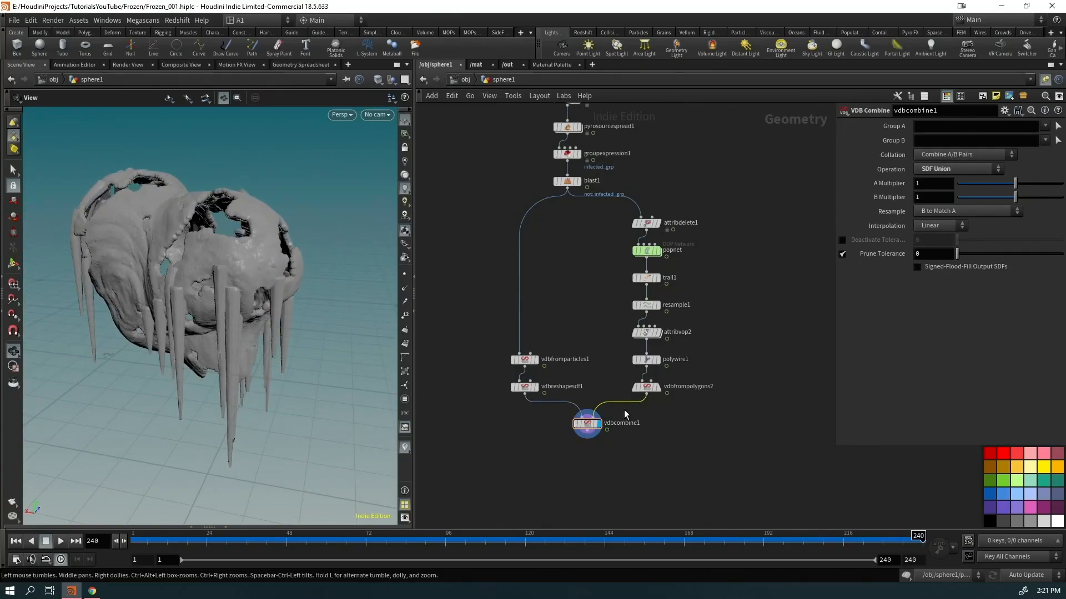
key(Tab)
Insert a VDB Smooth SDF on the icicle branch using the ssd search
text(ssd)
key(Return)
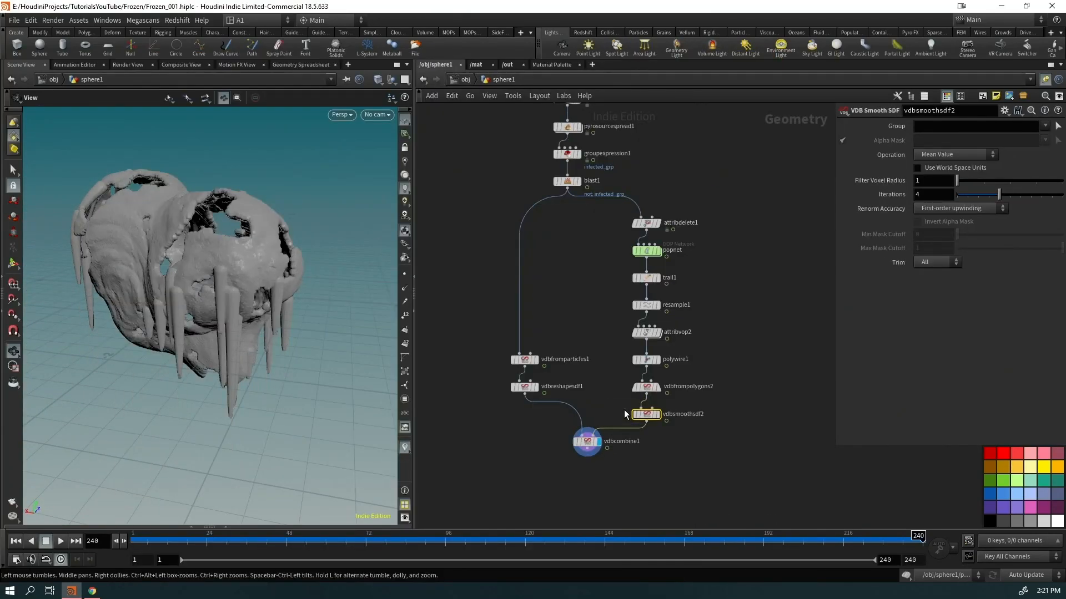
drag(377, 397, 191, 321)
drag(328, 369, 312, 317)
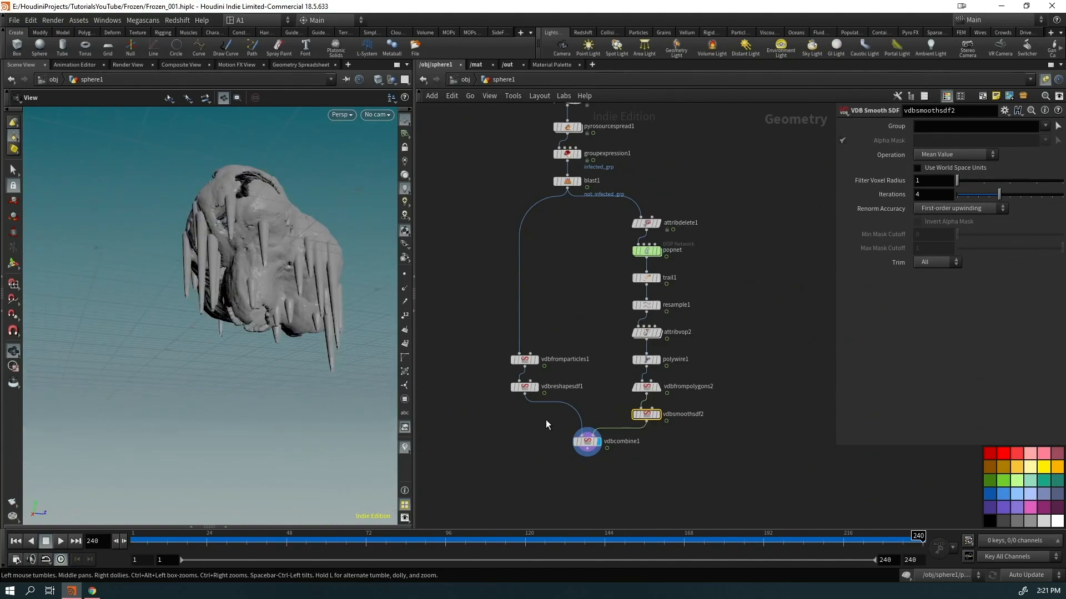
Compare the smoothed and unsmoothed icicles, then display the combined shell with icicles again
click(657, 415)
drag(238, 245, 269, 279)
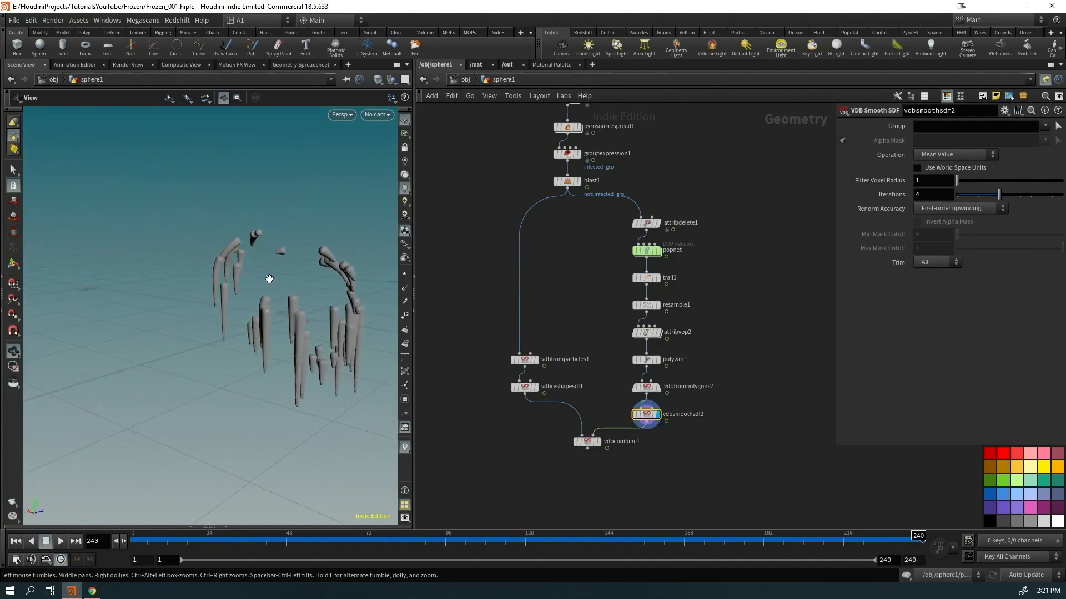
click(657, 387)
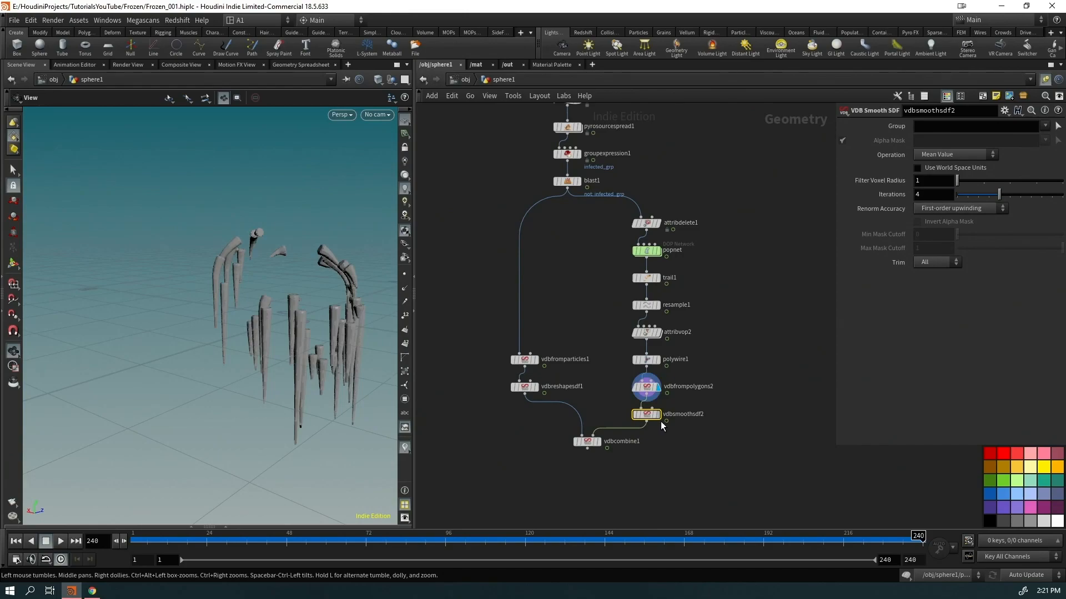
click(597, 442)
Add a VDB Smooth SDF (Mean Value, radius 1, 4 iterations) below vdbcombine1
drag(545, 334, 572, 427)
key(Tab)
text(ssd)
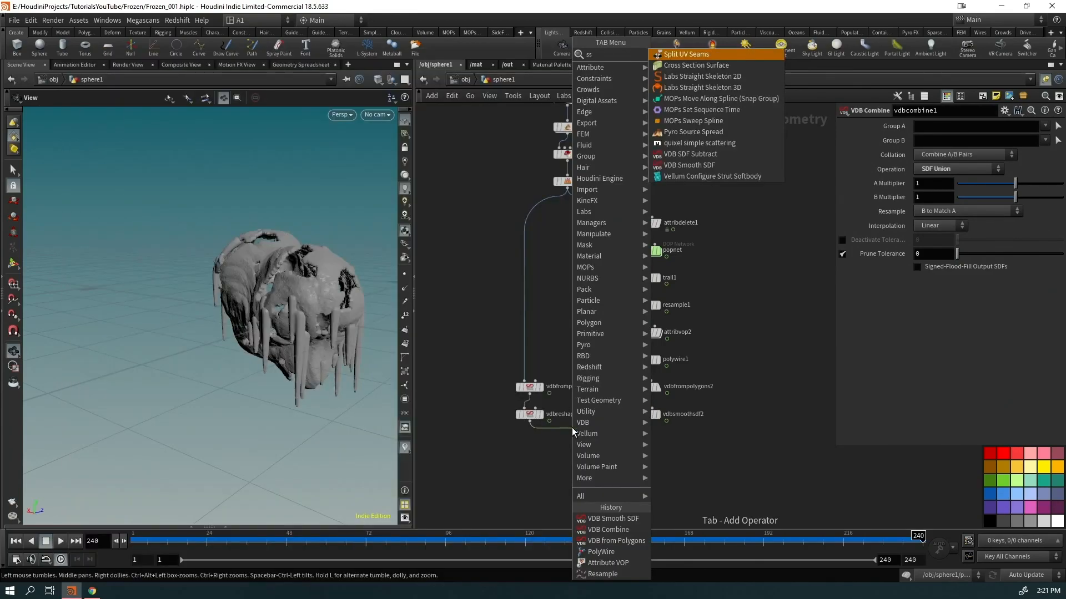
key(Return)
click(586, 469)
drag(293, 321, 380, 440)
drag(386, 397, 283, 363)
right_drag(294, 358, 374, 297)
drag(373, 297, 277, 327)
drag(178, 337, 222, 344)
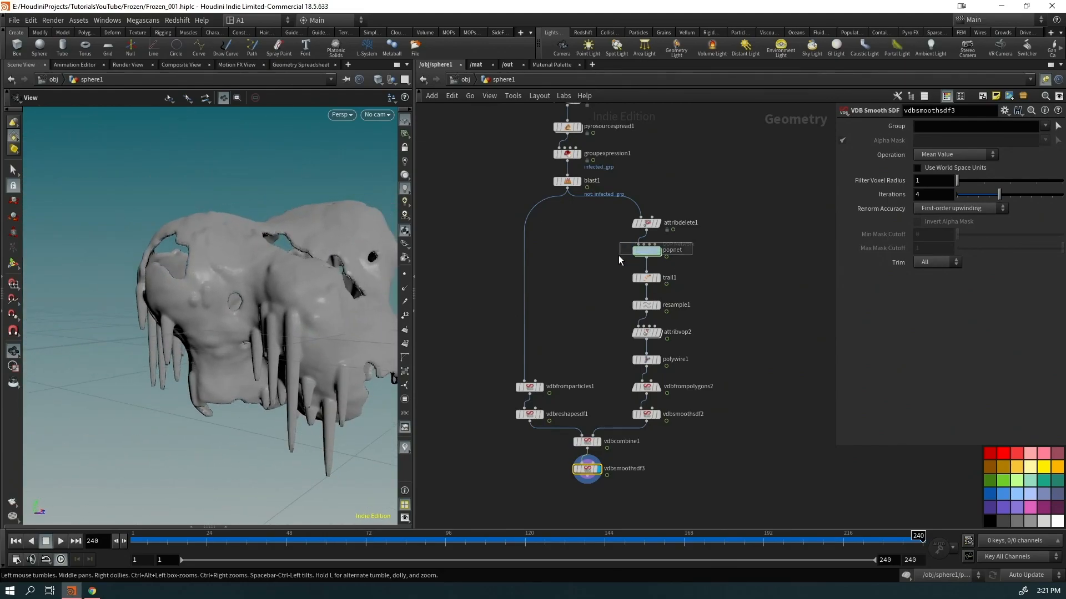
Inspect the softened icy mesh and select vdbsmoothsdf3 in the network
drag(620, 256, 620, 256)
drag(238, 309, 260, 391)
middle_drag(655, 498, 656, 464)
click(586, 436)
Add a Convert VDB node after vdbsmoothsdf3 with Convert To set to Polygons
key(Tab)
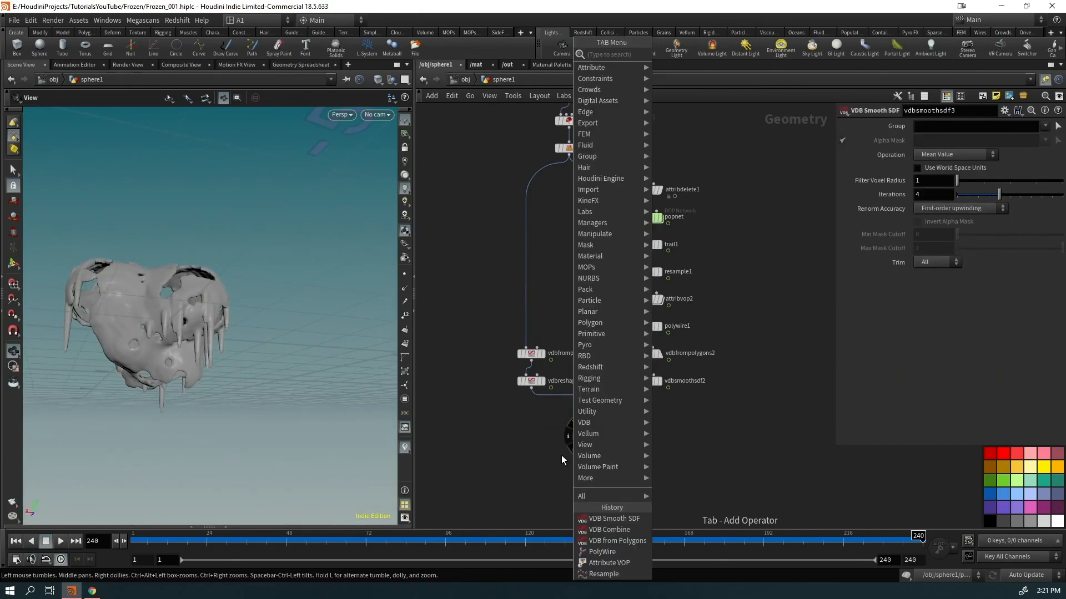
text(convert vdb)
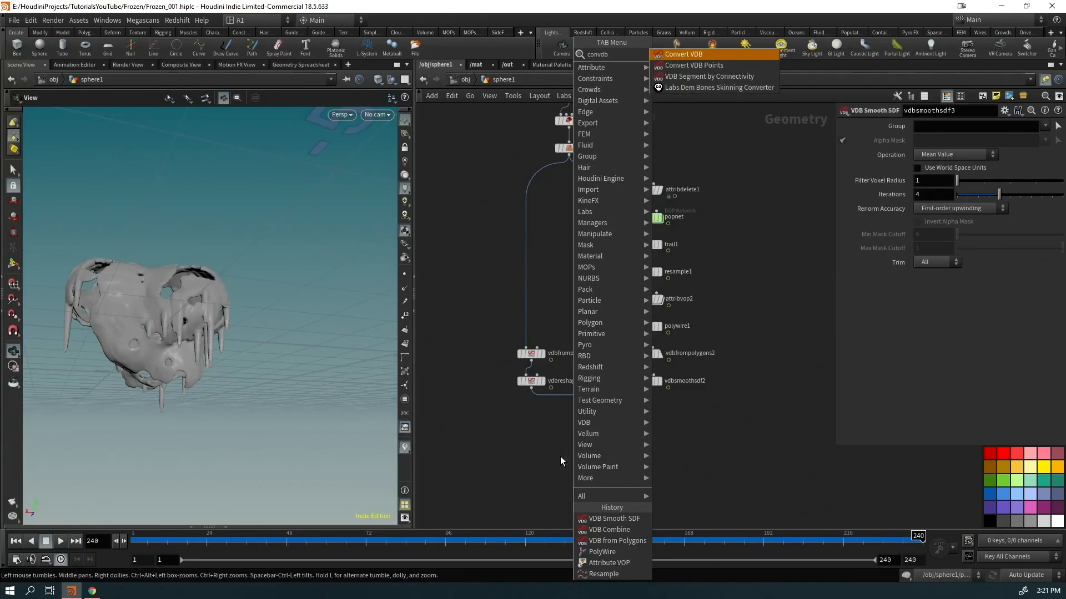
key(Return)
click(926, 141)
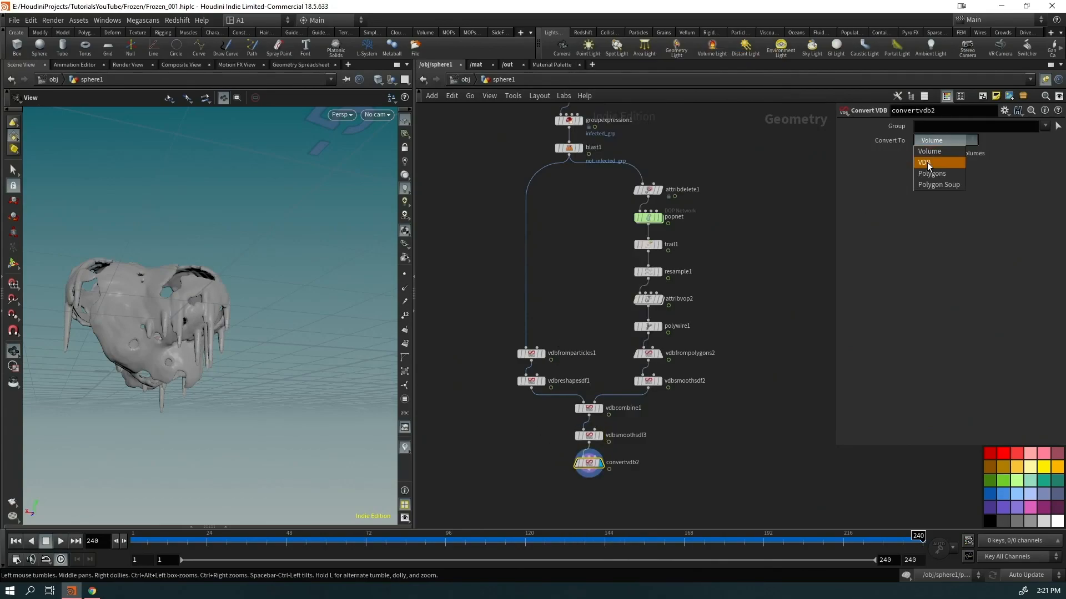
click(938, 173)
drag(139, 366, 604, 304)
drag(359, 328, 304, 303)
right_drag(304, 303, 308, 258)
drag(308, 257, 306, 300)
mouse_move(181, 364)
mouse_down()
mouse_move(114, 371)
mouse_move(185, 351)
mouse_up()
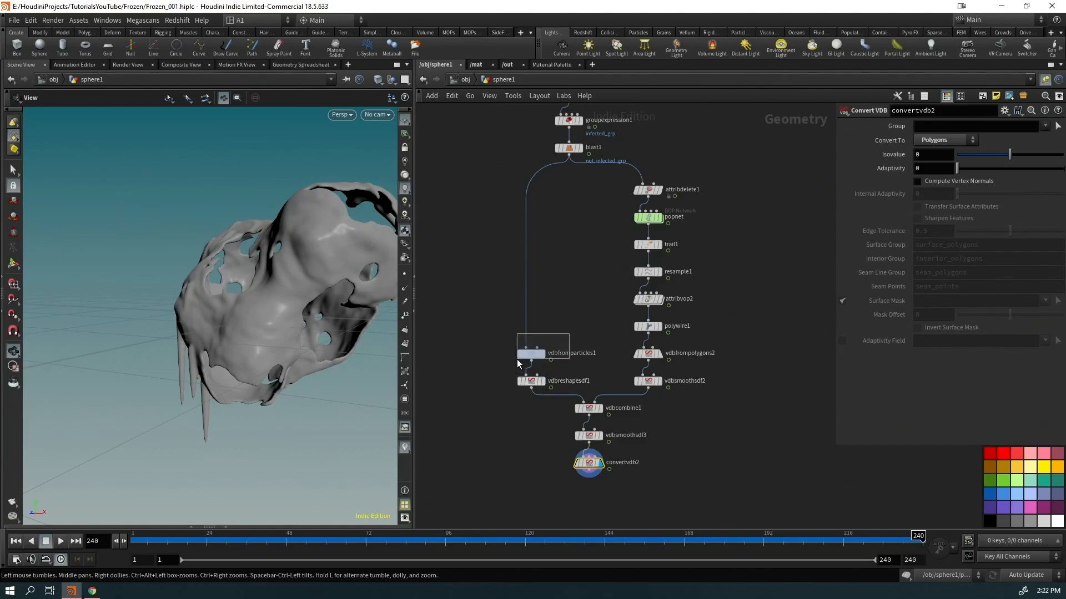
Review vdbfromparticles1 and vdbreshapesdf1 (offset 3) while viewing the icicles up close
drag(517, 358, 517, 359)
click(532, 381)
drag(325, 308, 266, 345)
scroll(315, 305, up, 5)
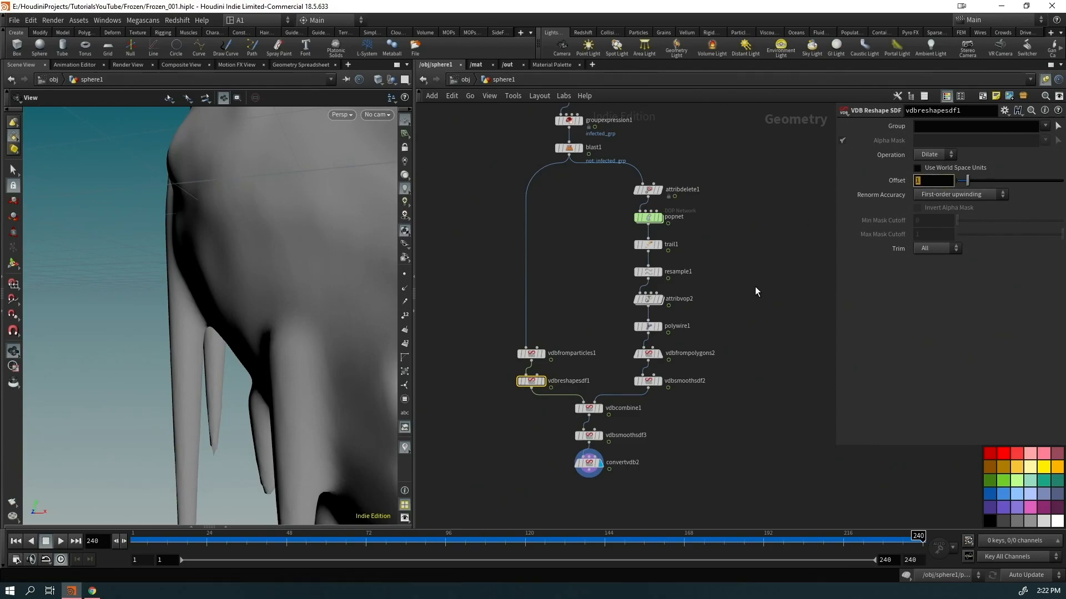
scroll(253, 332, down, 5)
drag(253, 332, 192, 342)
scroll(266, 359, down, 4)
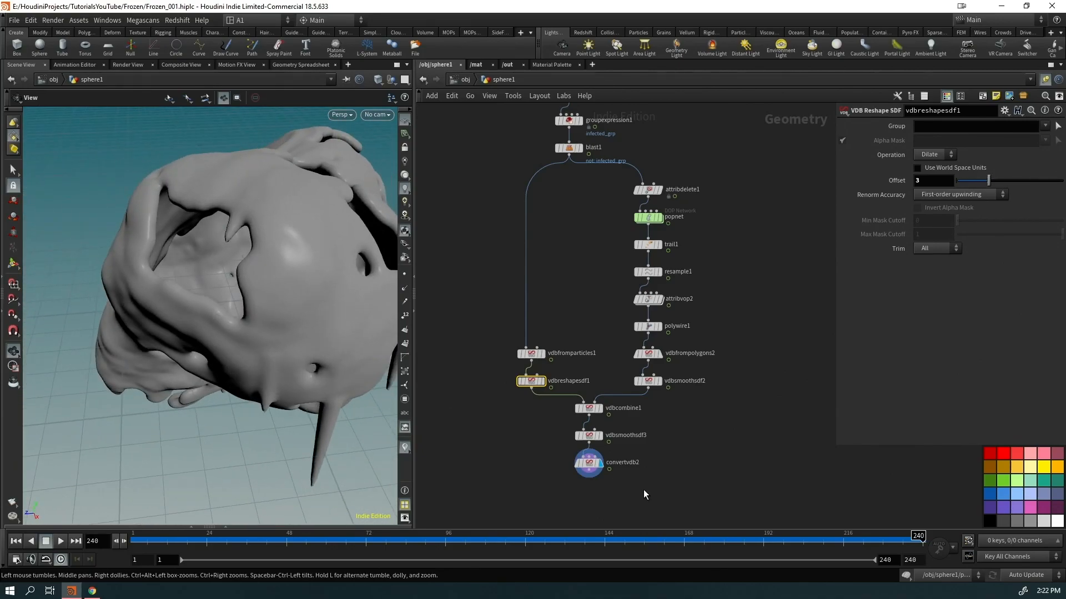
double_click(646, 223)
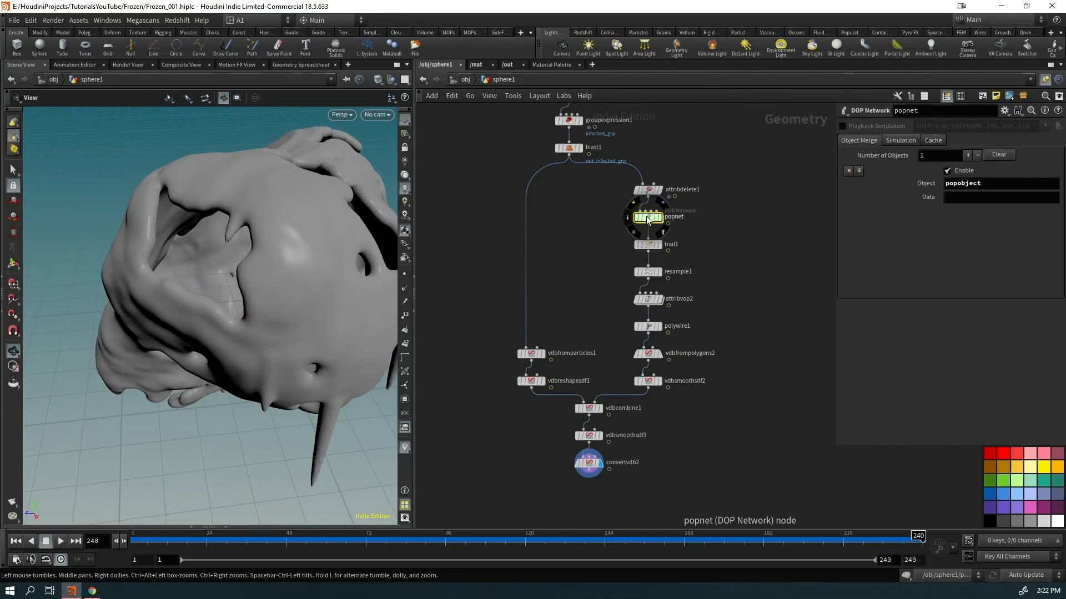
key(ctrl+Up)
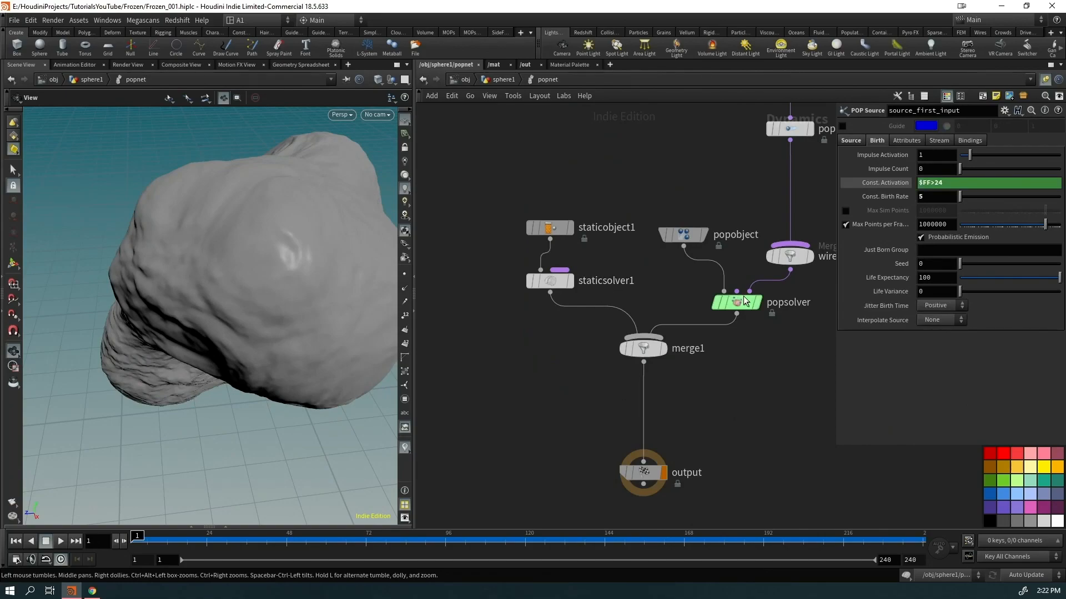
middle_drag(784, 359, 590, 509)
key(Down)
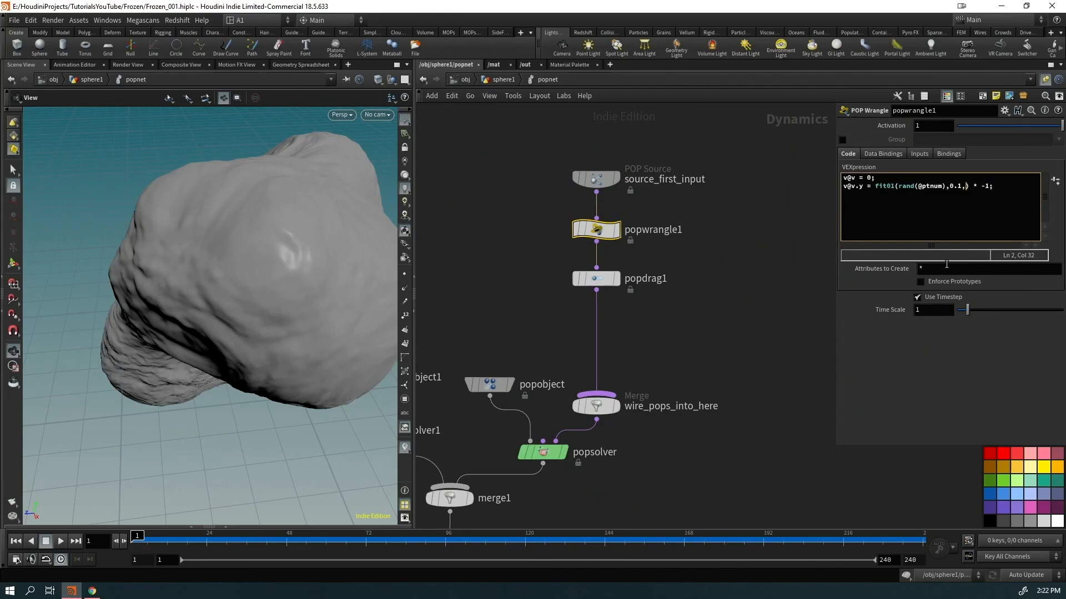
click(667, 297)
scroll(149, 312, down, 5)
click(60, 542)
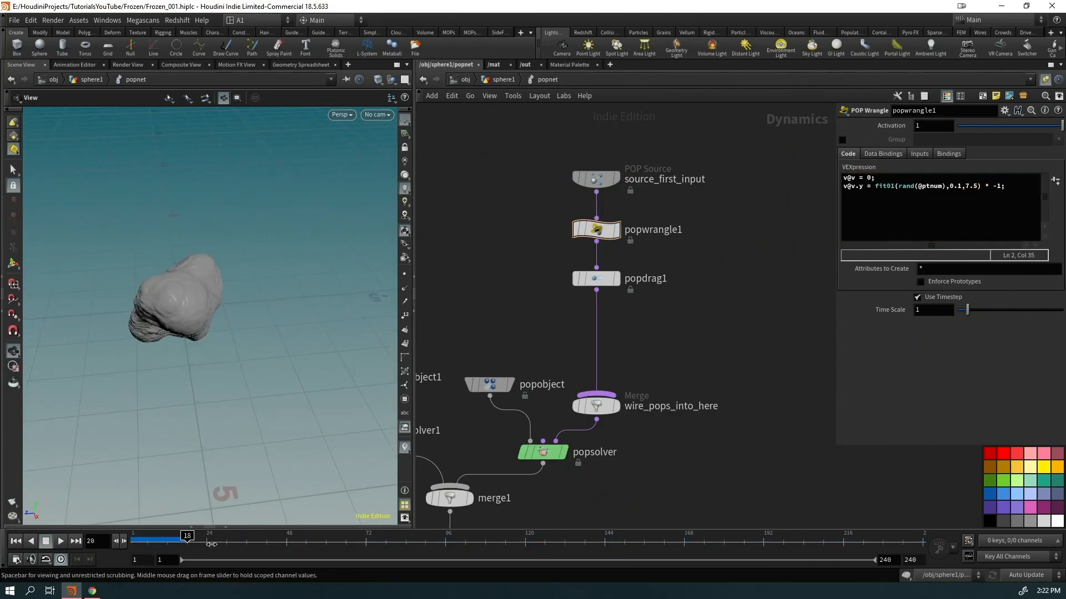
drag(719, 556, 566, 546)
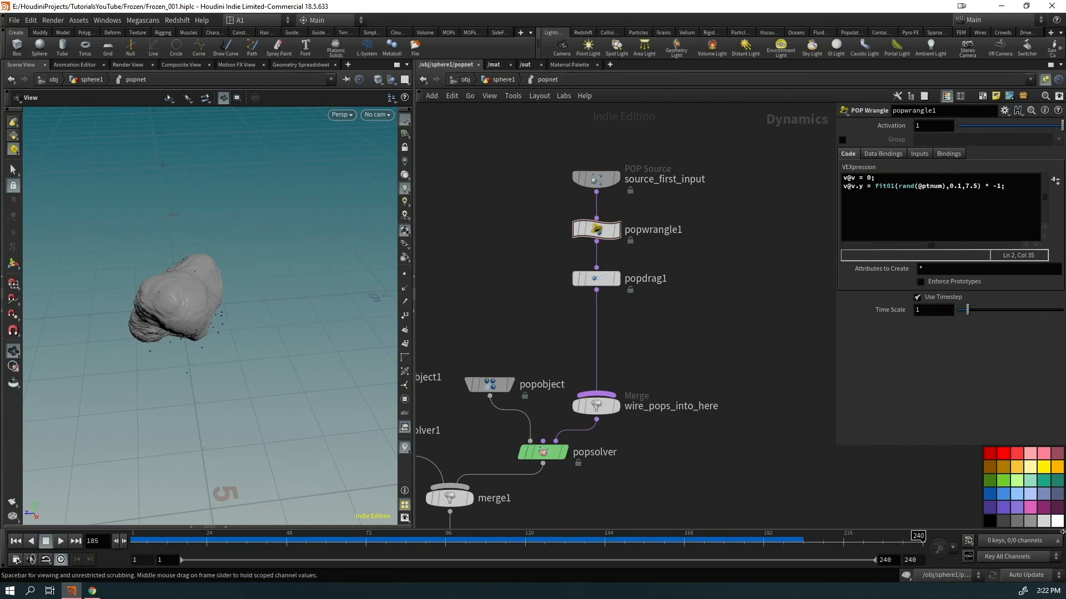
drag(209, 316, 333, 266)
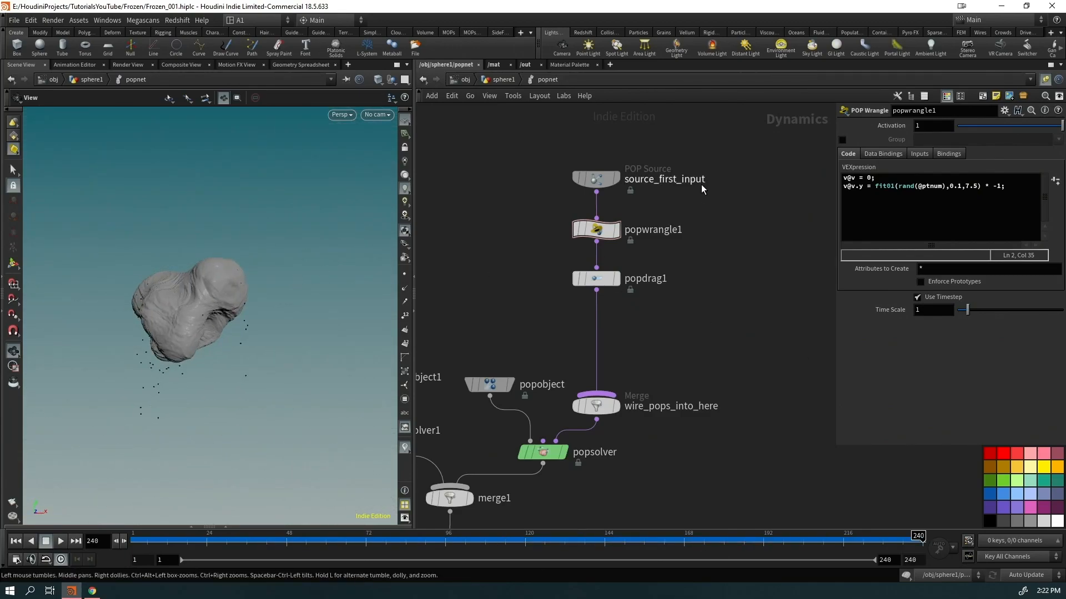
Set source_first_input's Const. Birth Rate to 10 and check the falling particles
click(599, 180)
key(ctrl+Up)
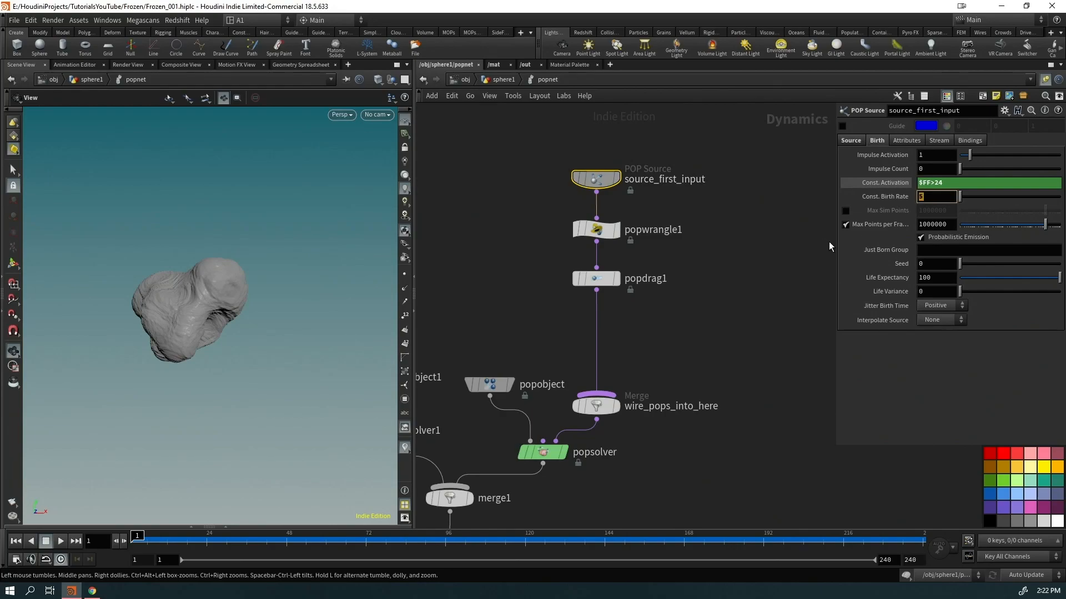
click(706, 278)
key(Up)
drag(195, 540, 1062, 538)
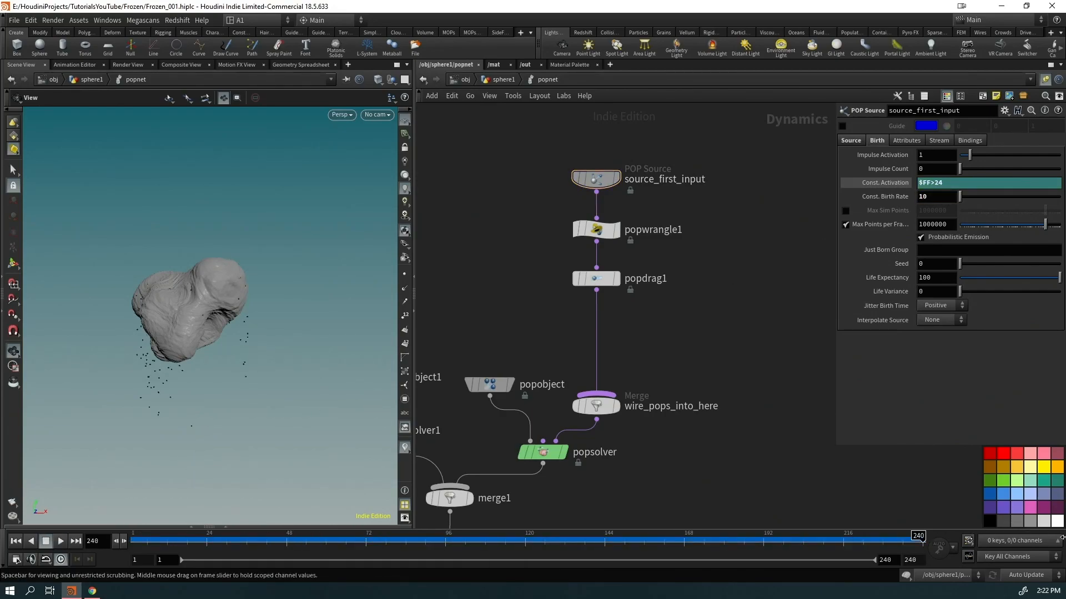
click(491, 85)
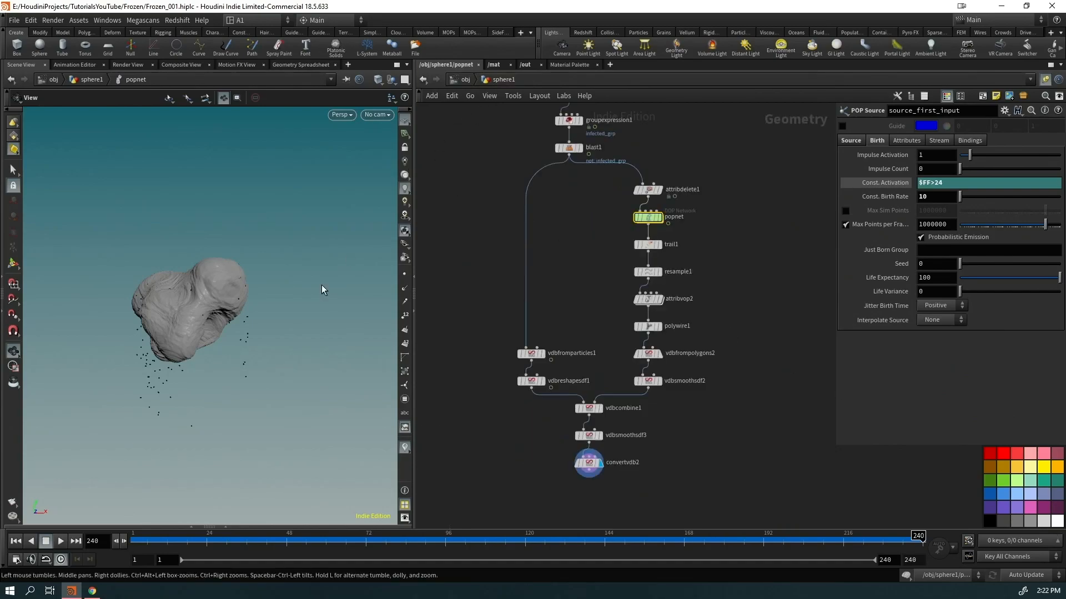
drag(231, 357, 160, 373)
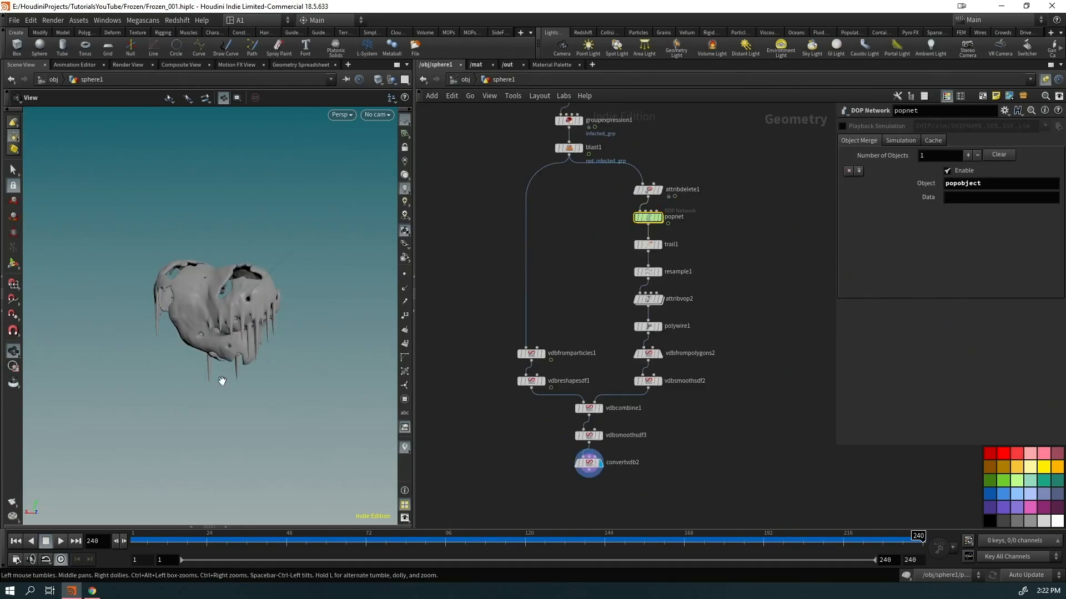
drag(365, 427, 363, 386)
Merge IN_GEO and convertvdb2 together in merge1
key(h)
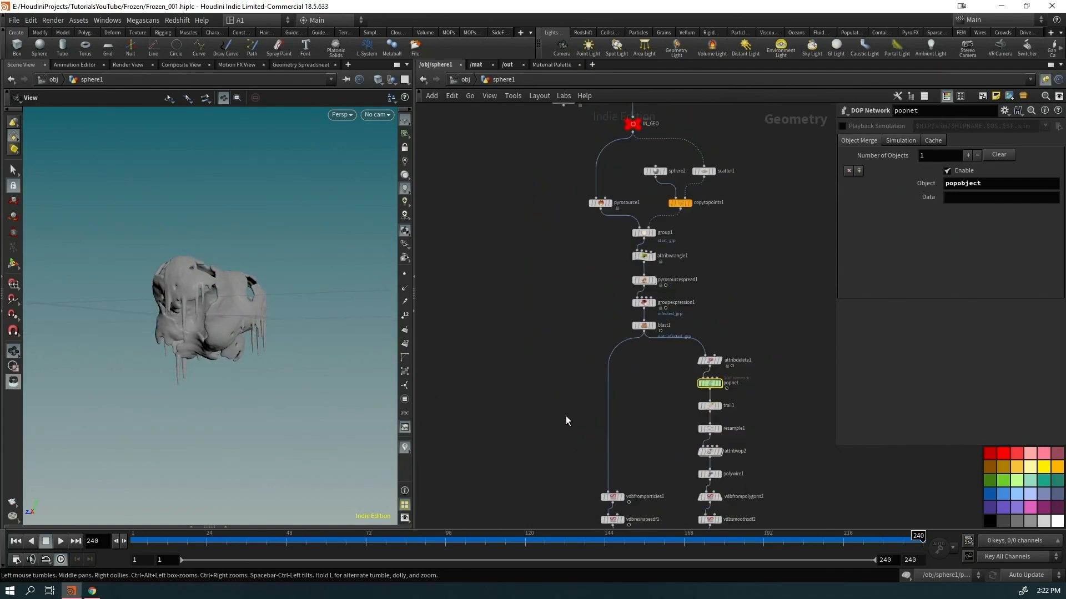
click(625, 159)
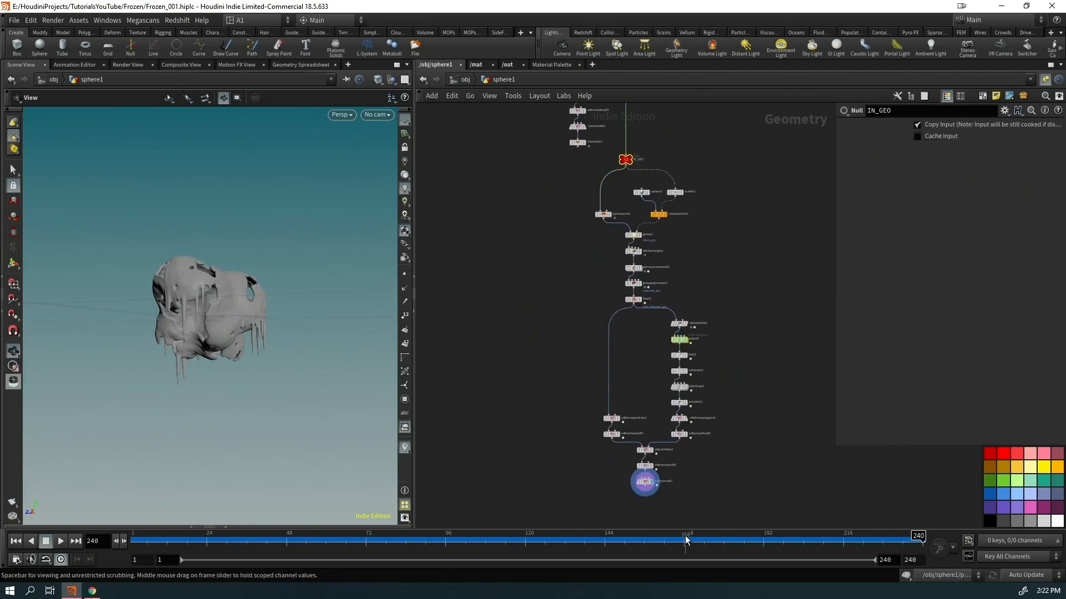
shift+drag(632, 480, 631, 477)
alt+drag(625, 167, 578, 489)
right_drag(200, 300, 271, 316)
drag(271, 317, 188, 358)
drag(336, 410, 210, 280)
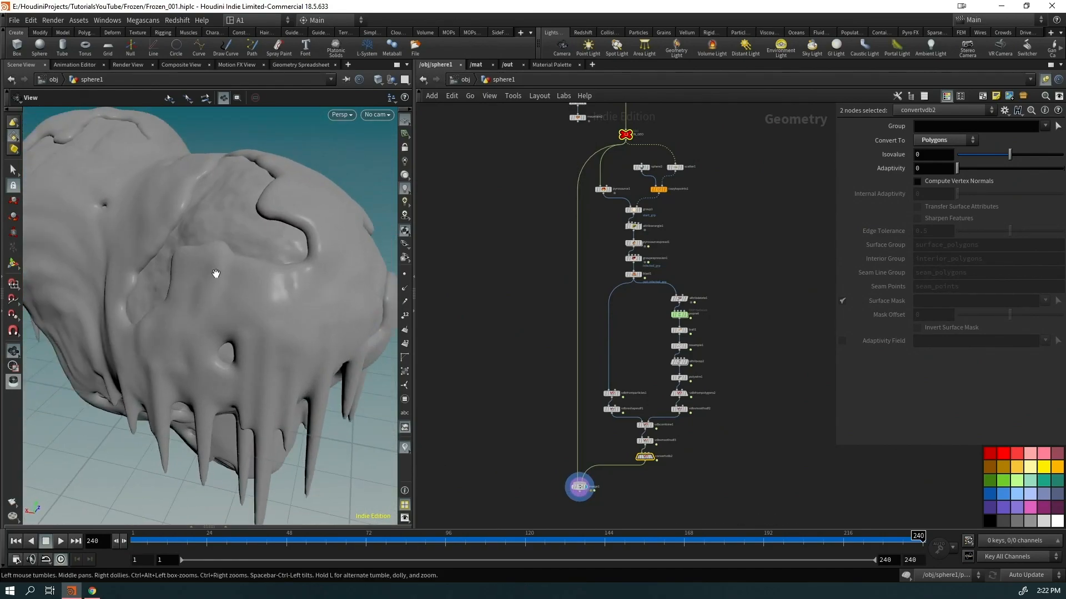
click(616, 458)
Add a Mountain node after convertvdb2 with Height 0.1 and Element Size 0.44
key(Tab)
text(mount)
key(Return)
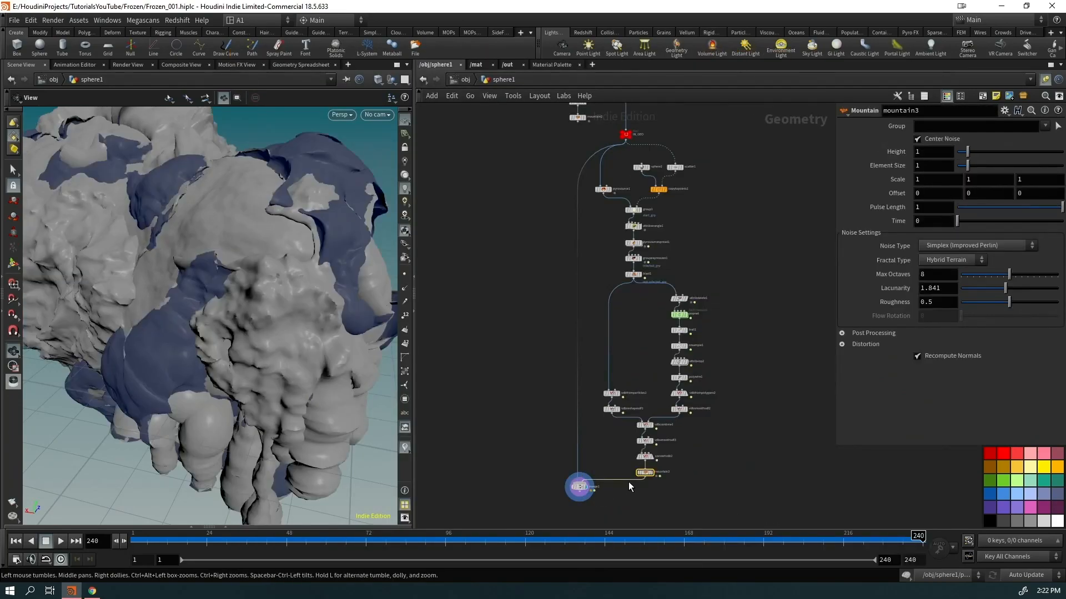
click(631, 471)
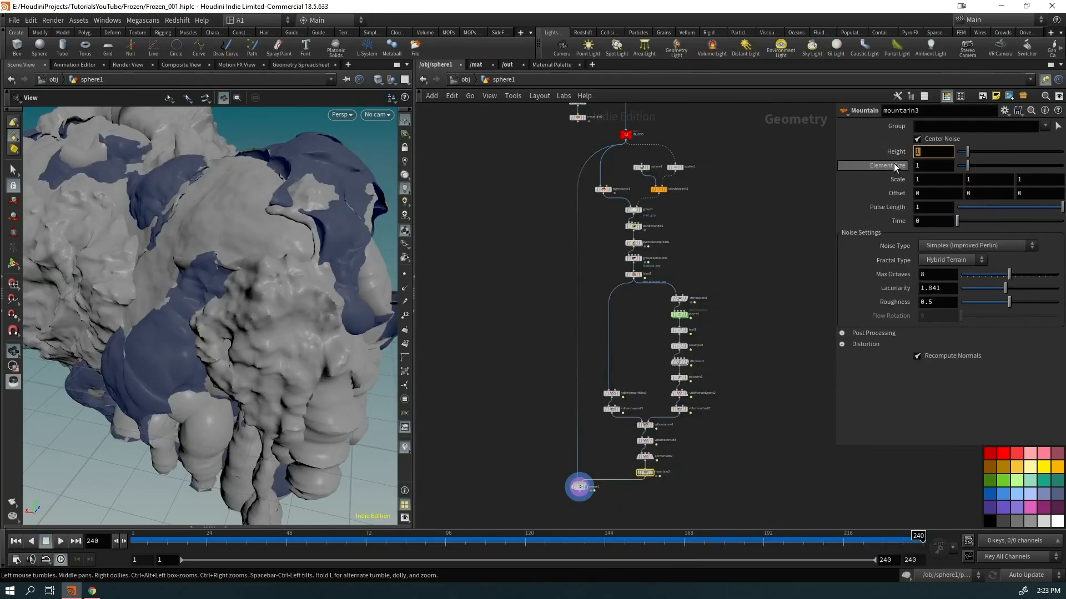
text(0.1)
key(Return)
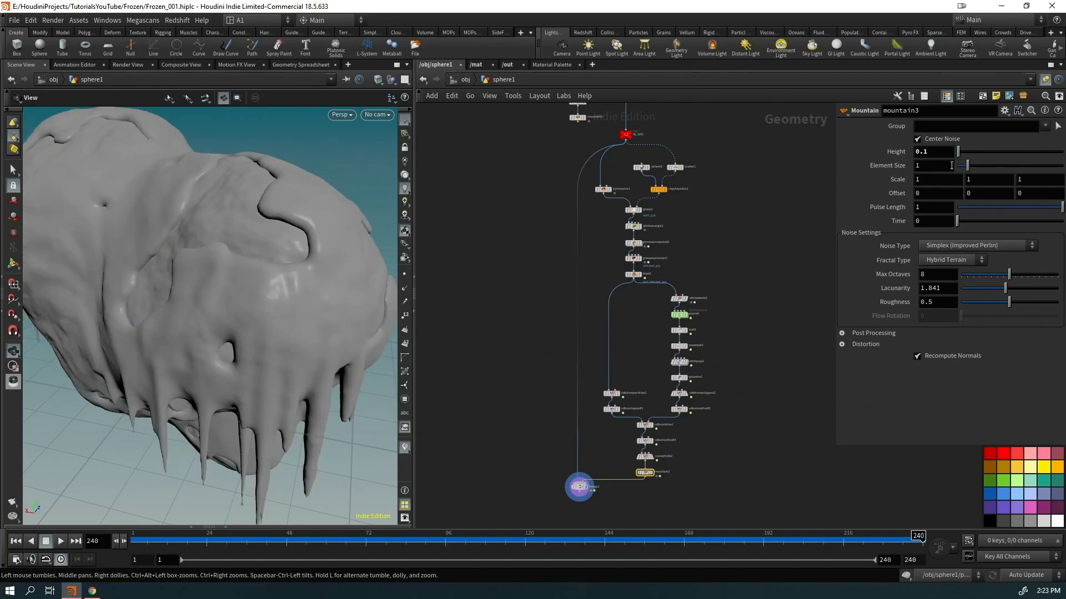
drag(965, 165, 964, 165)
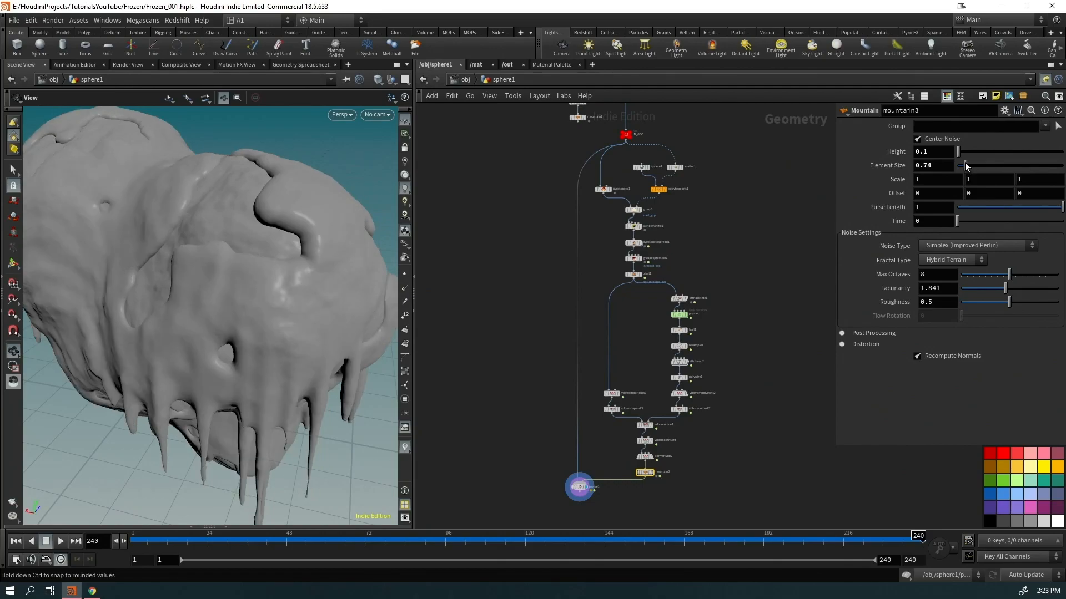
scroll(938, 165, down, 1)
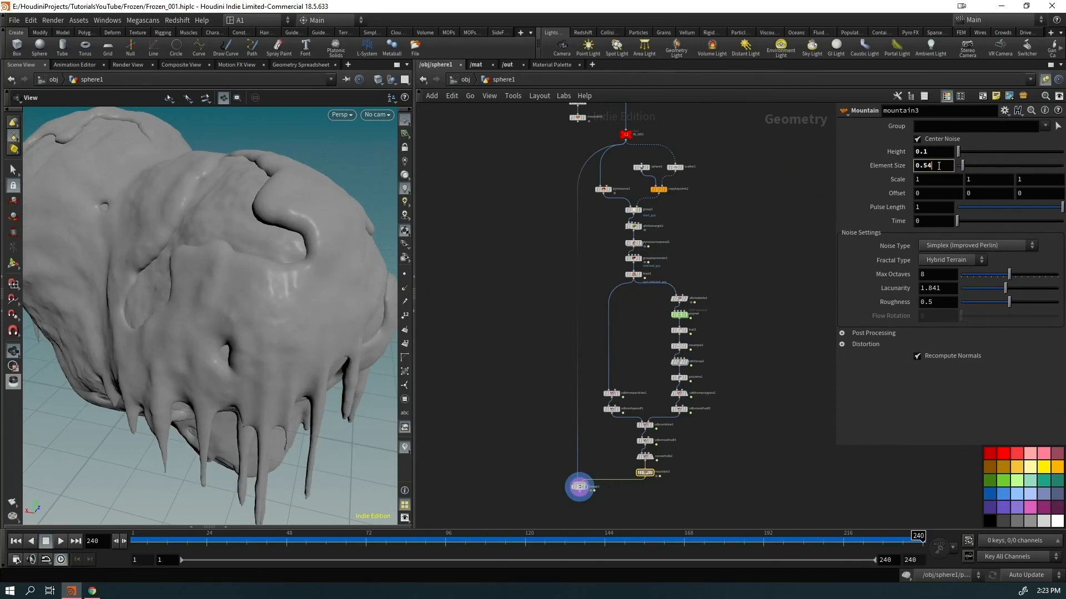
scroll(257, 331, down, 5)
drag(257, 331, 295, 338)
Insert a Color node after mountain3 set to cyan 00FFFF, ahead of merge1
scroll(590, 455, up, 3)
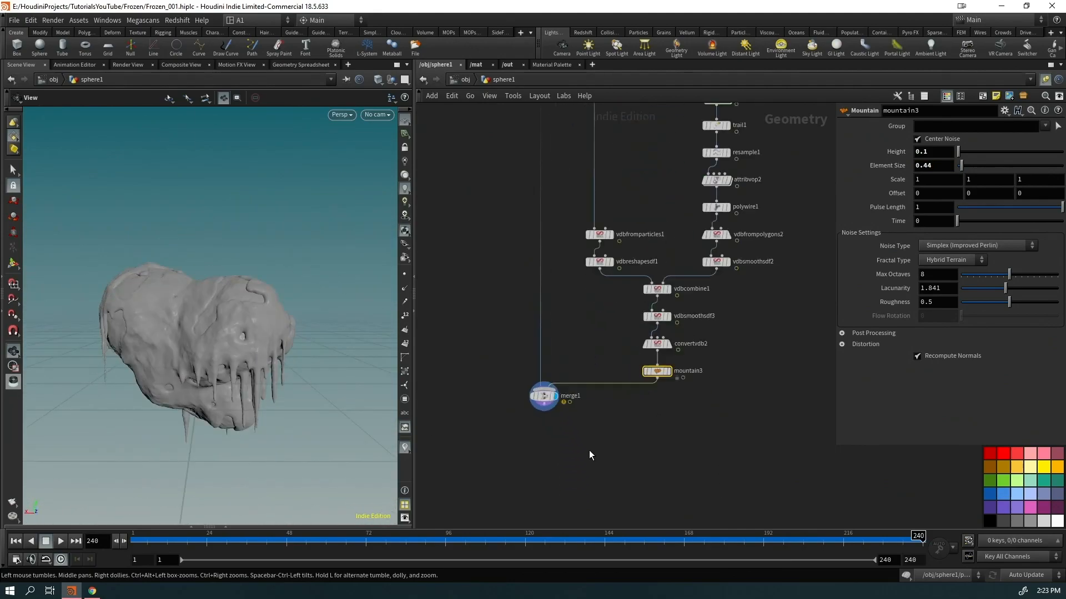
key(Tab)
text(color)
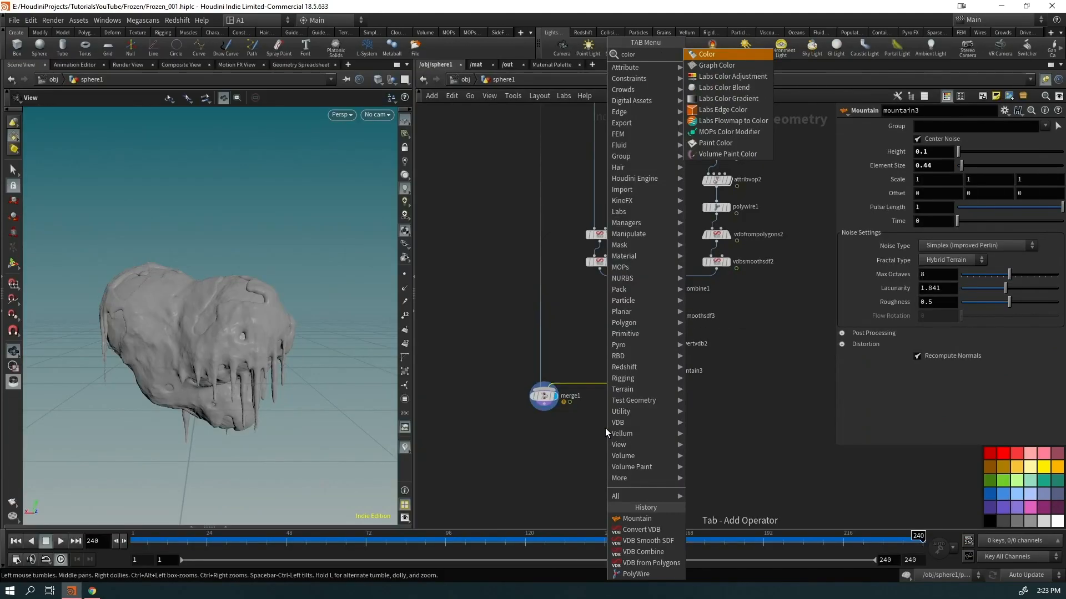
key(Return)
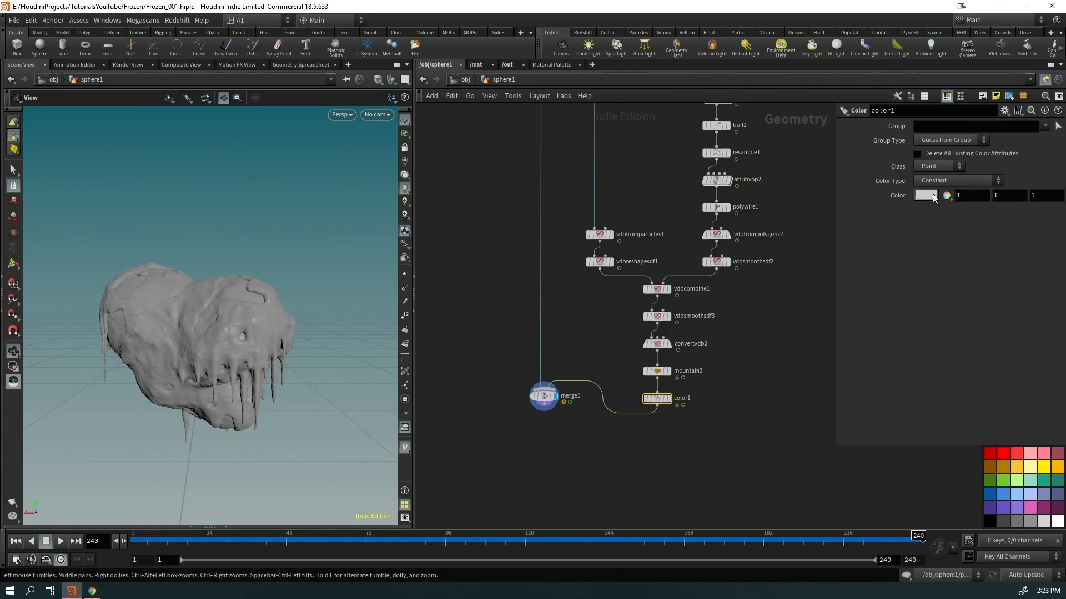
click(926, 195)
click(962, 119)
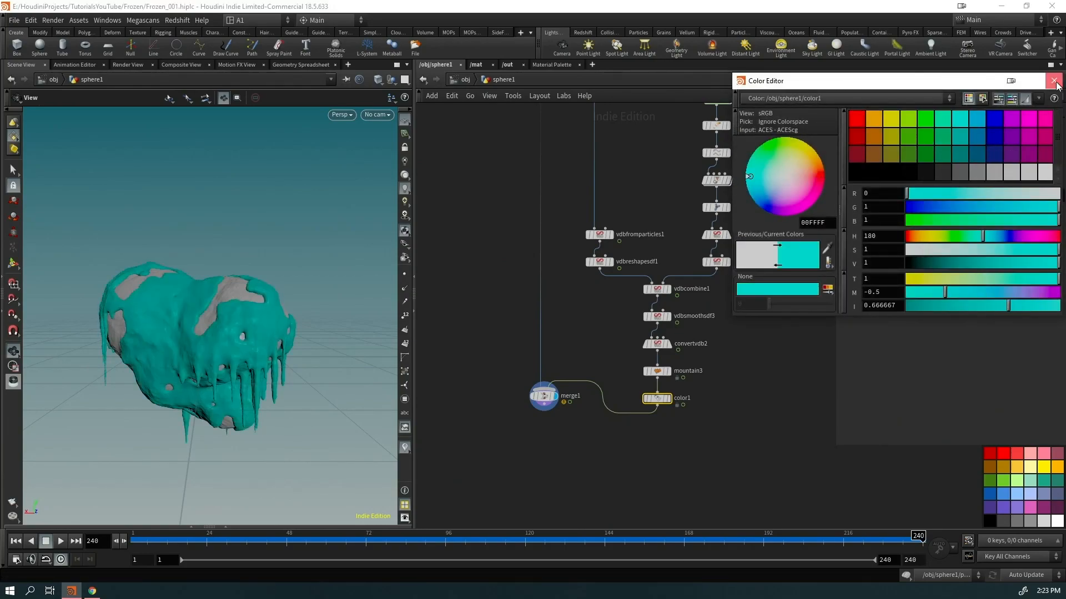
click(1054, 81)
drag(543, 395, 547, 486)
Scrub the timeline to frame 240 and inspect the cyan ice on the icicles
drag(355, 355, 53, 325)
drag(646, 547, 823, 542)
drag(888, 542, 885, 543)
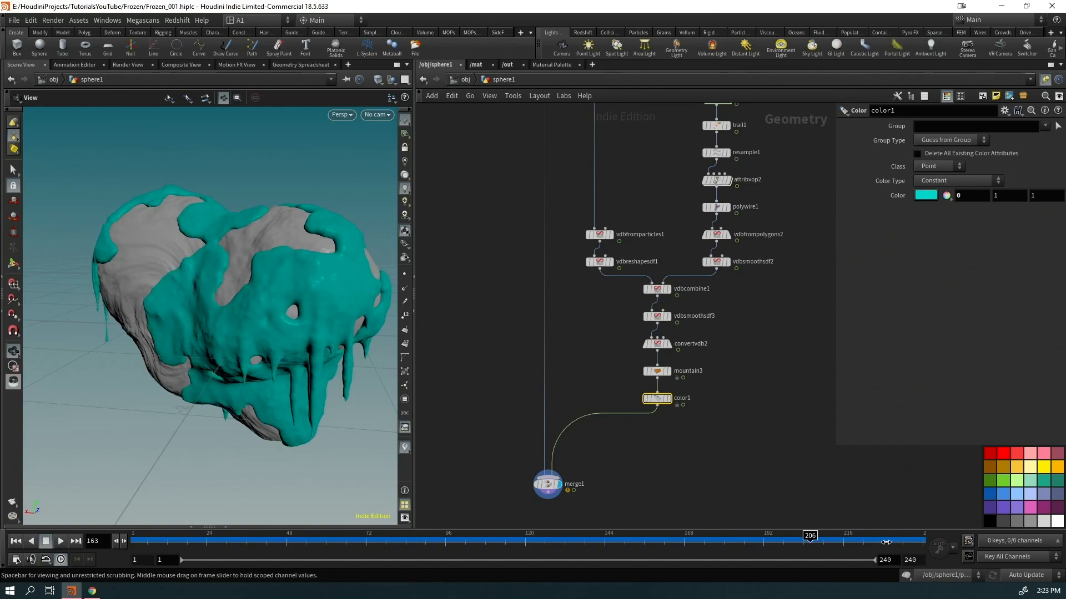
drag(75, 312, 192, 307)
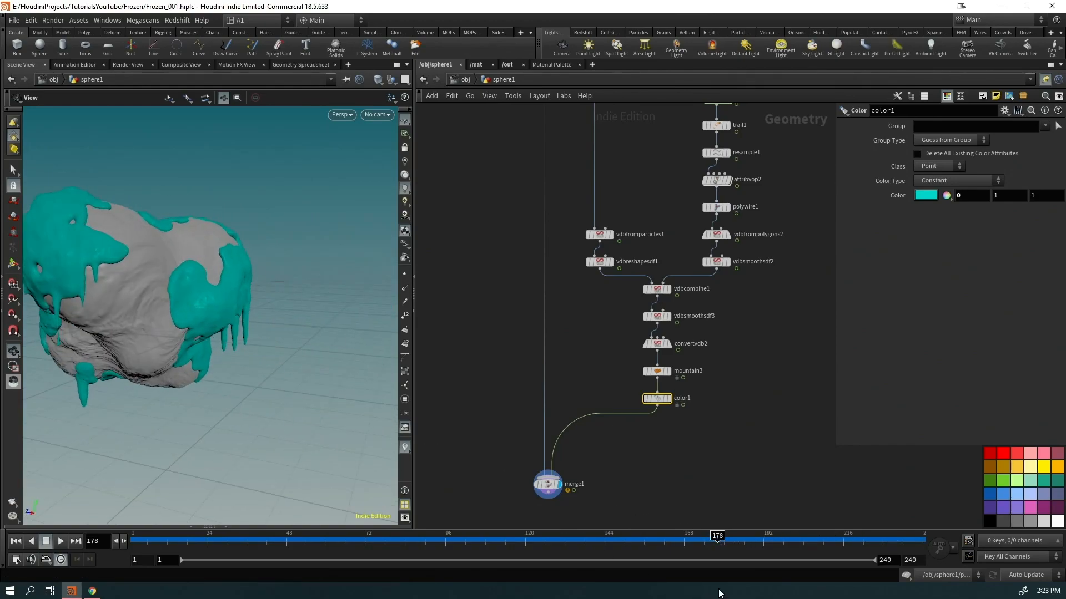
drag(945, 539, 1011, 540)
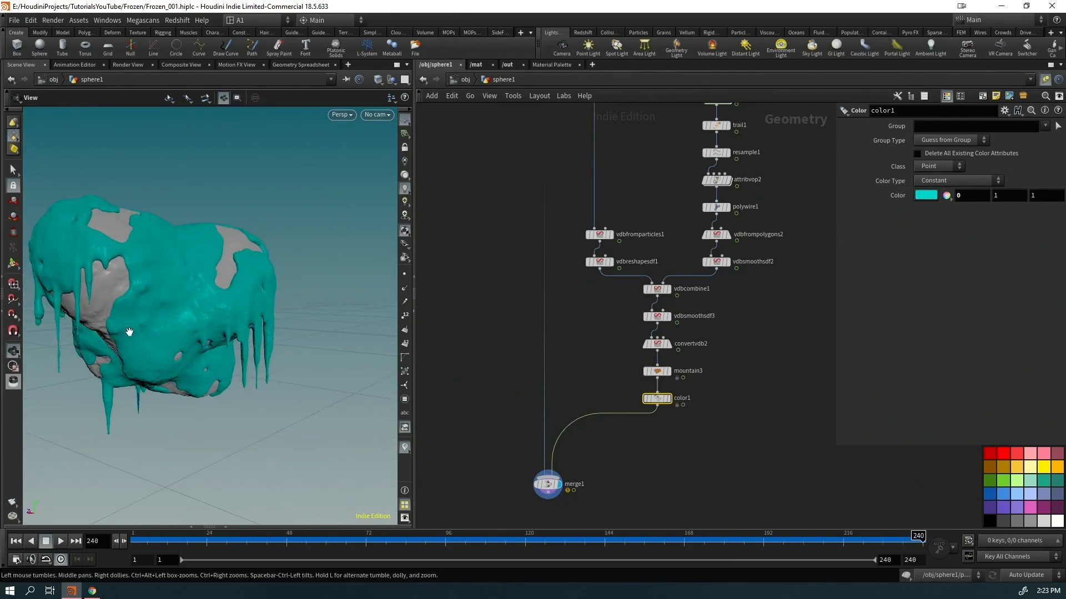
drag(129, 329, 61, 311)
right_drag(61, 311, 111, 288)
middle_drag(55, 255, 162, 327)
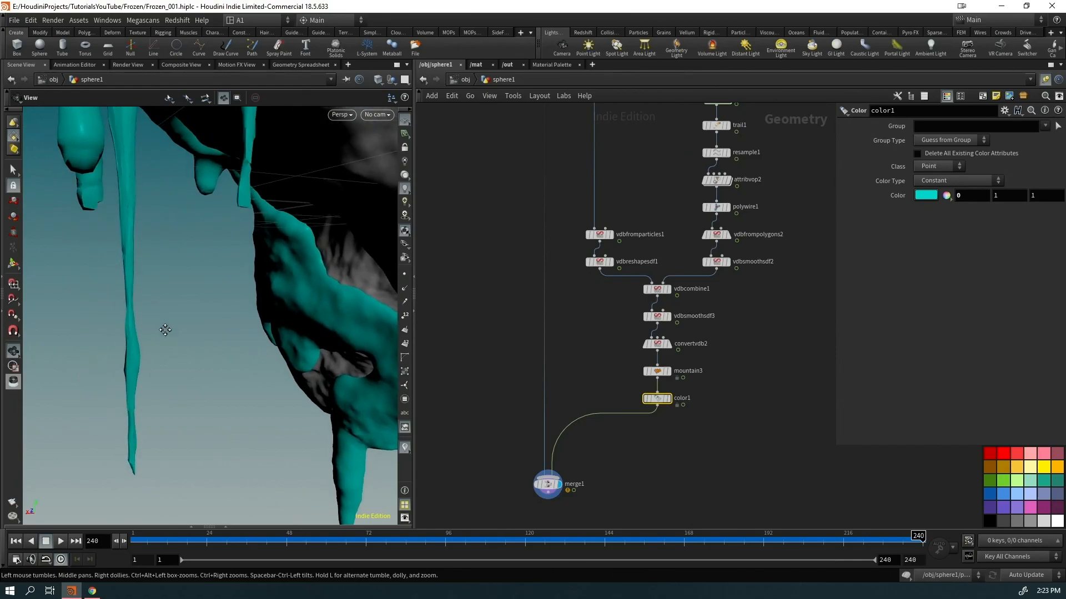
Move mountain3 out of the chain and insert an Attribute VOP after convertvdb2
scroll(738, 391, up, 2)
click(665, 381)
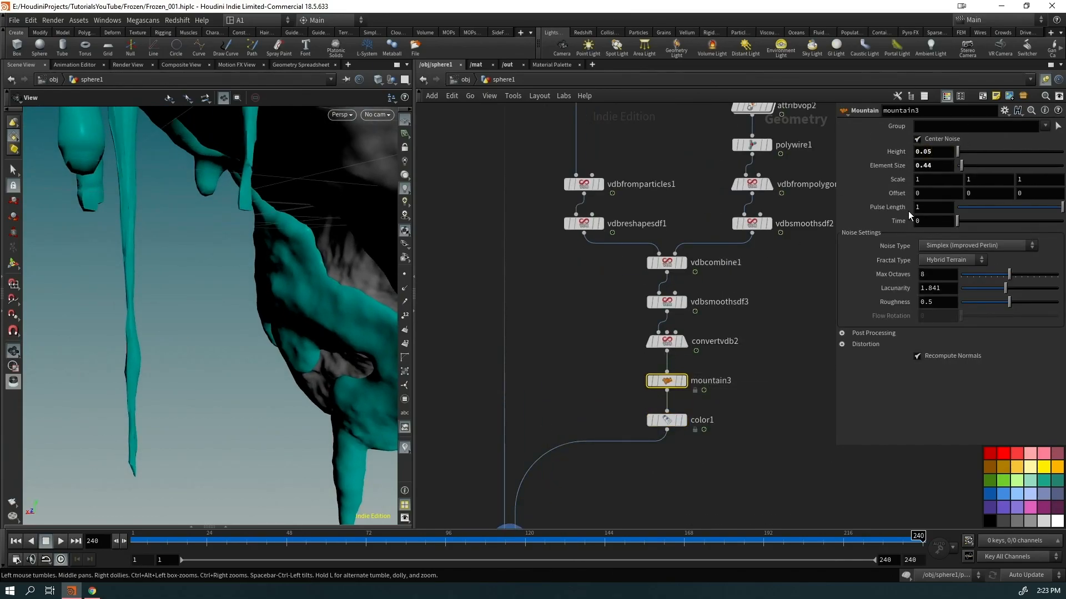
right_drag(231, 312, 81, 371)
drag(81, 371, 272, 314)
drag(684, 382, 590, 385)
click(669, 351)
key(Tab)
text(avop)
key(Return)
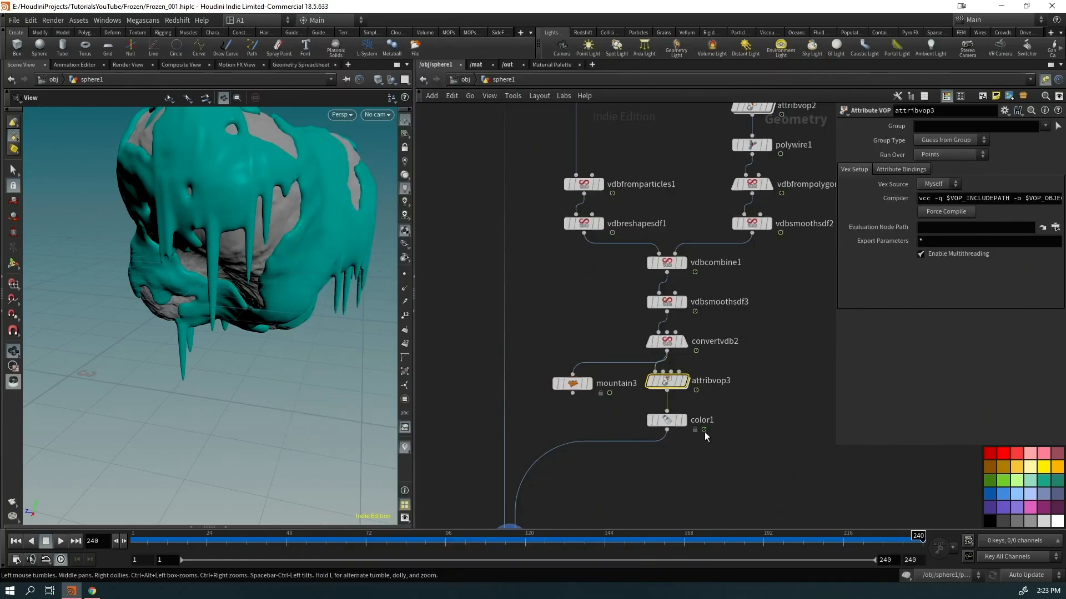
Delete the new attribvop3 and paste a copy of attribvop1 between convertvdb2 and color1
key(Delete)
scroll(760, 299, down, 3)
middle_drag(731, 209, 637, 426)
middle_drag(713, 242, 701, 428)
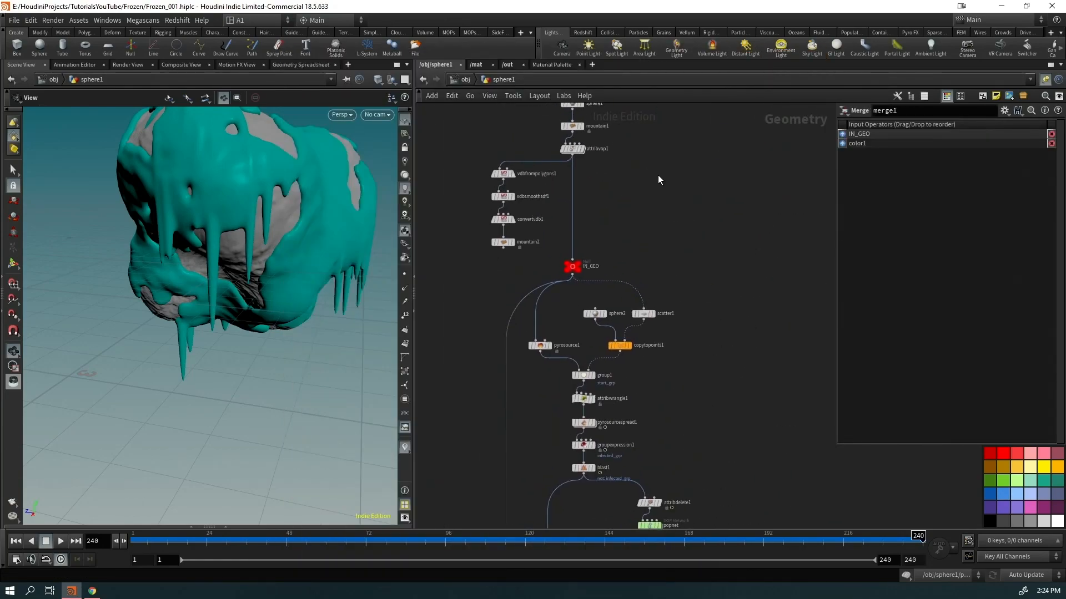
drag(599, 150, 597, 148)
key(ctrl+c)
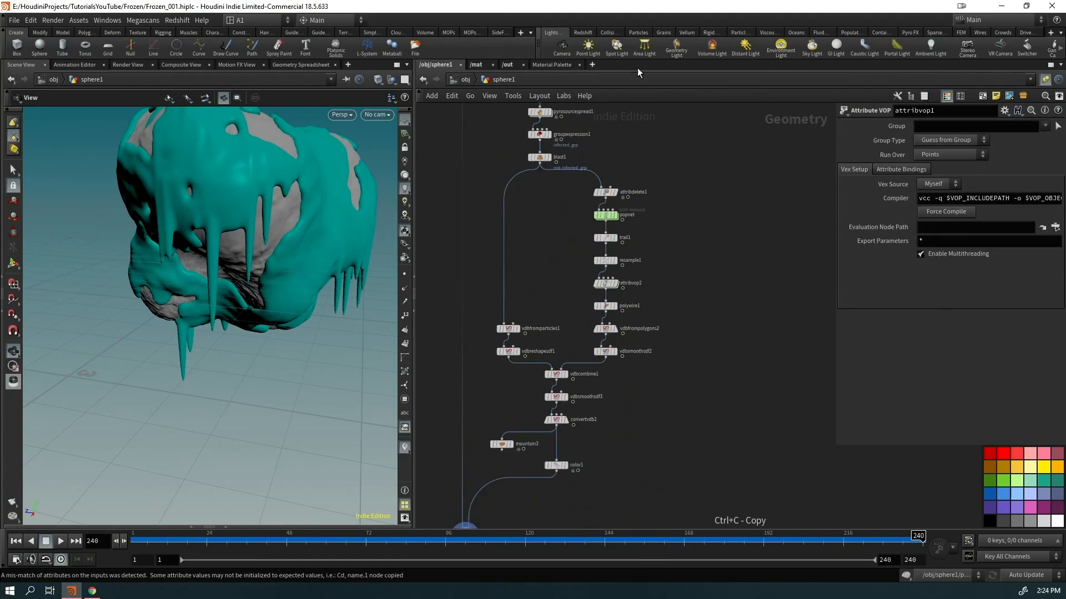
scroll(637, 361, up, 3)
key(ctrl+v)
scroll(637, 375, down, 3)
drag(633, 373, 560, 376)
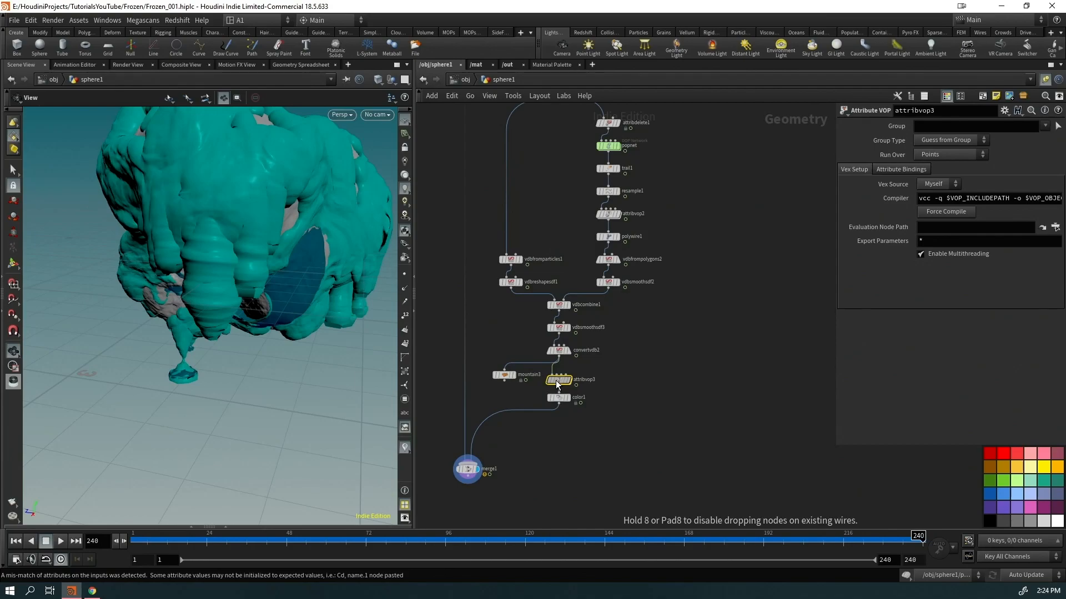
Inside attribvop3, delete aanoise2, aanoise3 and fit1 and tidy the remaining nodes
double_click(557, 377)
middle_drag(720, 302, 614, 327)
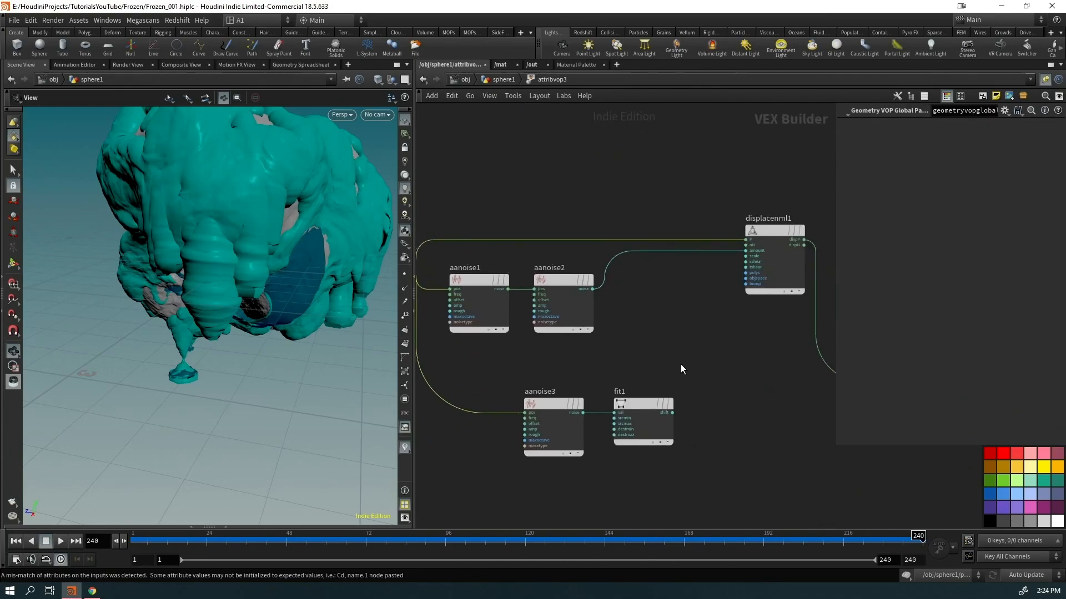
drag(678, 364, 572, 423)
key(Delete)
click(571, 321)
key(Delete)
scroll(706, 385, down, 3)
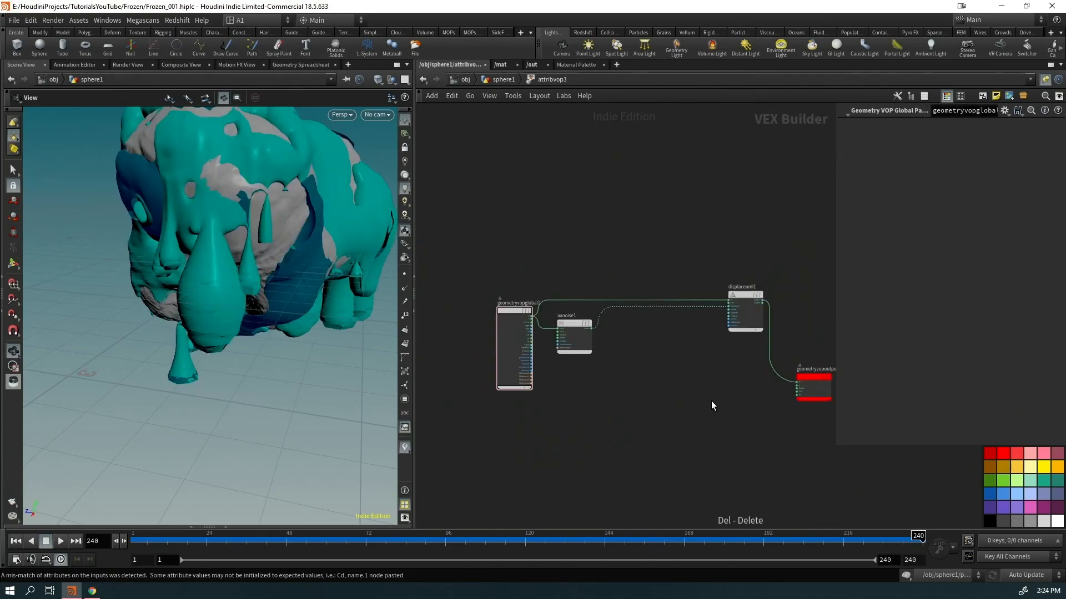
middle_drag(715, 398, 620, 398)
drag(738, 430, 547, 316)
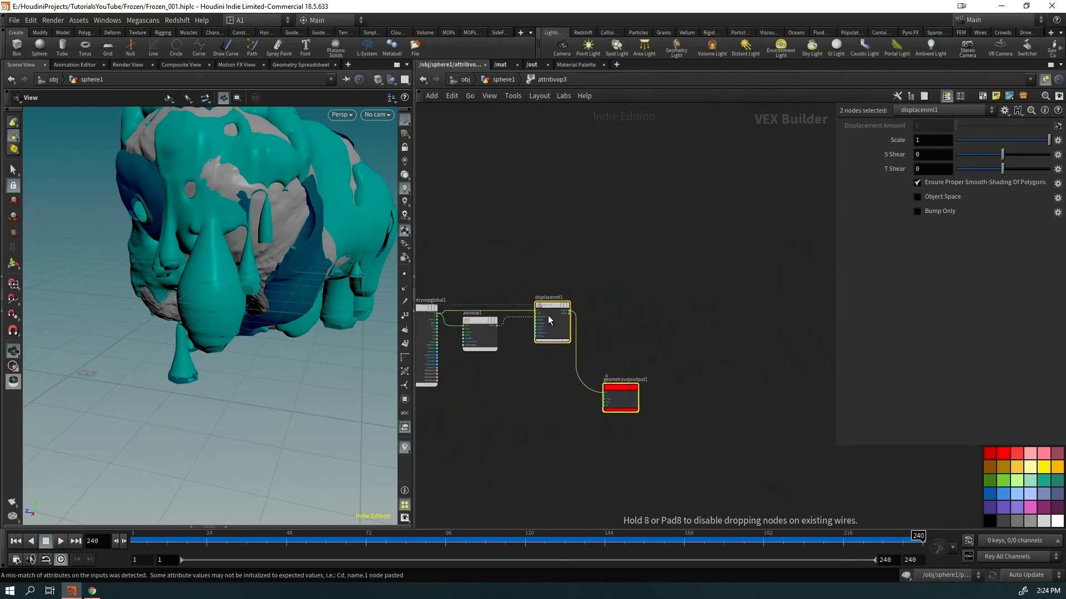
click(616, 391)
drag(619, 389, 611, 318)
scroll(473, 318, up, 3)
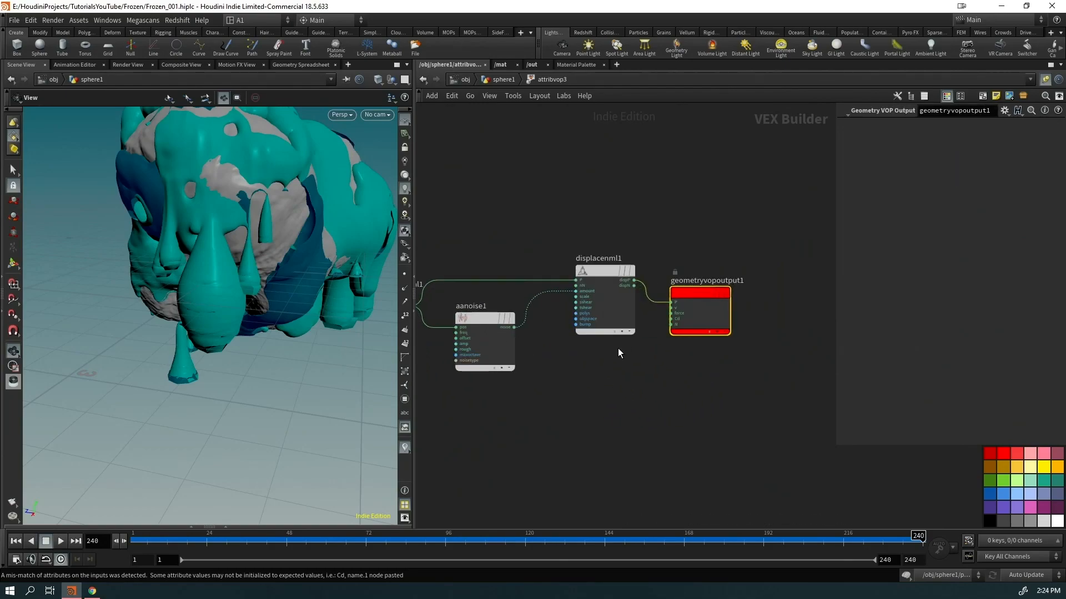
Set displacenml1's displacement Scale to 0.1
click(605, 297)
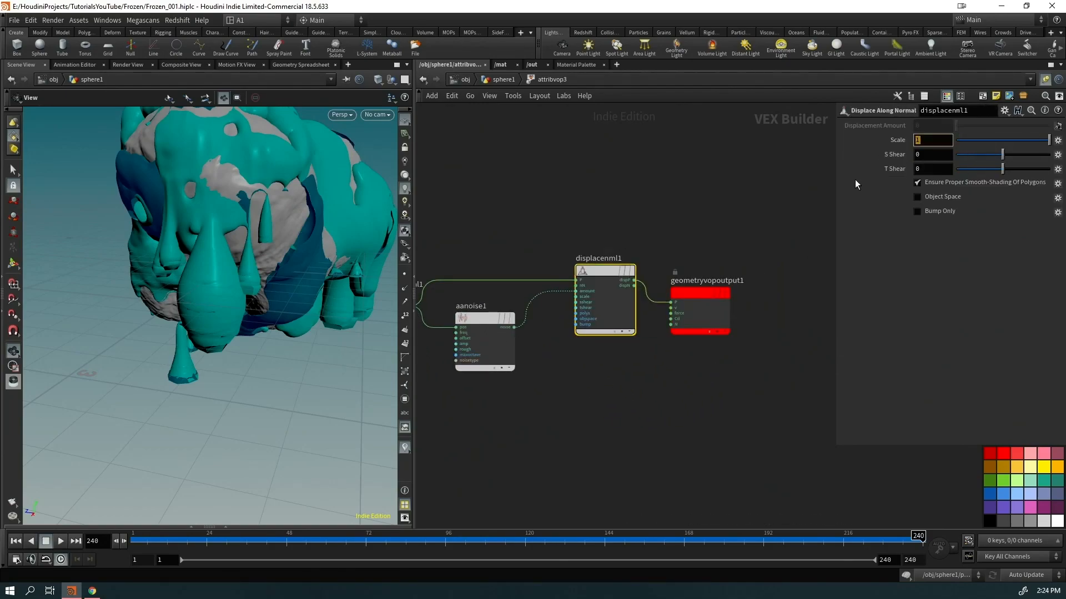
text(0.)
key(Return)
mouse_move(351, 250)
mouse_down()
mouse_move(224, 232)
mouse_move(207, 252)
mouse_move(221, 272)
mouse_move(331, 240)
mouse_move(330, 252)
mouse_up()
Set aanoise1 to 3D Input 1D Noise with Roughness 0.5 and 3D Frequency 1.6
drag(513, 401, 469, 353)
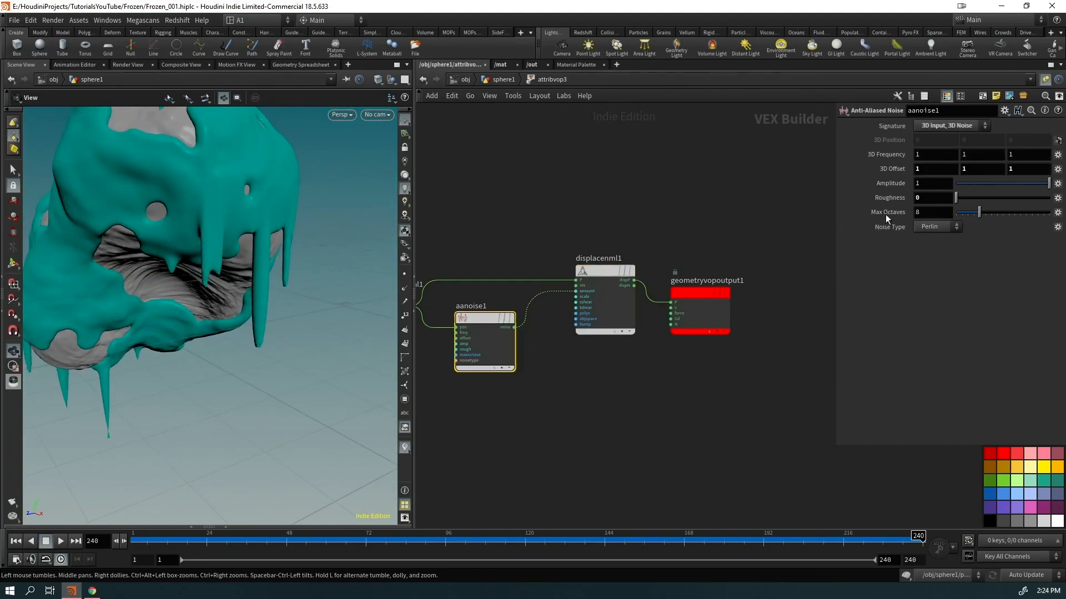
click(933, 140)
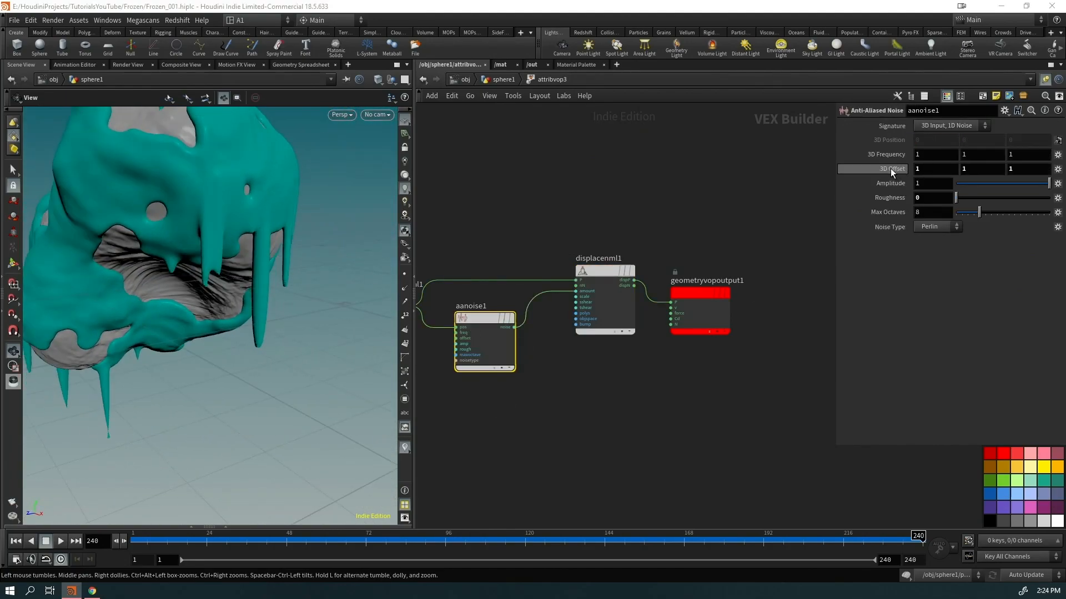
click(1015, 197)
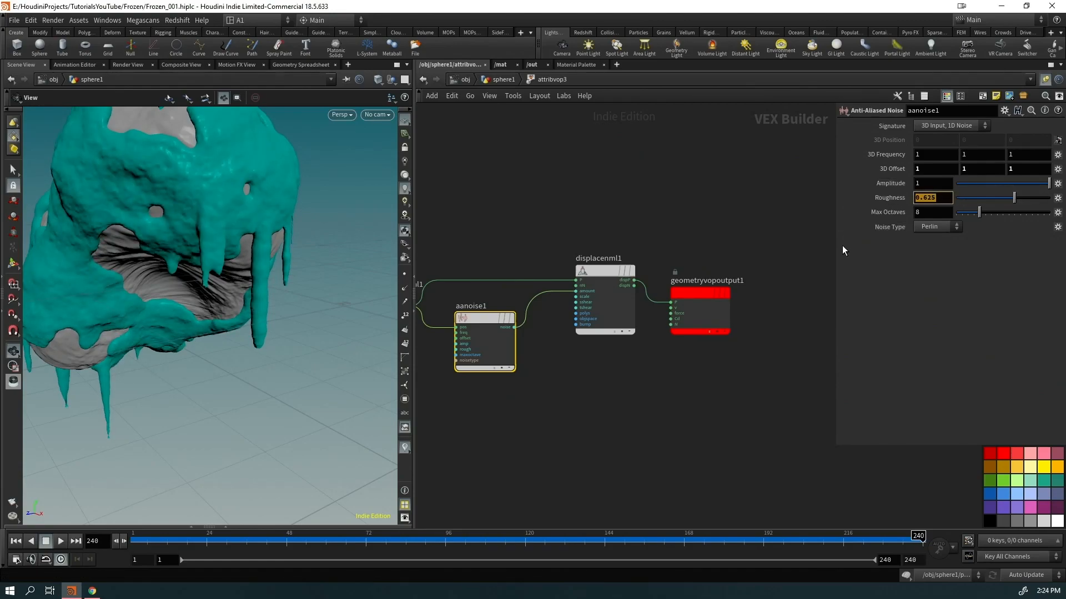
middle_drag(876, 153, 298, 262)
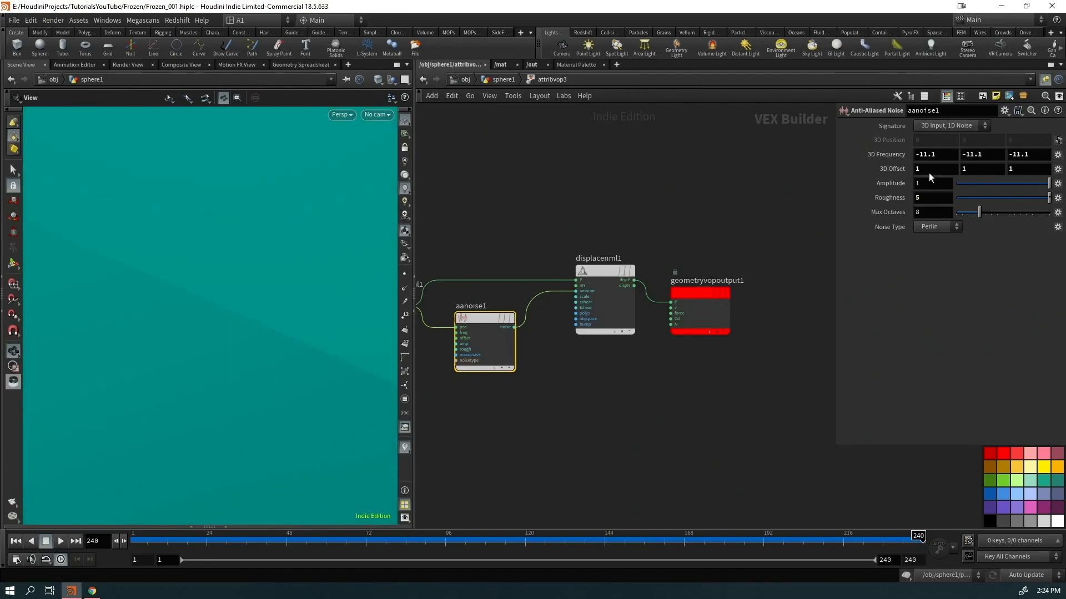
drag(940, 199, 880, 199)
text(0.5)
key(Return)
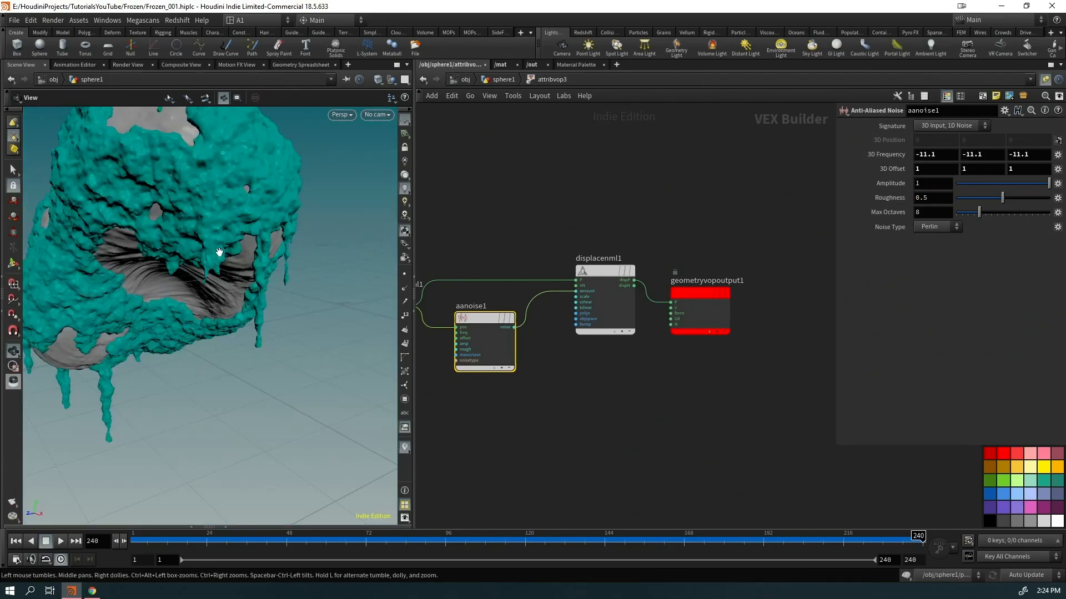
drag(215, 256, 213, 221)
ctrl+middle_click(884, 156)
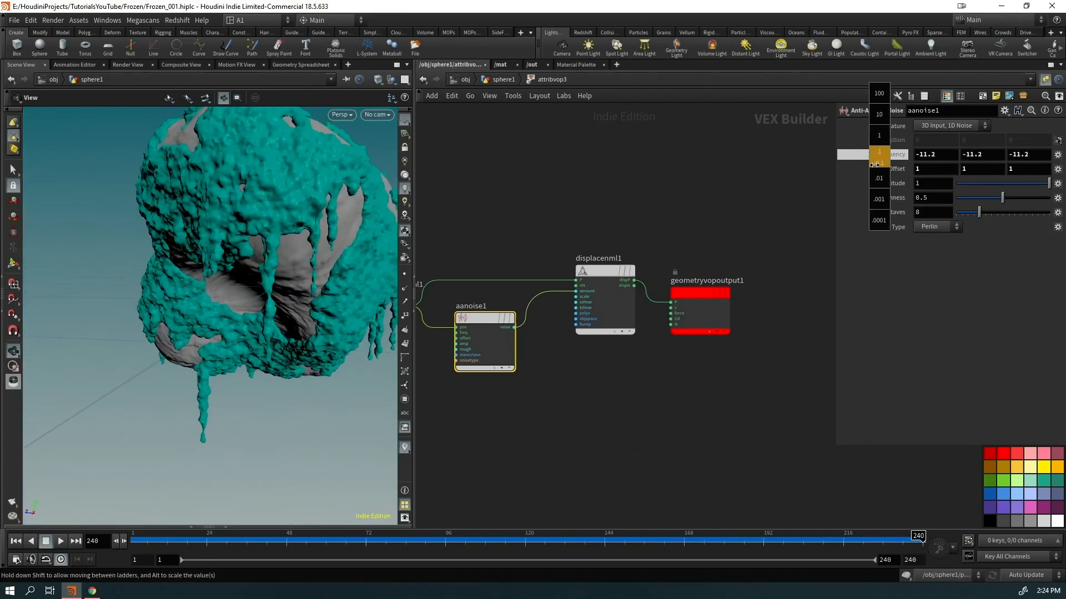
middle_drag(894, 157, 934, 154)
drag(238, 316, 444, 318)
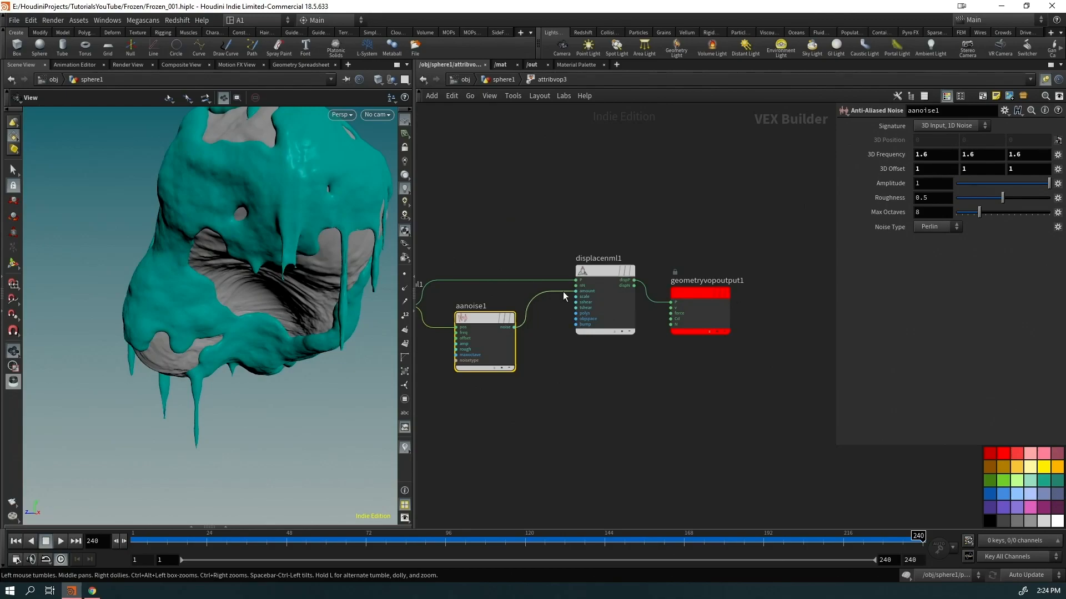
key(Tab)
Insert a Fit Range between aanoise1 and displacenml1, remapping source range -0.5 to 0.5
text(fit)
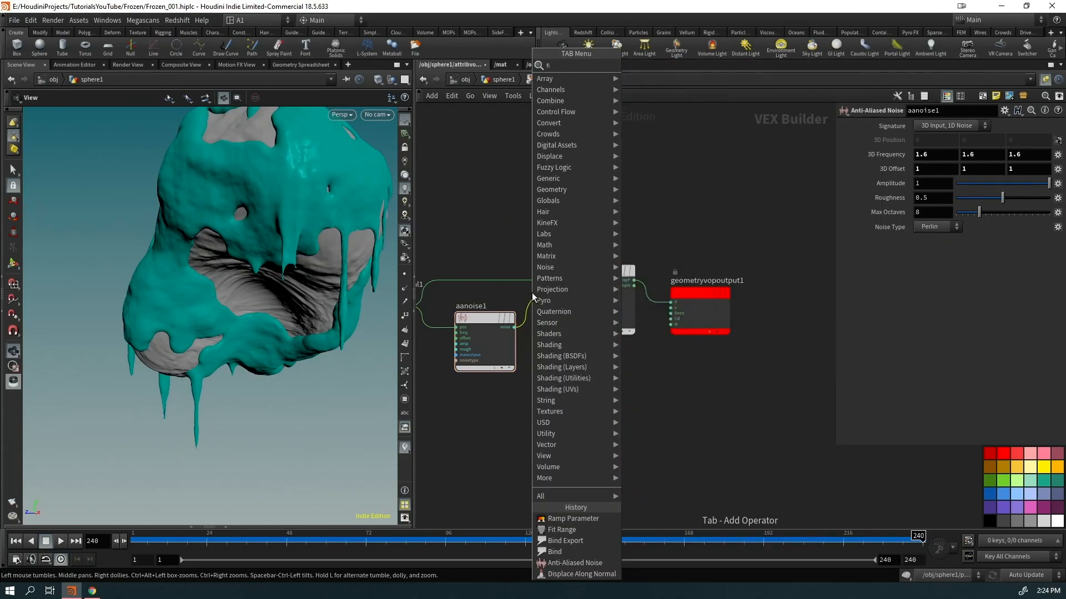
key(Return)
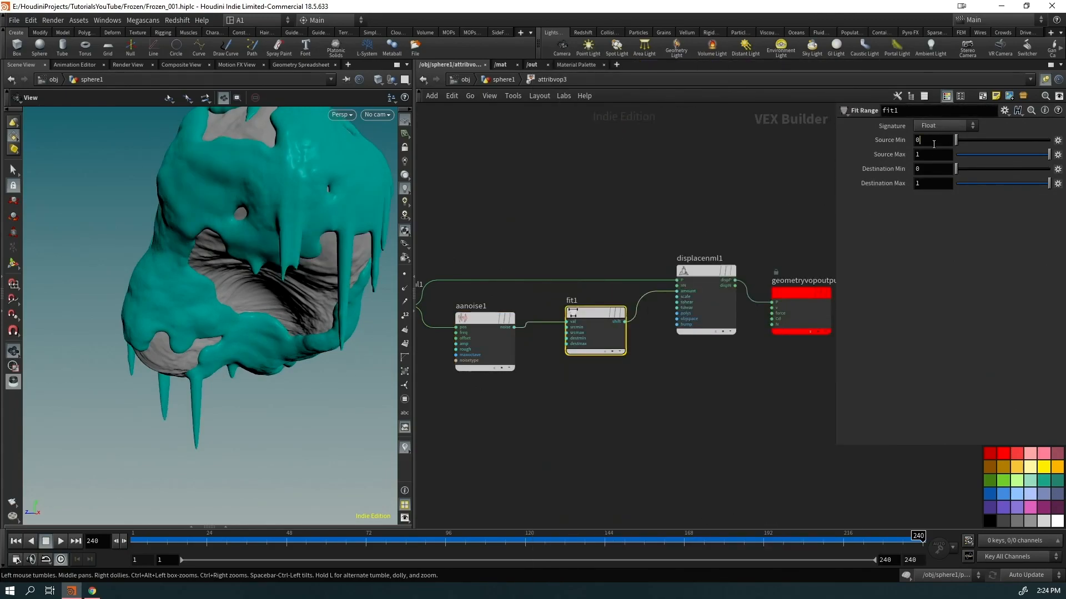
text(-.5)
key(Tab)
text(.5)
key(Return)
Raise aanoise1's 3D Frequency to 2.5 and set displacenml1's Scale to 0.025
drag(173, 329, 288, 245)
click(467, 326)
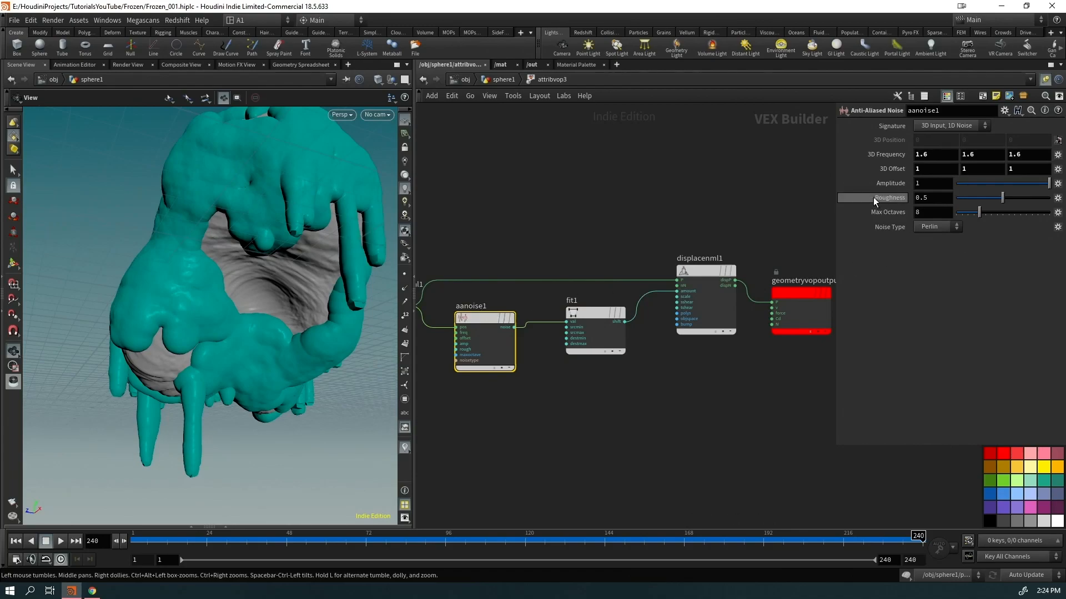
middle_drag(873, 154, 931, 160)
drag(183, 333, 205, 344)
click(705, 302)
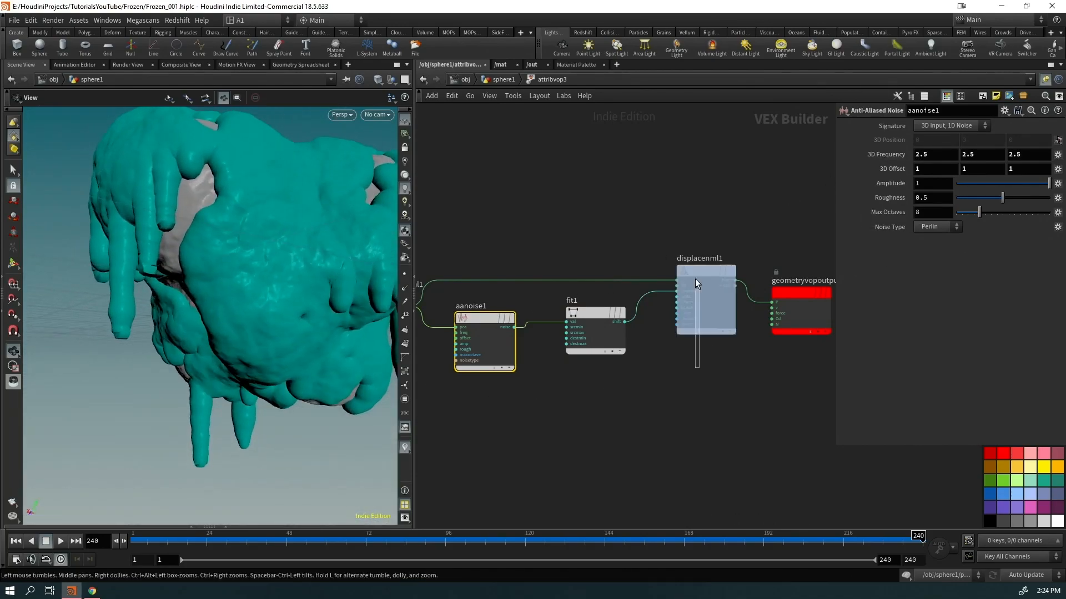
click(934, 142)
key(BackSpace)
text(025)
key(Return)
drag(245, 288, 211, 316)
Reposition fit1, then raise aanoise1's Frequency to 4.9 and Amplitude to 2.4
drag(597, 345, 568, 345)
click(485, 345)
middle_drag(882, 155, 982, 159)
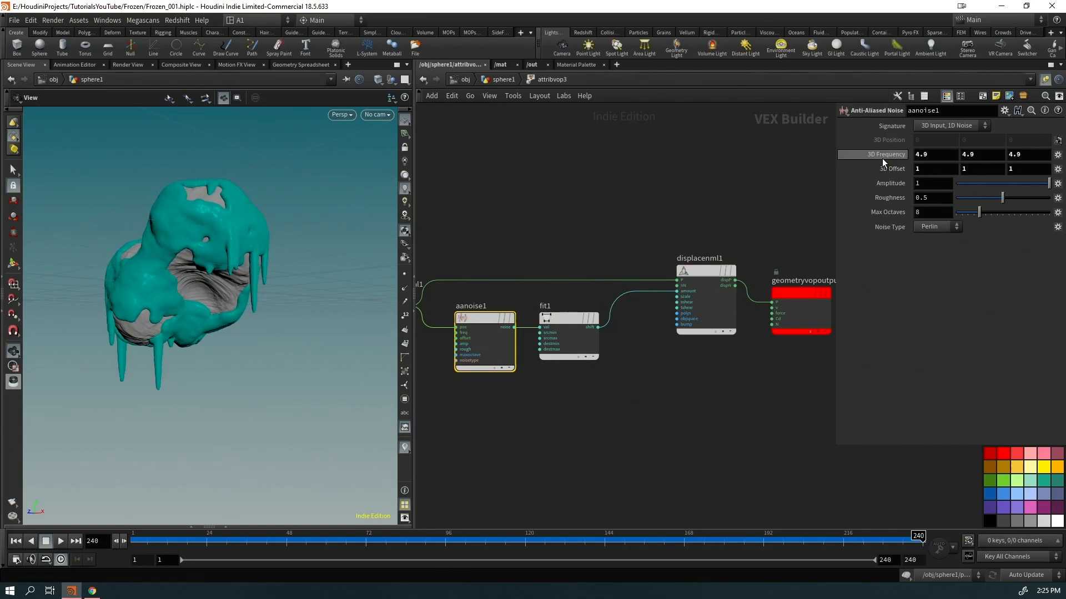
middle_drag(881, 182, 961, 186)
drag(276, 307, 389, 261)
In sphere1's network, wire mountain3 into color1 to compare, then reconnect attribvop3
click(504, 80)
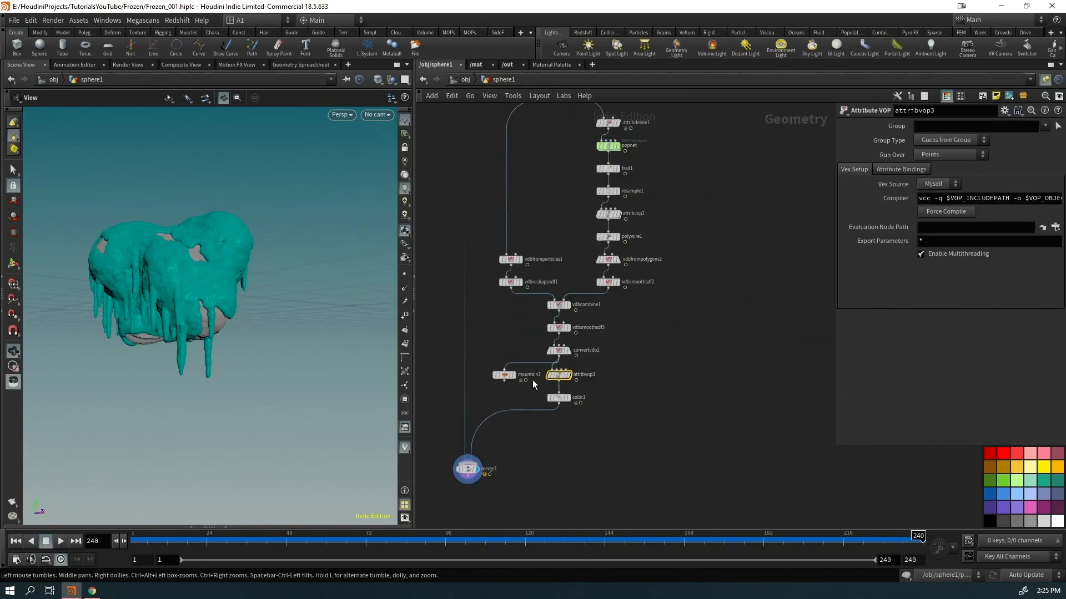
scroll(516, 383, up, 4)
drag(517, 381, 616, 396)
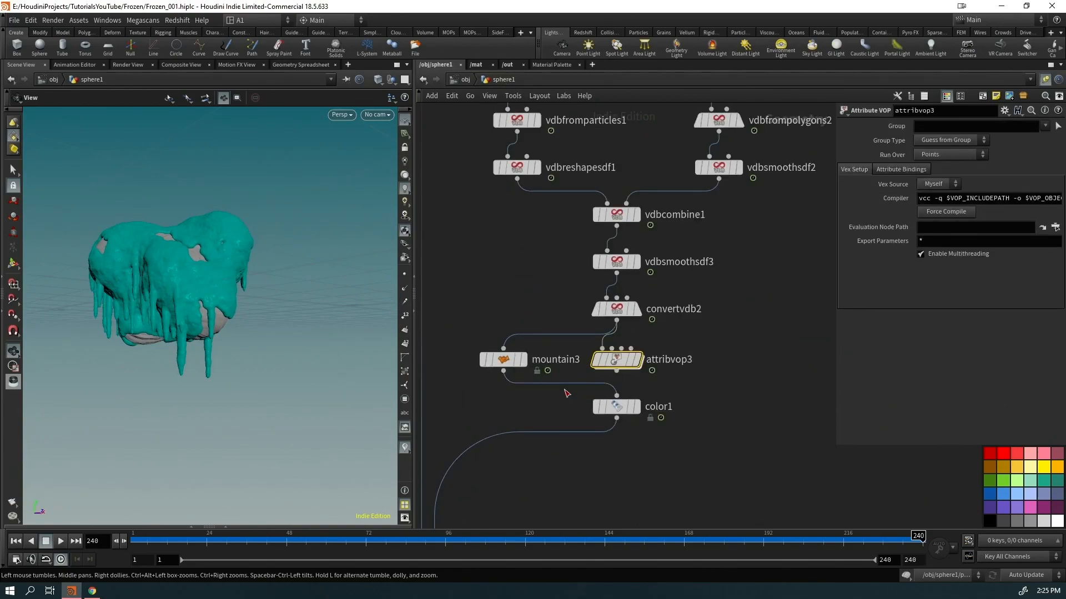
drag(161, 304, 186, 326)
right_drag(187, 325, 256, 344)
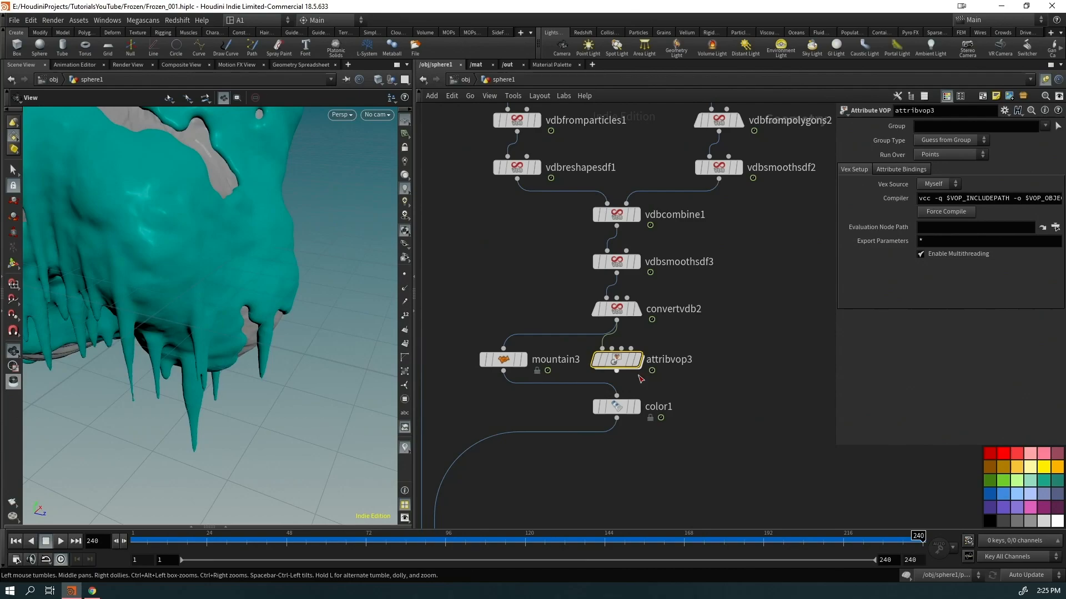
drag(616, 371, 616, 400)
drag(139, 355, 173, 321)
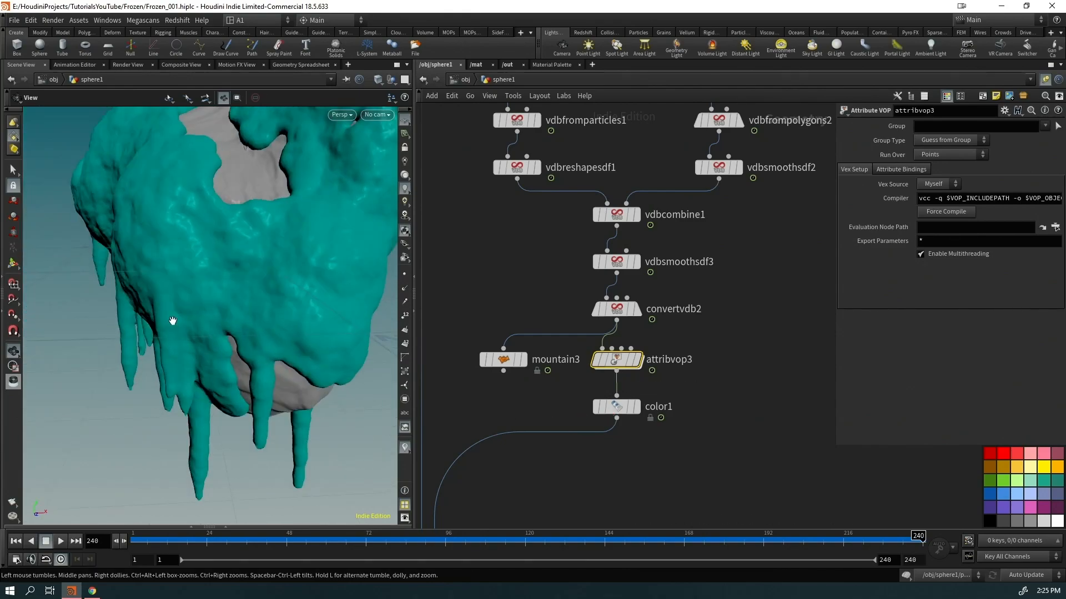
right_drag(172, 321, 240, 314)
drag(241, 314, 172, 308)
Create a Group node, group2, below IN_GEO
drag(684, 334, 588, 375)
drag(236, 301, 429, 308)
right_drag(429, 308, 584, 445)
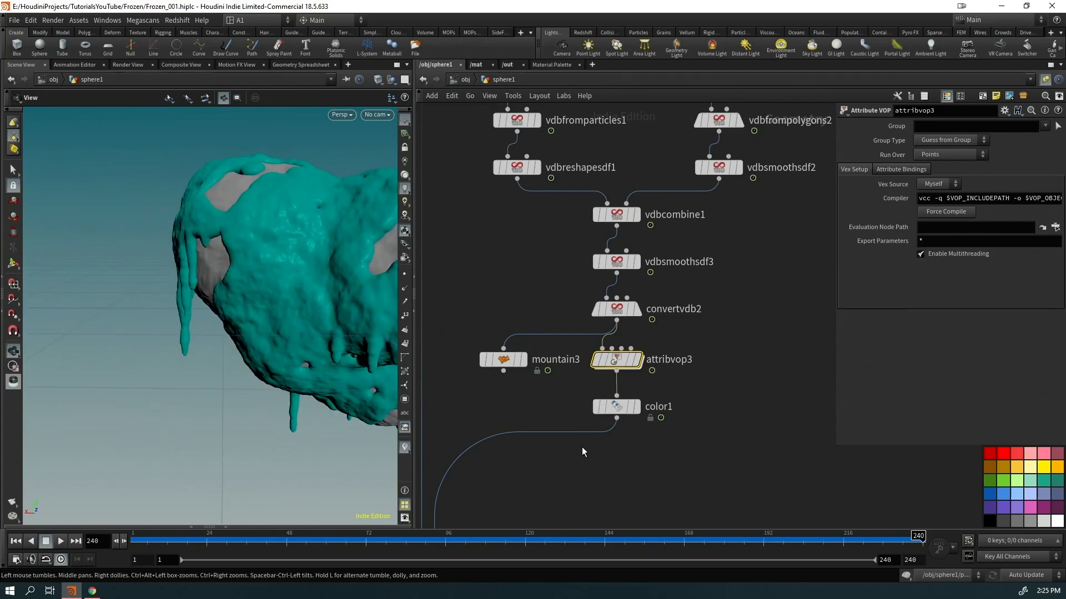
middle_drag(585, 450, 833, 364)
key(Tab)
text(grou)
key(Return)
key(Return)
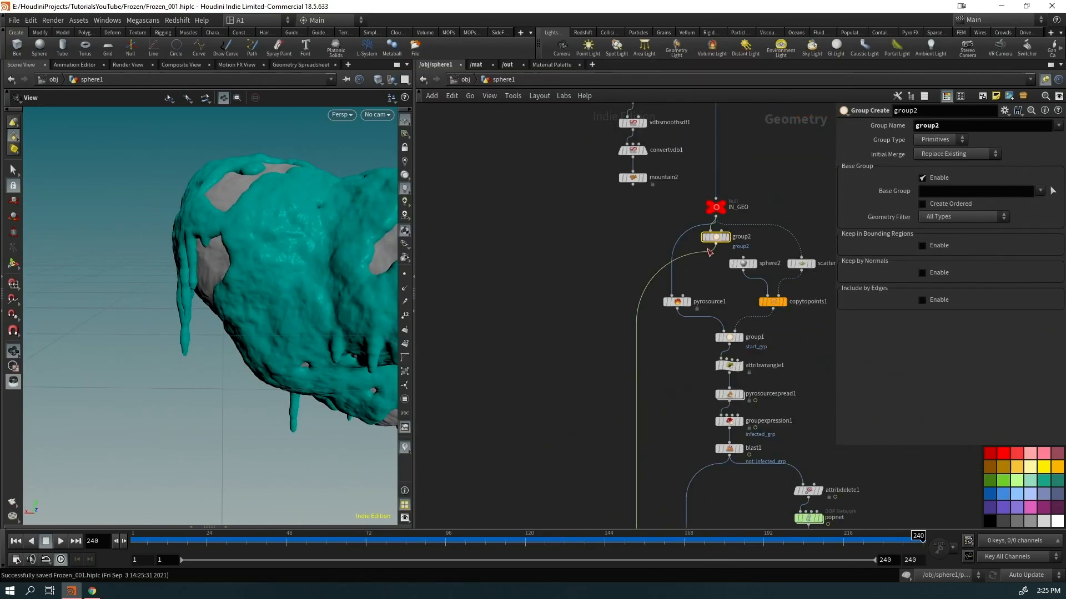
Move group2 down toward merge1 and name its group geo_grp
drag(717, 239, 556, 515)
middle_drag(600, 451, 504, 151)
right_drag(462, 317, 468, 227)
drag(460, 171, 457, 530)
middle_drag(557, 432, 567, 113)
drag(473, 205, 525, 358)
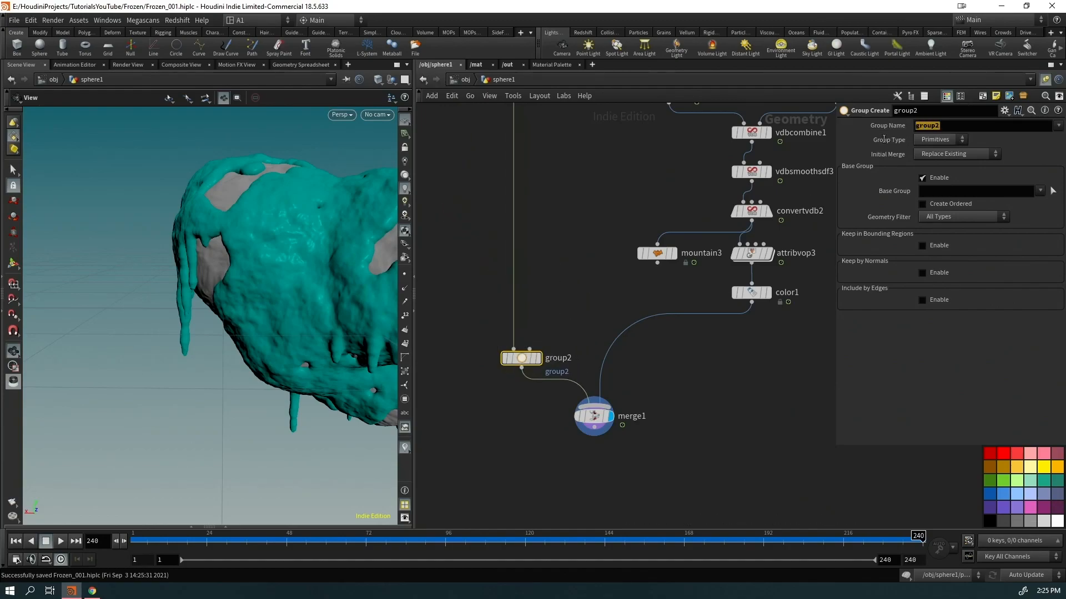
text(geo_grp)
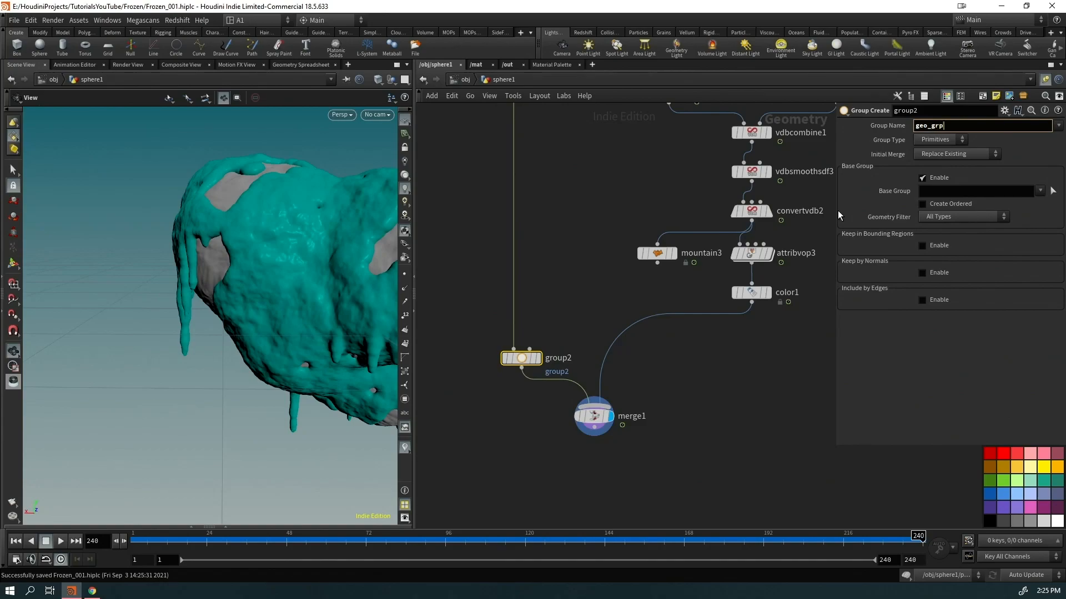
key(Return)
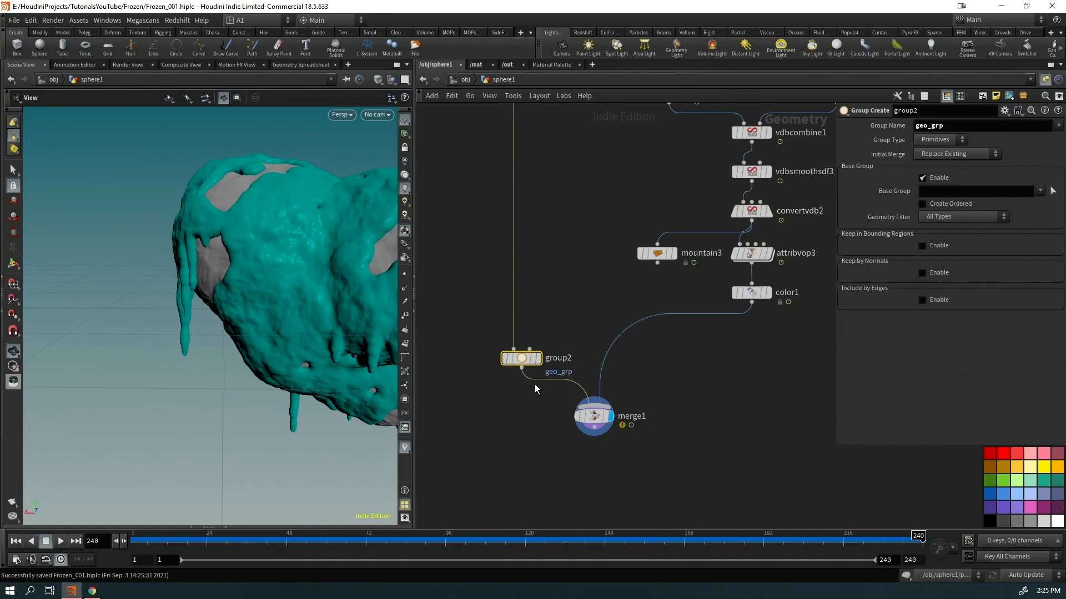
Place a group copy, group3, on the color1–merge1 wire and name its group frozen_grp
mouse_move(524, 361)
alt+drag(524, 361, 754, 361)
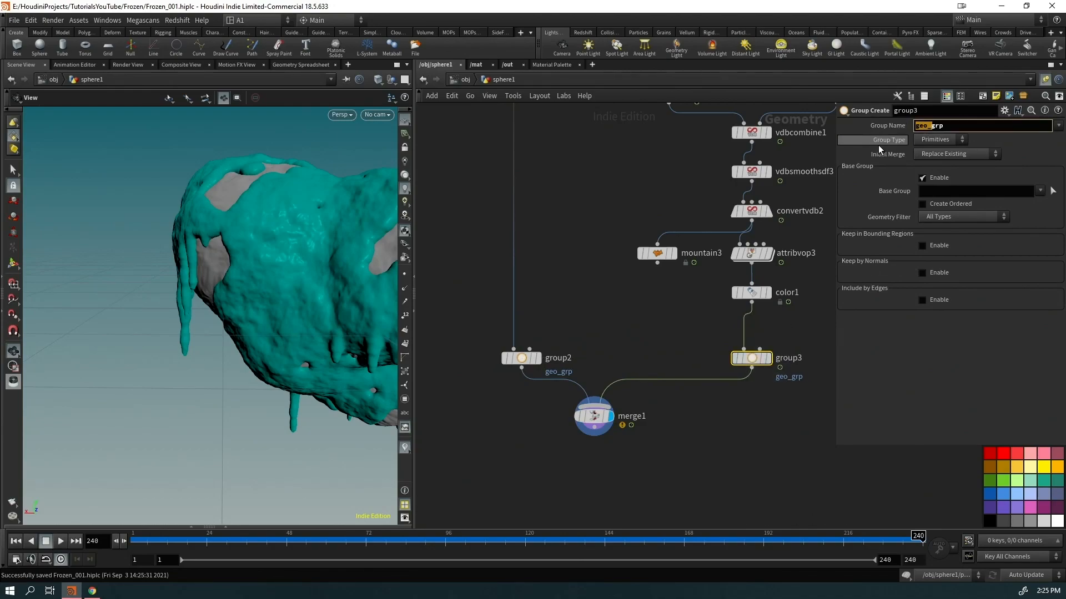
text(grozen)
key(Return)
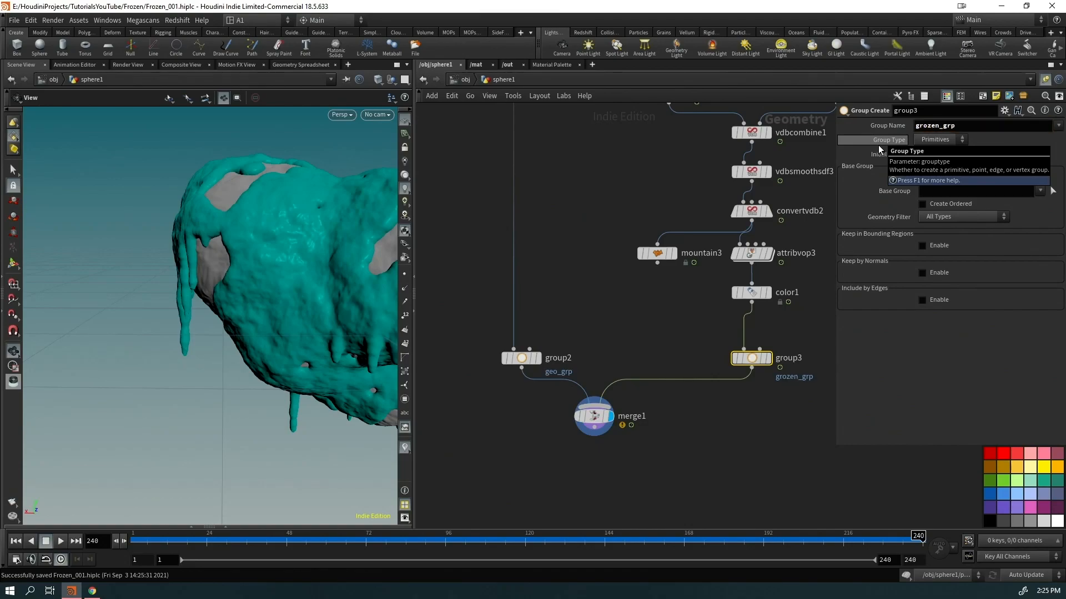
click(918, 126)
key(BackSpace)
text(f)
key(Return)
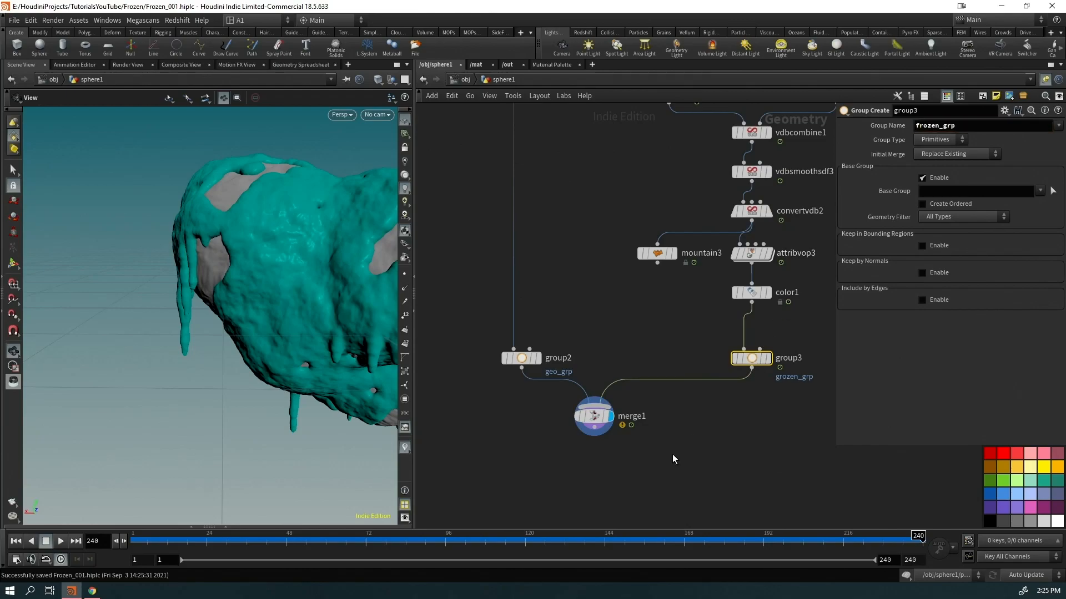
Make room below merge1 and select it to add a new node
click(672, 455)
middle_drag(672, 455, 714, 360)
drag(669, 421, 630, 309)
key(Tab)
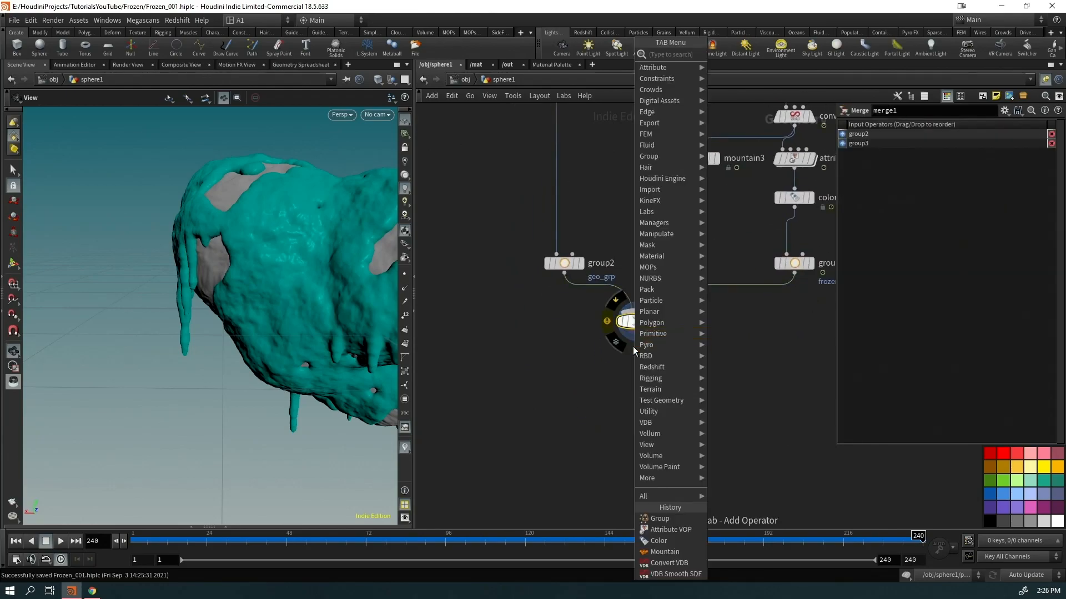
Add a Material node after merge1 with two slots grouped frozen_grp and geo_grp
text(material)
key(Return)
click(1041, 194)
click(1027, 208)
click(856, 193)
click(1041, 194)
click(1023, 215)
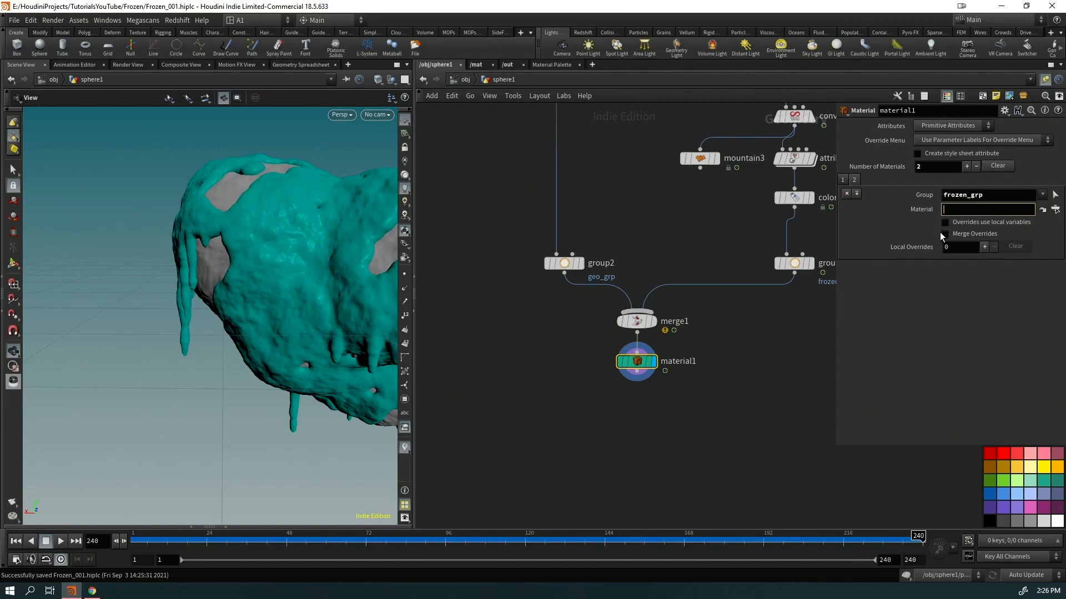
Set the slot materials to /mat/FROZEN and /mat/GEO
text(/mat/)
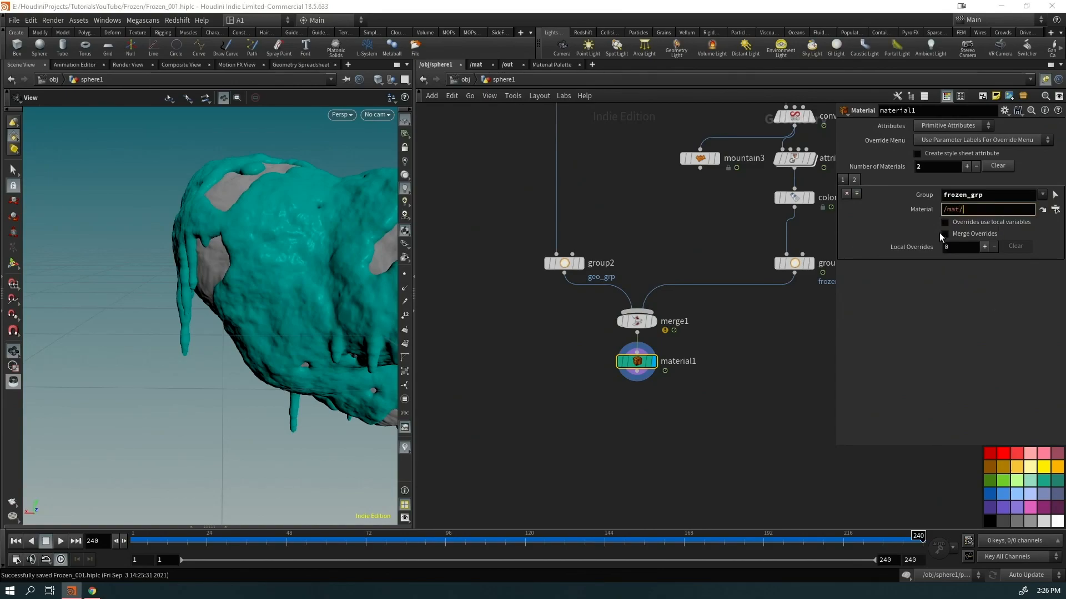
text(FROZEN)
key(Return)
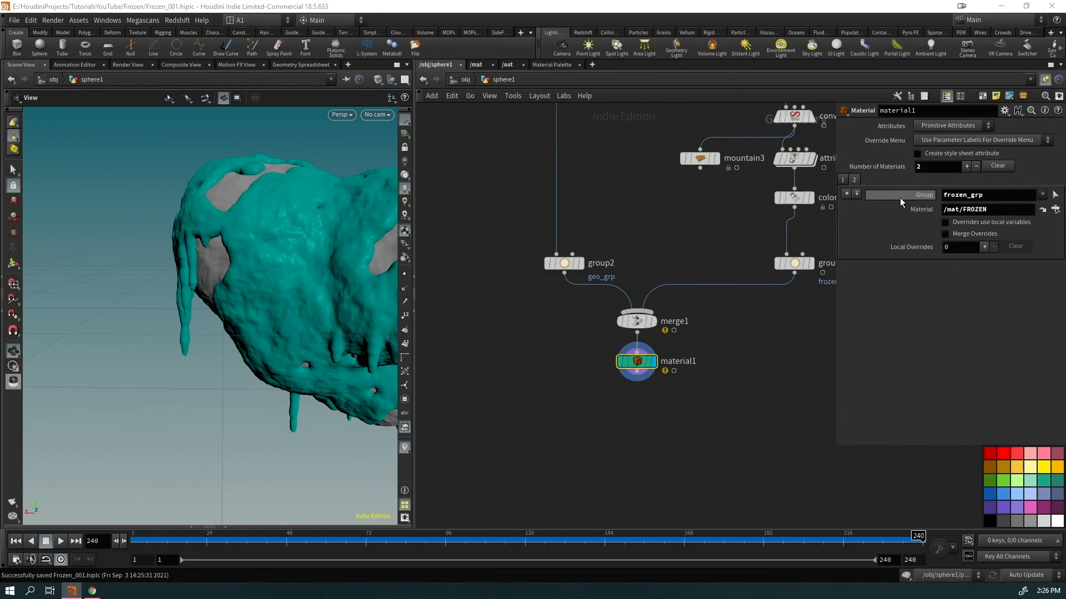
click(853, 179)
click(972, 209)
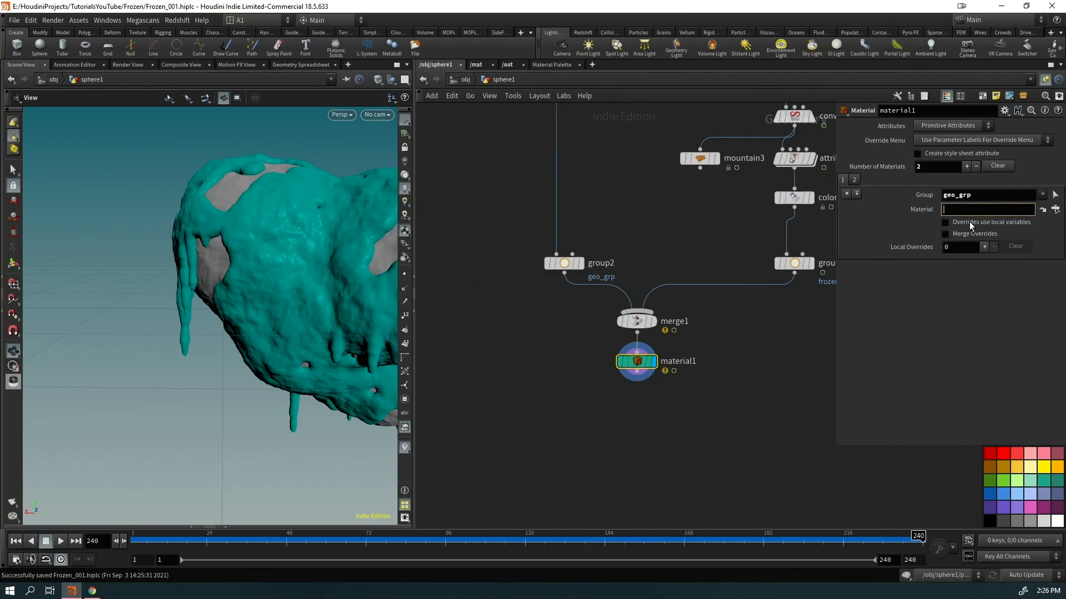
text(/mat/GEO)
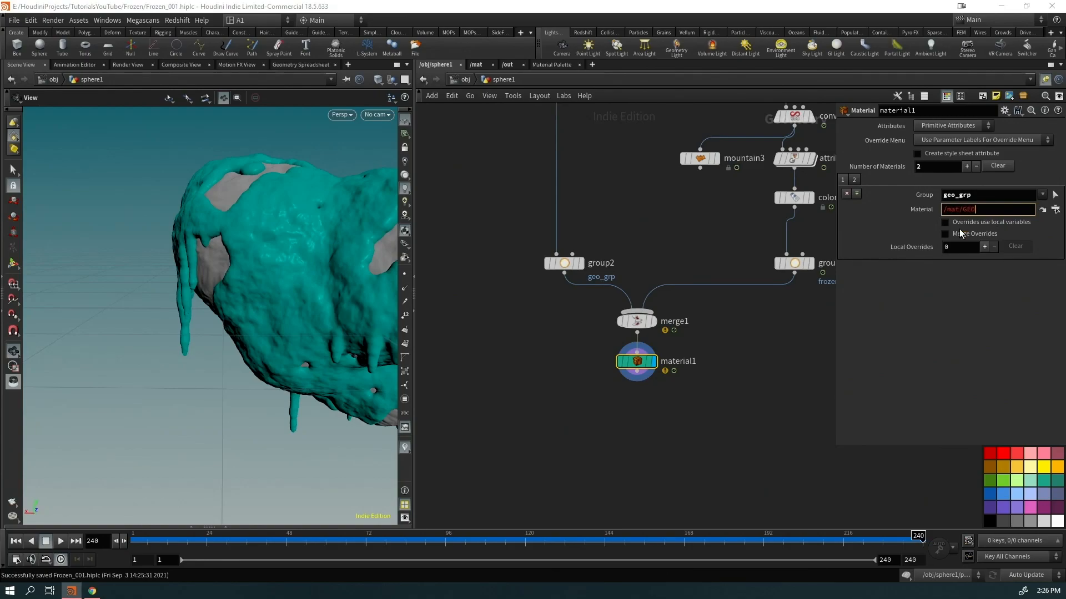
key(Return)
In /mat, create an RS Material Builder and name it GEO
click(476, 65)
key(Tab)
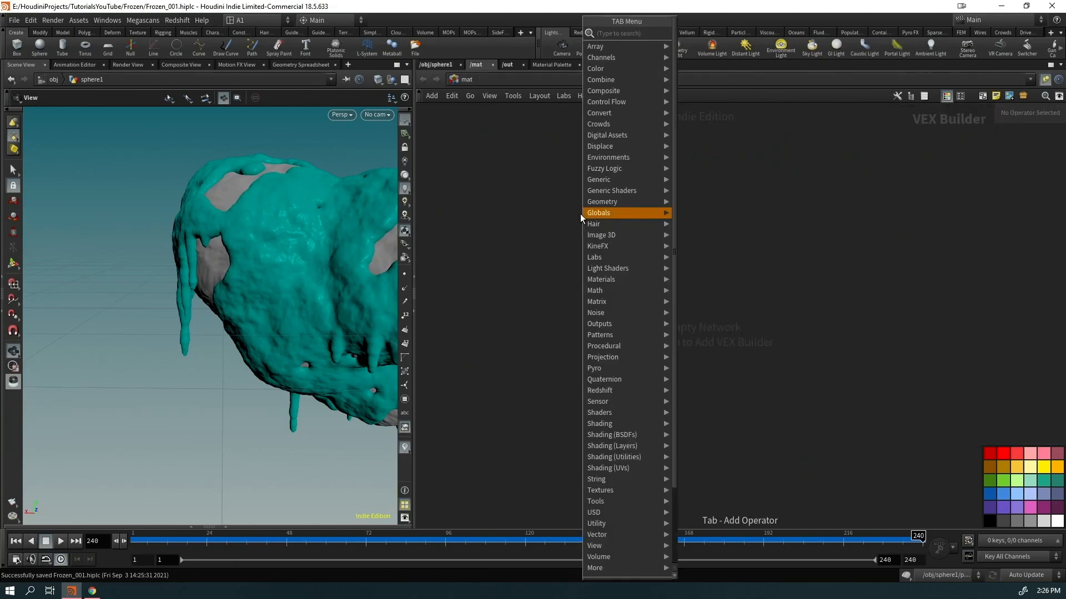
text(rsmab)
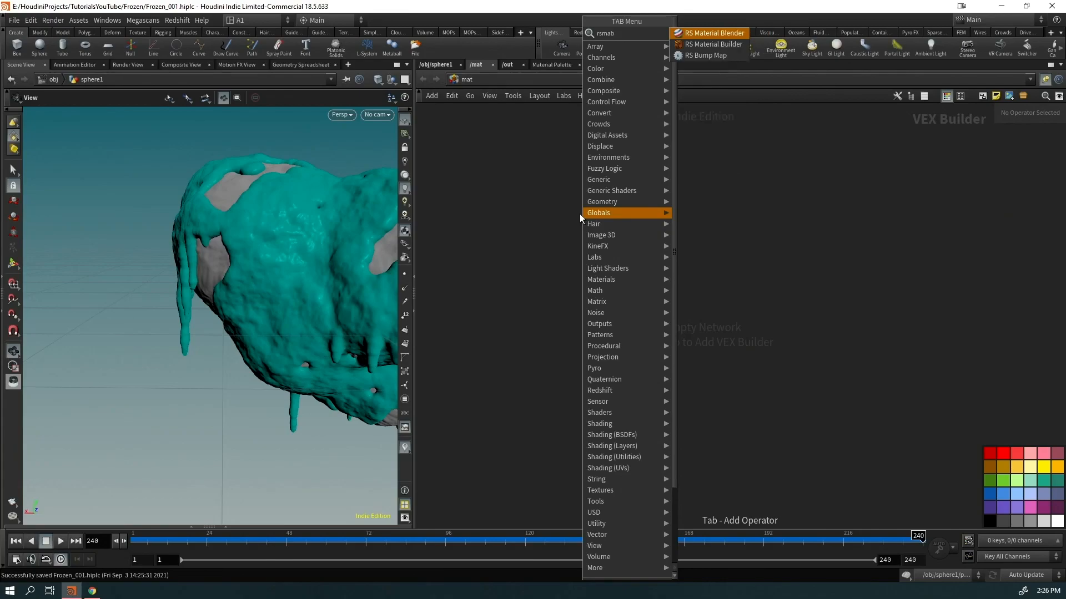
key(Down)
key(Return)
click(581, 213)
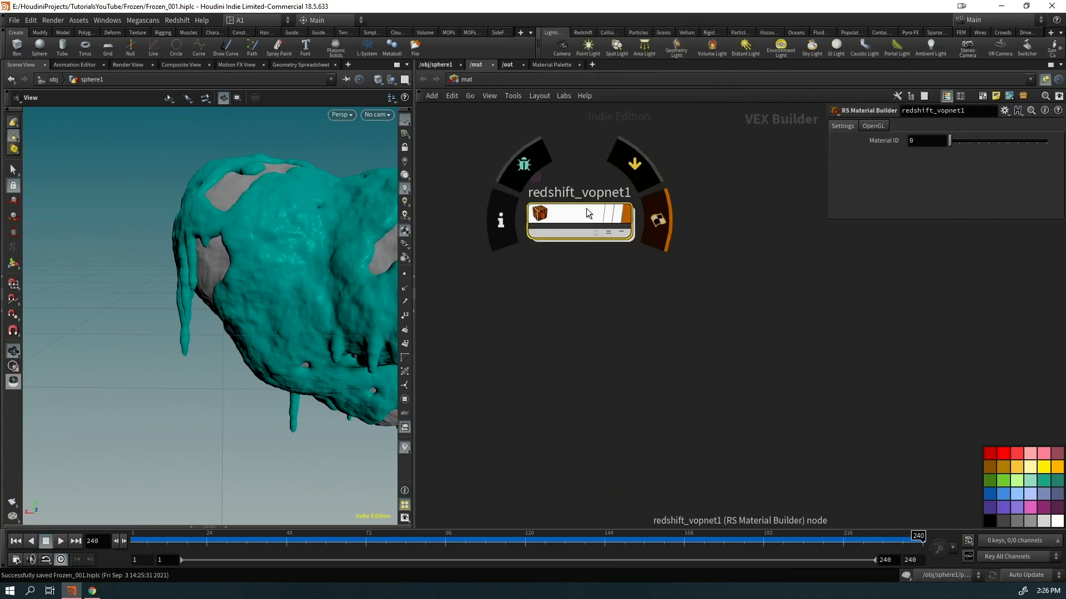
double_click(587, 193)
double_click(587, 193)
text(GEO)
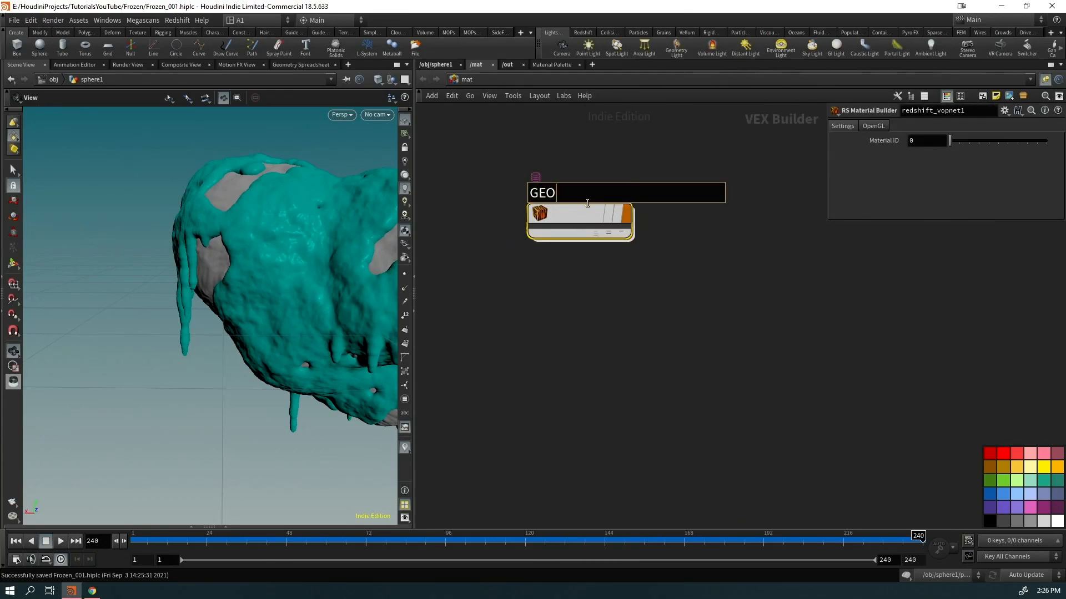
key(Return)
Duplicate the GEO builder and rename the copy FROZEN
alt+drag(587, 221, 589, 330)
drag(278, 311, 248, 238)
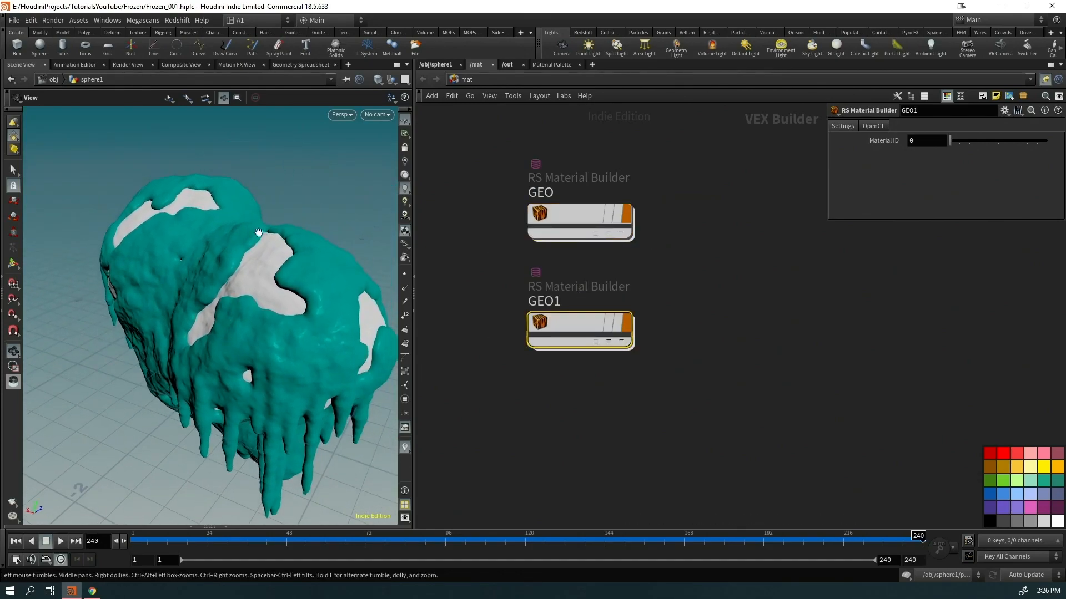
drag(239, 289, 255, 287)
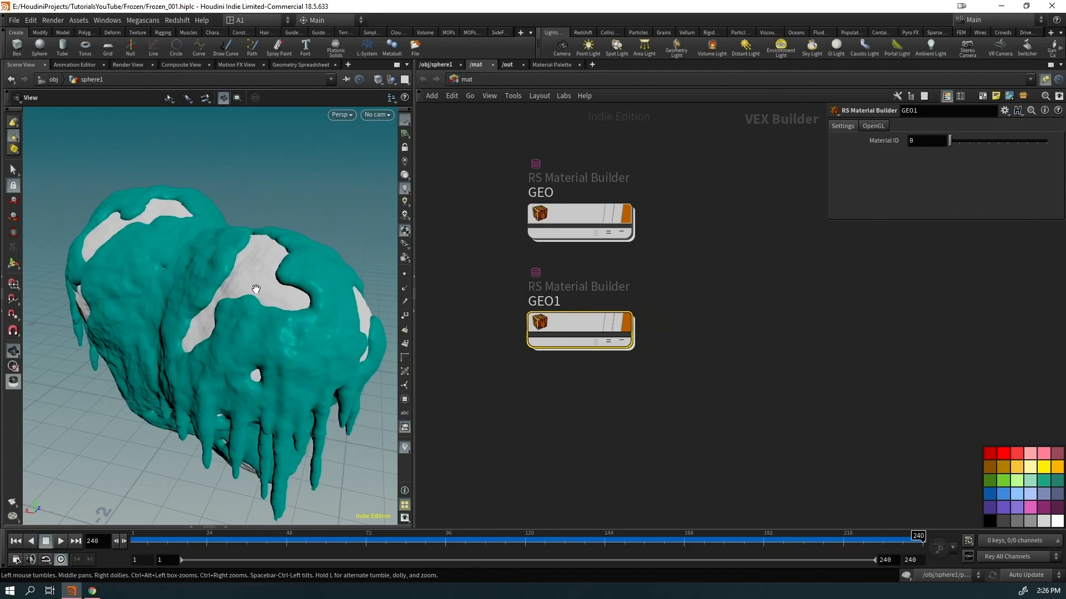
double_click(565, 302)
text(F)
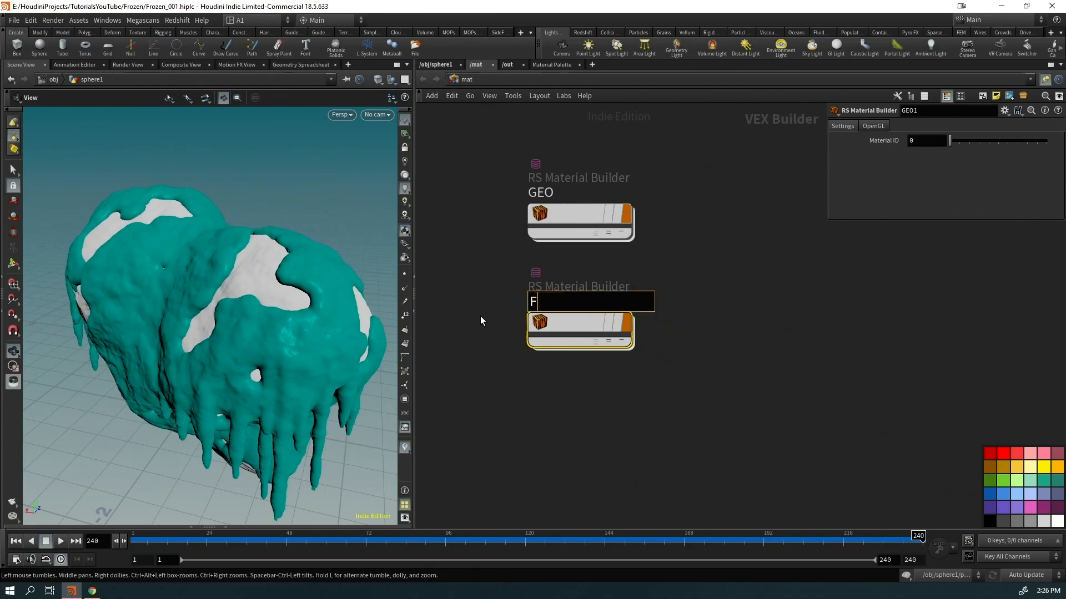
text(ROZEN)
key(Return)
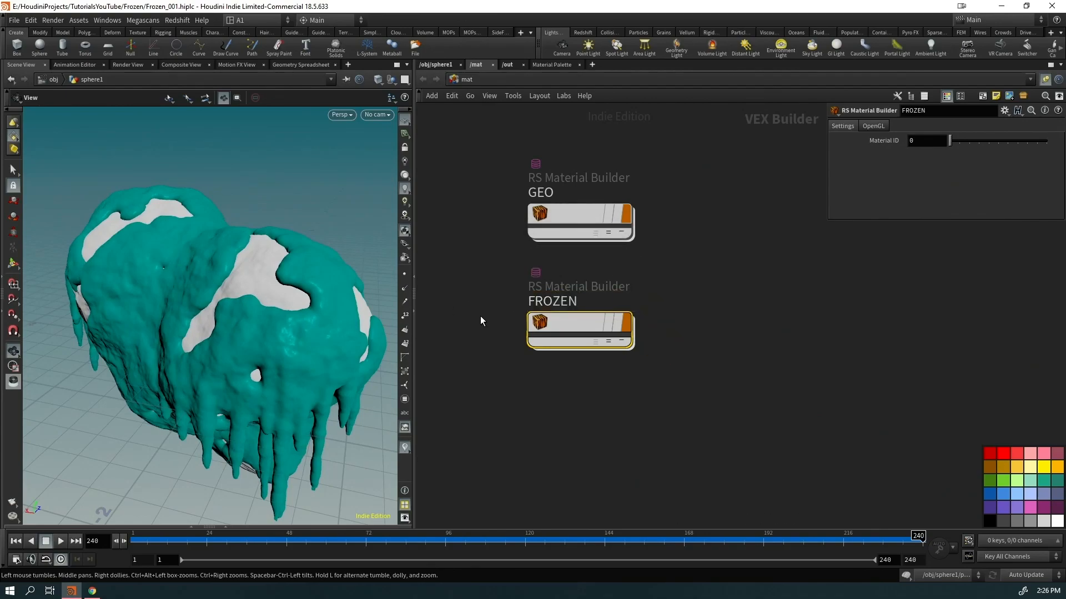
drag(338, 319, 198, 362)
drag(651, 147, 581, 226)
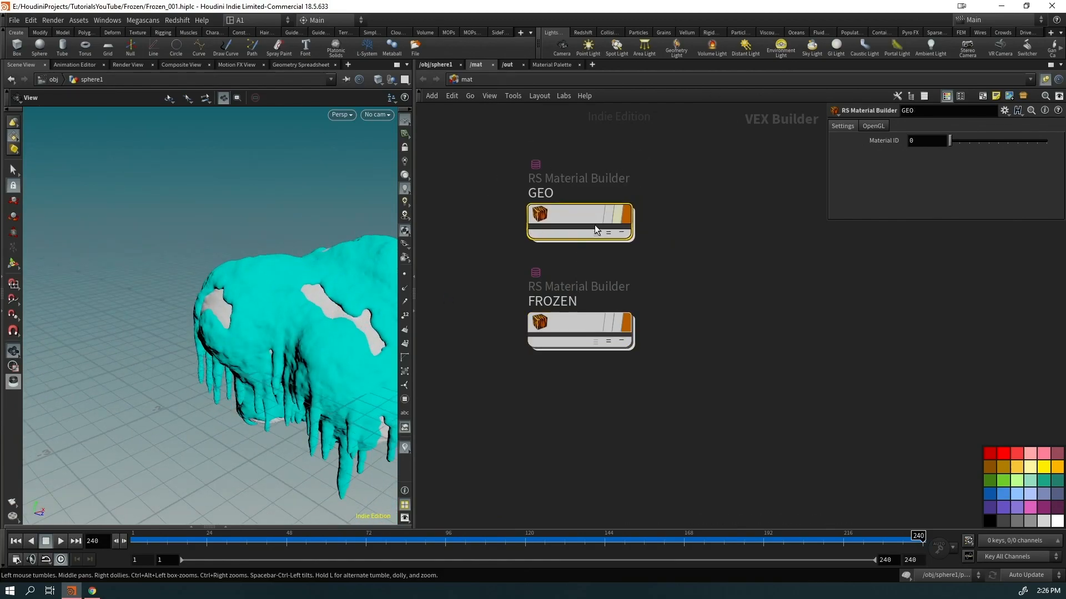
Copy the GEO node and compare material1's assignments against the /mat builders
mouse_move(564, 202)
key(ctrl+c)
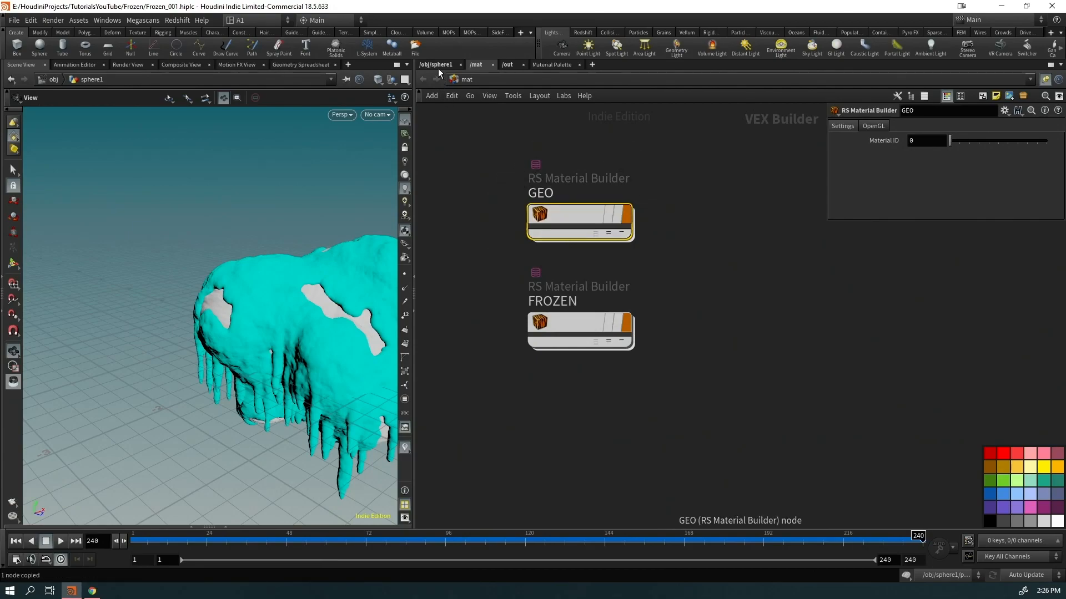
click(438, 65)
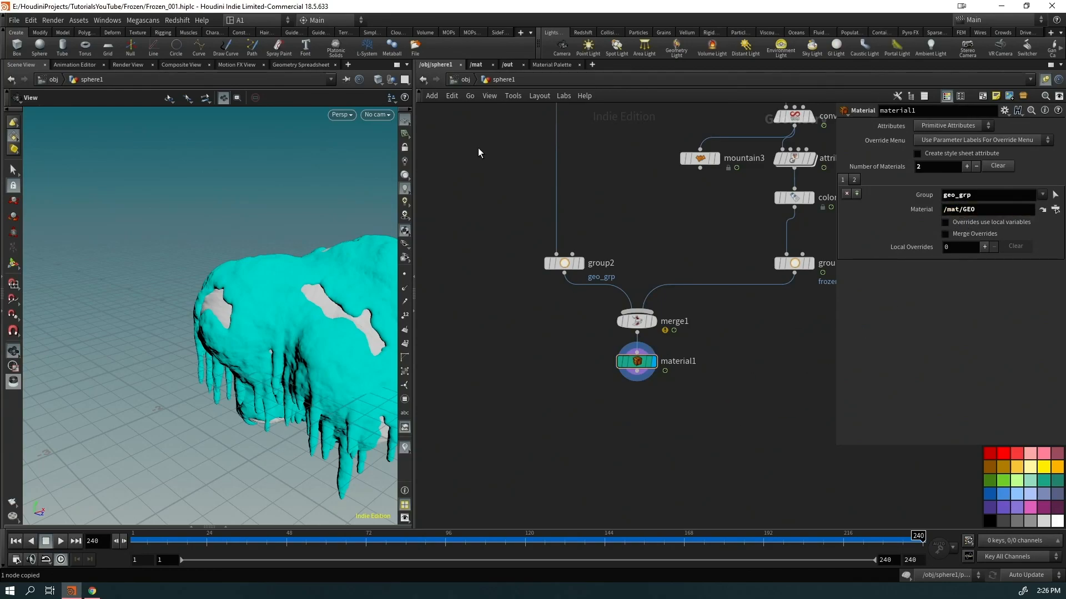
click(477, 65)
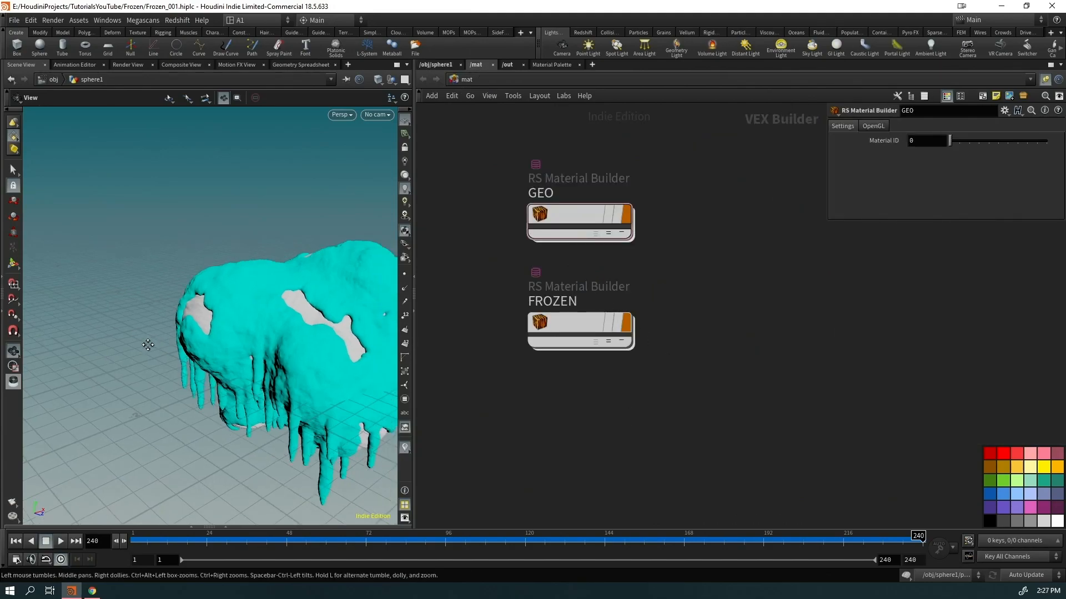
click(435, 64)
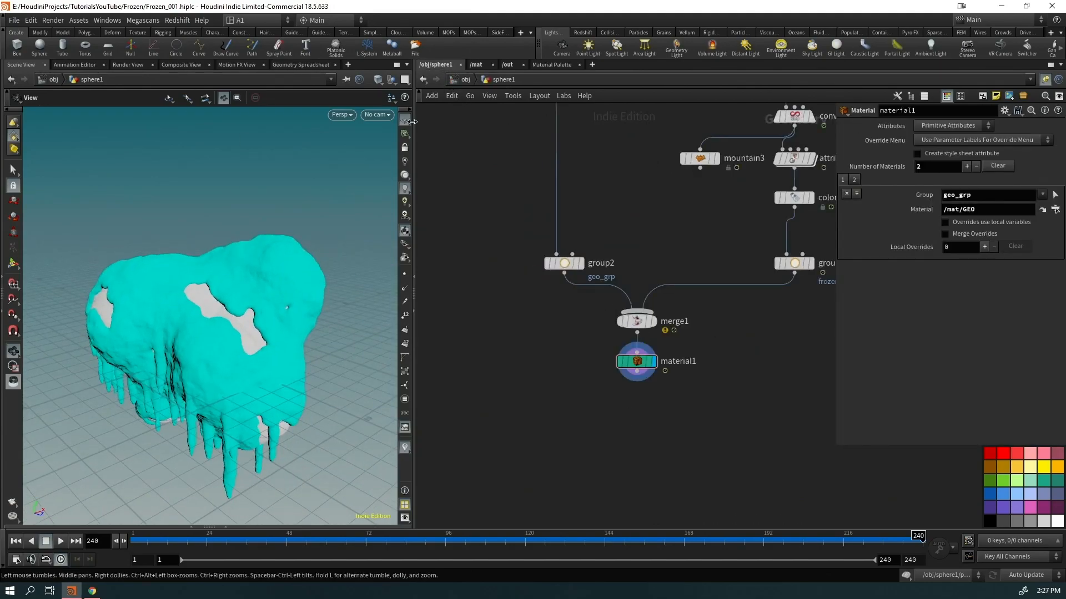
click(483, 65)
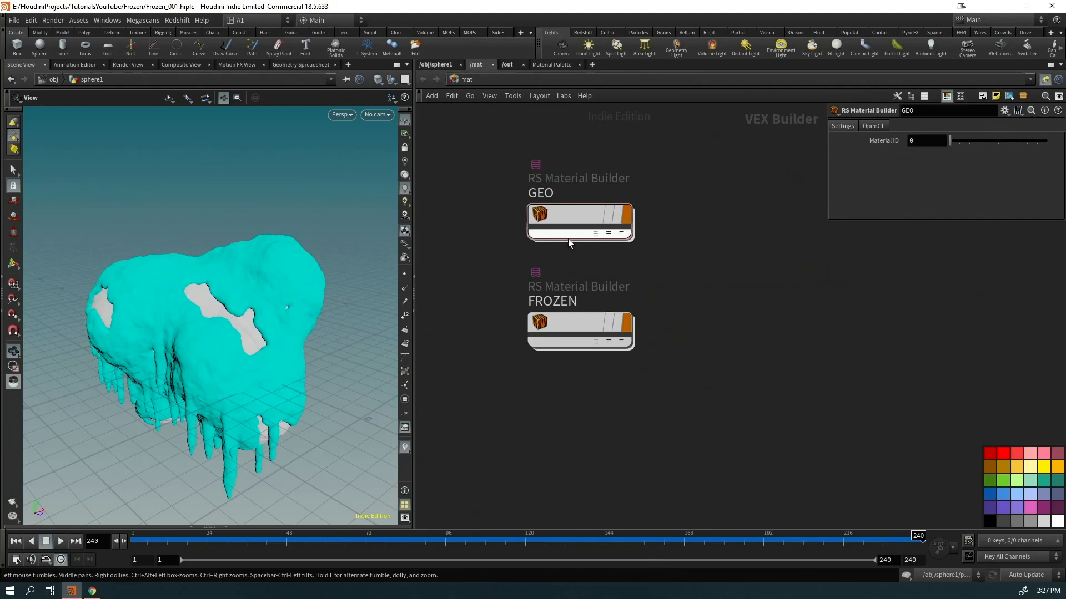
click(436, 64)
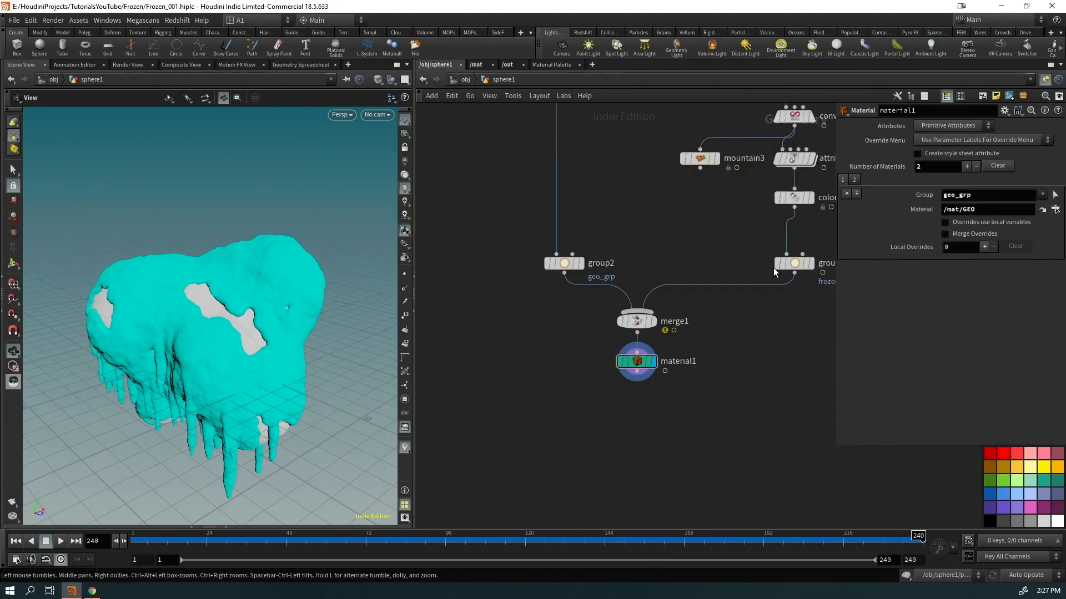
click(475, 65)
Orbit the rock and bring up the Redshift shelf tools
drag(270, 348, 211, 353)
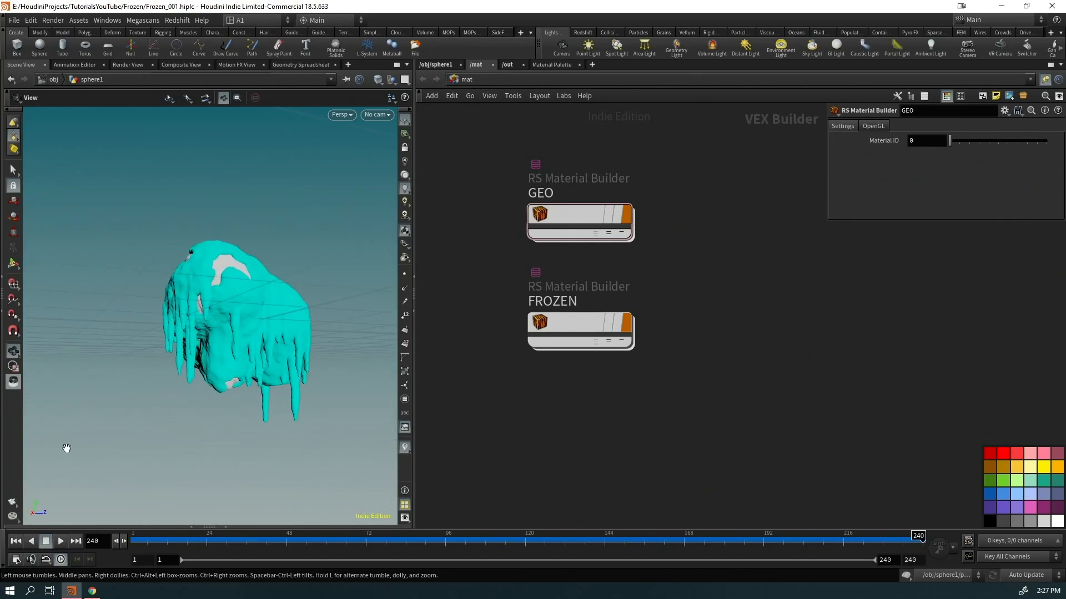
drag(56, 450, 200, 387)
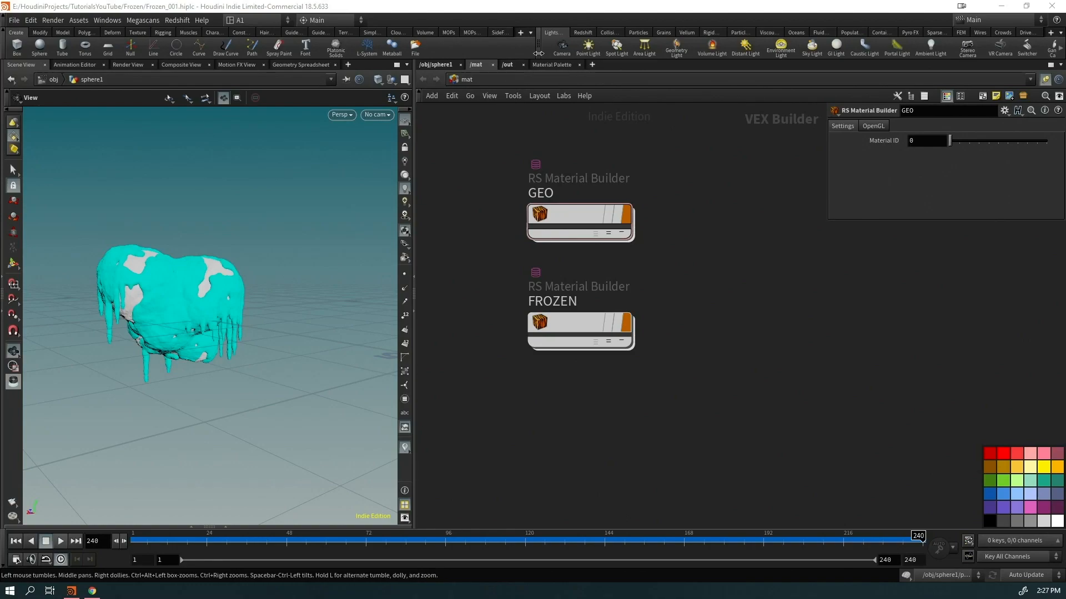
click(581, 33)
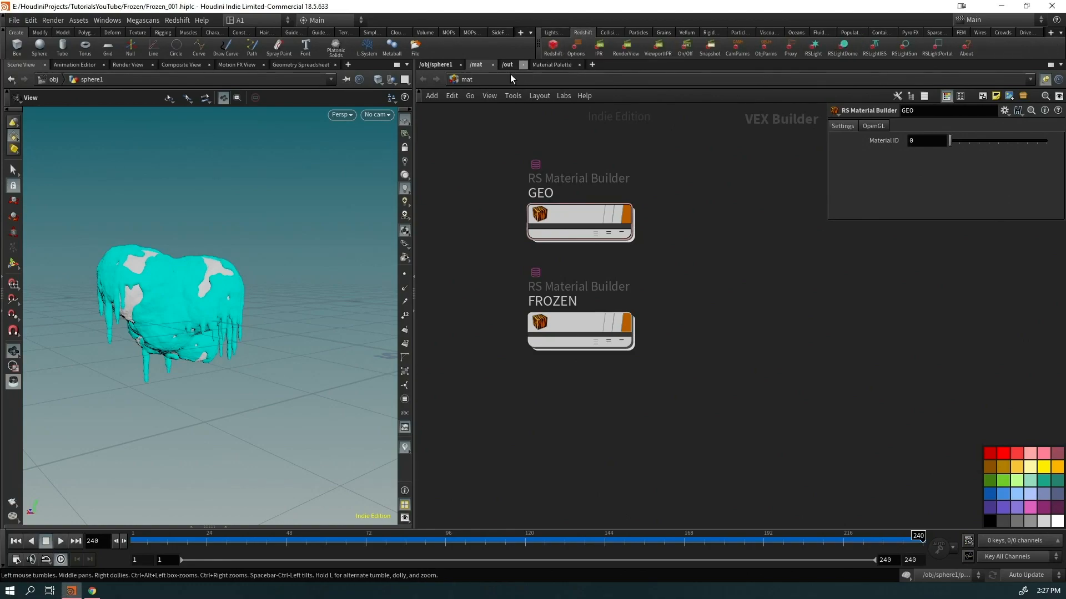
Create a new viewport camera and frame the frozen rock from a lower angle
click(382, 114)
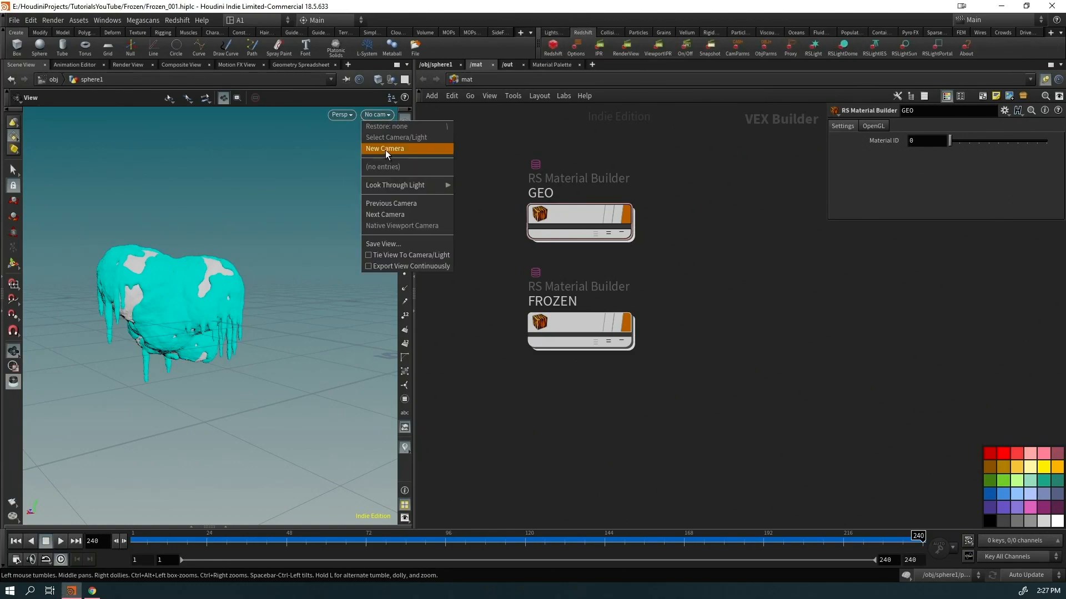
click(385, 149)
drag(242, 354, 285, 303)
click(405, 148)
drag(245, 267, 296, 226)
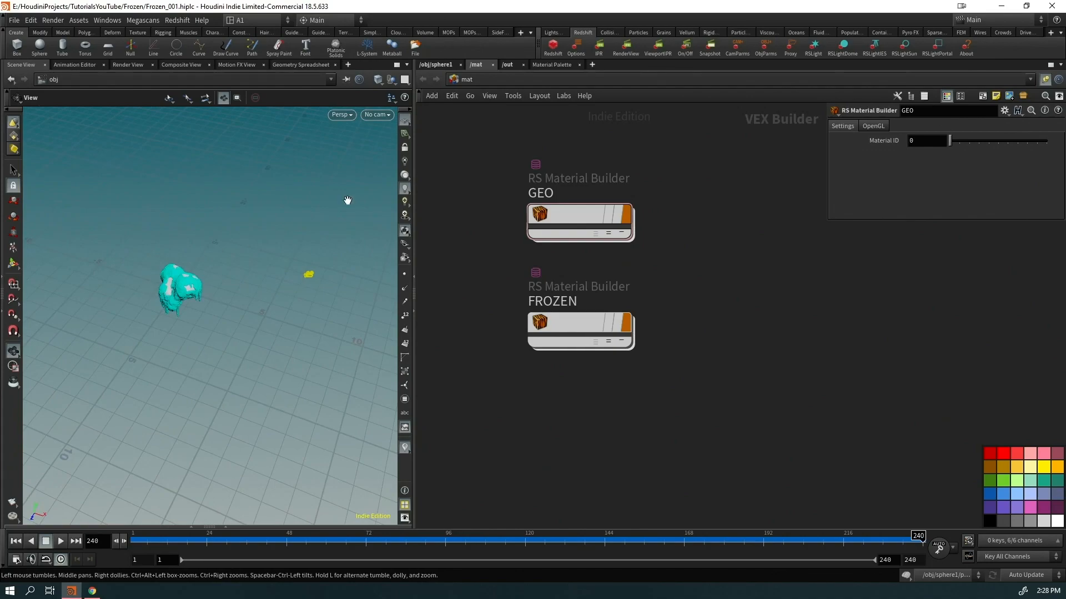
middle_drag(237, 234, 279, 238)
right_drag(279, 238, 269, 297)
drag(268, 298, 300, 263)
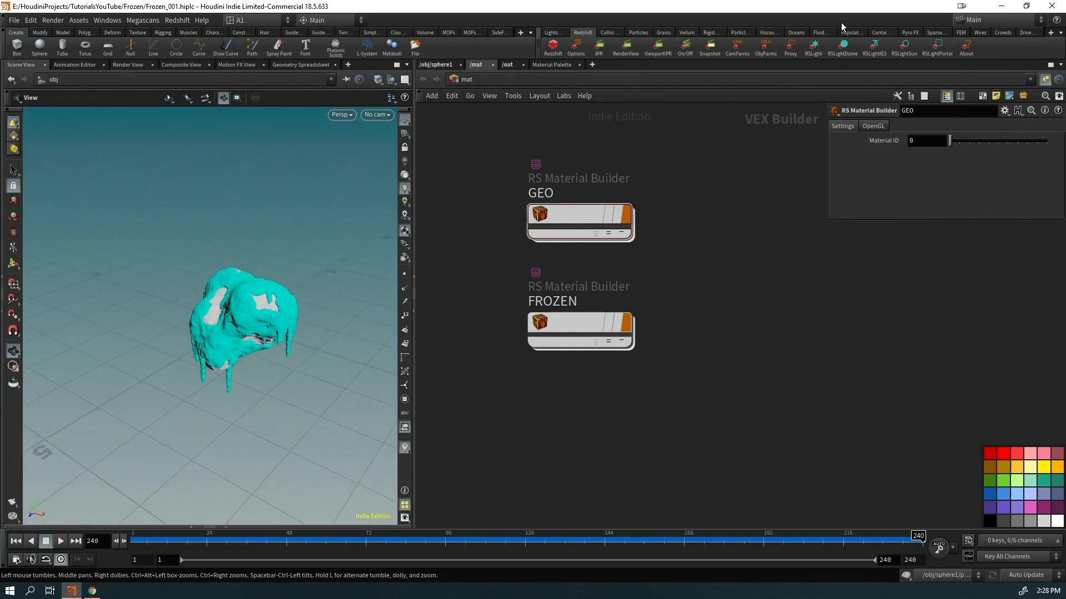
Add the first Redshift light, aiming it at the rock through the light's view
click(813, 48)
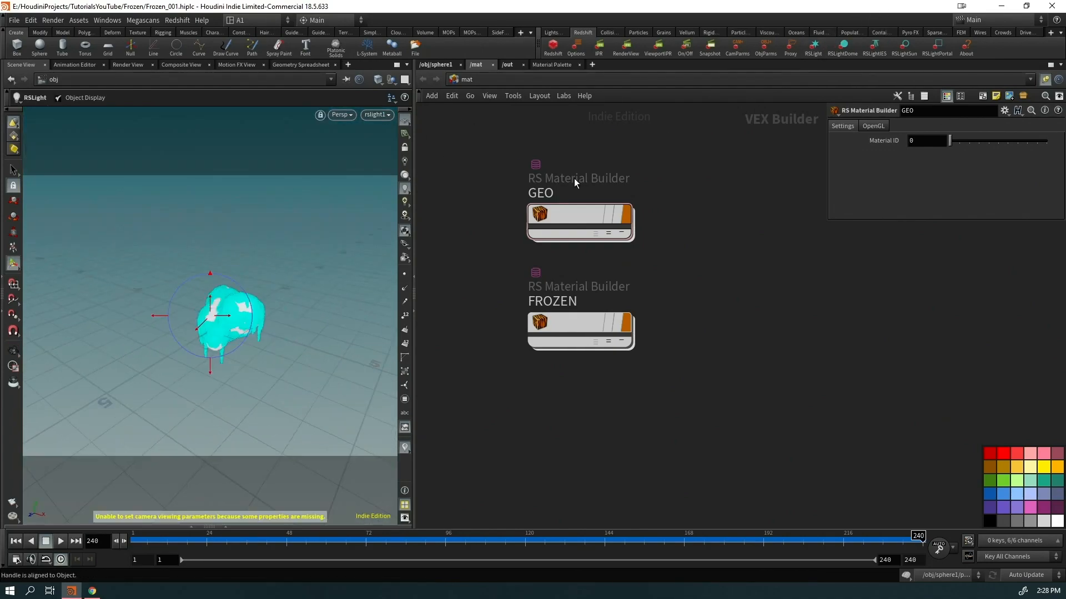
click(236, 308)
alt+drag(236, 308, 222, 322)
click(405, 149)
alt+drag(322, 255, 197, 289)
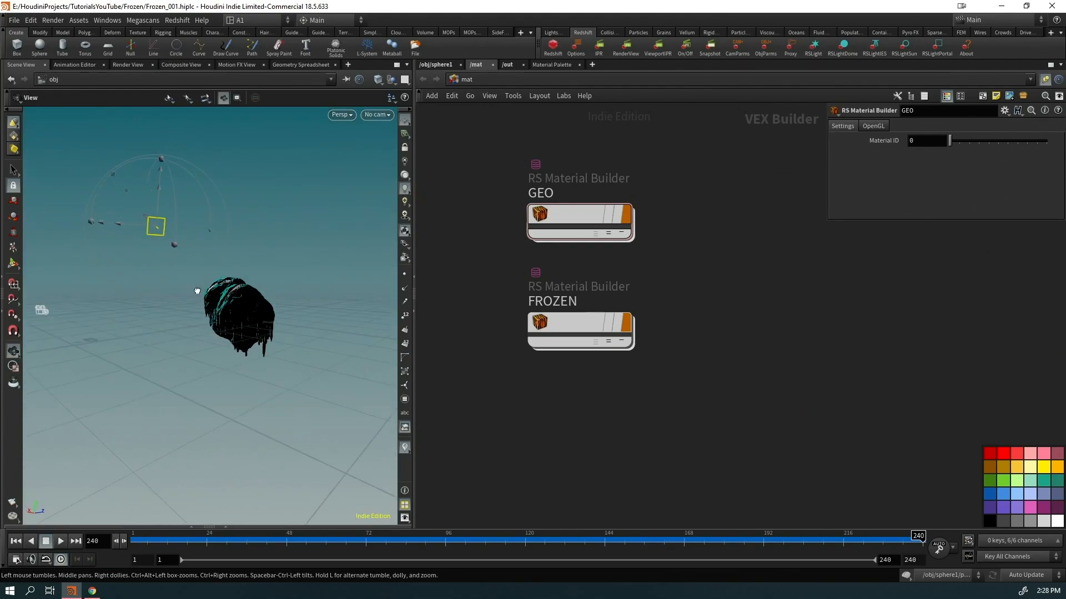
Add rslight2 aimed at the rock, then add rslight3 and lock the view to it
click(813, 49)
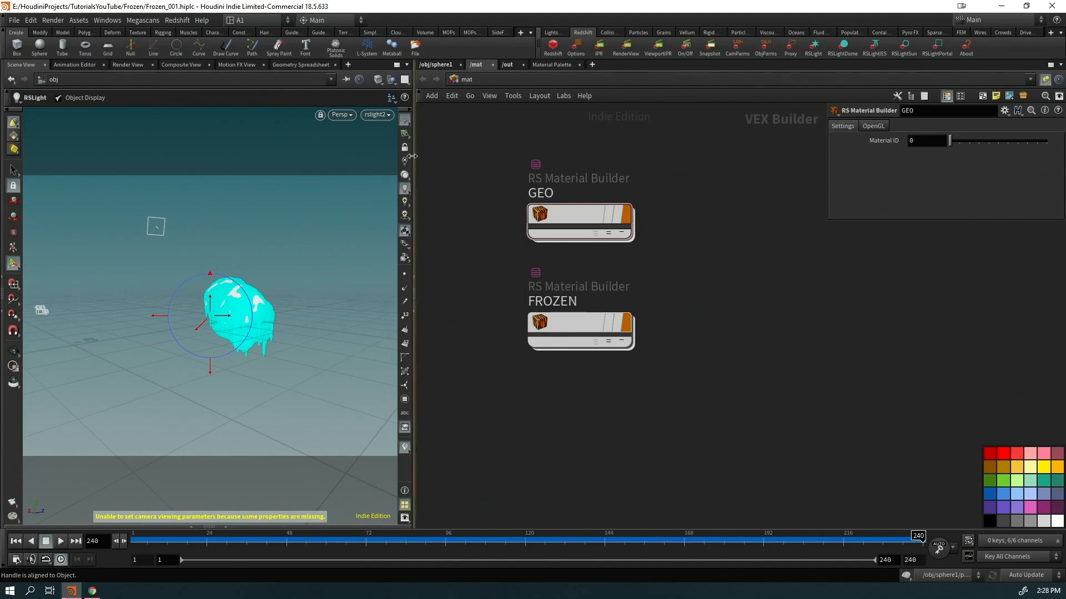
alt+drag(281, 333, 281, 338)
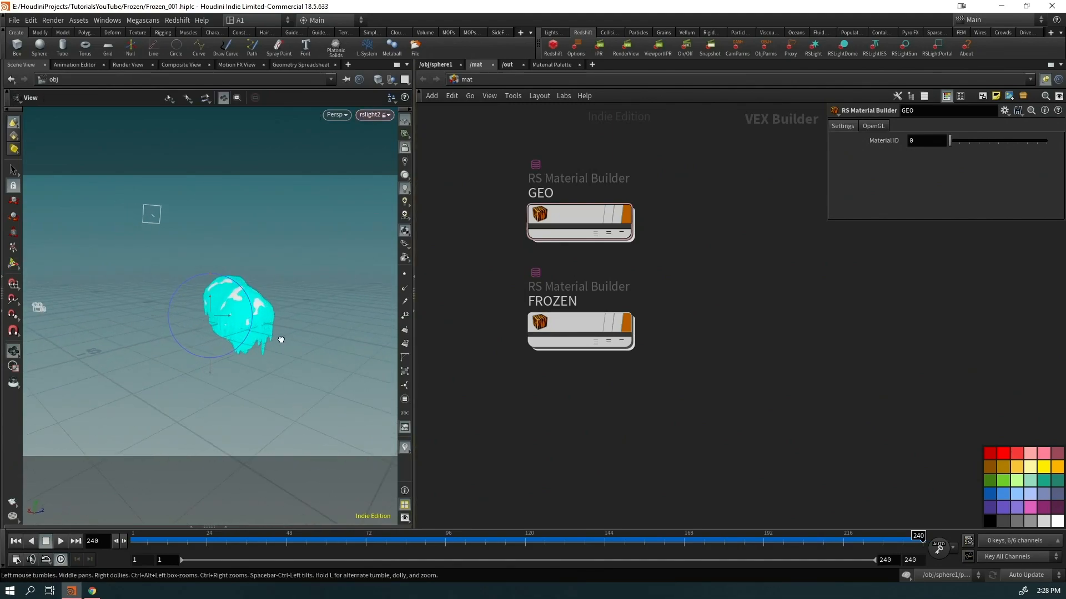
click(405, 148)
alt+drag(308, 290, 266, 295)
click(812, 52)
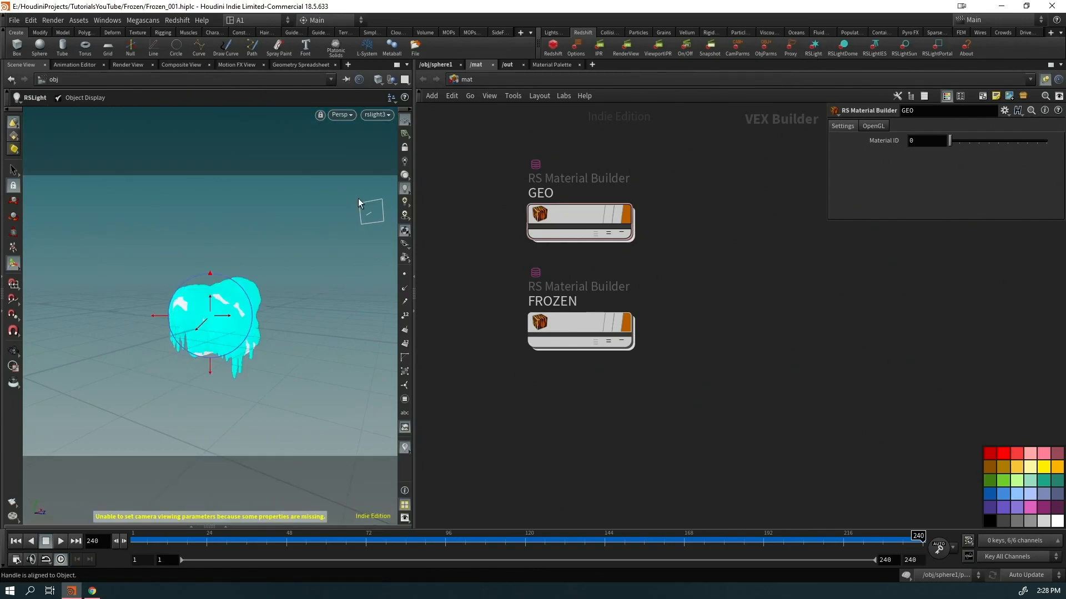
click(405, 148)
At object level, set rslight3's Area Size to 2.6
click(438, 65)
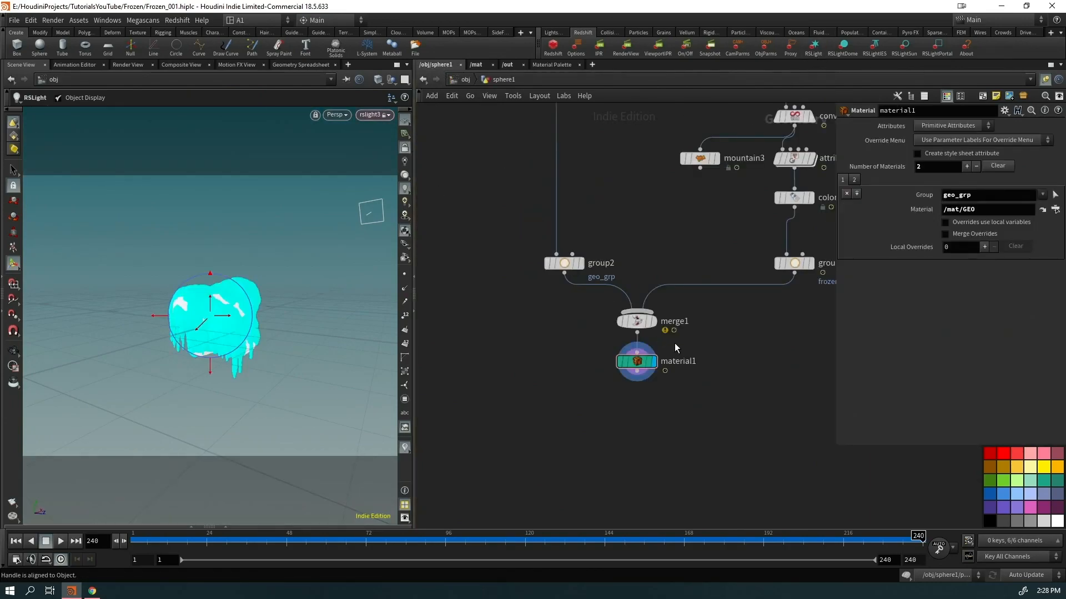
click(463, 79)
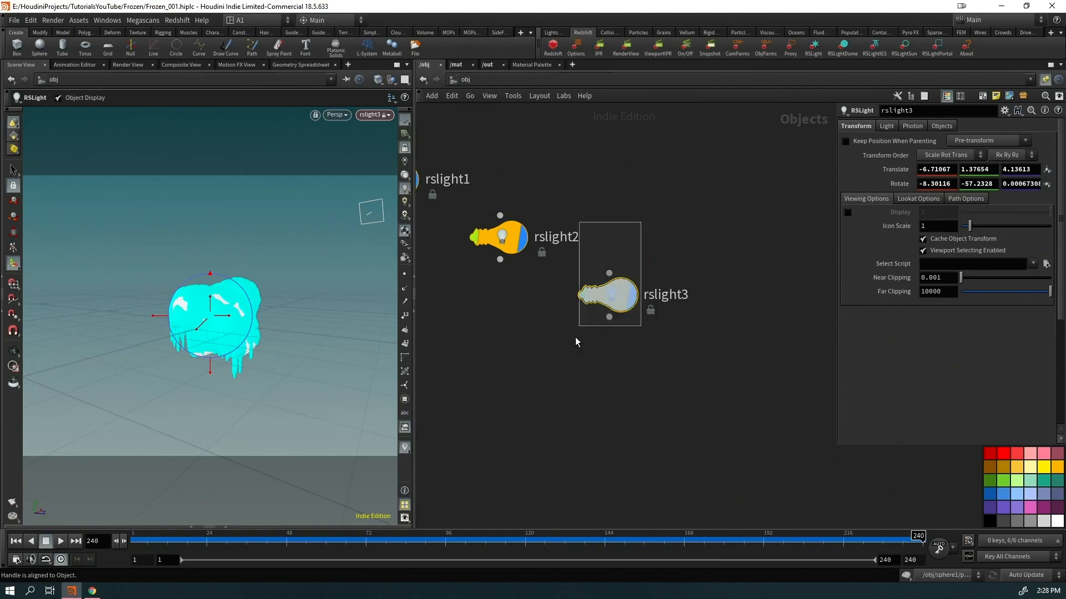
click(886, 126)
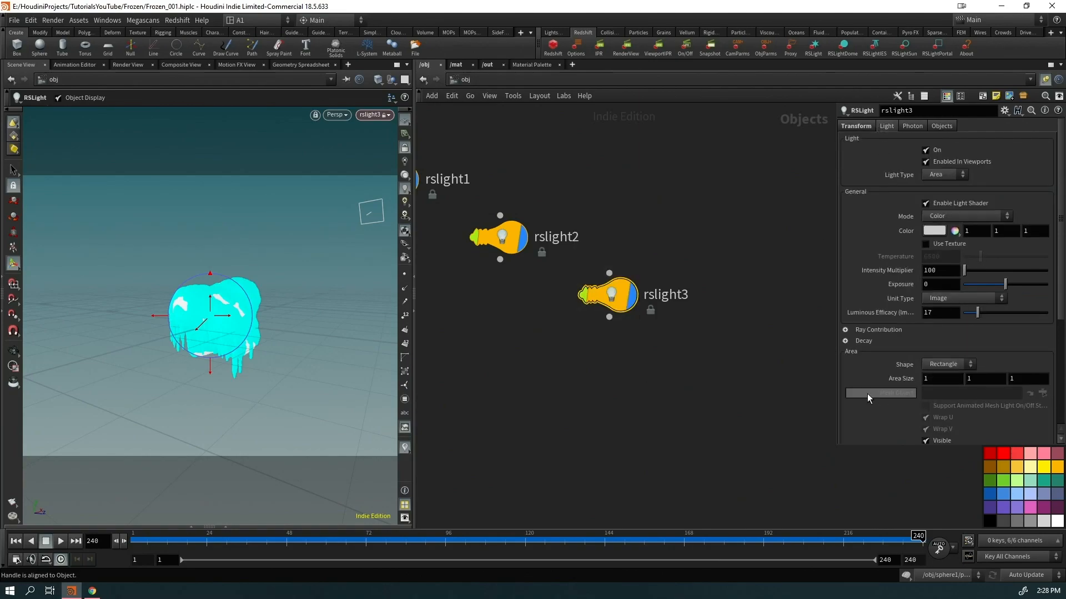
middle_drag(899, 378, 984, 373)
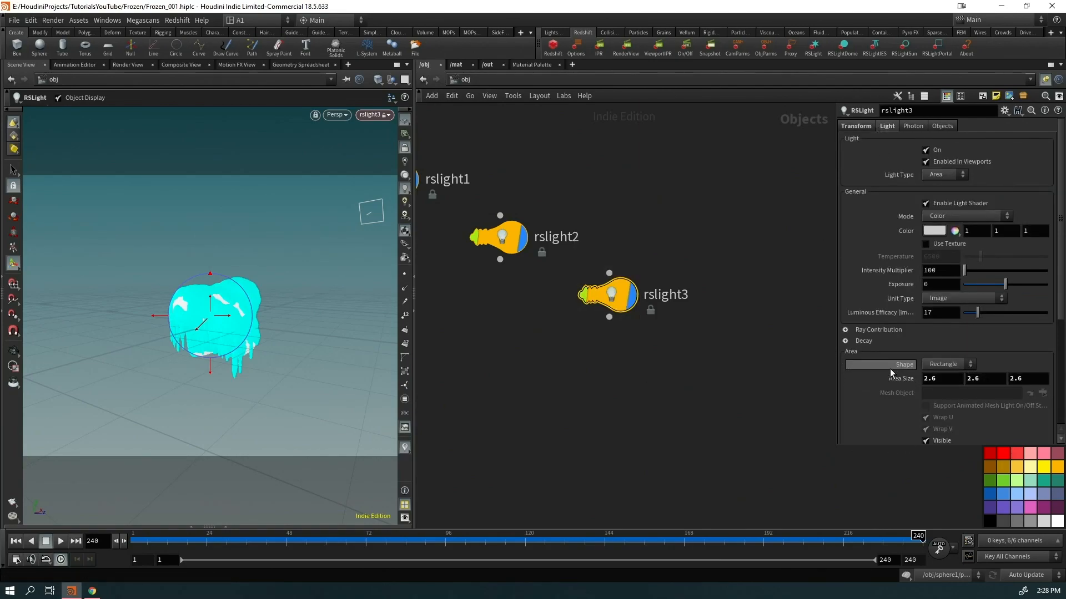
Turn off Visible for rslight1, rslight2 and rslight3
scroll(761, 246, down, 3)
drag(711, 194, 509, 339)
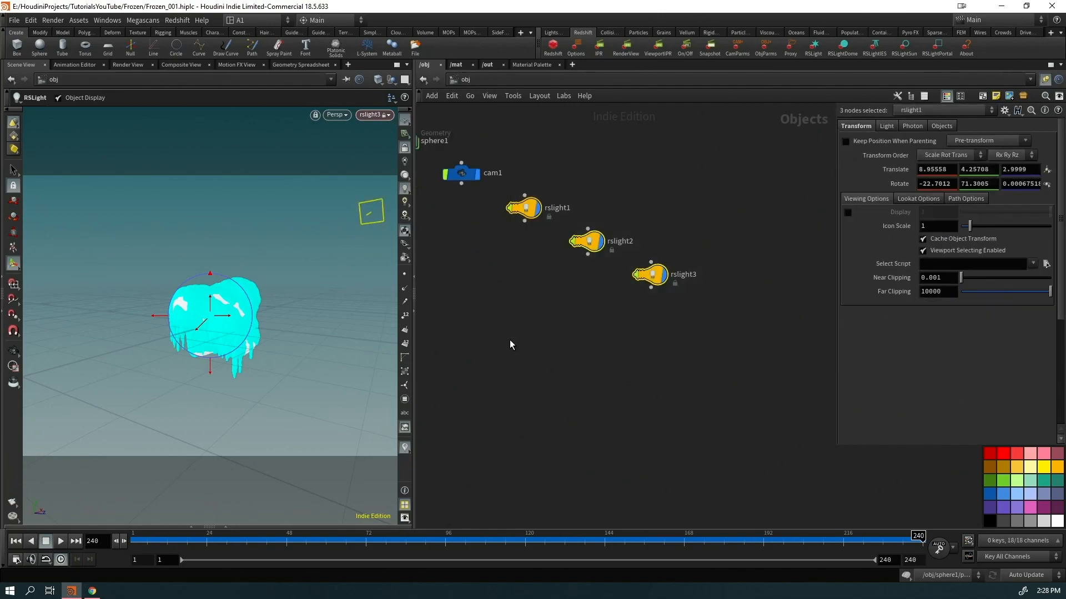
click(885, 125)
scroll(935, 392, down, 2)
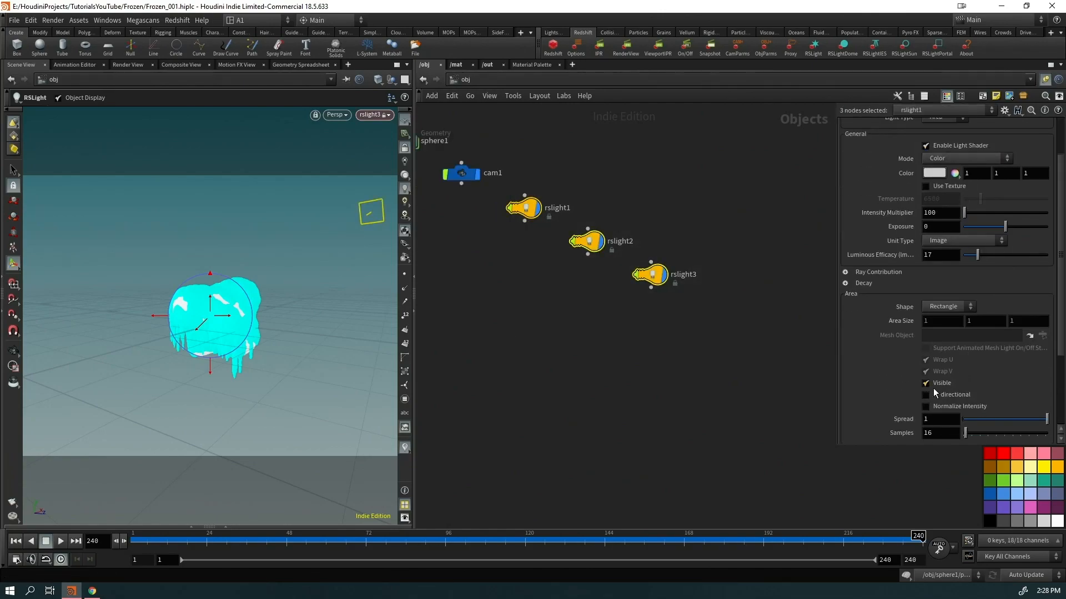
click(925, 383)
Lay out the object nodes, lights in a column and cam1 below sphere1, and save
key(l)
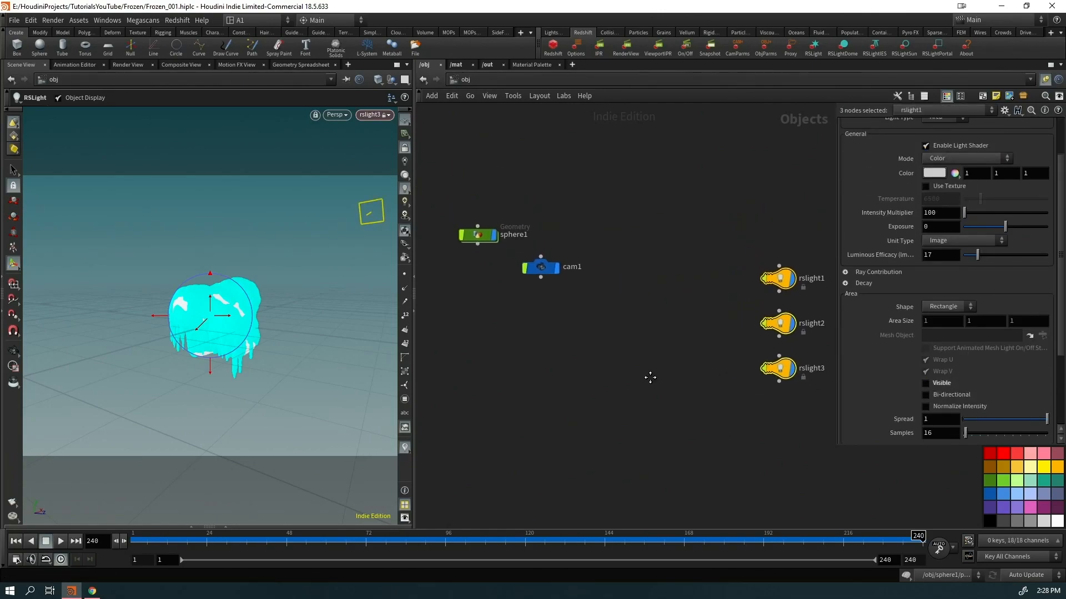
drag(778, 284, 626, 241)
drag(550, 273, 487, 287)
click(512, 338)
key(ctrl+s)
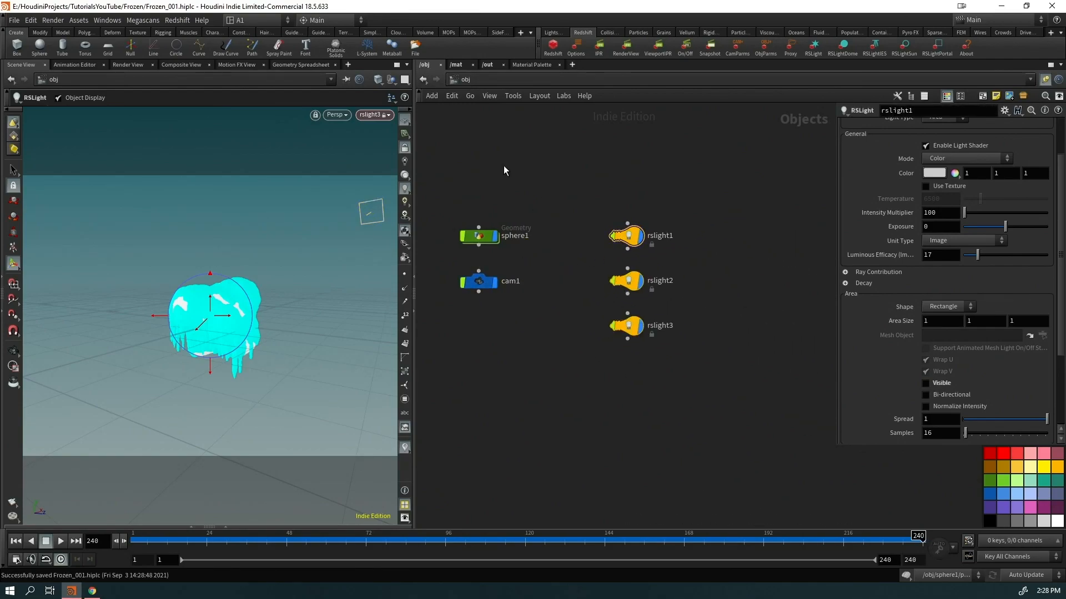
click(383, 115)
Look through cam1 and render the rock through /obj/cam1 in the Redshift Render View
click(384, 169)
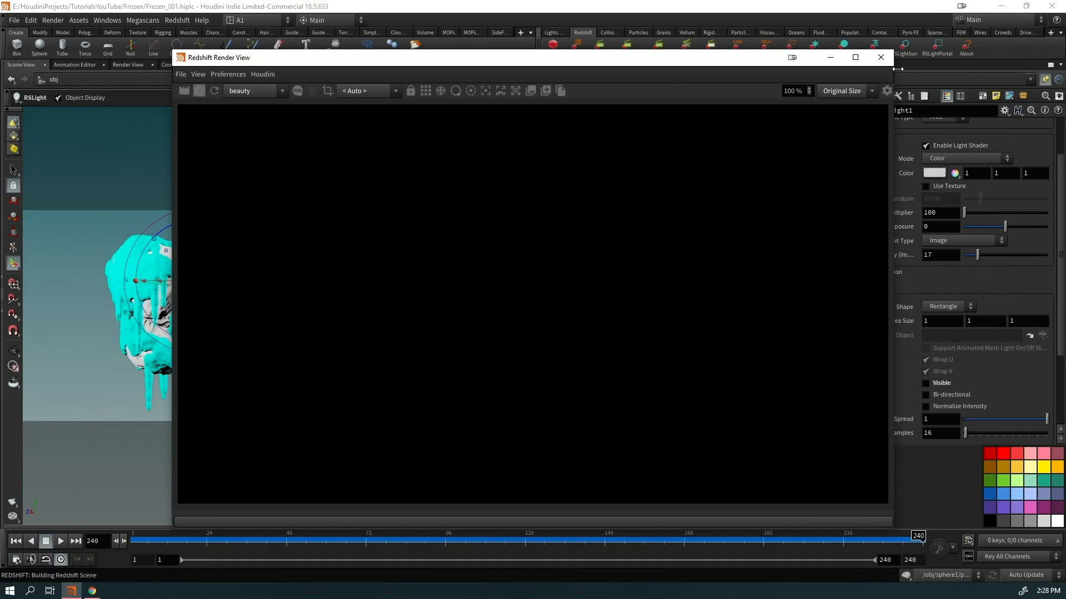
drag(898, 68, 622, 139)
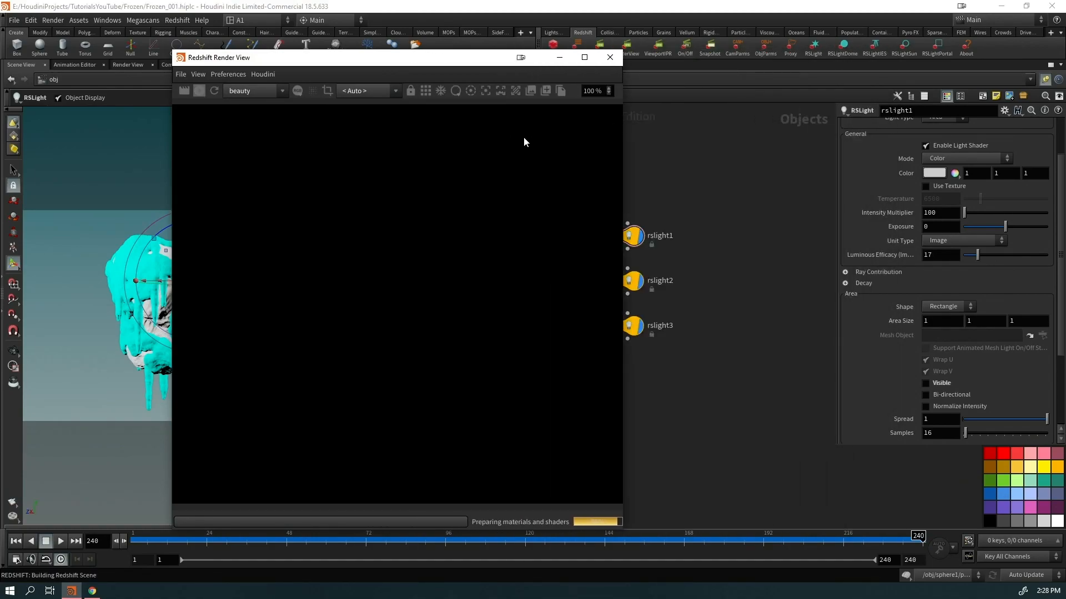
click(362, 91)
click(361, 111)
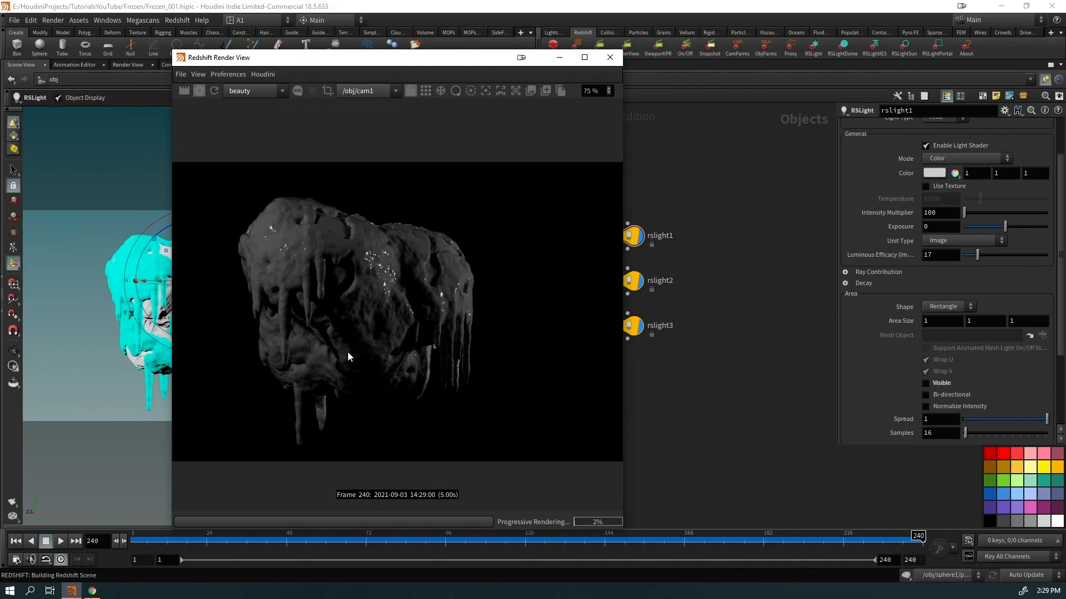
scroll(349, 351, down, 2)
Rearrange the render window and scene view pane, and switch to the /mat network
drag(444, 72, 377, 218)
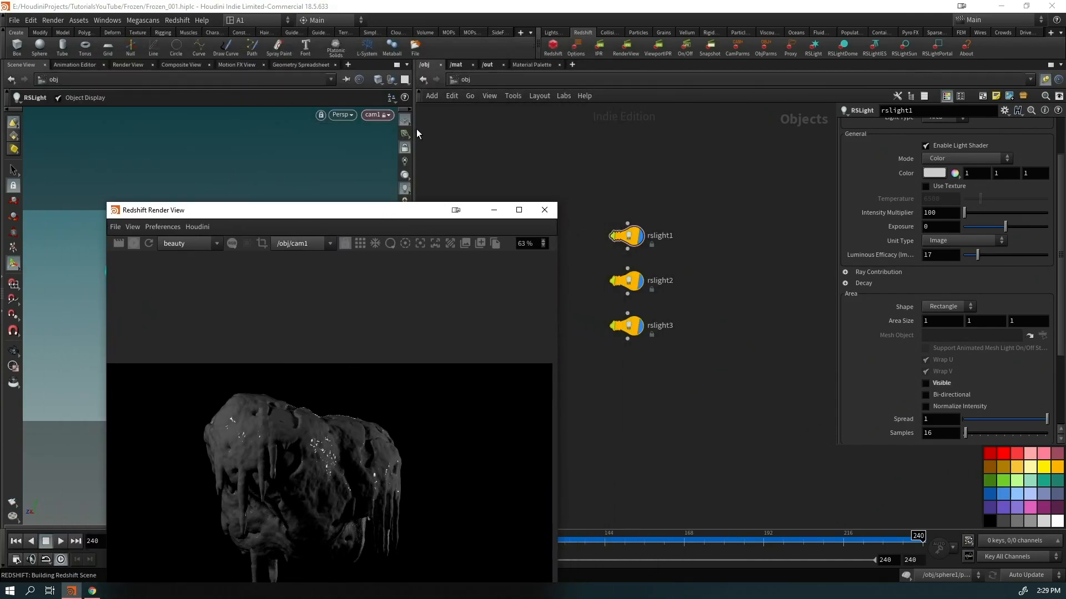
drag(416, 132, 544, 134)
drag(390, 217, 339, 66)
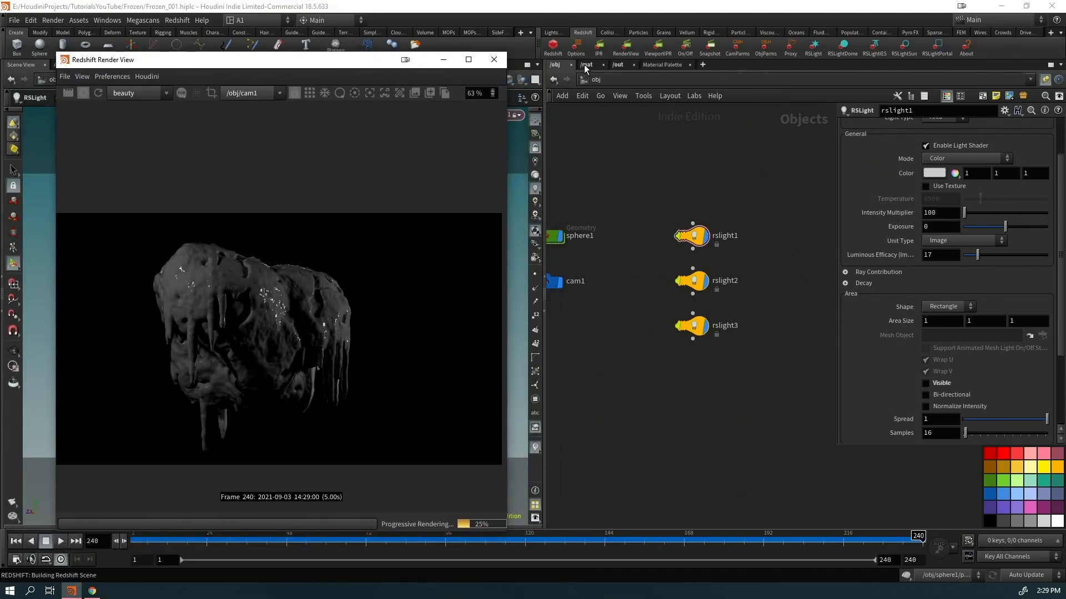
click(586, 65)
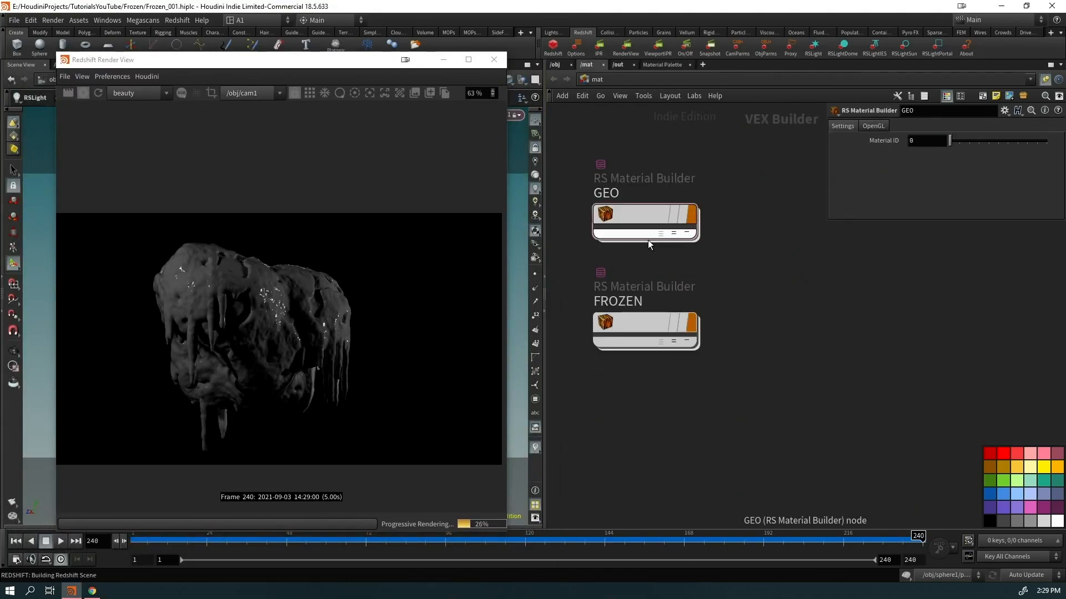
Inside FROZEN, set Material1's preset to Tinted Glass after trying Water
double_click(631, 320)
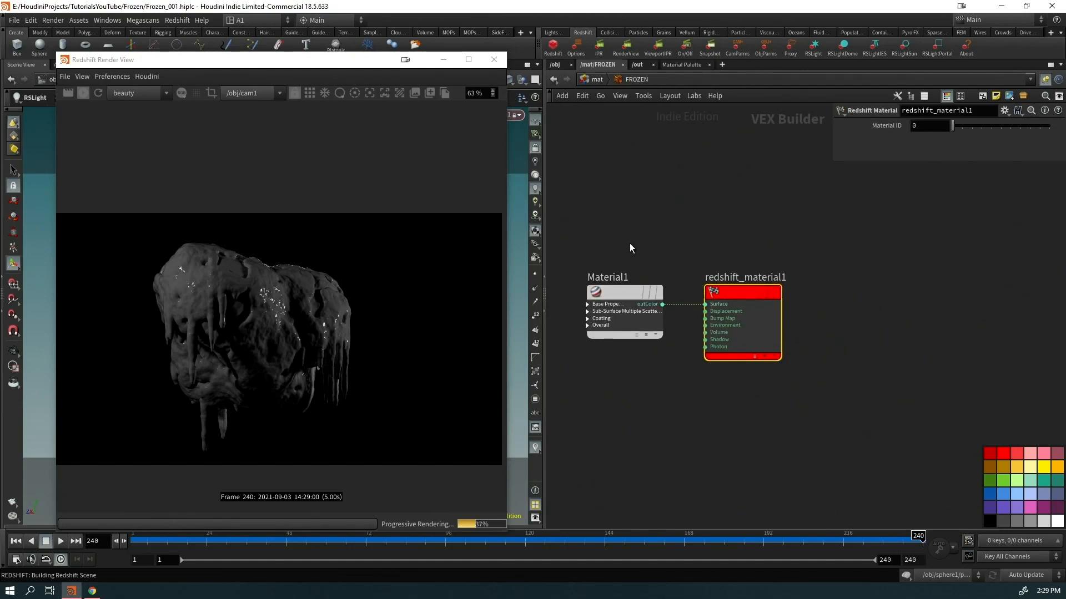
click(622, 292)
click(886, 141)
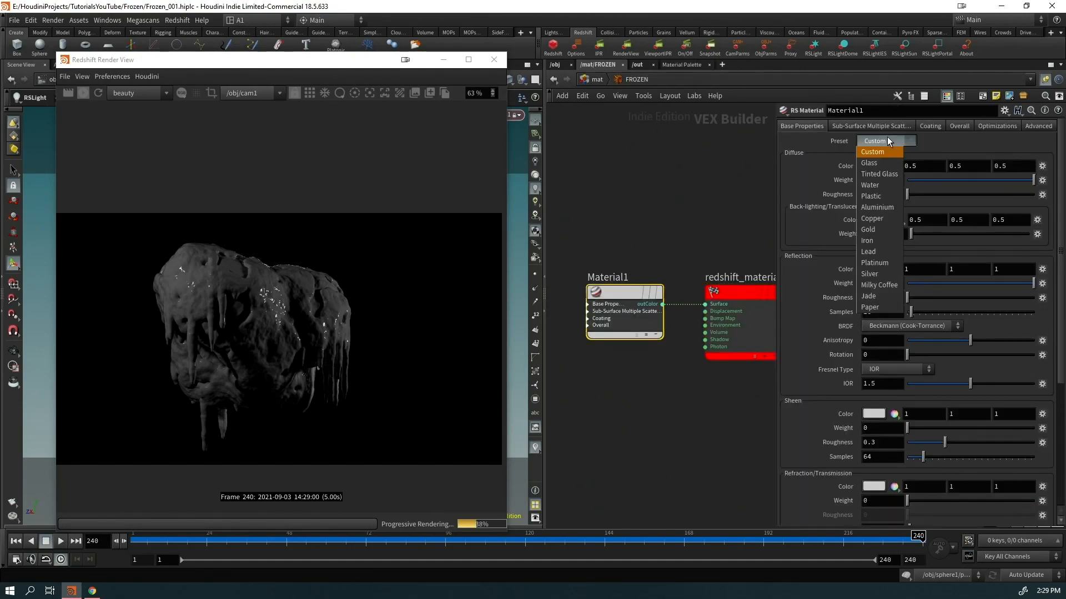
click(874, 185)
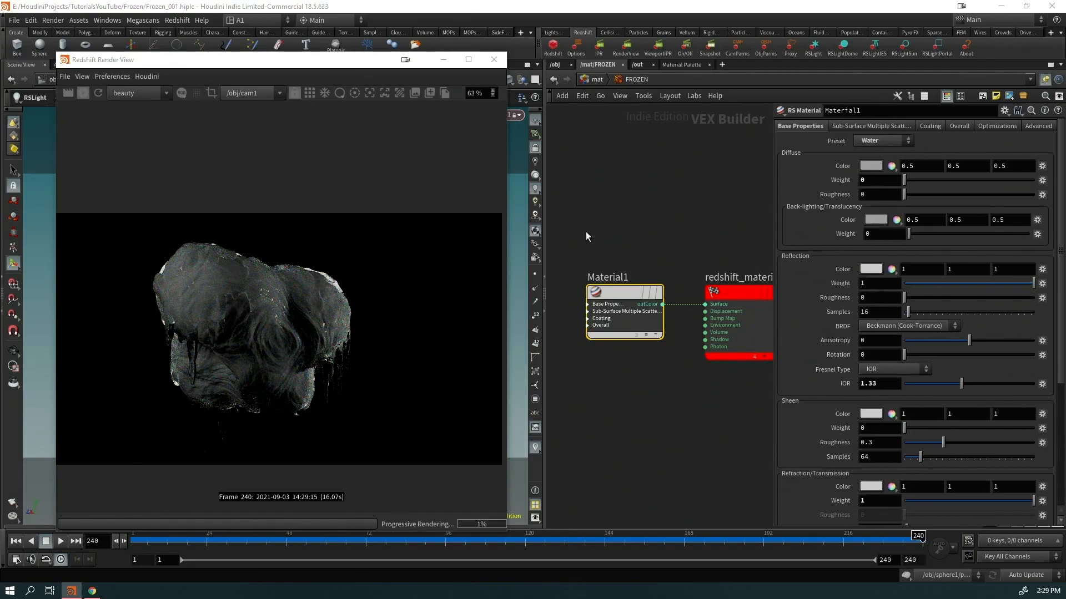
click(893, 140)
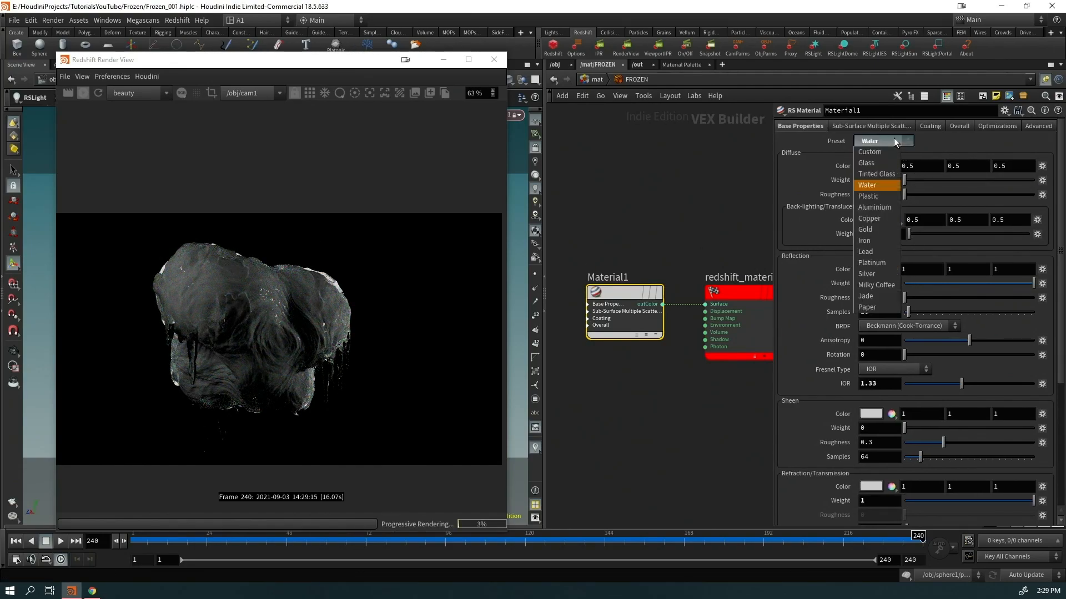
click(874, 175)
scroll(888, 449, down, 5)
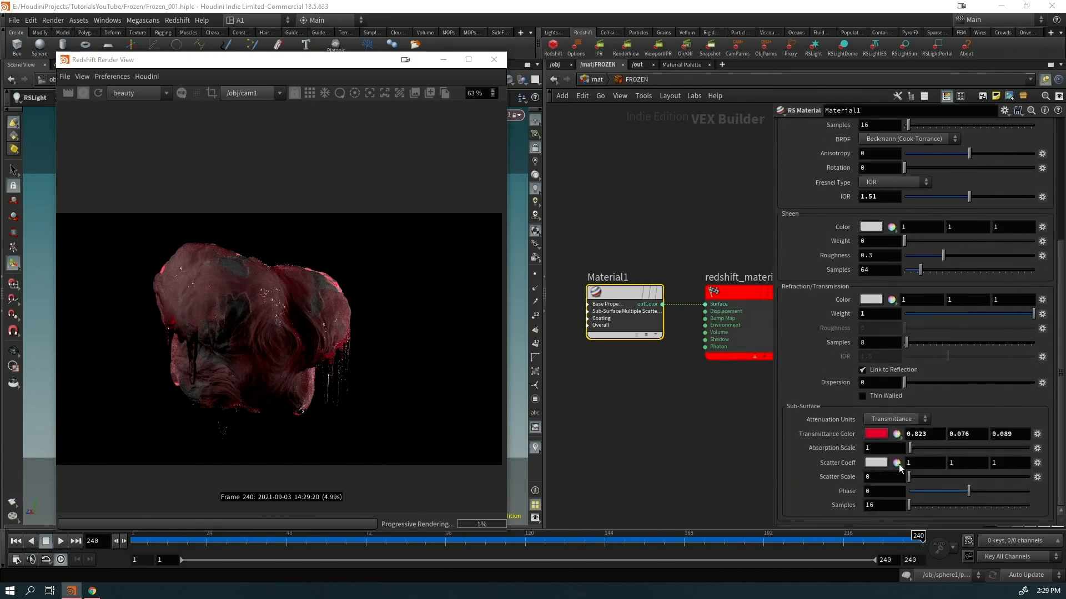
Make Material1's transmittance colour a light cyan (0.35, 0.7725, 1)
click(877, 436)
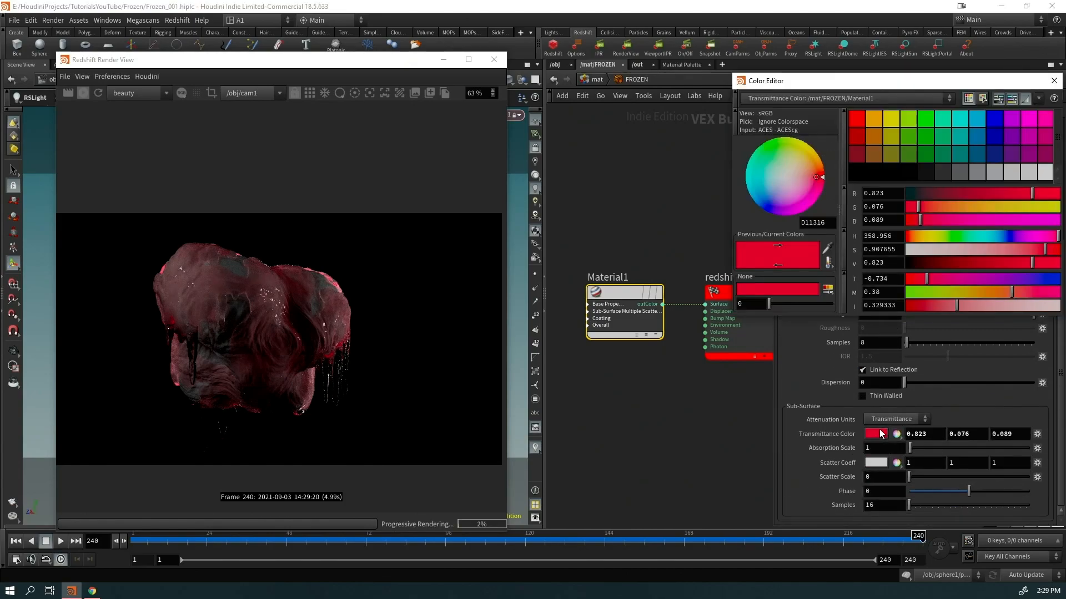
click(1001, 238)
drag(1017, 252, 1060, 264)
mouse_move(987, 237)
mouse_down()
mouse_move(976, 240)
mouse_move(992, 237)
mouse_up()
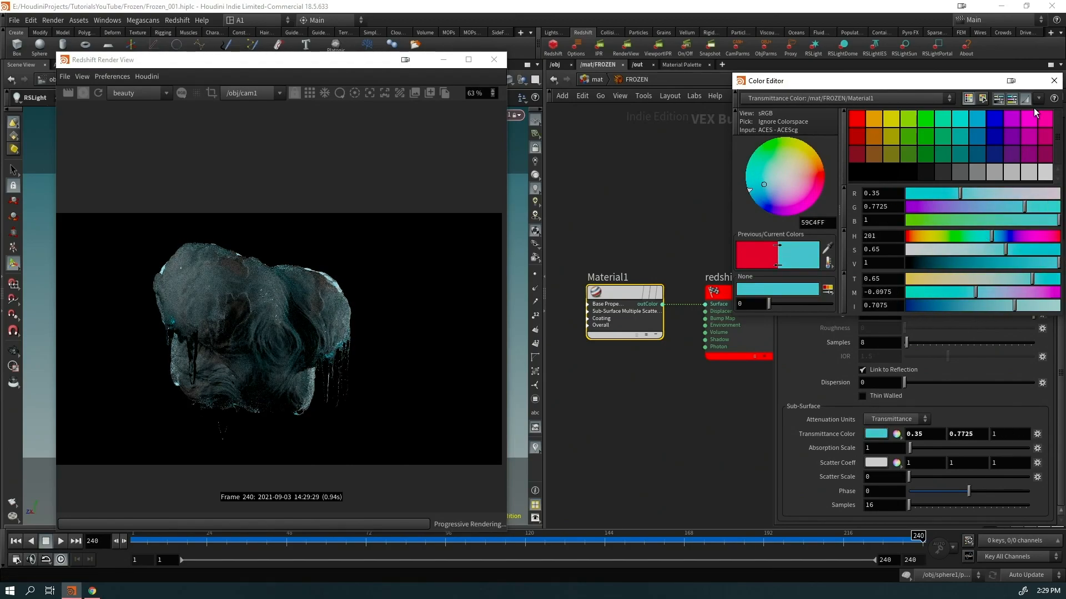
click(1053, 81)
Return to the object level and select sphere1
scroll(882, 338, up, 5)
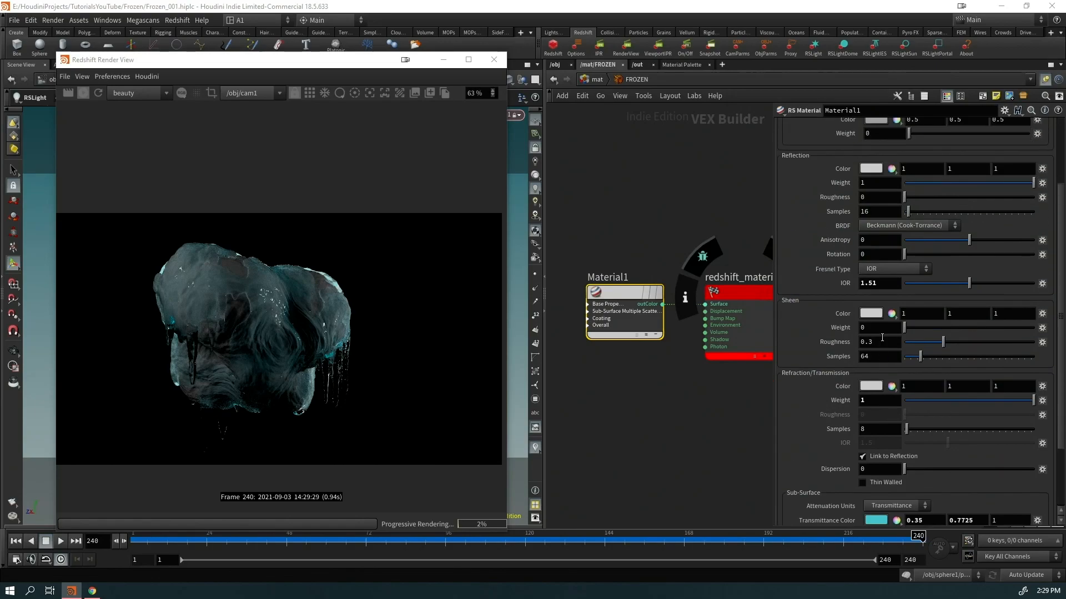
scroll(882, 337, up, 2)
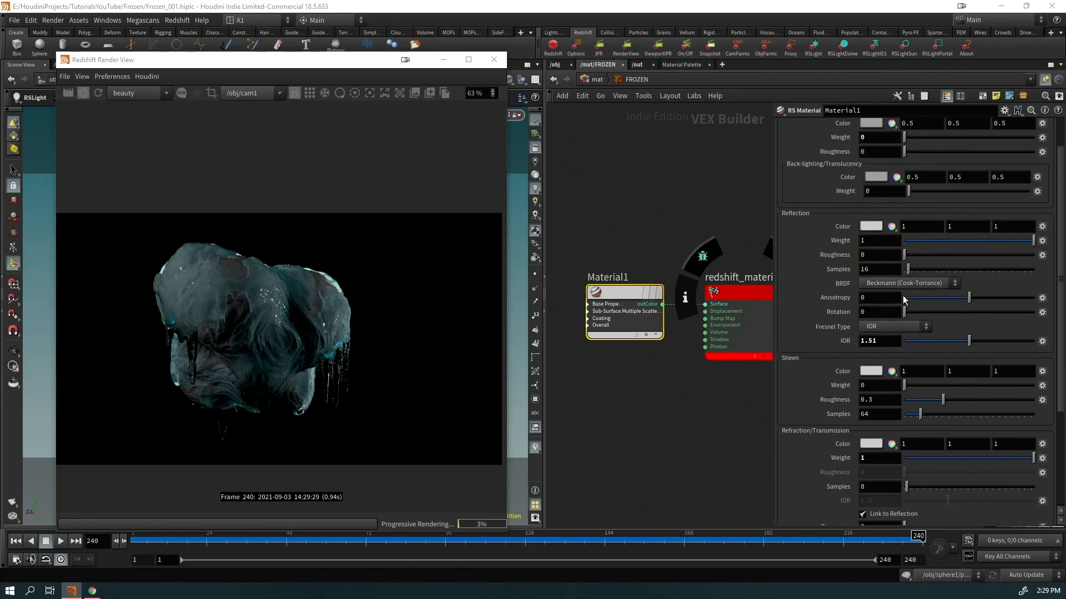
click(560, 65)
drag(601, 182, 544, 256)
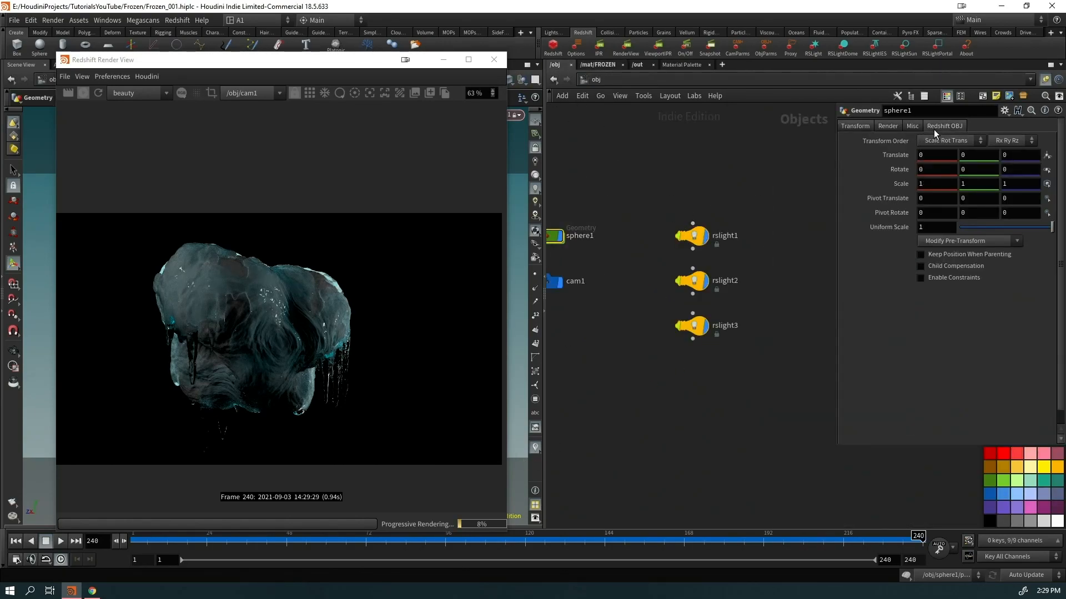
Check sphere1's Redshift tessellation and displacement settings, then return to FROZEN
click(938, 126)
click(931, 140)
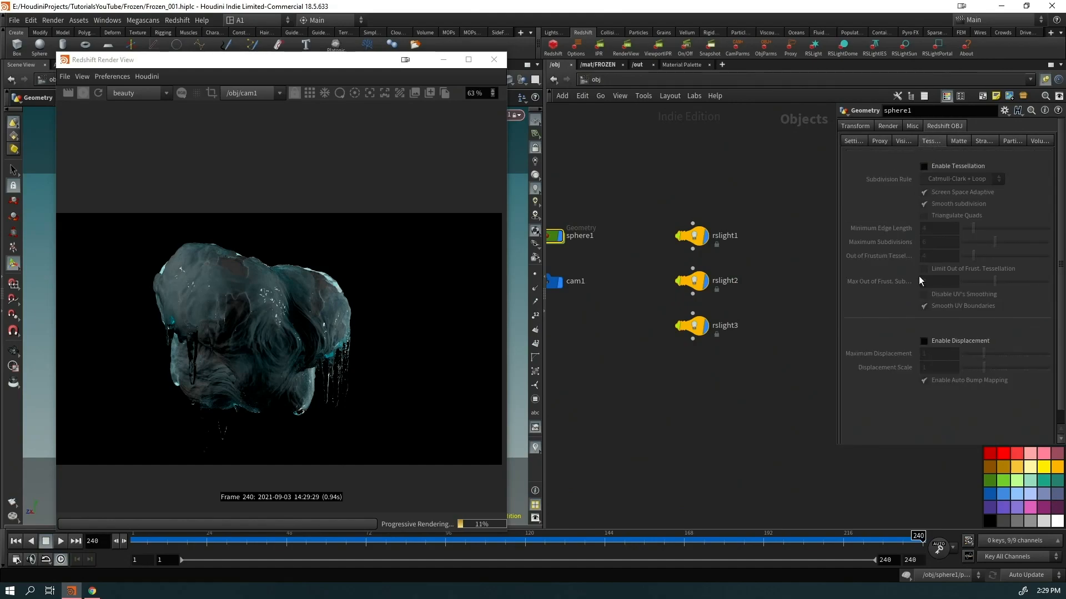
click(597, 64)
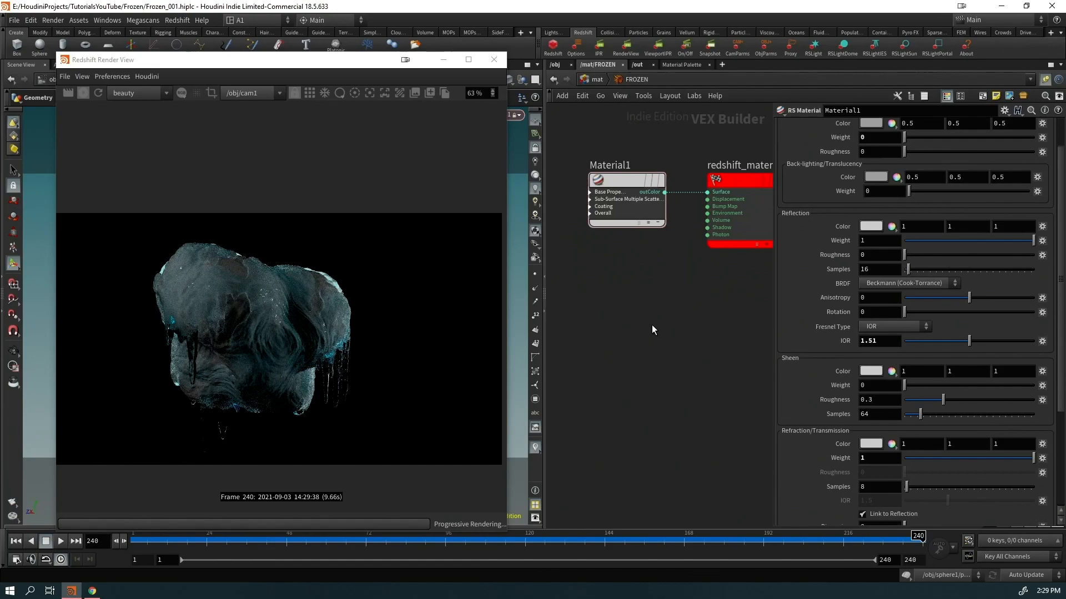
Add an RS Displacement node wired into FROZEN's displacement input, and save the scene
key(Tab)
text(s)
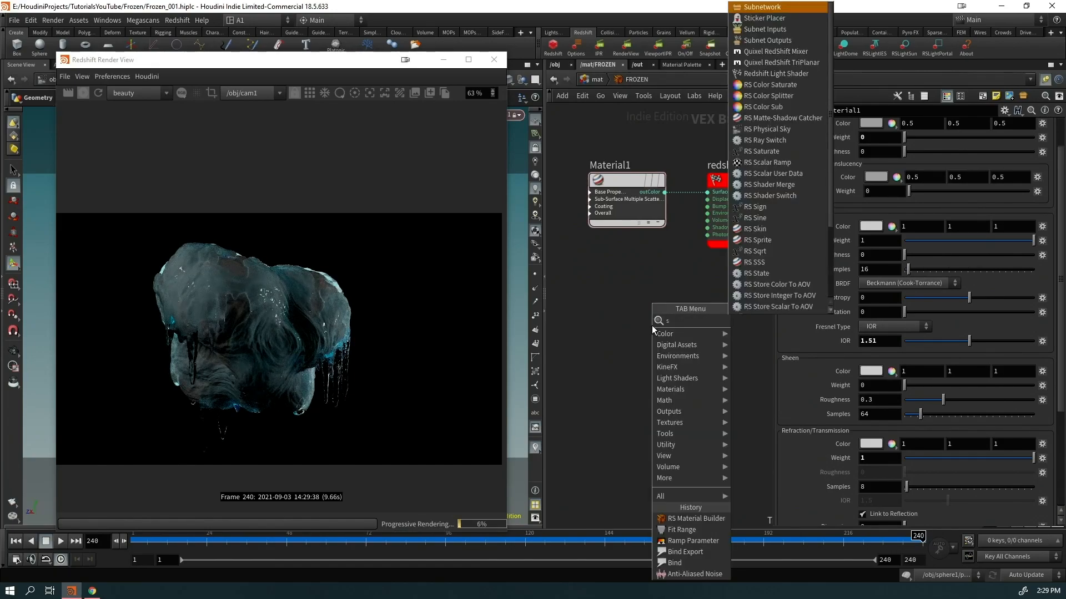
key(BackSpace)
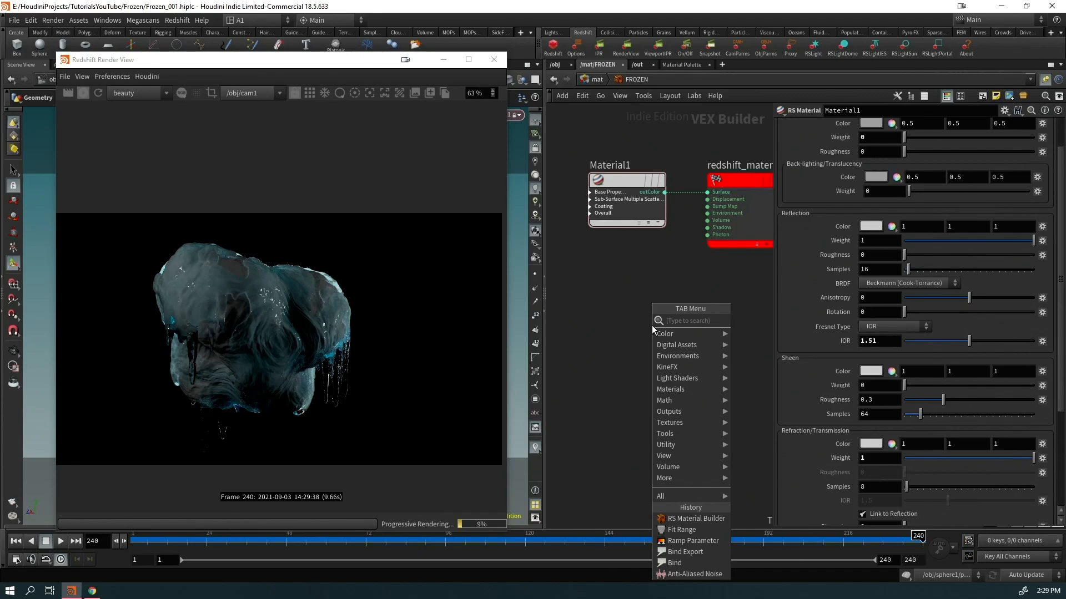
text(disp)
key(Return)
click(652, 325)
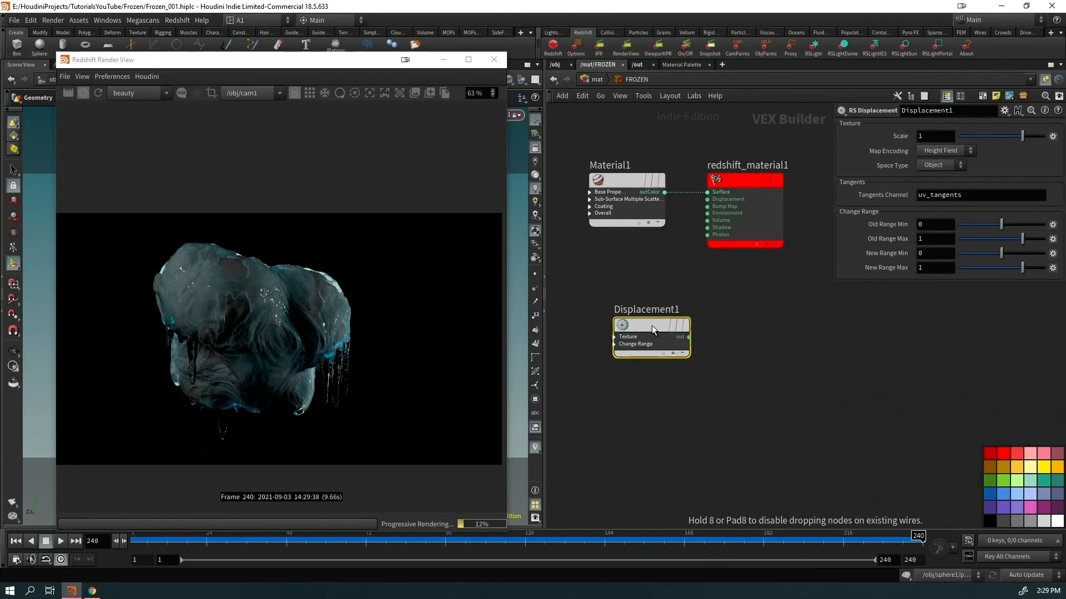
drag(711, 201, 689, 337)
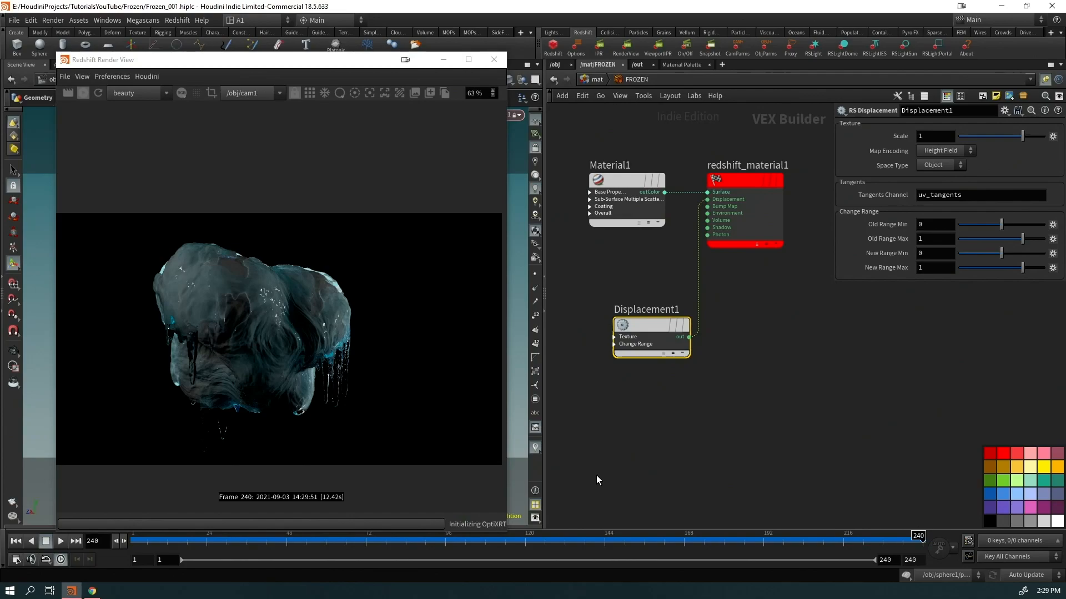
middle_drag(596, 475, 682, 451)
drag(723, 195, 616, 195)
key(ctrl+s)
Add a MaxonNoise1 node and set Displacement1's scale to 0.01
key(Tab)
text(maxon)
key(Return)
click(621, 365)
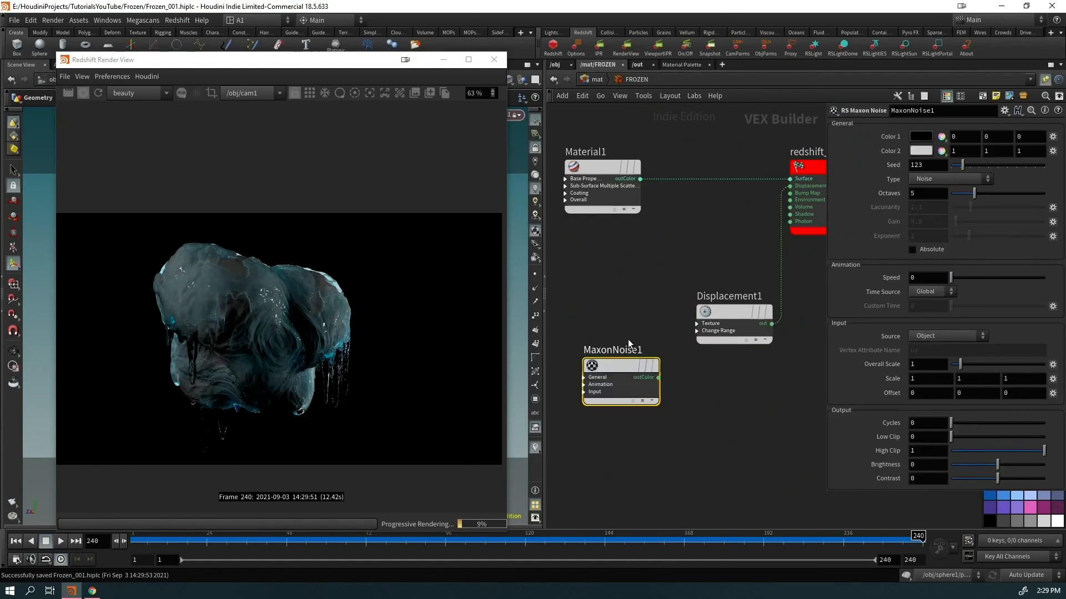
click(727, 328)
double_click(937, 138)
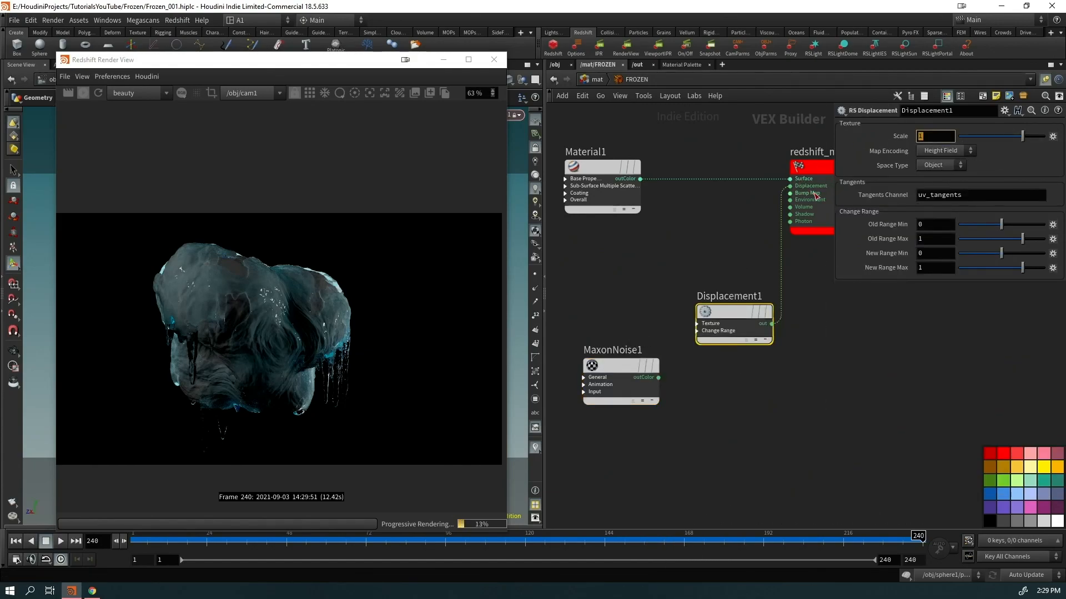
text(0.01)
key(Return)
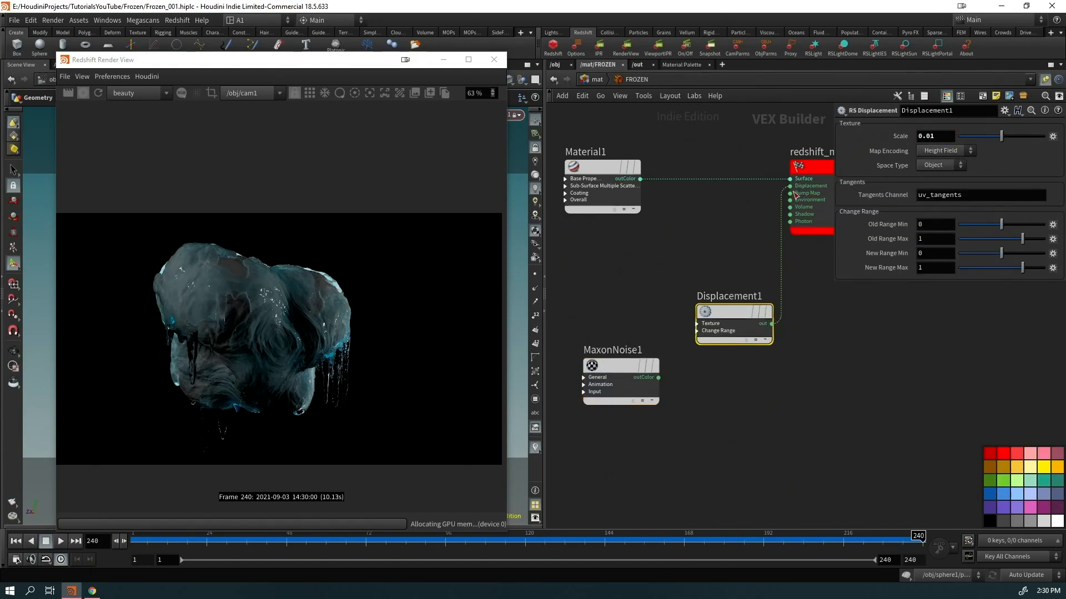
drag(790, 179, 608, 294)
Preview MaxonNoise1 on Surface and set it to FBM with overall scale 3.51
click(658, 377)
key(shift+s)
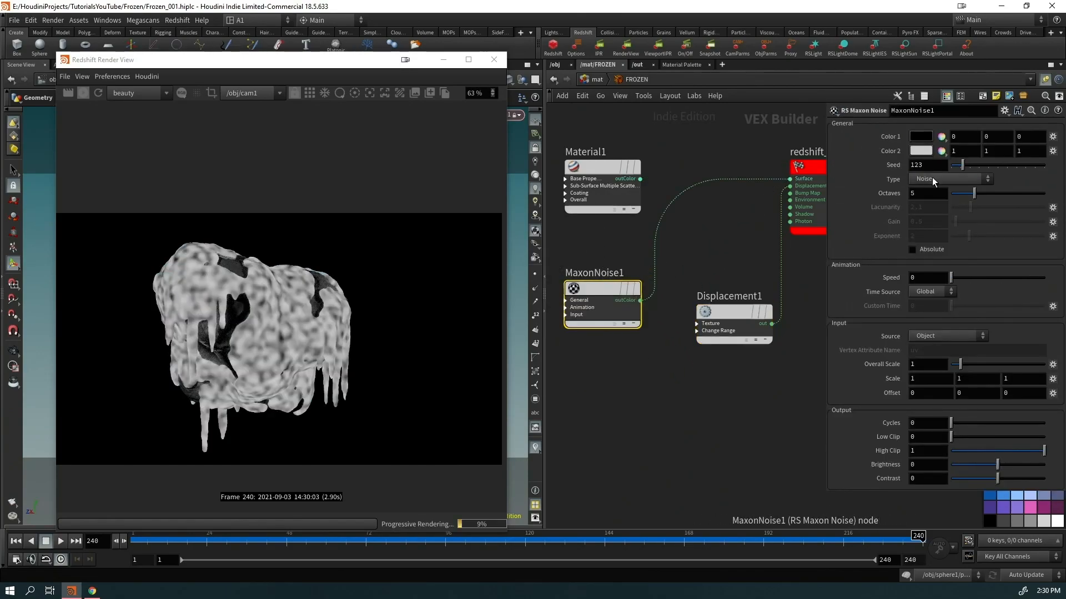
click(938, 179)
click(926, 269)
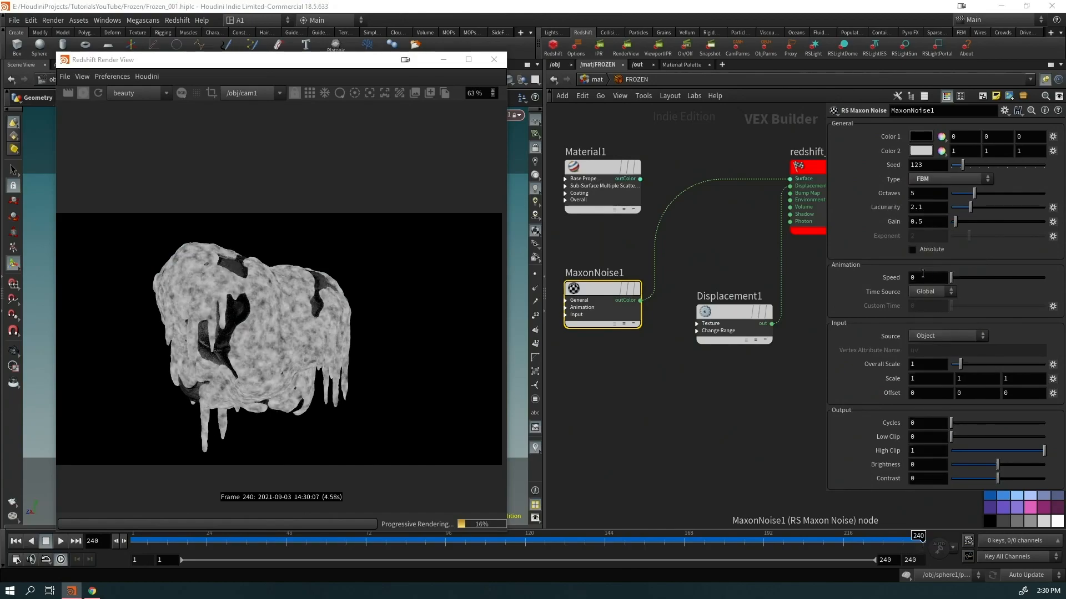
drag(960, 364, 983, 364)
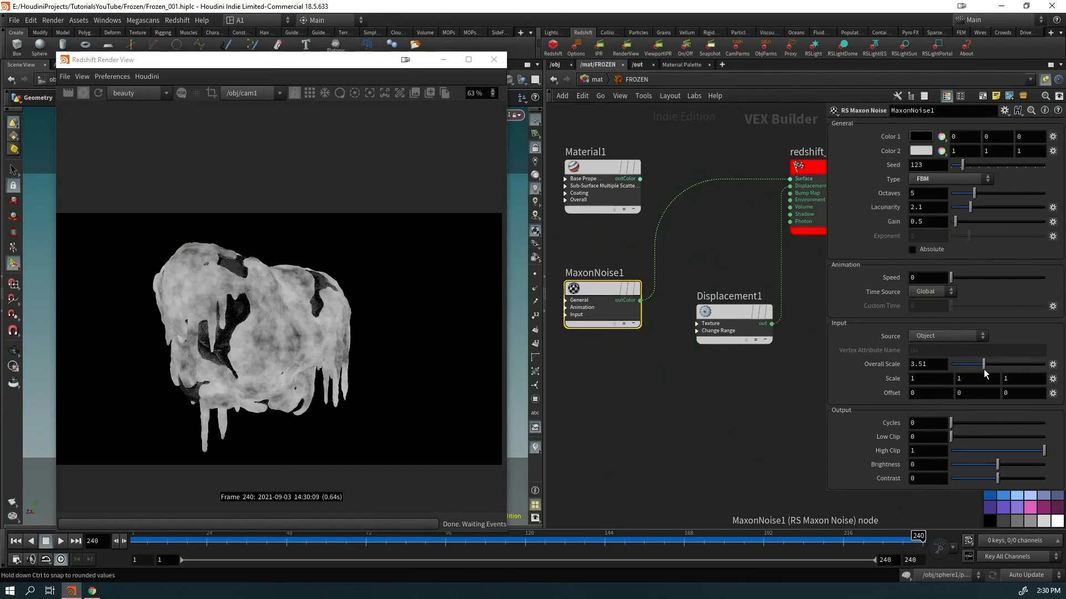
drag(968, 418, 944, 413)
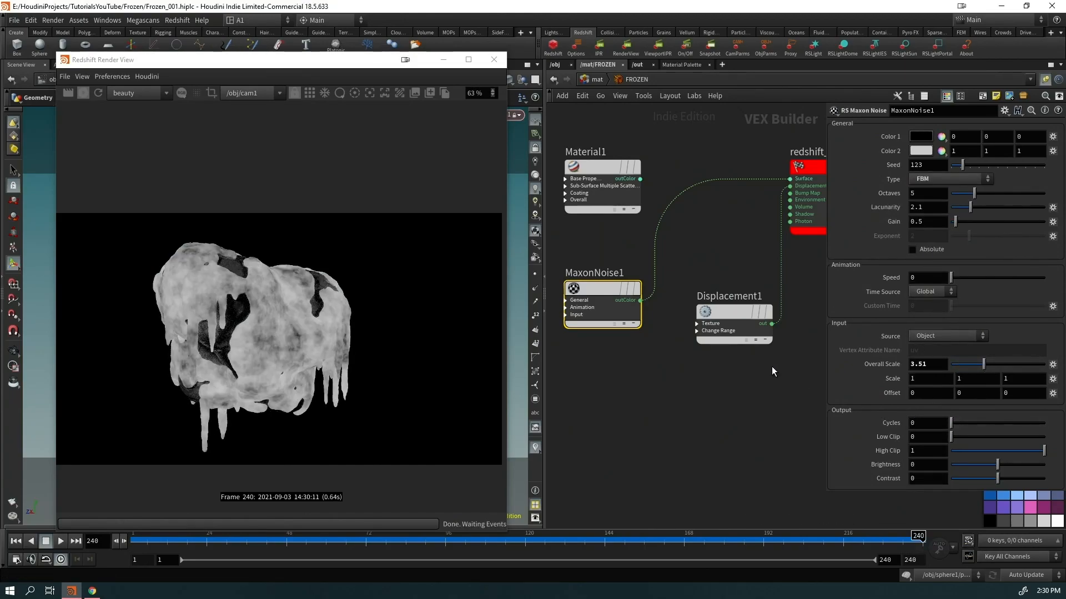
Feed MaxonNoise1 into Displacement1's Texture, reconnect Material1 to Surface, and tidy the nodes
drag(641, 301, 695, 324)
drag(640, 179, 789, 178)
scroll(244, 336, up, 5)
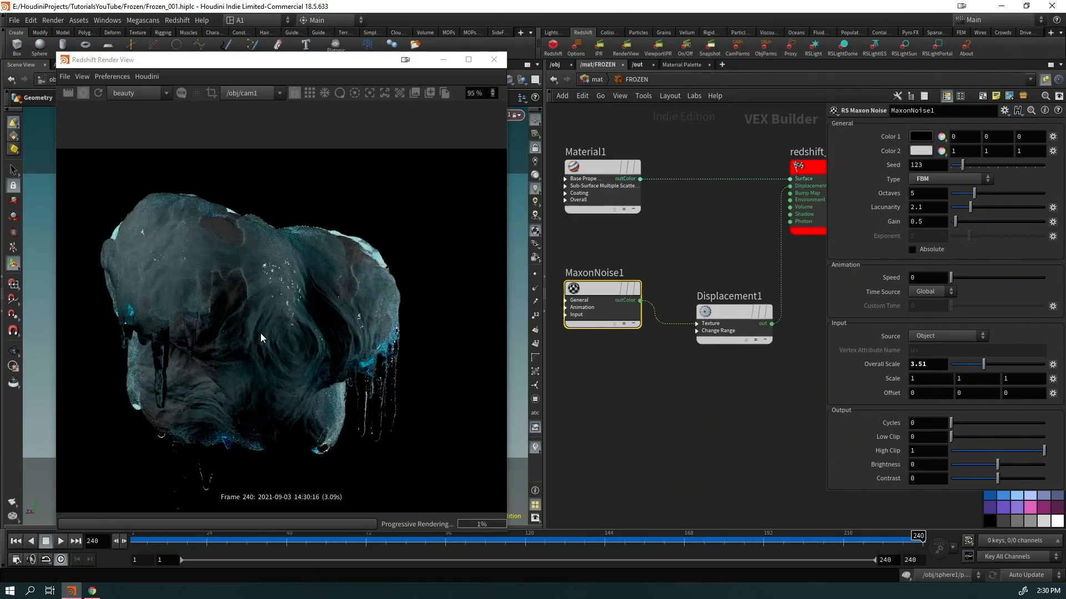
click(600, 208)
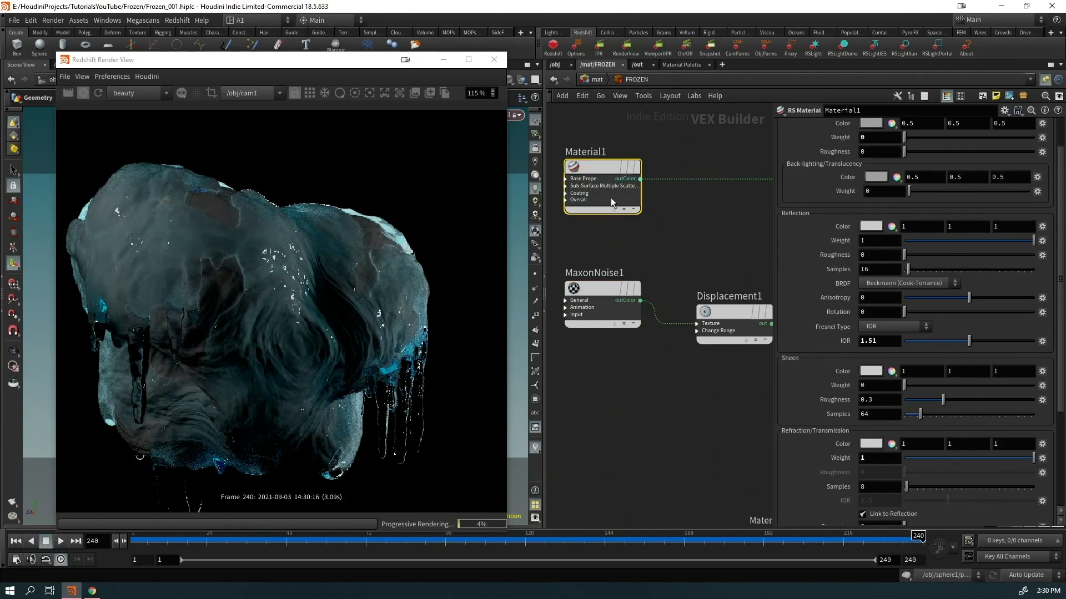
drag(601, 188, 661, 167)
drag(720, 314, 716, 289)
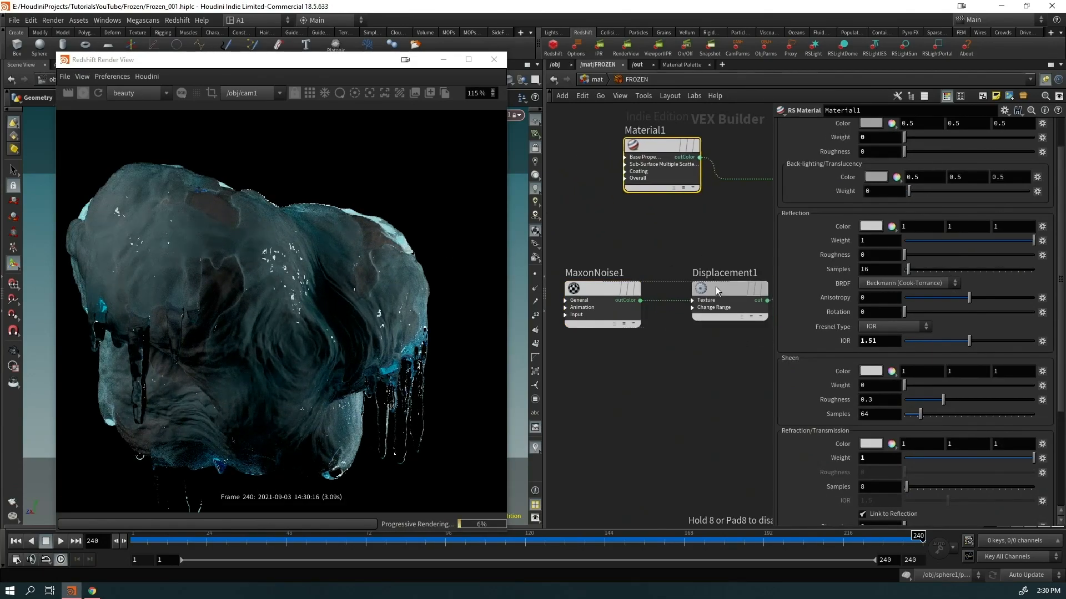
scroll(691, 382, down, 1)
scroll(324, 381, down, 2)
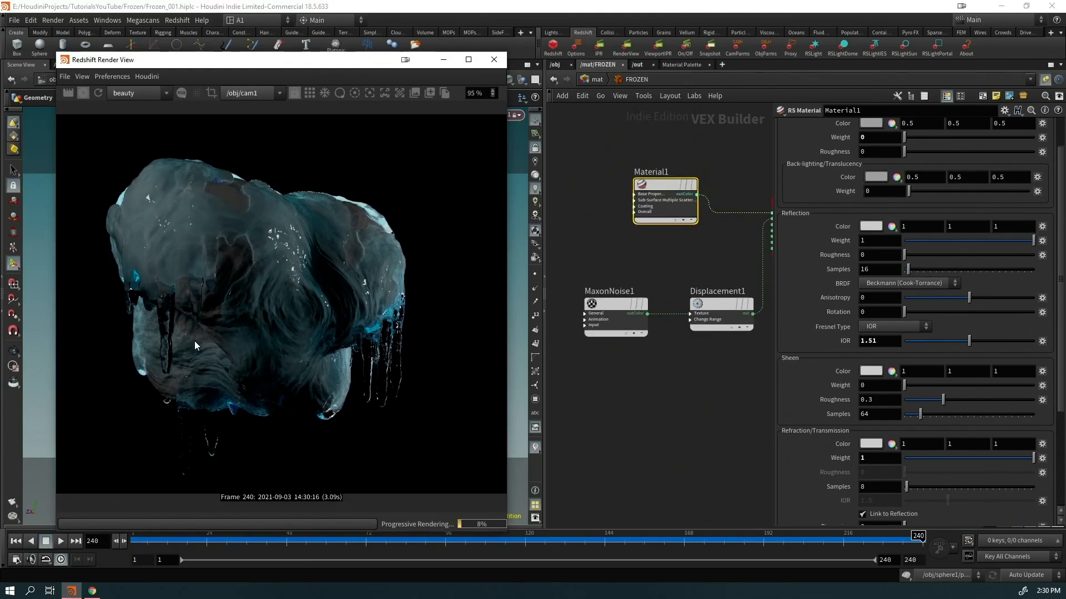
middle_drag(628, 407, 602, 397)
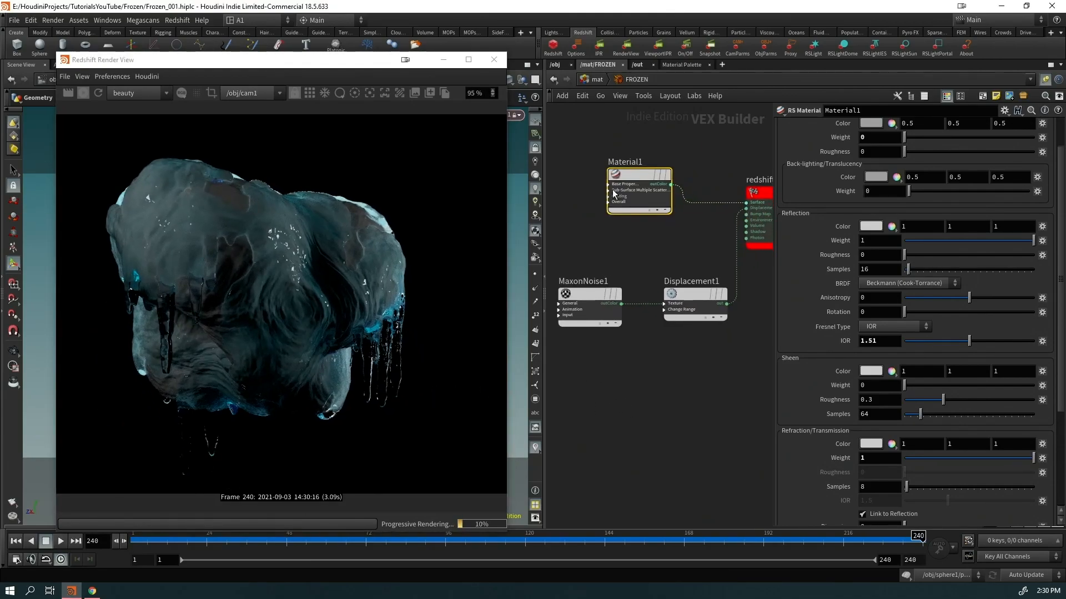
click(595, 81)
Inside GEO, try the Iron preset on Material1, then undo back to Custom
click(658, 226)
key(Return)
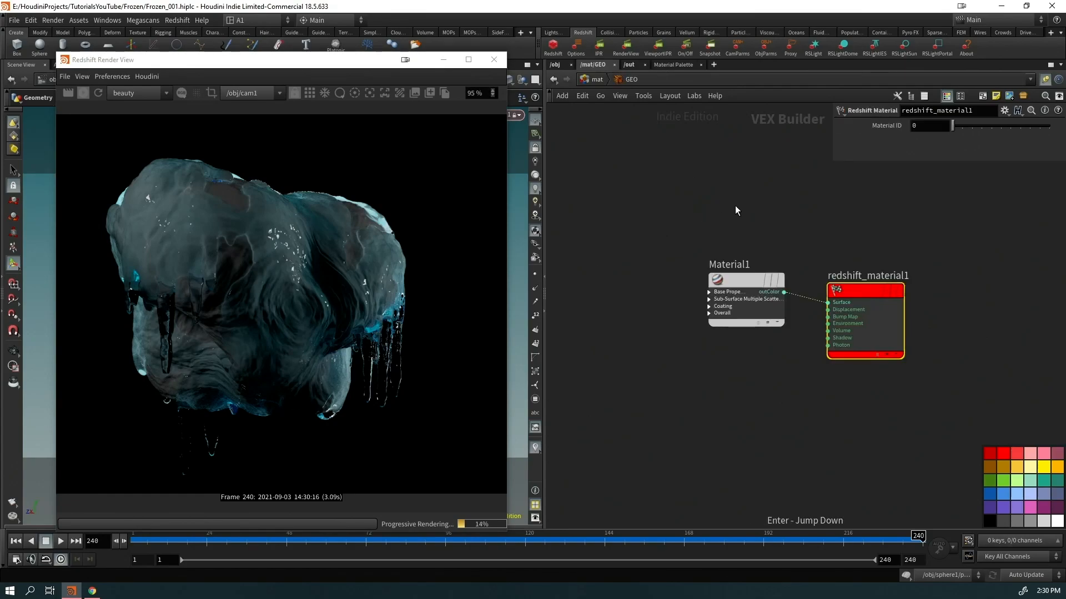
click(726, 281)
middle_drag(690, 387, 588, 354)
scroll(853, 250, up, 2)
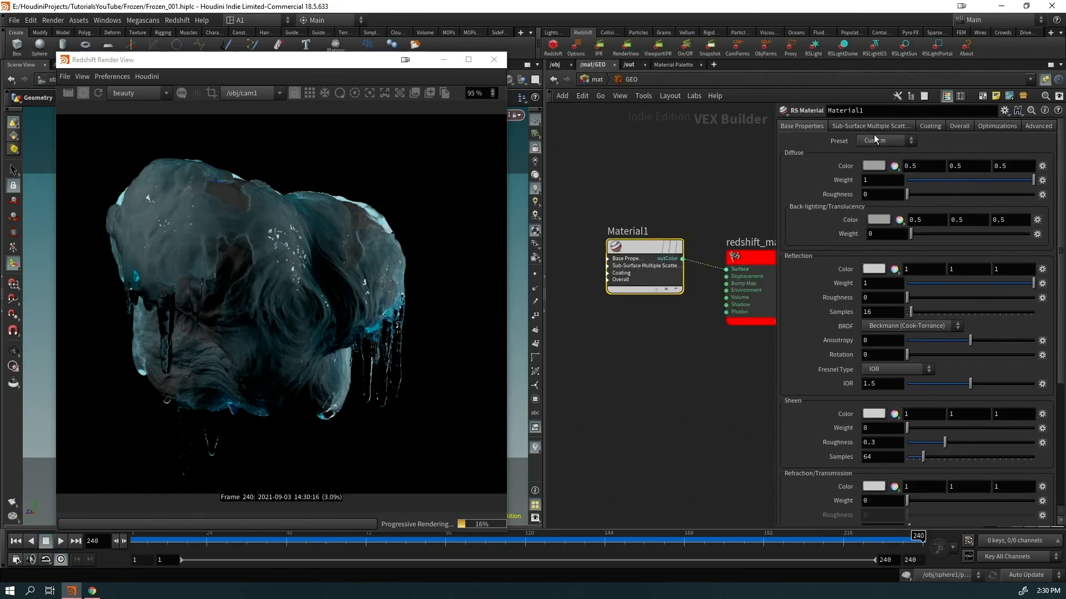
click(876, 139)
click(879, 232)
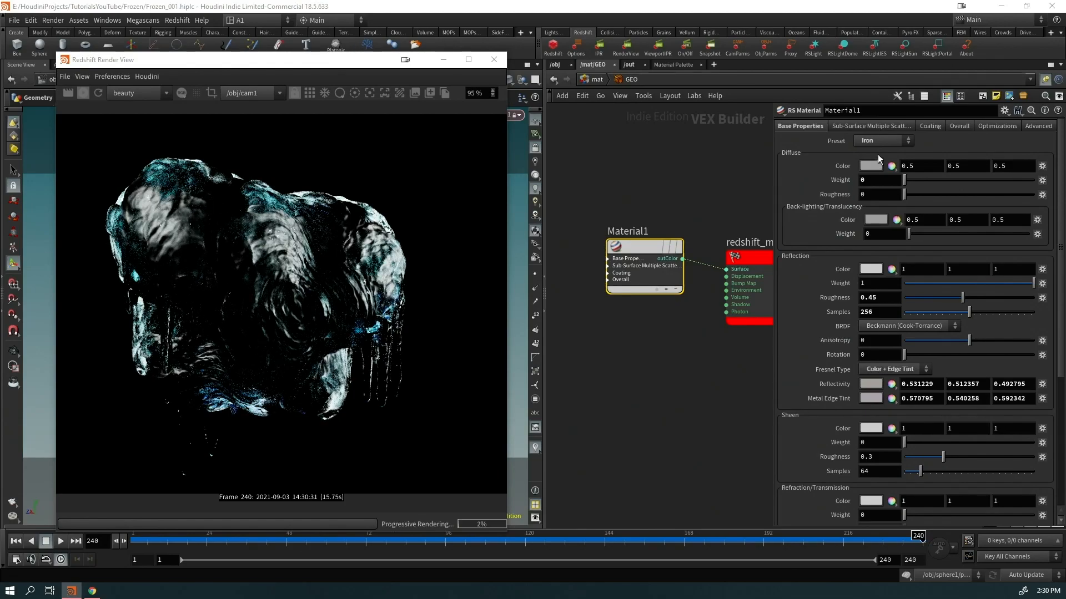
click(862, 143)
click(809, 137)
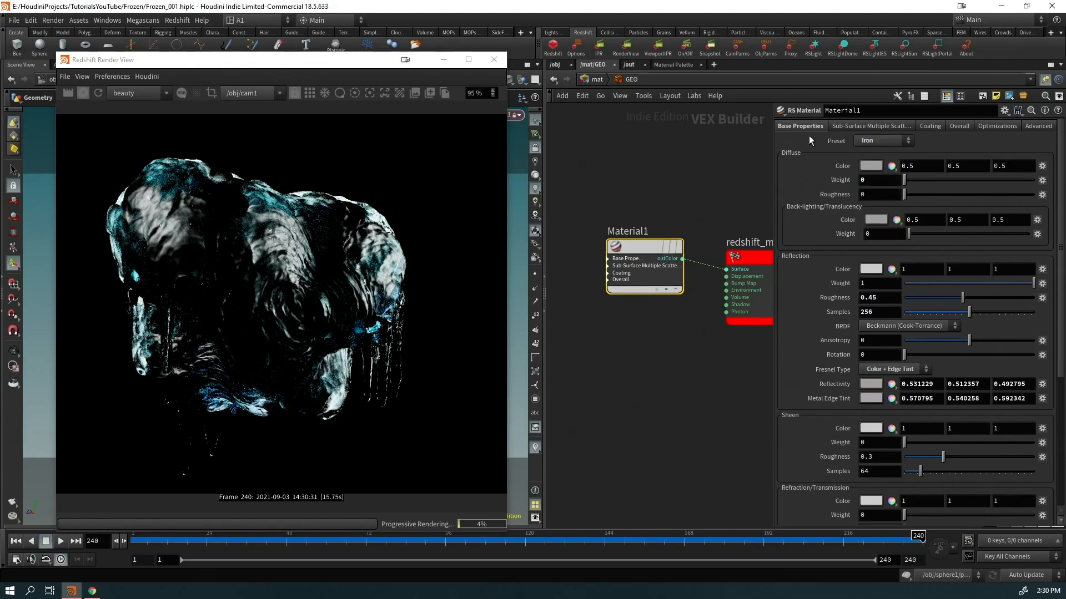
key(ctrl+z)
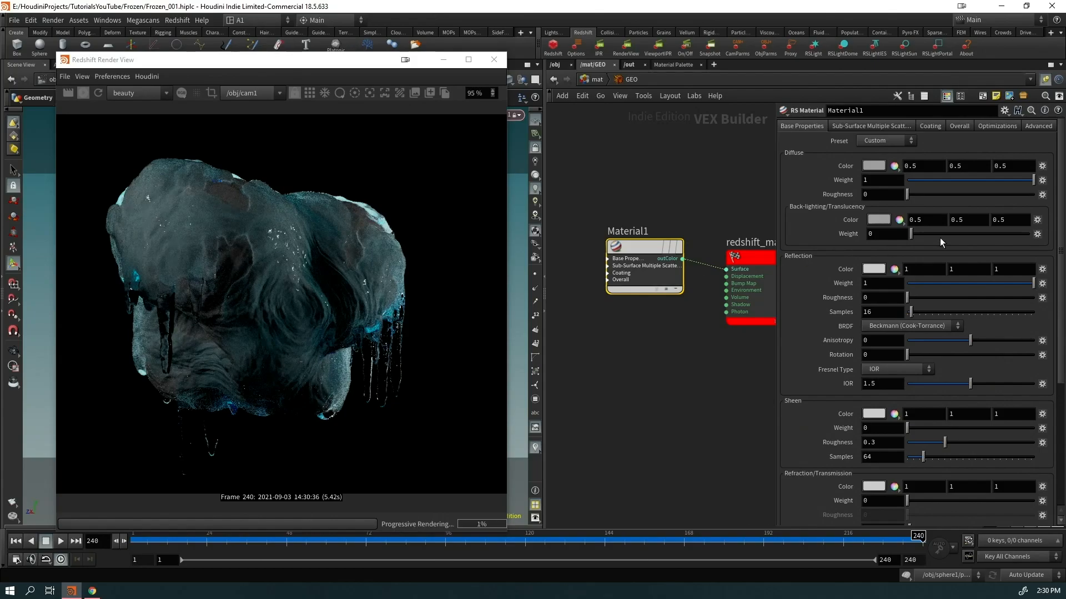
Set Material1's diffuse colour to a pale warm cream (1, 0.93, 0.839)
click(886, 166)
click(871, 131)
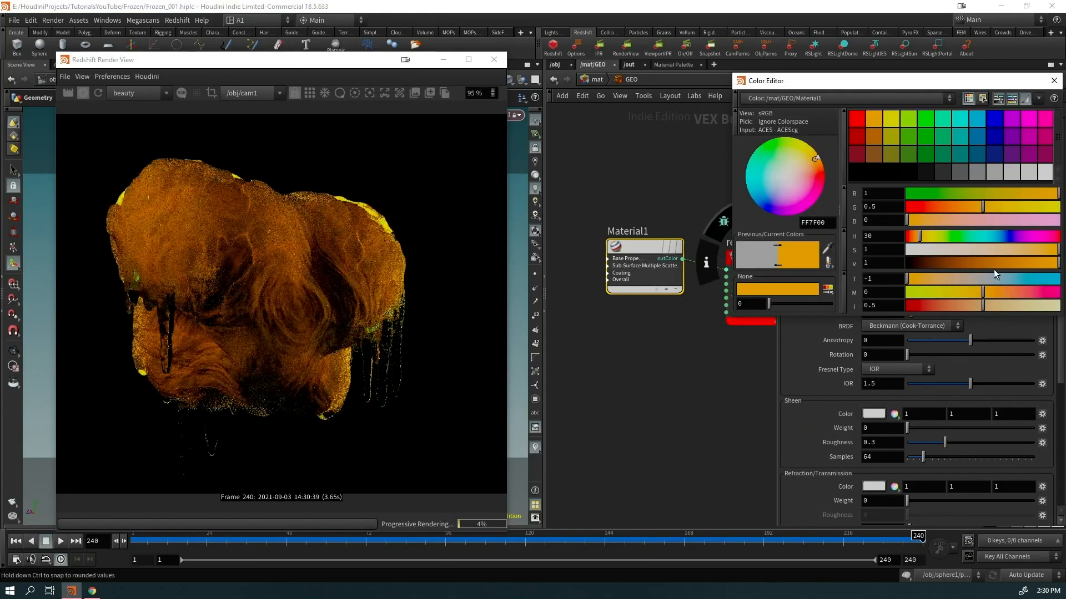
drag(944, 221, 986, 219)
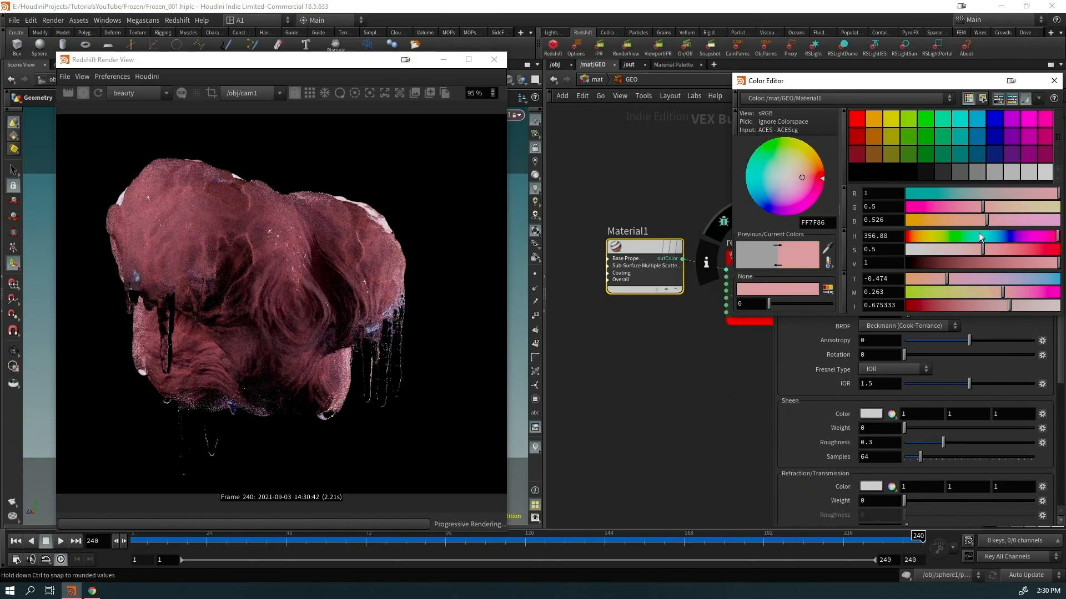
drag(957, 253, 921, 242)
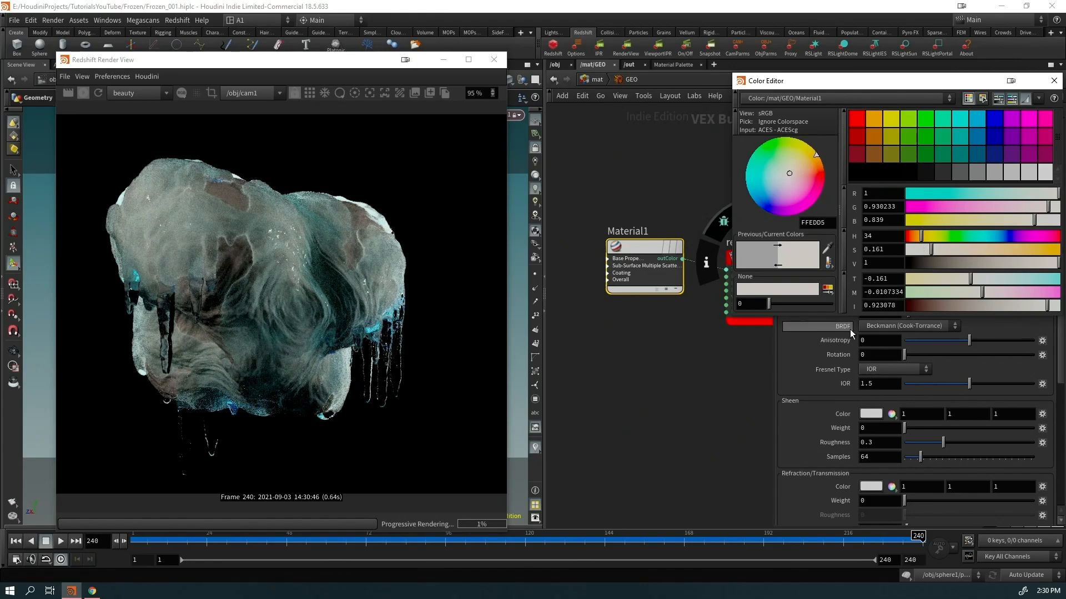
click(1054, 81)
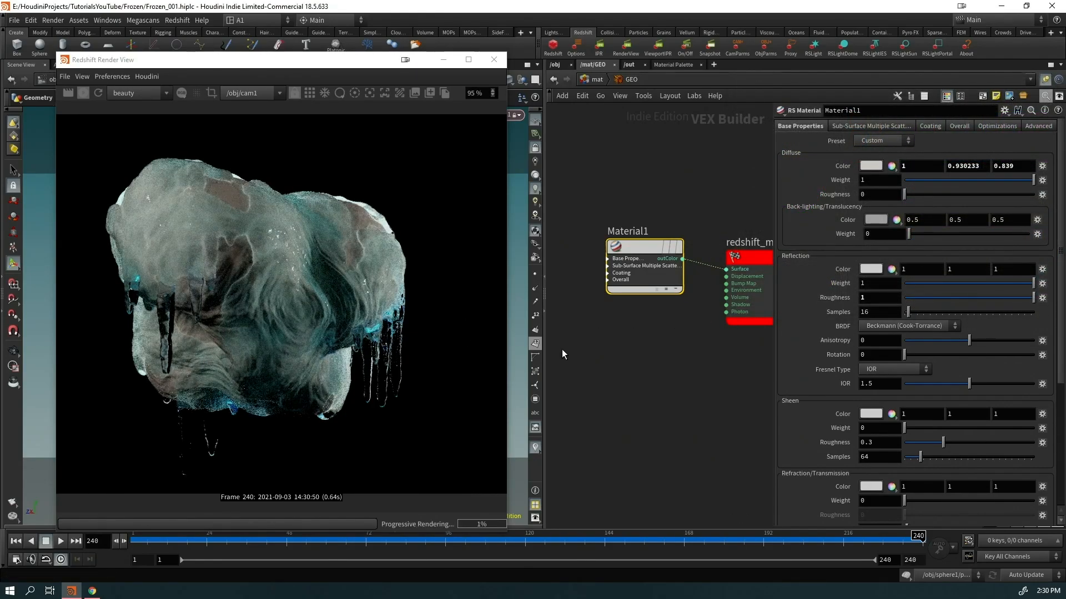
scroll(555, 345, down, 3)
scroll(361, 378, down, 2)
Move the render window right and reposition rslight3 around the rock by looking through it
scroll(342, 399, up, 1)
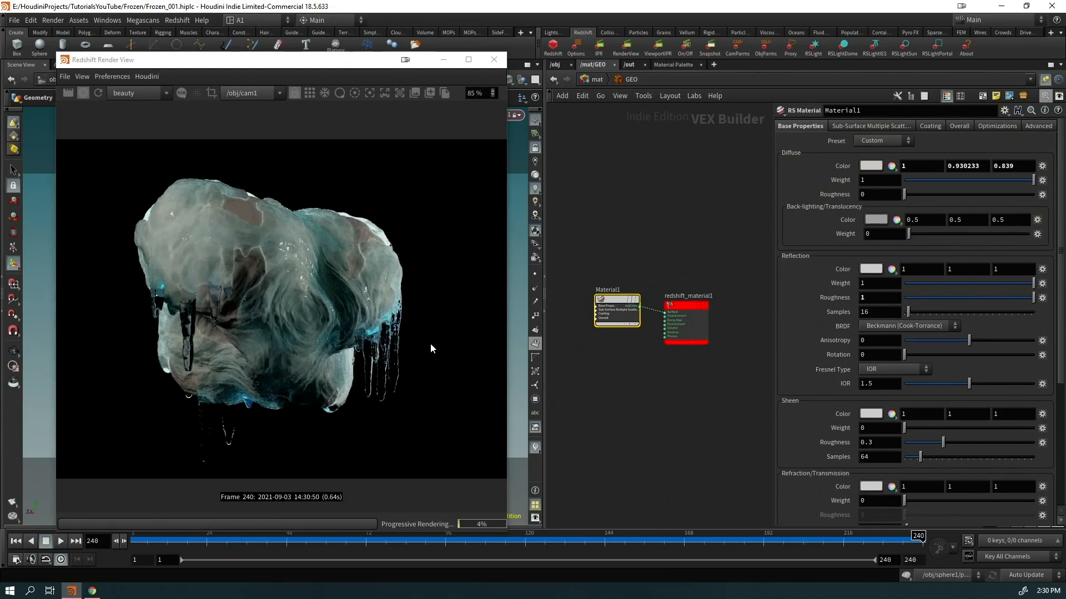
drag(384, 61, 931, 71)
click(509, 114)
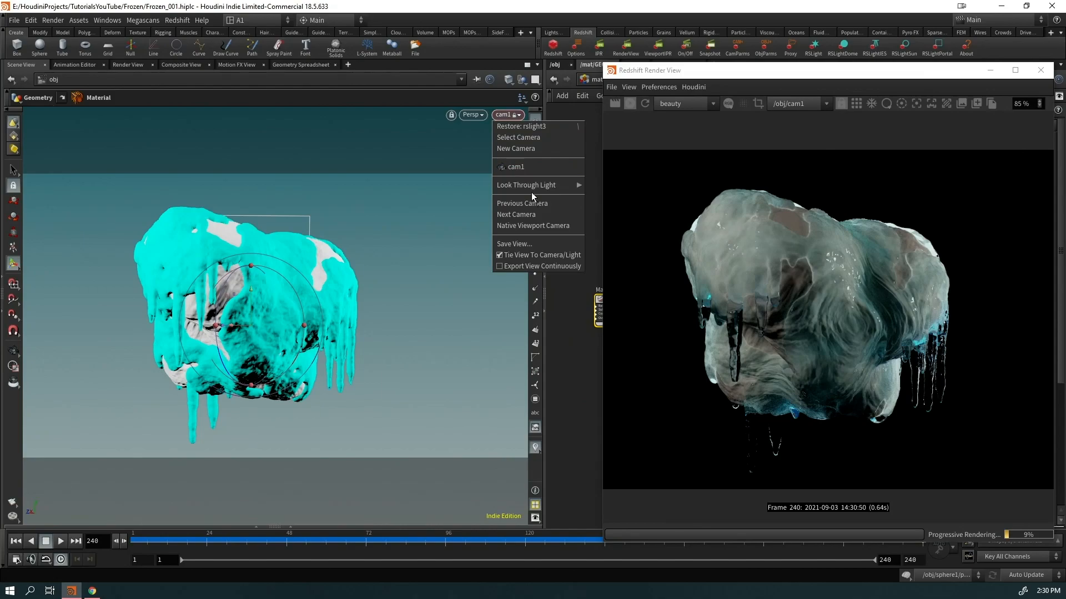
right_click(507, 118)
click(530, 123)
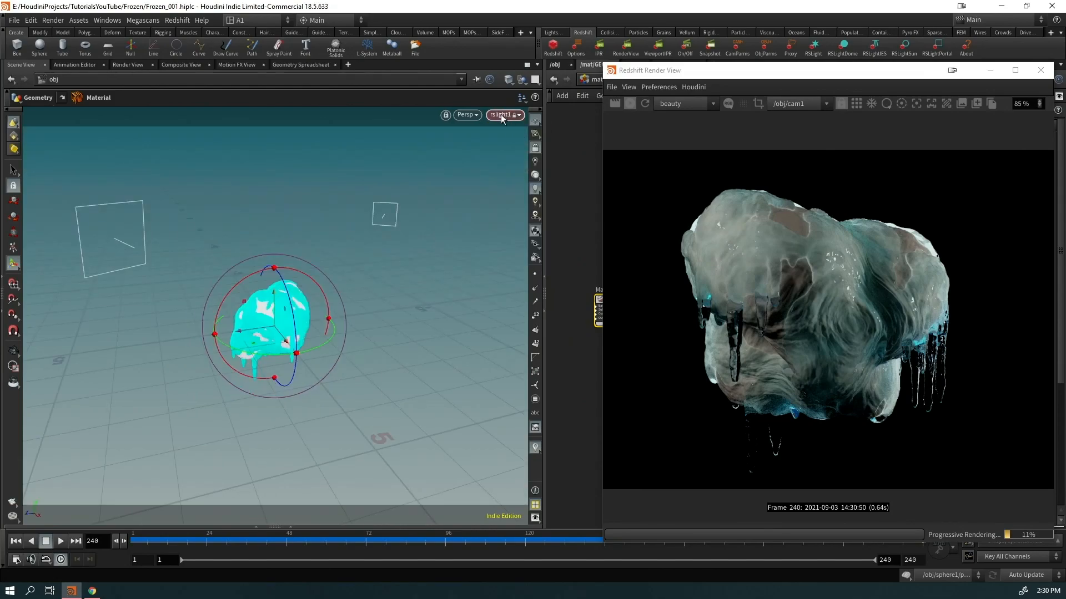
right_click(501, 115)
click(516, 146)
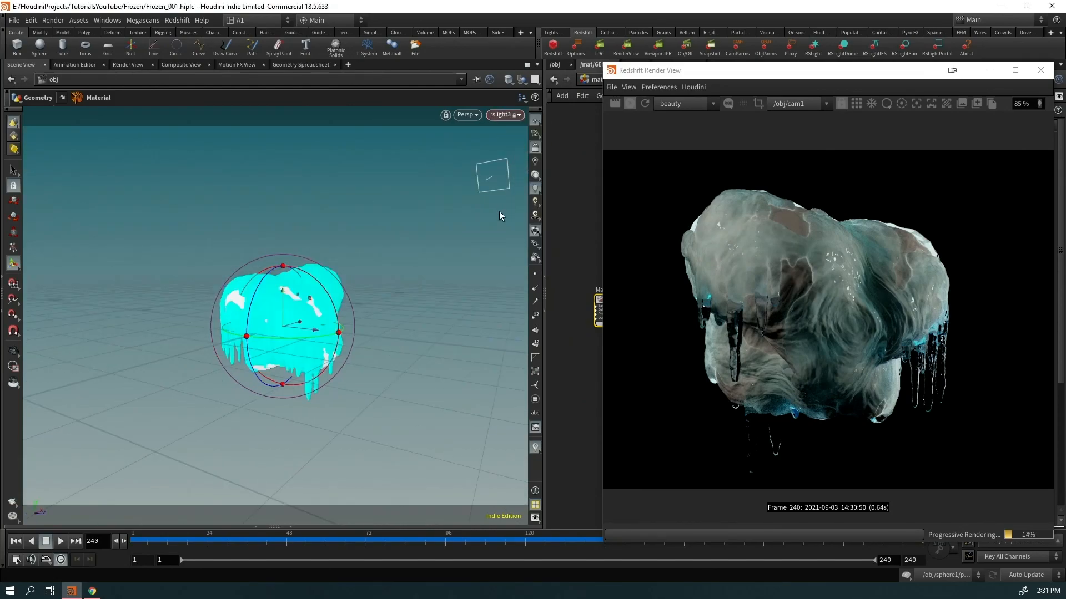
alt+drag(253, 334, 298, 333)
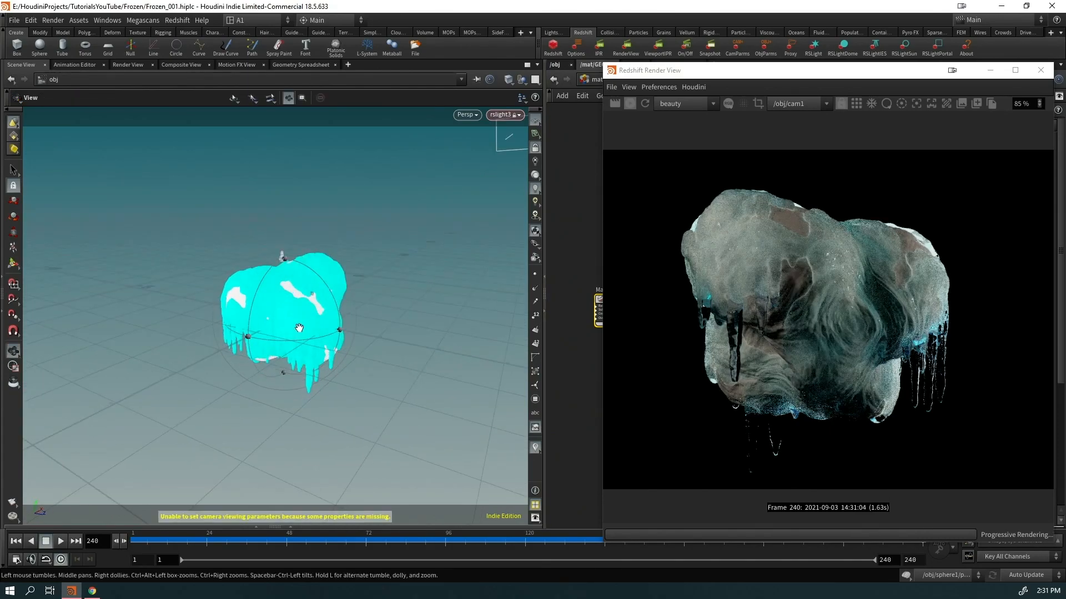
alt+right_click(339, 250)
click(295, 298)
alt+right_drag(290, 294, 231, 359)
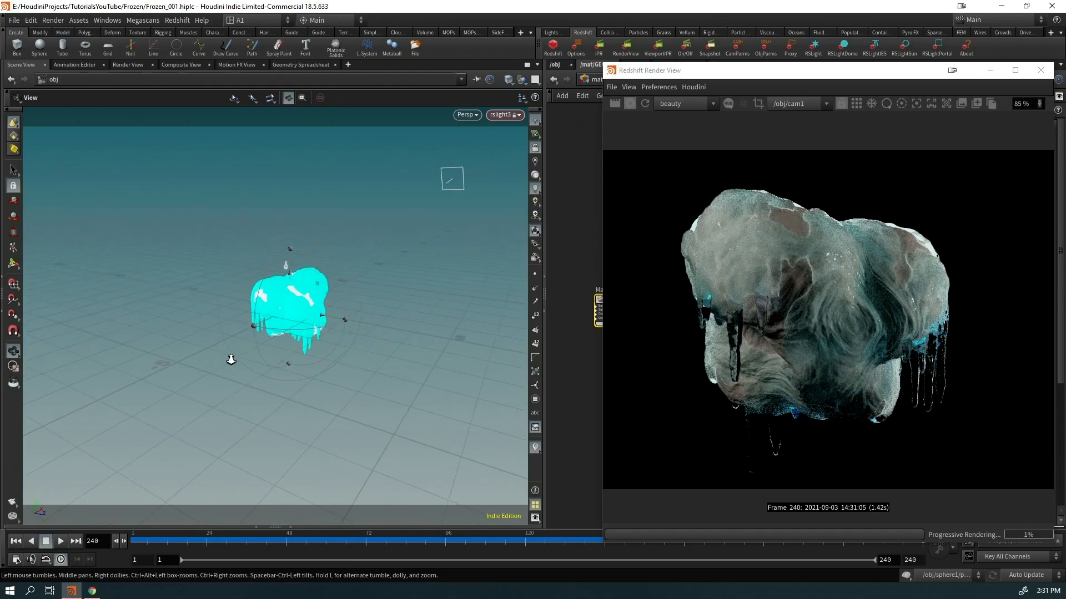
alt+drag(284, 293, 277, 288)
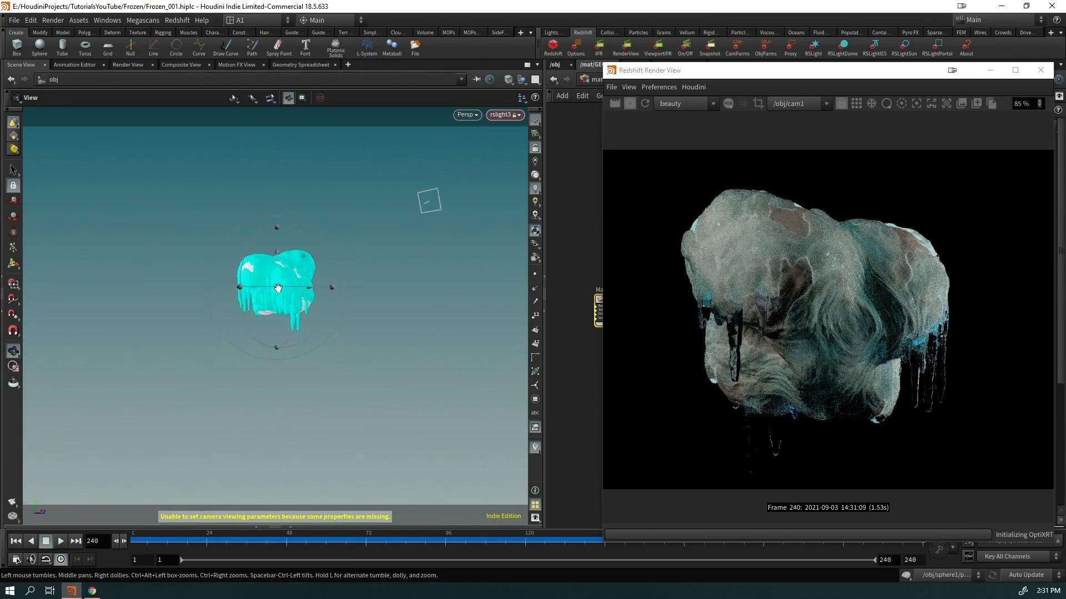
alt+right_drag(278, 288, 362, 288)
alt+middle_drag(279, 301, 287, 338)
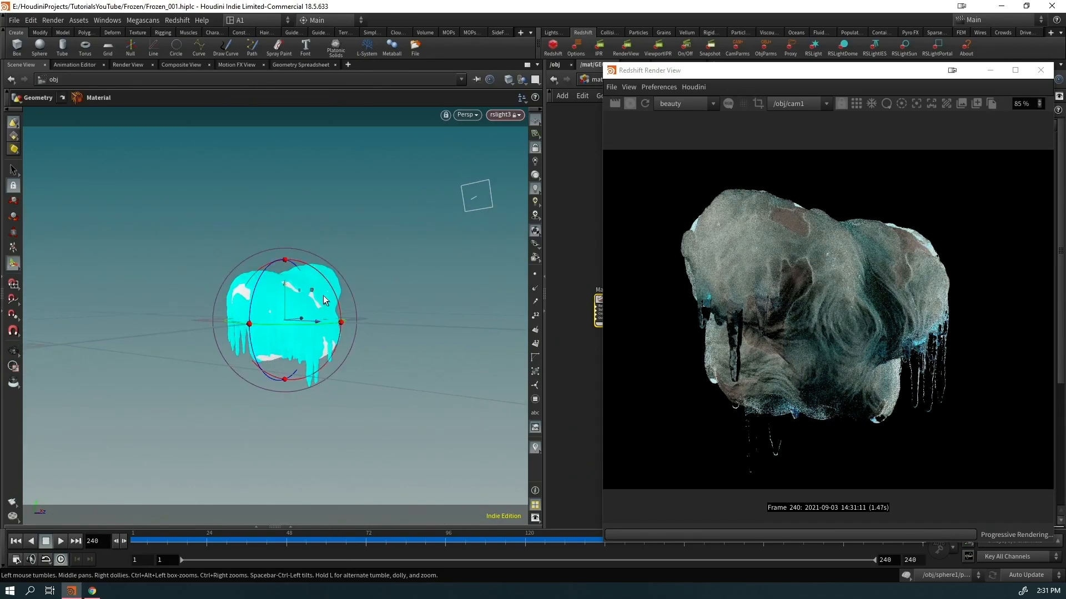
Look through rslight2 and rslight1 to reposition them around the rock, and move the render window left
click(519, 115)
click(522, 132)
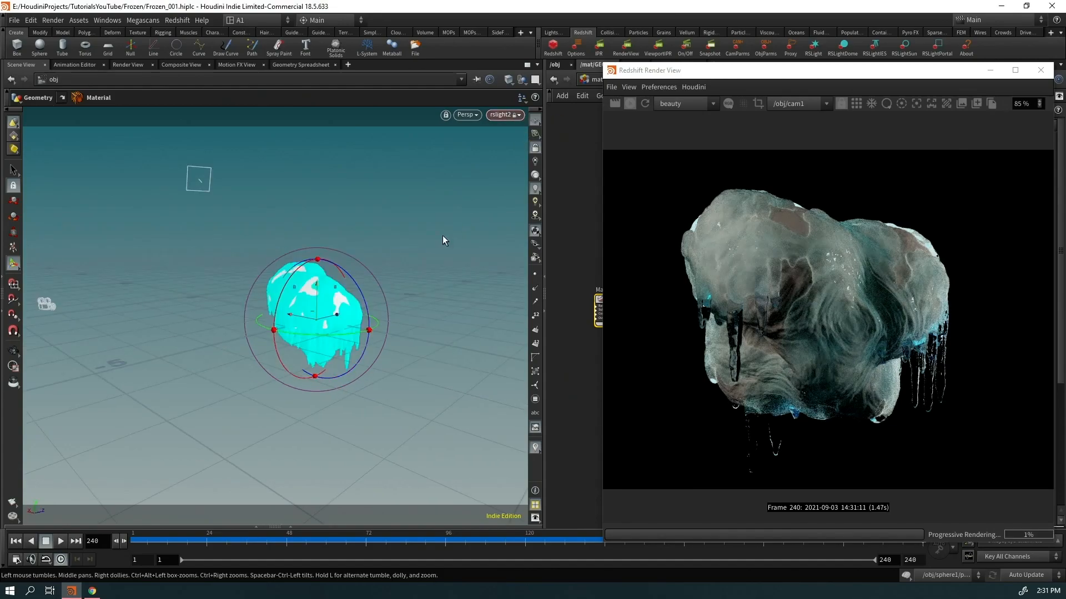
alt+drag(310, 299, 258, 316)
click(501, 115)
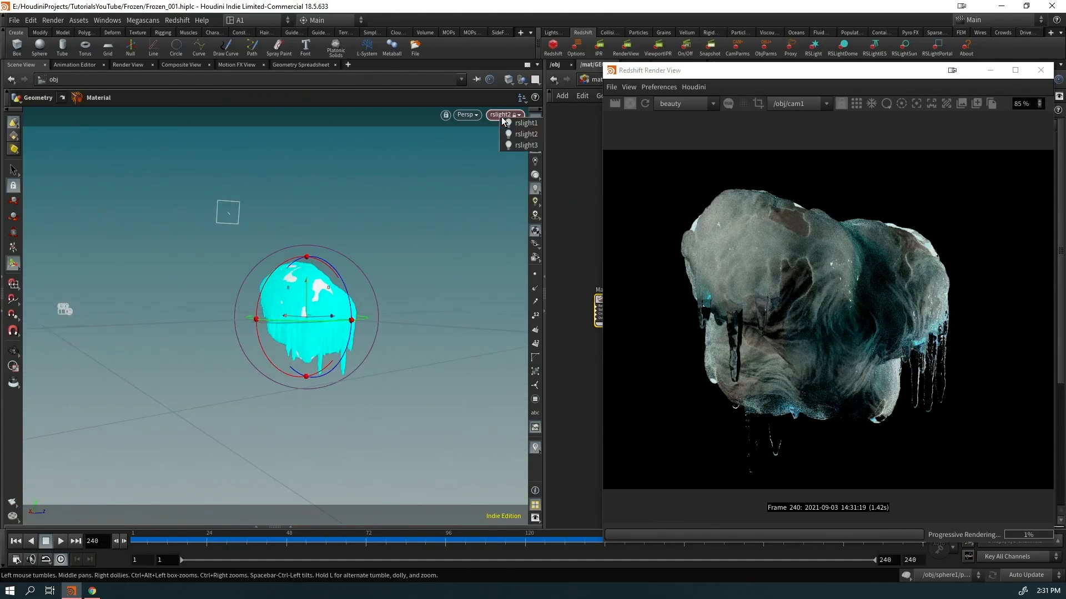
click(519, 124)
alt+drag(312, 316, 334, 300)
alt+middle_drag(217, 401, 276, 345)
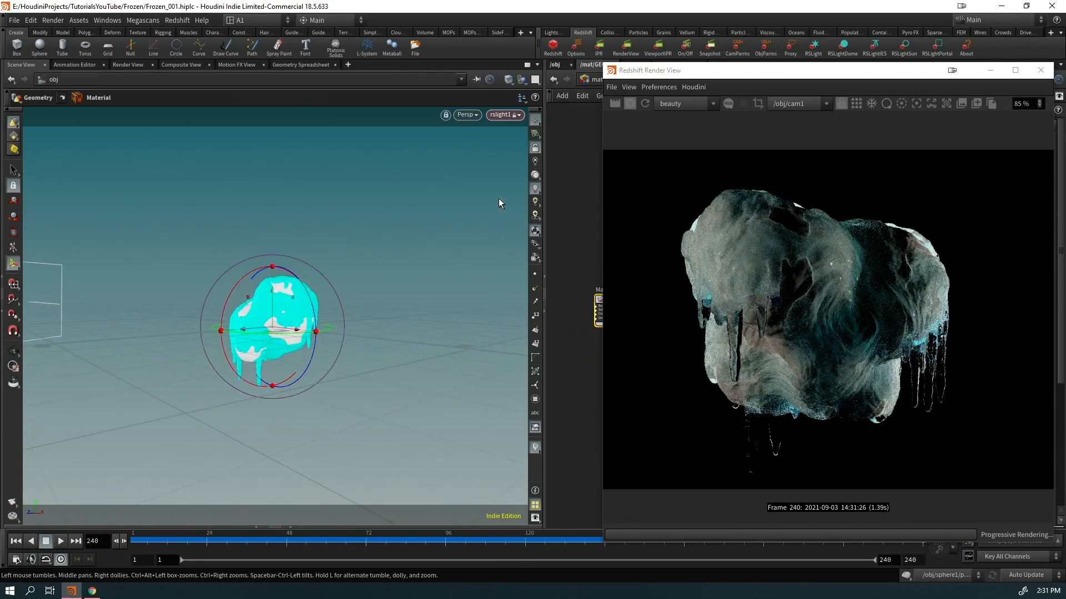
drag(705, 70, 145, 67)
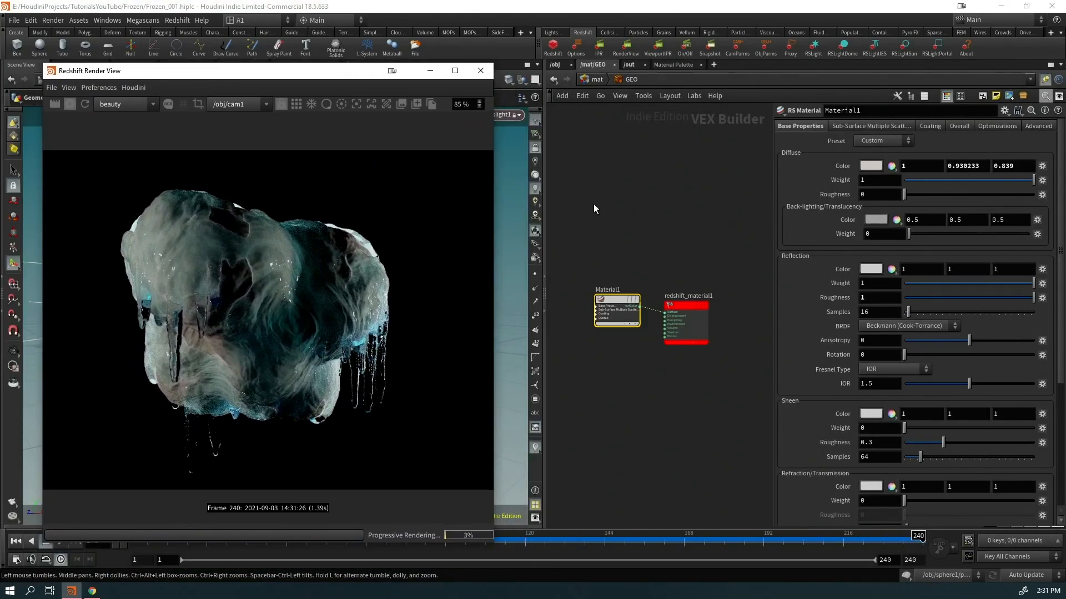
Inside GEO, insert an RS Material Blender into the material wire
click(594, 80)
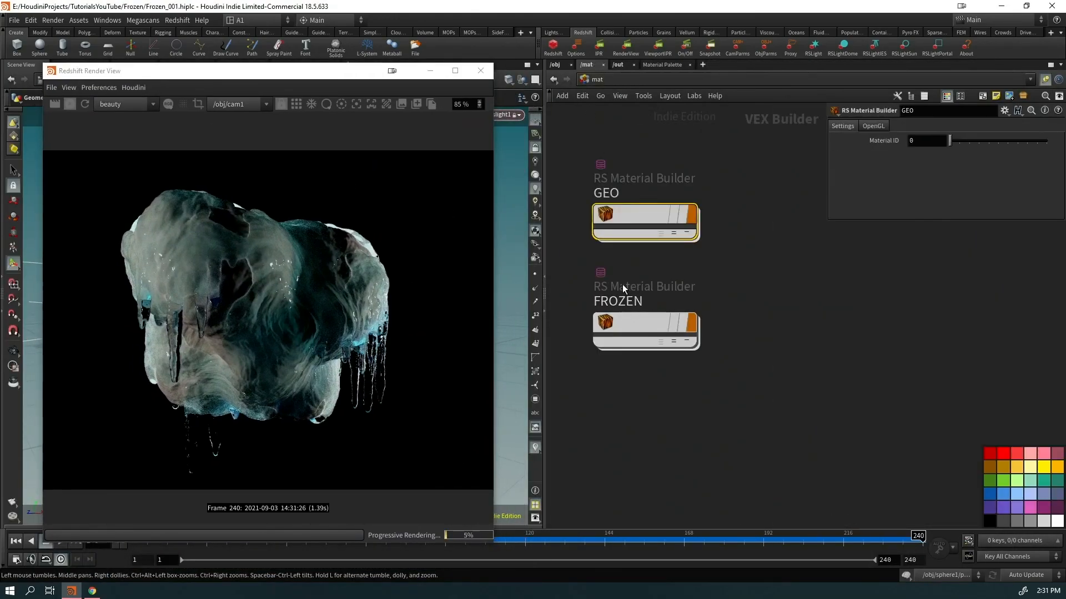
double_click(644, 217)
drag(730, 279, 748, 290)
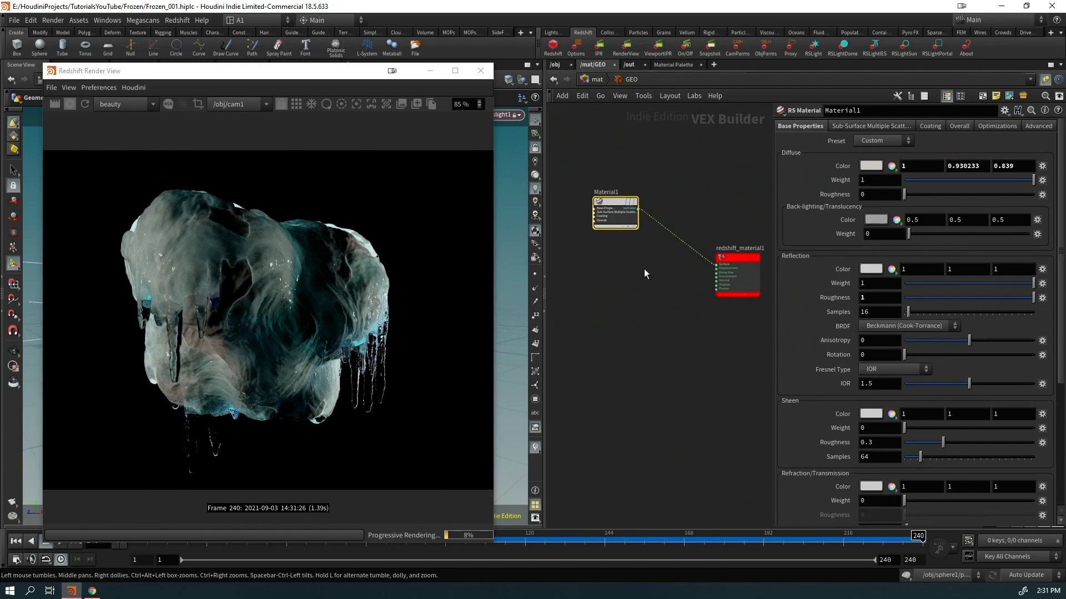
click(618, 285)
key(Tab)
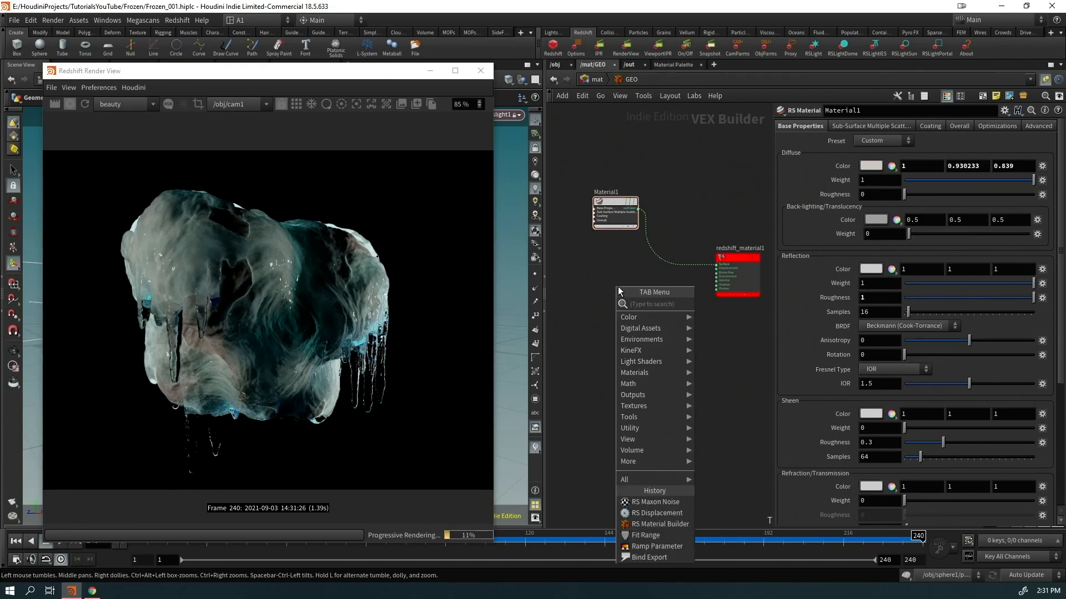
text(matble)
key(Return)
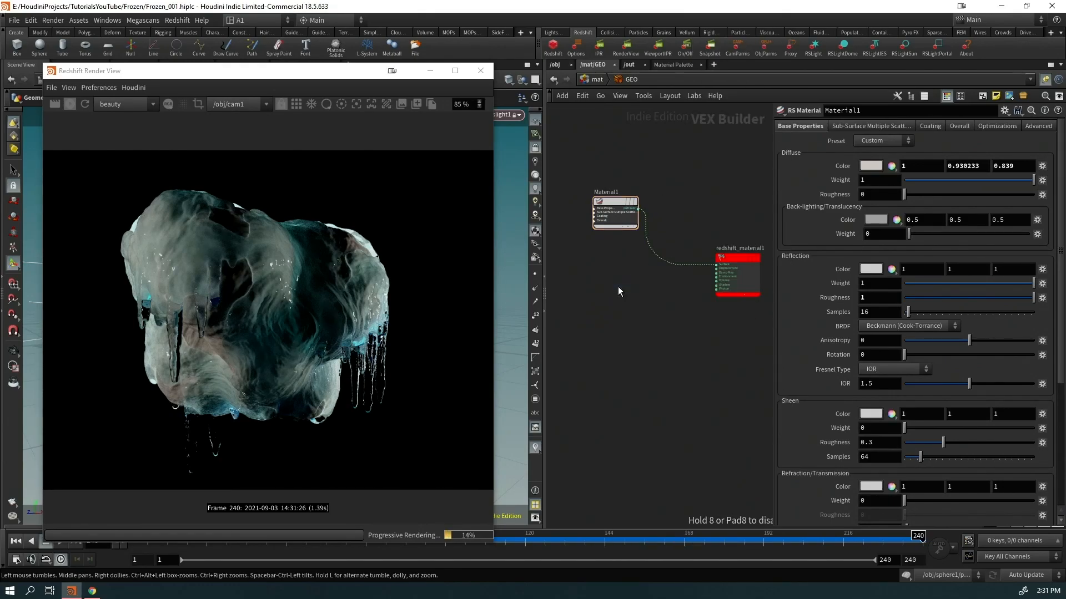
click(670, 264)
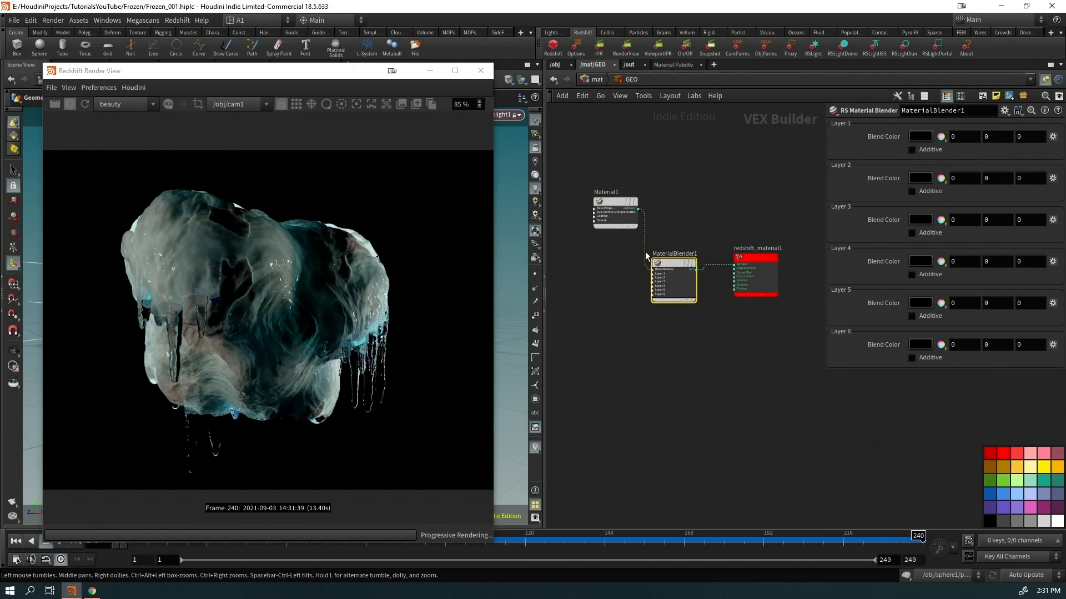
Duplicate Material1 as Material2 on the blender's Layer 1 and make its diffuse pink
alt+drag(617, 204, 710, 286)
scroll(637, 230, up, 3)
click(728, 315)
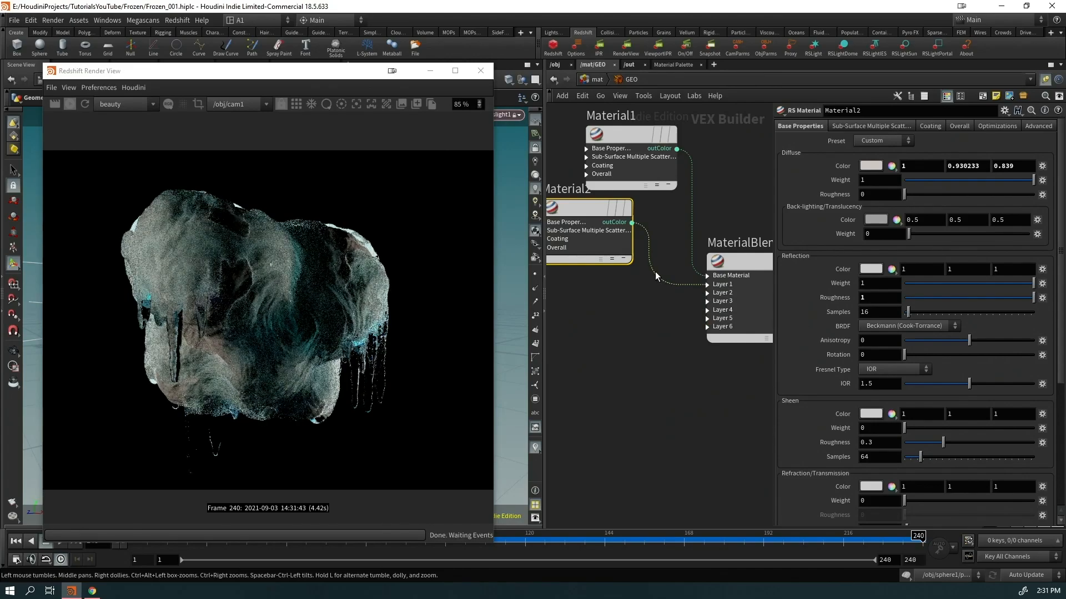
click(869, 166)
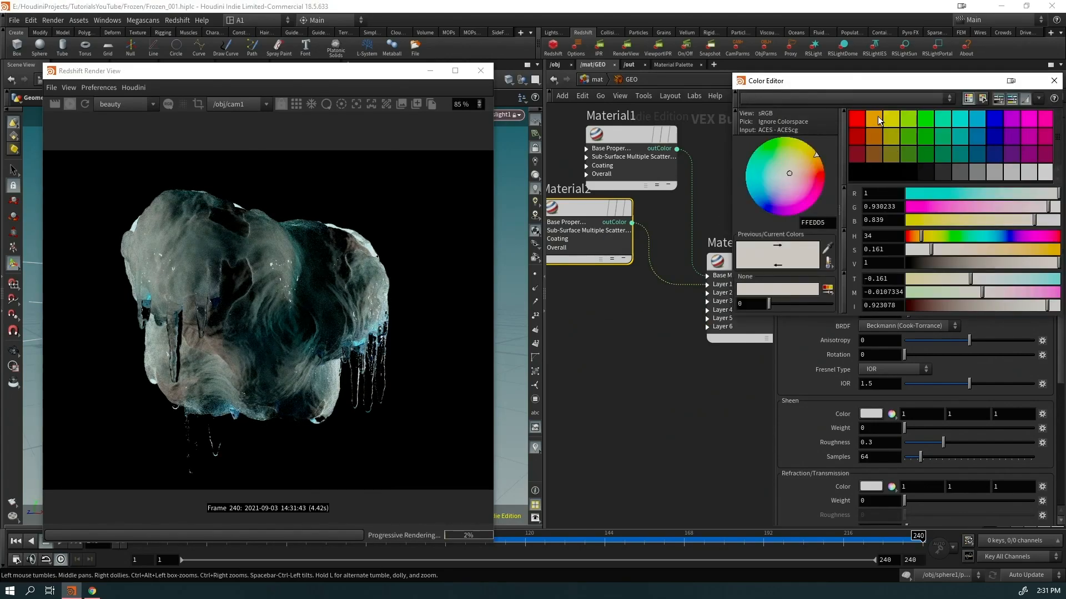
click(1043, 120)
click(962, 210)
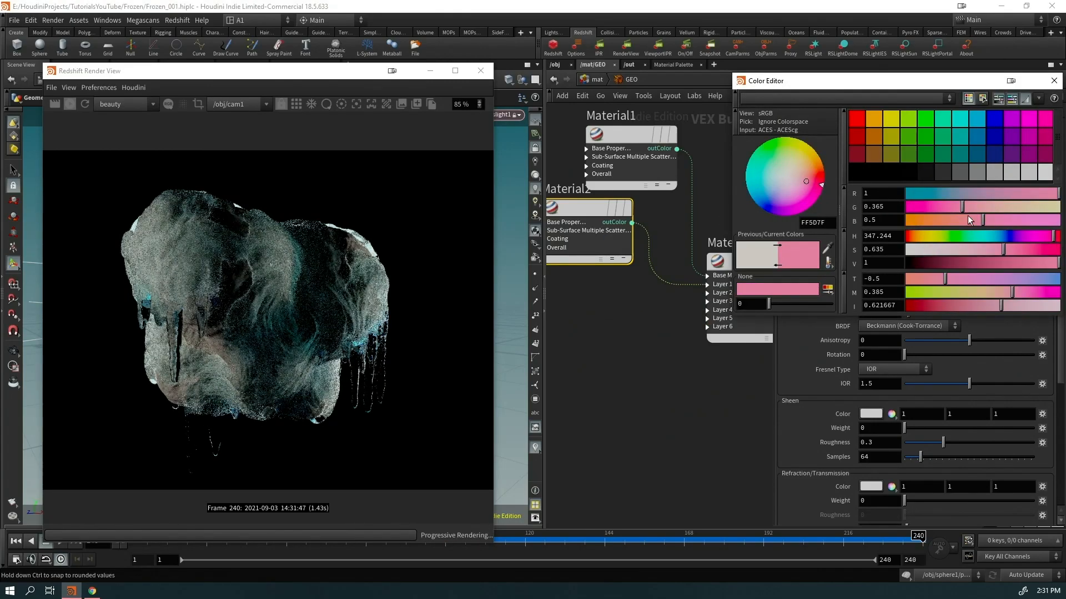
click(1053, 80)
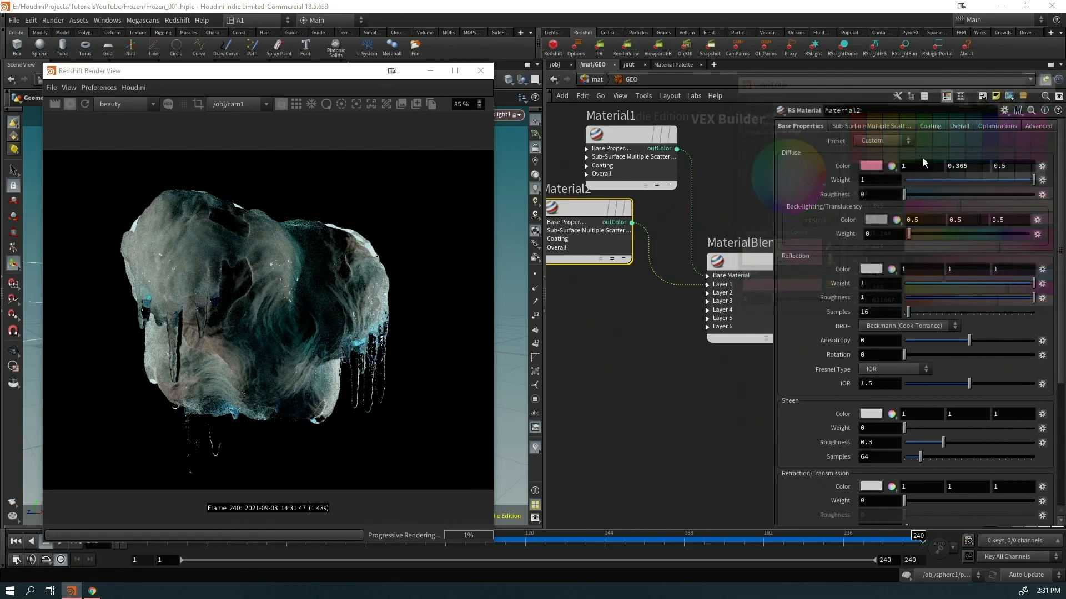
Begin connecting a mask node to the blender's Layer 1 blendColor1 input
click(707, 284)
click(710, 302)
key(Tab)
Add an RS Maxon Noise mask set to Electric, Cycles 2.86, with raised clips for sparse noise
text(maxon)
key(Return)
click(581, 397)
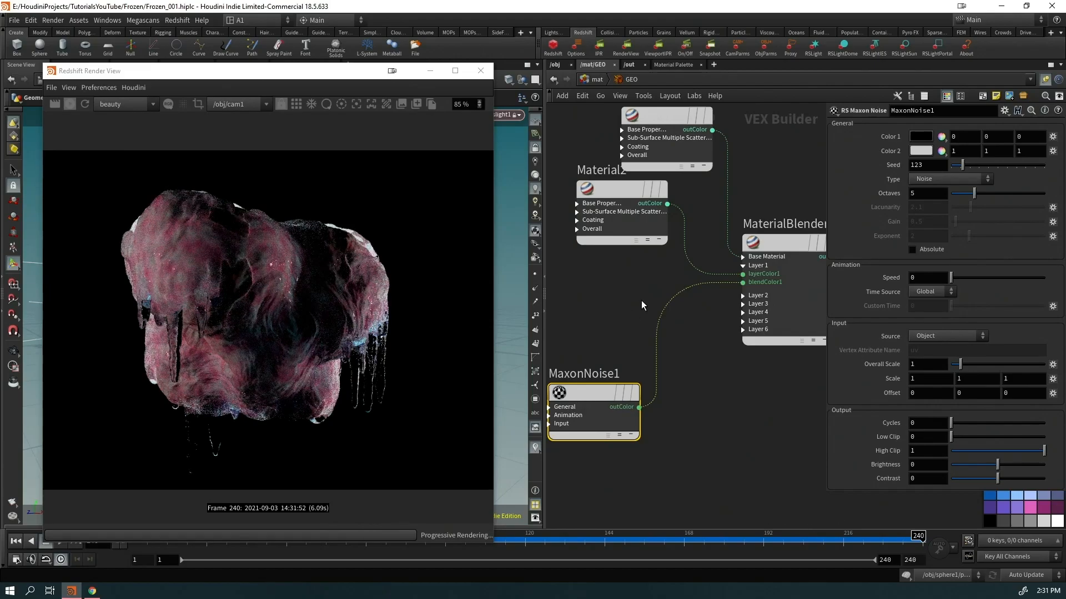
click(950, 178)
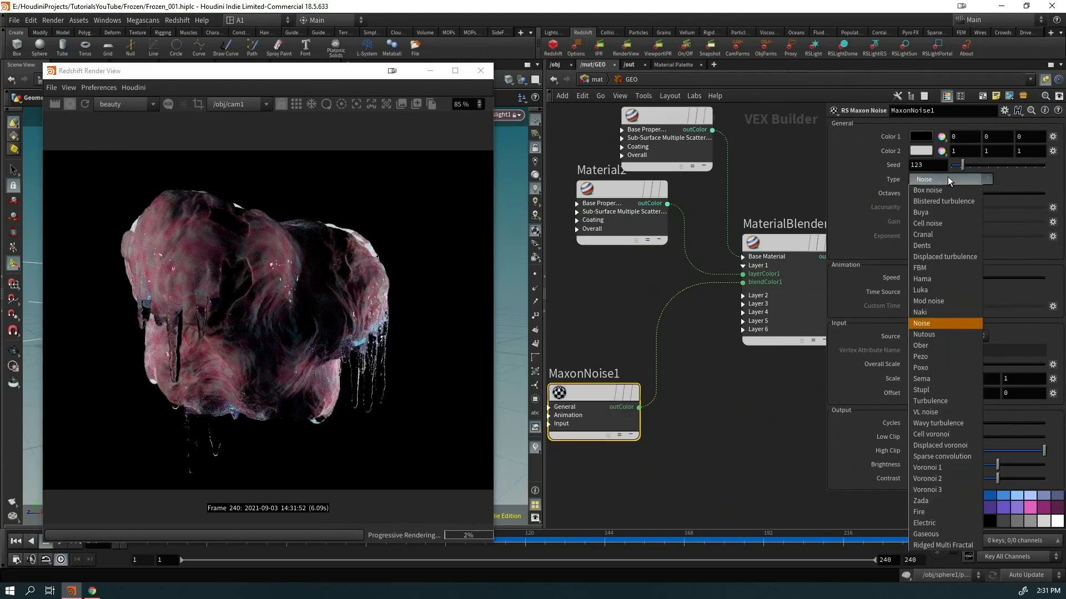
click(930, 525)
drag(960, 425, 1045, 450)
drag(980, 437, 1038, 443)
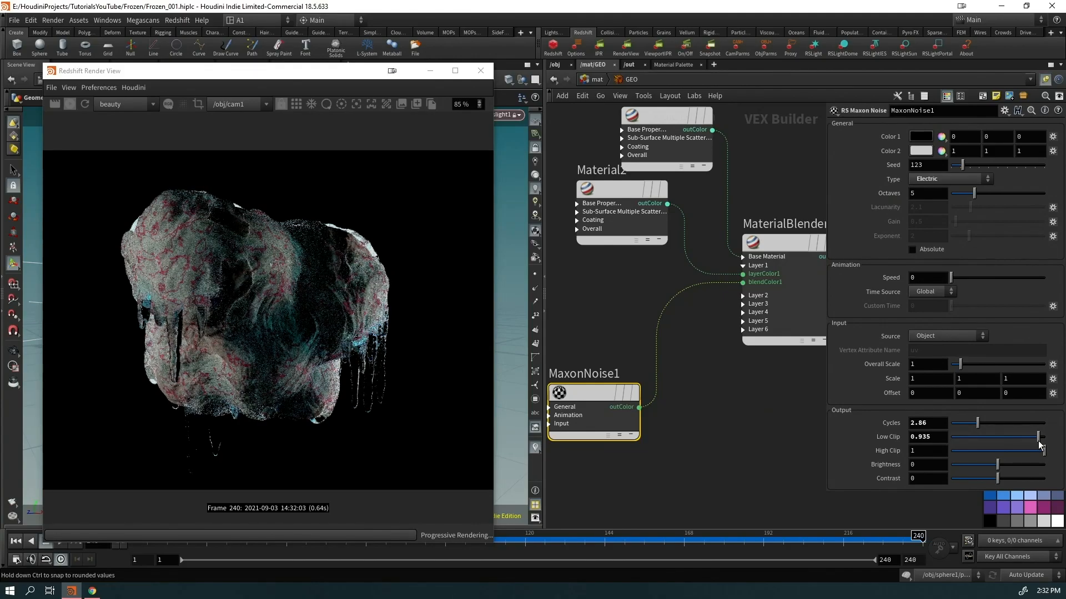
Recolour Material2's diffuse to a pale pink (1, 0.688, 0.686)
drag(619, 220, 594, 269)
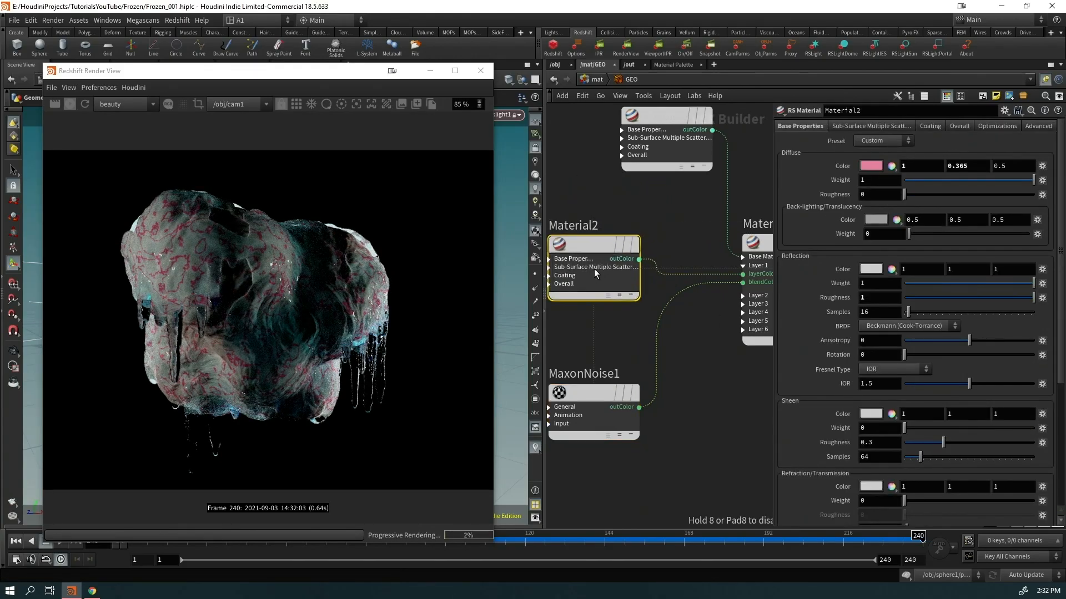
drag(678, 151, 601, 164)
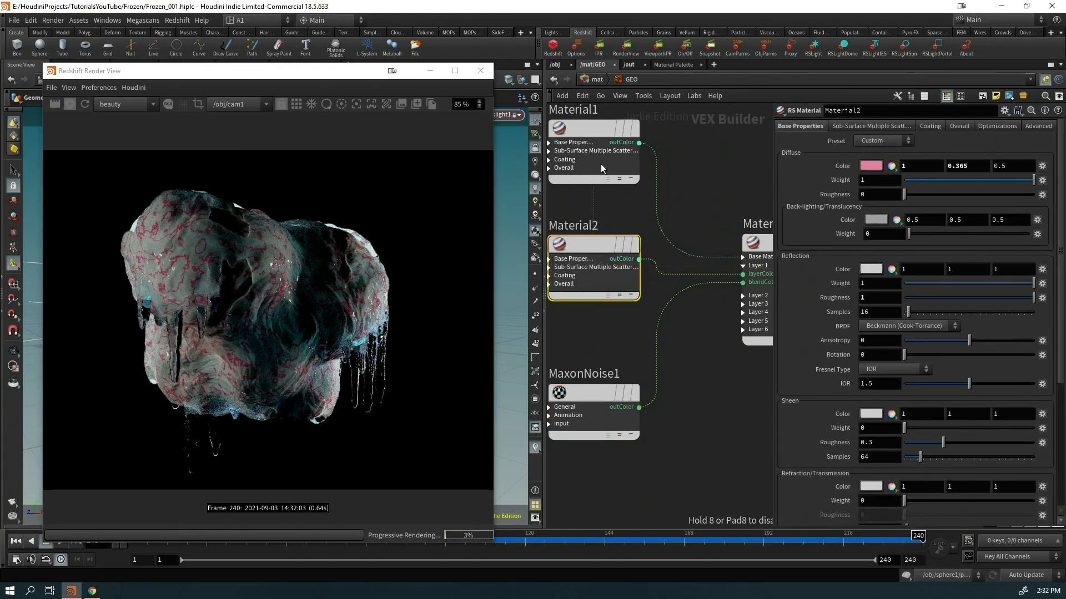
click(870, 170)
click(874, 119)
click(983, 220)
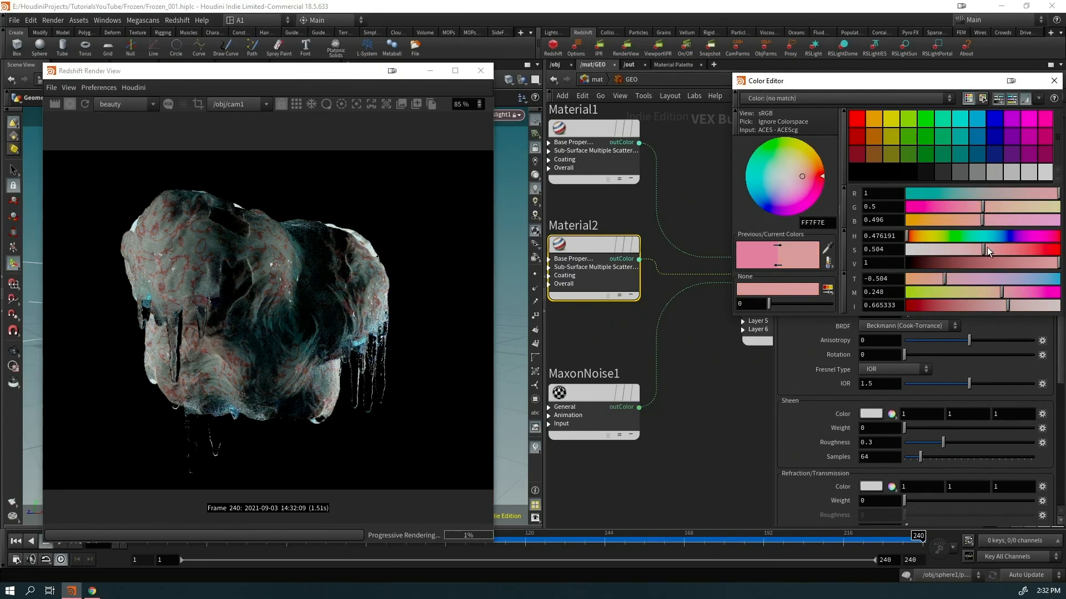
drag(990, 248, 954, 249)
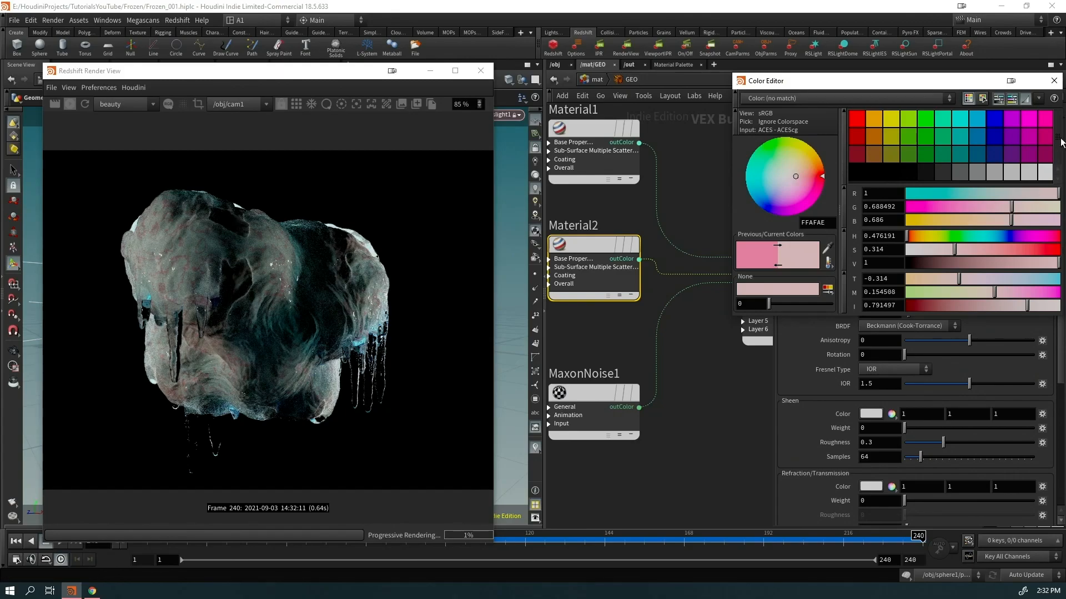
click(1053, 80)
Set Material1's reflection roughness to 0.841 and warm its diffuse to (1, 0.921, 0.818)
scroll(273, 411, down, 2)
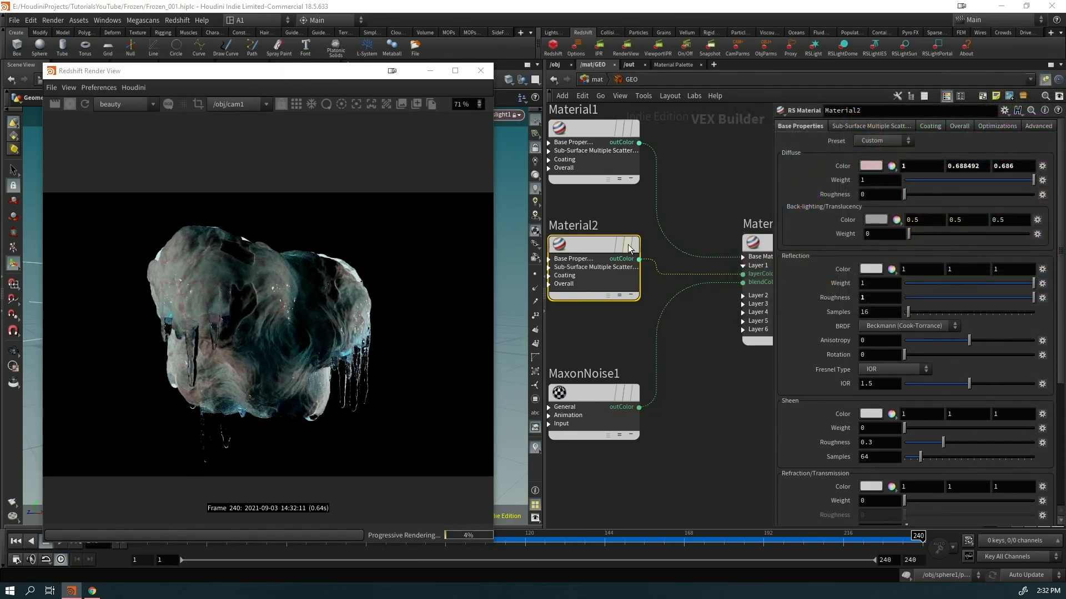
click(636, 166)
click(589, 263)
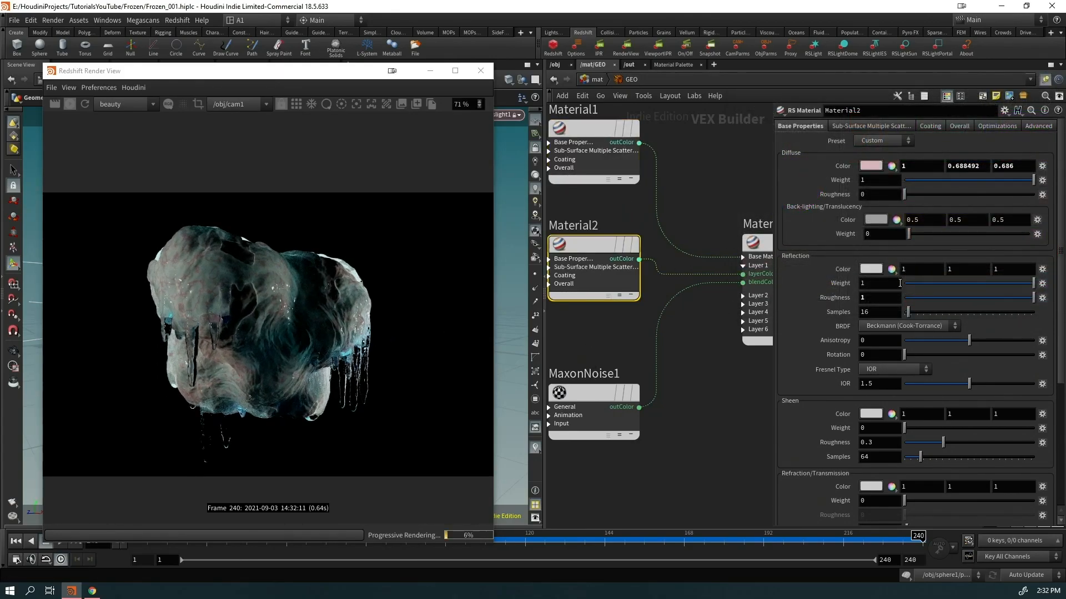
click(607, 134)
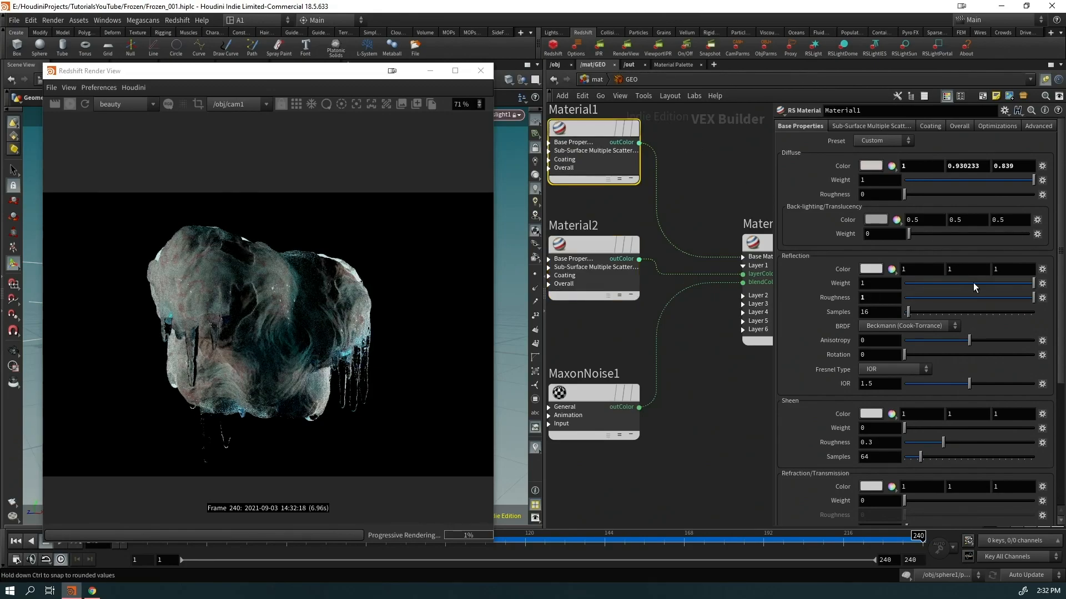
click(1014, 296)
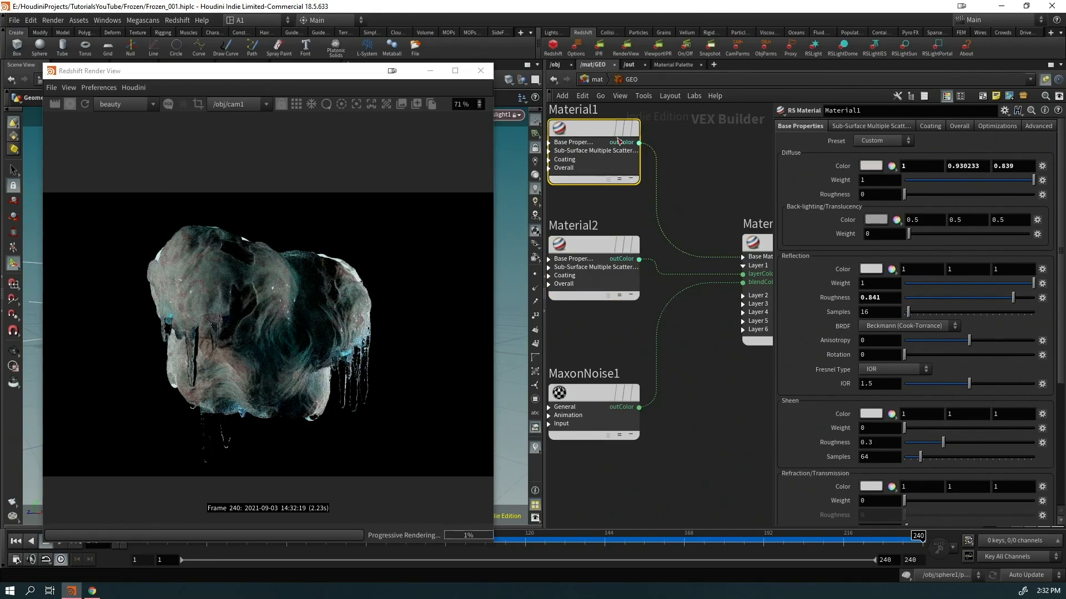
click(871, 166)
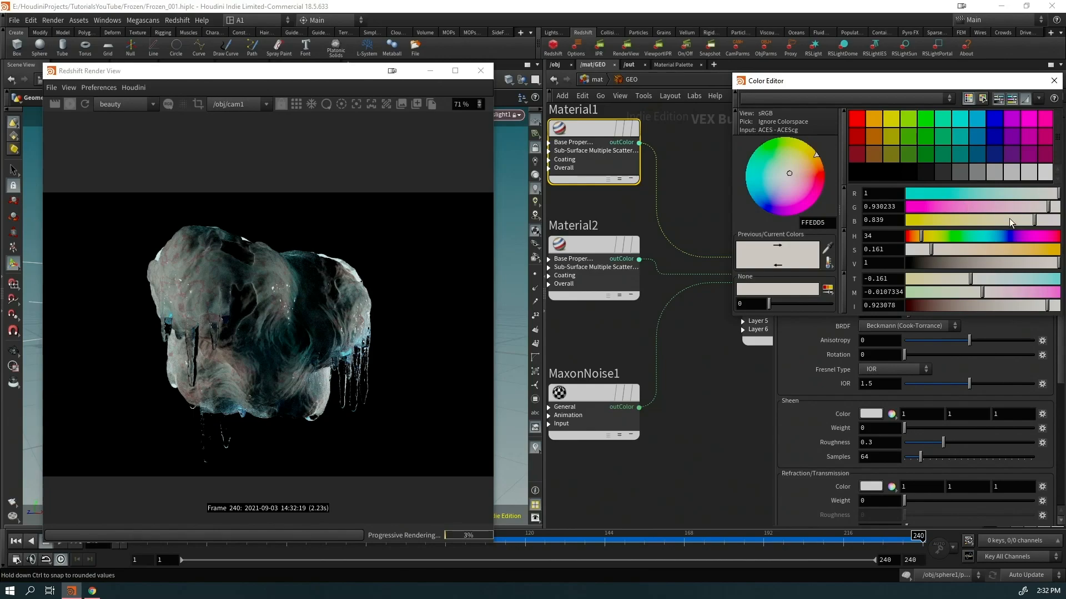
mouse_move(948, 250)
mouse_down()
mouse_move(964, 250)
mouse_move(934, 251)
mouse_up()
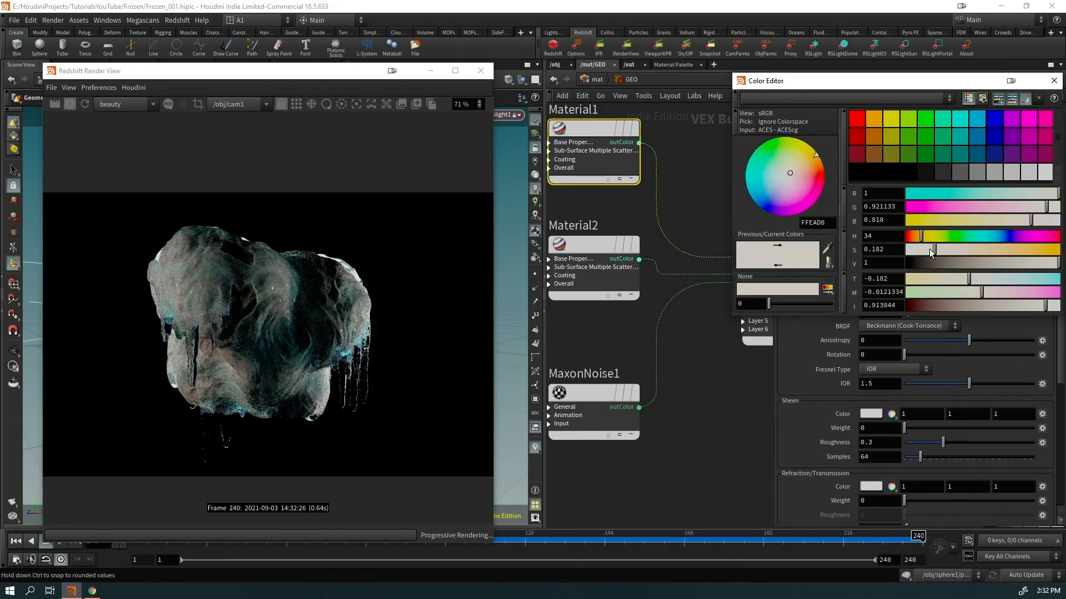
click(1049, 84)
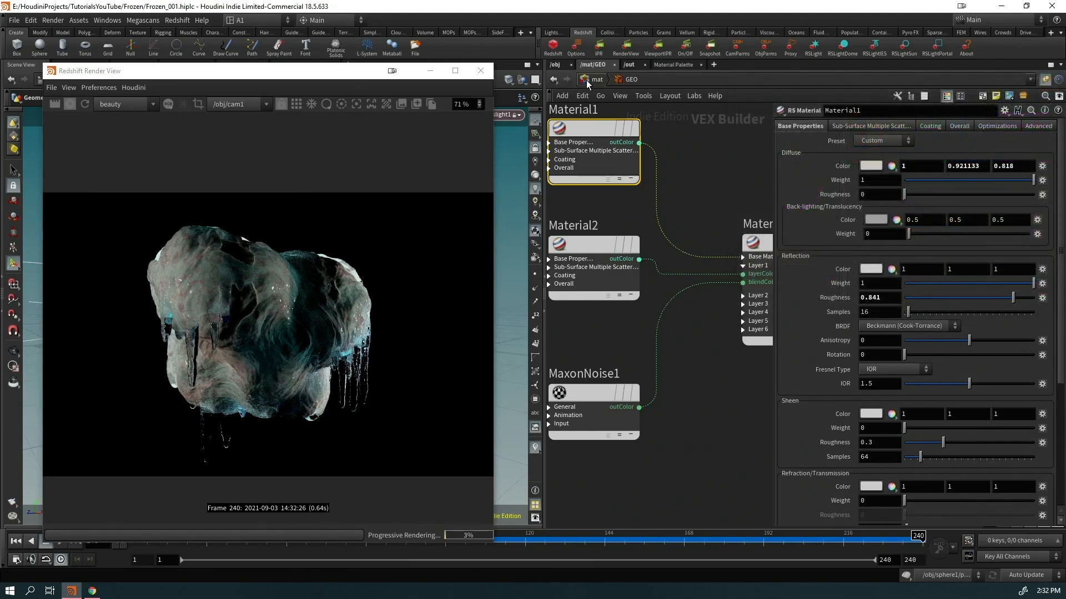
Enter the FROZEN material builder and raise Material1's reflection roughness to 0.944
key(u)
double_click(631, 322)
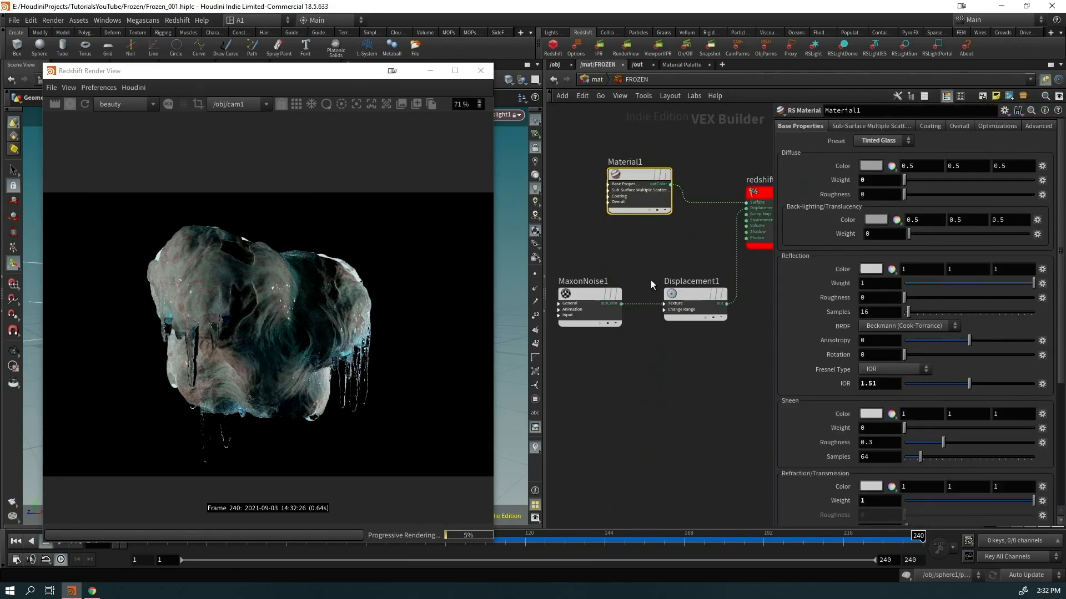
drag(912, 299, 1035, 303)
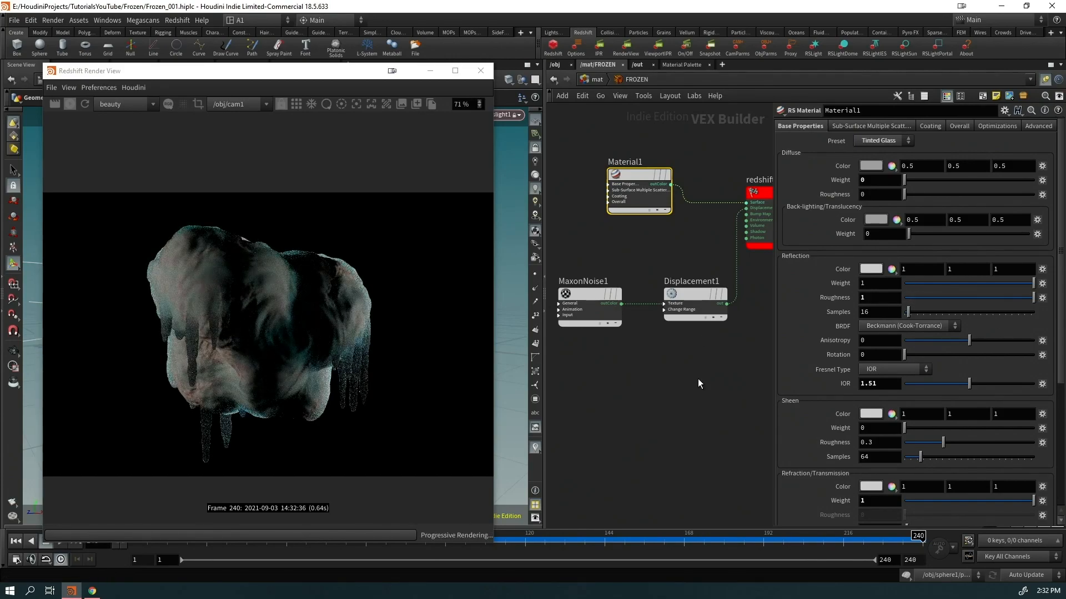
Change the Displacement1 node's scale value
click(693, 295)
key(BackSpace)
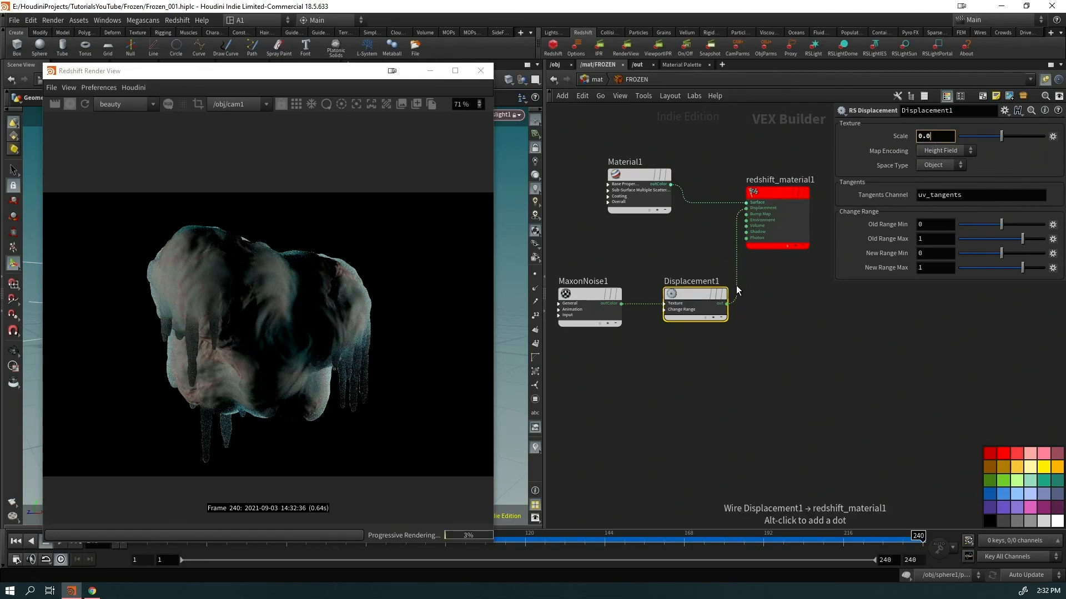
key(Return)
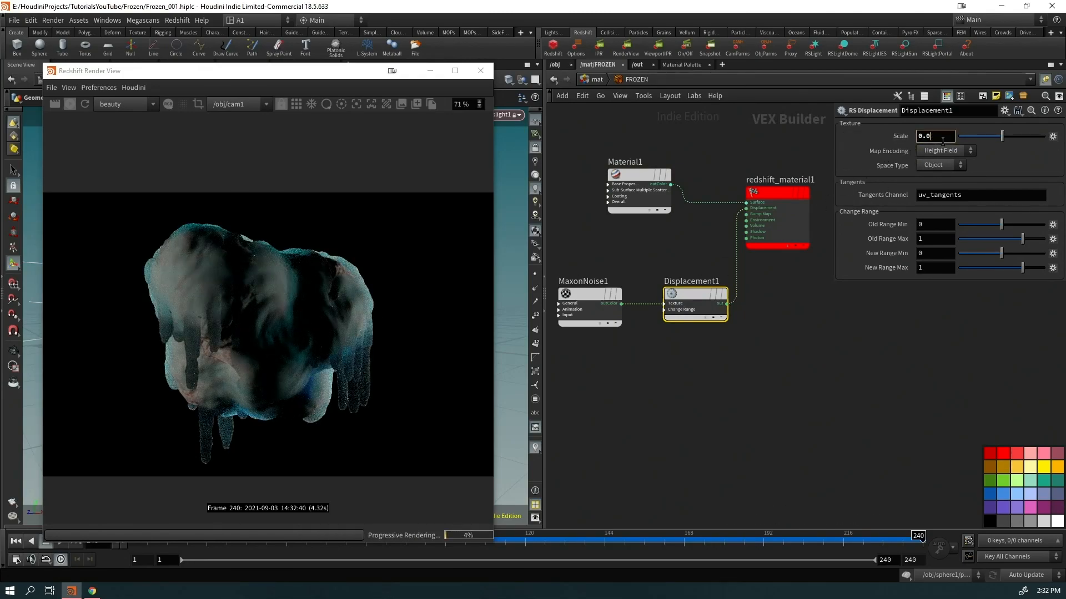
Lower Material1's reflection roughness and tint its refraction colour slightly cyan
click(630, 199)
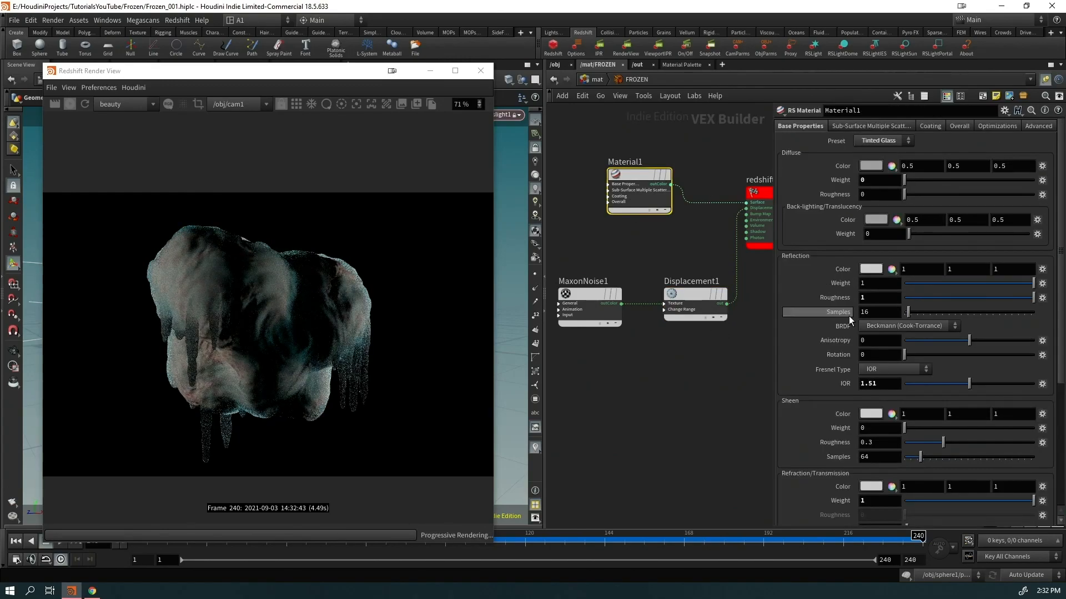
drag(947, 301, 932, 305)
scroll(927, 354, down, 4)
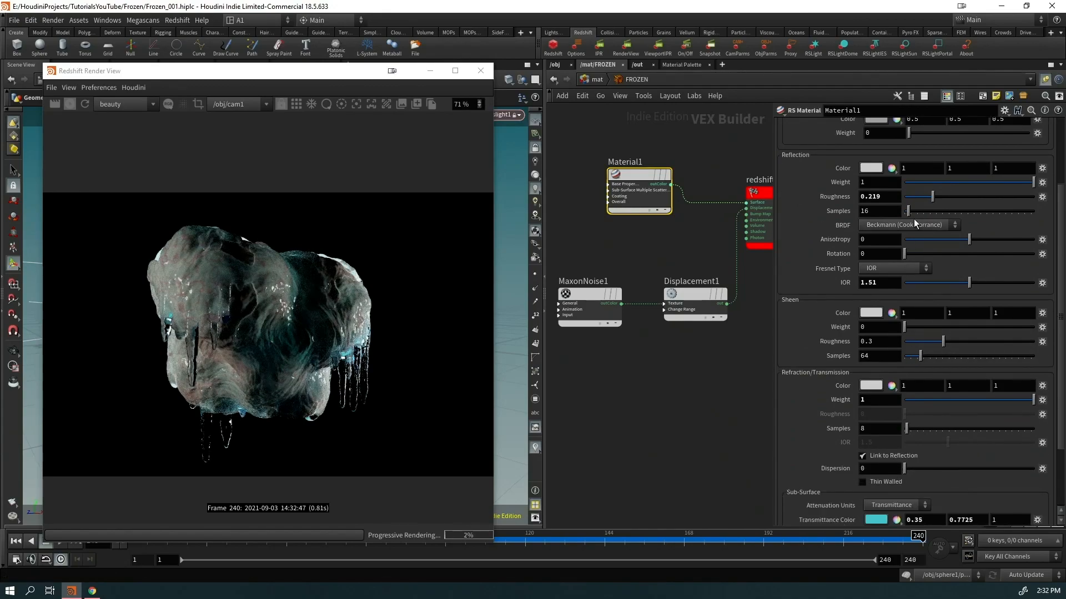
scroll(906, 393, down, 2)
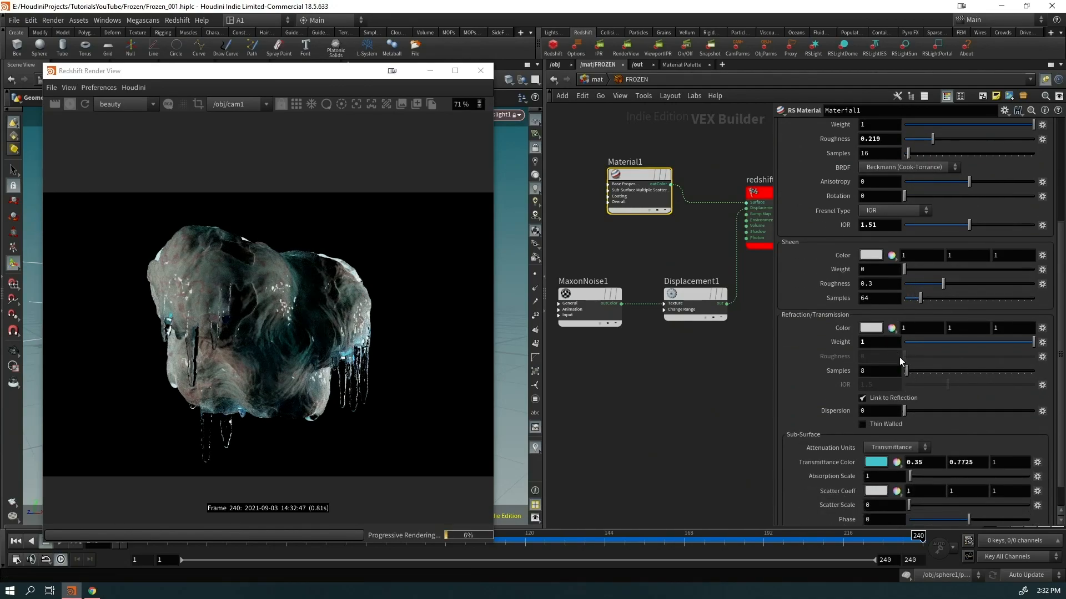
click(870, 328)
drag(1046, 197, 1051, 202)
scroll(340, 391, down, 2)
scroll(341, 391, up, 1)
click(1054, 82)
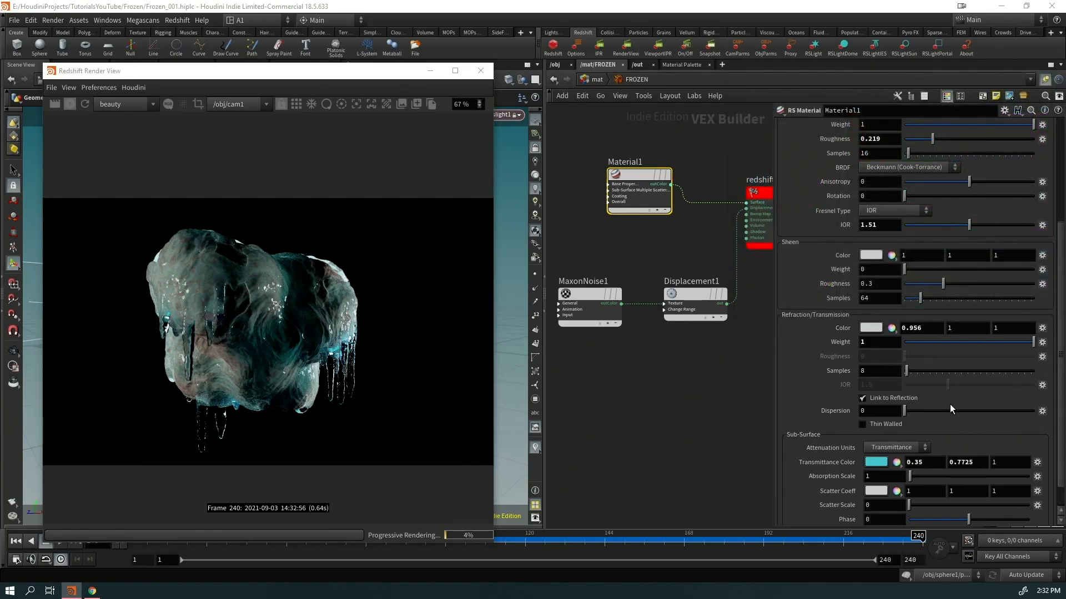
Set scatter scale to 0.583, absorption scale to 3.7, and a paler transmittance colour
scroll(943, 411, down, 1)
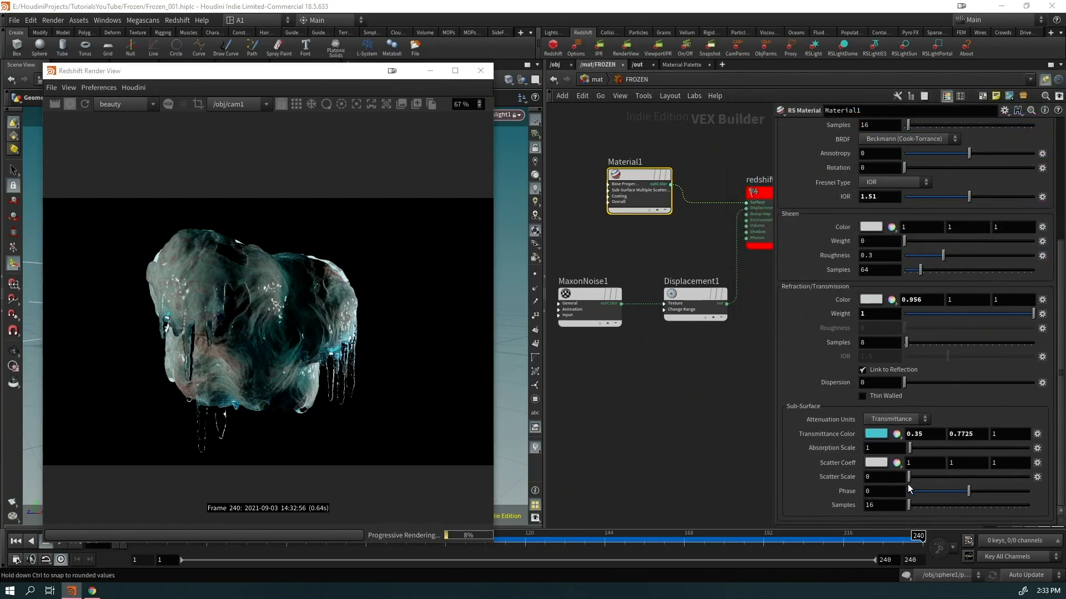
drag(931, 484, 1042, 492)
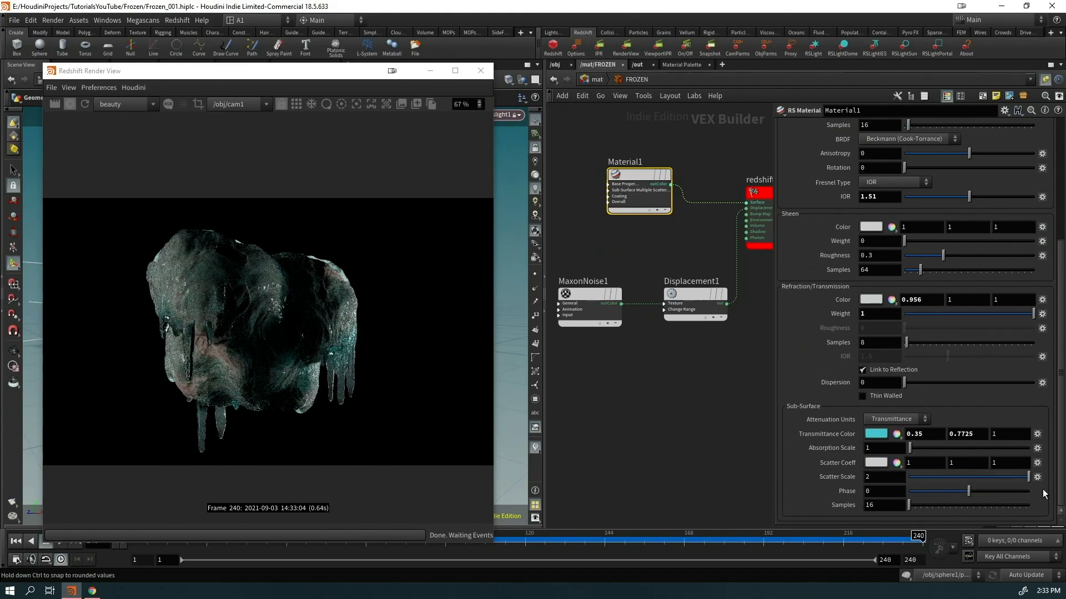
drag(960, 491, 944, 491)
click(875, 434)
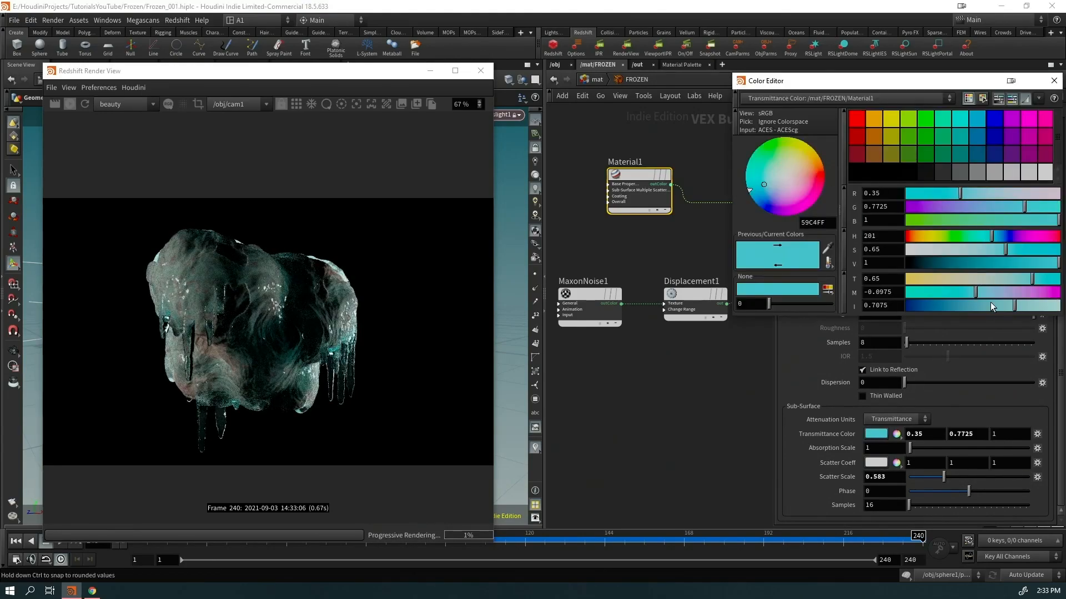
drag(1001, 248, 923, 252)
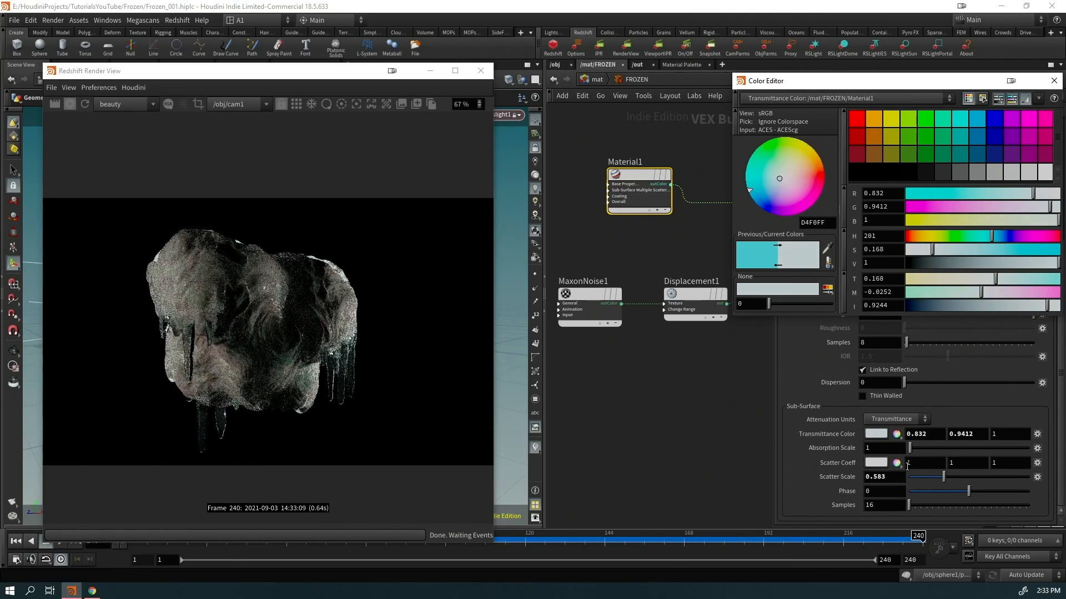
mouse_move(918, 449)
mouse_down()
mouse_move(930, 447)
mouse_move(914, 447)
mouse_up()
mouse_move(932, 249)
mouse_down()
mouse_move(908, 254)
mouse_move(924, 252)
mouse_up()
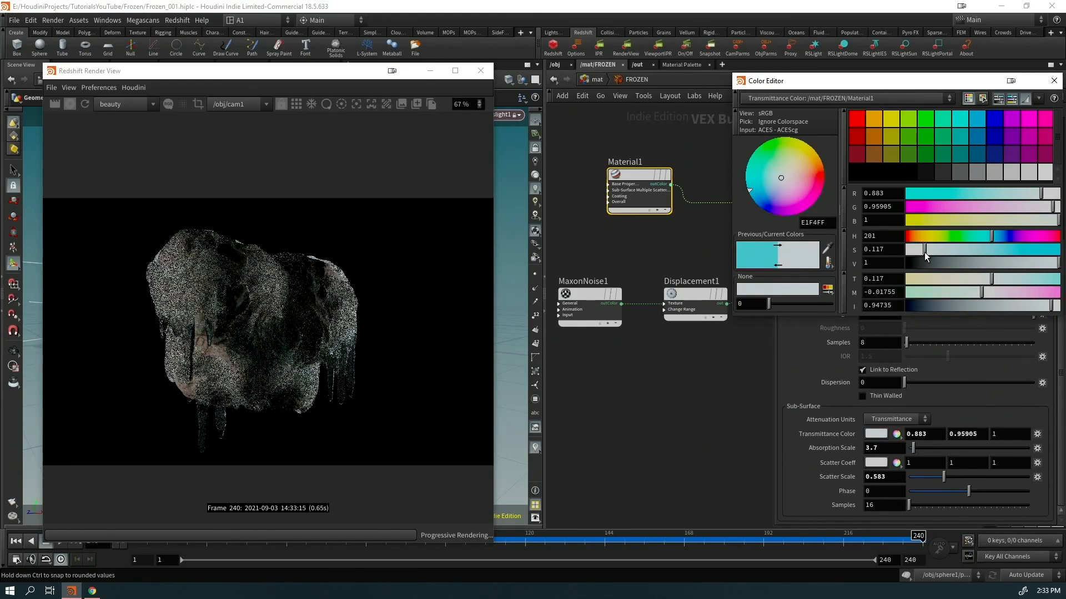
click(1054, 81)
Rearrange Material1 in the network to make room for a new node
scroll(216, 378, up, 1)
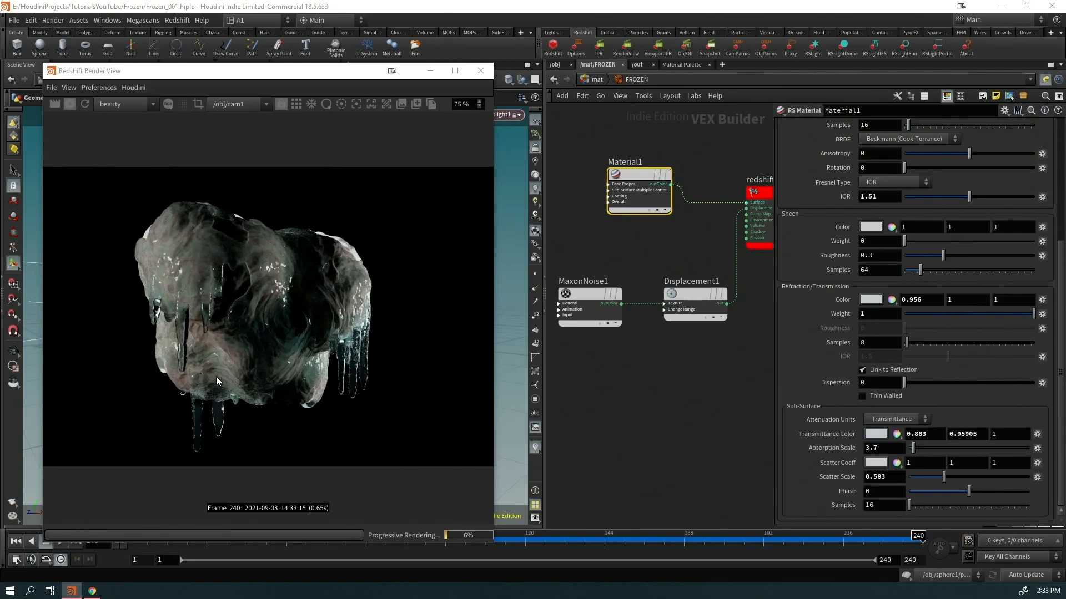
middle_drag(635, 401, 580, 438)
drag(610, 314, 661, 305)
middle_drag(572, 334, 646, 322)
Add an RS Maxon Noise node, MaxonNoise2, with noise type Electric
key(Tab)
text(maxon)
key(Return)
click(646, 328)
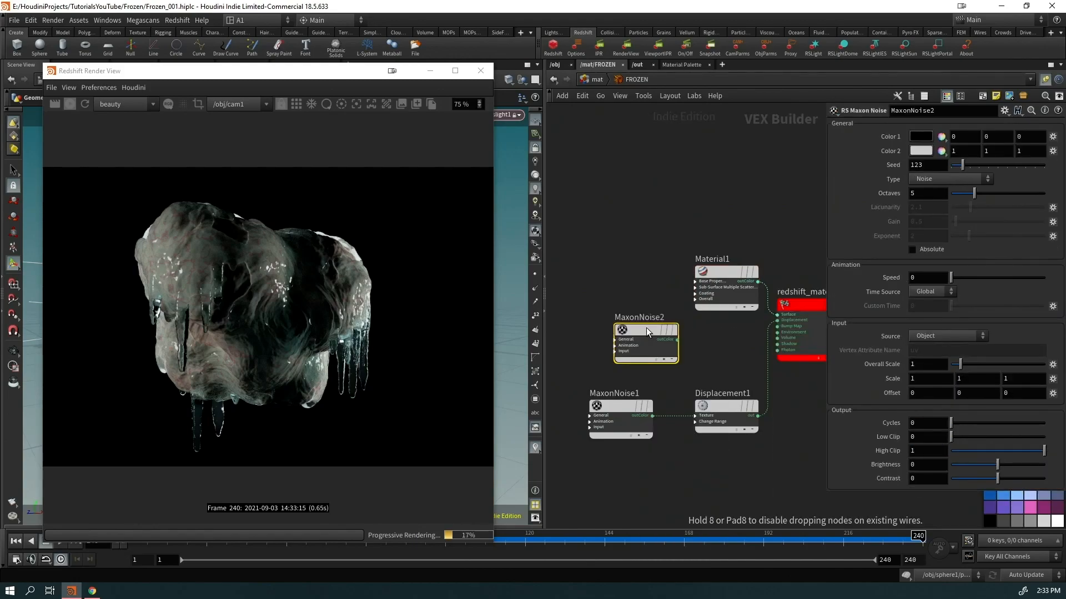
click(964, 177)
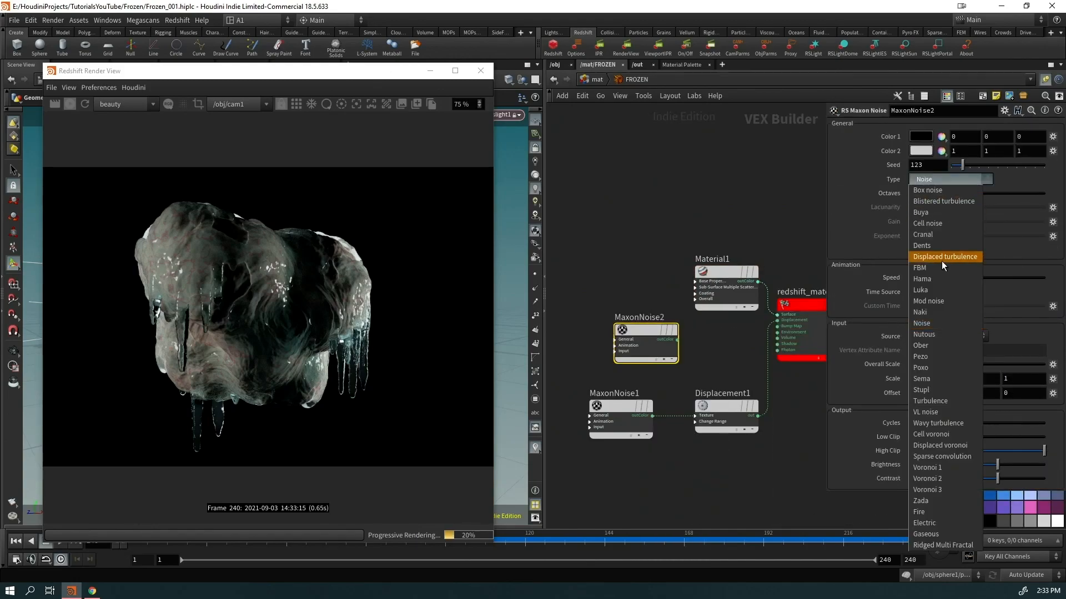
click(943, 532)
Preview the noise on the surface and set low clip 0.143, high clip 0.381, cycles 0.54
click(678, 340)
click(777, 315)
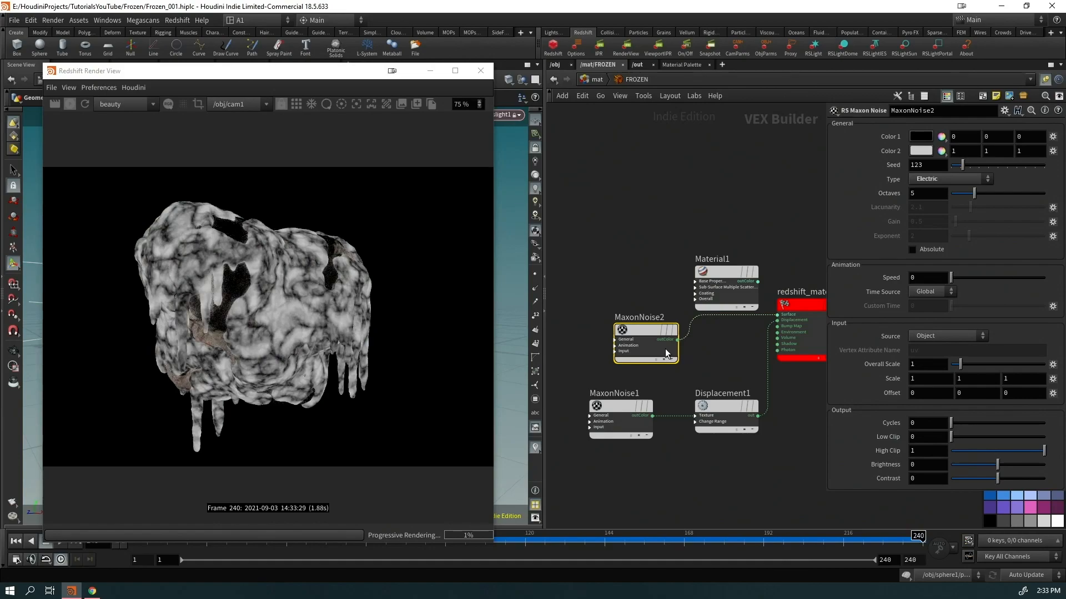
mouse_move(961, 438)
mouse_down()
mouse_move(981, 441)
mouse_move(963, 442)
mouse_move(988, 425)
mouse_move(955, 424)
mouse_up()
click(1001, 451)
click(988, 451)
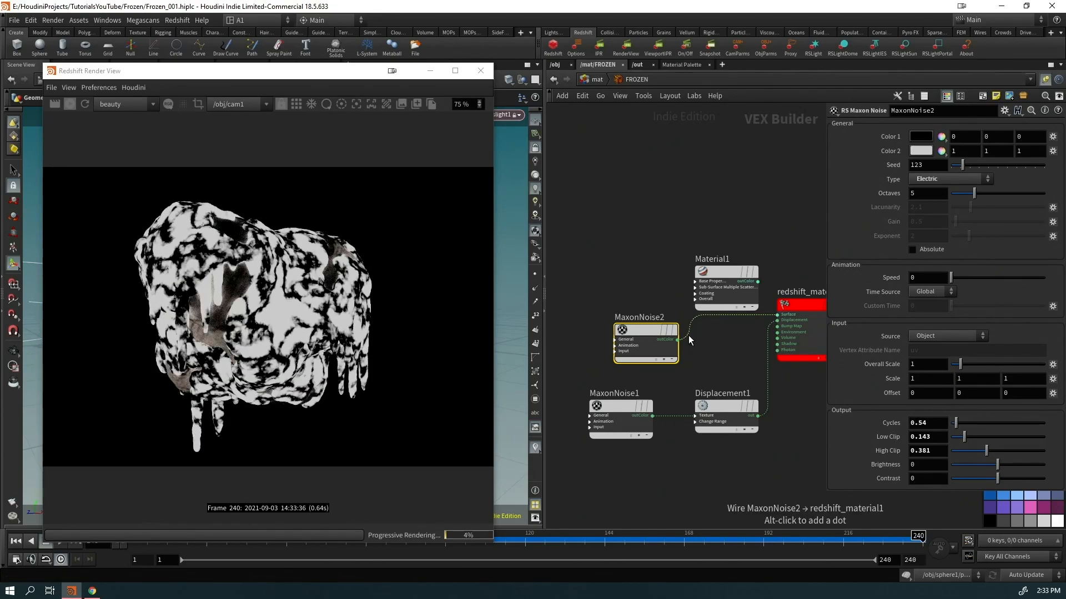
Wire MaxonNoise2 into Material1's reflection roughness and reconnect Material1 to the surface output
drag(678, 339, 777, 315)
click(729, 93)
drag(646, 355, 636, 303)
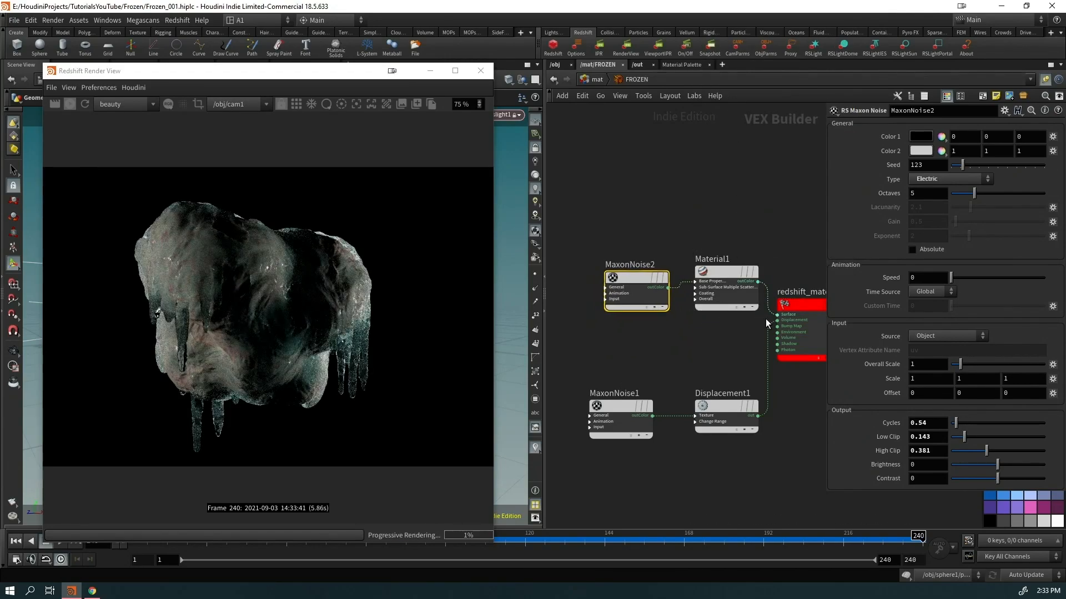
drag(722, 302, 723, 305)
drag(640, 299, 624, 296)
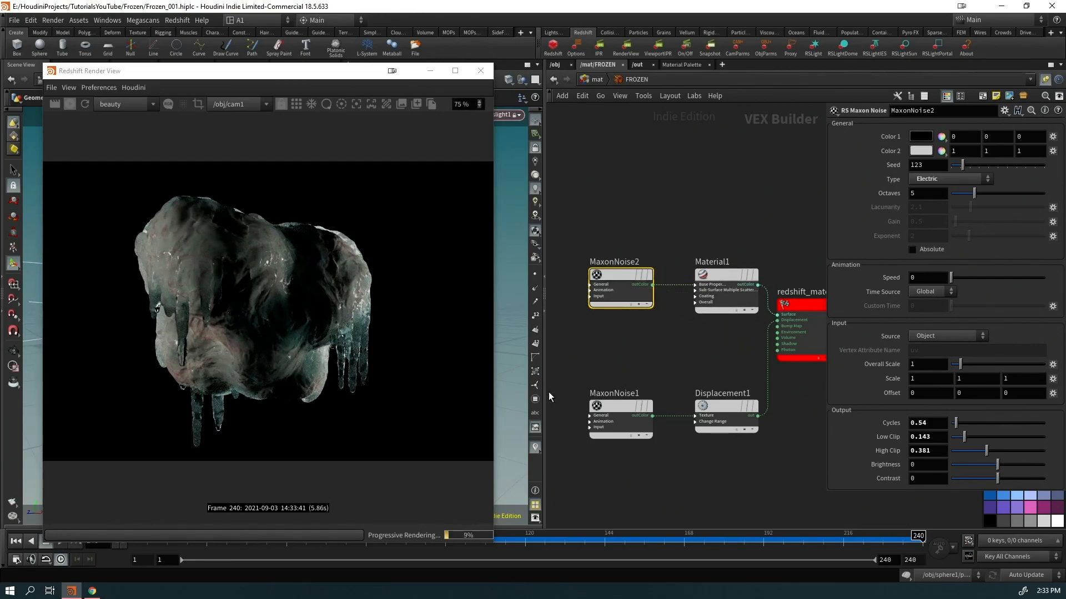
drag(320, 73, 806, 88)
Look through cam1 and orbit around the icy object to inspect it
click(505, 115)
click(508, 161)
key(Escape)
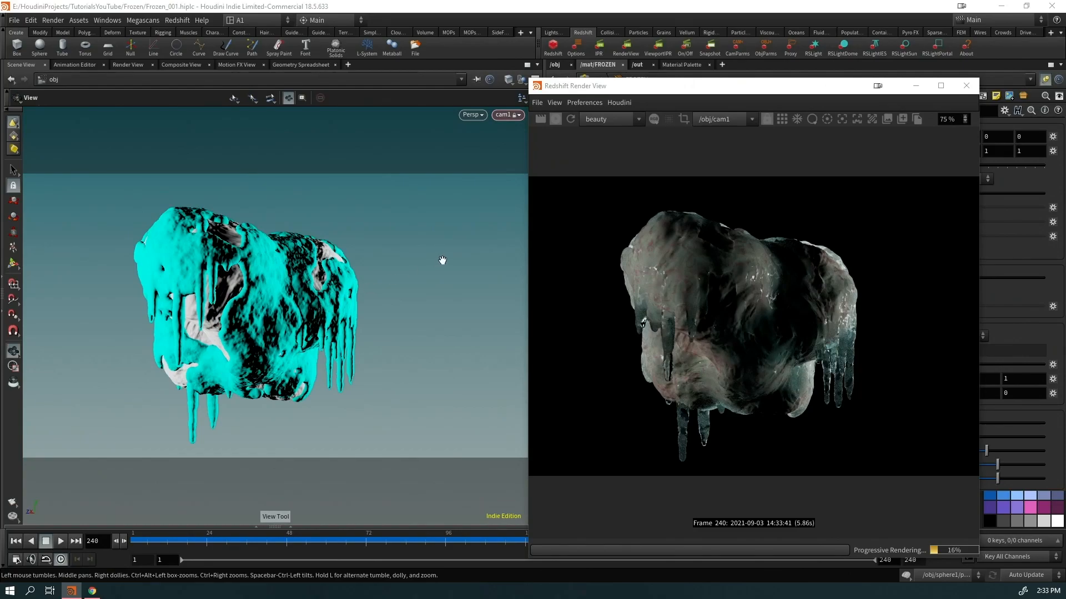
drag(600, 88, 633, 78)
drag(242, 284, 370, 303)
scroll(369, 297, up, 5)
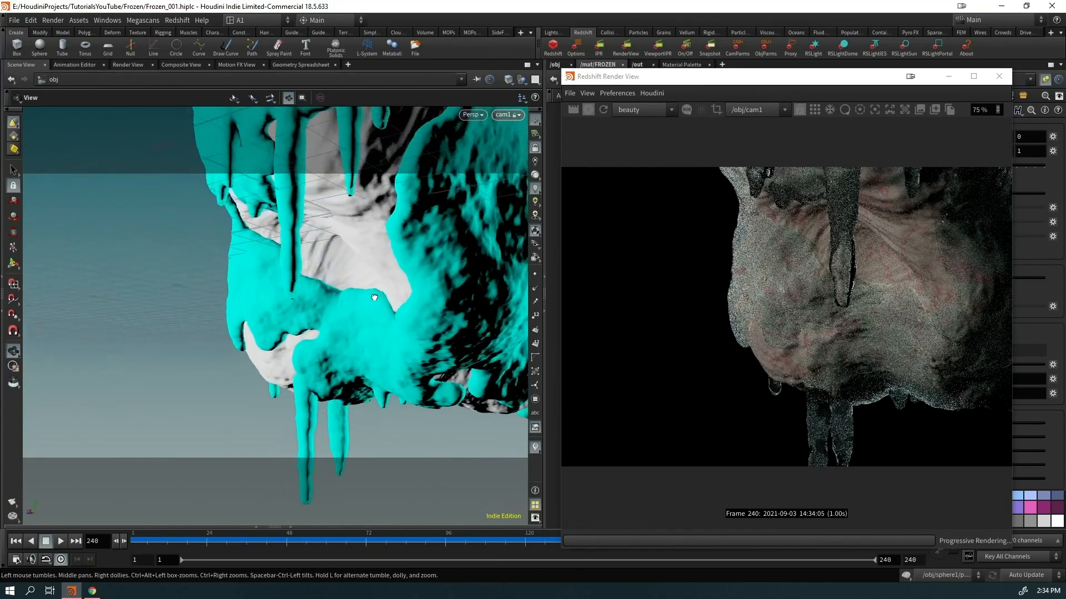
drag(368, 291, 251, 246)
middle_drag(252, 246, 309, 307)
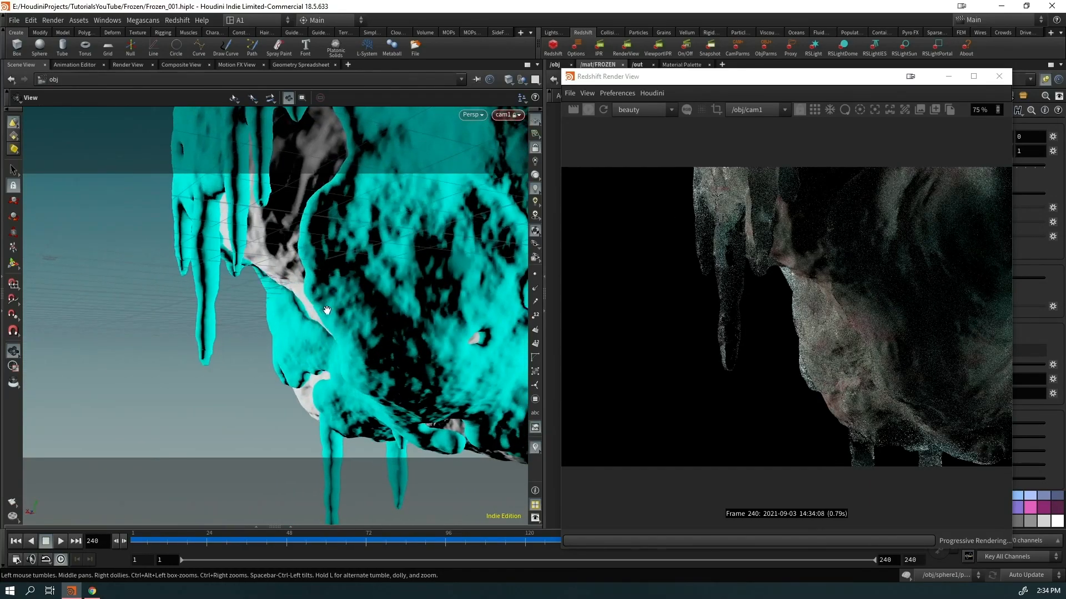
scroll(406, 342, down, 4)
drag(407, 342, 341, 331)
scroll(344, 331, down, 1)
drag(238, 255, 379, 339)
drag(693, 76, 250, 310)
Enable Redshift tessellation on sphere1, then go back to the FROZEN material network
click(555, 65)
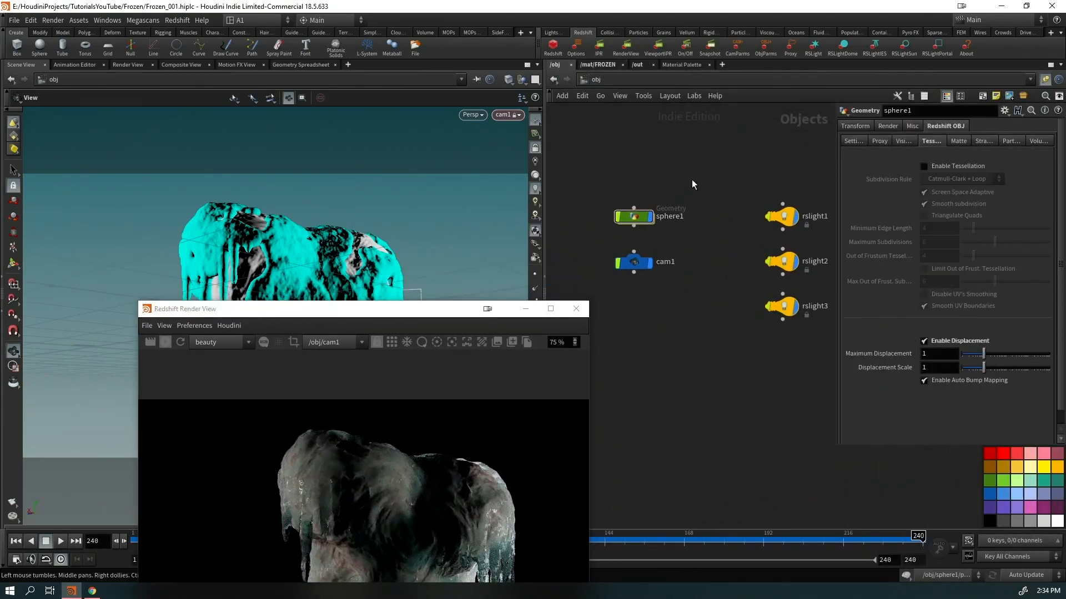
click(645, 216)
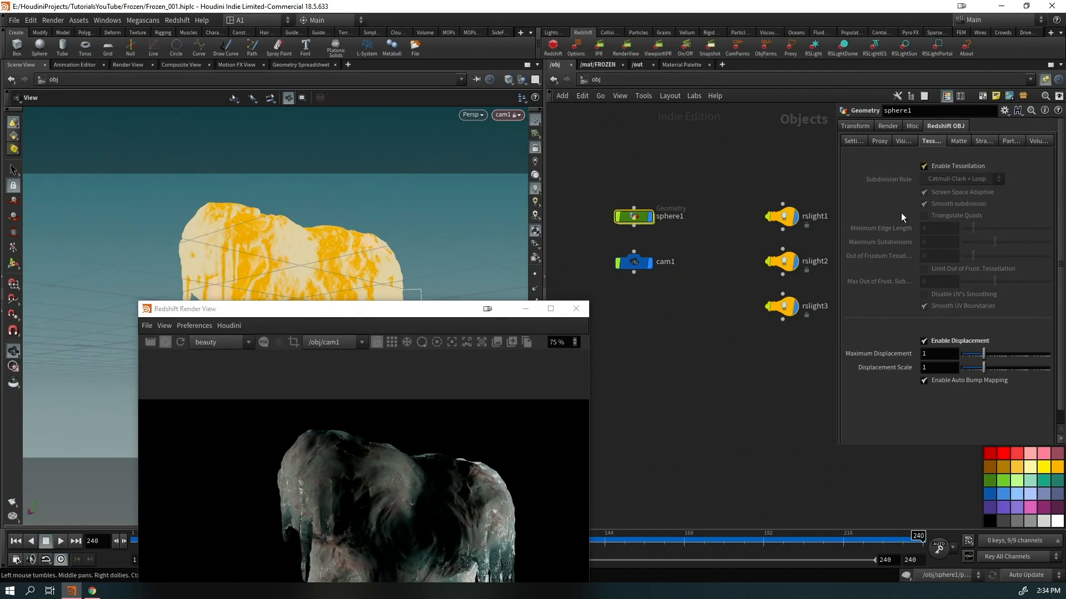
click(660, 383)
mouse_move(447, 315)
mouse_down()
mouse_move(352, 146)
mouse_move(357, 113)
mouse_up()
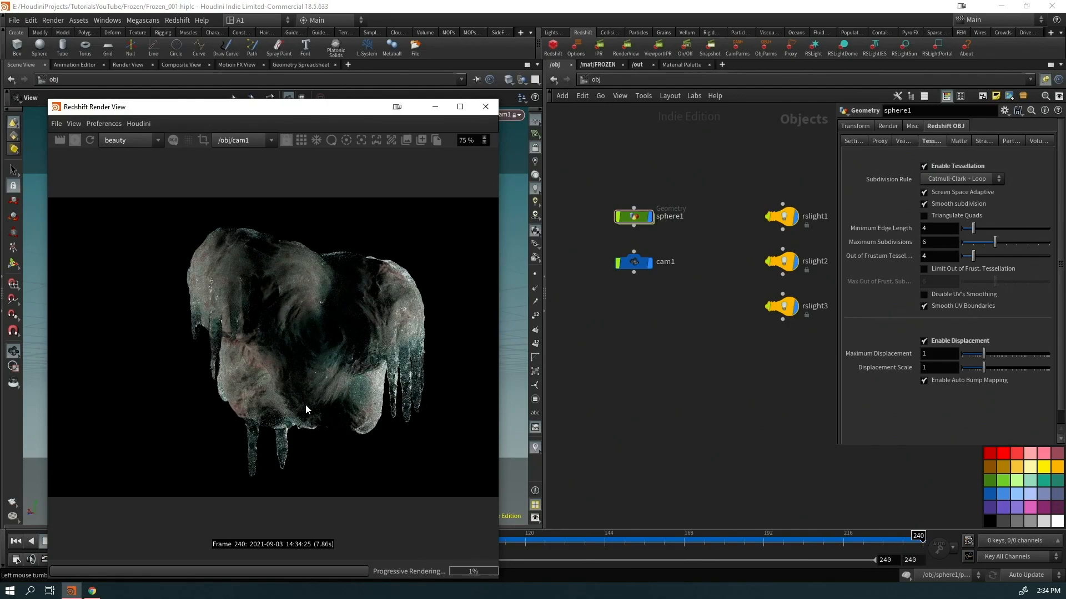
click(598, 64)
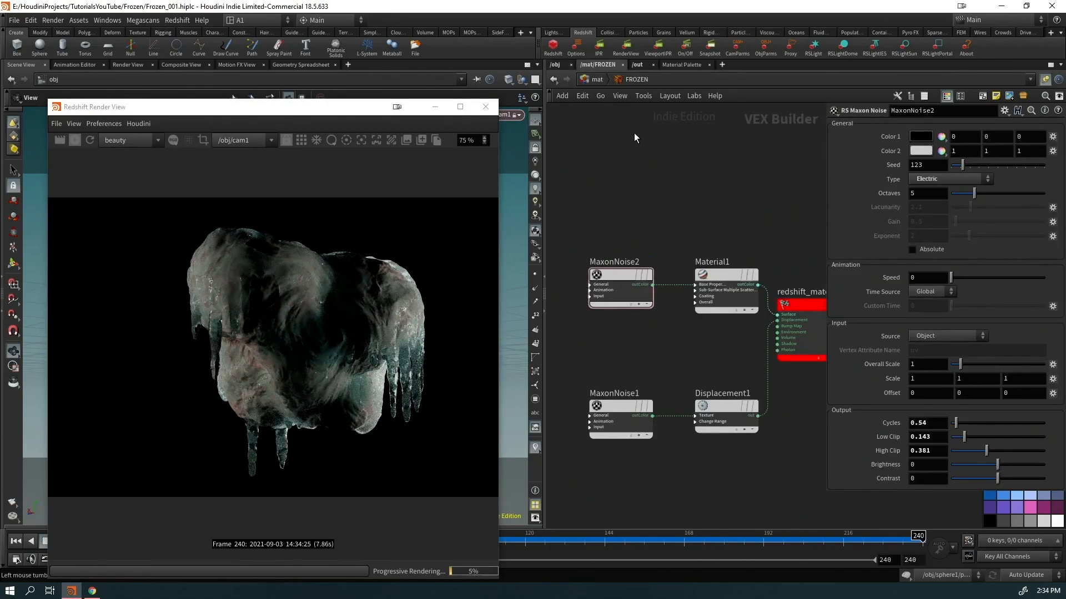
In the GEO material builder, apply the Copper preset to Material2
click(599, 81)
double_click(656, 214)
click(572, 296)
scroll(895, 347, up, 5)
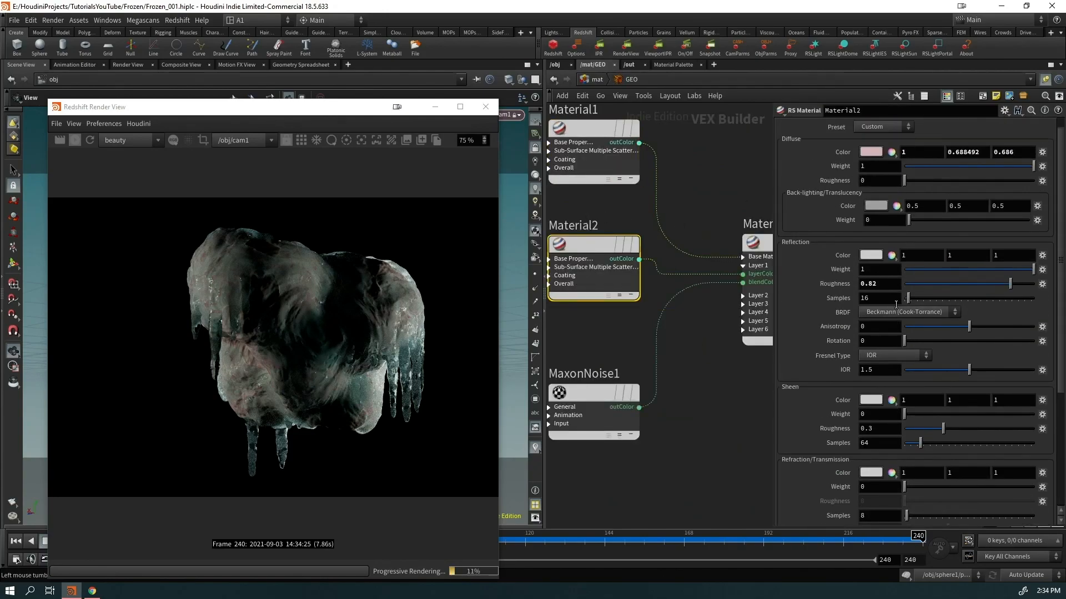
click(881, 141)
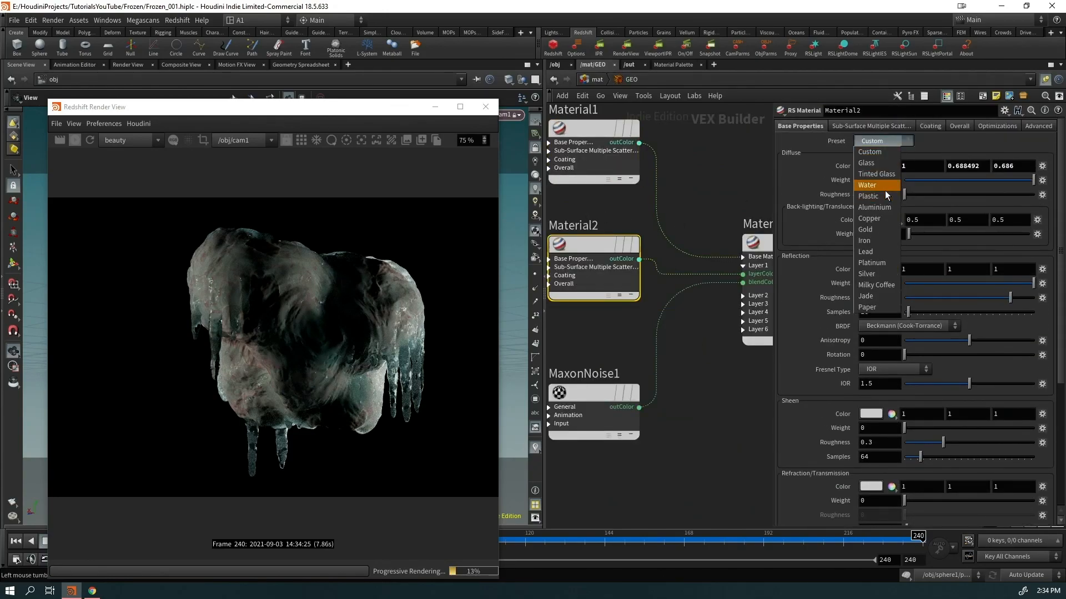
click(874, 219)
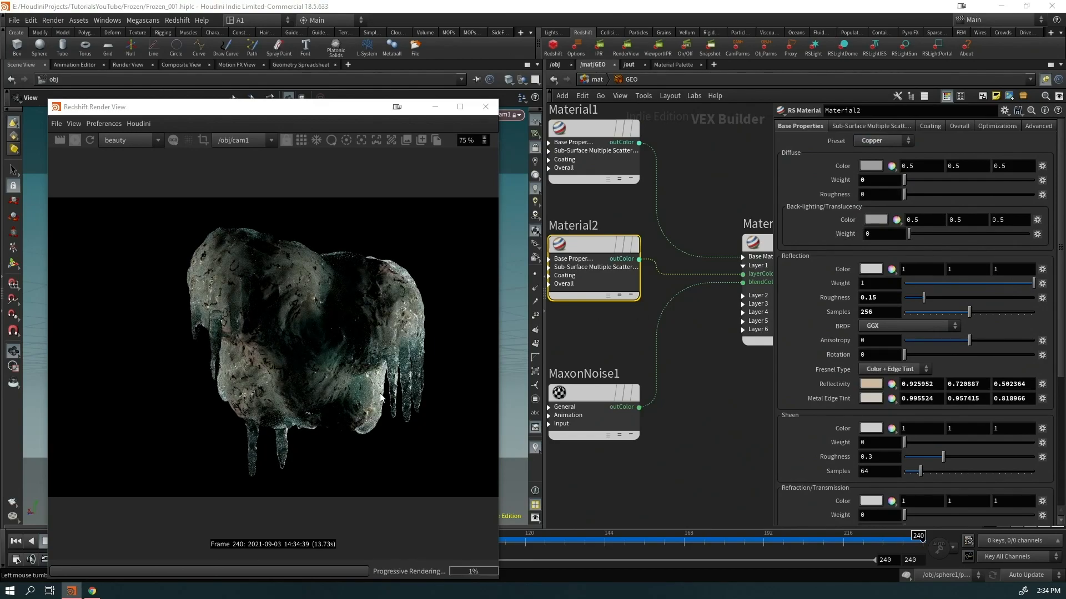
Add a new RS Material, Material3, beside redshift_material
scroll(671, 356, down, 3)
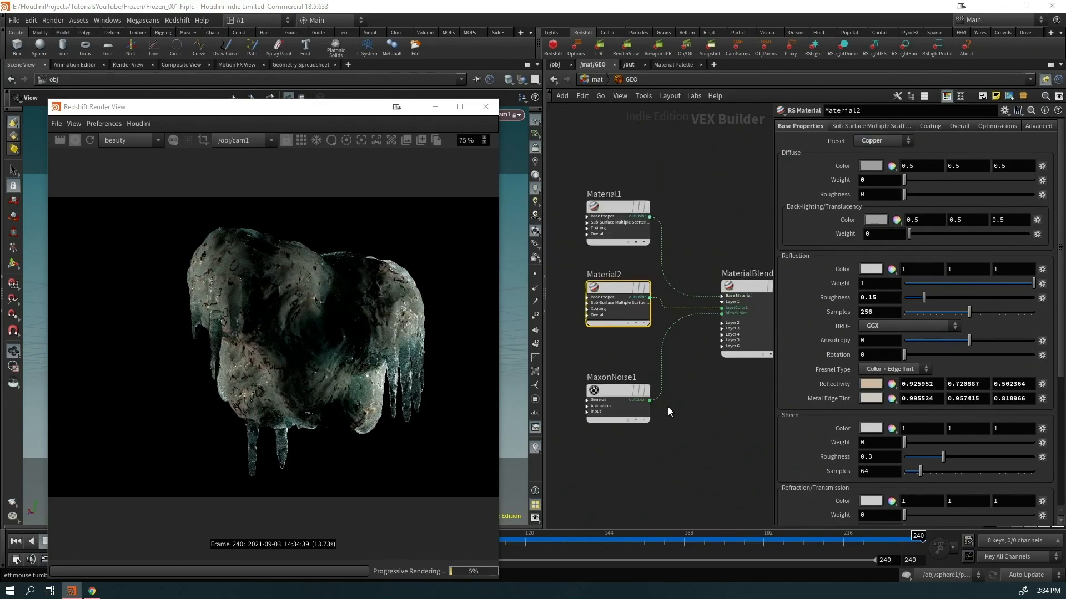
middle_drag(661, 440, 645, 368)
drag(770, 219, 753, 378)
key(Tab)
text(mater)
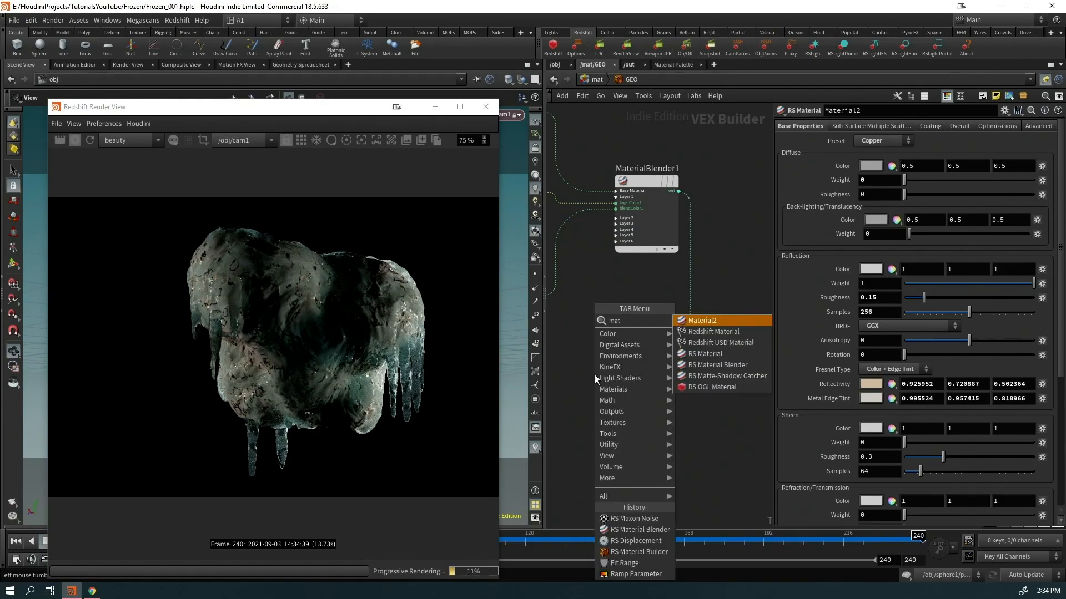
key(Down)
key(Down)
key(Down)
key(Return)
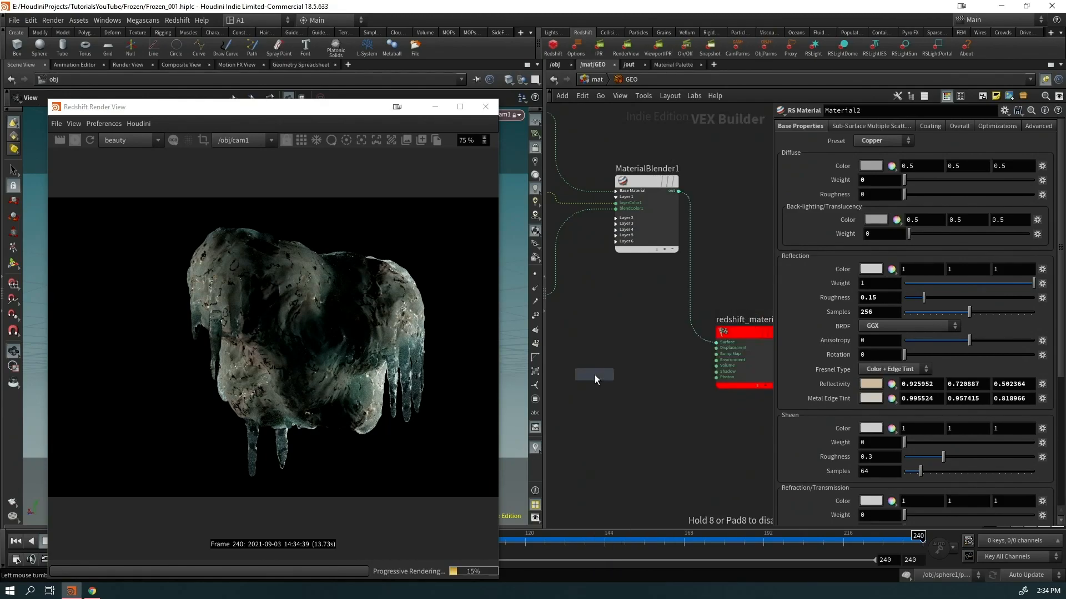
click(595, 373)
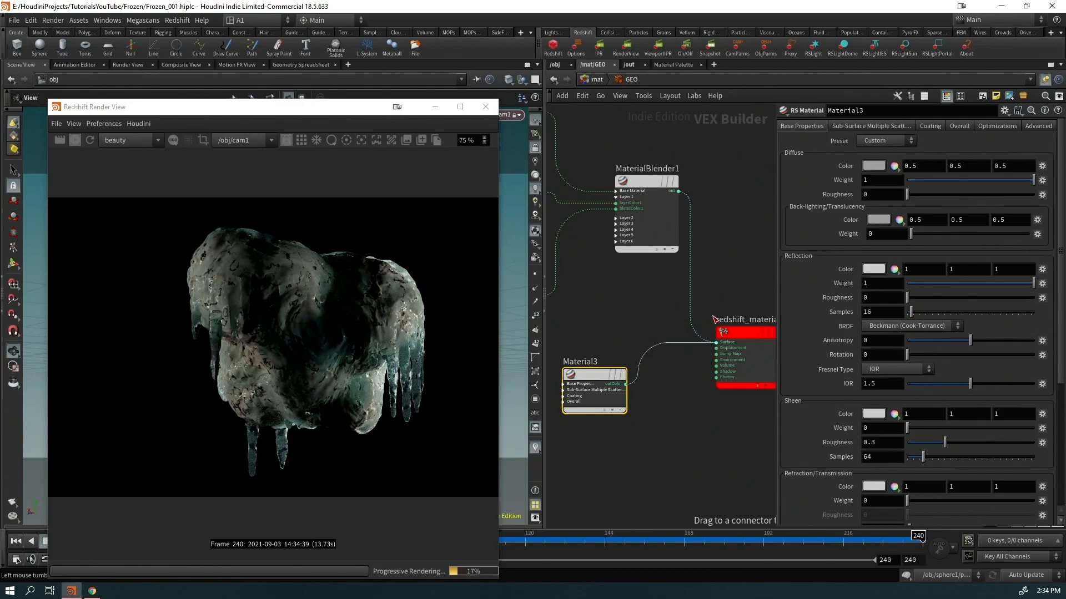
drag(609, 368, 650, 324)
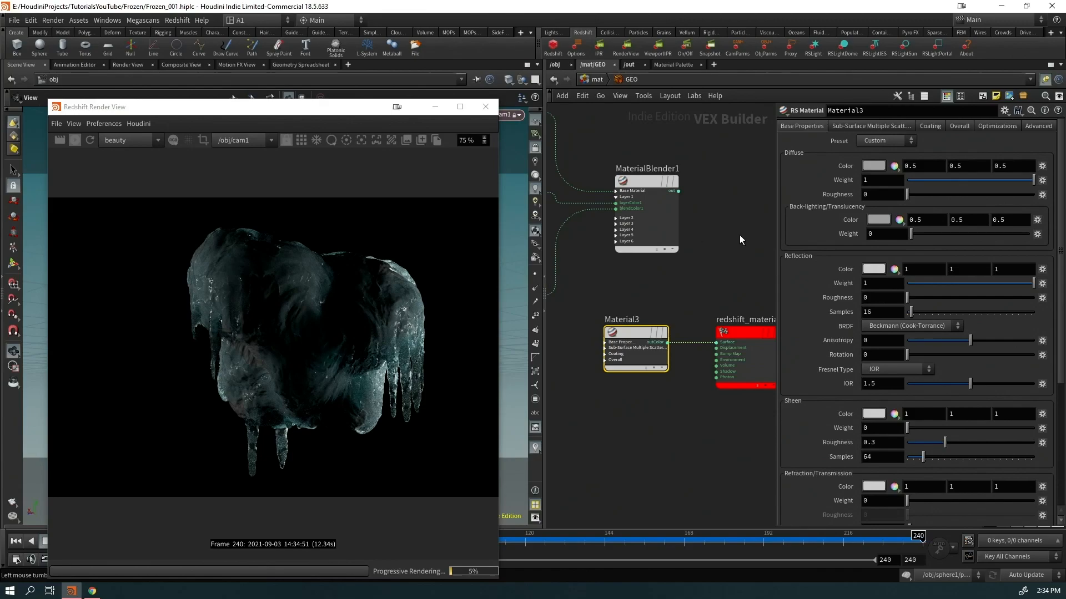
Give Material3 a pale pinkish-grey diffuse colour (0.777, 0.703, 0.703)
click(874, 166)
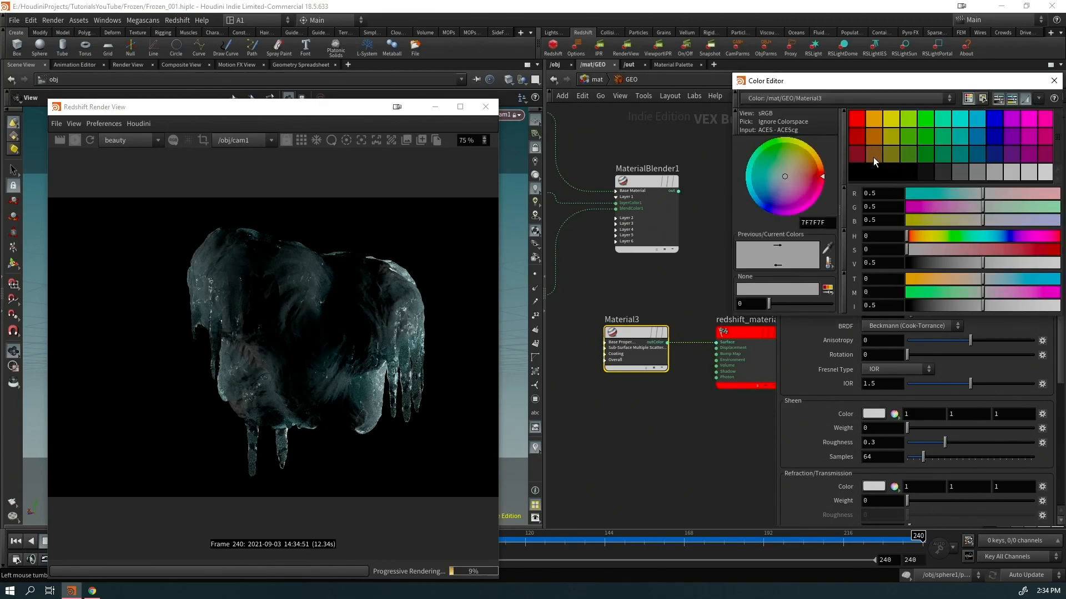
mouse_move(983, 193)
mouse_down()
mouse_move(1007, 195)
mouse_move(993, 194)
mouse_up()
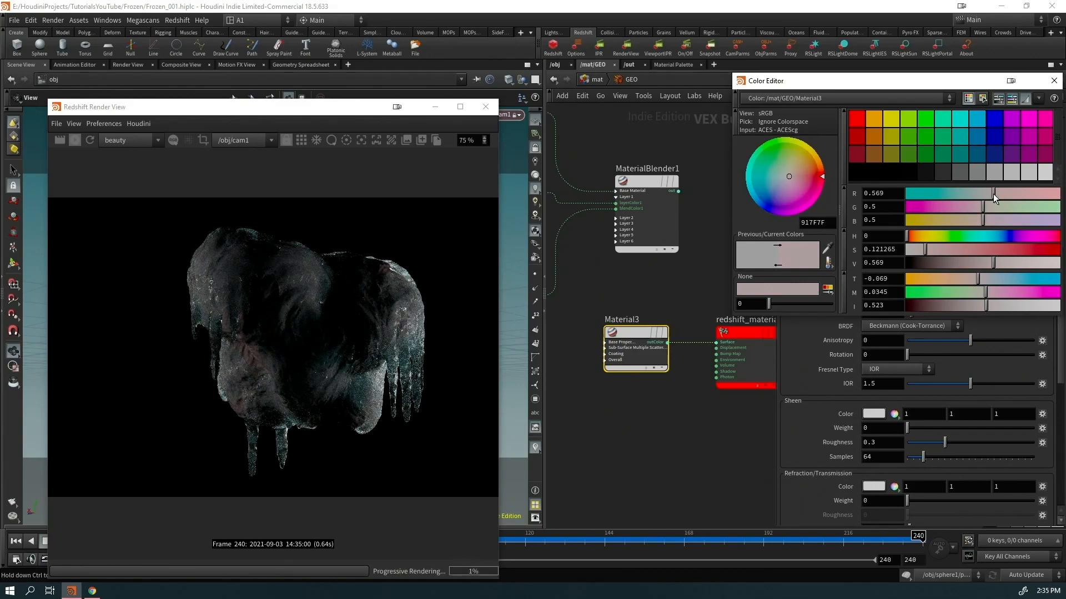
drag(957, 261, 1023, 261)
drag(947, 249, 922, 257)
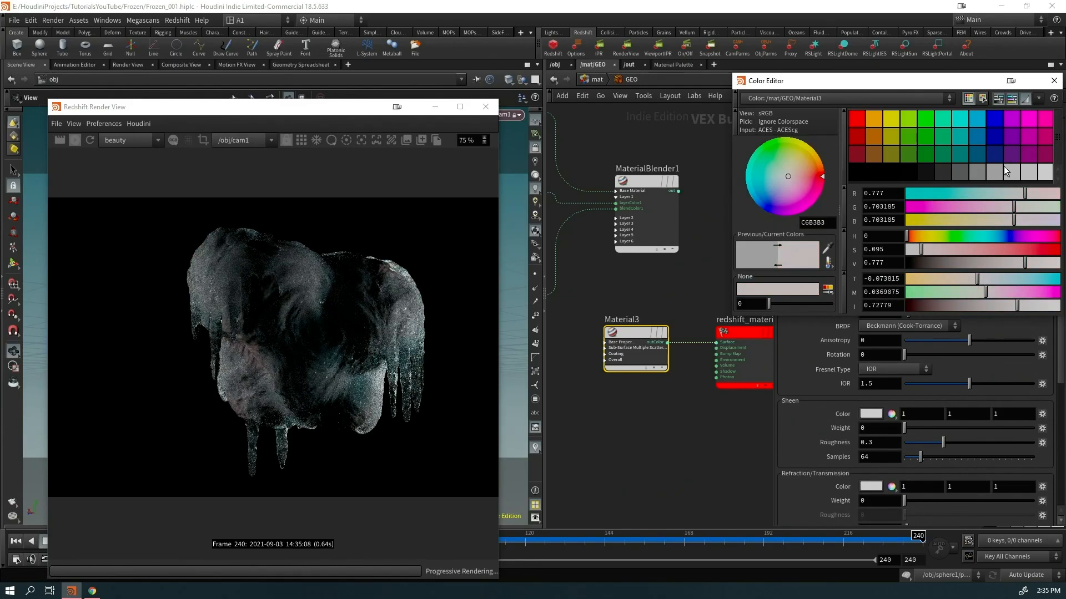
click(1054, 80)
drag(318, 112, 290, 135)
click(628, 65)
Enable volume scattering in Redshift_ROP1's advanced render settings
drag(794, 217, 721, 379)
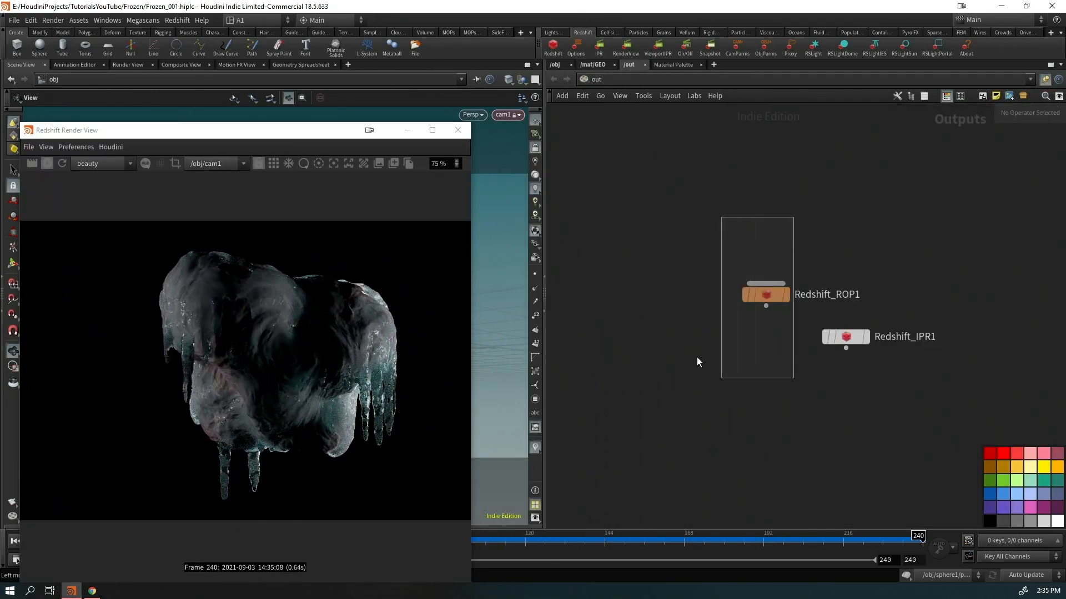
click(824, 221)
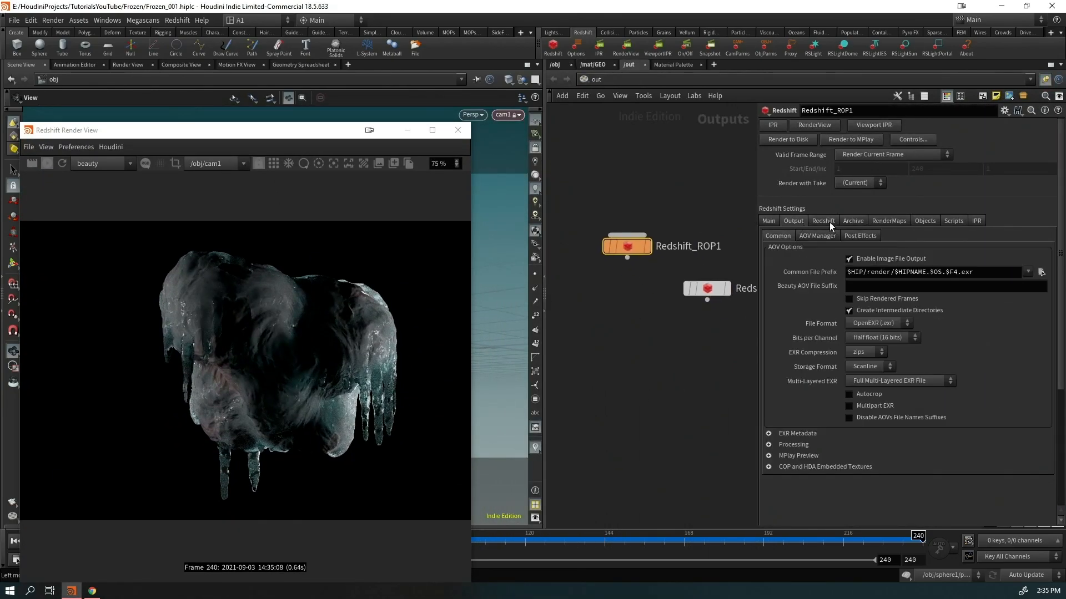
click(825, 251)
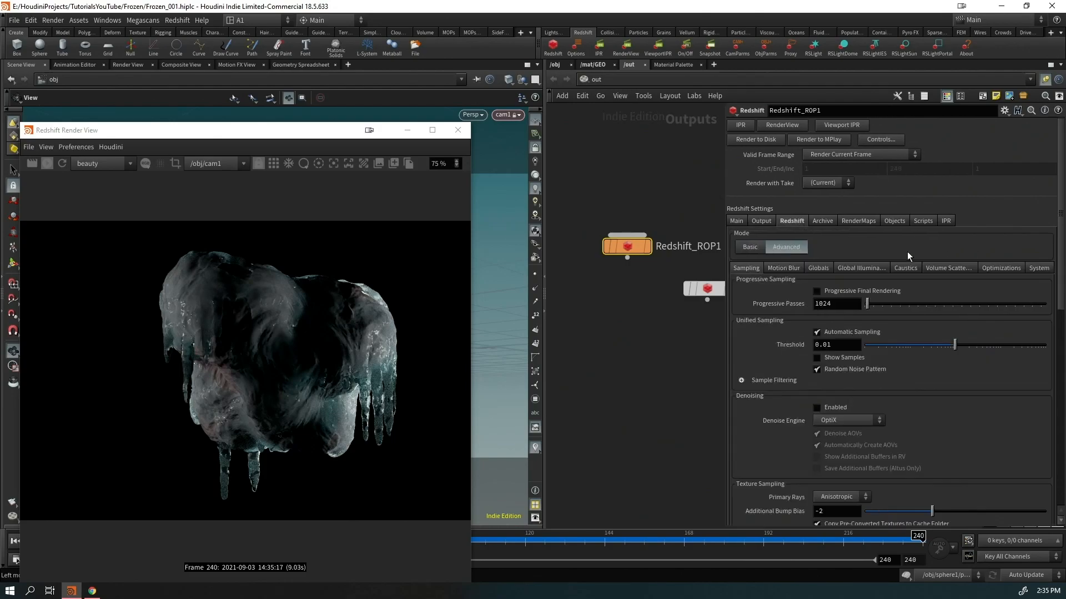
click(949, 269)
click(826, 293)
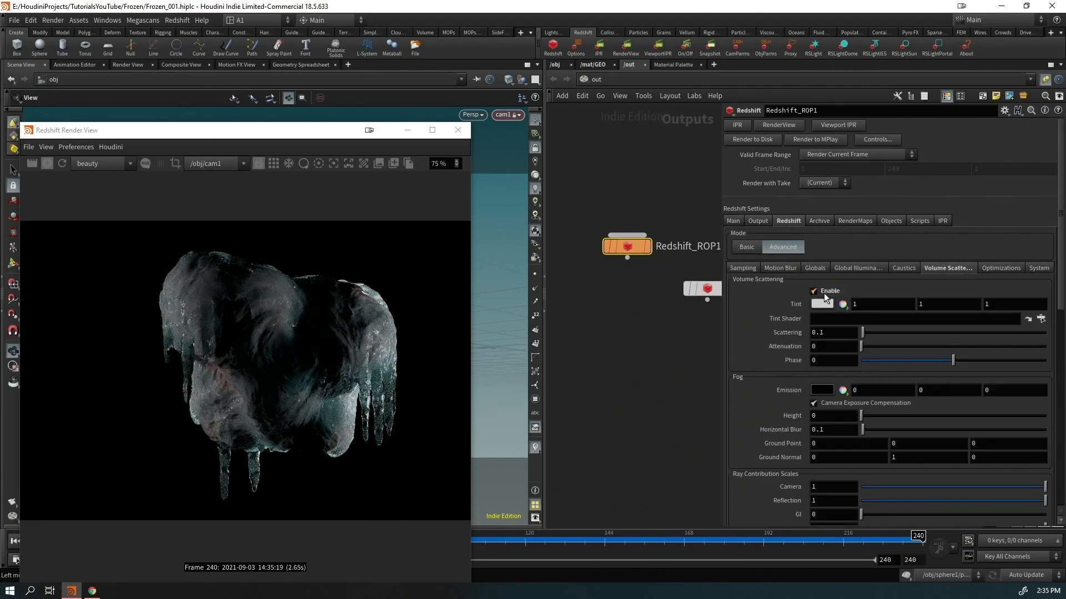
Create a new Redshift light, rslight4, below the other lights
click(555, 65)
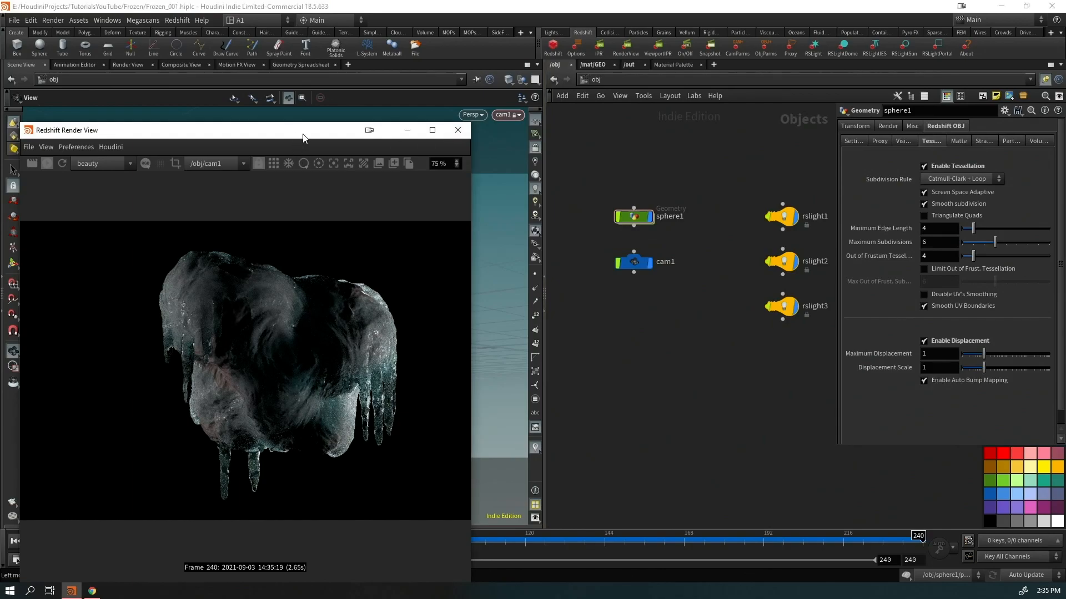
drag(291, 136, 830, 99)
click(532, 152)
drag(333, 256, 402, 293)
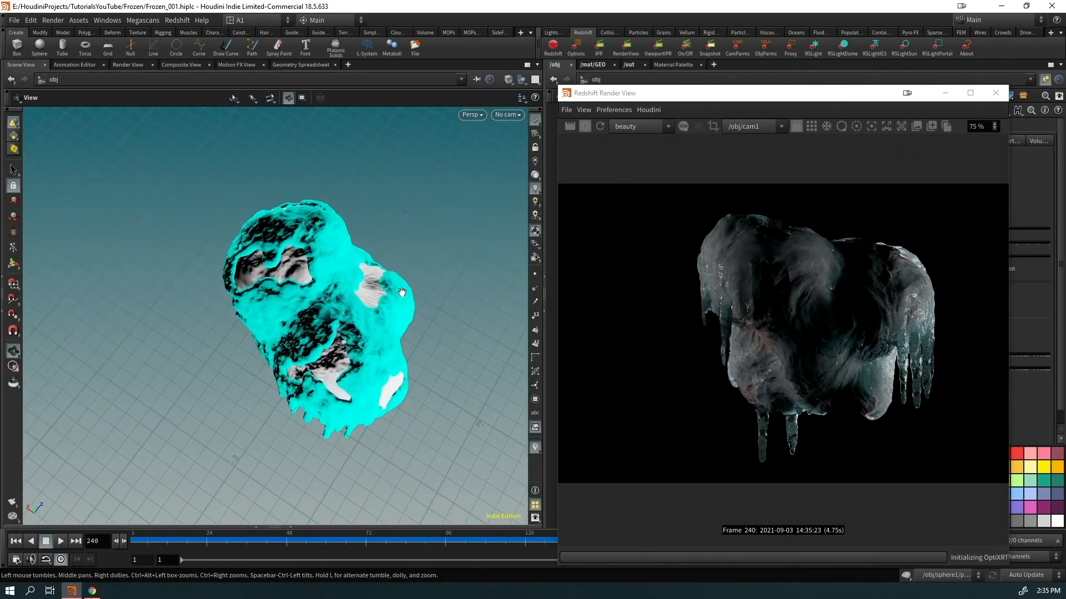
click(814, 49)
drag(744, 96, 205, 93)
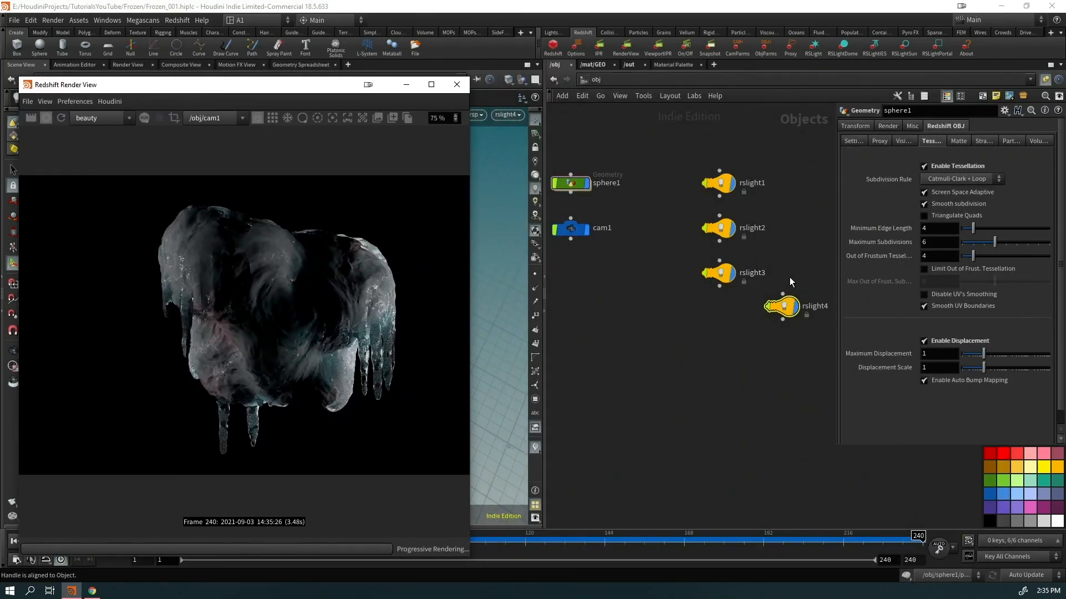
drag(788, 313, 730, 336)
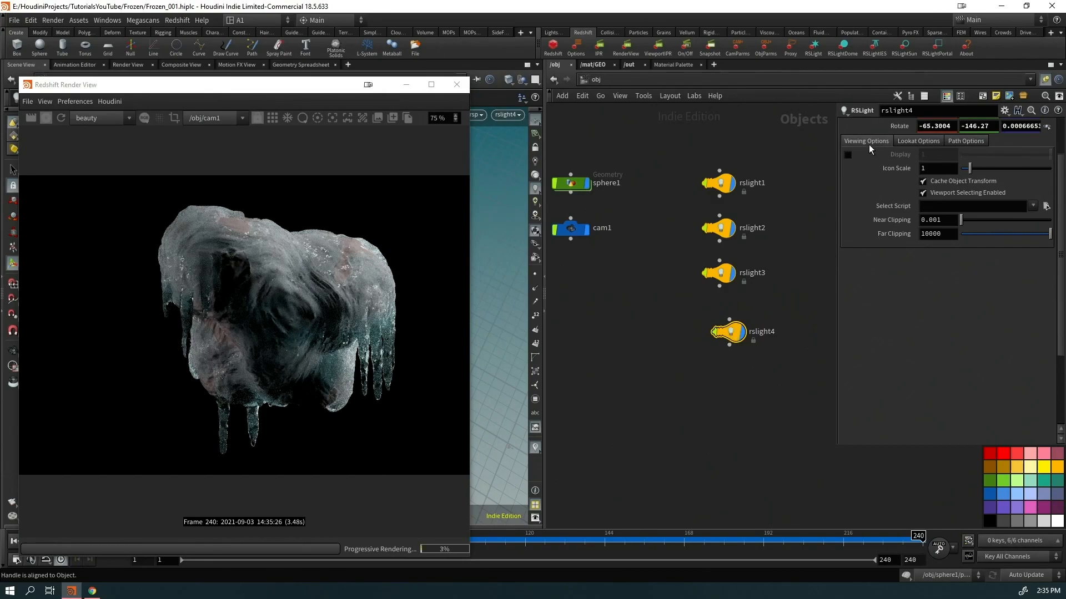
Set rslight4's volume contribution to 0.483 and spread to 0.132
scroll(867, 145, up, 3)
click(887, 126)
scroll(912, 339, down, 10)
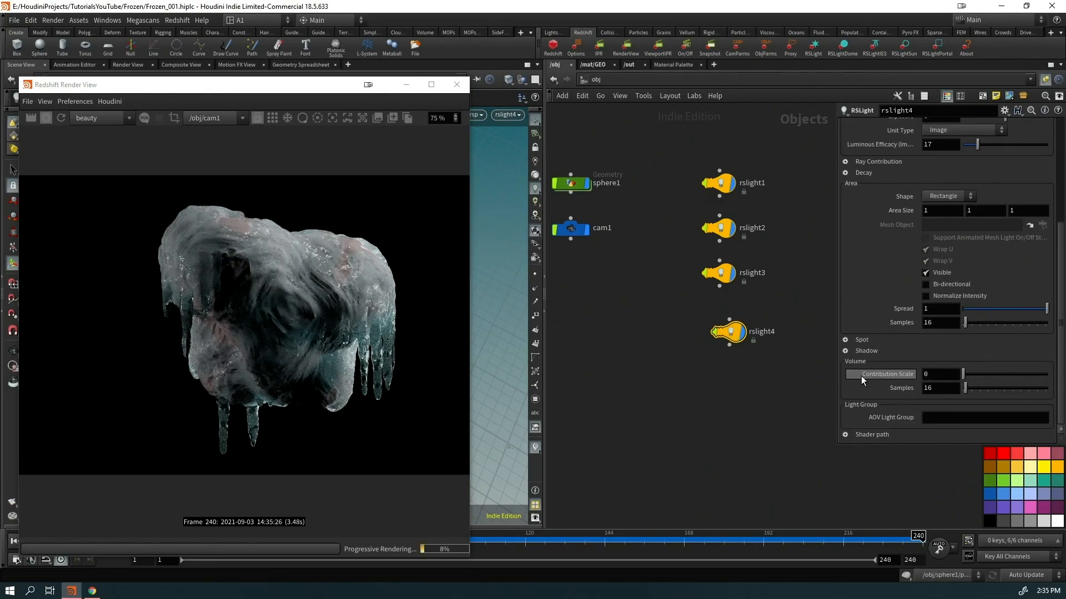
drag(977, 377, 990, 381)
drag(990, 376, 1003, 378)
click(990, 309)
click(975, 309)
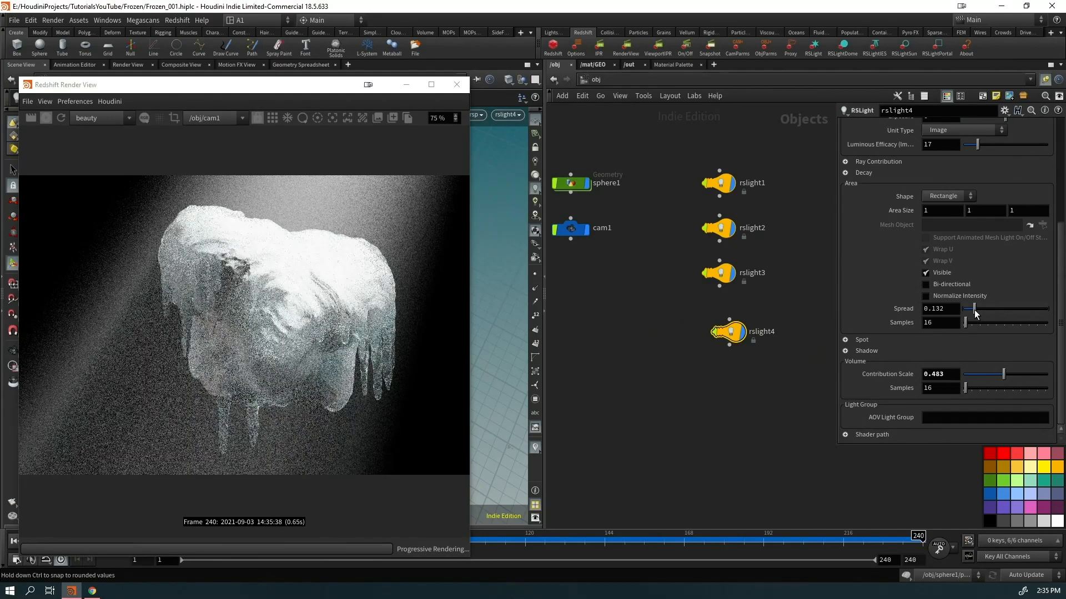
Look through rslight4 and re-aim it back from the rock
drag(322, 89, 811, 67)
drag(249, 325, 271, 327)
key(Return)
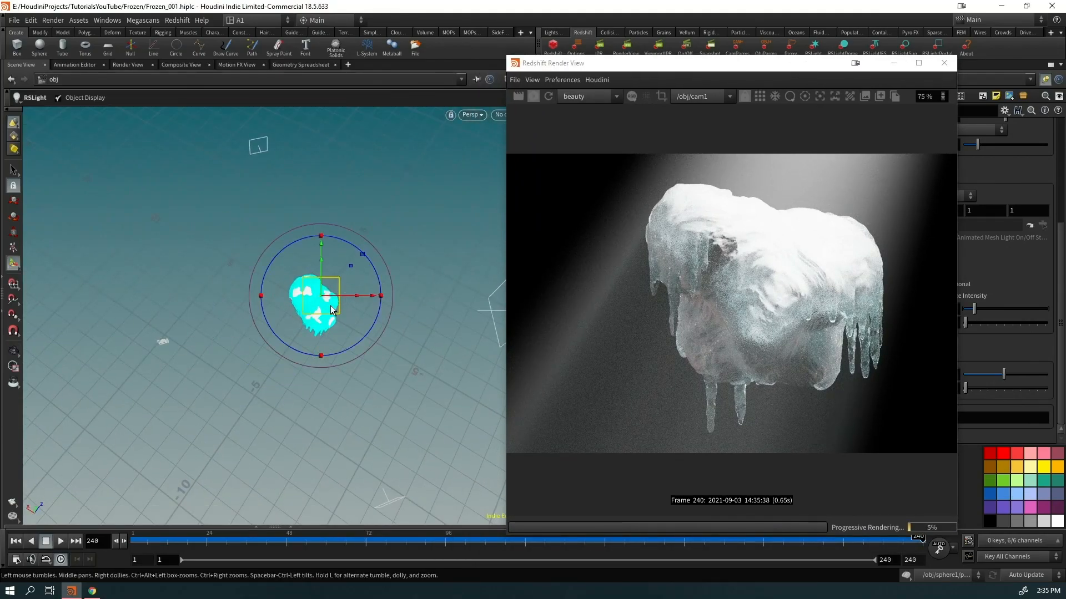
click(499, 115)
click(518, 159)
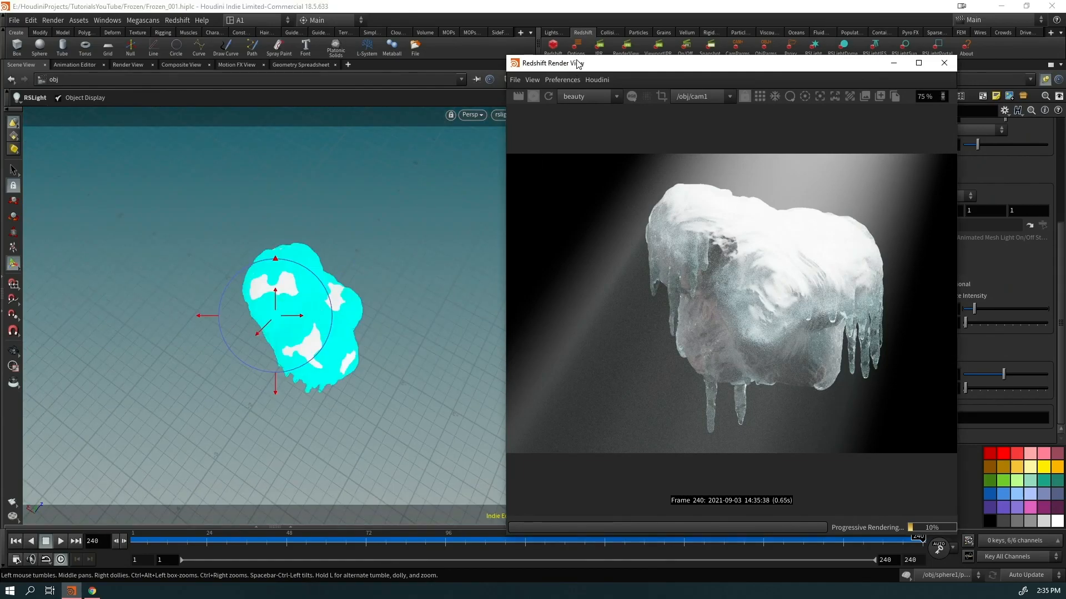
drag(581, 65, 619, 60)
alt+right_drag(383, 235, 244, 333)
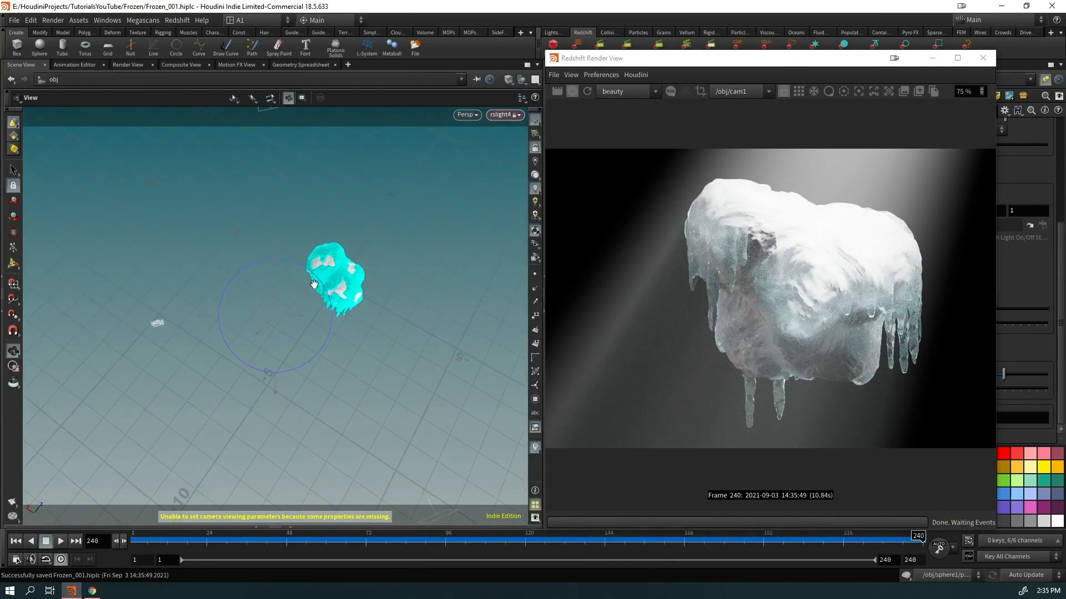
alt+middle_drag(313, 283, 268, 333)
alt+right_drag(268, 333, 207, 369)
alt+drag(249, 337, 250, 344)
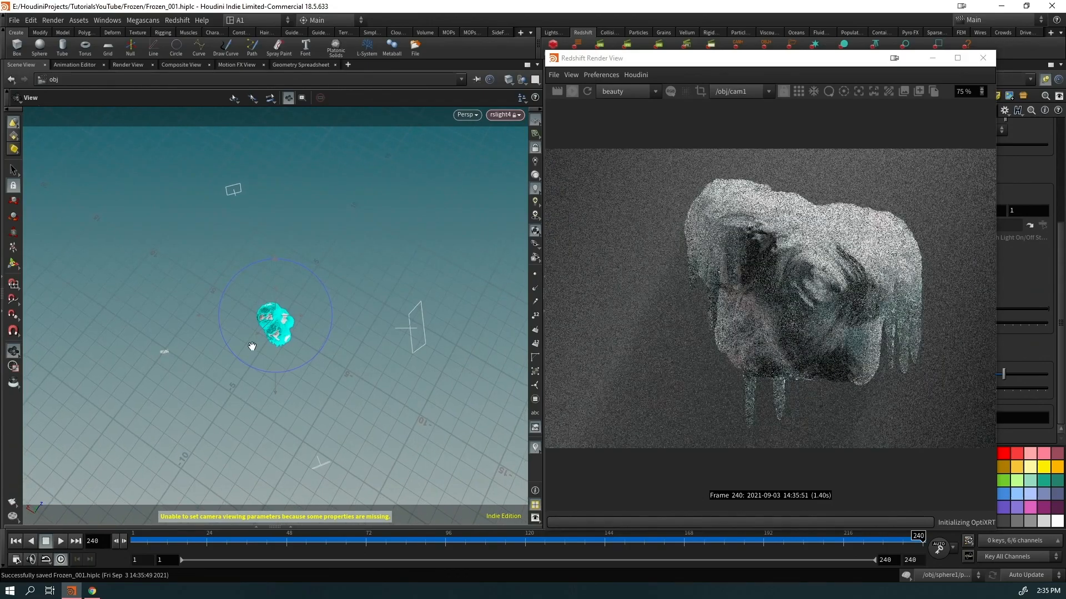
key(Return)
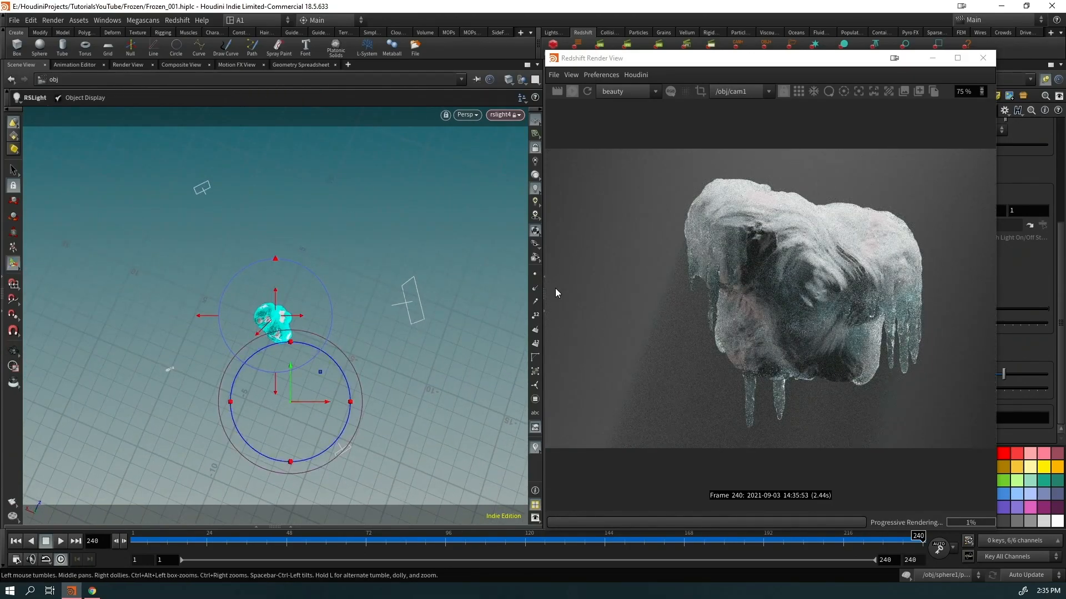
drag(744, 65, 242, 85)
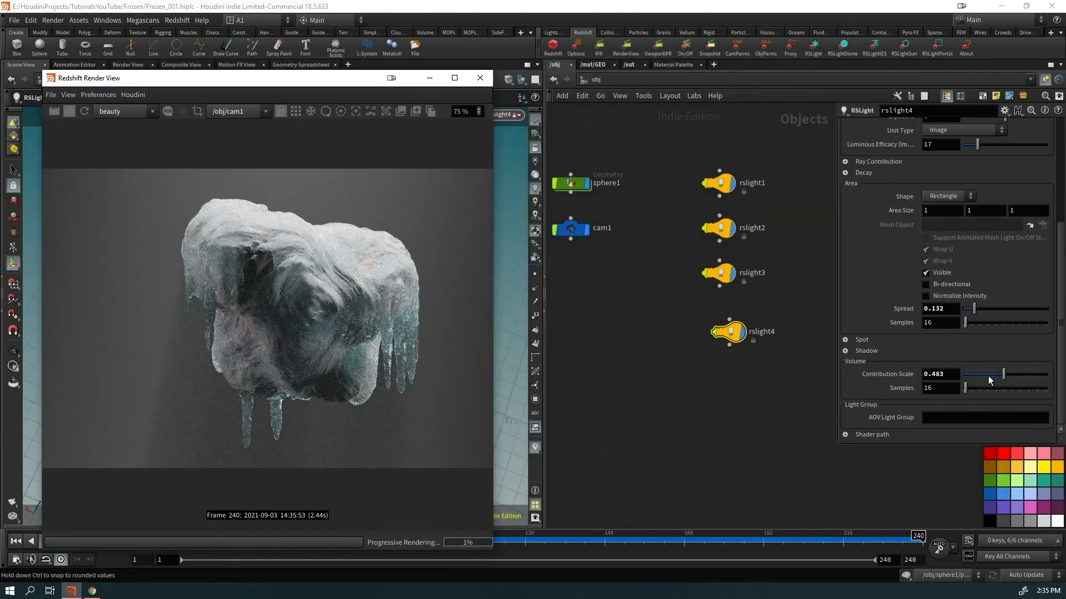
Retune rslight4 to spread 0.199 and volume contribution 0.238
drag(988, 375, 976, 375)
mouse_move(972, 309)
mouse_down()
mouse_move(961, 309)
mouse_move(982, 312)
mouse_up()
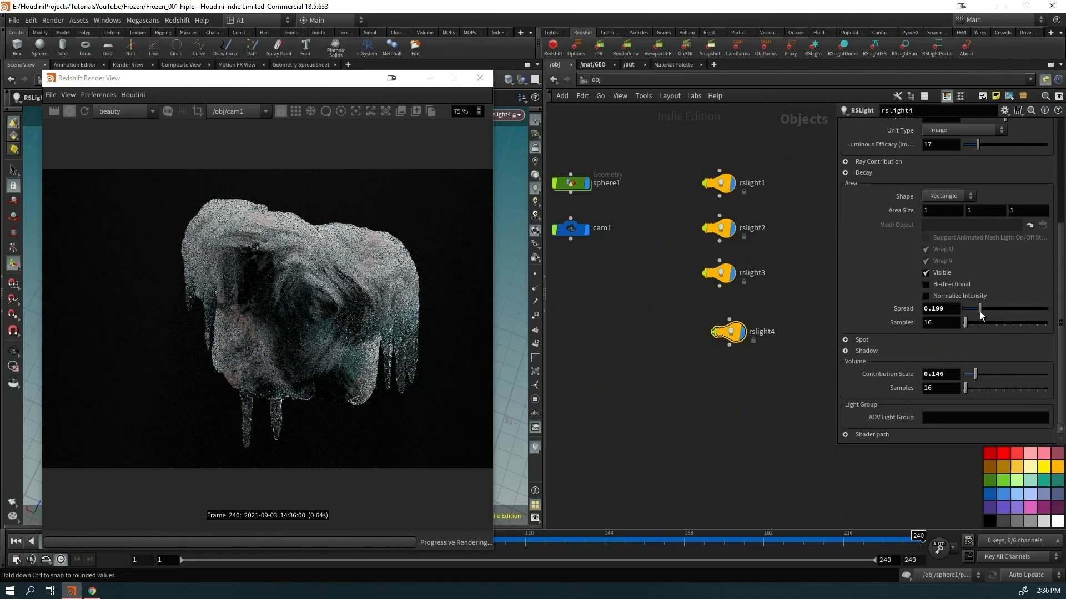
drag(320, 78, 504, 47)
scroll(482, 318, down, 2)
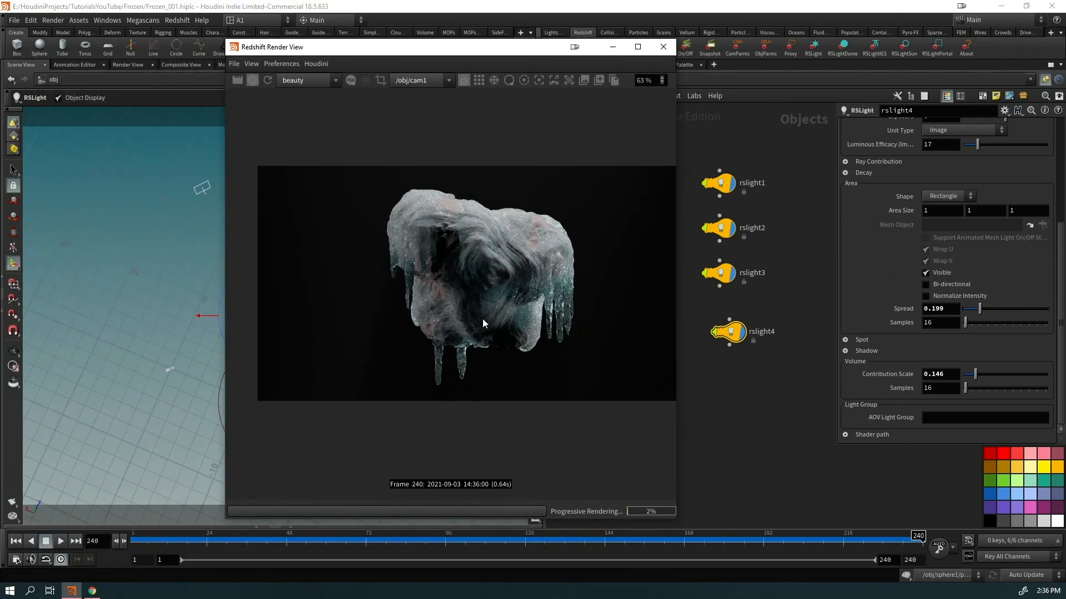
drag(975, 377, 983, 376)
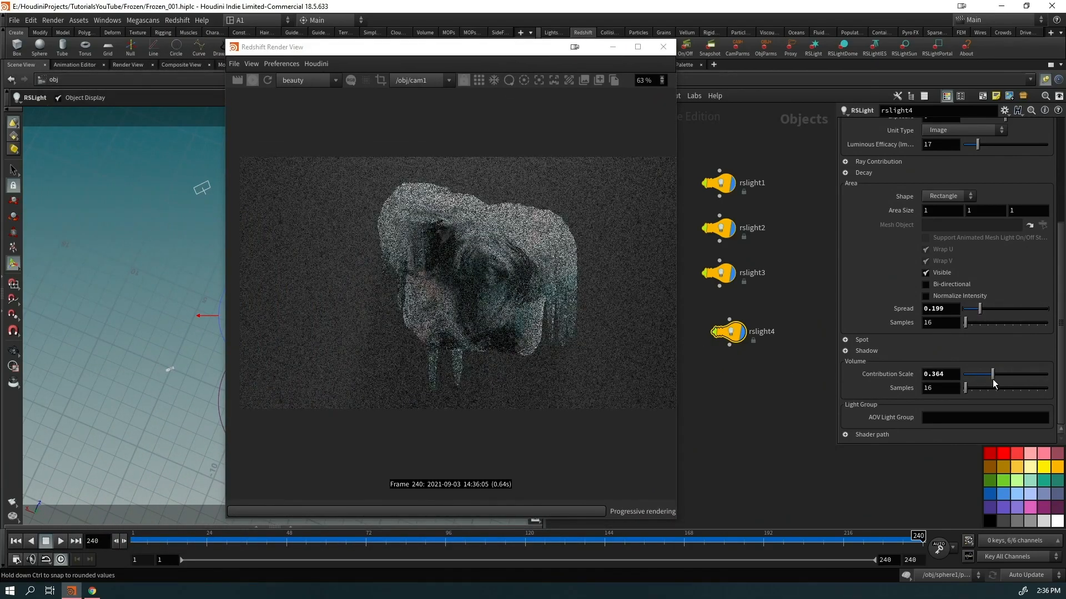
scroll(904, 242, up, 5)
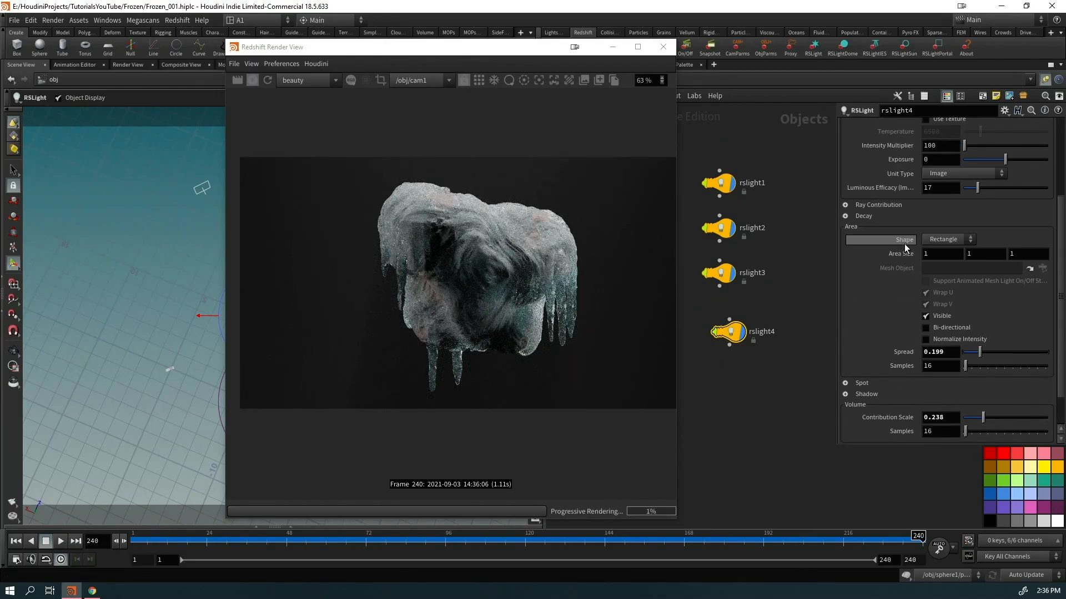
Colour rslight4 a pale cyan (0.777, 1, 1)
click(933, 193)
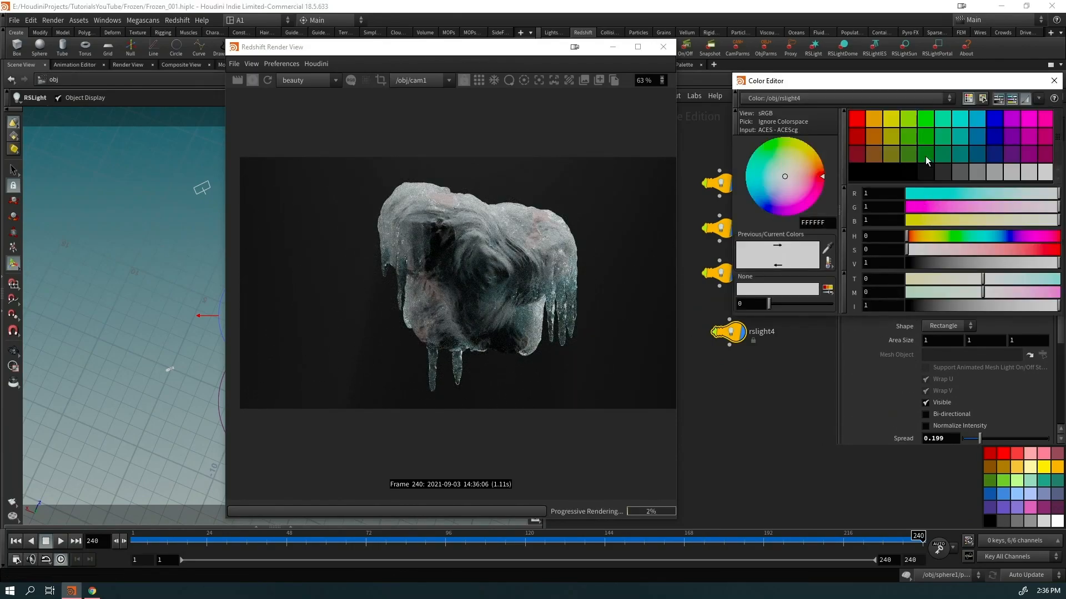
click(960, 119)
mouse_move(944, 252)
mouse_down()
mouse_move(964, 251)
mouse_move(940, 253)
mouse_up()
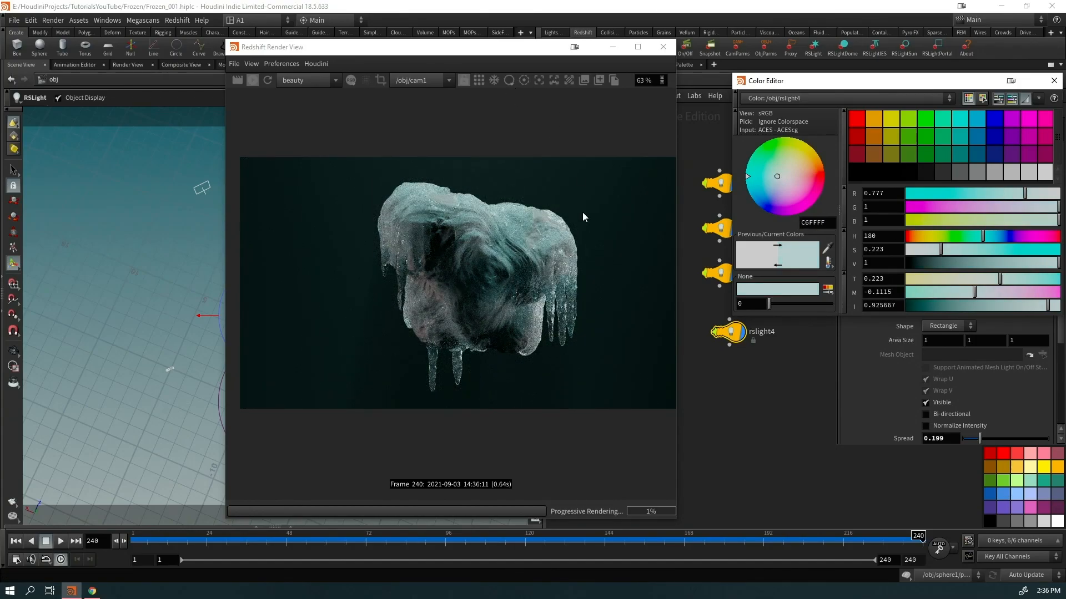
drag(511, 54, 352, 72)
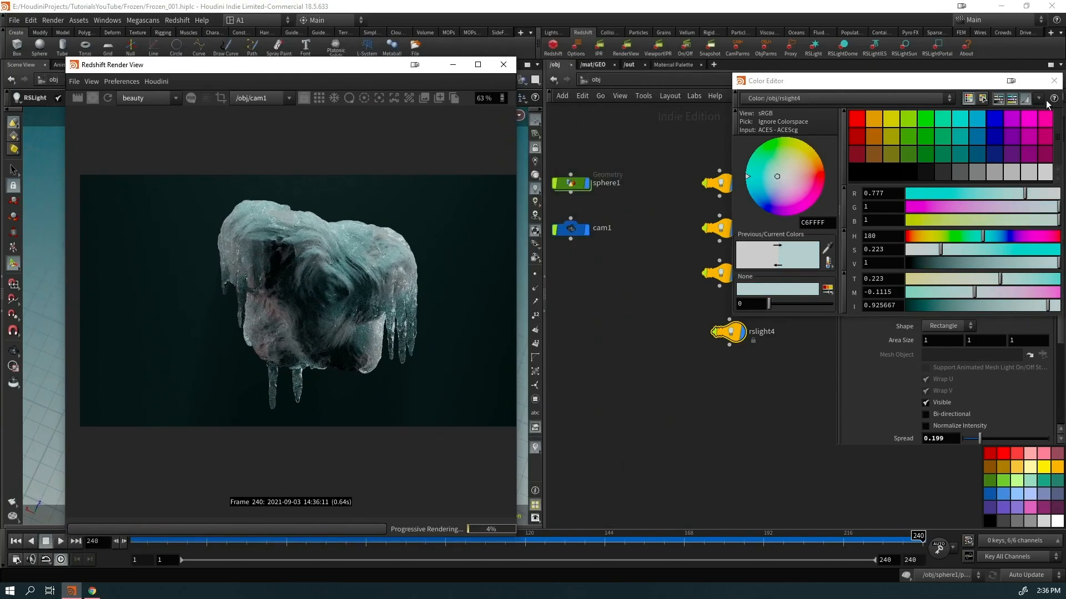
click(1053, 80)
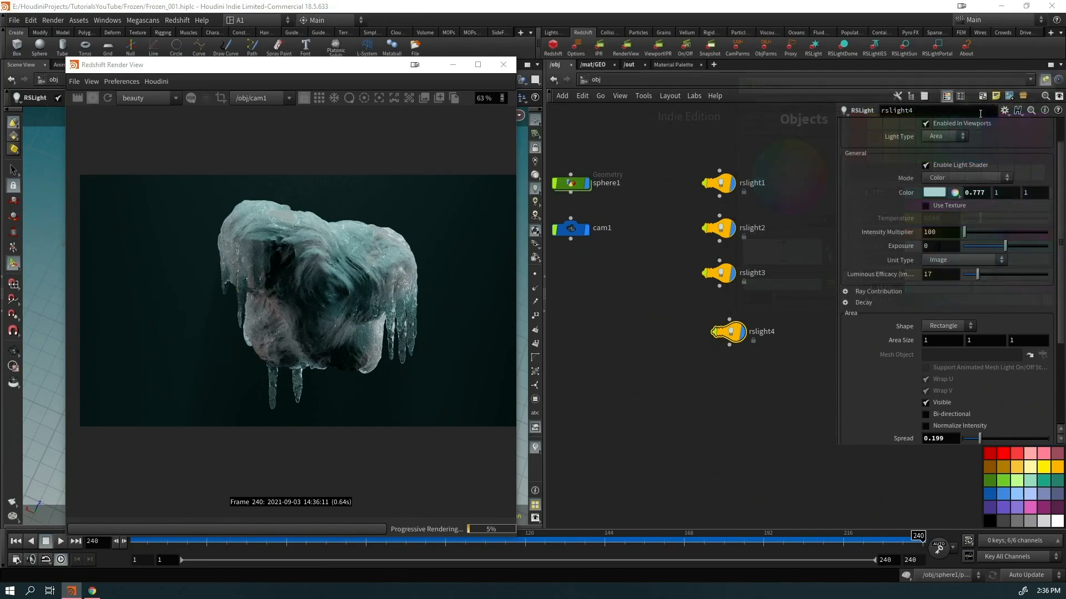
Add an RS Curvature node in /mat/GEO and preview it as the material's surface
click(592, 64)
key(Tab)
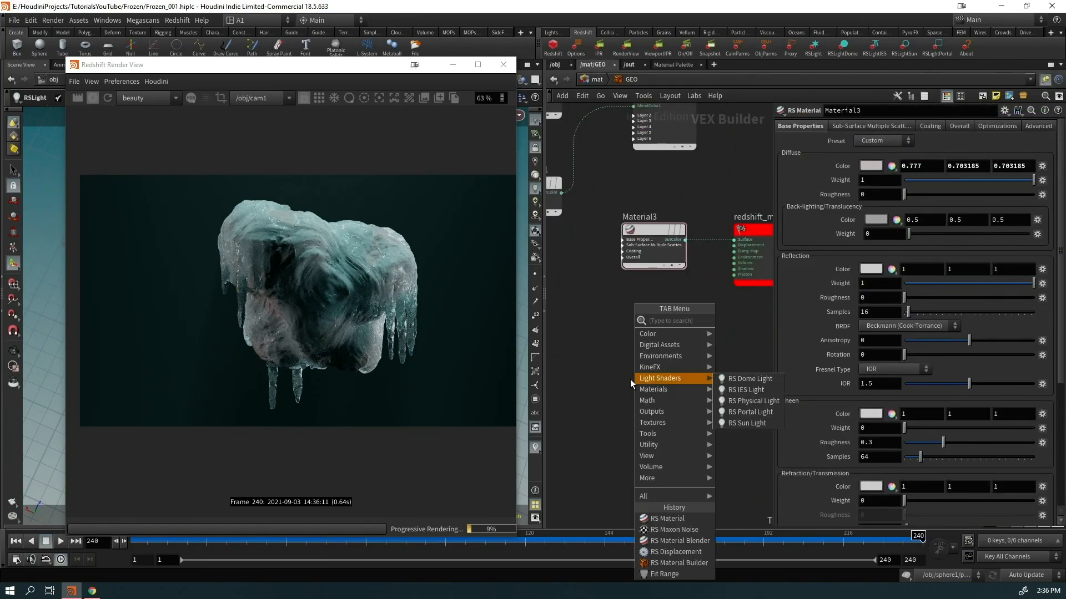
text(curva)
key(Return)
click(631, 379)
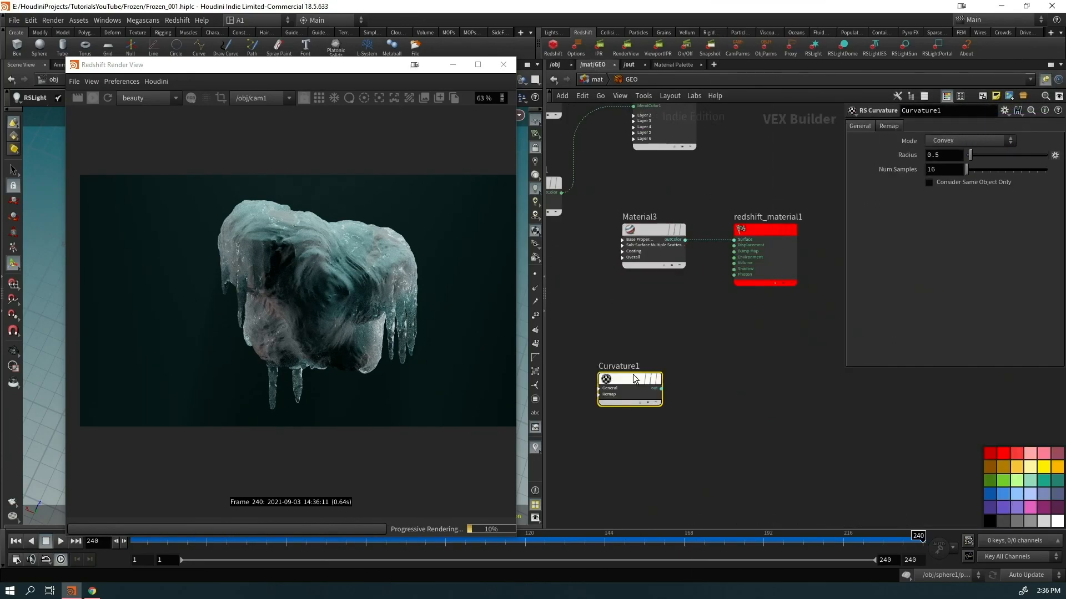
drag(736, 244, 661, 329)
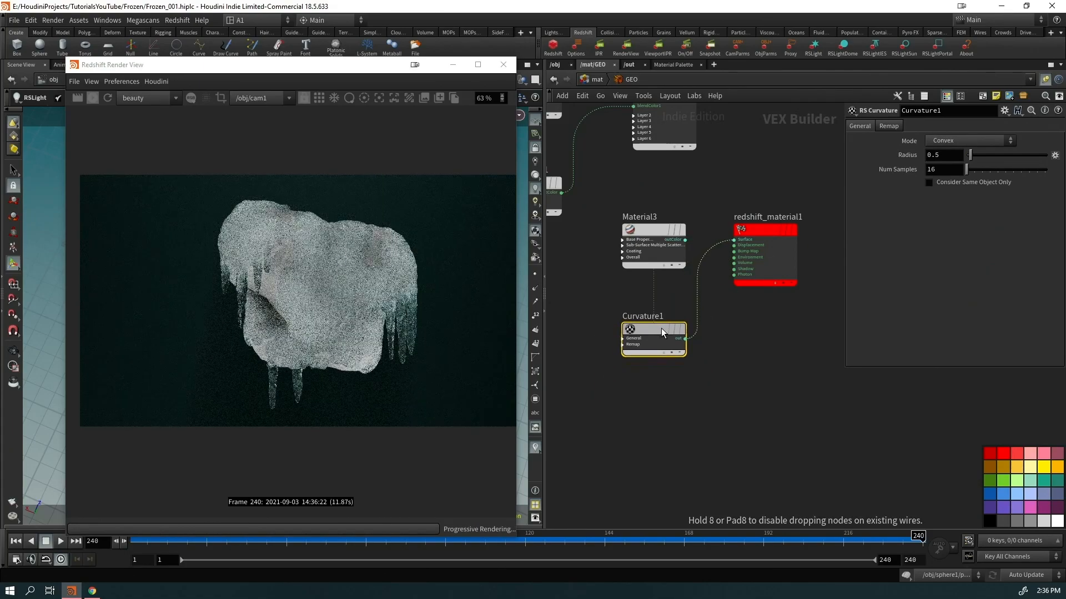
Keep Curvature1 in Convex mode and set its radius to 0.02
click(961, 143)
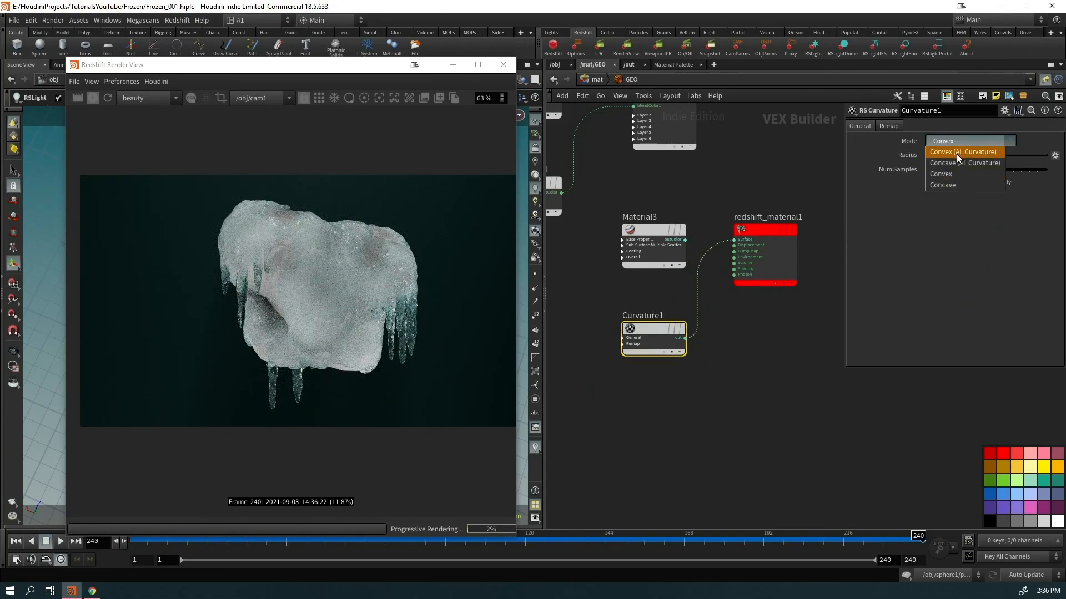
click(945, 173)
drag(939, 156, 910, 160)
text(0.012)
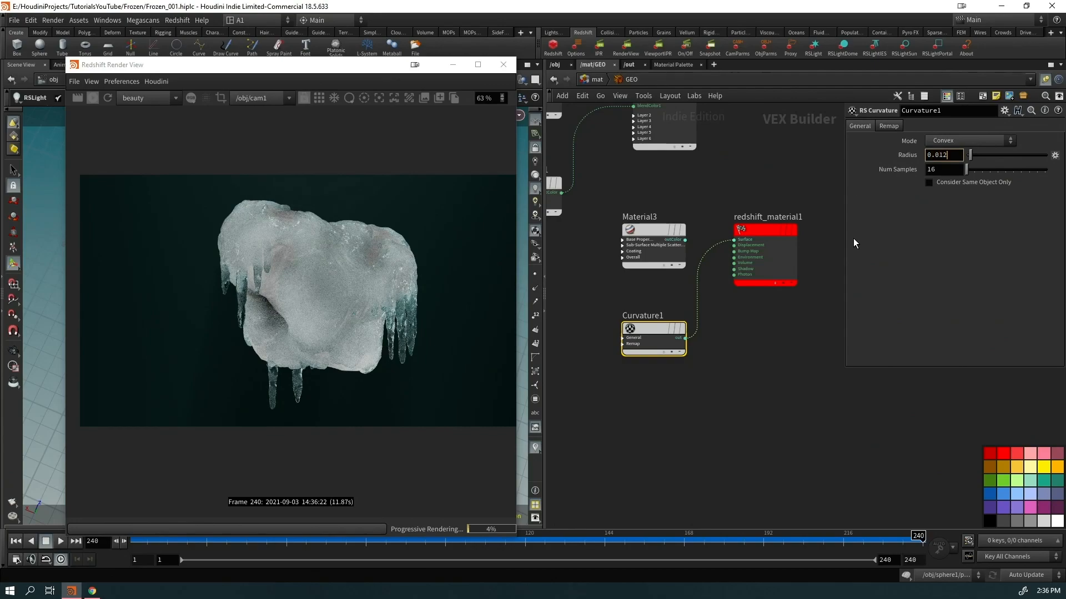
key(Return)
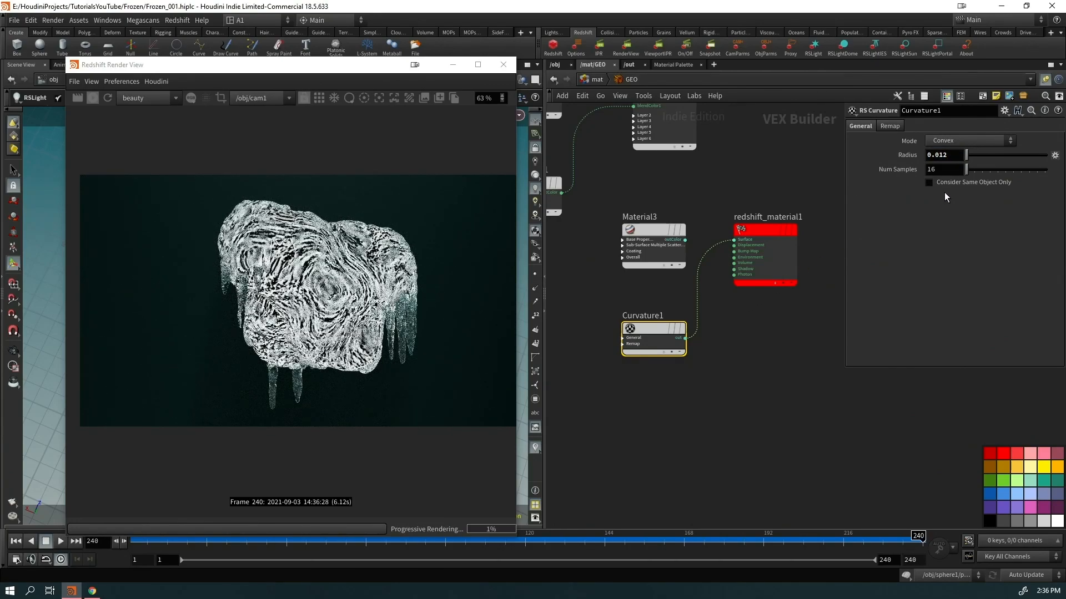
text(2)
key(Return)
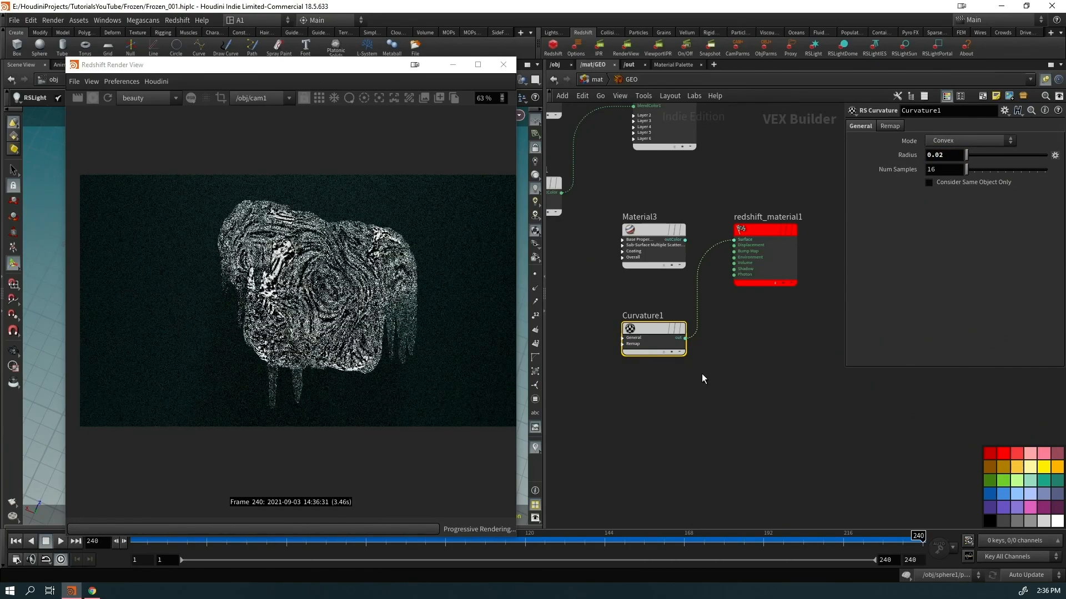
Wire Curvature1 into MaterialBlender1's blend input, and MaterialBlender1 into redshift_material1's surface
click(643, 451)
middle_drag(642, 451, 680, 591)
scroll(707, 473, up, 1)
scroll(675, 459, down, 2)
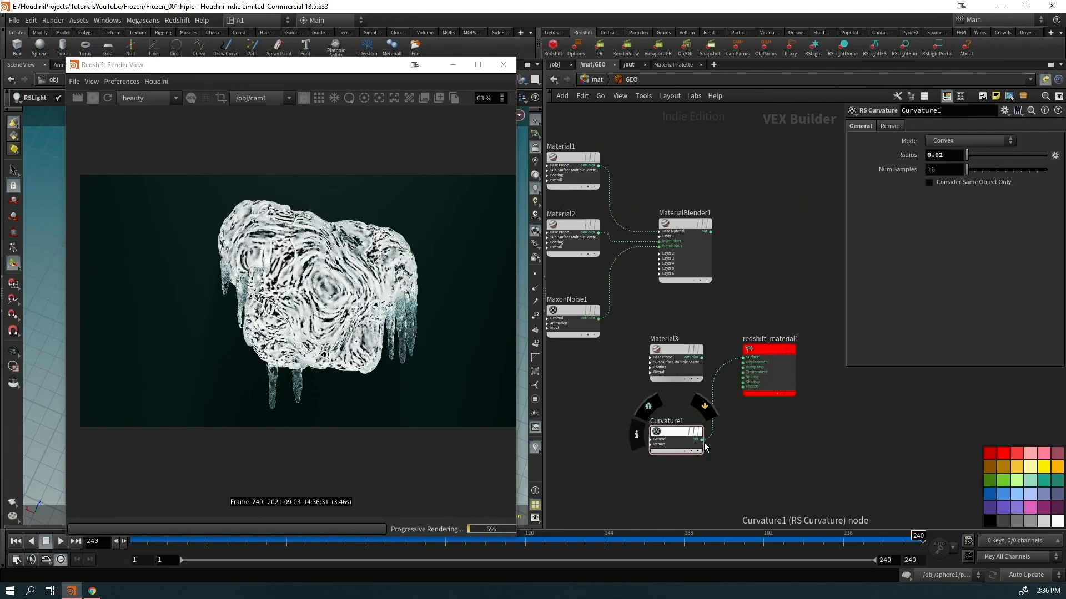
drag(702, 439, 574, 381)
drag(770, 387, 793, 308)
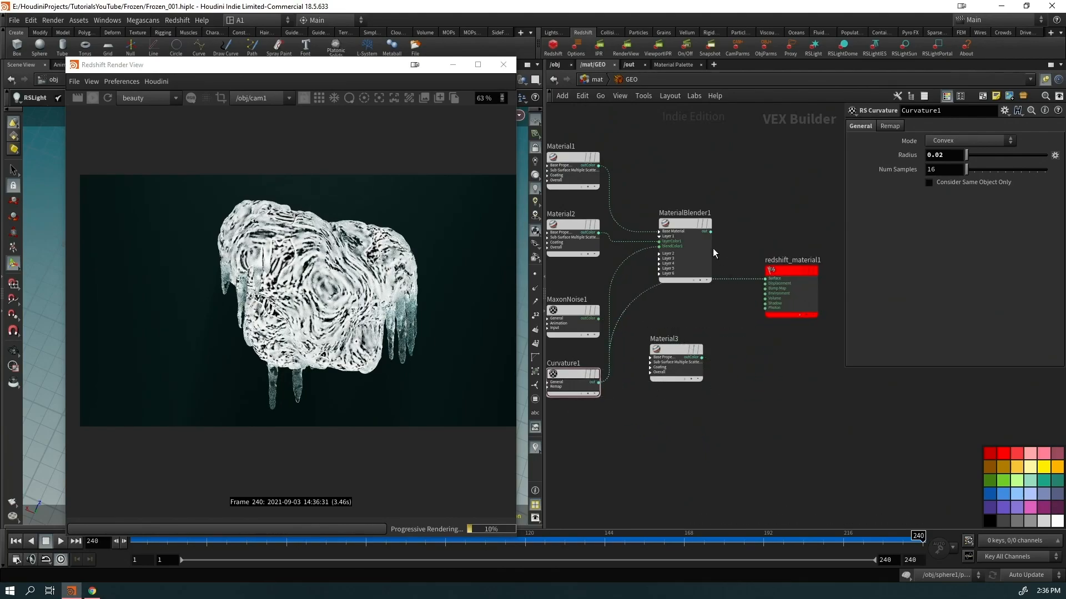
drag(711, 232, 778, 248)
Set Material1's reflection roughness to 0.841
middle_drag(778, 252, 830, 307)
click(605, 230)
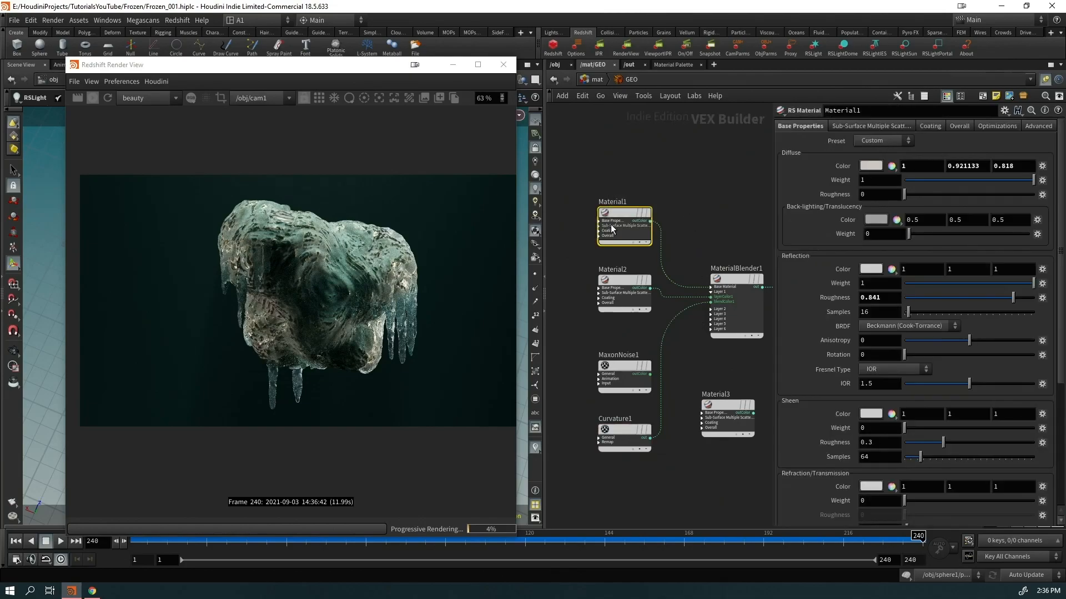
drag(1018, 295, 1016, 295)
Tint Material2's copper reflectivity colour orange (1, 0.5072, 0.296)
click(619, 289)
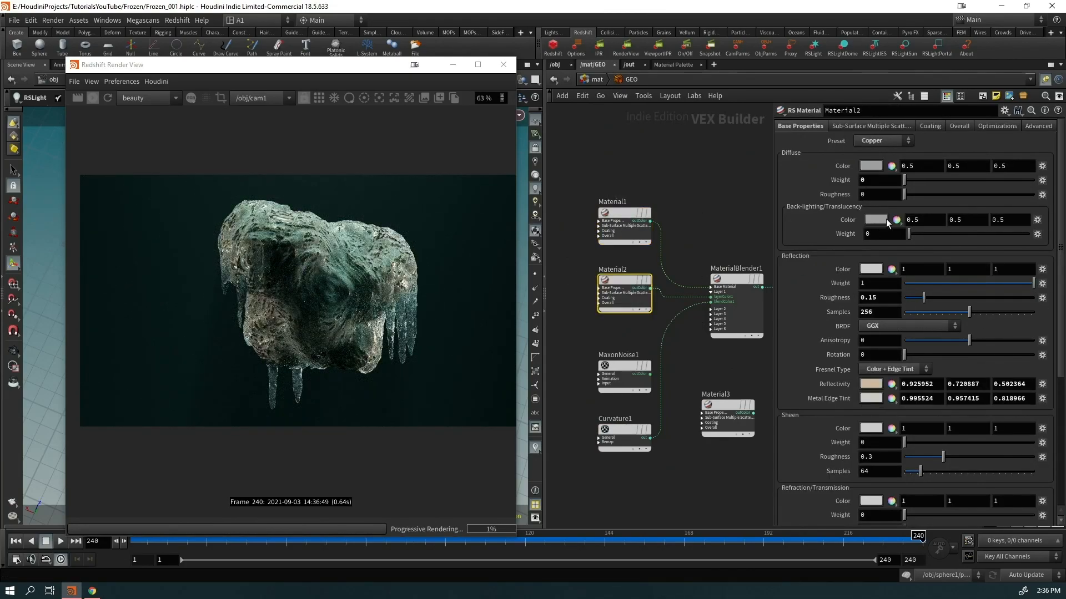
click(870, 384)
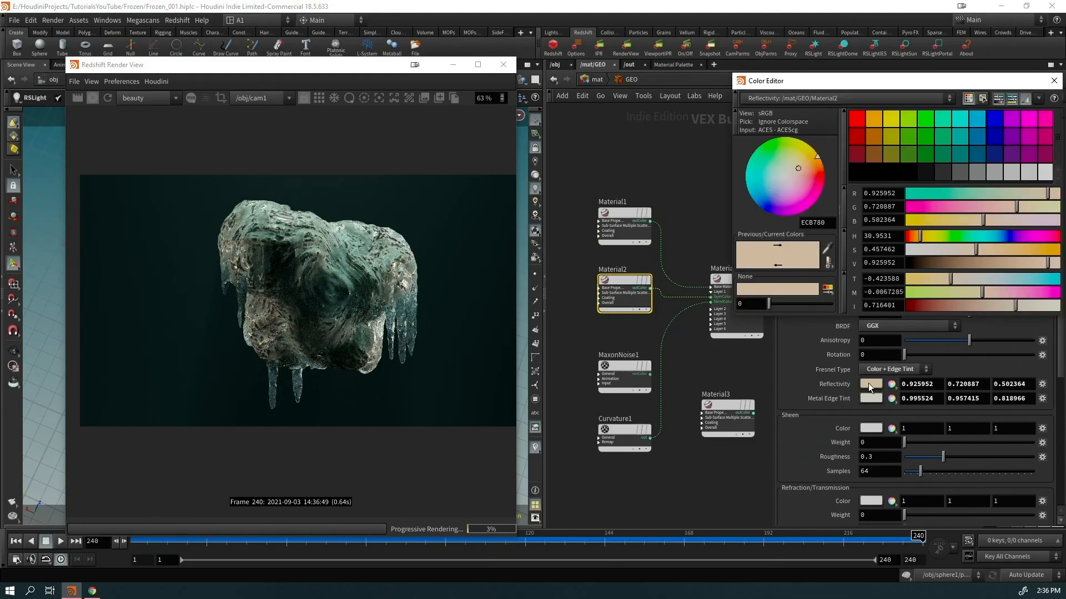
drag(919, 237, 913, 238)
drag(1047, 263, 1062, 259)
drag(979, 249, 1013, 258)
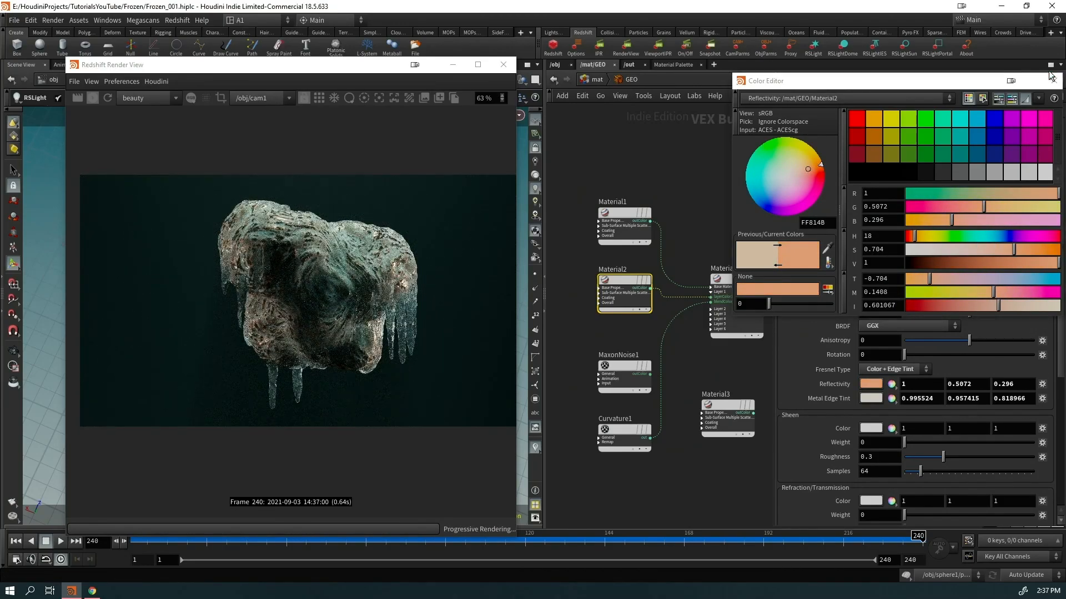
click(1053, 80)
scroll(394, 285, up, 2)
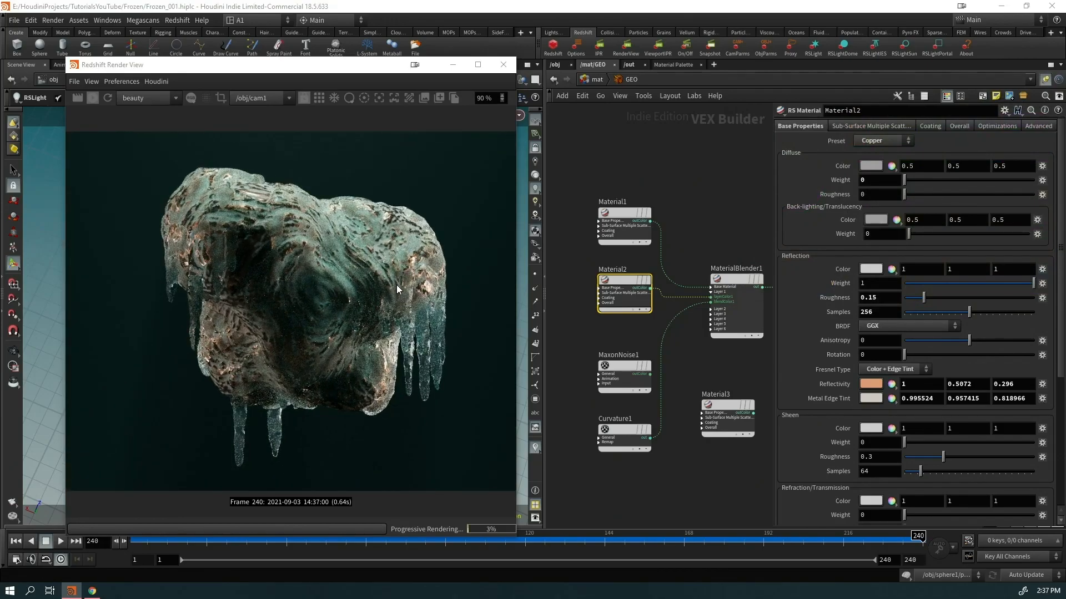
scroll(331, 234, up, 5)
scroll(305, 232, down, 5)
middle_drag(752, 421, 688, 322)
drag(689, 325, 683, 458)
Add an RS Bump Map node on a new wire from Curvature1's output
click(585, 339)
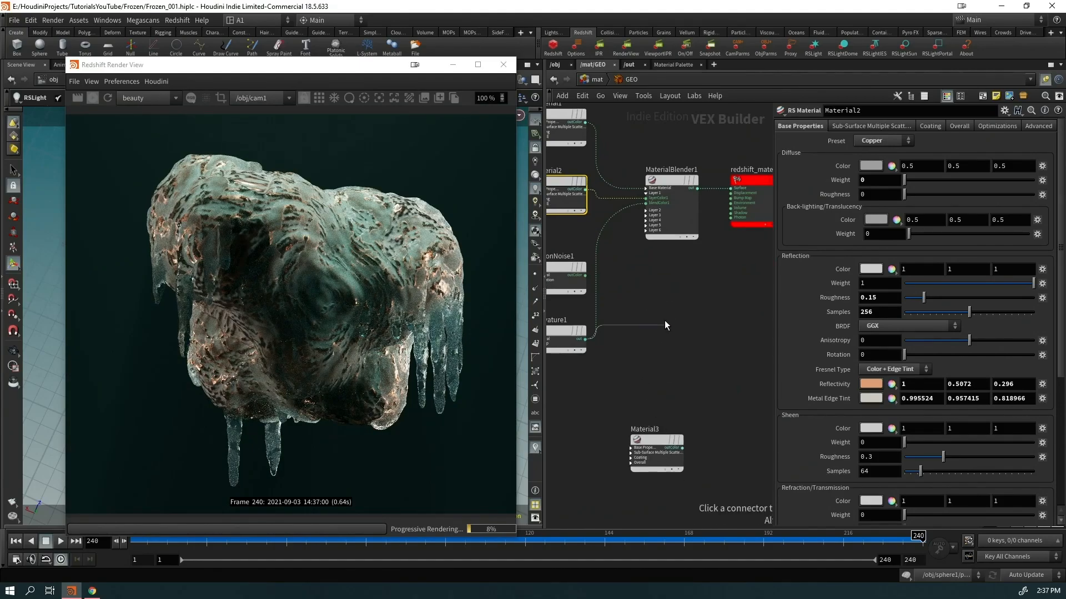
key(Tab)
text(bu)
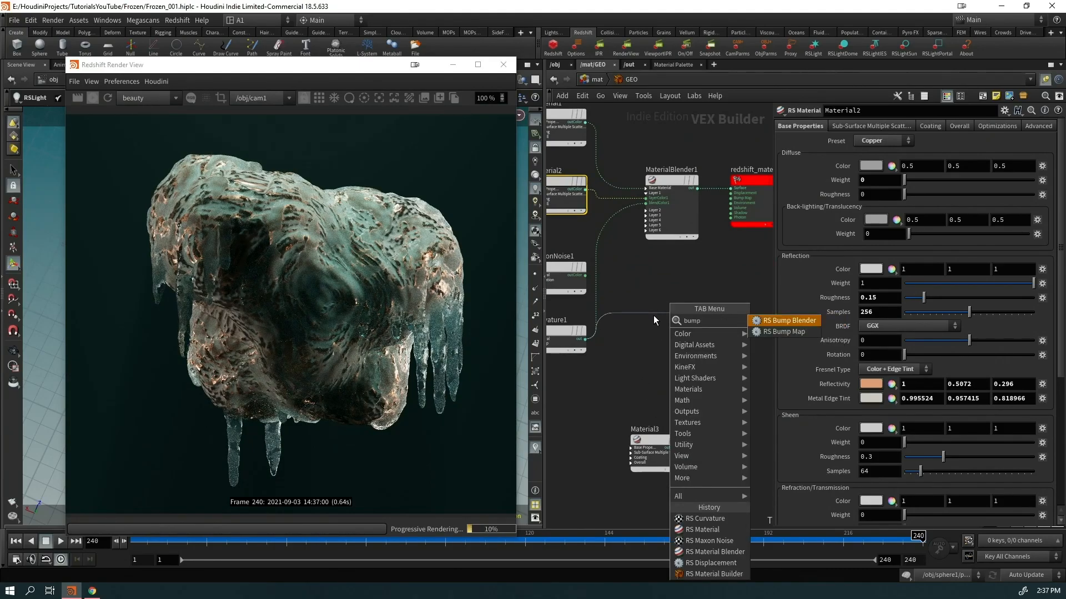
key(Down)
key(Return)
Wire BumpMap1 into redshift_material1's Bump Map input, with Curvature1 feeding BumpMap1
scroll(810, 197, up, 2)
drag(763, 233, 785, 332)
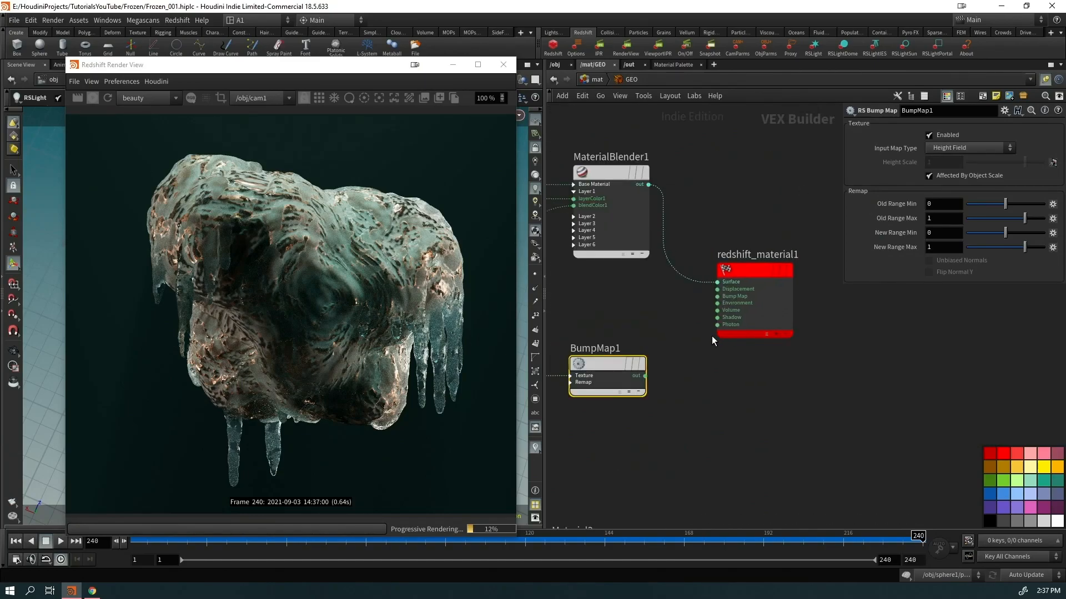
scroll(690, 323, up, 3)
drag(736, 277, 632, 403)
middle_drag(646, 464, 776, 408)
drag(671, 327, 678, 339)
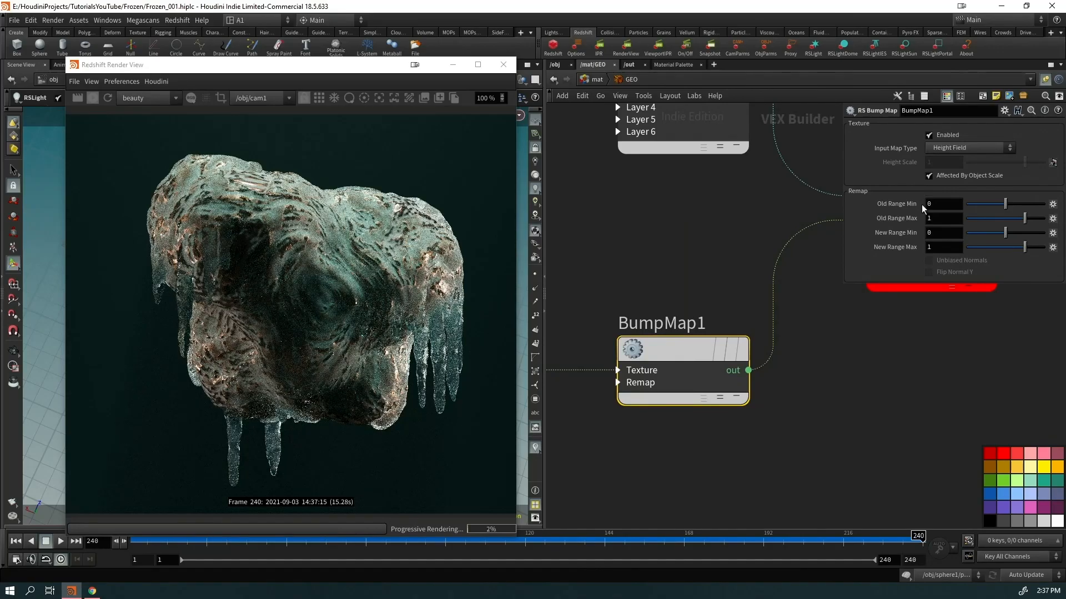
click(618, 370)
drag(605, 394, 618, 383)
Set BumpMap1's height scale to -1 to invert the bumps
drag(937, 162, 887, 173)
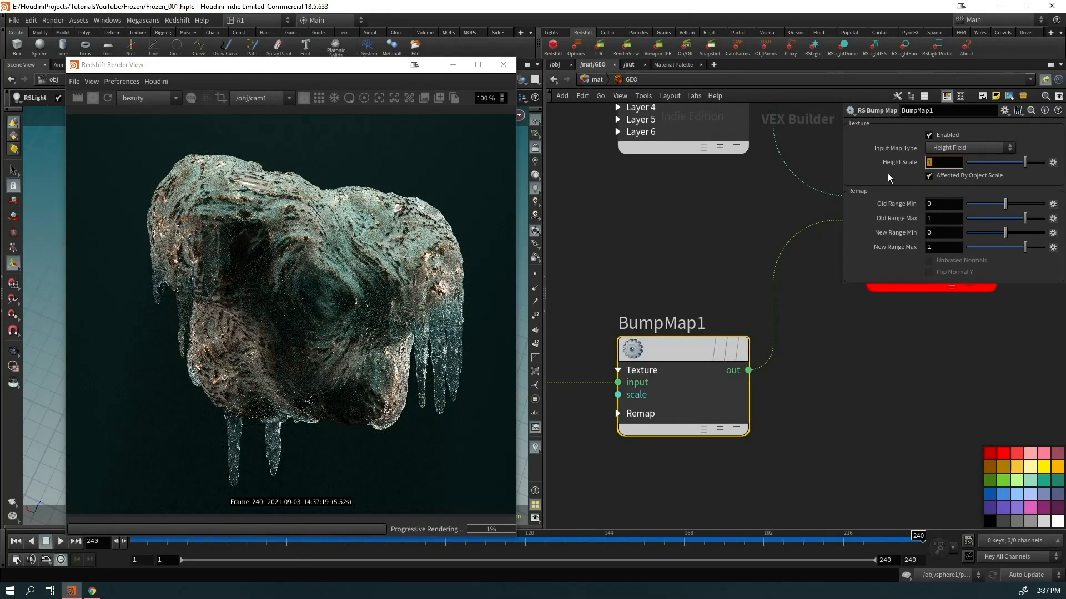
text(-1)
key(Return)
scroll(332, 371, up, 10)
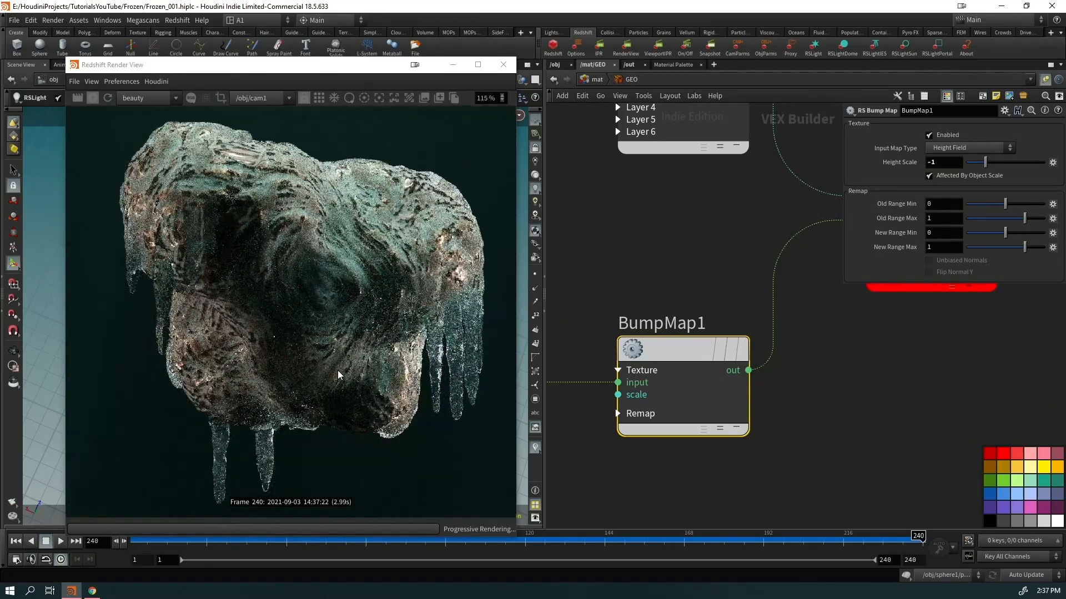
scroll(375, 212, down, 11)
scroll(375, 212, down, 2)
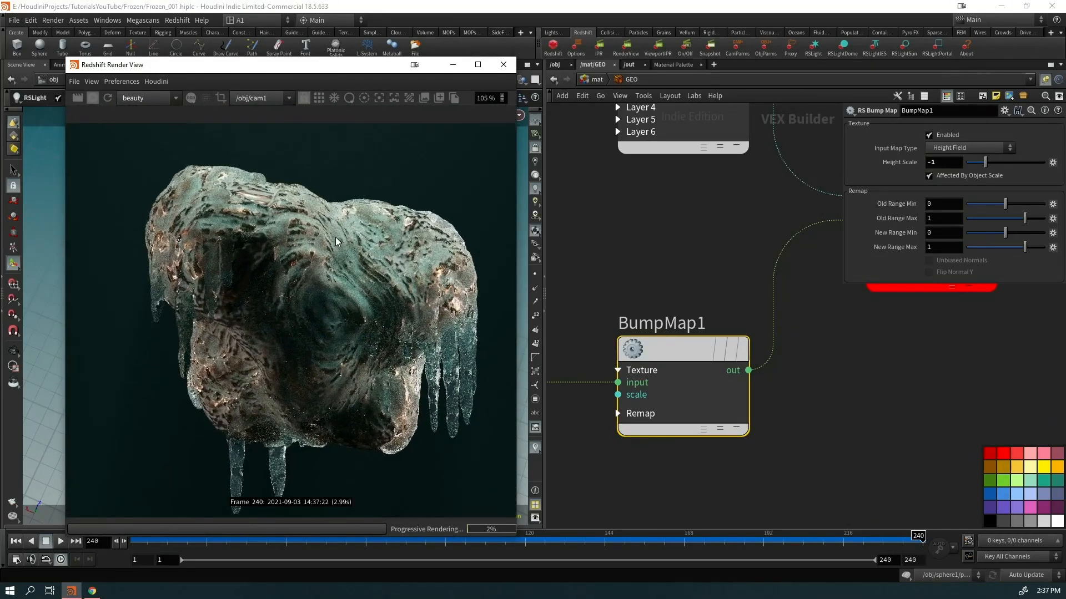
scroll(786, 428, down, 4)
middle_drag(786, 428, 746, 338)
Add an RS Displacement node using Curvature1 as its displacement texture
key(Tab)
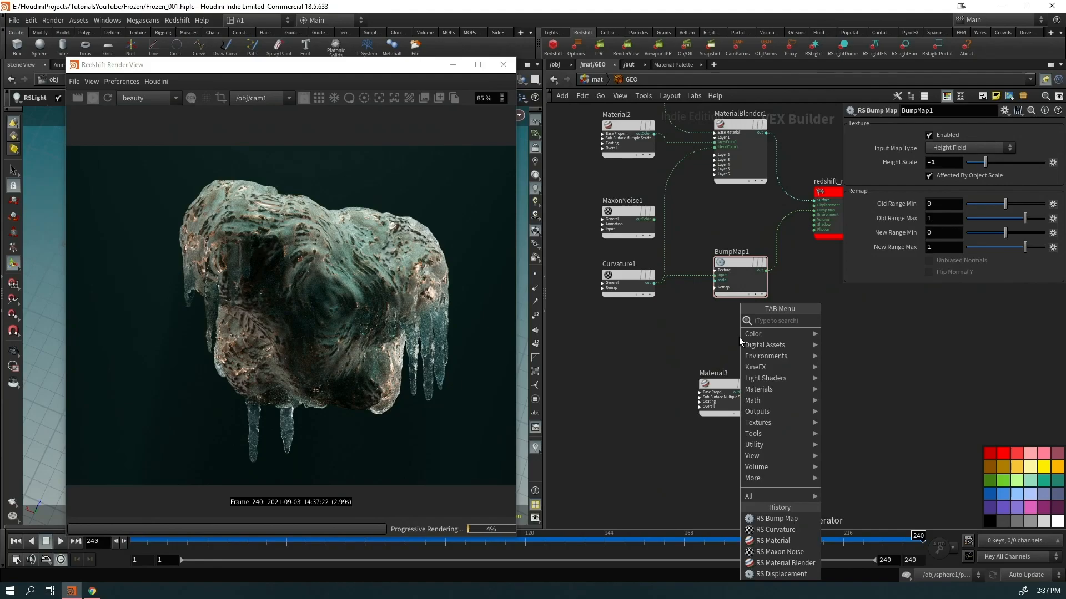
text(disp)
key(Return)
click(739, 338)
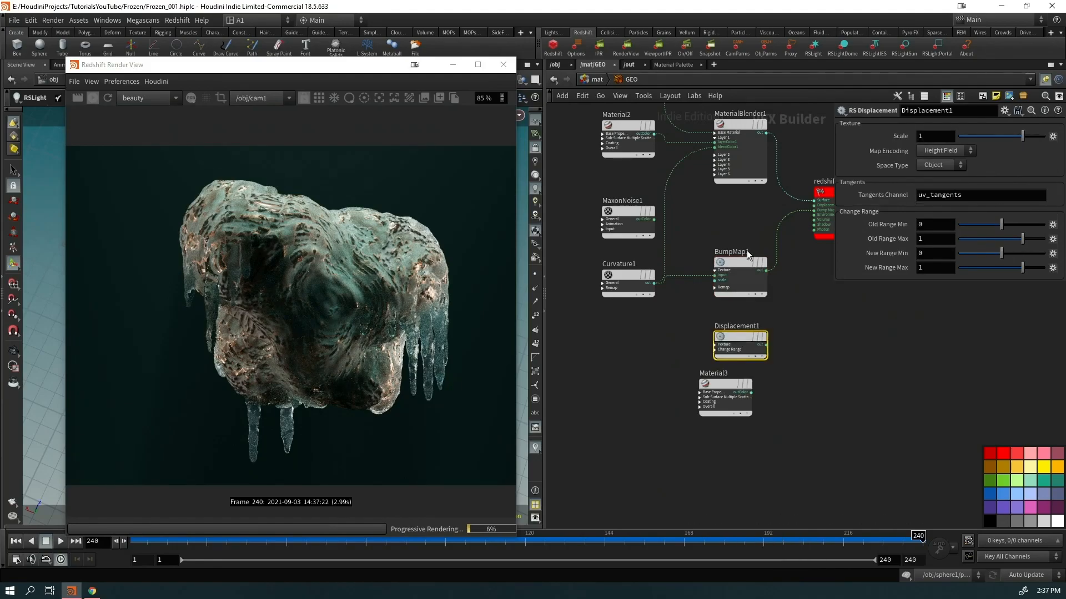
drag(654, 283, 740, 218)
click(719, 363)
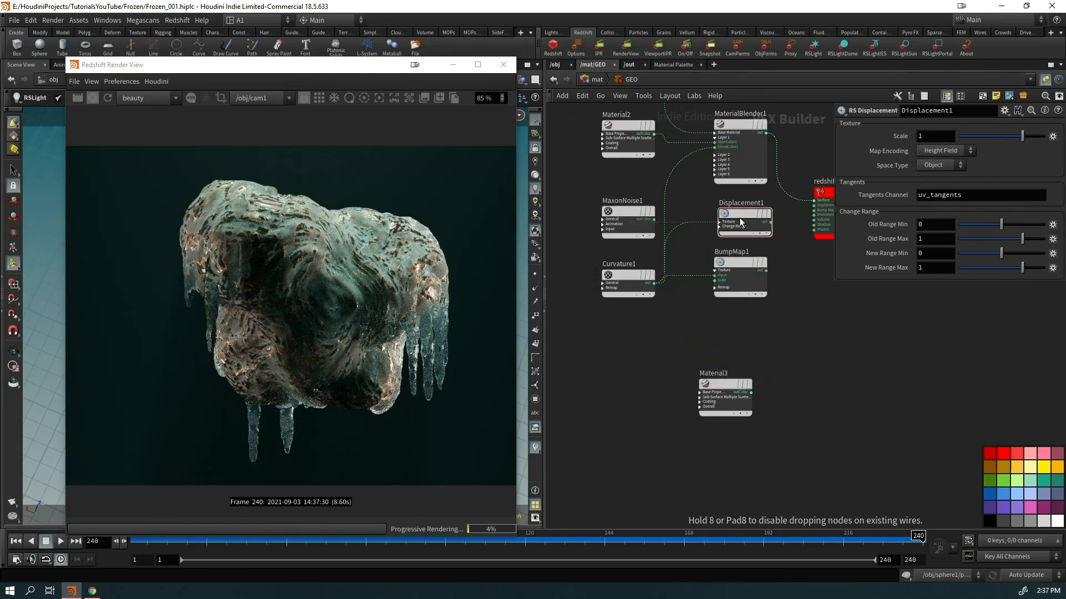
Connect Displacement1 to redshift_material1's Displacement input with scale 0.01
scroll(724, 235, up, 4)
click(680, 275)
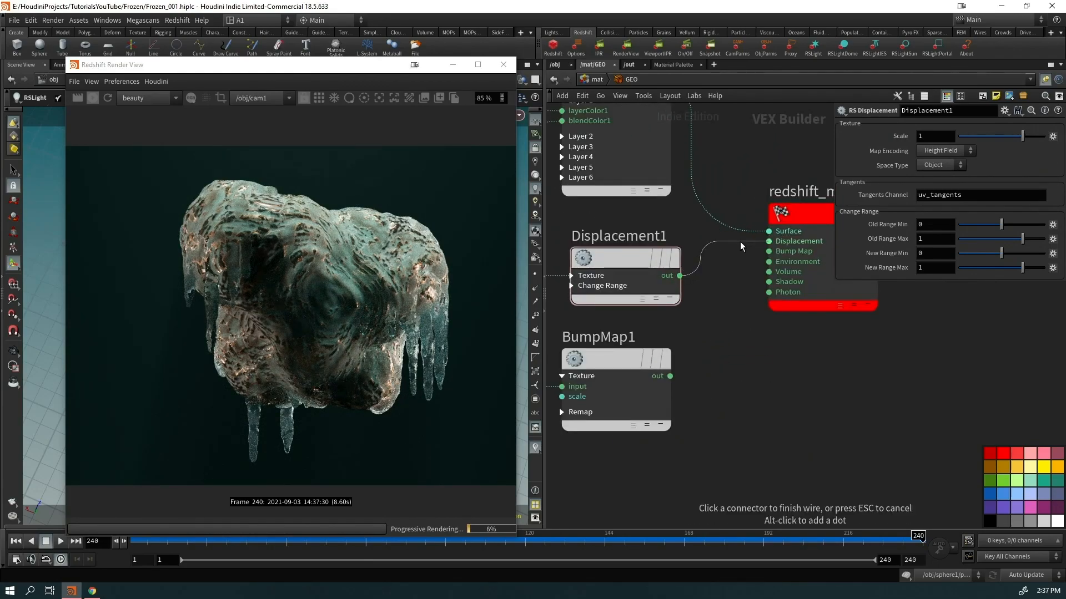
click(769, 240)
text(0.01)
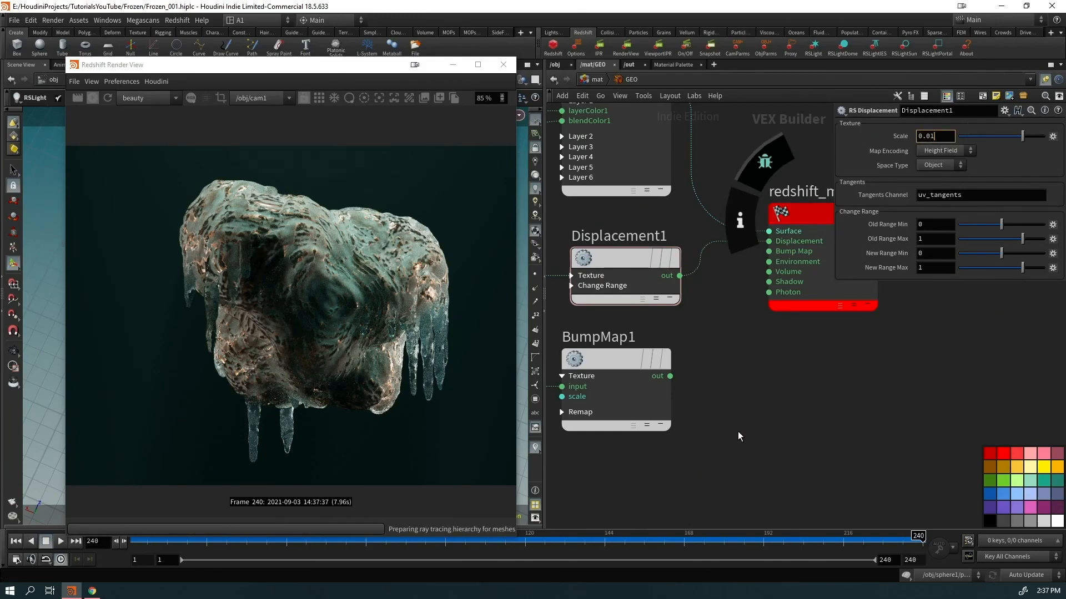
key(Return)
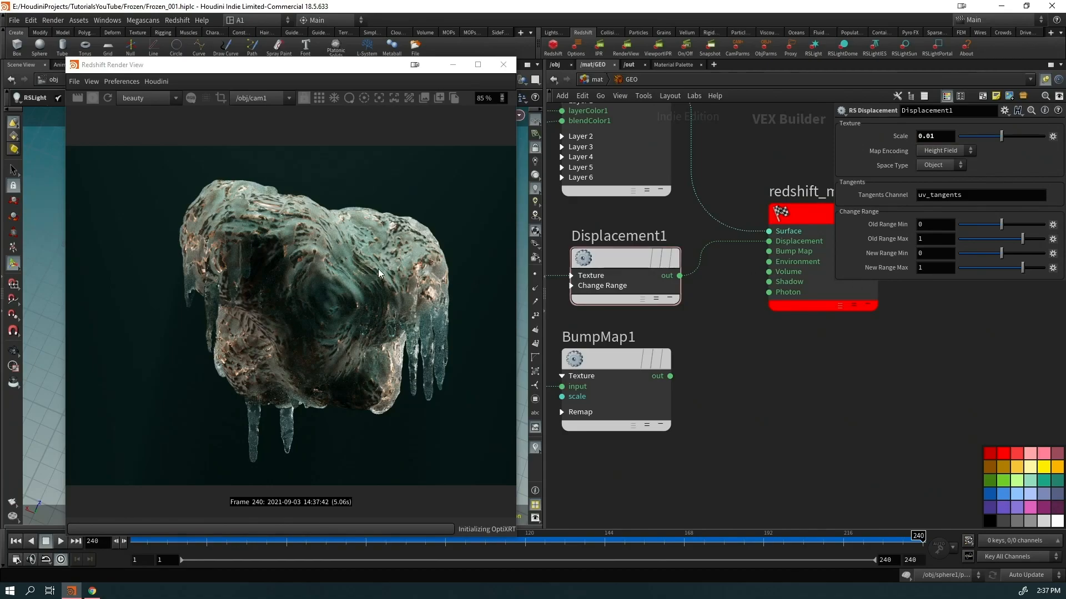
Restart the render and inspect the displaced rock
scroll(203, 254, up, 8)
scroll(237, 319, down, 8)
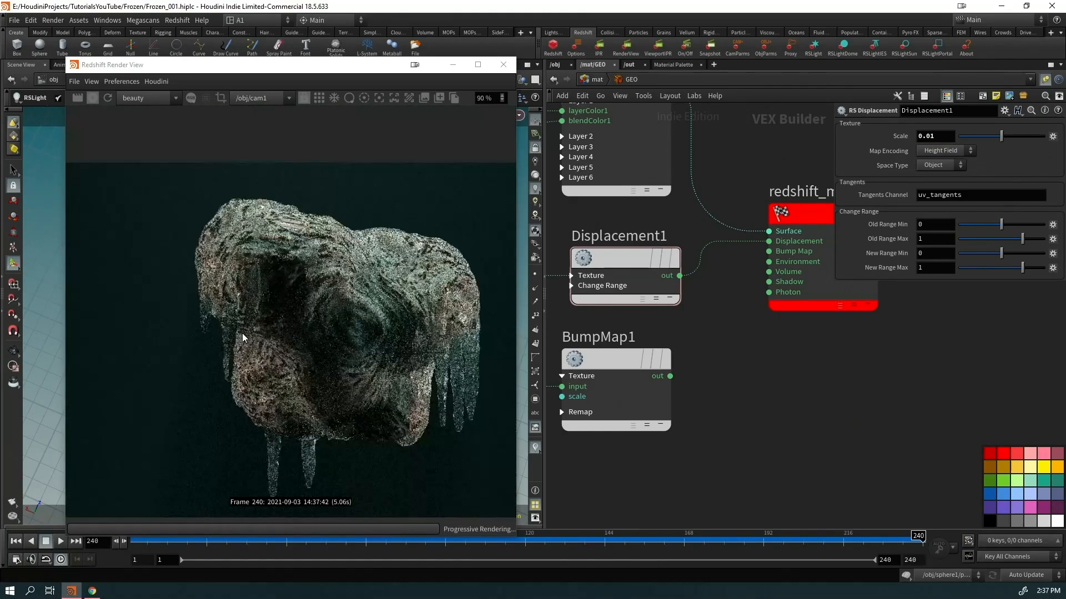
middle_drag(347, 330, 273, 303)
click(108, 98)
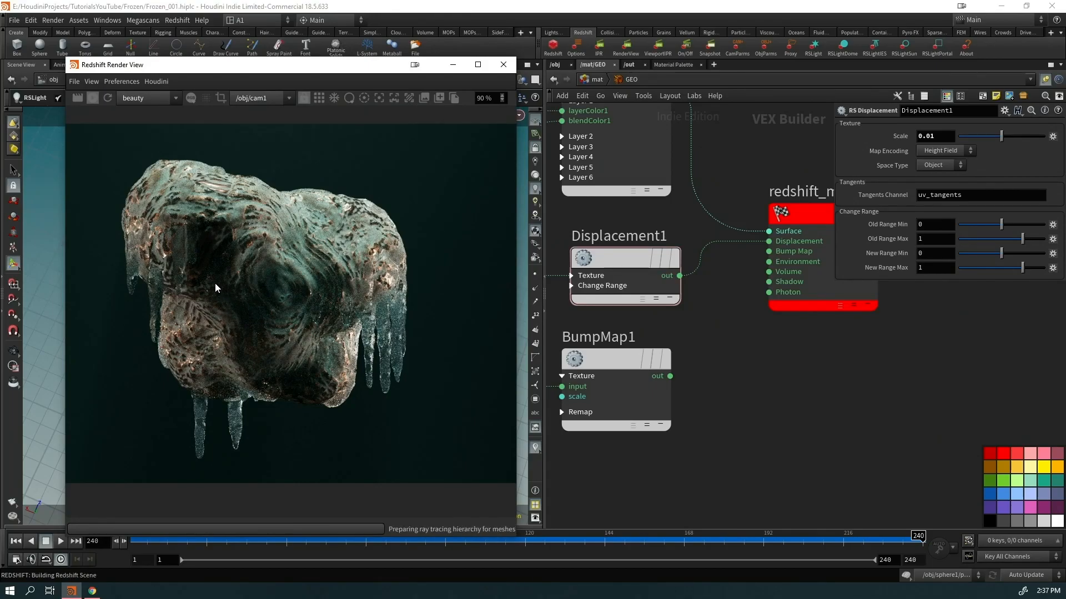
scroll(179, 336, up, 2)
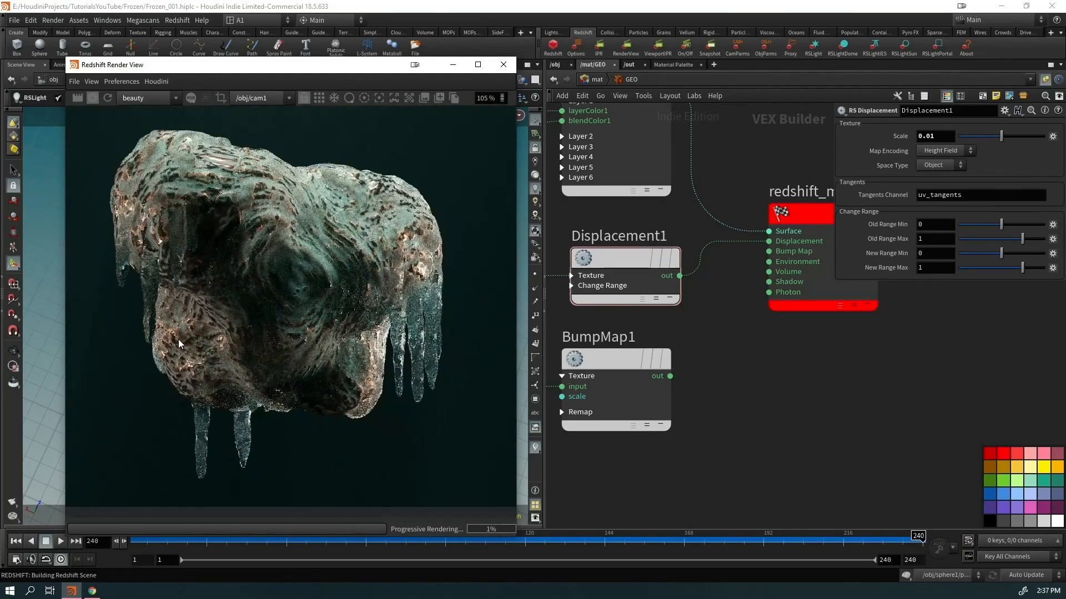
scroll(308, 233, up, 5)
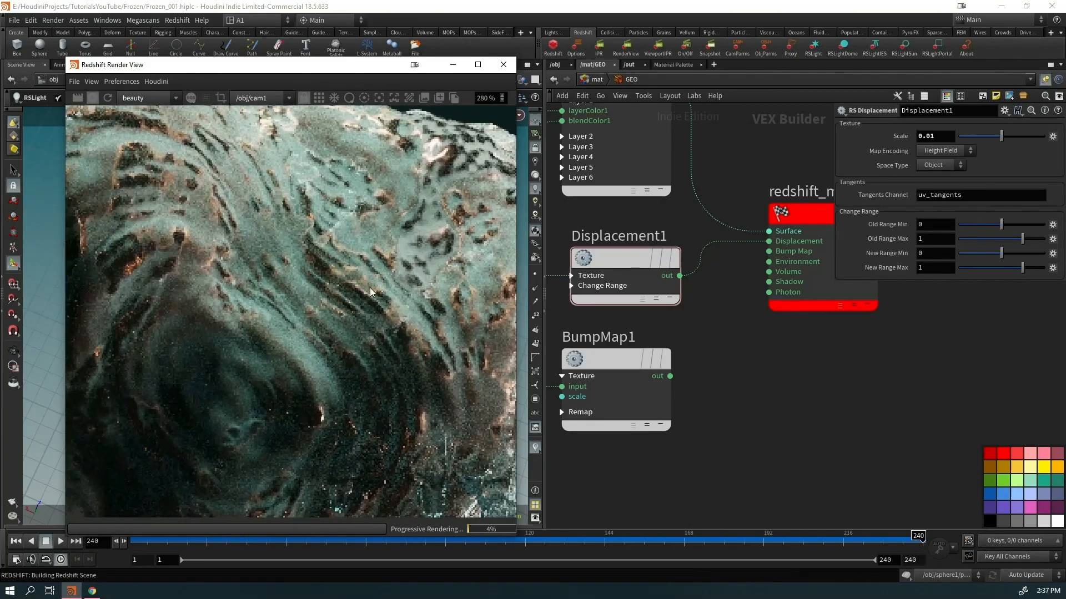
scroll(380, 294, down, 4)
Replace the old wire with BumpMap1's output into the material's bump input, placing BumpMap1 below Displacement1
click(701, 261)
key(Delete)
drag(770, 252, 611, 375)
mouse_move(603, 361)
mouse_down()
mouse_move(623, 374)
mouse_move(610, 380)
mouse_up()
middle_drag(736, 439, 917, 413)
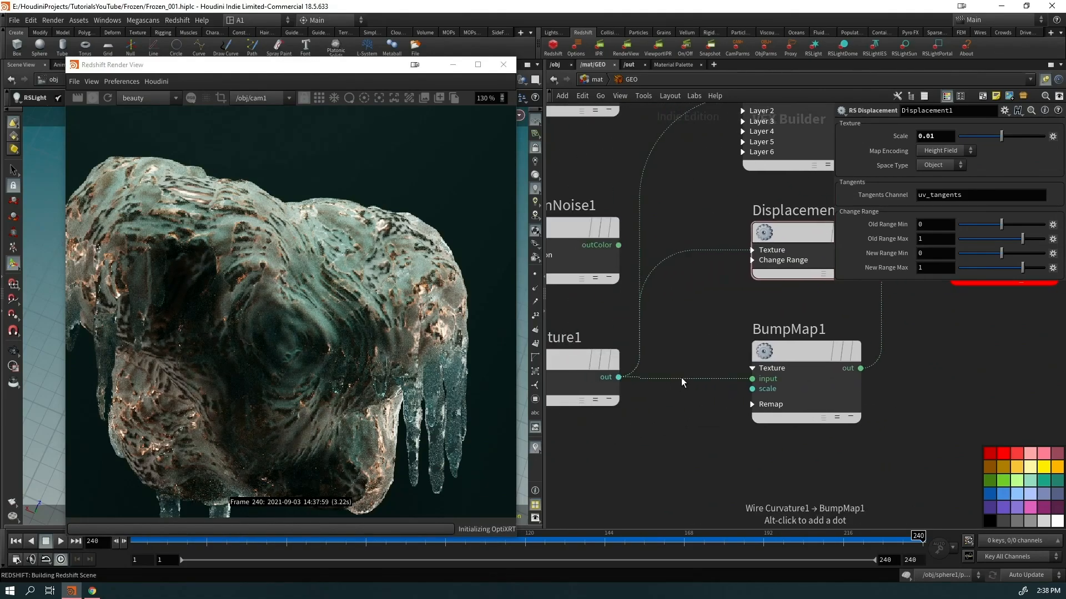
scroll(682, 383, down, 3)
drag(801, 439, 717, 284)
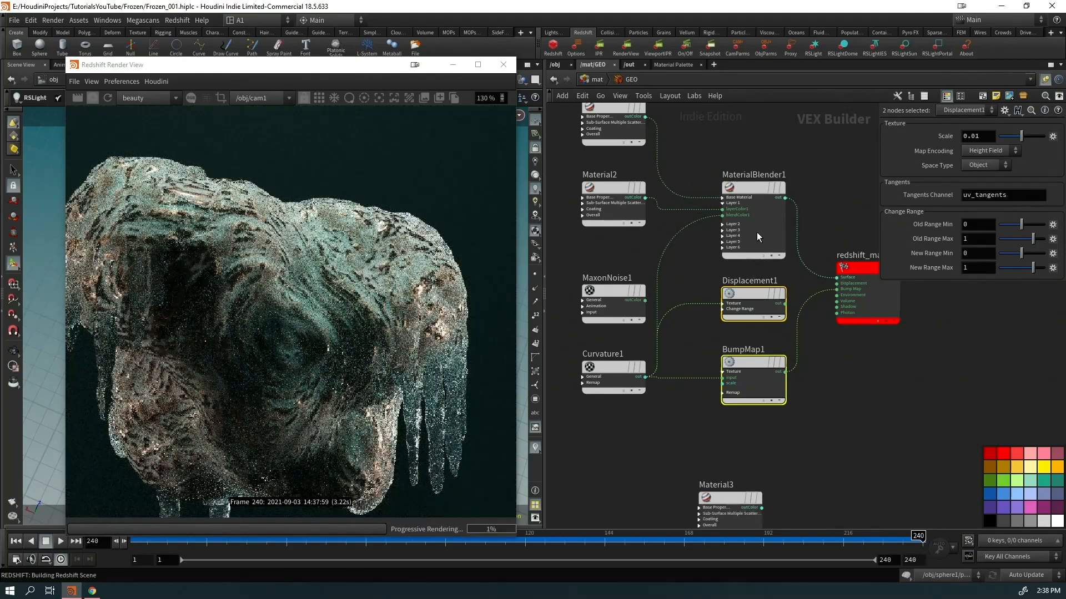
Focus the render view and frame the material nodes in the network
click(103, 105)
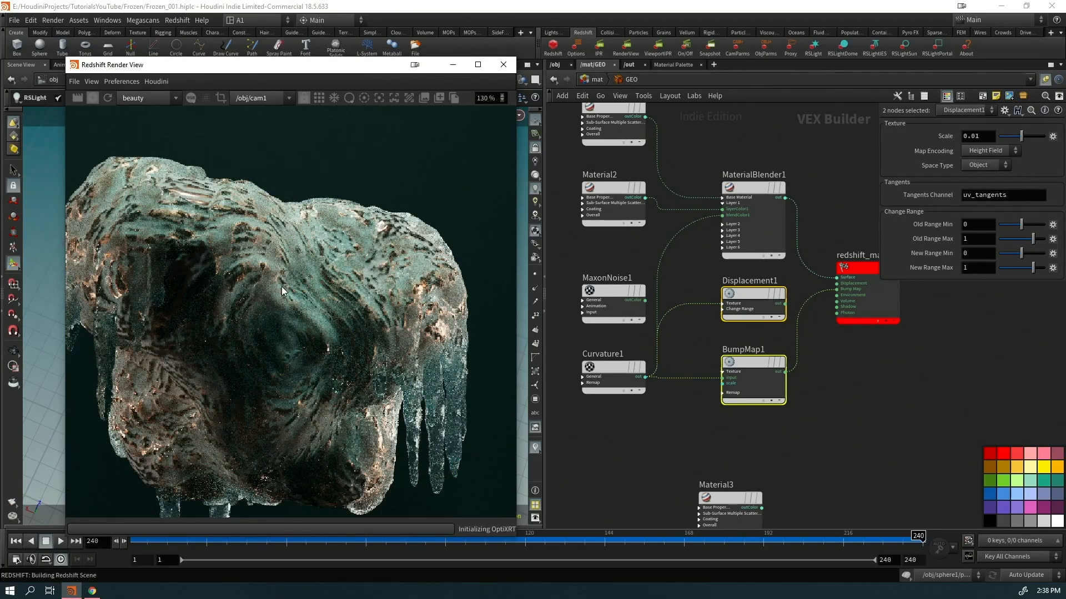
scroll(281, 287, down, 2)
scroll(282, 294, down, 2)
middle_drag(709, 429, 732, 517)
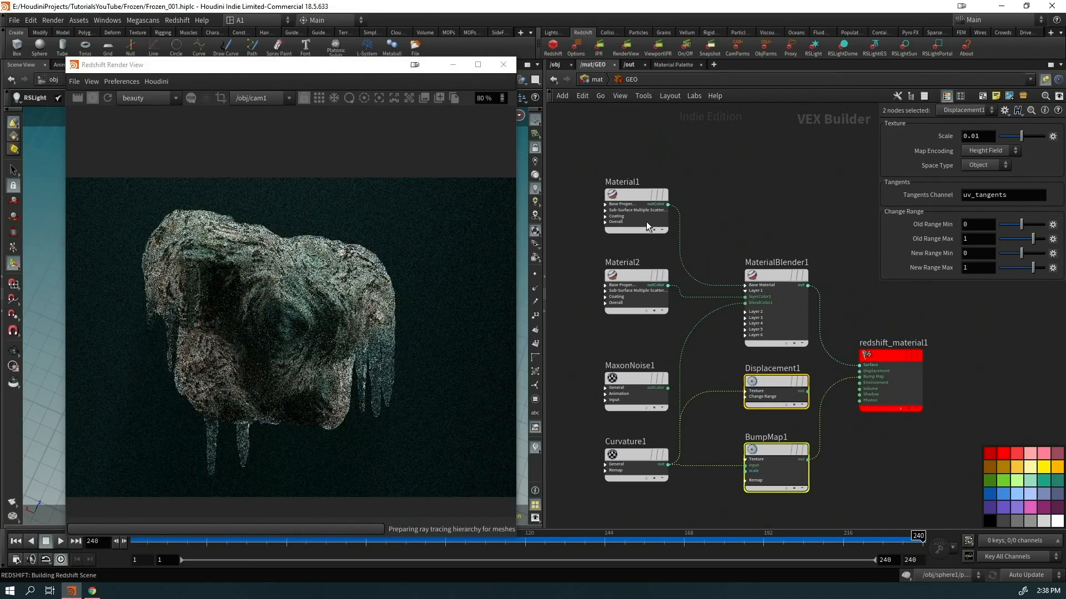
Add an RS Color Layer node beside Material1 and plug it into diffuse_weight
click(648, 174)
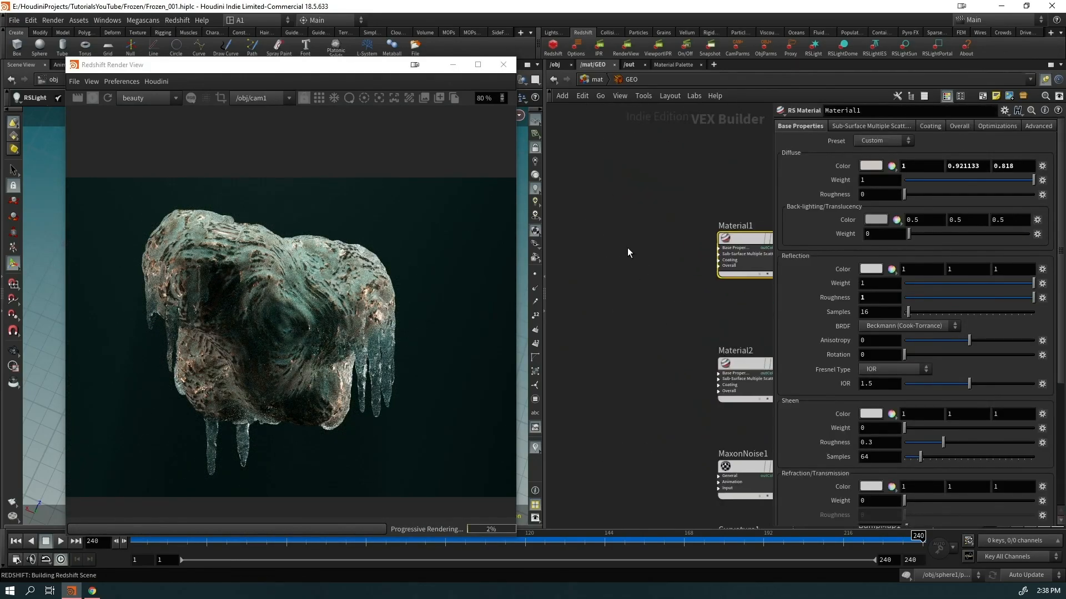
key(Tab)
text(color la)
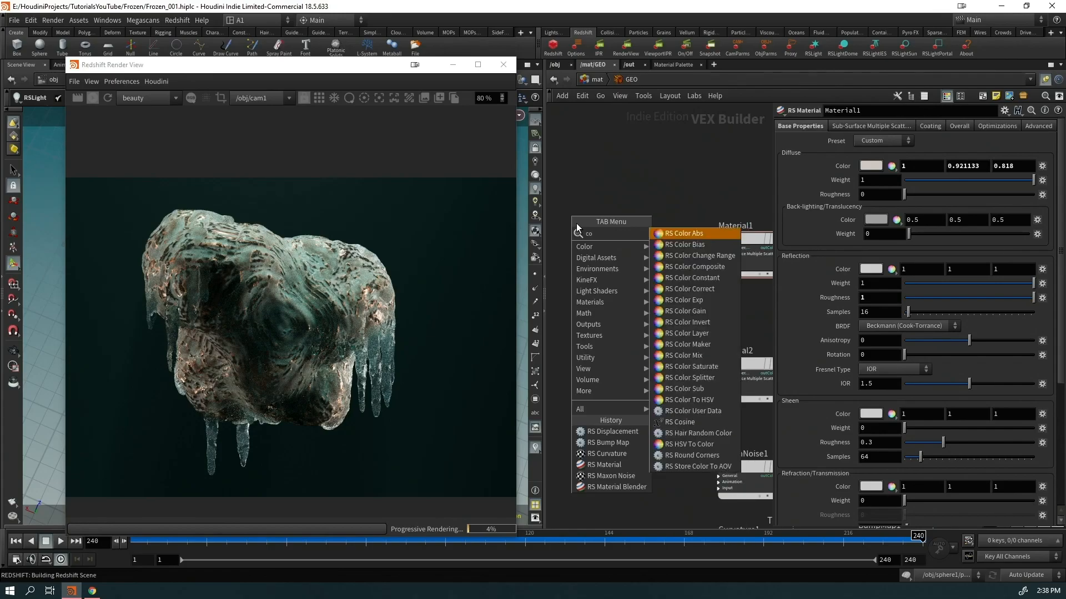
key(Return)
click(576, 223)
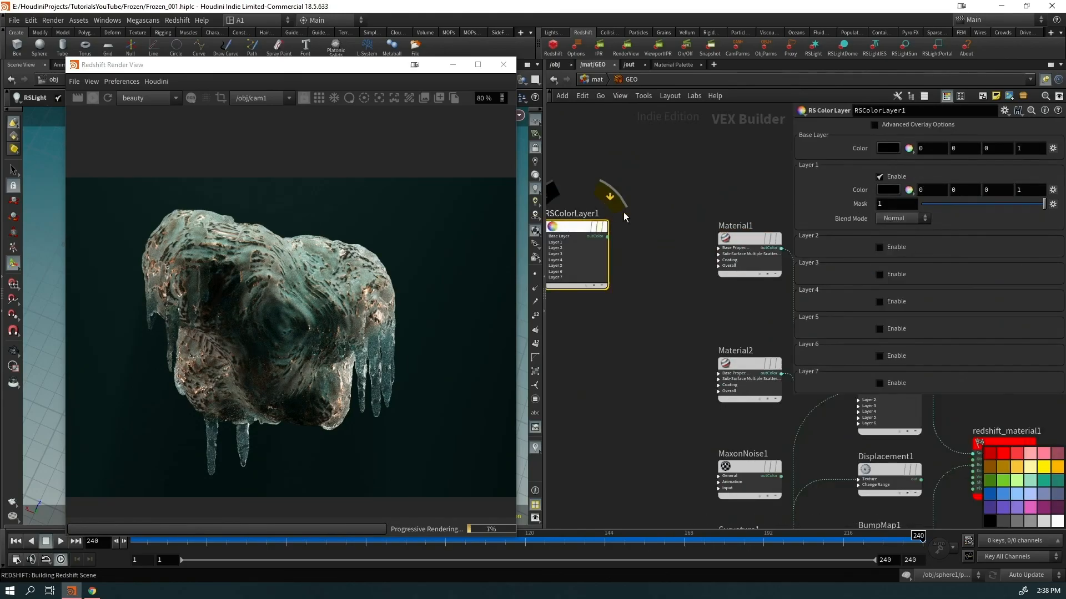
click(607, 236)
click(720, 248)
click(730, 274)
drag(582, 256, 652, 272)
middle_drag(607, 384, 638, 353)
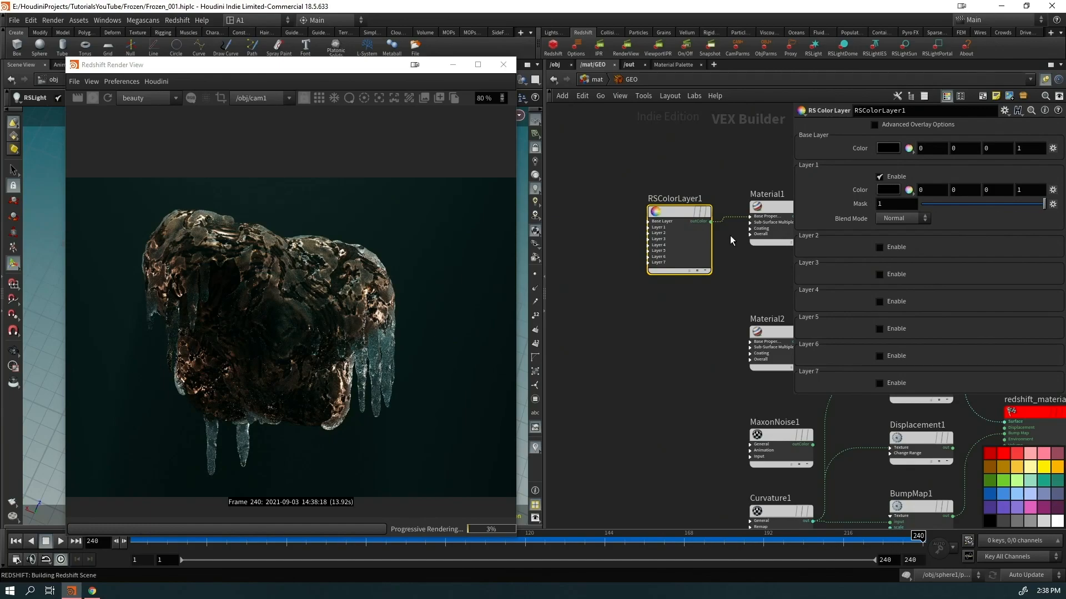
Cut RSColorLayer1's wire out of Material1's diffuse_weight input
key(Tab)
text(maxon)
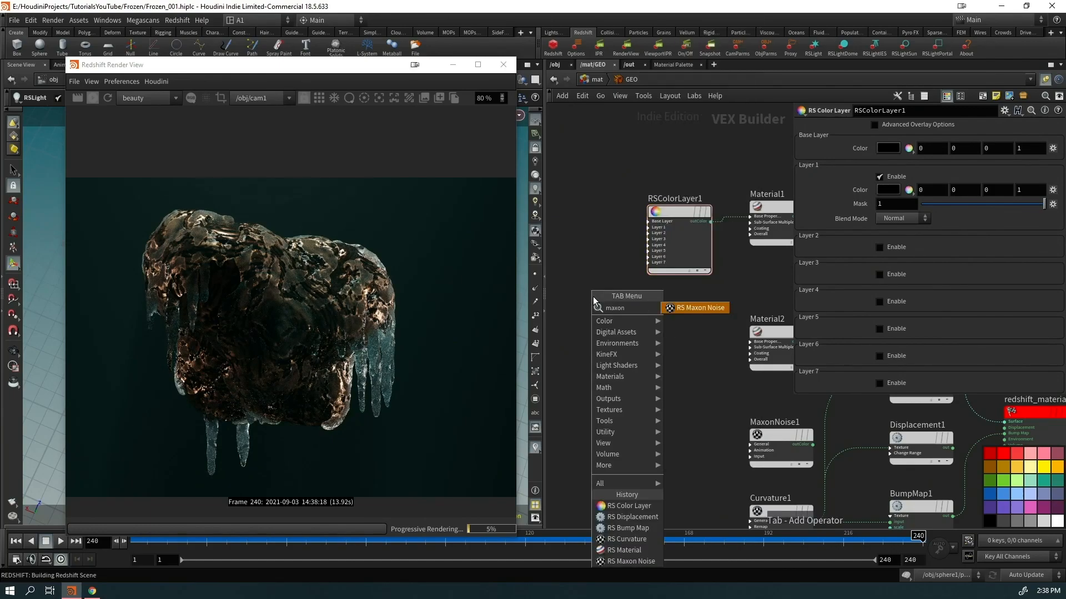
key(Return)
key(y)
drag(724, 178, 725, 258)
middle_drag(756, 285, 666, 280)
Set Material1's diffuse colour to 0.025 grey
drag(711, 131, 690, 220)
click(874, 164)
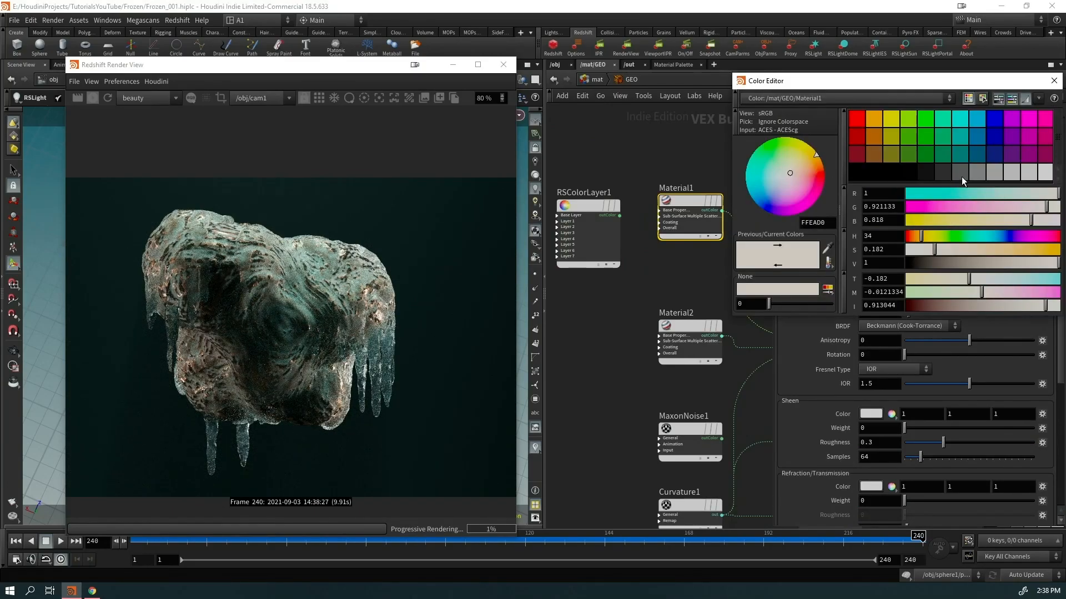
click(913, 173)
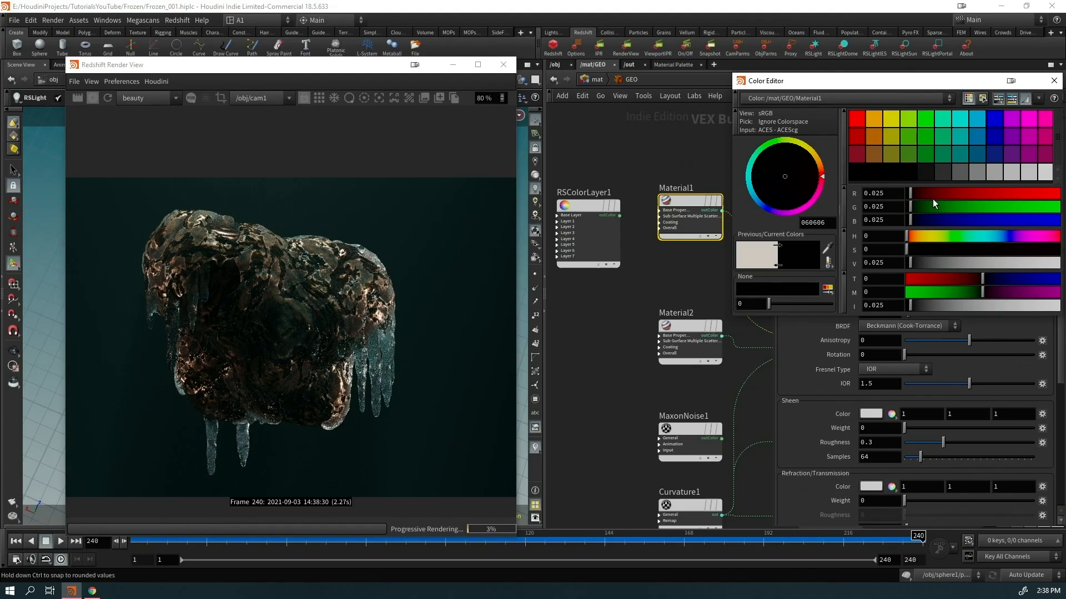
click(1054, 80)
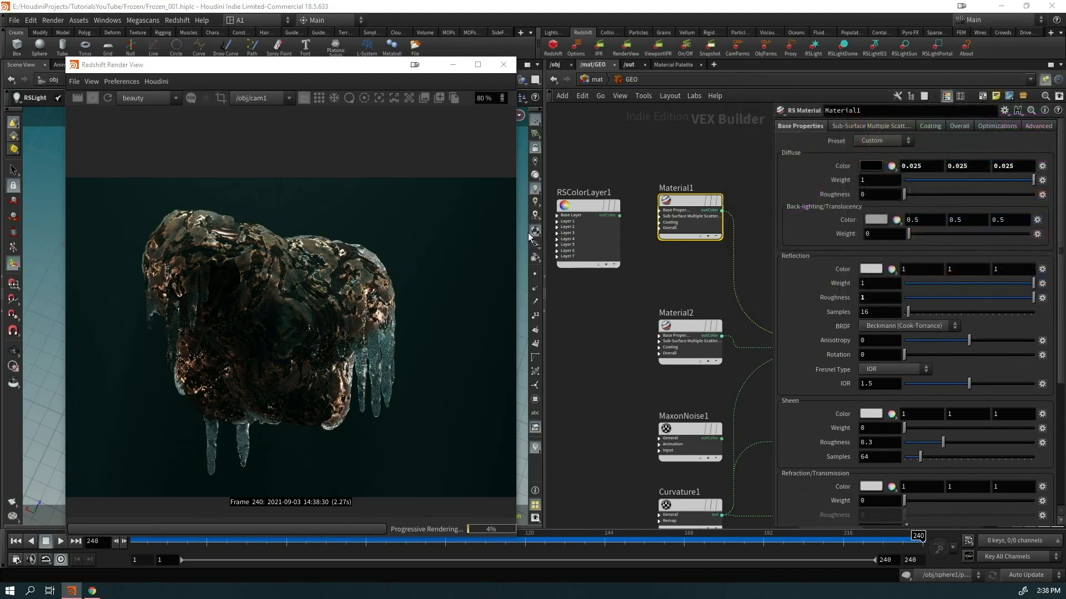
Connect RSColorLayer1's output to Material1's diffuse_color
drag(618, 217, 687, 219)
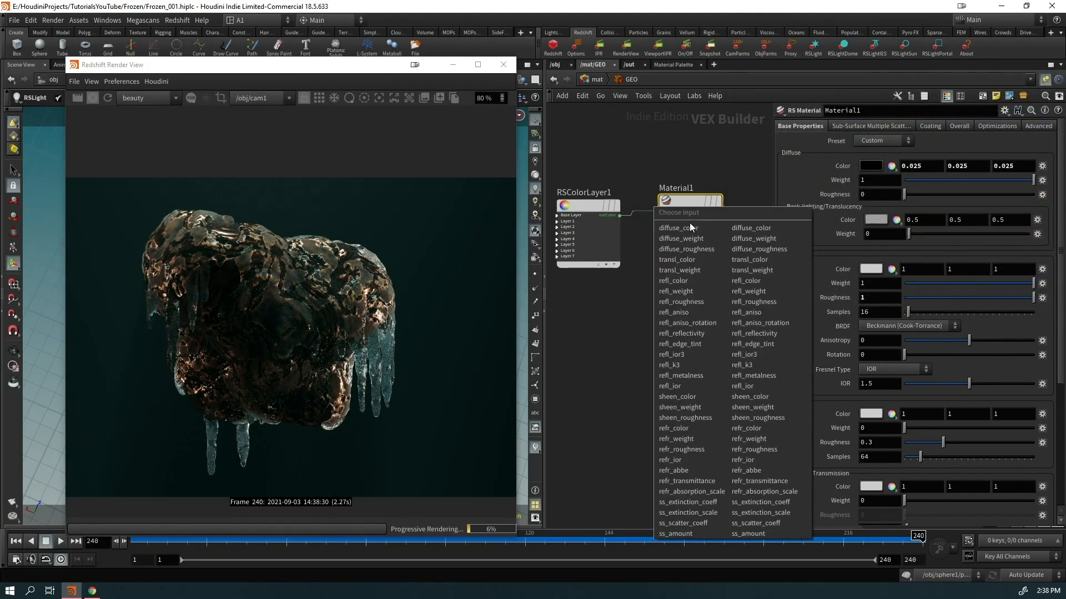
click(683, 226)
middle_drag(648, 347, 681, 355)
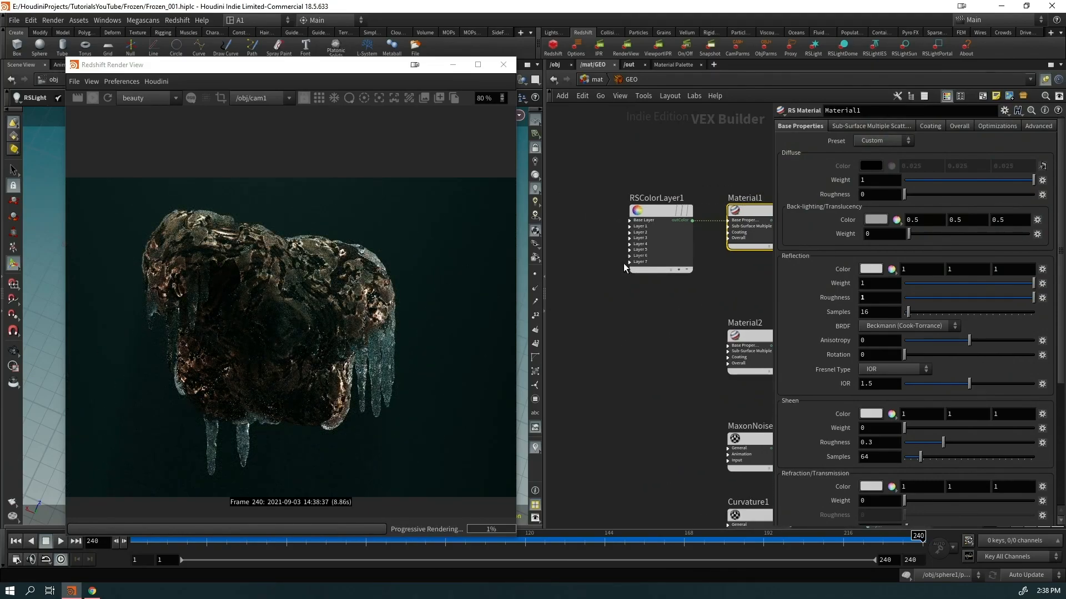
key(Tab)
Create a MaxonNoise2 node and wire its output into RSColorLayer1's layer1_mask
text(maxon)
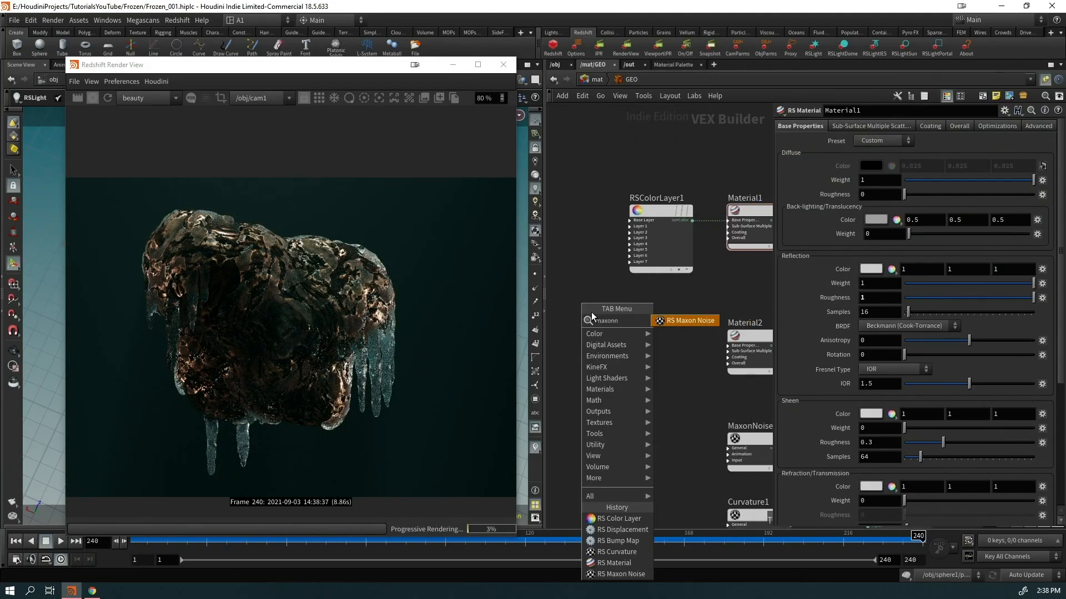
key(Return)
click(591, 312)
scroll(657, 262, up, 2)
scroll(657, 262, up, 2)
drag(597, 364, 600, 212)
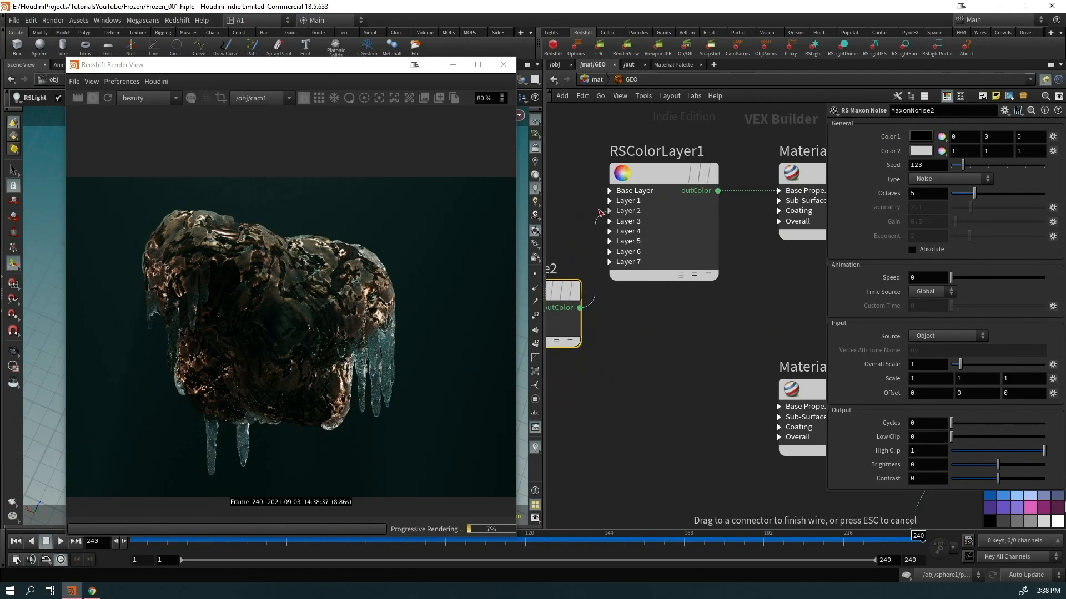
click(608, 202)
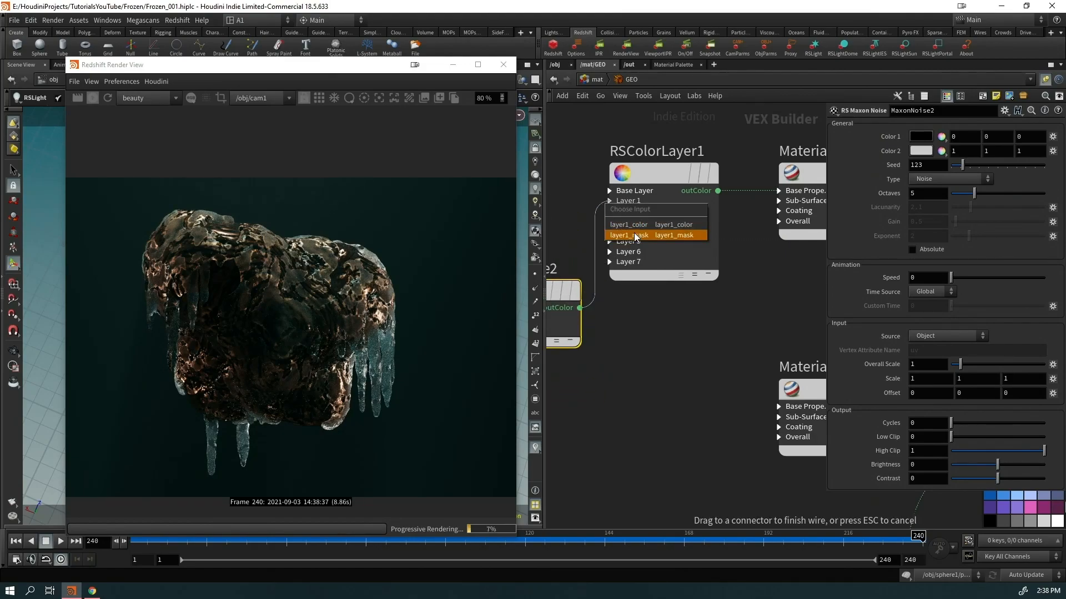
click(634, 232)
Give RSColorLayer1's Layer 1 an initial orange colour
click(661, 179)
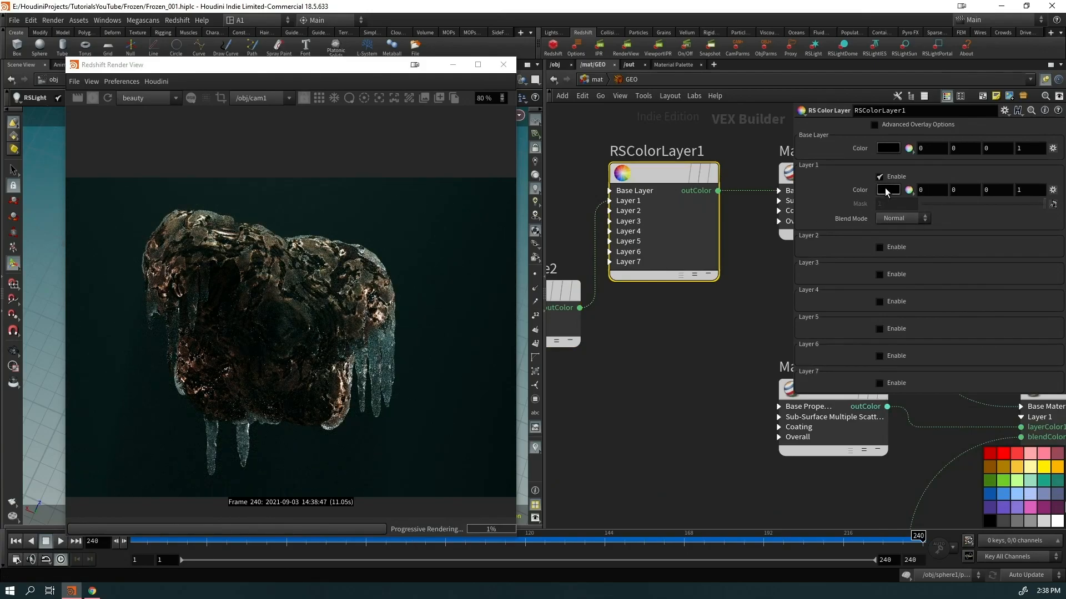
click(887, 190)
click(883, 118)
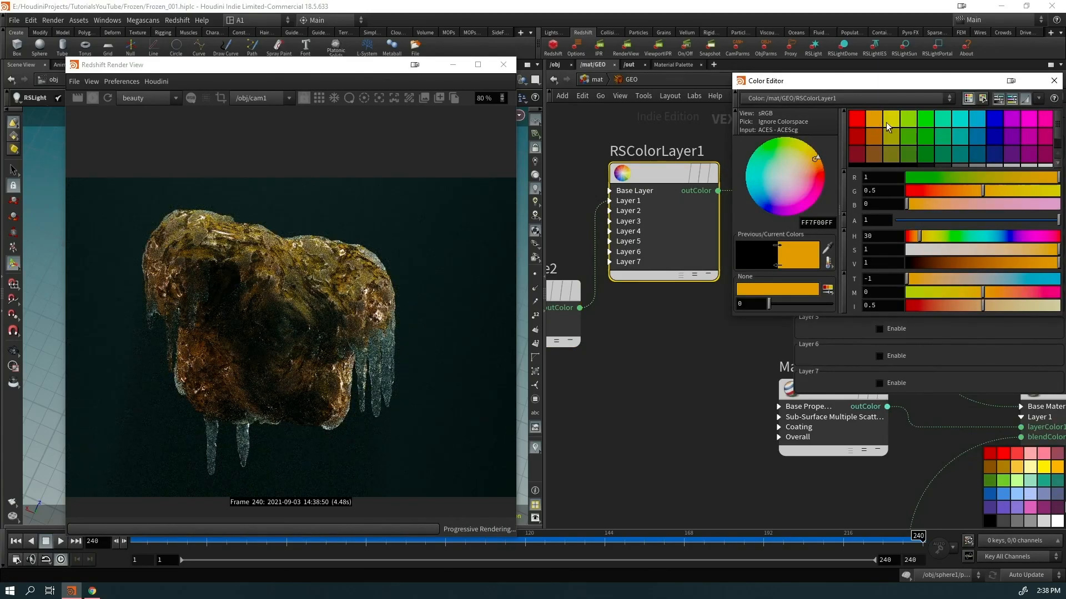
Set MaxonNoise2's noise type to Buya
middle_drag(673, 361, 768, 361)
click(621, 292)
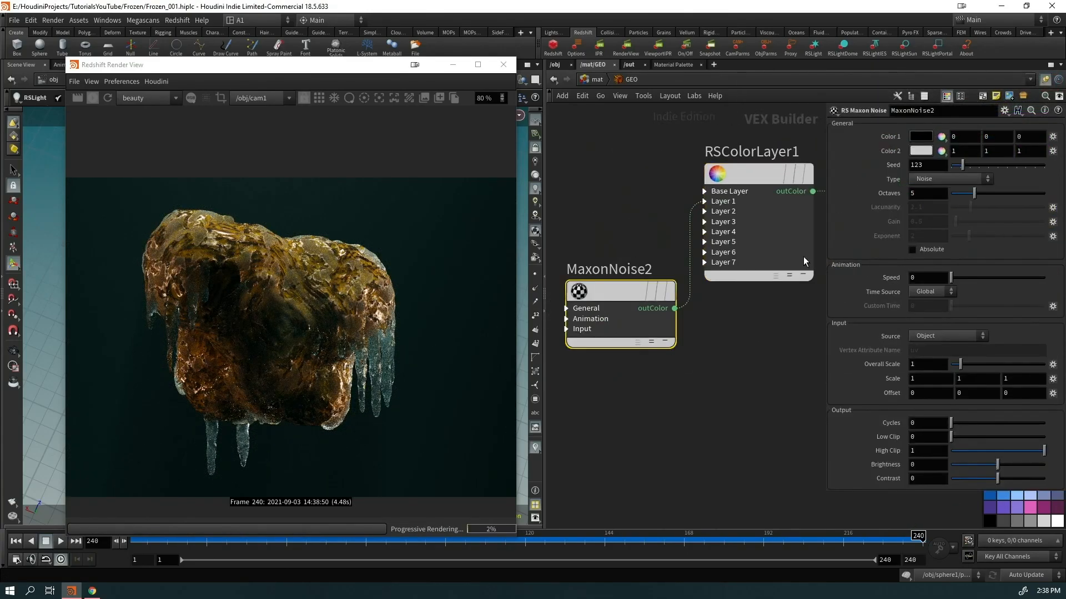
click(915, 179)
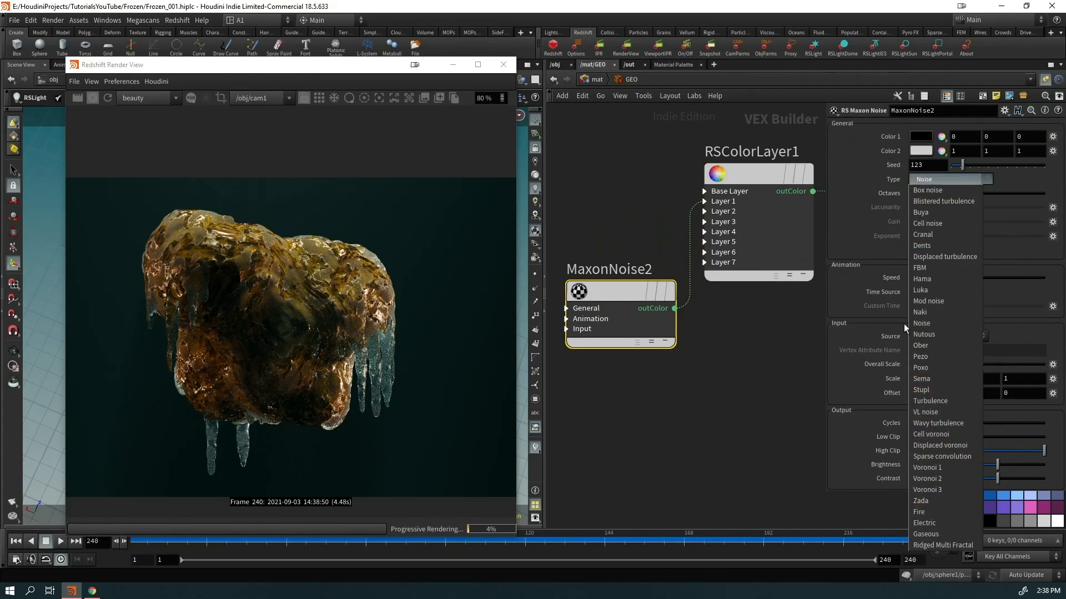
click(674, 308)
Connect Material2 to MaterialBlender1's base material input
scroll(716, 405, down, 4)
middle_drag(716, 408, 455, 323)
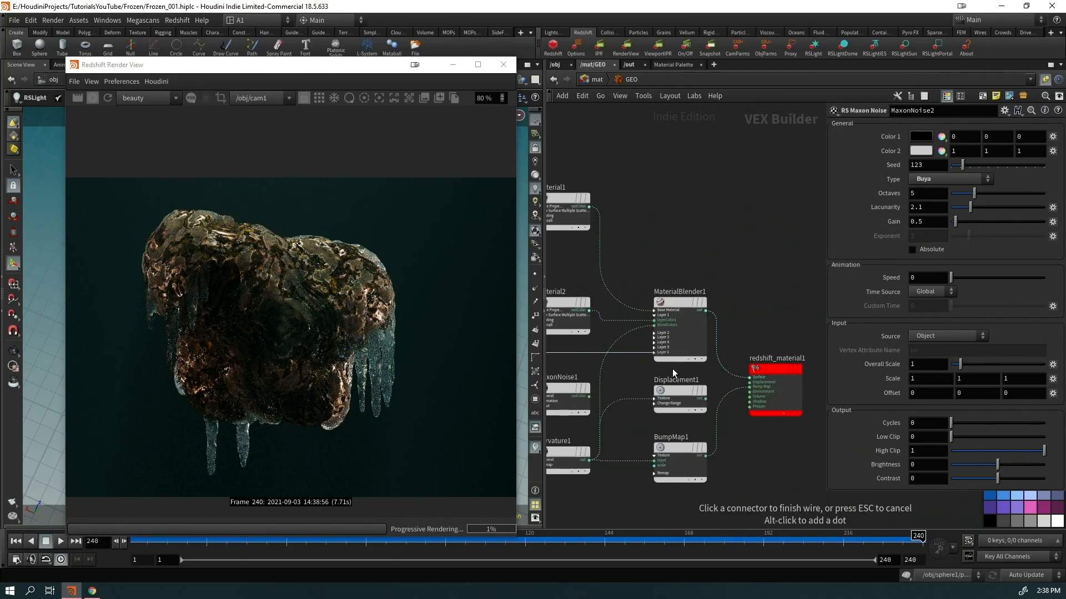
click(654, 310)
click(654, 311)
Set MaxonNoise2's Cycles to 5.24
middle_drag(646, 237, 821, 243)
scroll(241, 270, up, 7)
scroll(242, 270, down, 2)
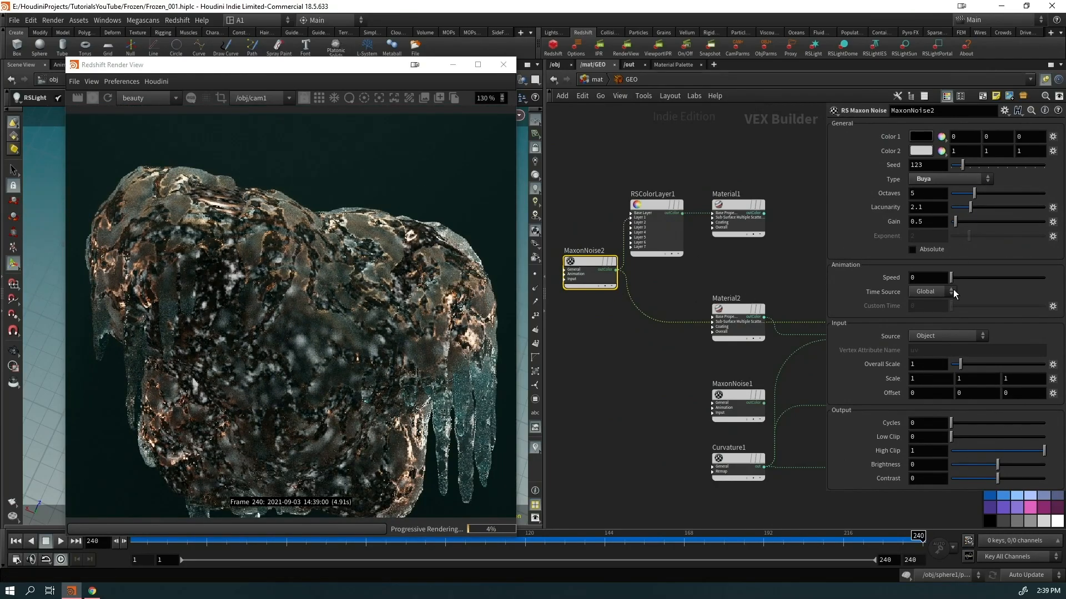
drag(952, 426, 1001, 430)
Connect Material1's output into MaterialBlender1
middle_drag(726, 260, 623, 241)
drag(661, 181, 725, 290)
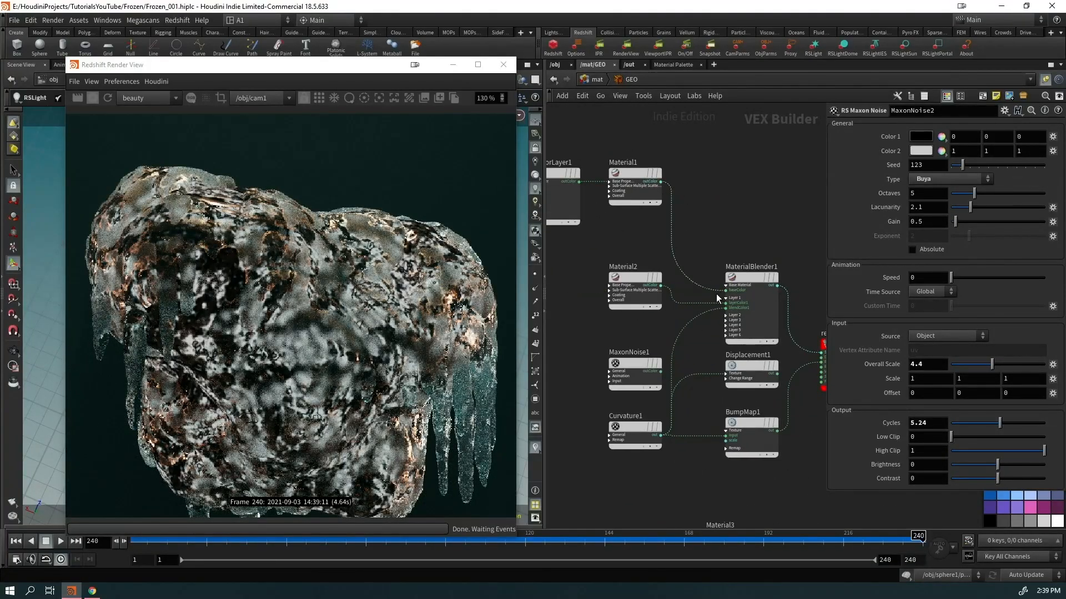
middle_drag(623, 292, 733, 318)
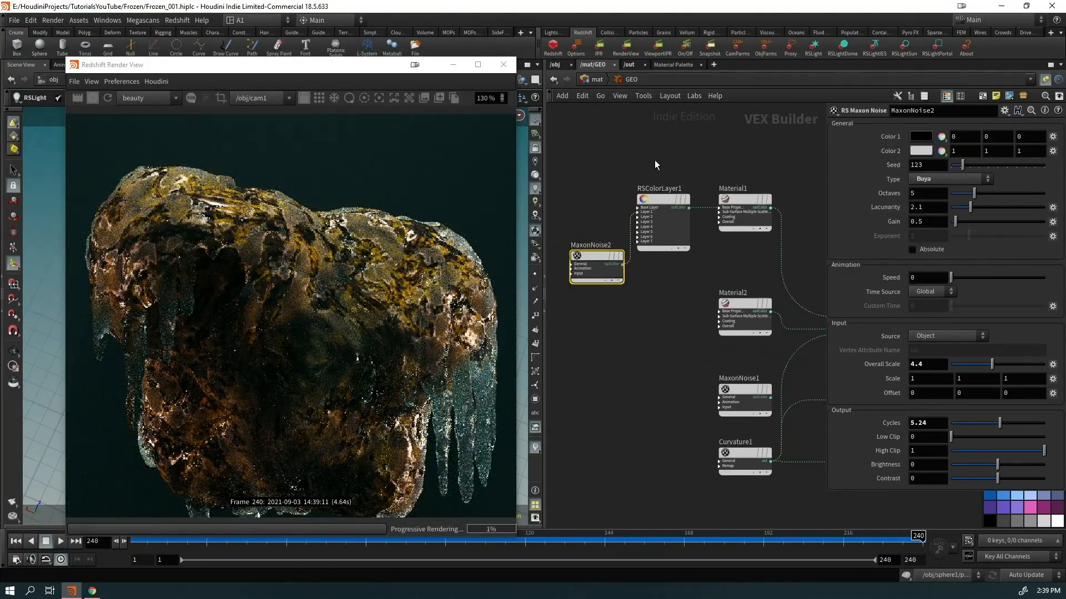
Change Layer 1's colour to a pale cream (1/0.944/0.916)
click(662, 200)
click(886, 193)
drag(1044, 211, 1059, 192)
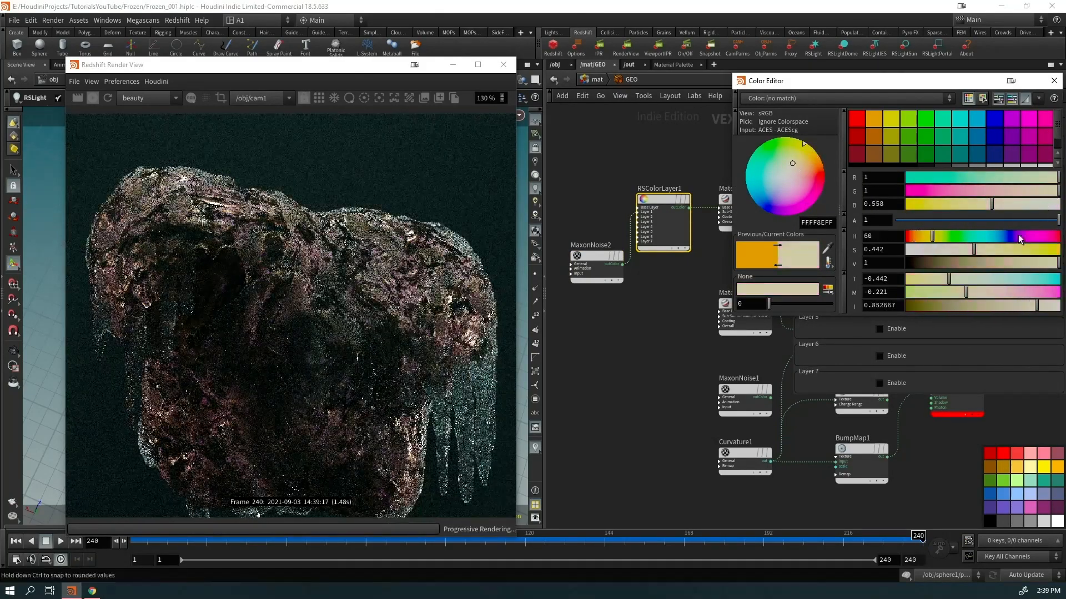
drag(951, 251, 919, 250)
scroll(360, 308, down, 3)
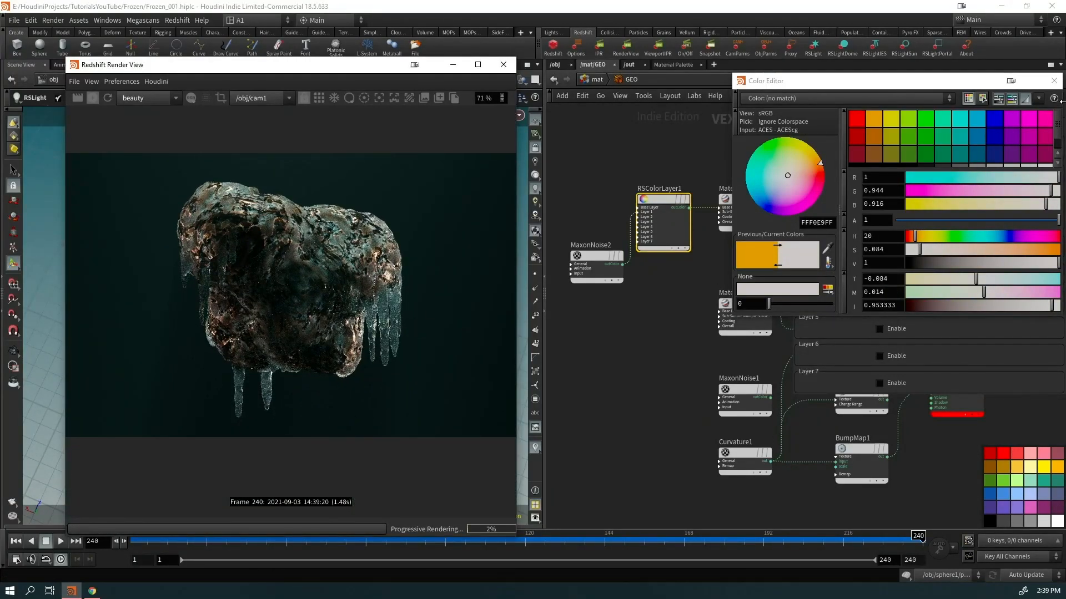
click(1054, 81)
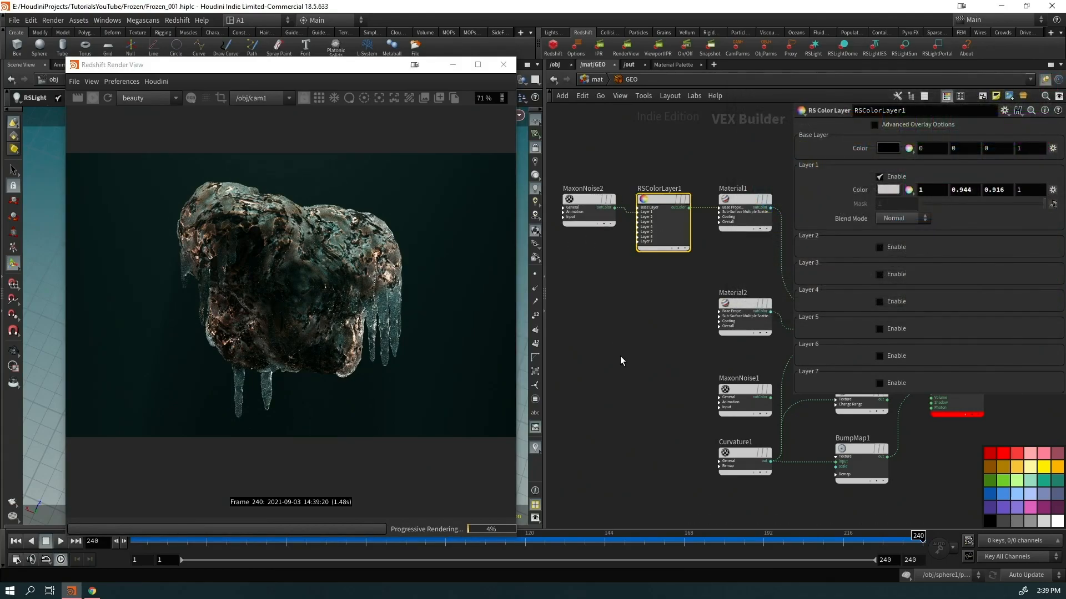
middle_drag(618, 345, 557, 309)
click(557, 65)
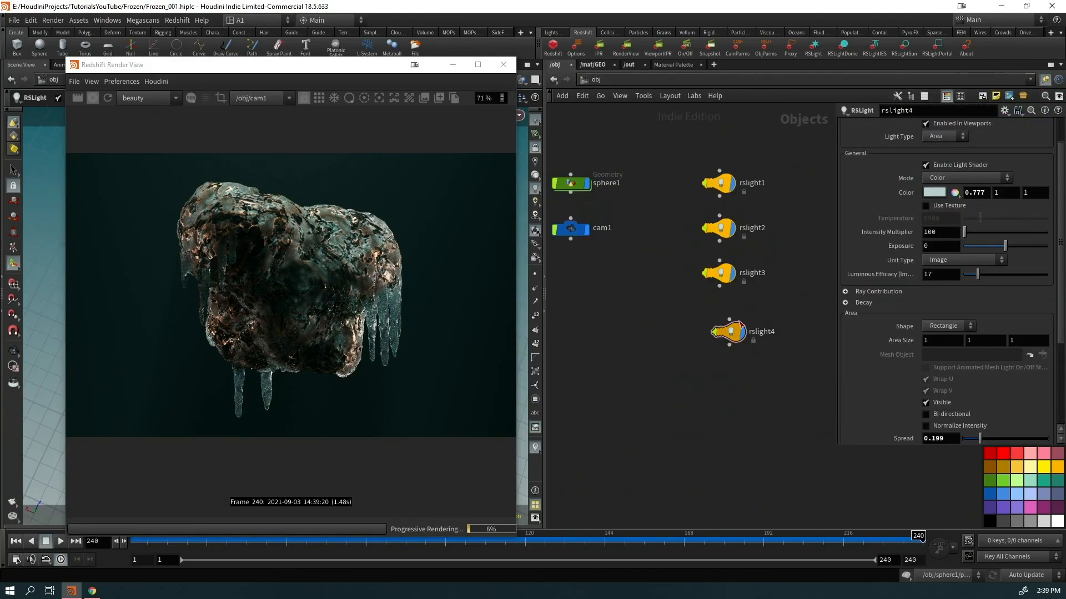
Reposition the rslight4 node, make a first area-size adjustment, and frame the ice rock's icicles
drag(731, 327, 722, 357)
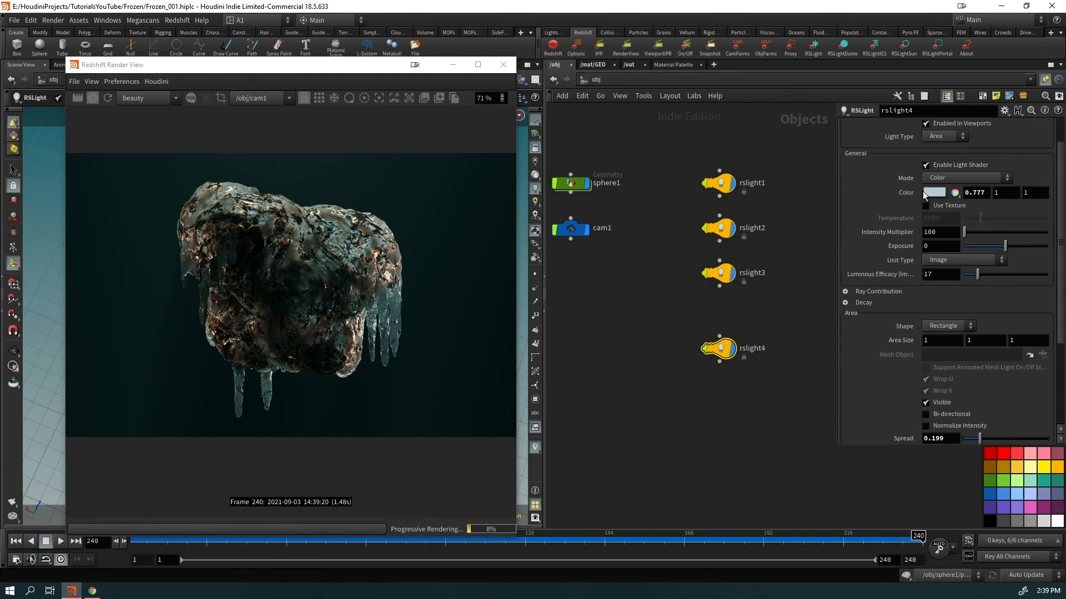
drag(314, 68, 815, 86)
drag(718, 83, 297, 89)
middle_drag(895, 338, 854, 341)
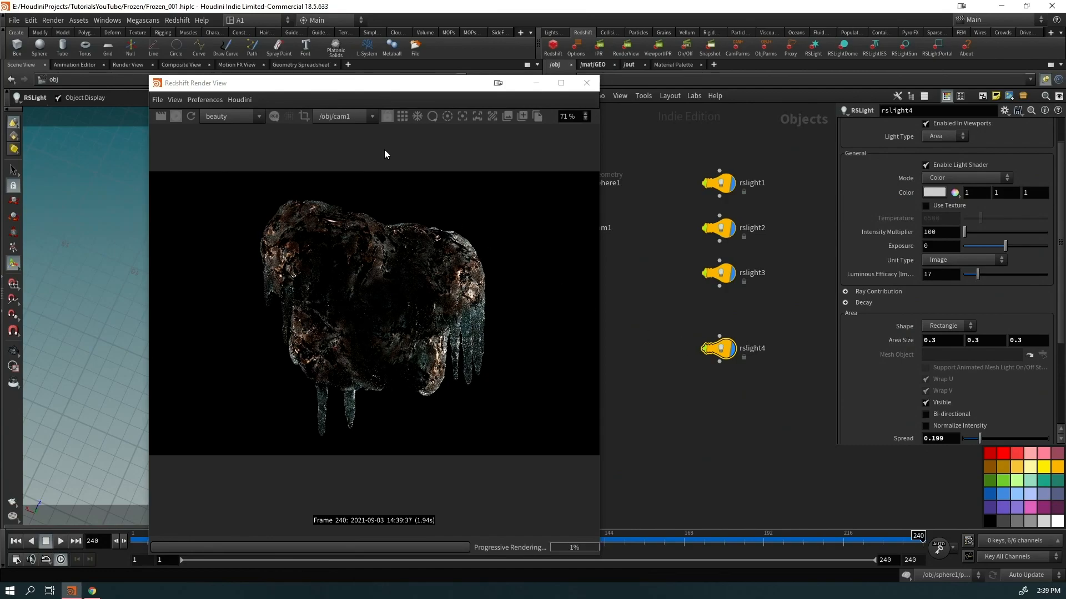
drag(379, 85, 809, 72)
key(Escape)
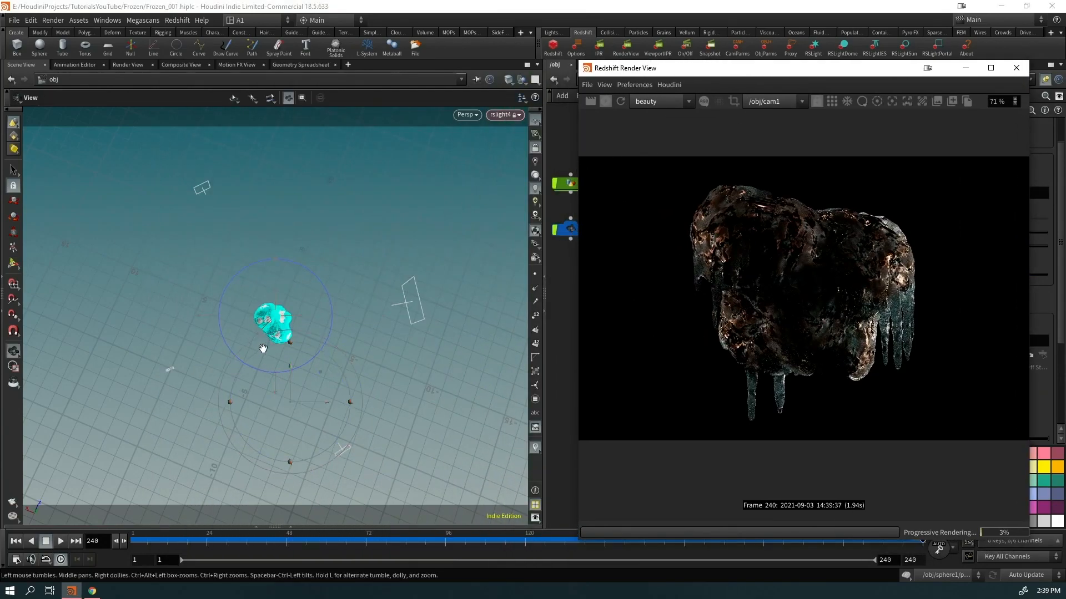
right_drag(426, 287, 290, 282)
mouse_move(287, 277)
mouse_down()
mouse_move(323, 364)
mouse_move(291, 296)
mouse_up()
alt+middle_drag(241, 353, 257, 340)
drag(757, 76, 179, 101)
scroll(1024, 369, down, 5)
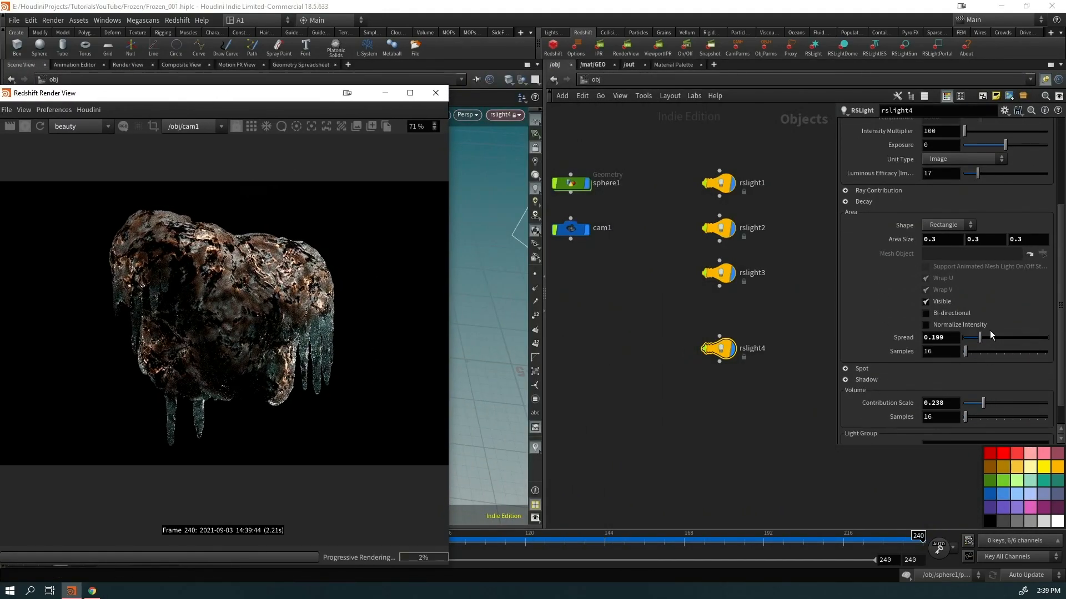
Set rslight4's area size to 0.5, spread to 0.172 and volume contribution to 0.768
drag(981, 340, 1010, 338)
drag(986, 405, 1028, 413)
drag(248, 96, 339, 57)
middle_drag(893, 241, 866, 246)
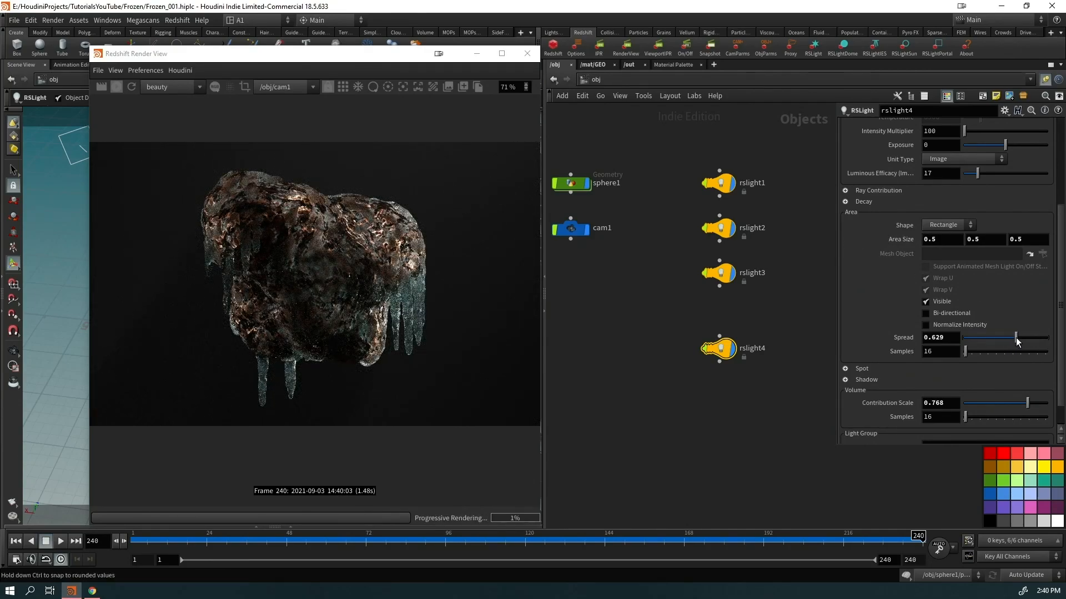
drag(1010, 338, 1046, 337)
click(977, 337)
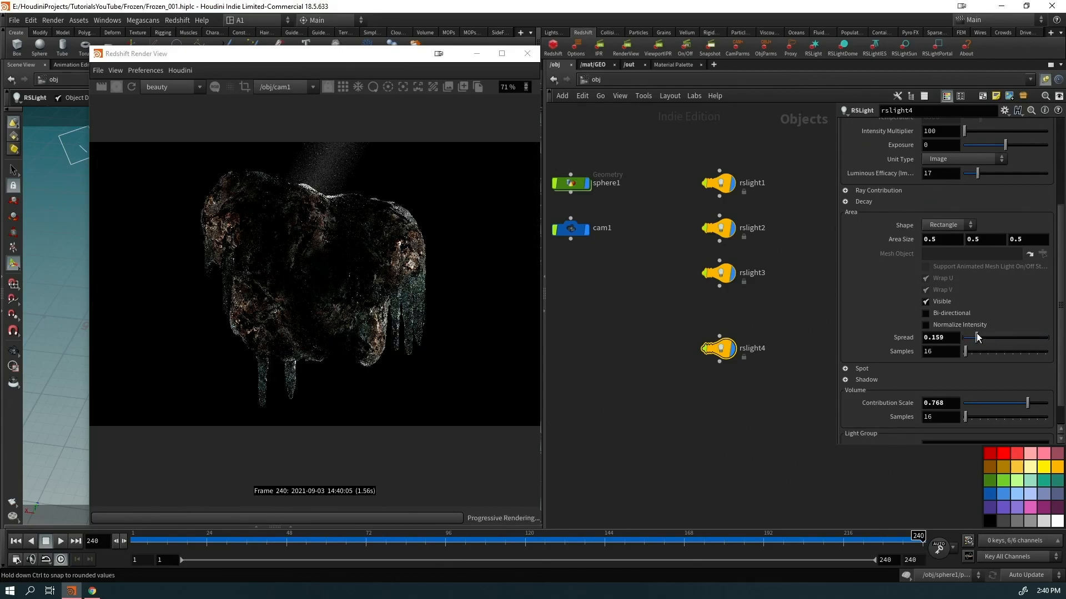
drag(976, 336, 977, 333)
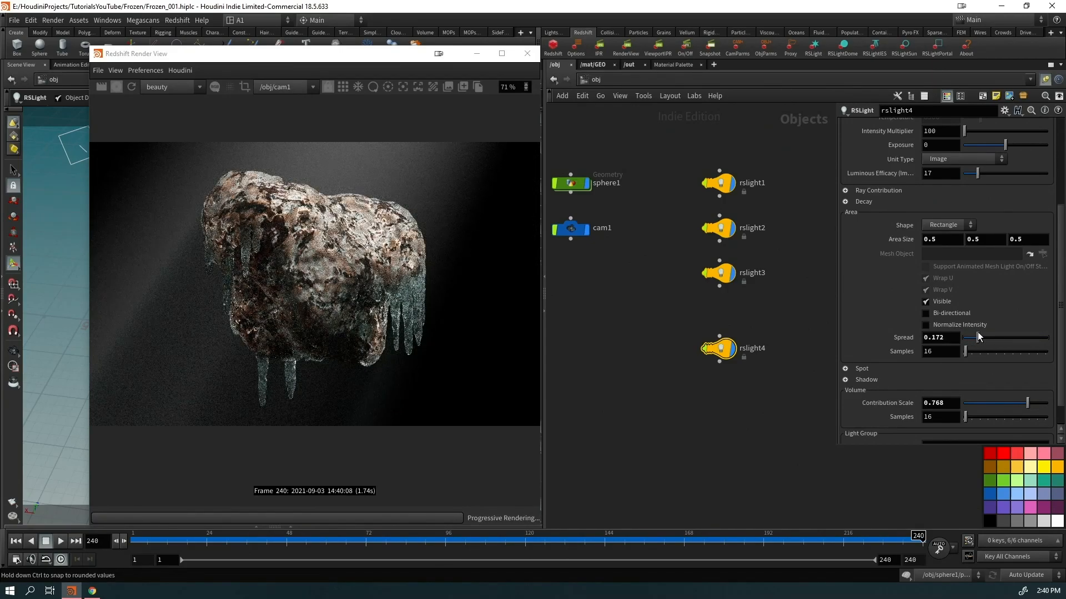
Inspect the relit ice rock from a new camera angle, then return to its material network
drag(231, 53, 634, 69)
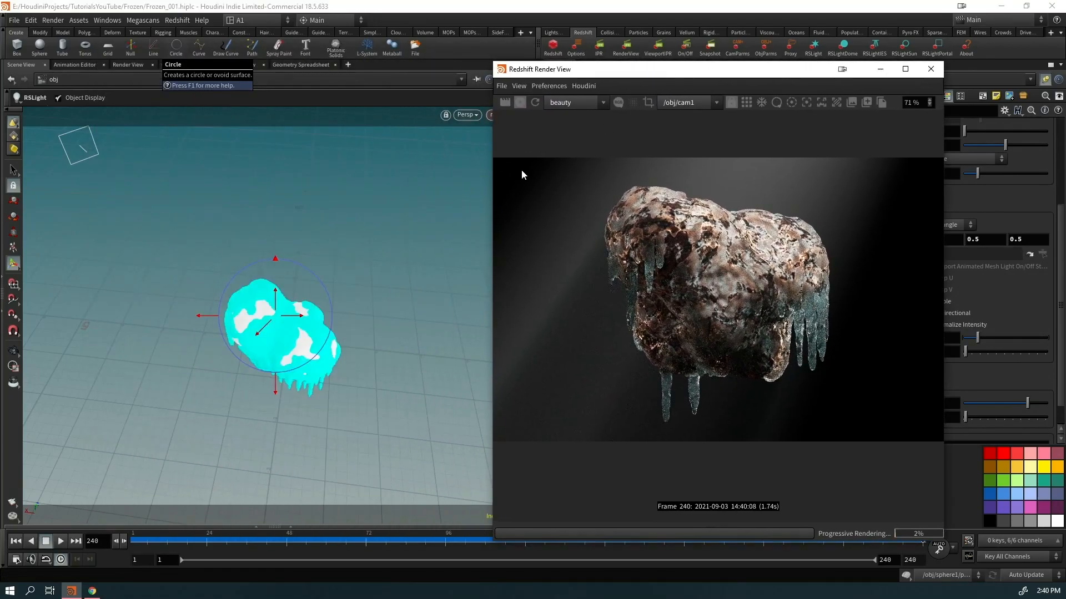
drag(295, 376, 255, 339)
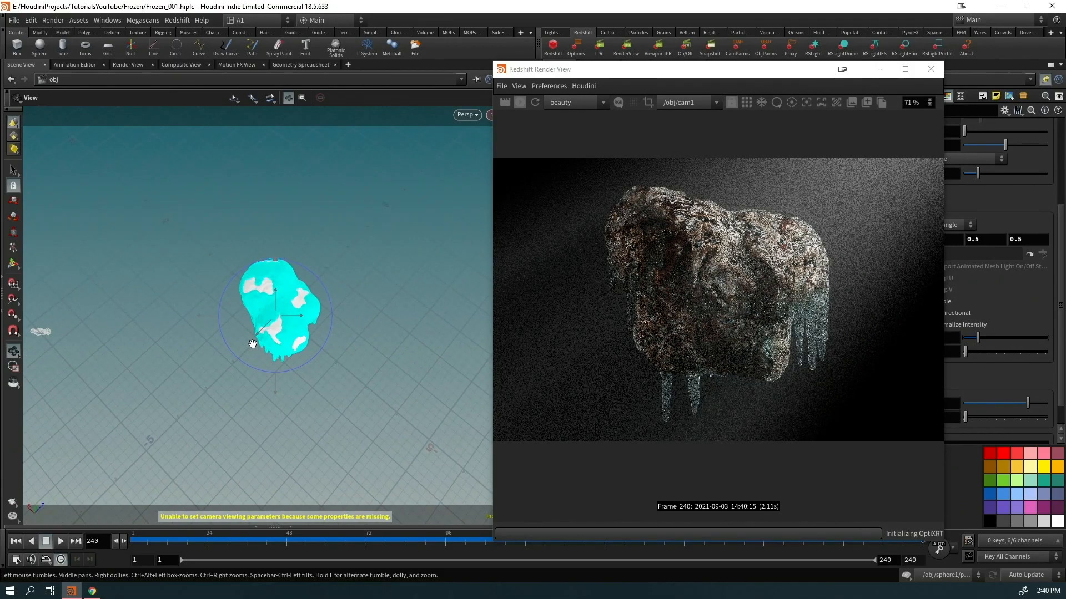
key(Return)
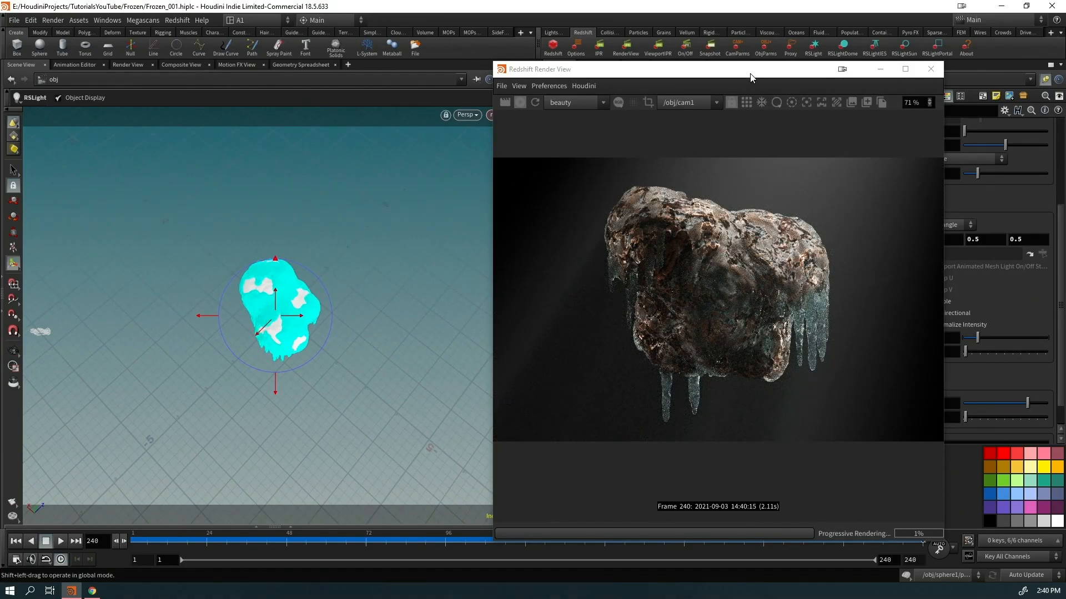
drag(783, 77, 345, 78)
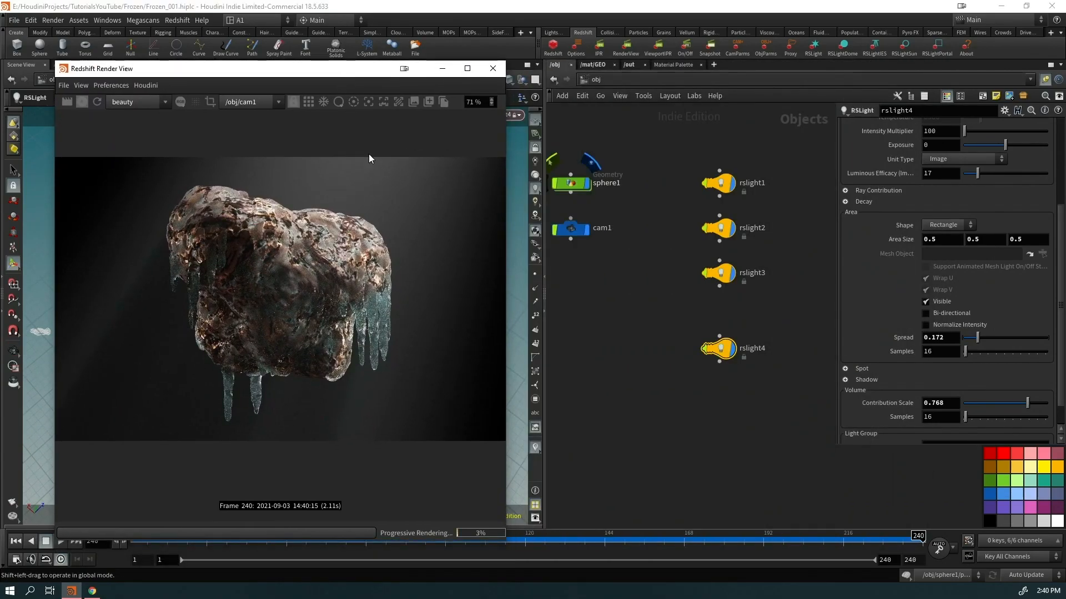
click(600, 65)
middle_drag(600, 301, 671, 293)
Raise MaxonNoise2's octaves to 20
click(602, 182)
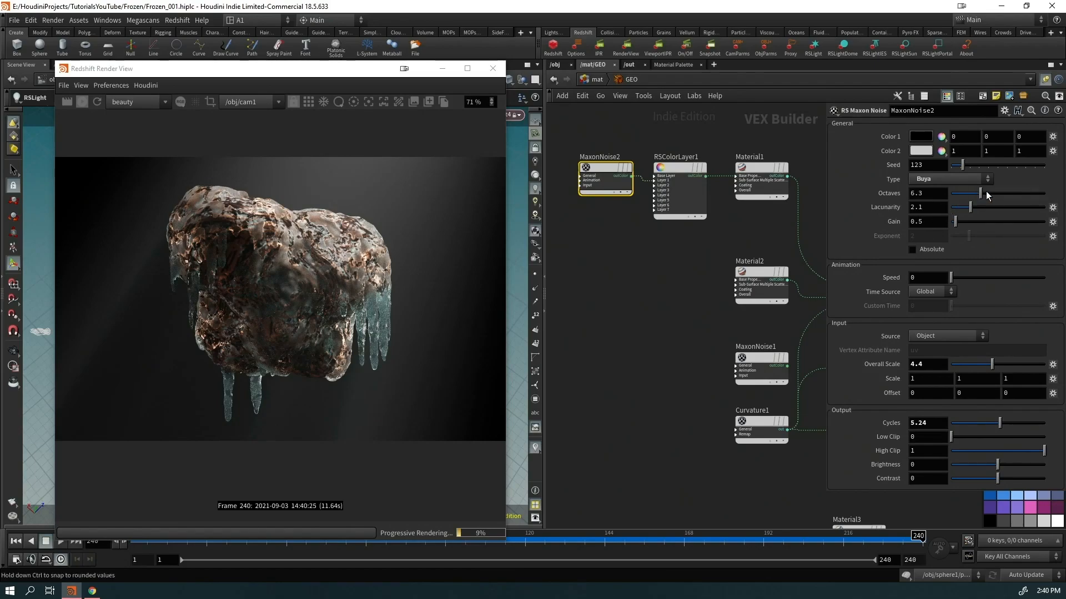
drag(981, 193, 1044, 193)
scroll(274, 277, up, 3)
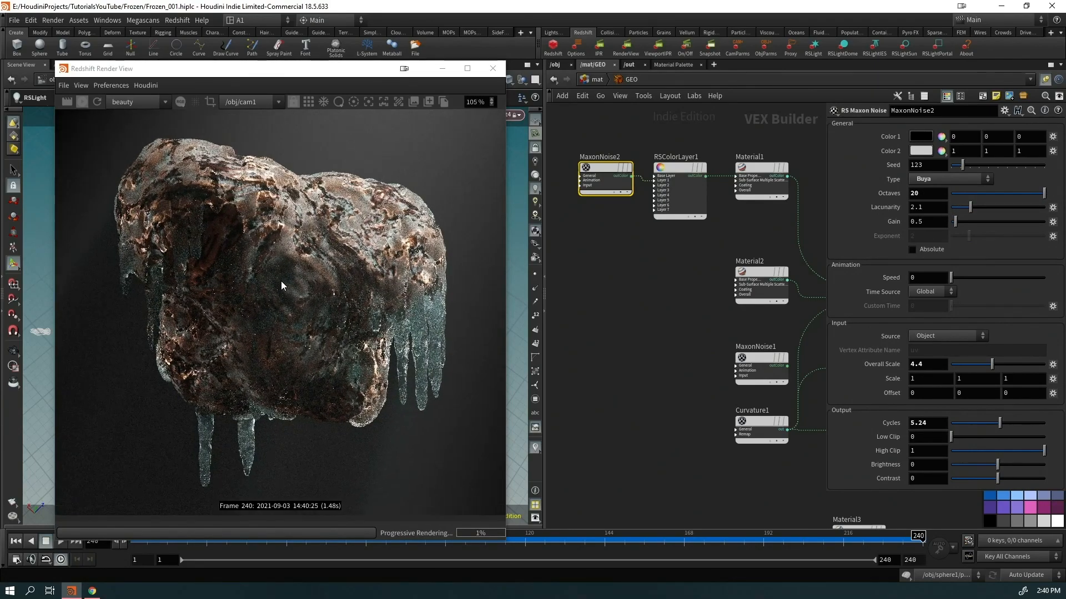
scroll(281, 280, up, 1)
Tint Layer 1 a pale icy cyan (0.858/1/0.95266) and stop the progressive render
click(679, 184)
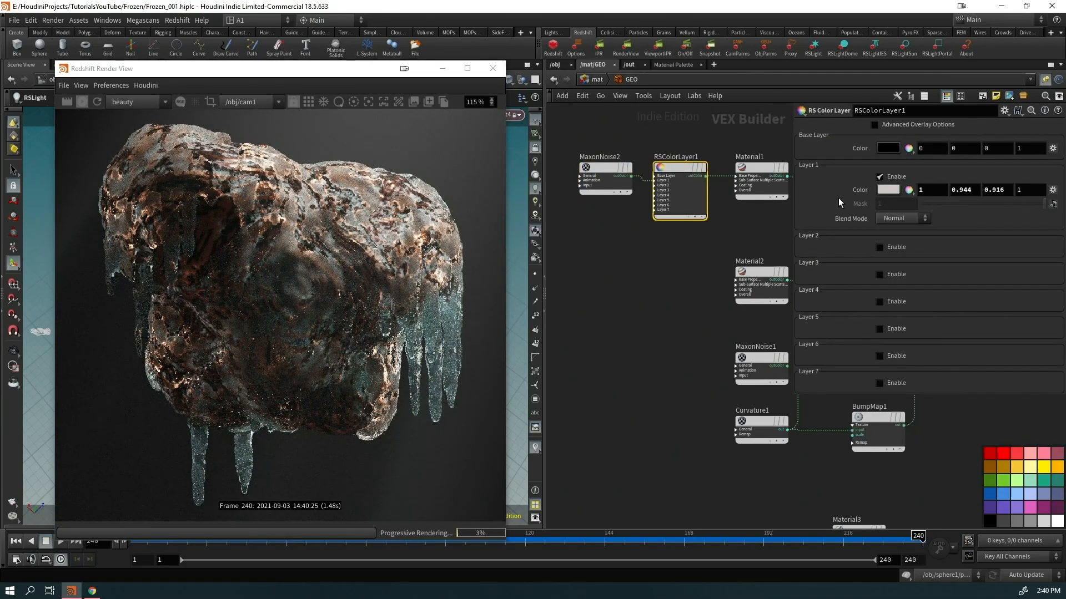
click(887, 190)
drag(930, 251, 979, 236)
scroll(347, 309, down, 1)
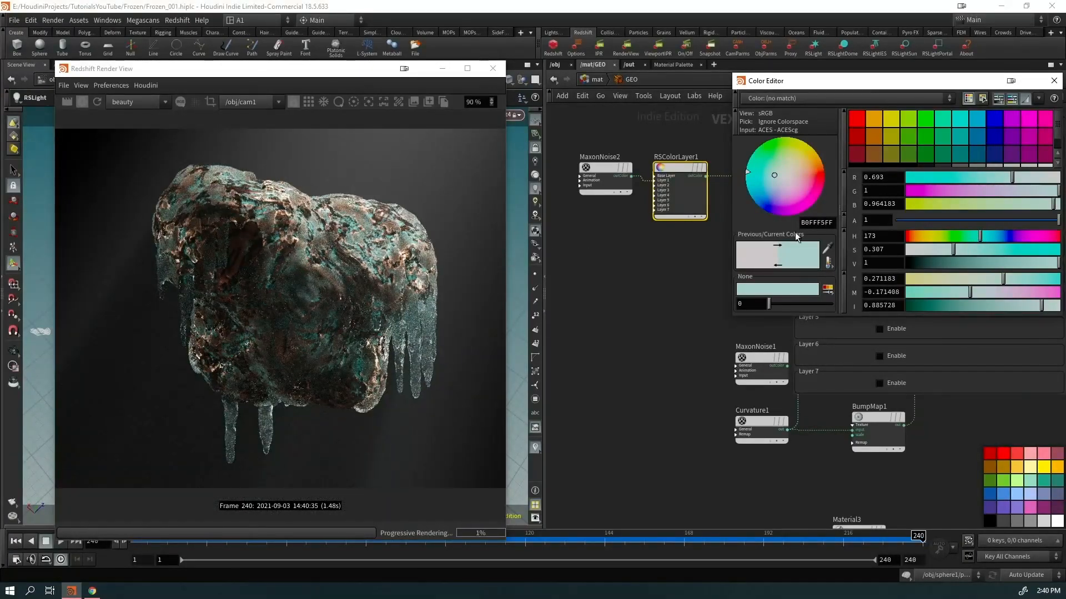
drag(953, 249, 928, 251)
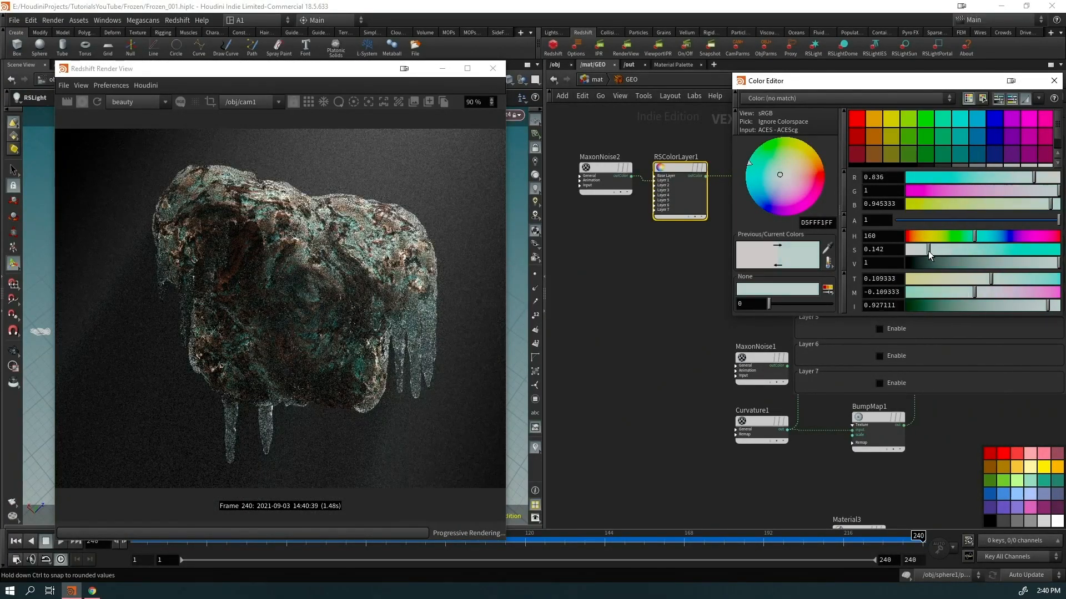
scroll(229, 318, down, 1)
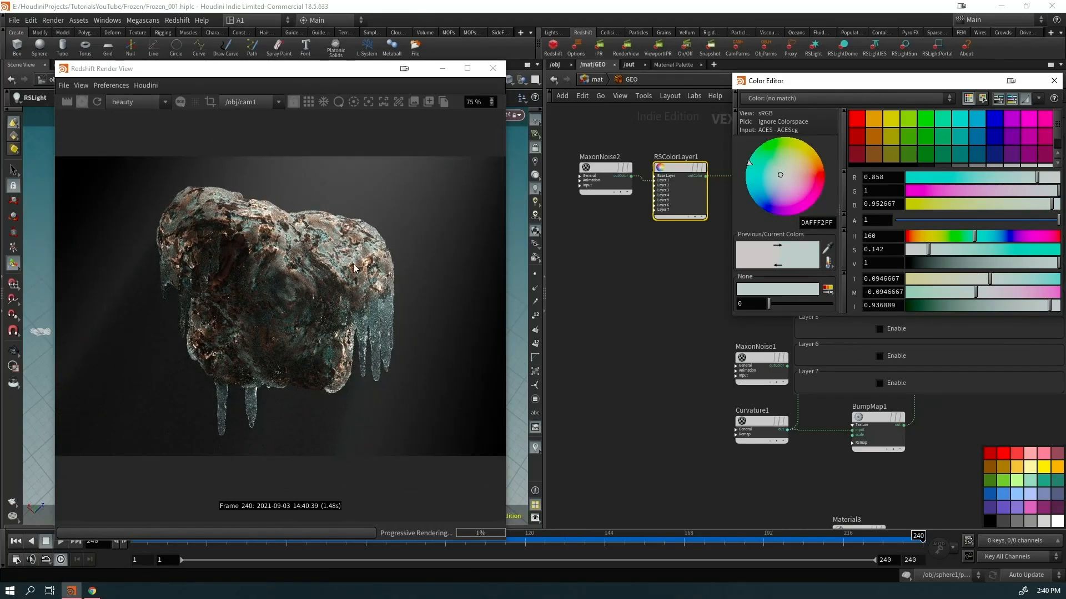
click(1053, 80)
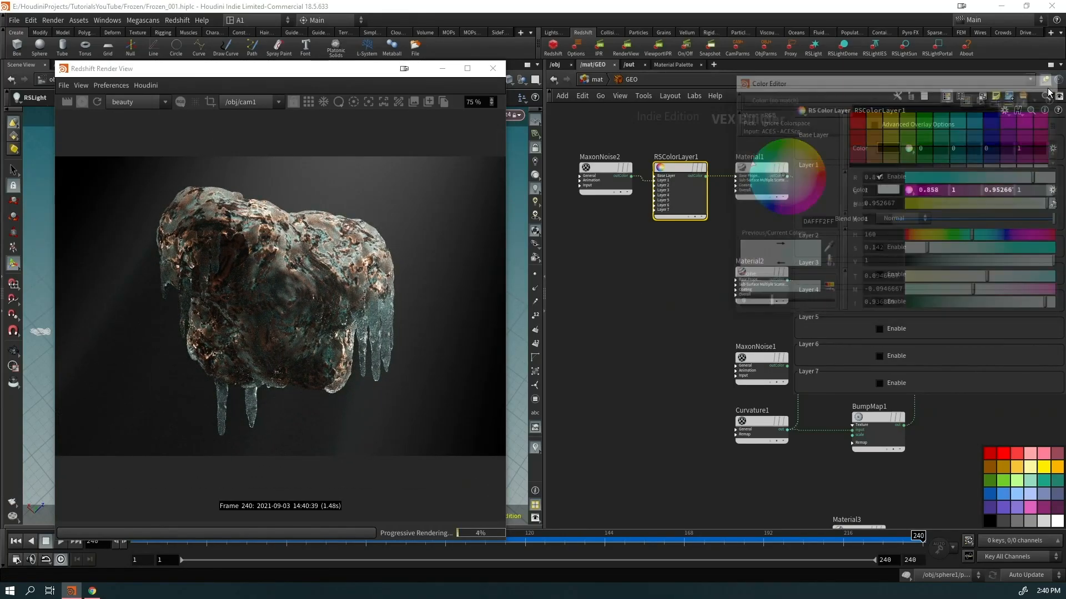
scroll(318, 342, down, 1)
scroll(348, 325, up, 4)
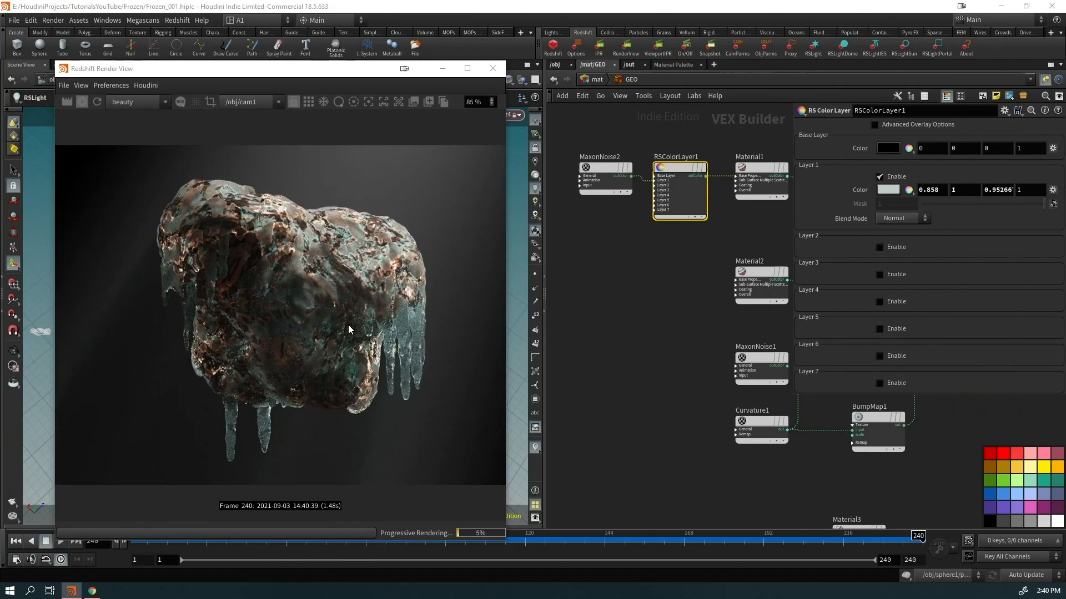
scroll(318, 258, down, 3)
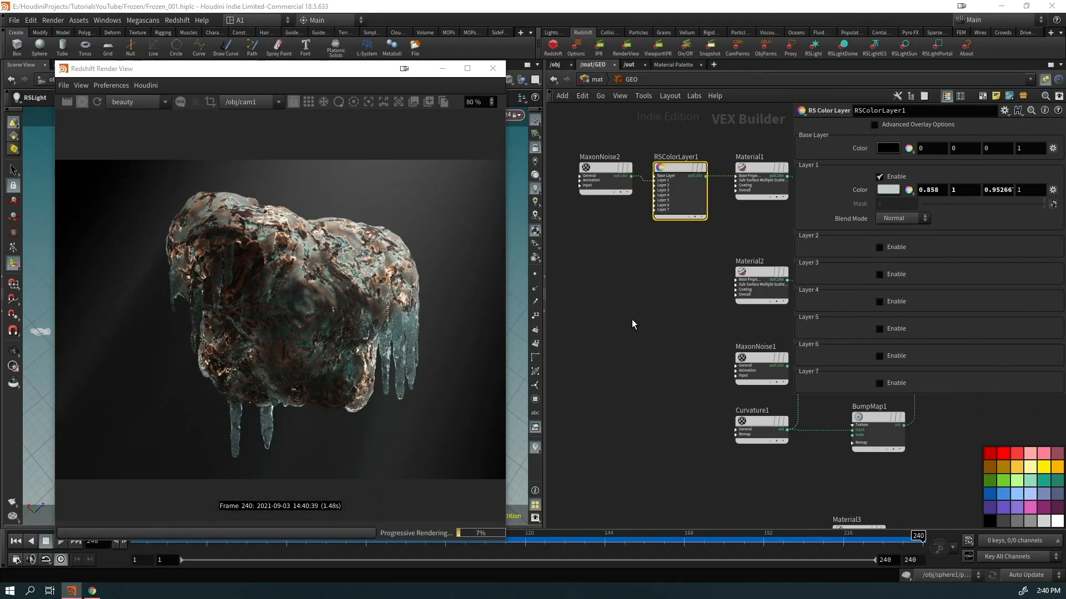
click(79, 103)
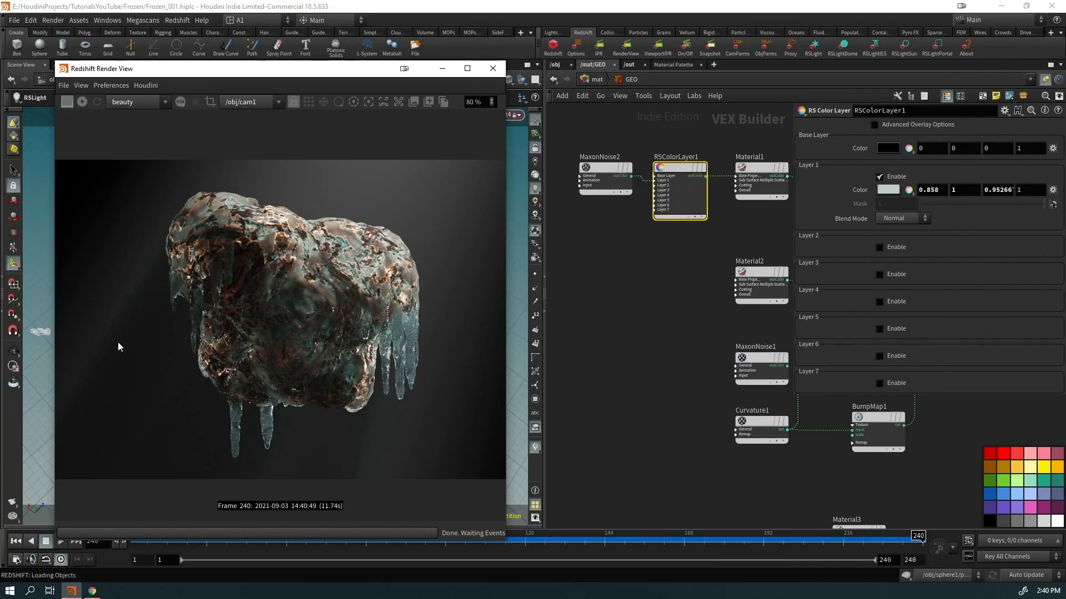
scroll(258, 332, down, 3)
Orbit and reframe the frozen ballerina on its music-box base in HeartOfficeTutorial_001
drag(336, 72, 335, 55)
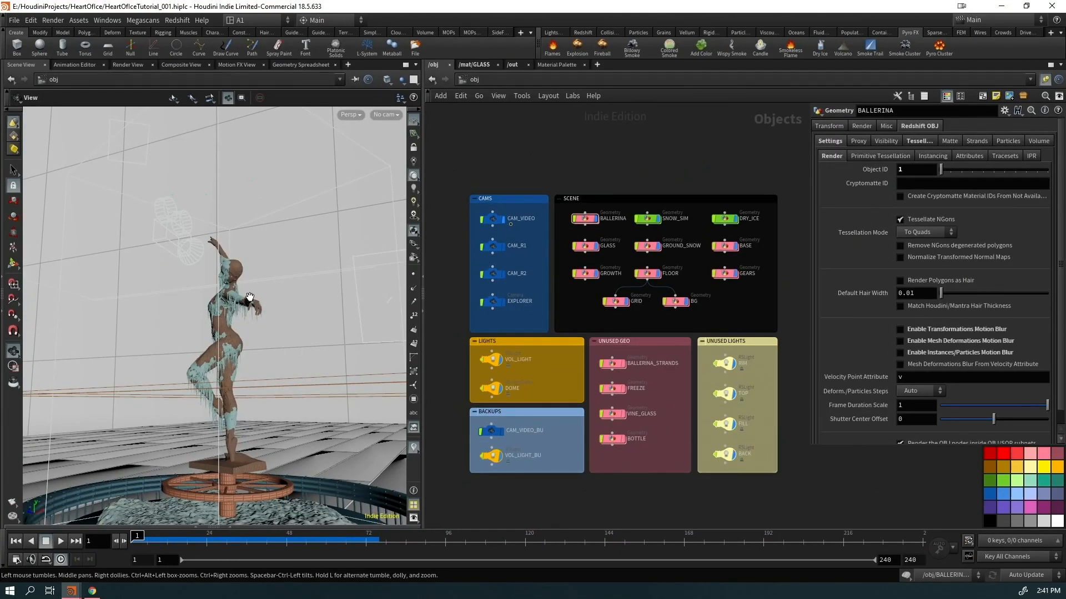
drag(249, 297, 389, 310)
scroll(266, 356, down, 5)
scroll(249, 332, up, 5)
middle_drag(230, 263, 150, 240)
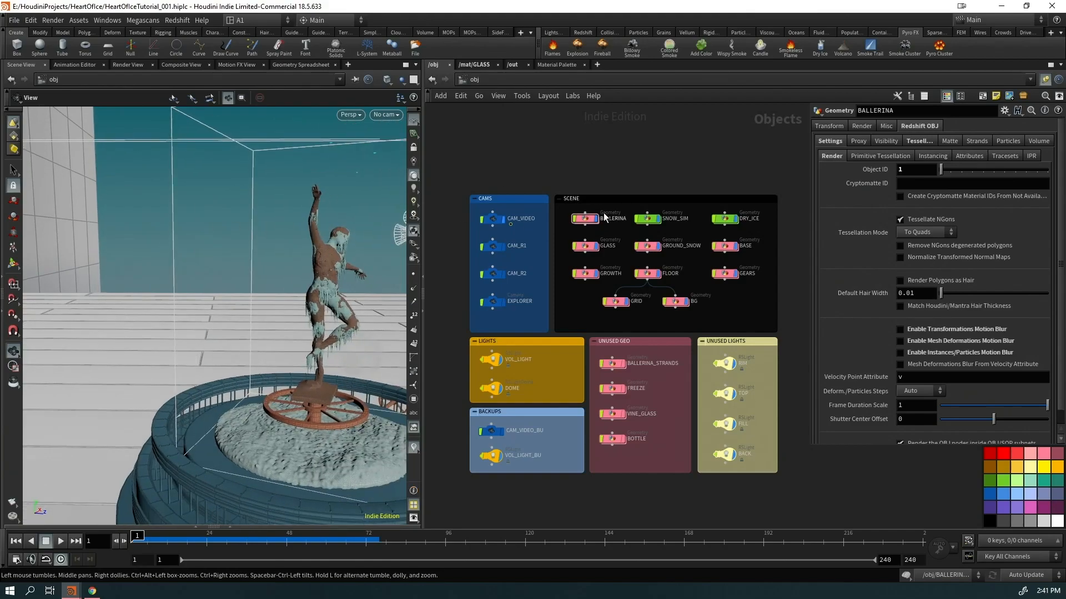
Dive into the BALLERINA object and frame the top of its node chain
scroll(604, 221, up, 3)
click(562, 264)
double_click(562, 264)
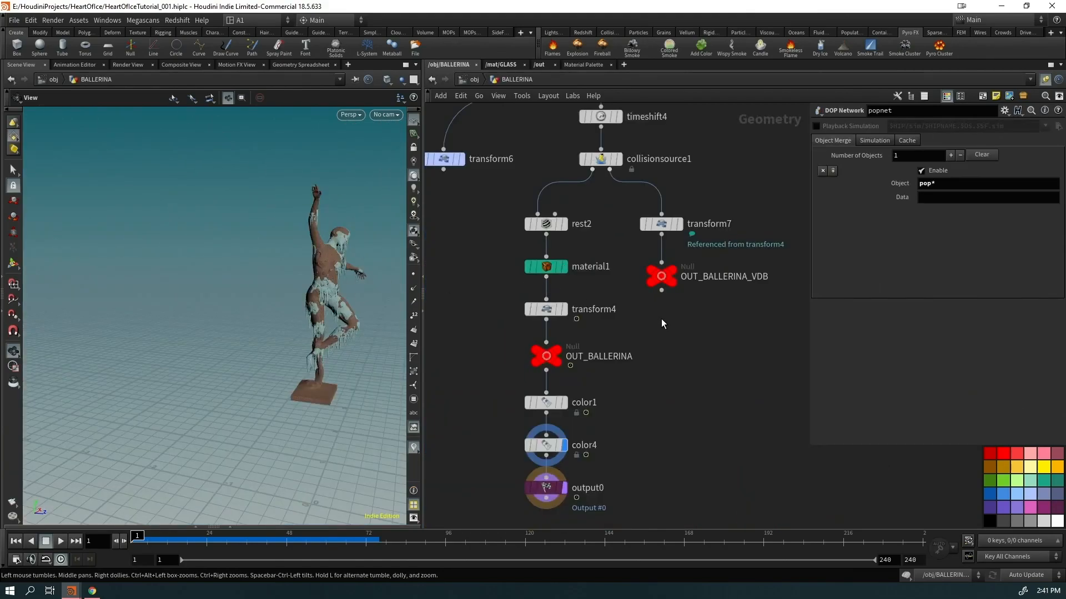
middle_drag(559, 137, 597, 395)
drag(278, 283, 432, 257)
middle_drag(228, 358, 36, 370)
middle_drag(591, 186, 600, 502)
middle_drag(627, 177, 572, 427)
scroll(572, 426, down, 8)
middle_drag(639, 273, 653, 365)
scroll(526, 258, up, 4)
middle_drag(610, 437, 516, 348)
scroll(516, 348, up, 4)
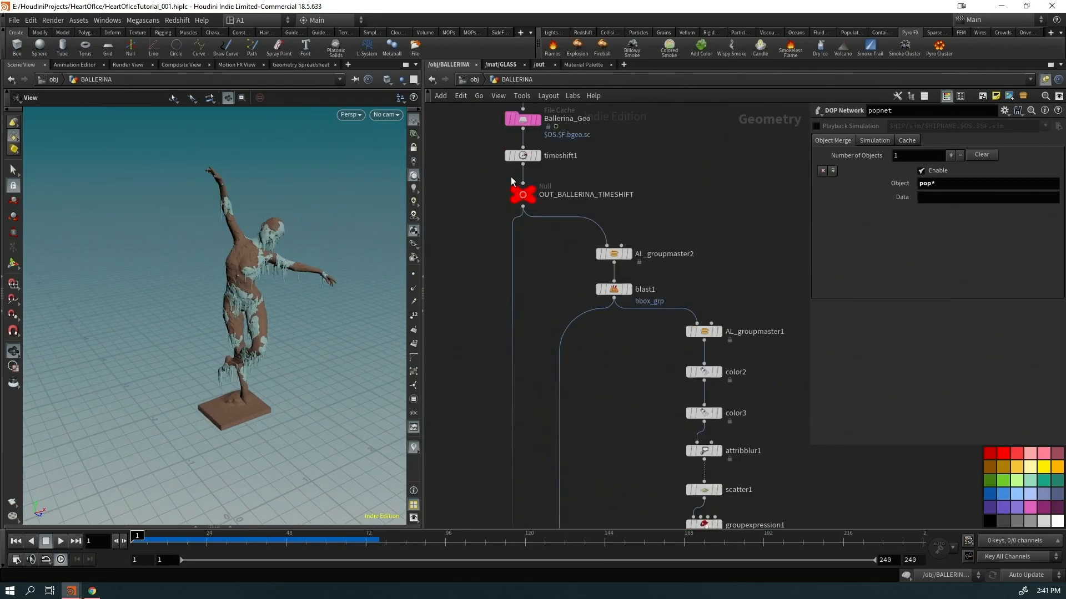
Display OUT_BALLERINA_TIMESHIFT and play the ballerina animation, then return to frame 1
click(533, 192)
key(Up)
drag(242, 344, 273, 299)
key(ctrl+Up)
middle_drag(630, 477, 549, 133)
middle_drag(707, 338, 772, 353)
middle_drag(707, 402, 694, 123)
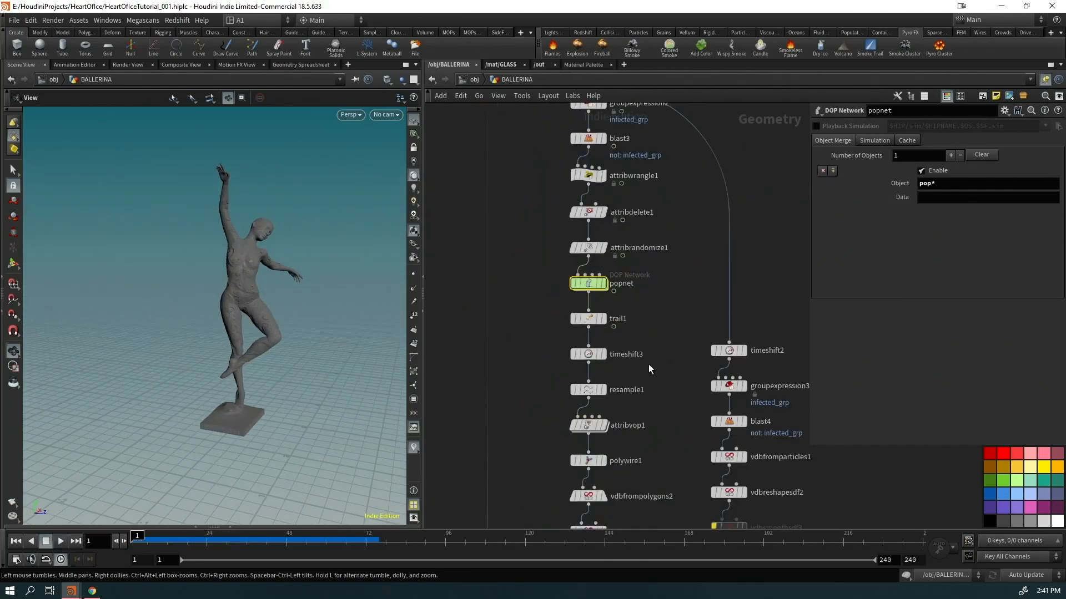
Step through the popnet particles, vdbcombine1 icy mesh and merged ballerina with icicles
click(608, 284)
middle_drag(644, 403, 637, 124)
click(673, 291)
middle_drag(754, 372, 744, 147)
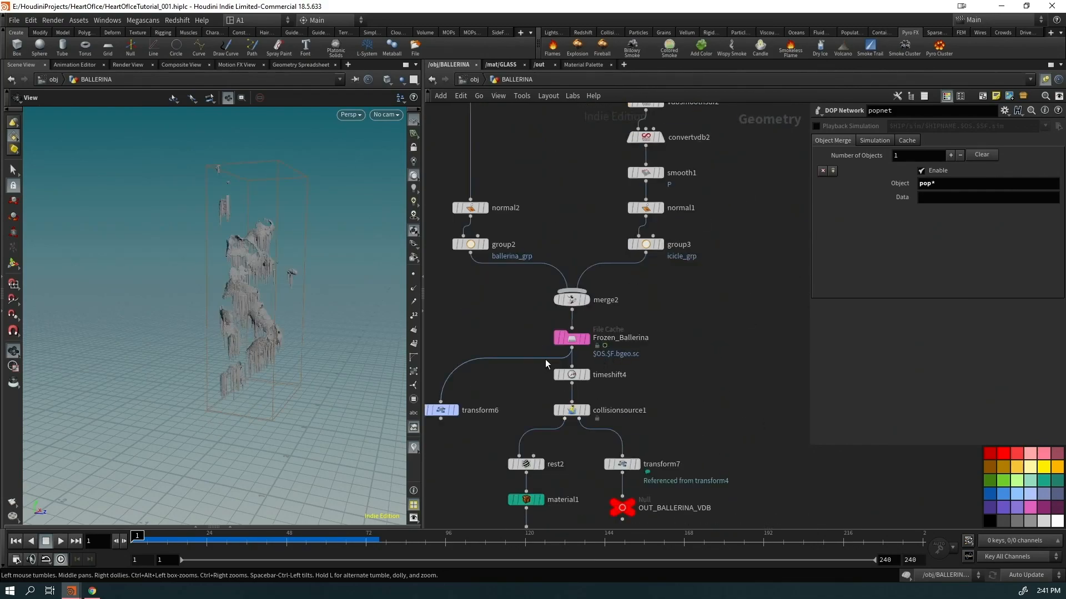
click(585, 300)
Display the group3 icicle group and orbit around the icicles
scroll(261, 227, up, 5)
drag(261, 227, 72, 189)
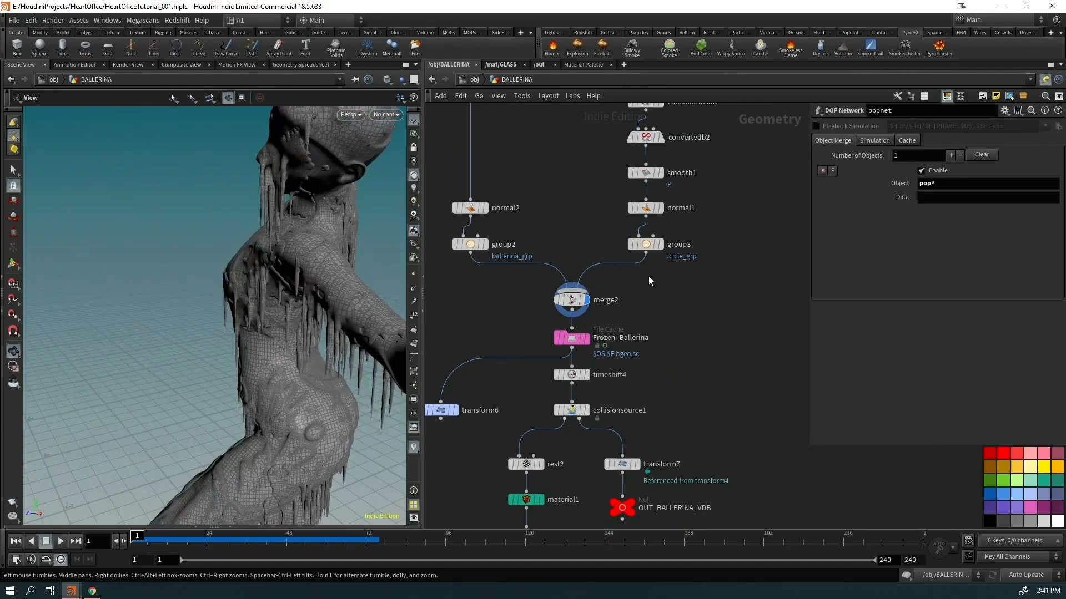
click(660, 244)
drag(361, 261, 112, 377)
drag(267, 327, 257, 374)
Display the cached Frozen_Ballerina geometry and examine her neck and face up close
click(586, 338)
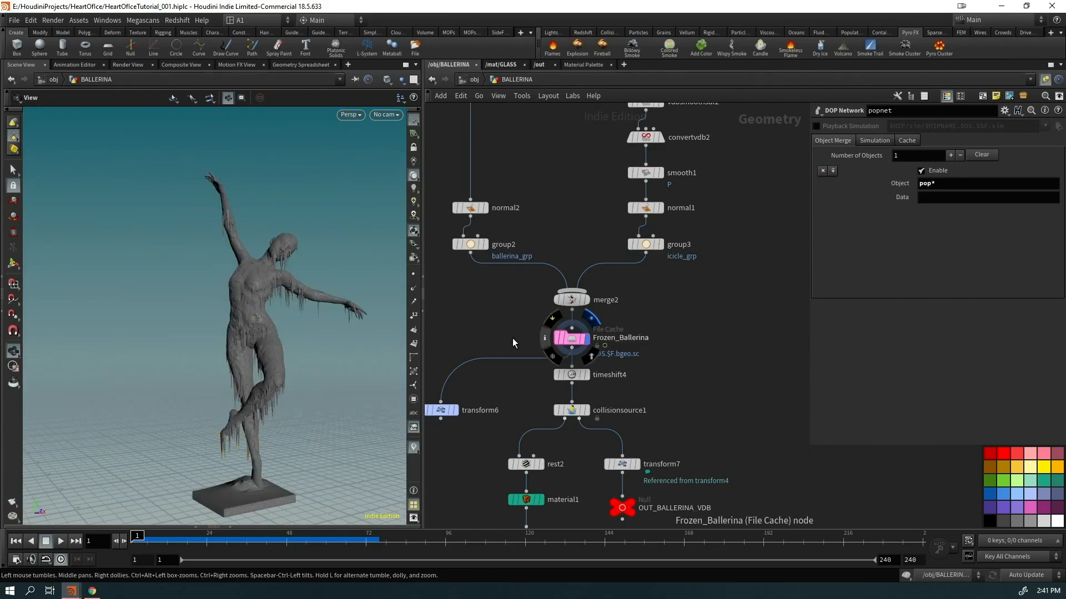
drag(272, 253, 267, 278)
right_drag(266, 278, 328, 304)
drag(328, 304, 262, 309)
middle_drag(648, 328, 642, 176)
middle_drag(580, 473, 600, 323)
Show the coloured ballerina from color4 with her full base, then return to /obj
click(558, 355)
right_drag(135, 325, 238, 385)
drag(238, 385, 214, 195)
right_drag(214, 194, 183, 357)
drag(183, 356, 331, 269)
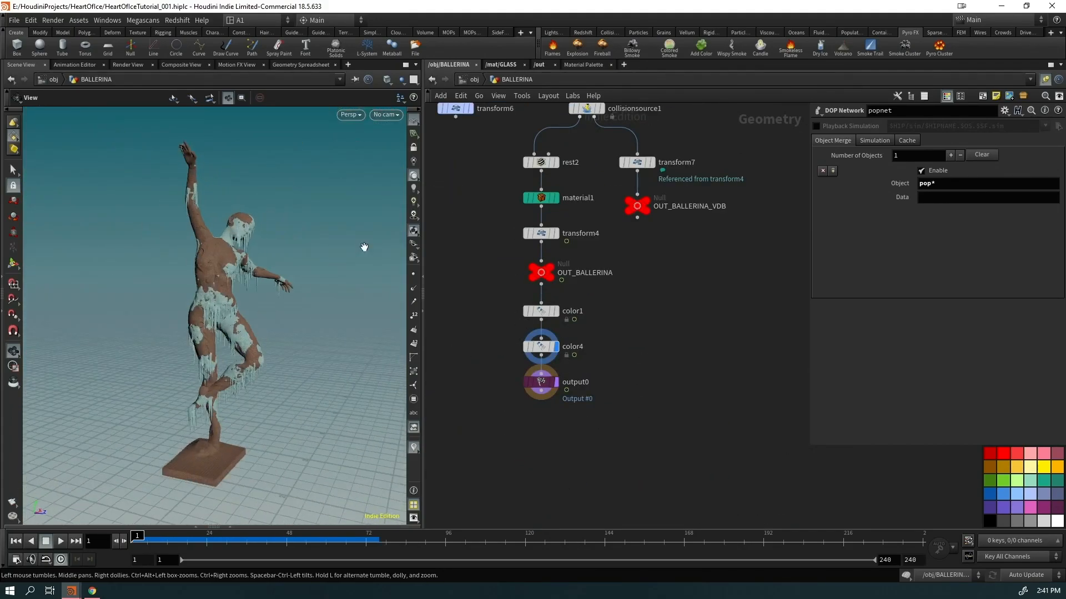
click(474, 79)
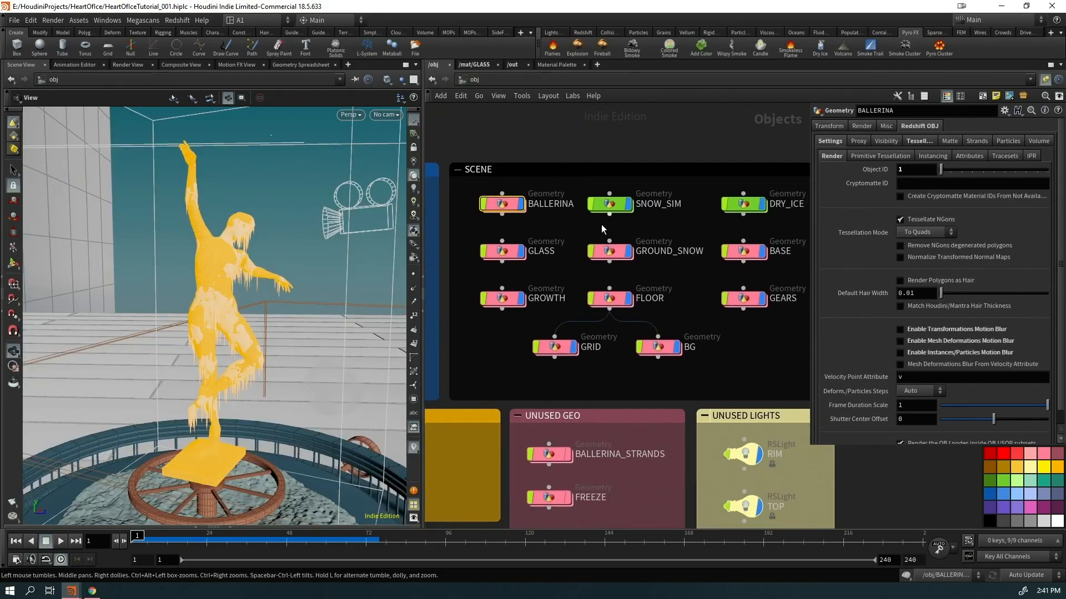
double_click(606, 203)
drag(242, 247, 62, 447)
right_drag(61, 448, 245, 307)
middle_drag(758, 333, 783, 499)
middle_drag(688, 267, 760, 516)
middle_drag(598, 145, 492, 111)
middle_drag(727, 522, 711, 161)
mouse_move(582, 316)
click(61, 542)
right_drag(288, 328, 375, 269)
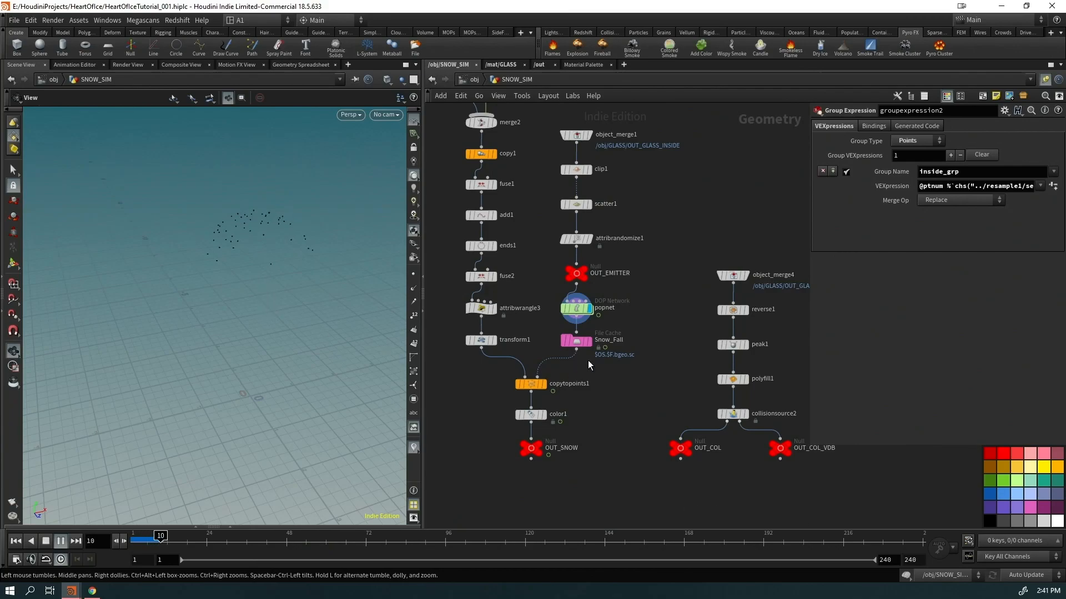
mouse_move(583, 342)
key(ctrl+Up)
click(592, 326)
click(575, 342)
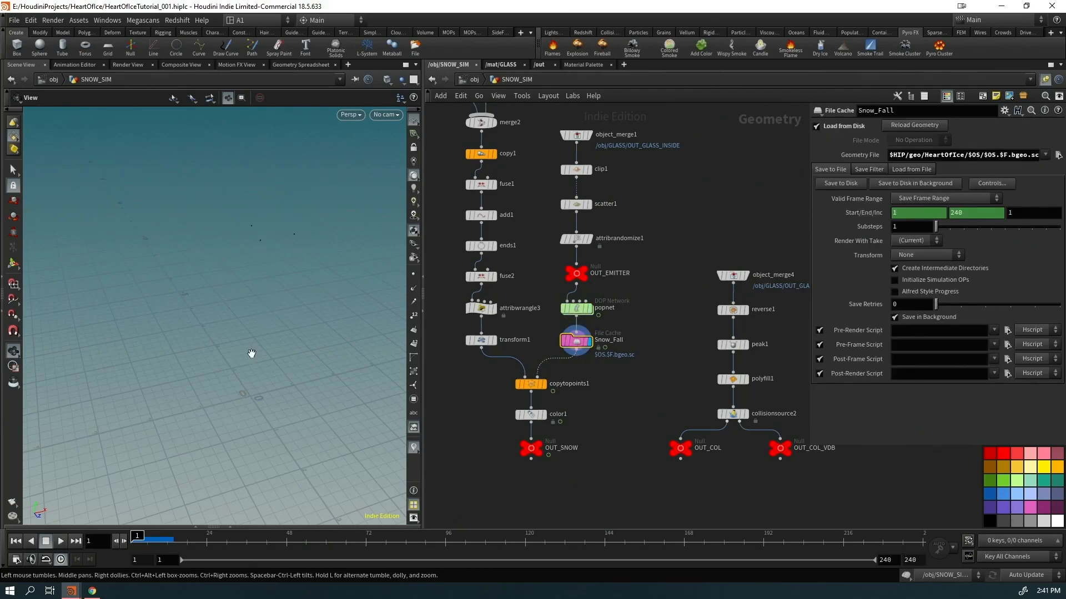
drag(245, 361, 222, 367)
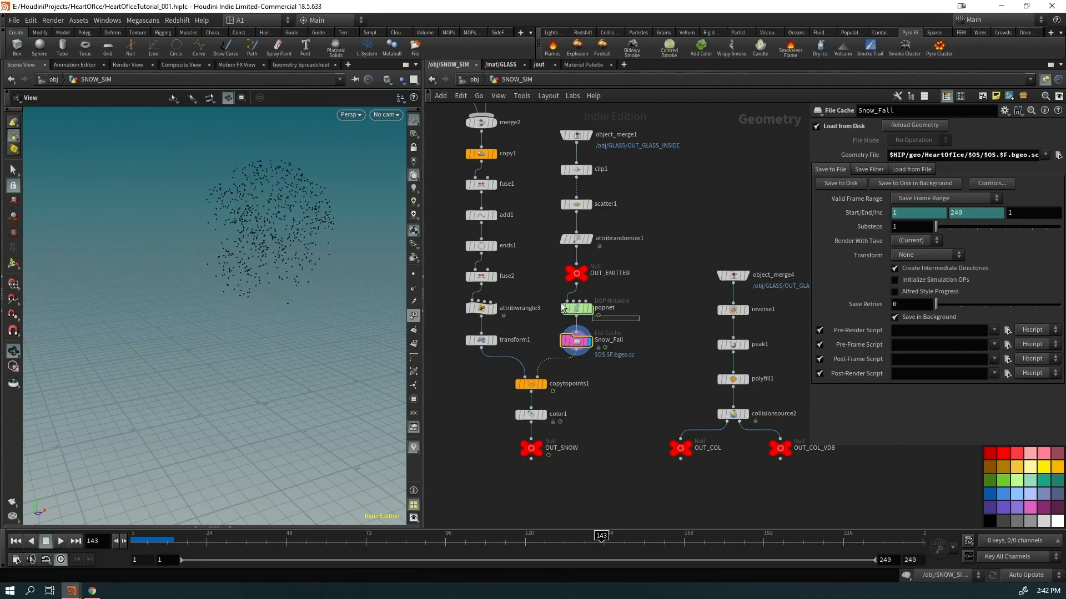
key(Return)
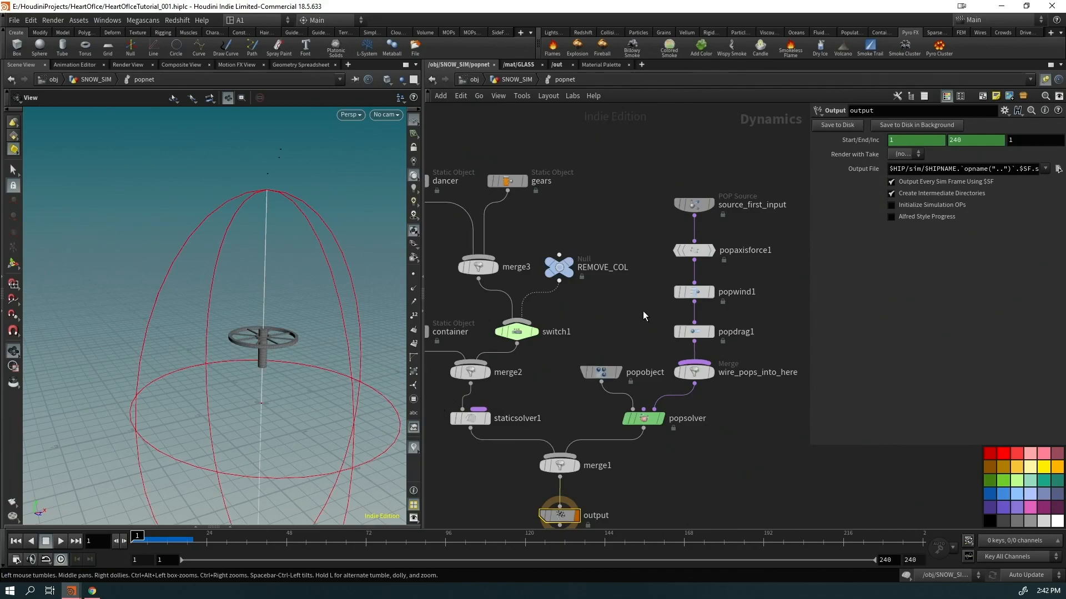
middle_drag(643, 312, 580, 300)
click(638, 236)
middle_drag(723, 301, 717, 222)
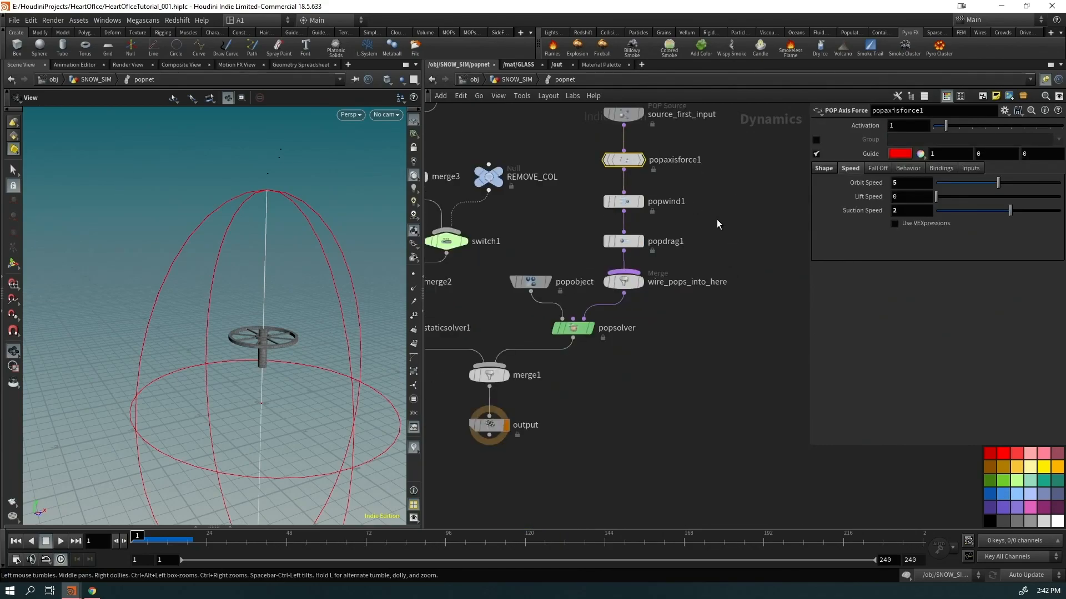
click(623, 201)
middle_drag(637, 470, 723, 506)
middle_drag(535, 351, 565, 429)
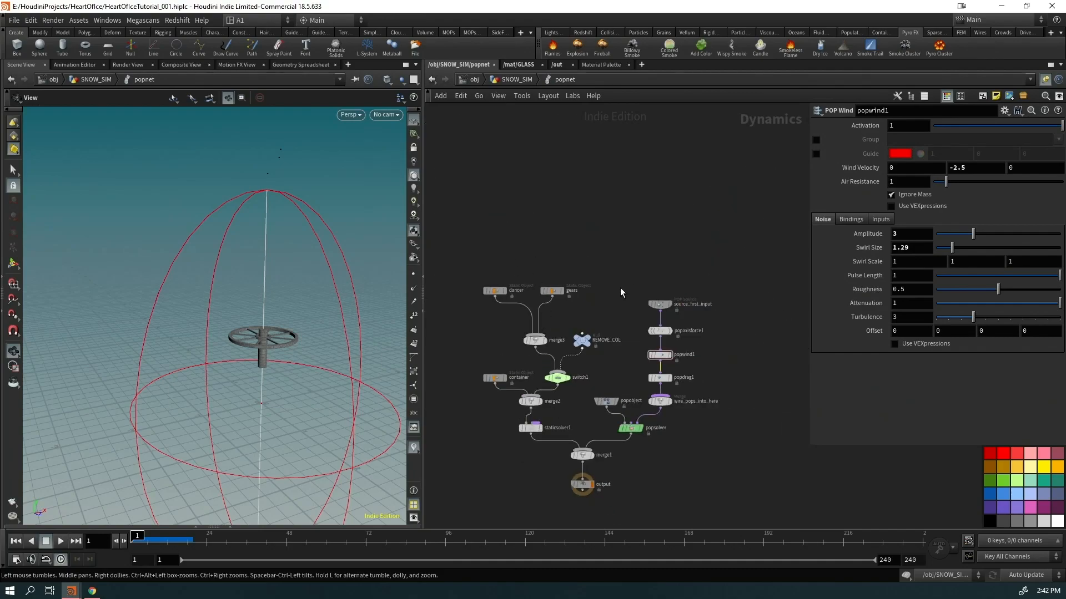
click(474, 79)
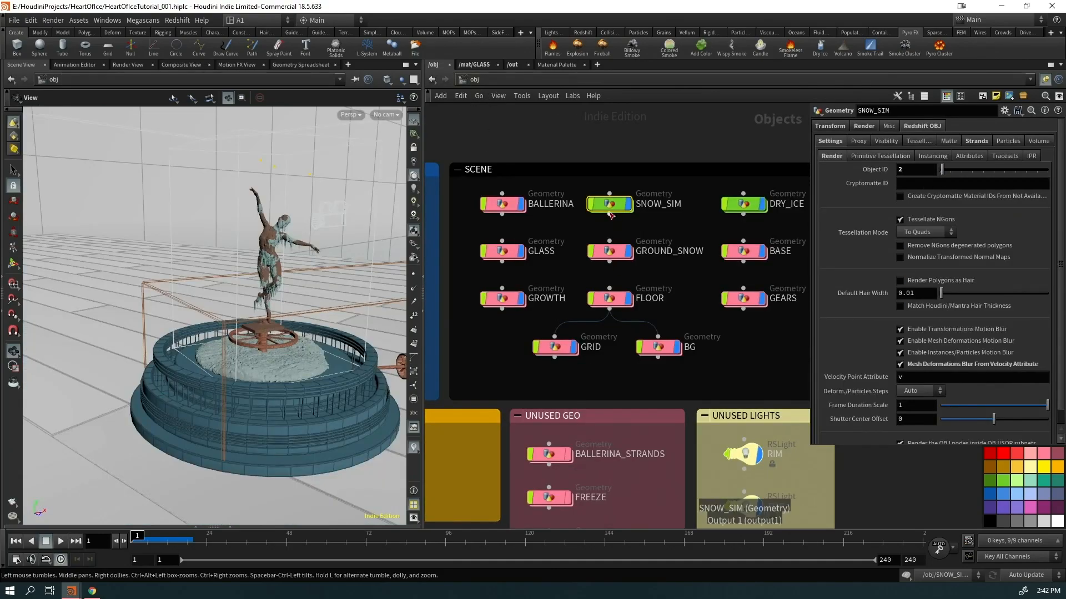
key(i)
middle_drag(543, 268, 706, 538)
middle_drag(700, 229, 661, 104)
click(667, 260)
scroll(634, 495, up, 1)
click(608, 509)
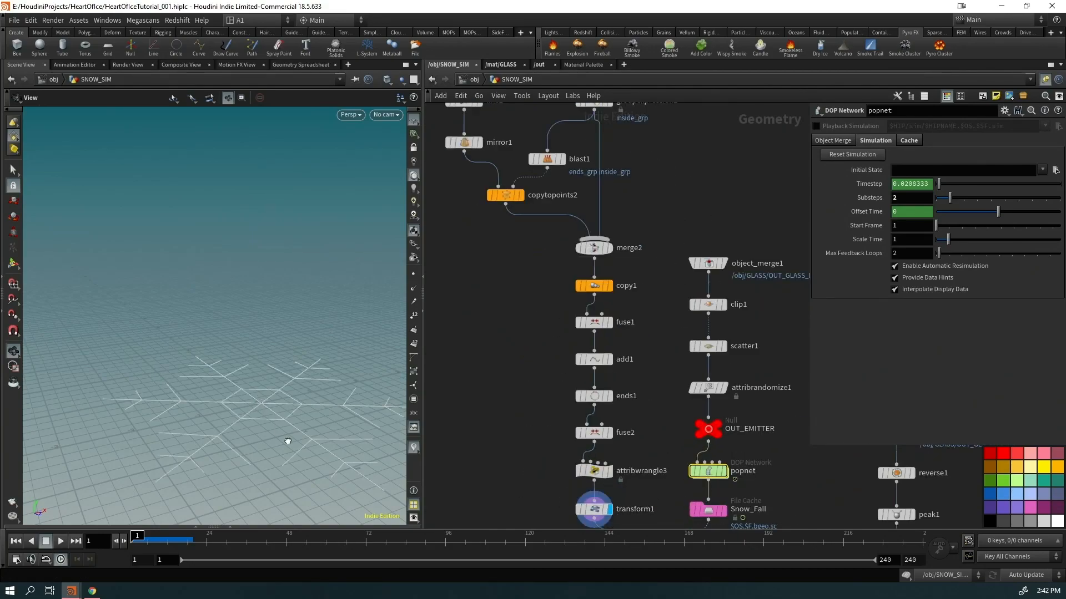
middle_drag(488, 407, 435, 256)
drag(250, 319, 226, 344)
middle_drag(297, 397, 258, 373)
mouse_move(583, 460)
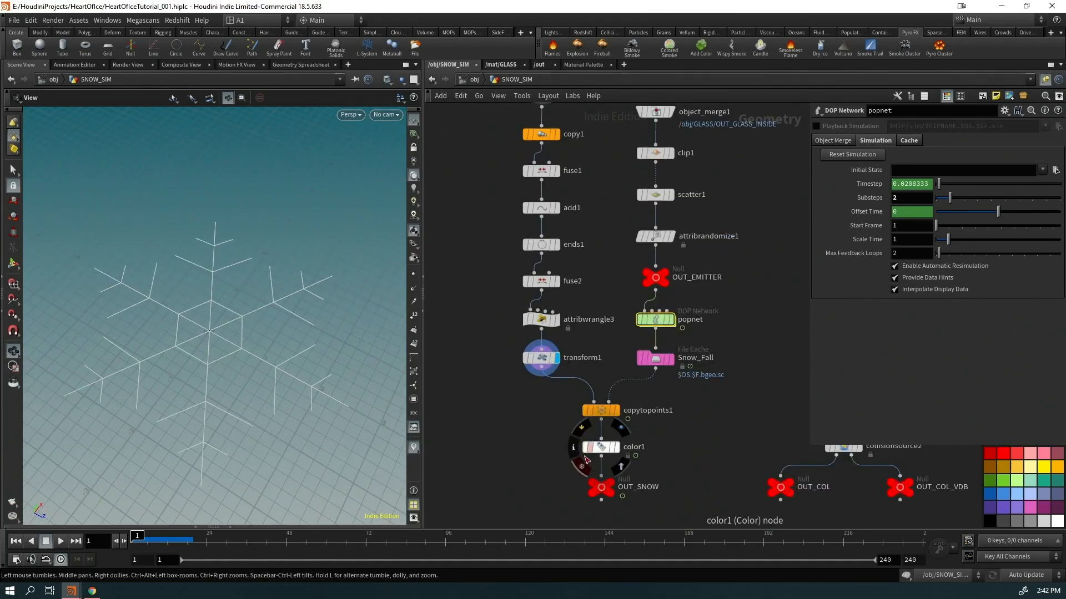
click(616, 412)
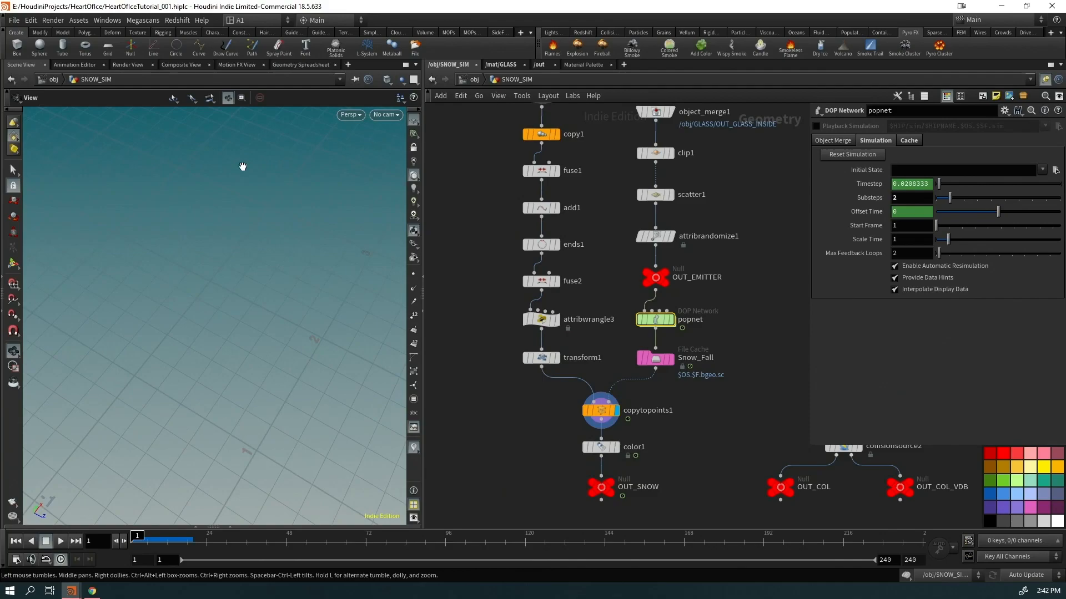
middle_drag(220, 454, 222, 299)
key(f)
right_drag(219, 396, 352, 332)
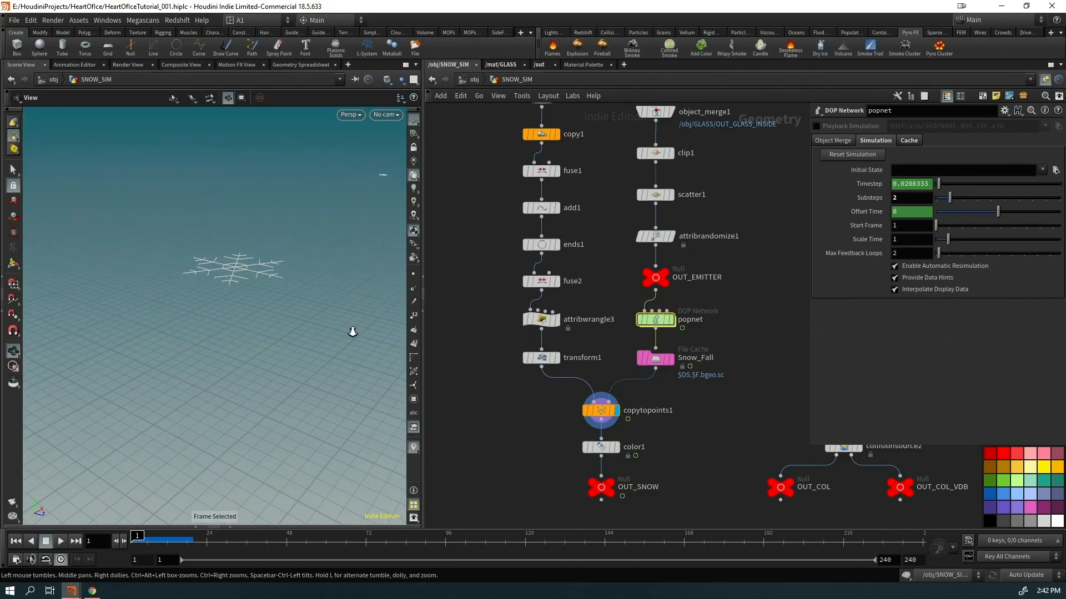
middle_drag(147, 299, 106, 383)
middle_drag(478, 258, 504, 483)
middle_drag(504, 424, 529, 443)
click(609, 381)
mouse_move(517, 291)
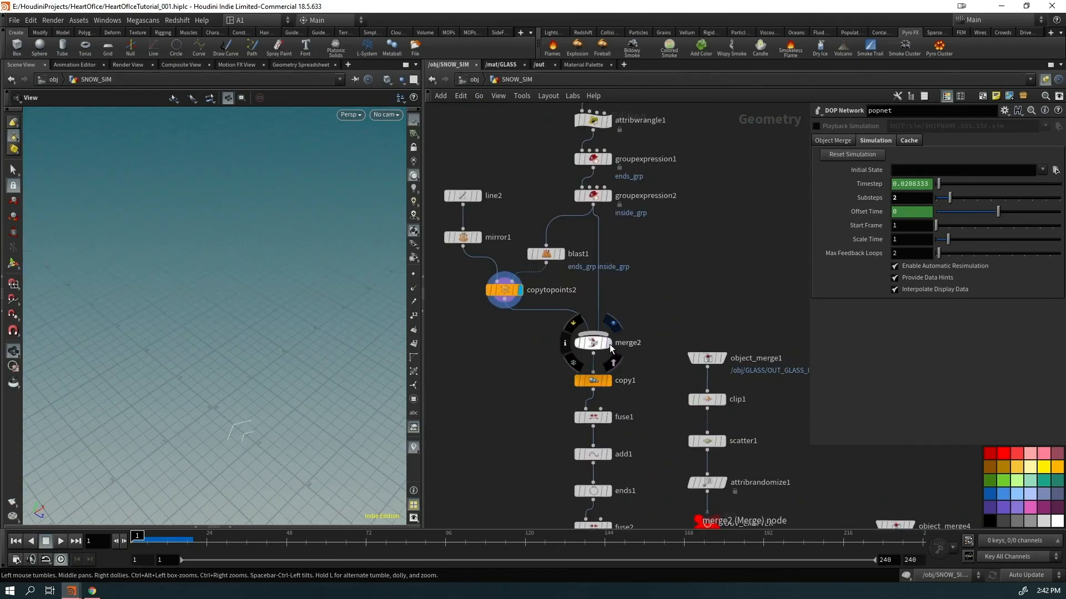
click(609, 343)
click(610, 381)
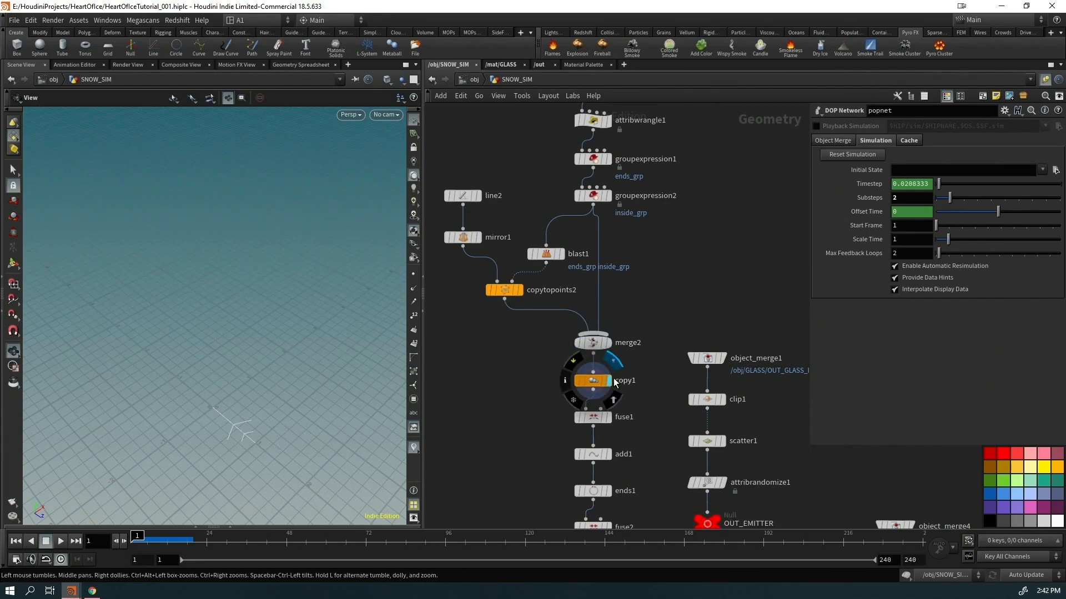
click(476, 80)
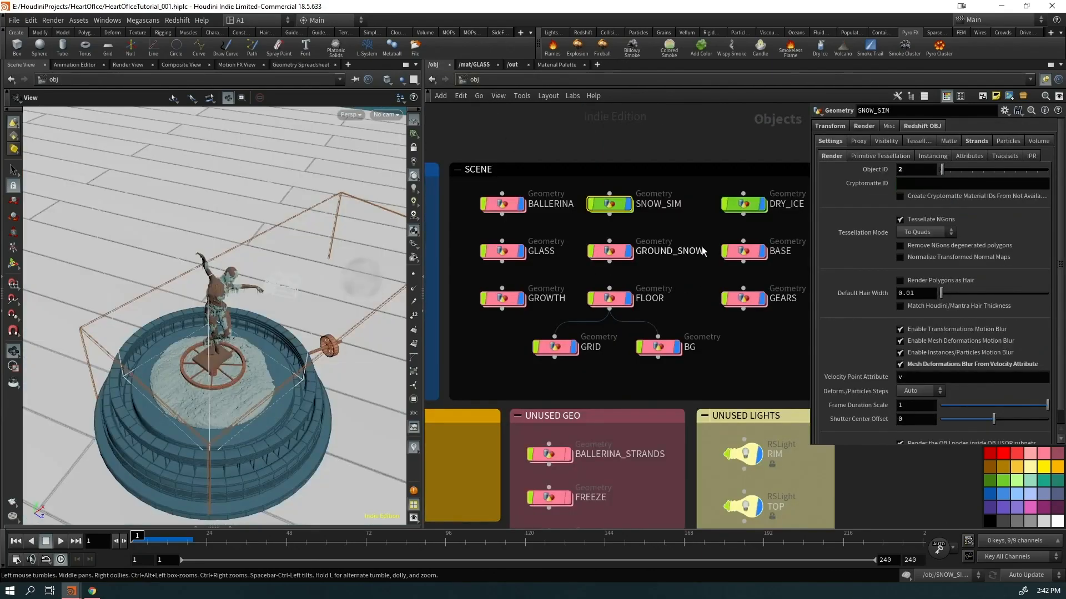
double_click(667, 195)
drag(249, 268, 191, 364)
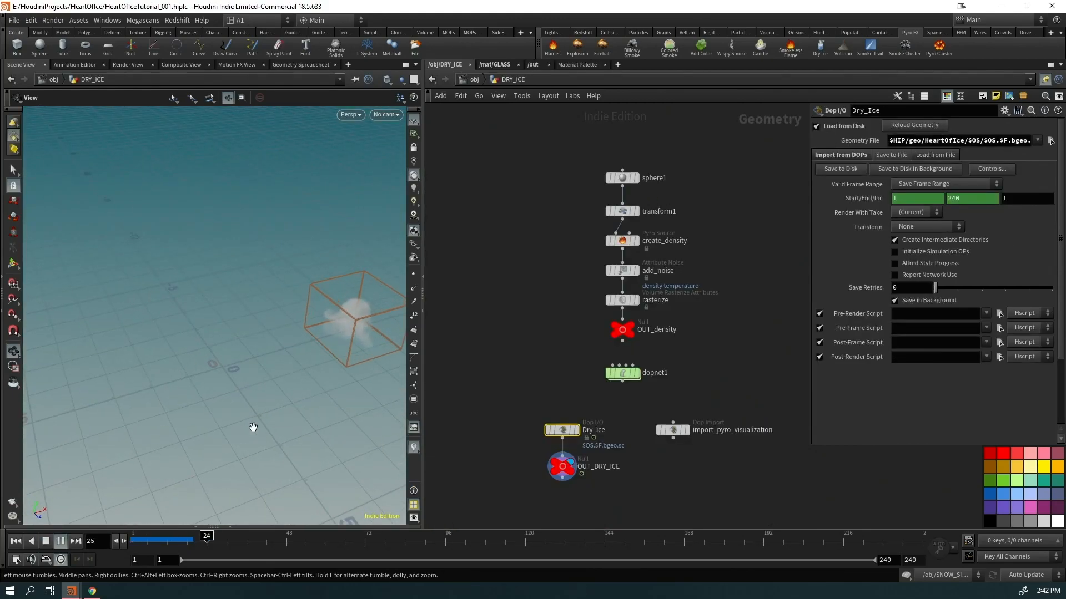
key(ctrl+Up)
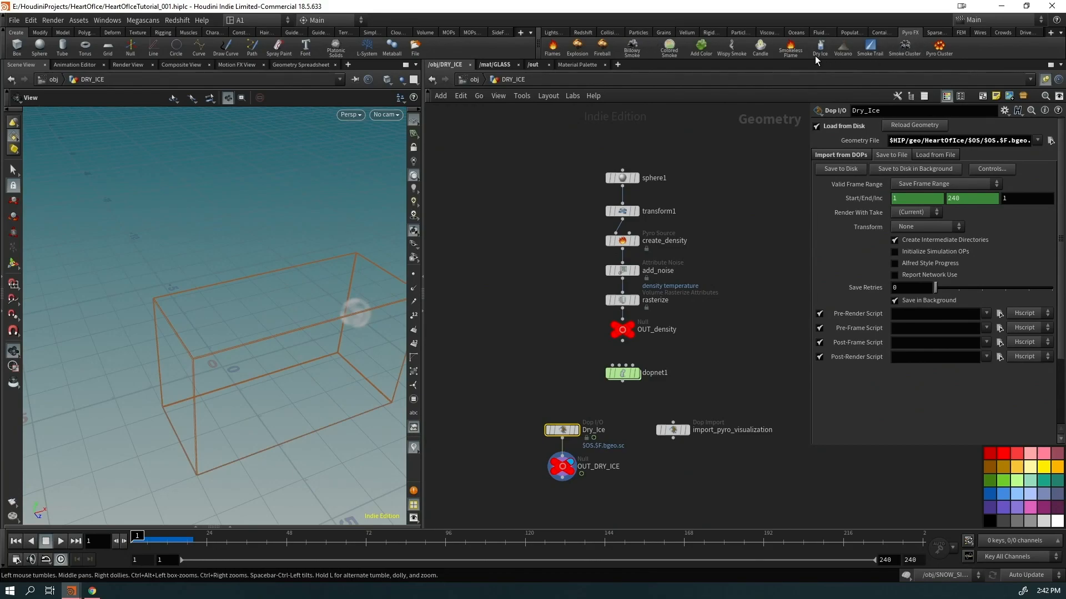
click(470, 79)
middle_drag(641, 294, 677, 302)
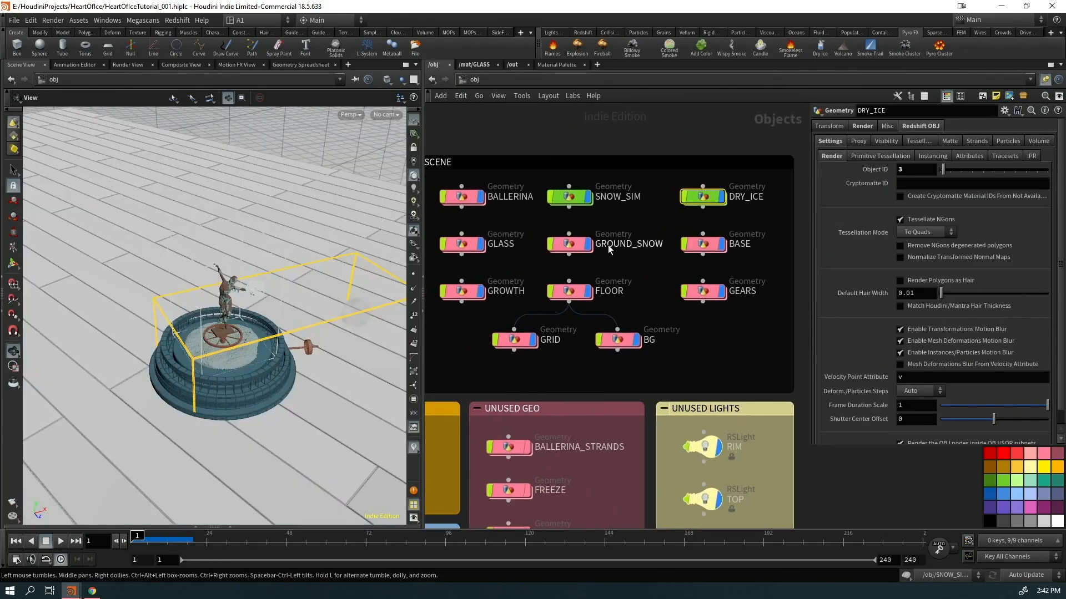
double_click(466, 247)
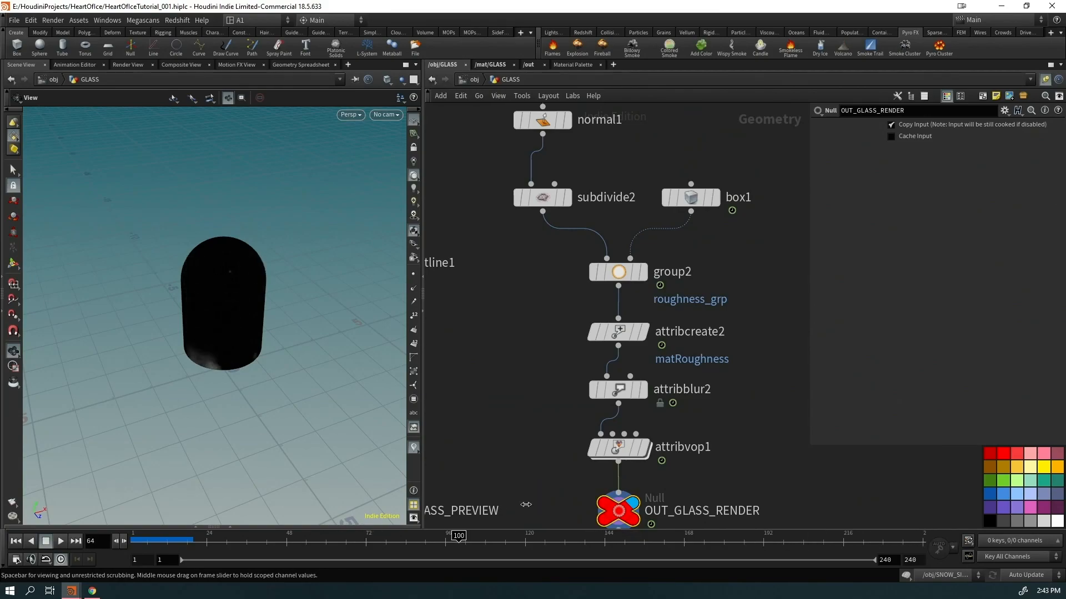
drag(337, 357, 290, 296)
scroll(207, 310, up, 5)
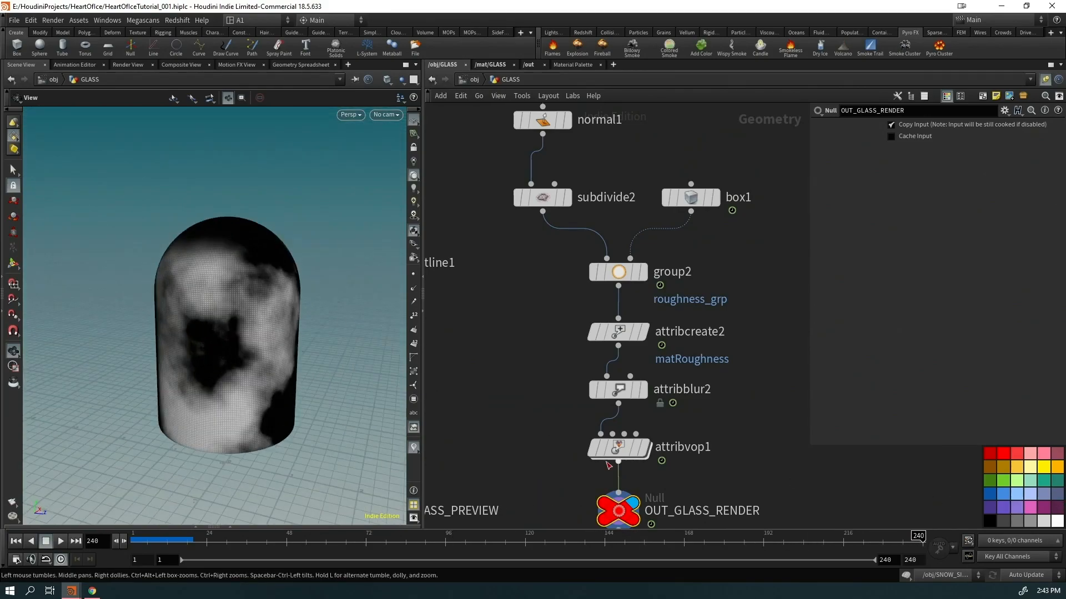
double_click(639, 446)
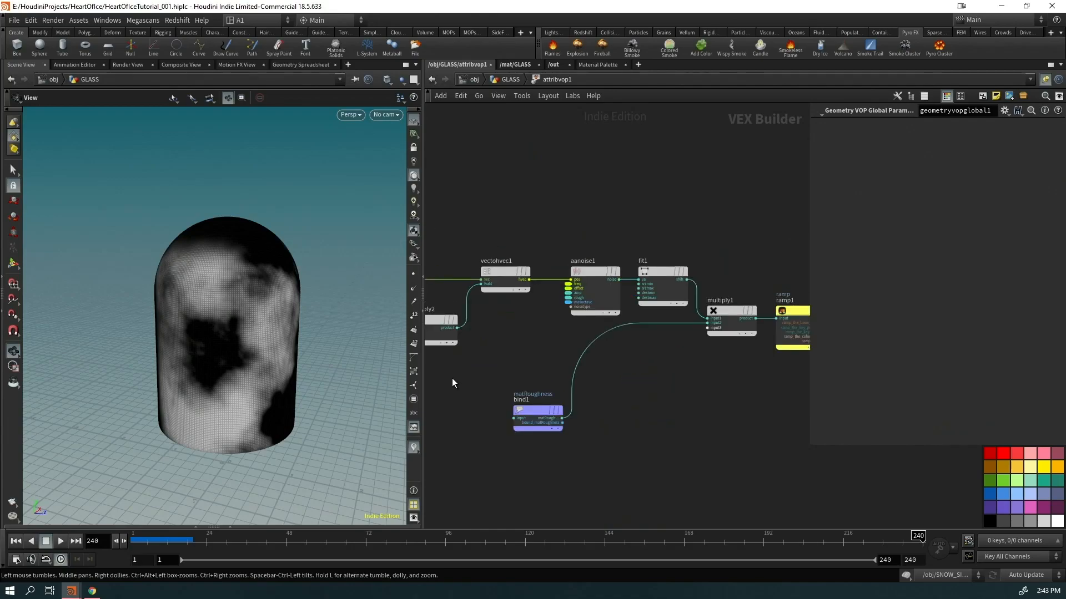
click(515, 80)
middle_click(626, 449)
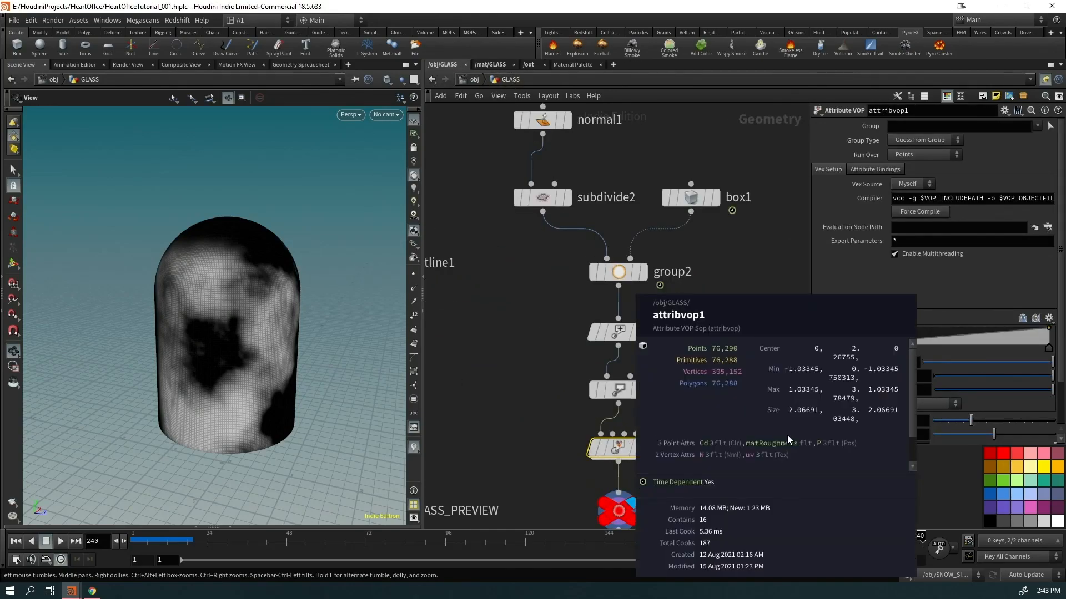
click(492, 64)
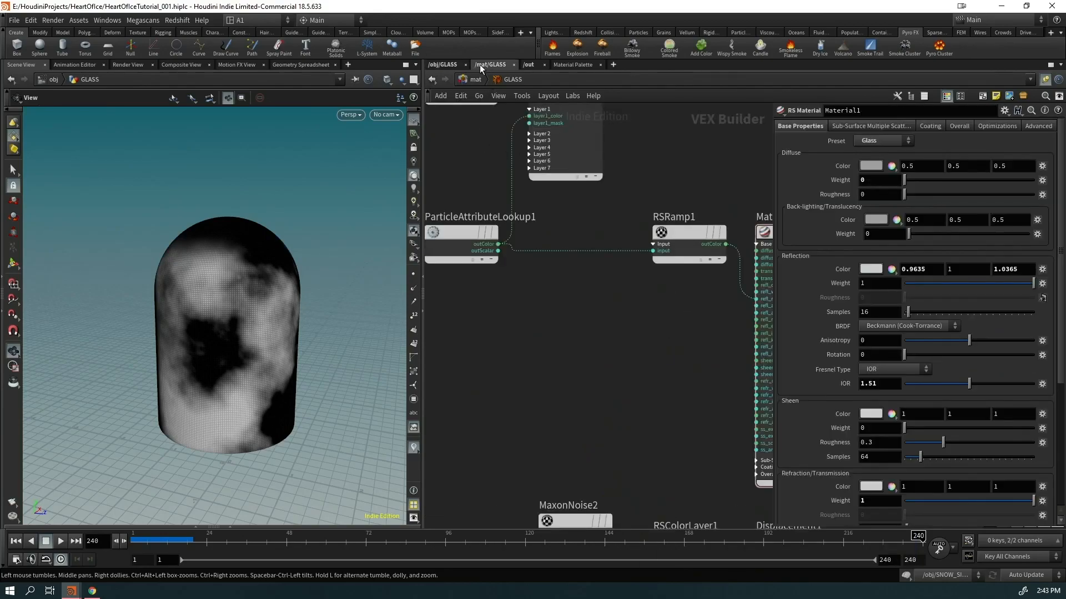
scroll(581, 309, down, 5)
scroll(482, 287, up, 3)
drag(494, 300, 470, 205)
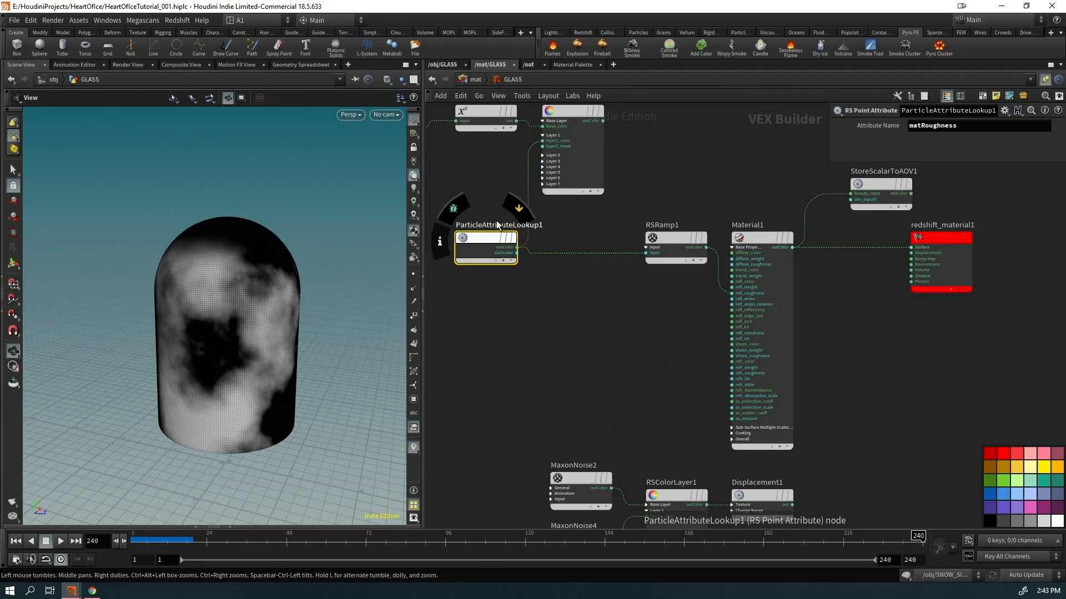
click(437, 78)
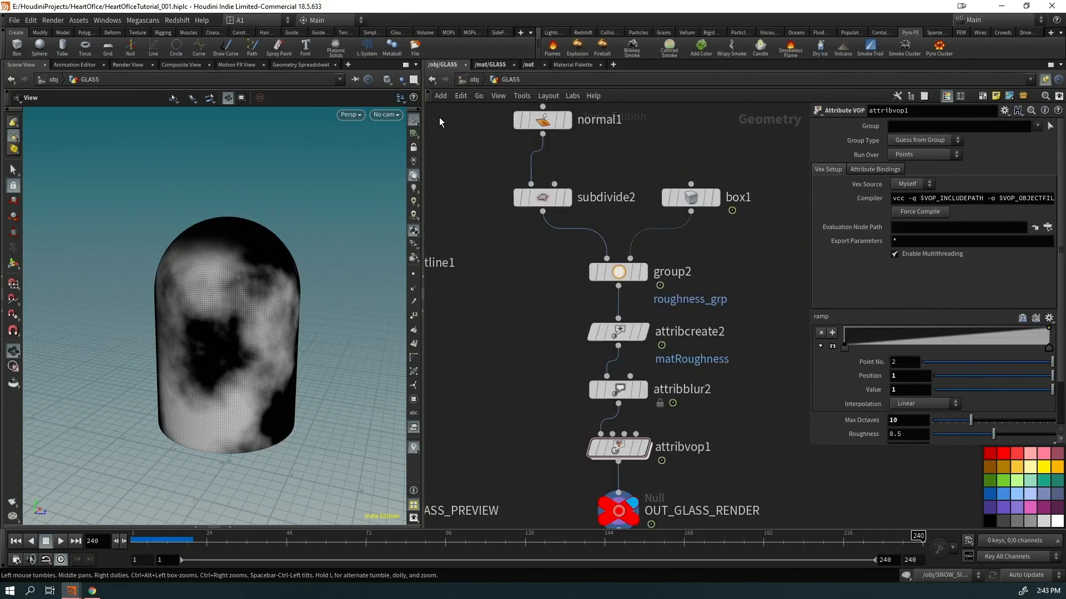
click(475, 79)
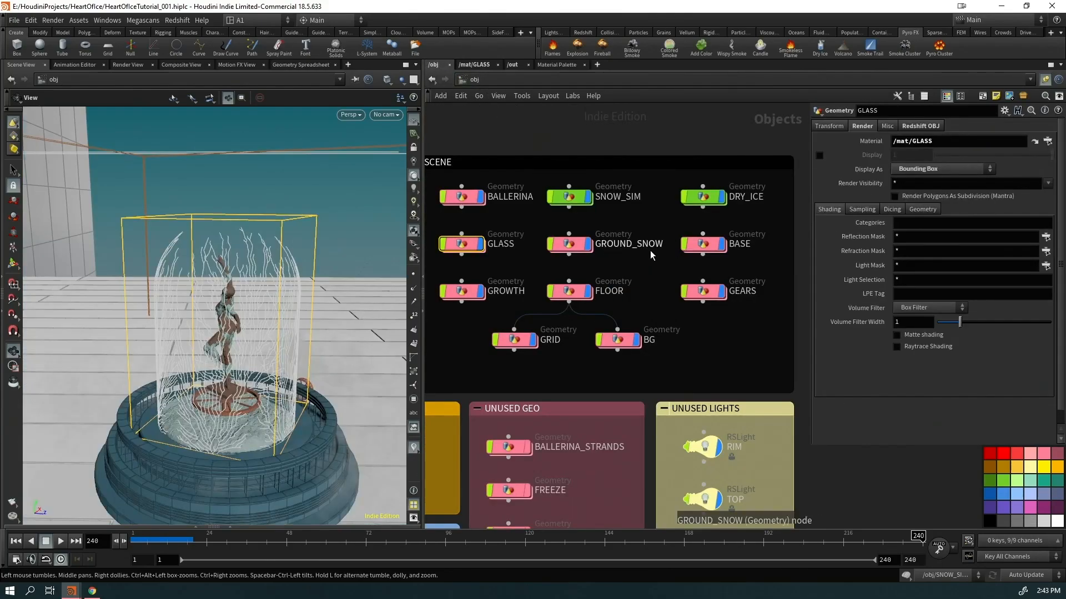
Enter GROWTH and view the object_merge1 source dome, then the remesh1 remeshed tube
drag(311, 341, 208, 349)
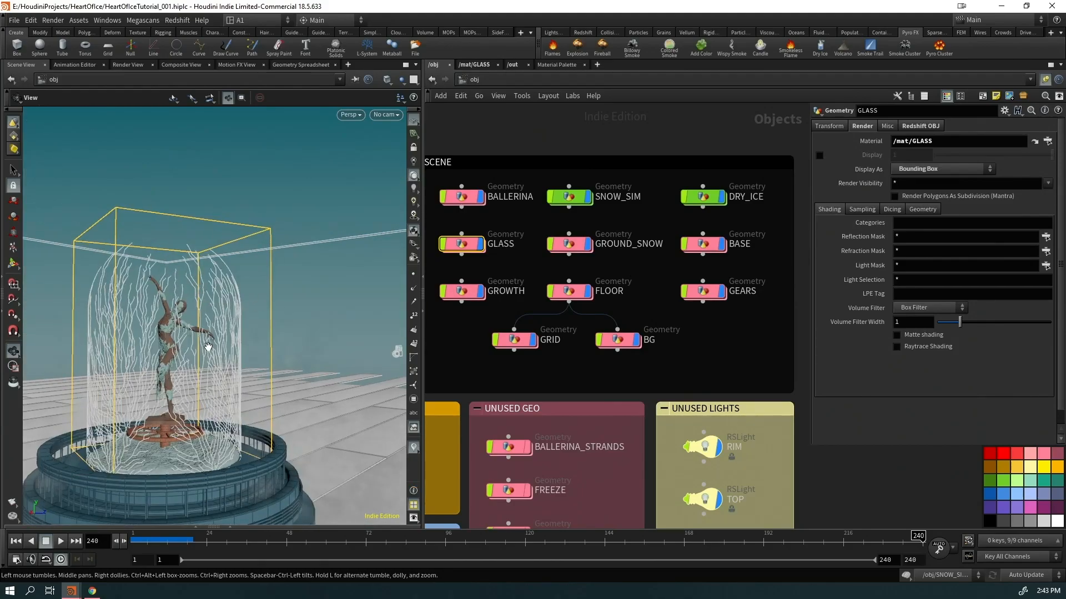
double_click(464, 297)
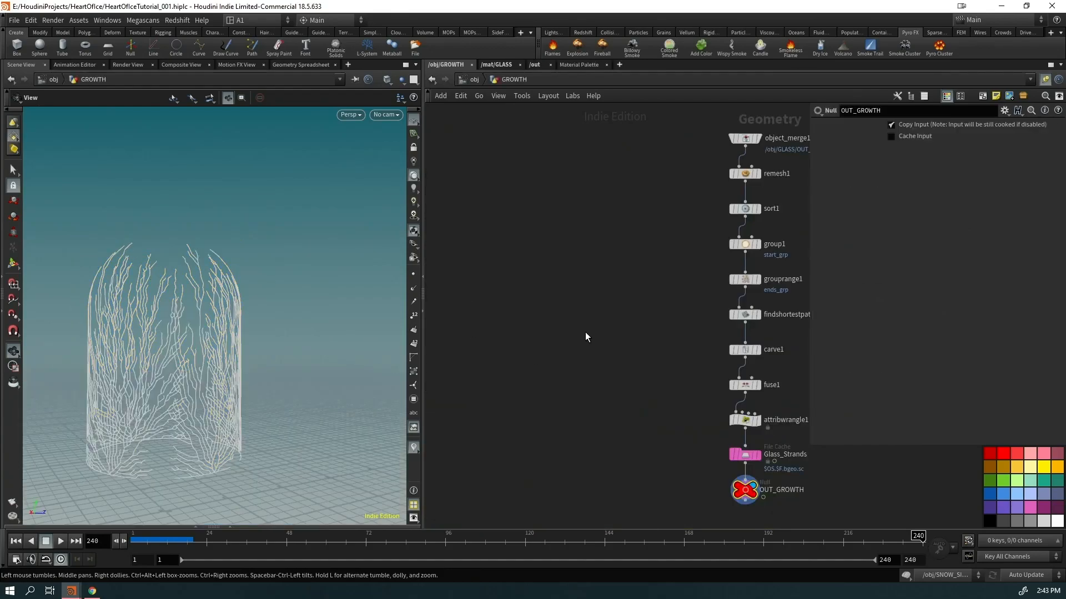
click(599, 247)
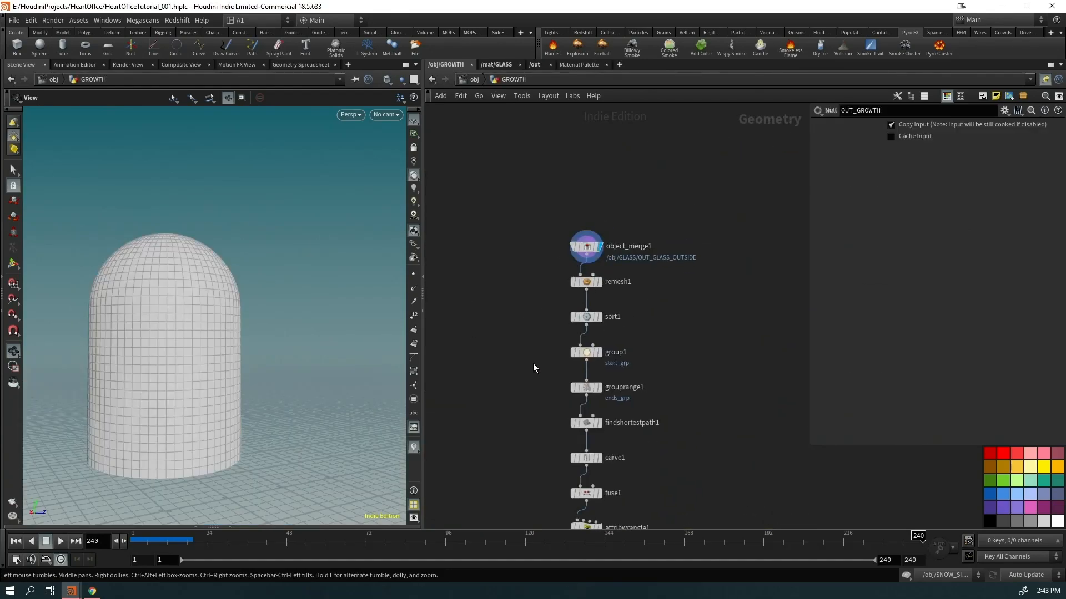
drag(190, 374, 203, 331)
drag(248, 382, 310, 276)
click(604, 158)
right_drag(280, 362, 313, 232)
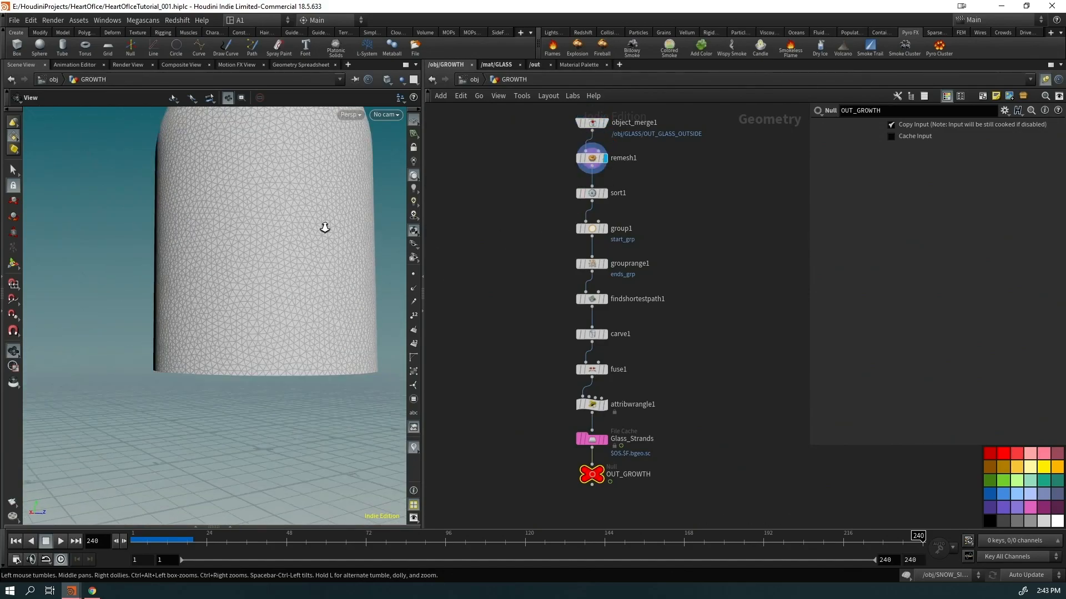
Step through sort1, the start_grp group and the ends_grp point group, checking its settings
click(604, 193)
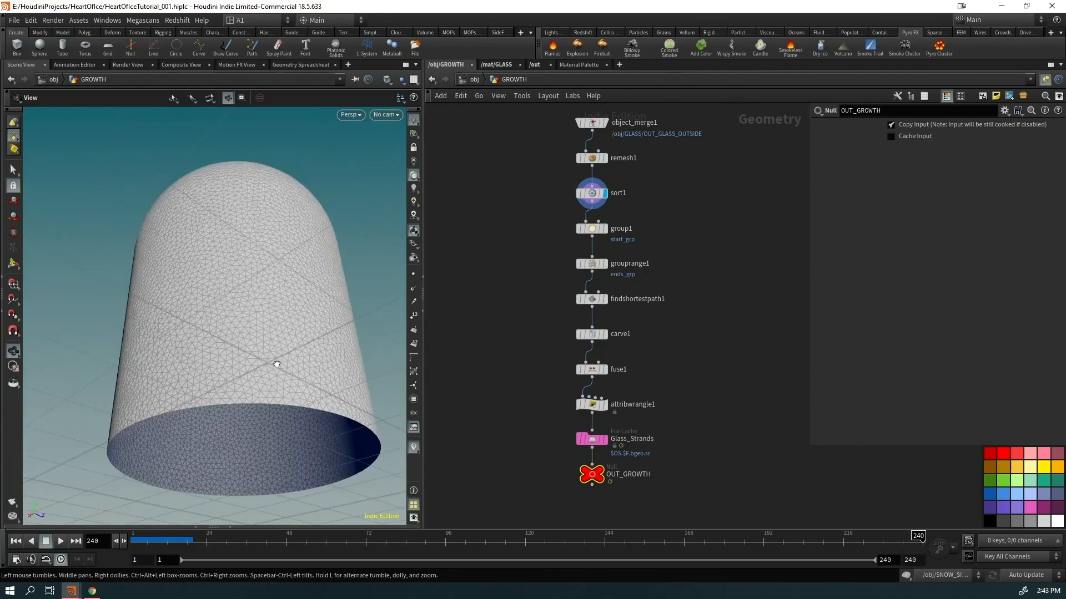
click(604, 228)
drag(250, 368, 247, 427)
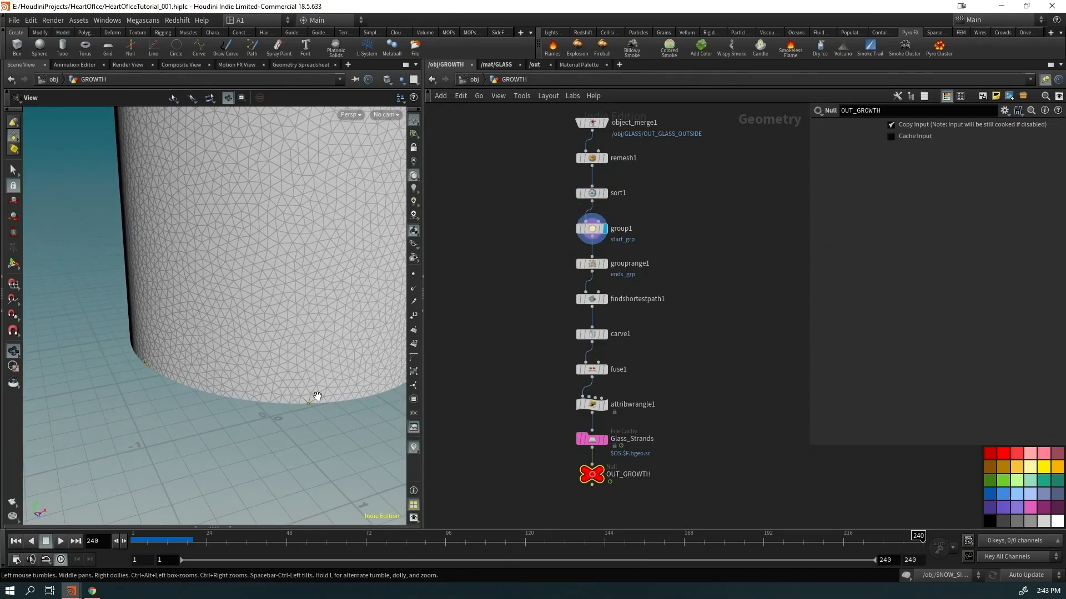
click(604, 263)
click(592, 264)
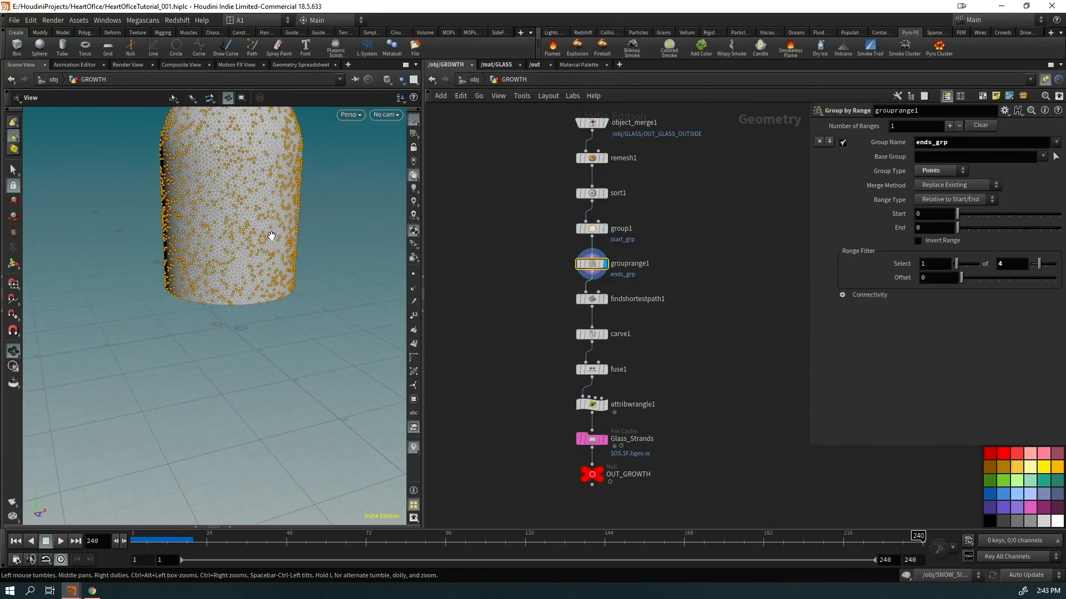
drag(271, 235, 274, 273)
Display the findshortestpath1 strands, open its settings and orbit around the strand dome
click(604, 299)
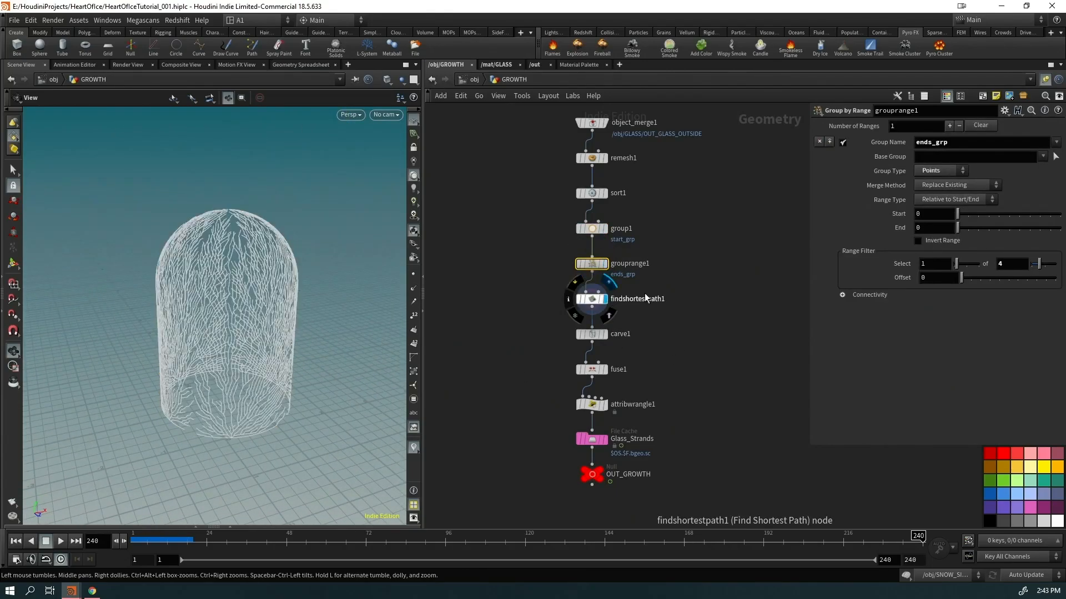
click(592, 299)
right_drag(127, 346, 281, 307)
drag(281, 307, 307, 315)
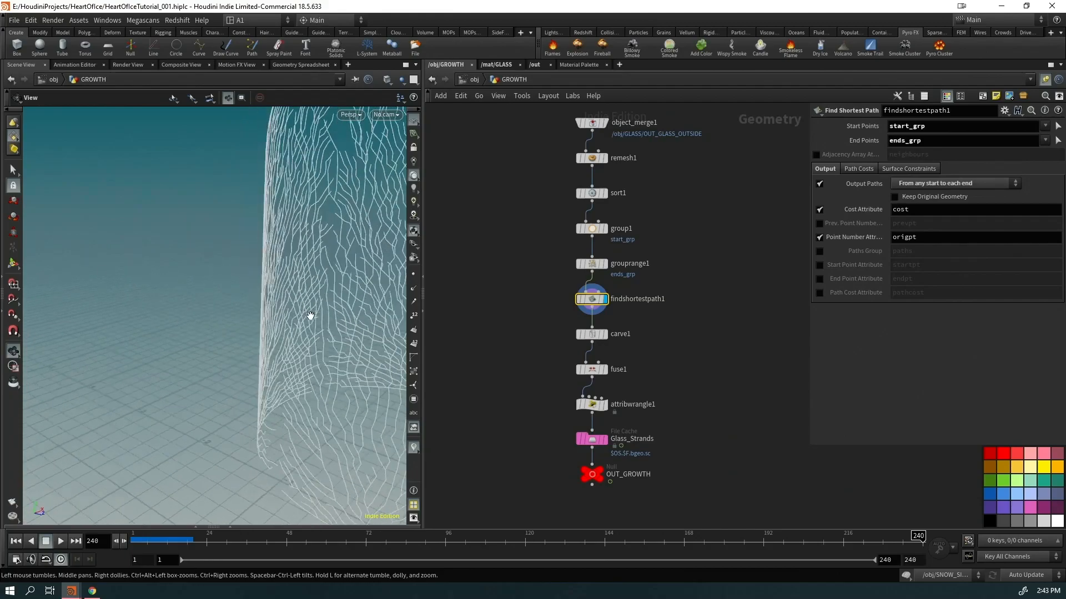
right_drag(307, 314, 169, 359)
drag(169, 359, 293, 325)
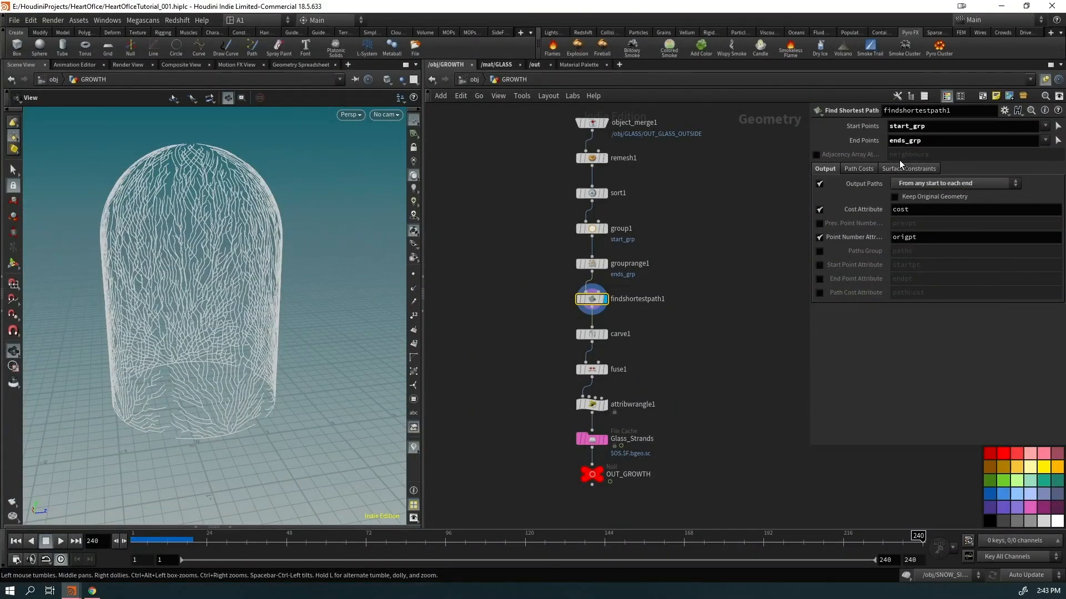
Scrub the carved and fused strands' growth across frames 65 to 182
click(605, 334)
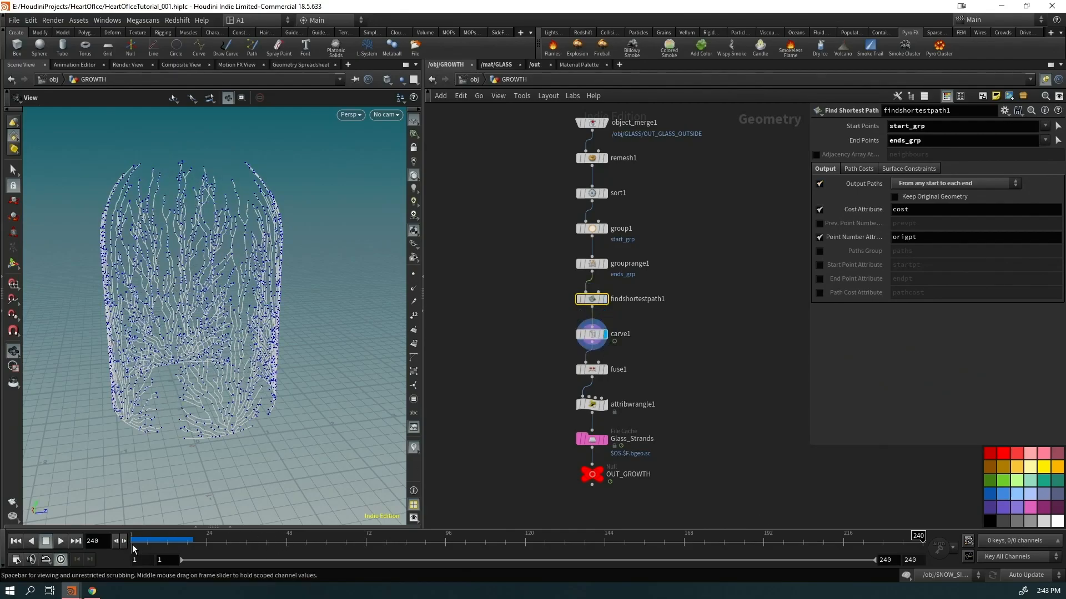
click(148, 537)
drag(485, 519, 343, 516)
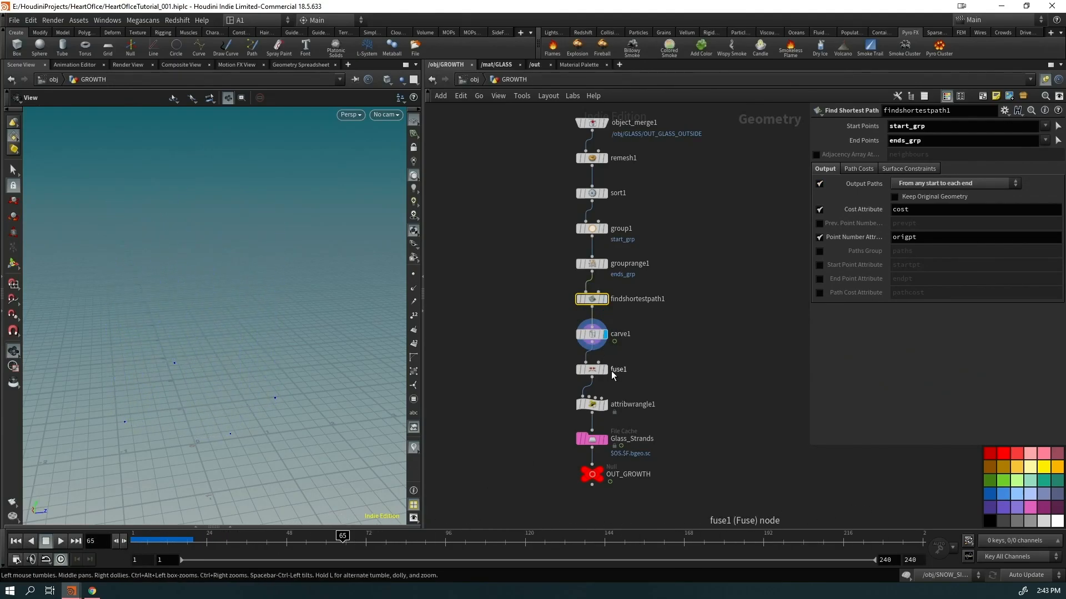
click(605, 369)
click(207, 536)
drag(460, 534, 730, 535)
Inspect one carved strand close up, then view fuse1 point numbers and the attribwrangle1 result
click(605, 334)
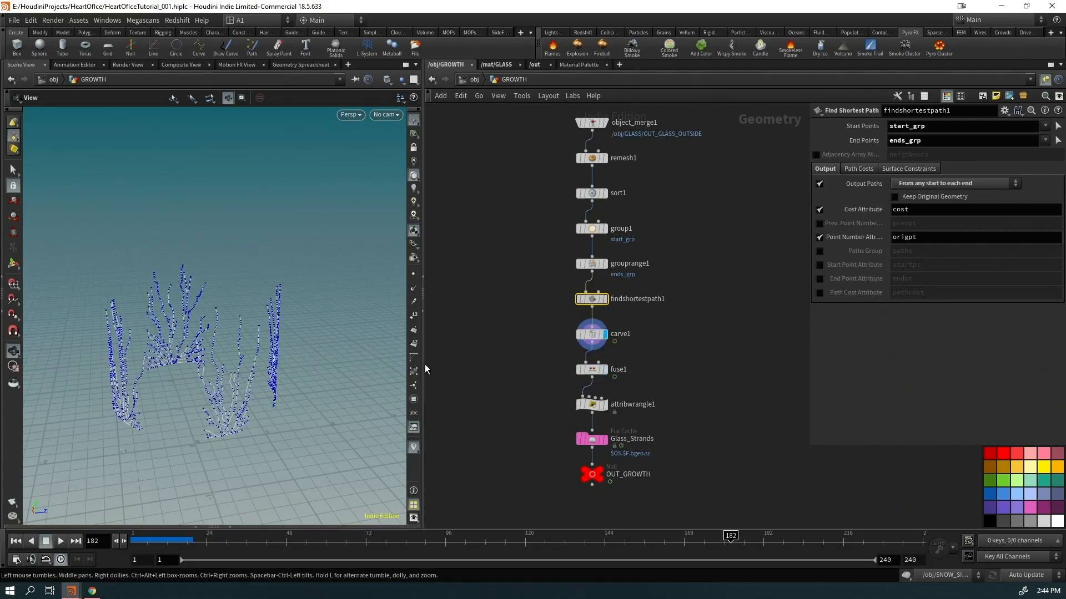
right_drag(239, 355, 400, 269)
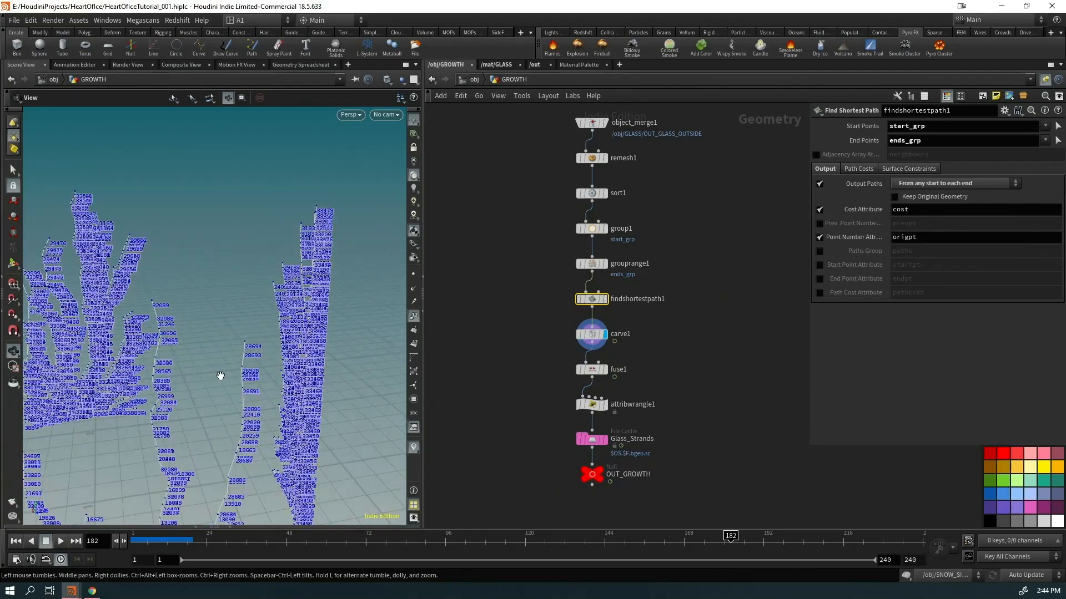
middle_drag(221, 376, 298, 422)
right_drag(297, 421, 400, 388)
middle_drag(336, 476, 347, 161)
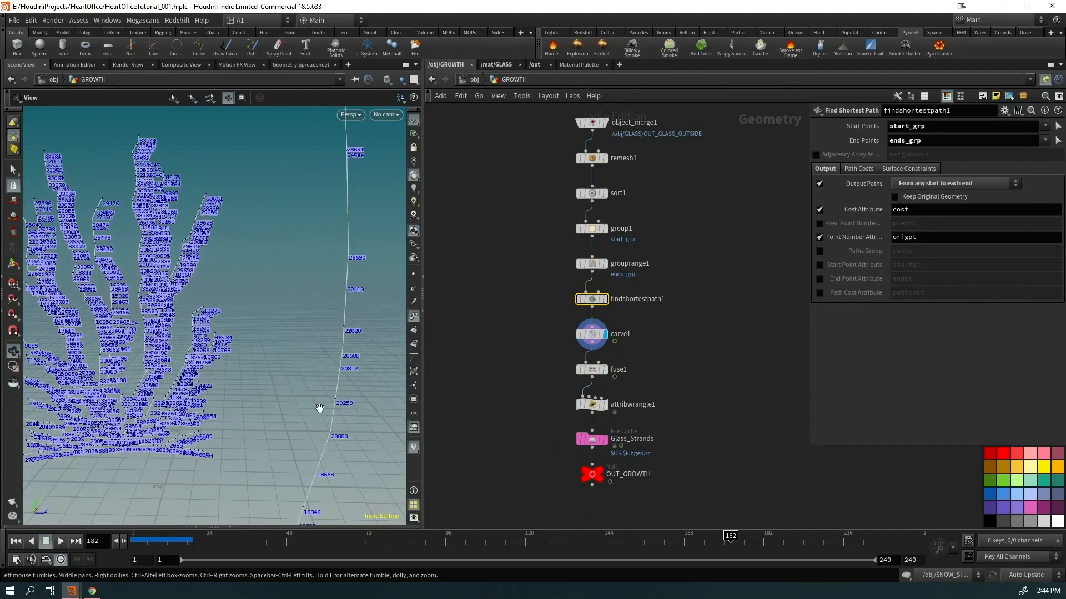
middle_drag(321, 409, 330, 126)
middle_drag(261, 368, 340, 139)
middle_drag(286, 344, 322, 139)
middle_drag(244, 378, 277, 148)
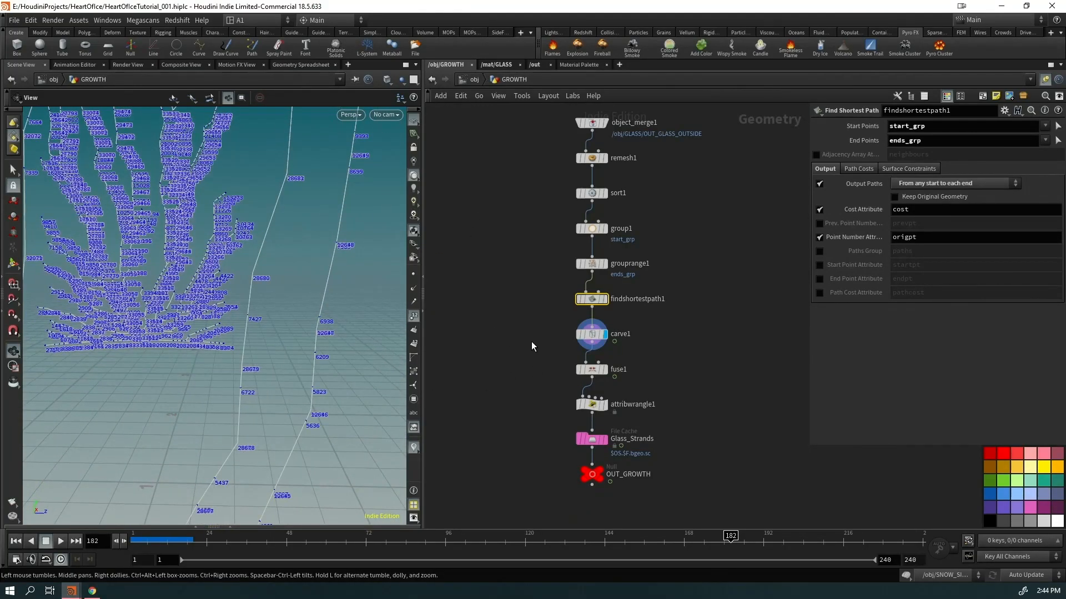
click(605, 369)
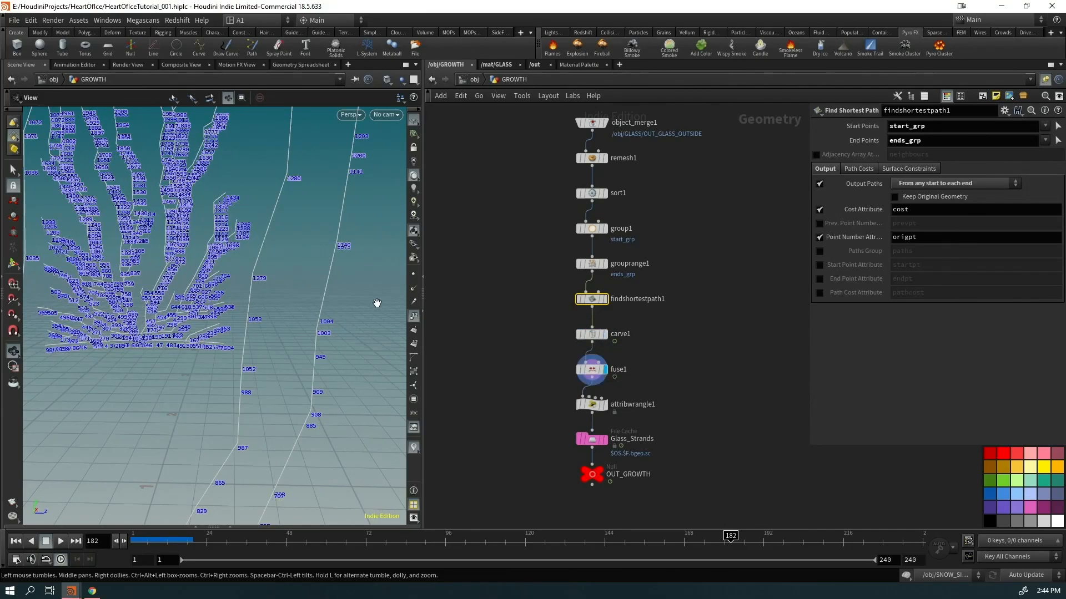
click(606, 404)
Select the attribute wrangle, pull the view back and display the Glass_Strands cache
drag(578, 415, 575, 417)
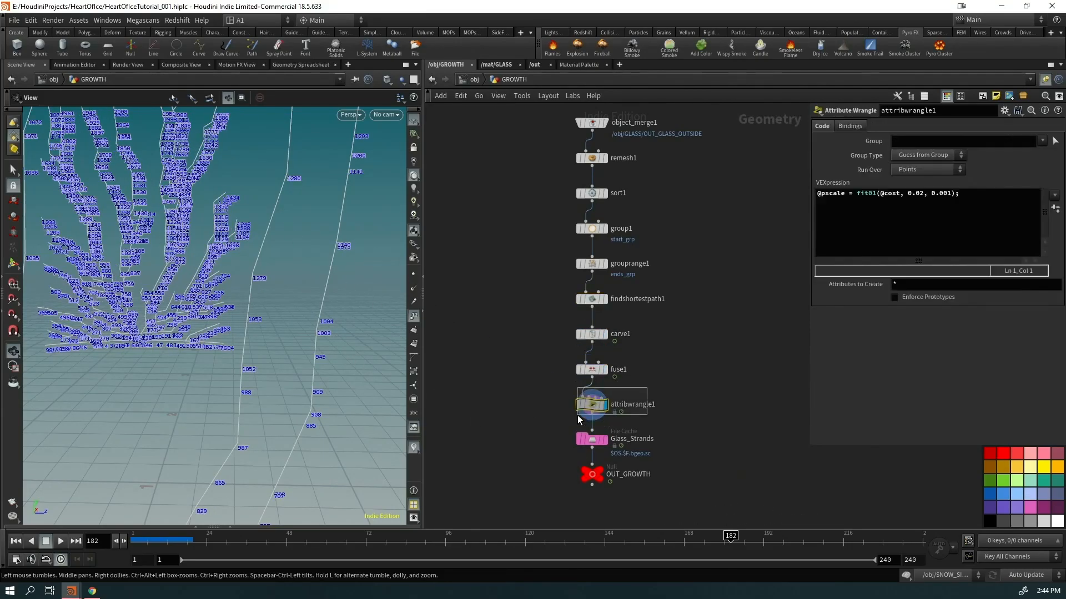
right_drag(233, 333, 44, 408)
middle_drag(282, 380, 282, 472)
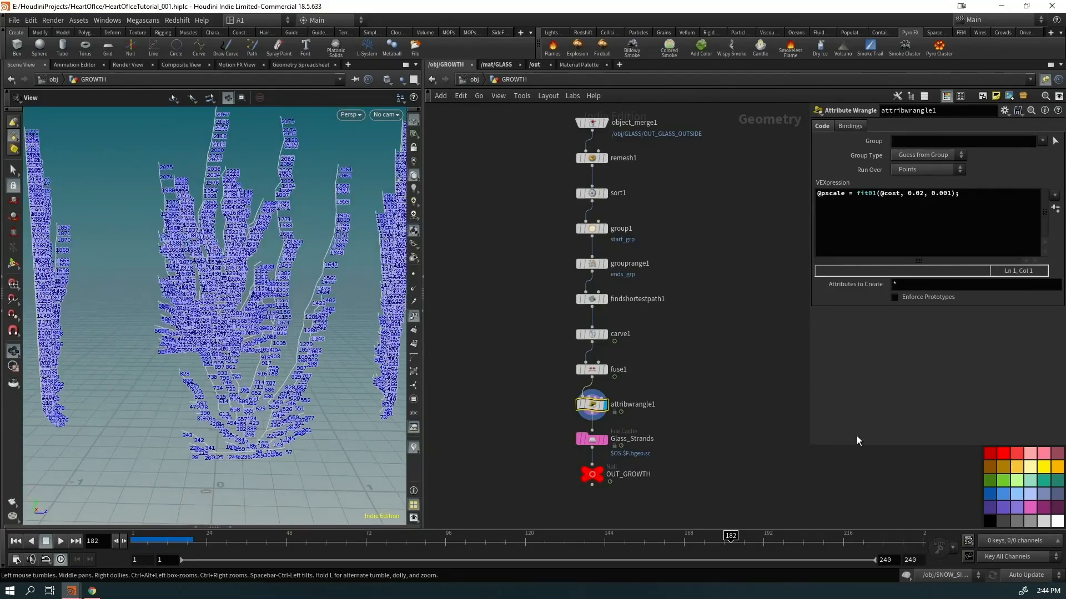
click(605, 439)
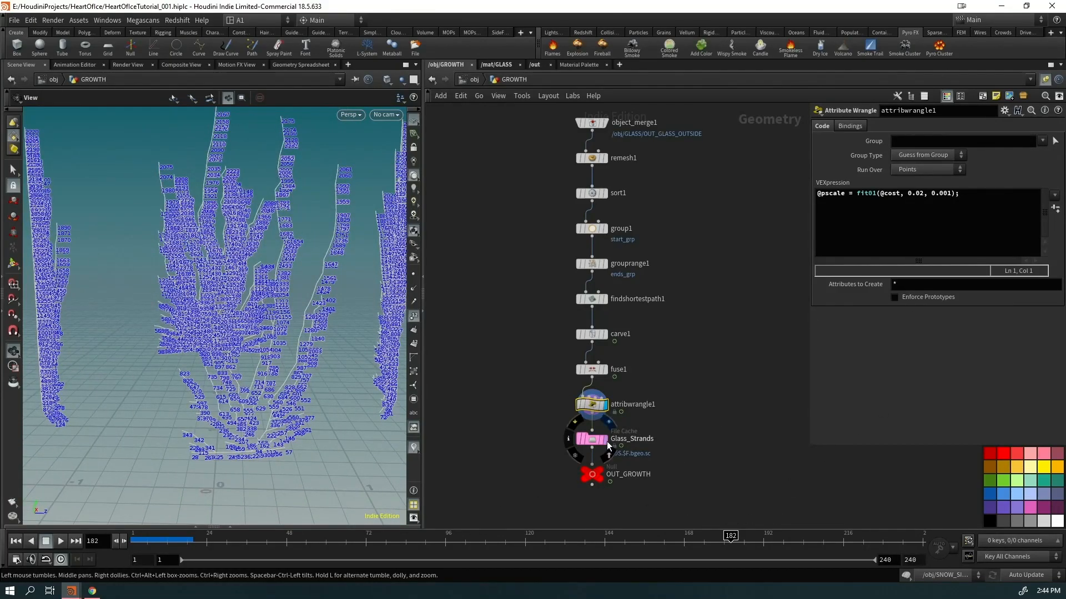
Inspect findshortestpath1's attributes with point numbers off and visualize the cost attribute on the dome
click(605, 300)
drag(608, 283, 556, 304)
click(415, 316)
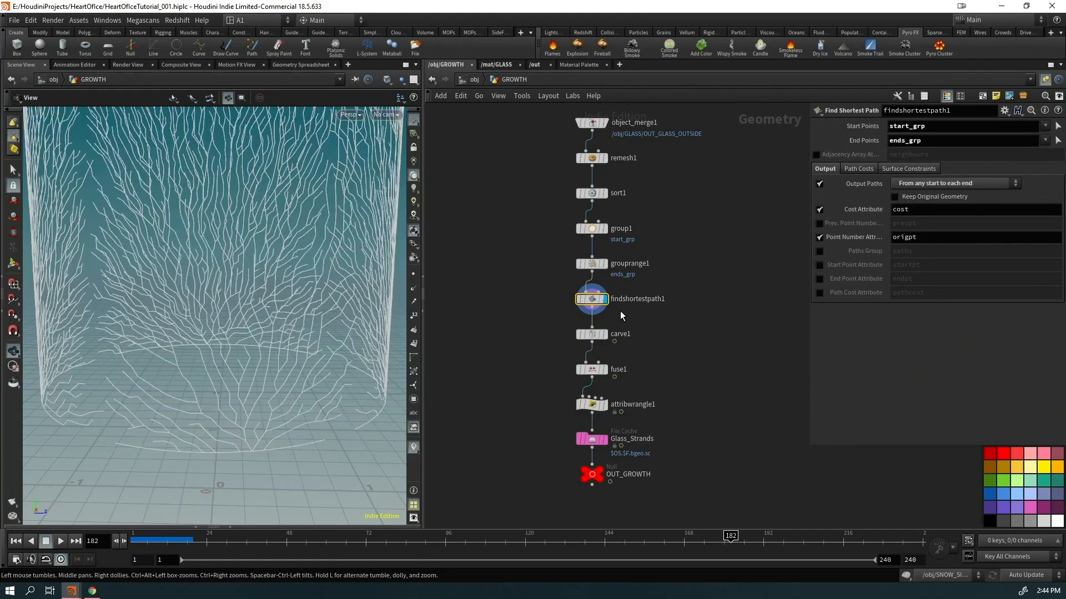
middle_click(591, 299)
click(681, 302)
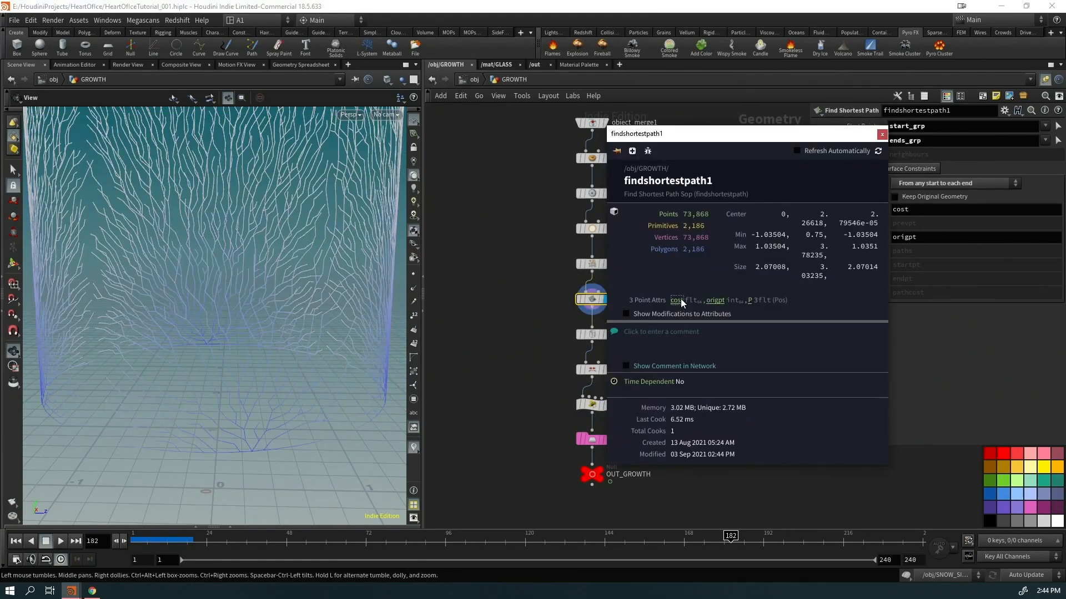
middle_drag(331, 291, 257, 368)
right_drag(257, 368, 115, 469)
drag(114, 468, 289, 228)
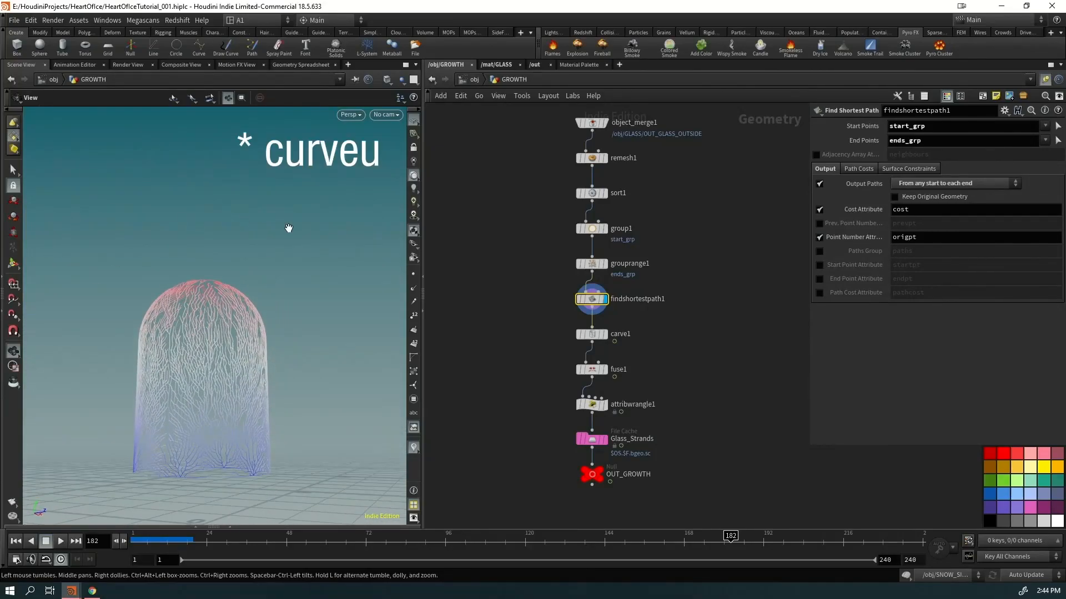
Review the wrangle's pscale code, play OUT_GROWTH to frame 240, and return to /obj
click(605, 406)
click(592, 408)
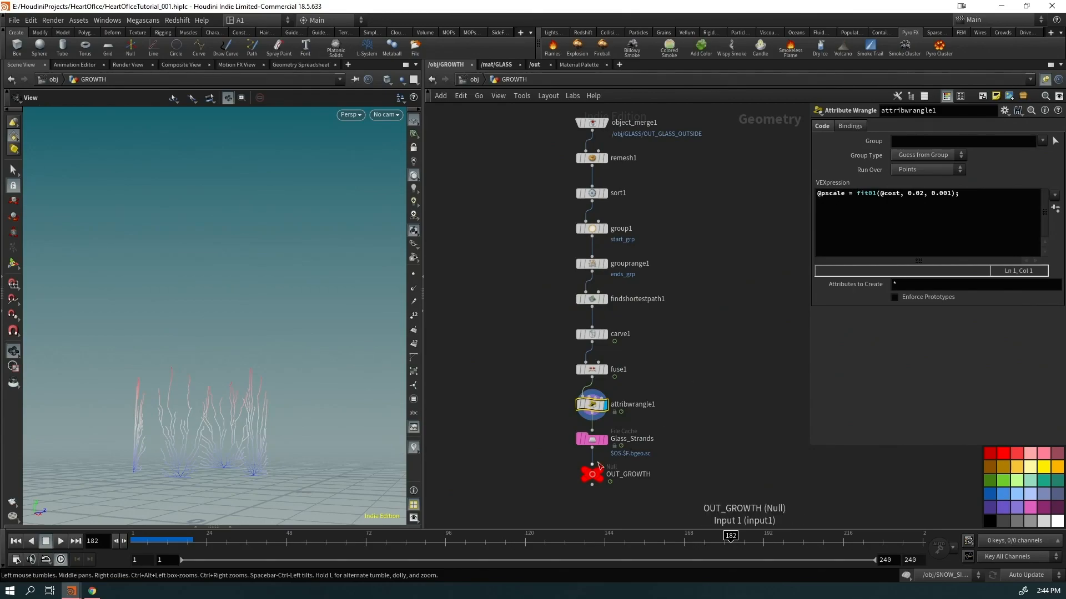
click(600, 472)
drag(217, 539, 990, 521)
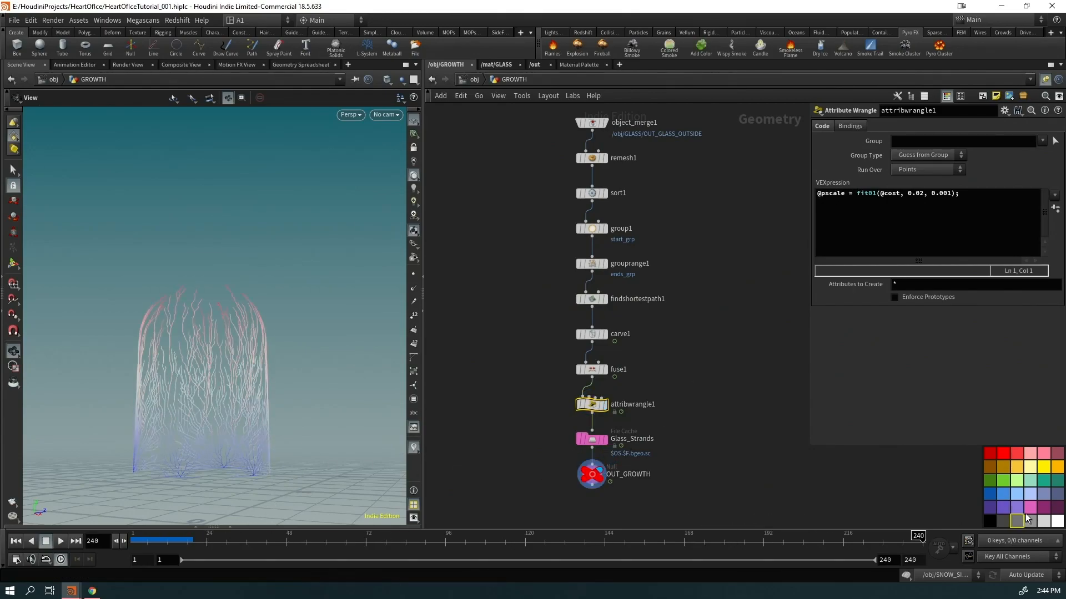
click(460, 81)
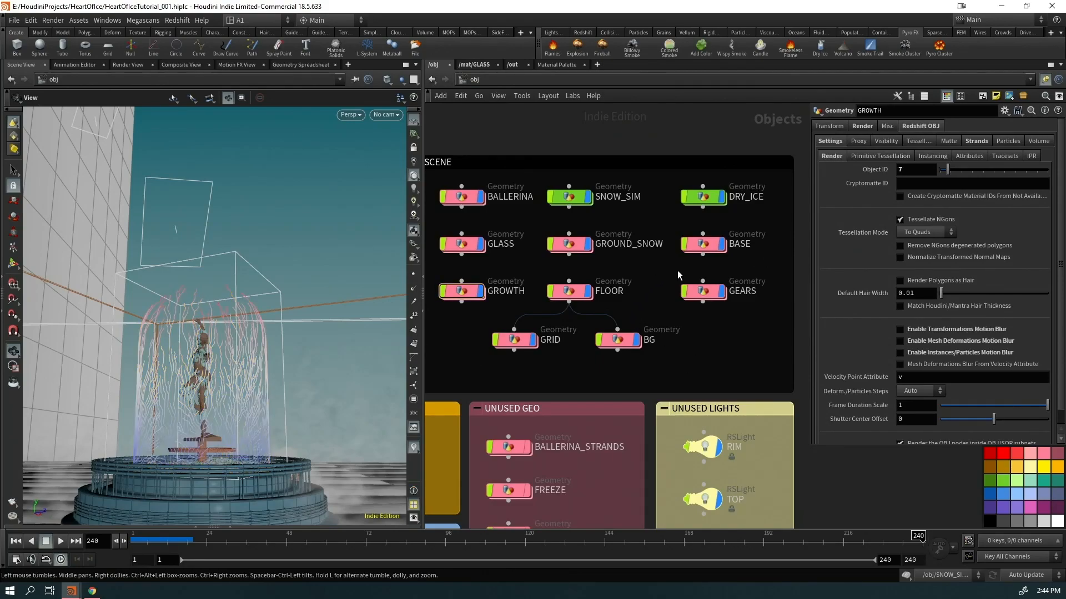
Enter the BASE network and orbit from a top-down to a low close view of the base
double_click(703, 244)
middle_drag(655, 326, 598, 404)
scroll(594, 405, down, 5)
drag(278, 491, 217, 524)
middle_drag(216, 525, 185, 351)
drag(184, 350, 245, 301)
scroll(246, 300, up, 4)
scroll(568, 272, up, 6)
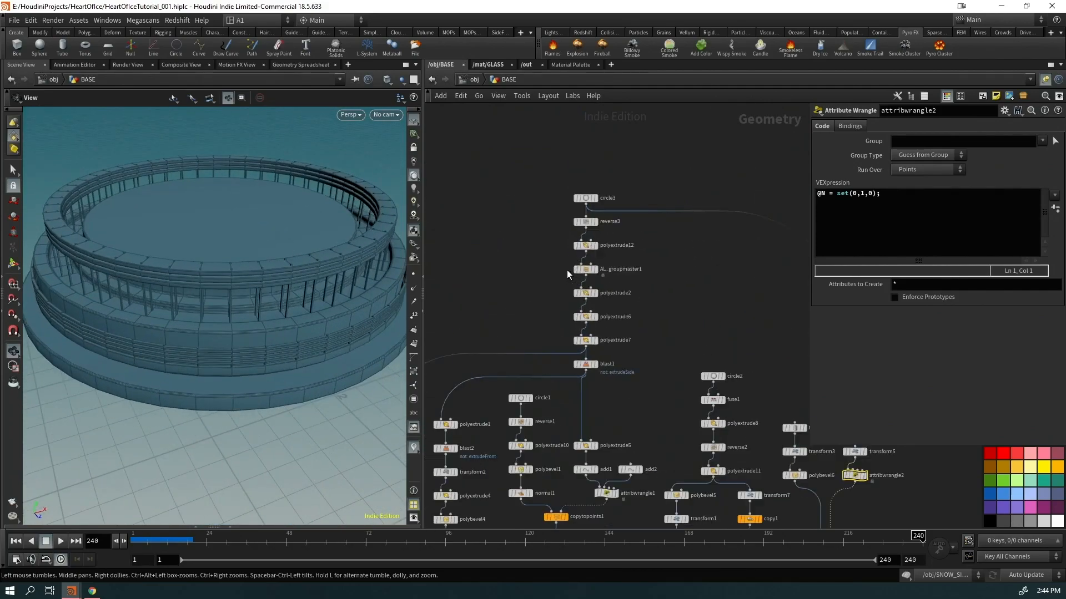
Step through the circle3 disc, blast1 ring, copied posts and group2 rings
click(598, 186)
middle_drag(669, 333, 671, 184)
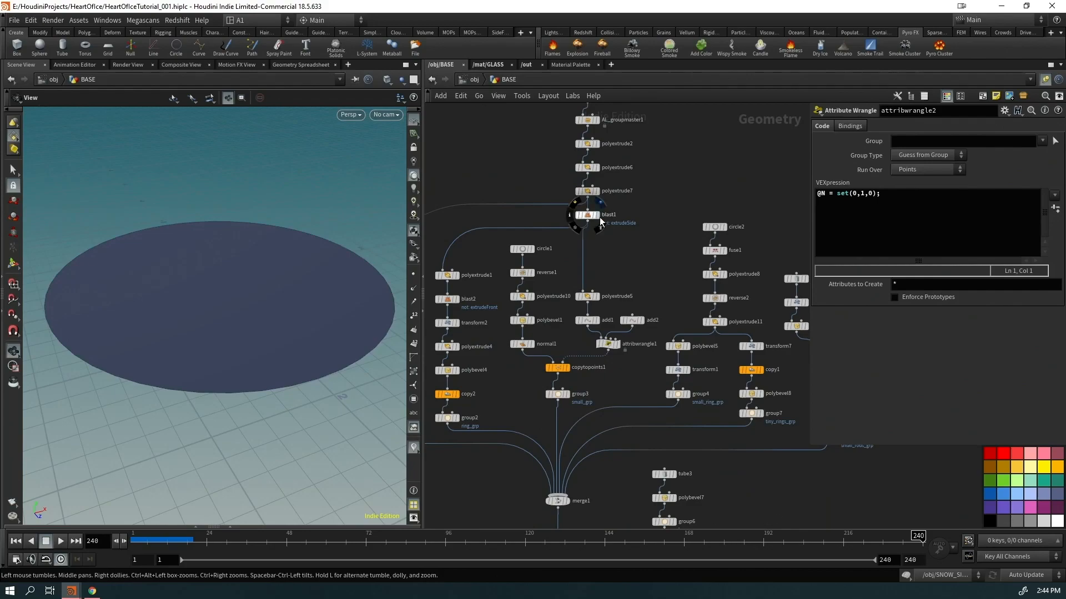
click(599, 217)
click(569, 368)
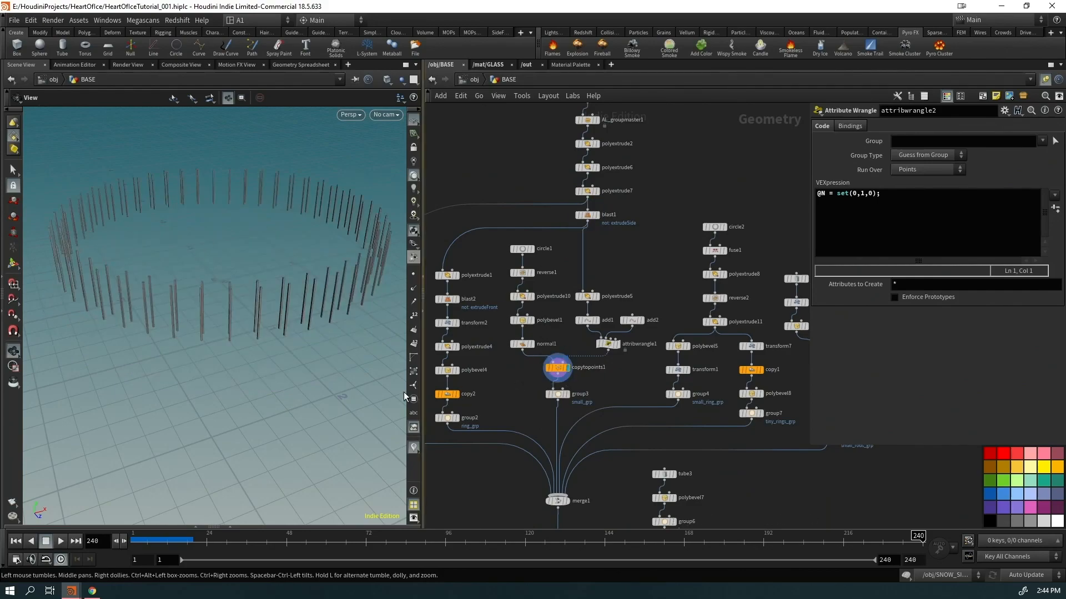
click(457, 418)
View the group7 rings, group5 posts, merged building and tinted final base, then go up to /obj
middle_drag(555, 419, 591, 372)
middle_drag(545, 472, 465, 346)
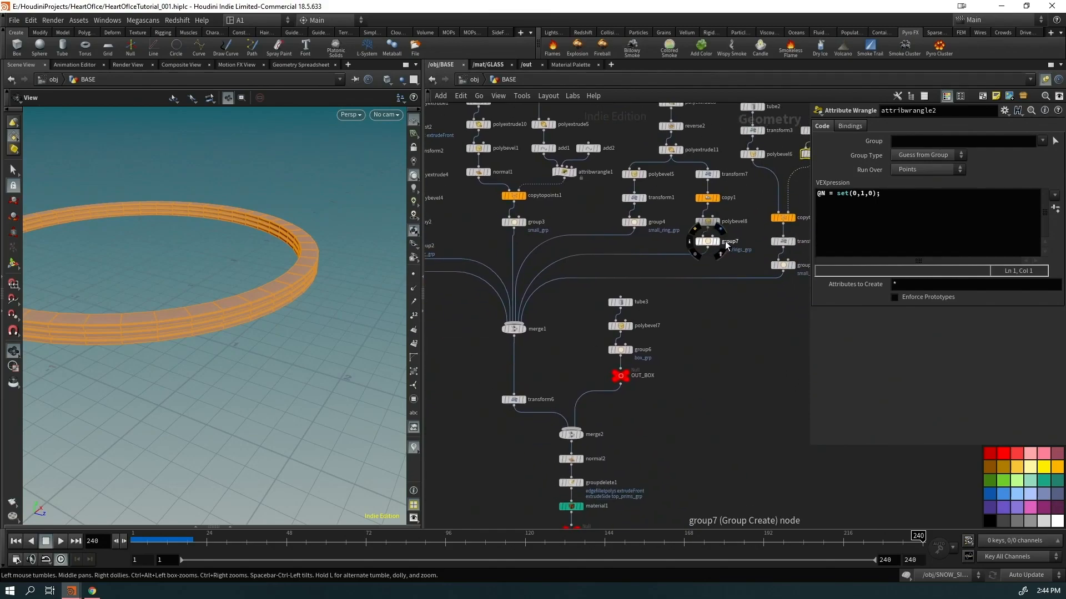
click(720, 244)
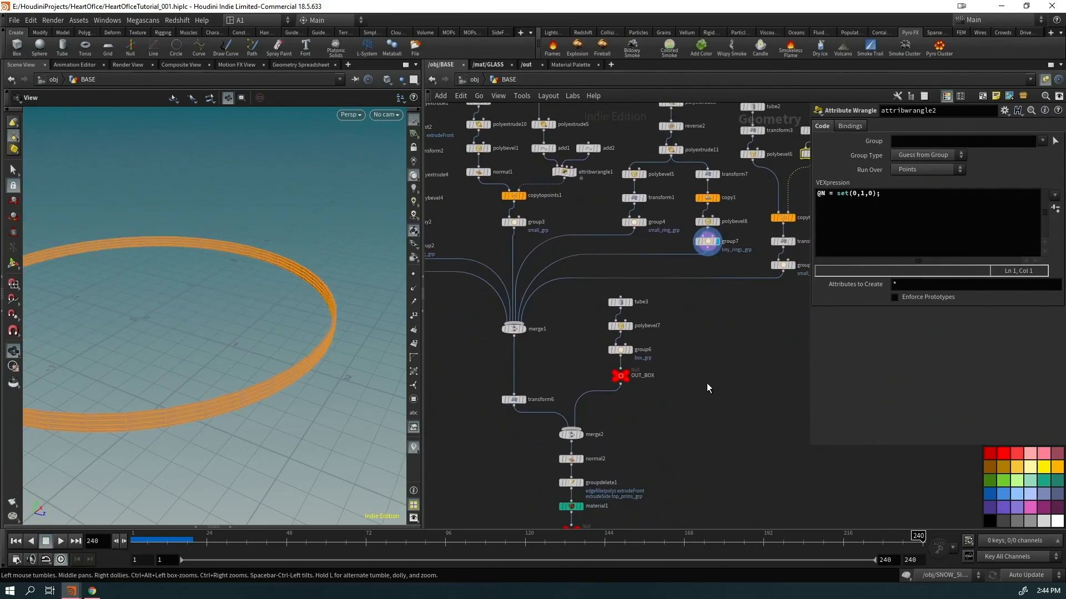
click(792, 271)
middle_drag(580, 447, 587, 323)
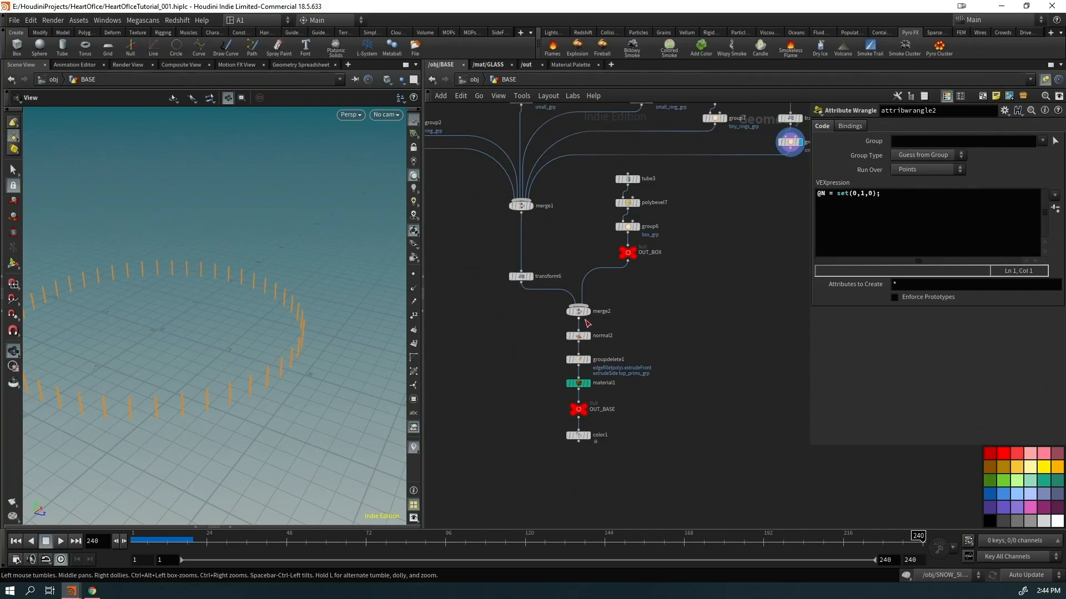
click(587, 311)
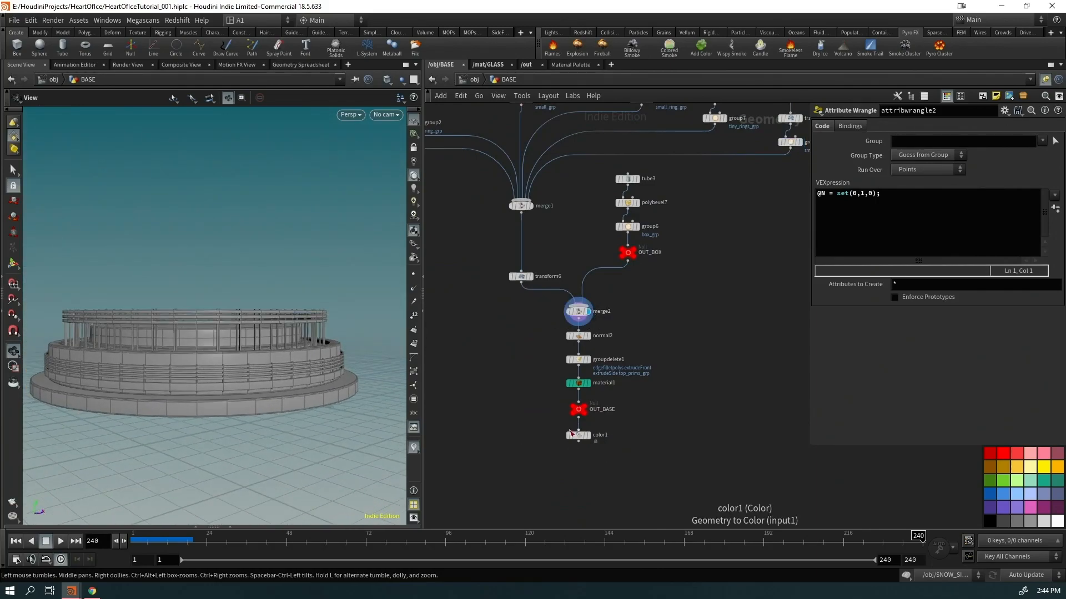
click(570, 434)
click(473, 80)
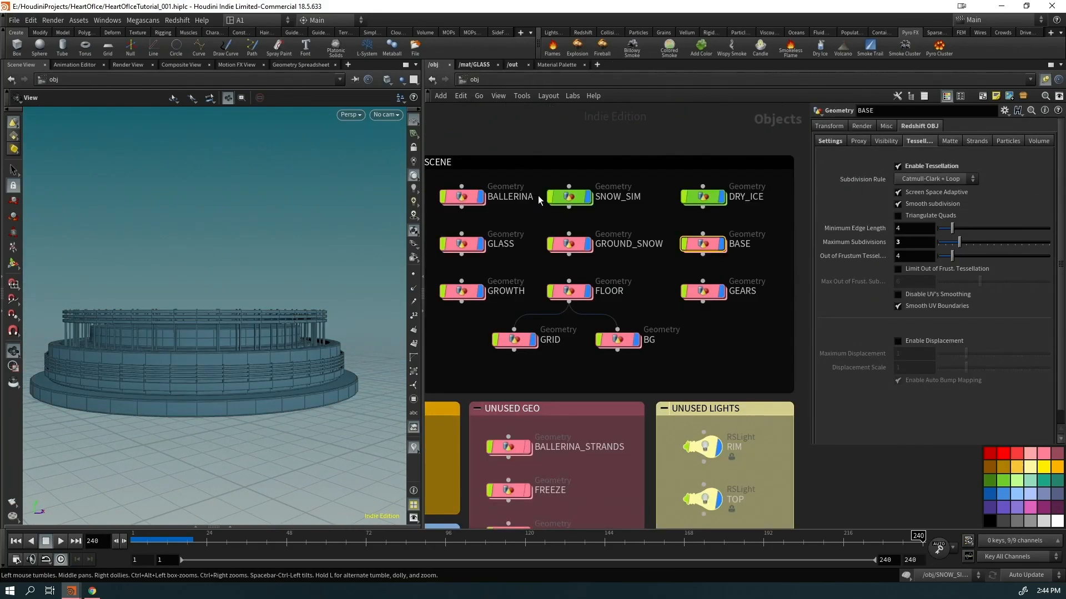
Enter the FLOOR network and orbit over the plank floor
drag(588, 284, 567, 301)
key(Return)
drag(78, 433, 274, 382)
right_drag(273, 382, 351, 338)
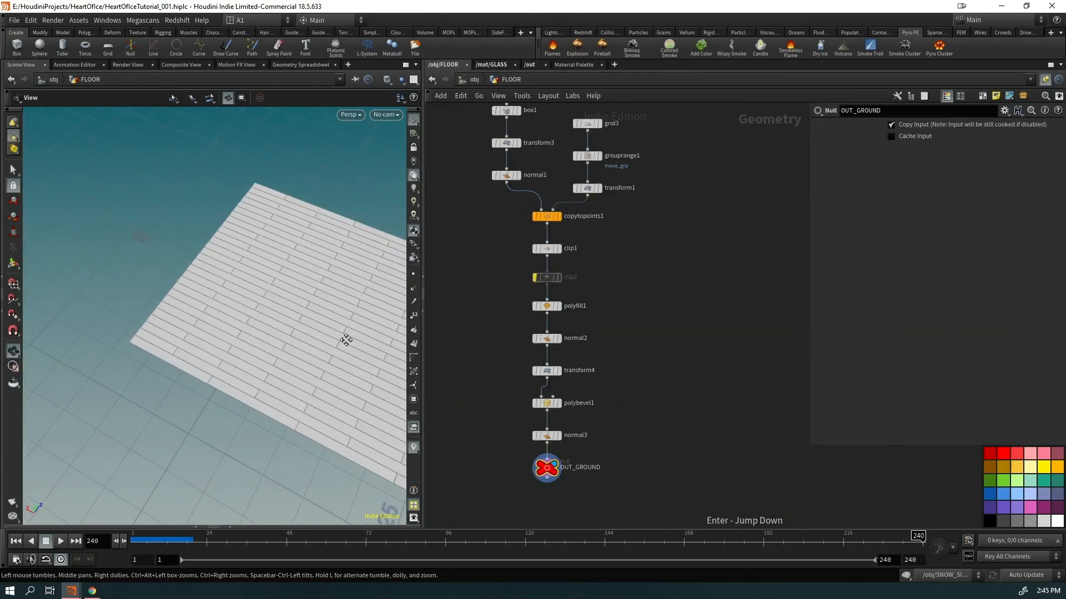
middle_drag(352, 338, 256, 347)
middle_drag(689, 261, 702, 337)
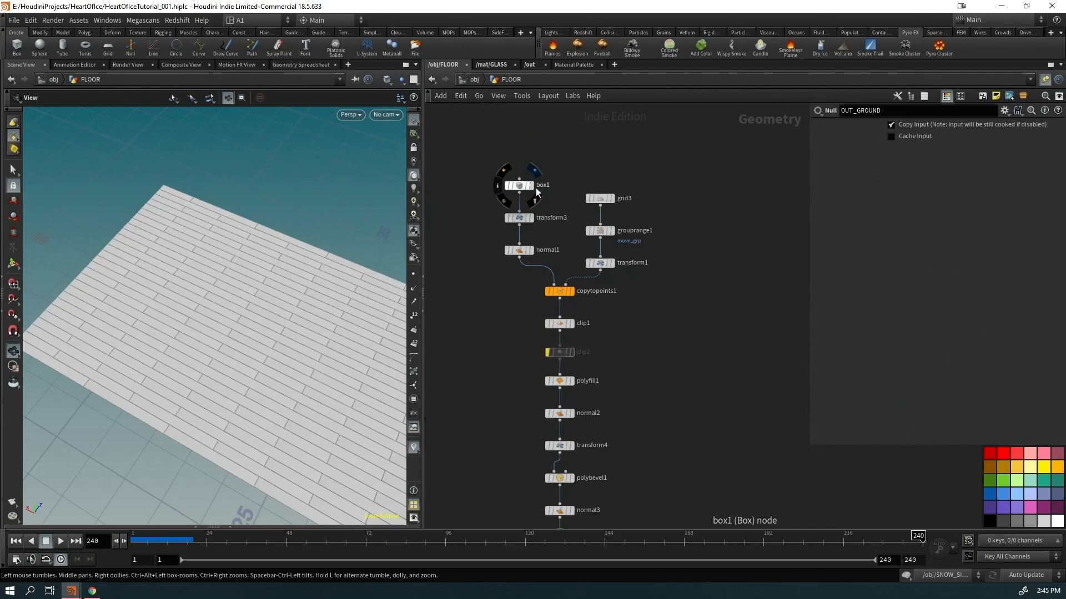
Step from the box1 plank through copytopoints1 and clip1 to OUT_GROUND, then go up
click(528, 187)
click(571, 291)
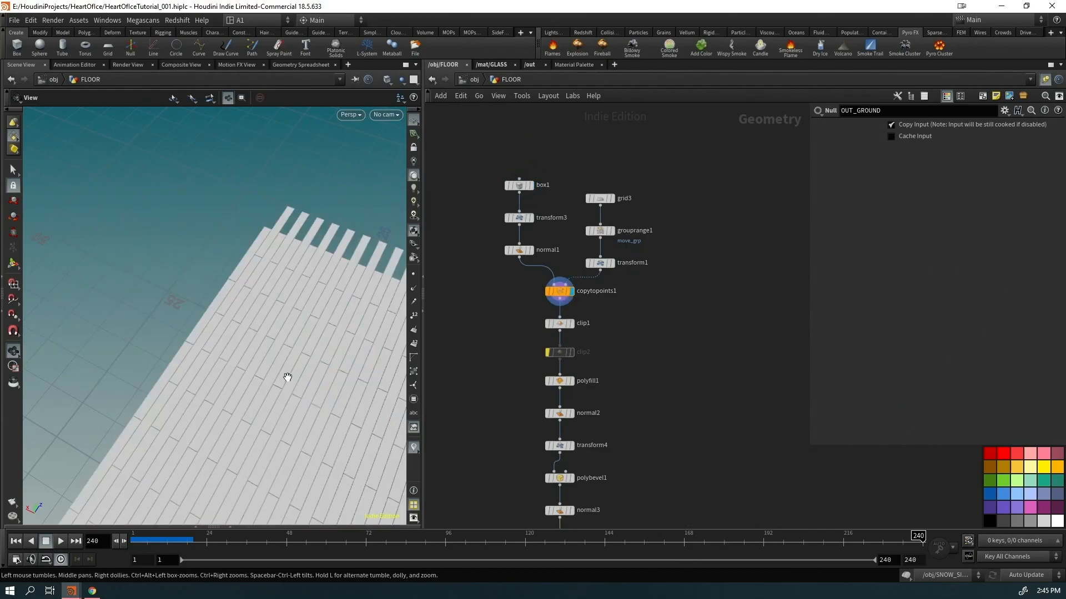
click(571, 324)
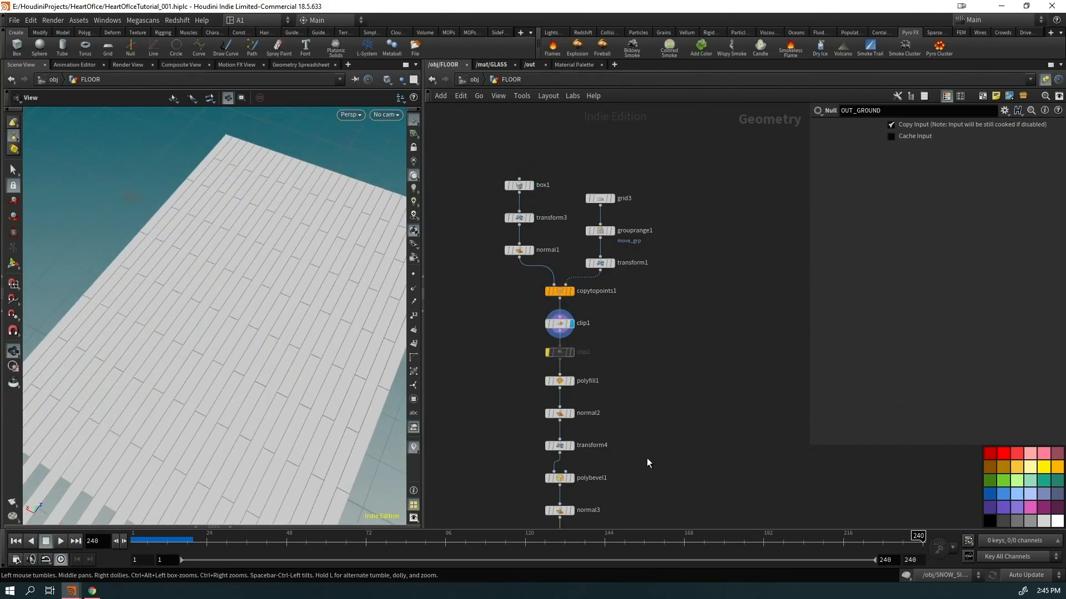
middle_drag(593, 558, 589, 361)
click(566, 339)
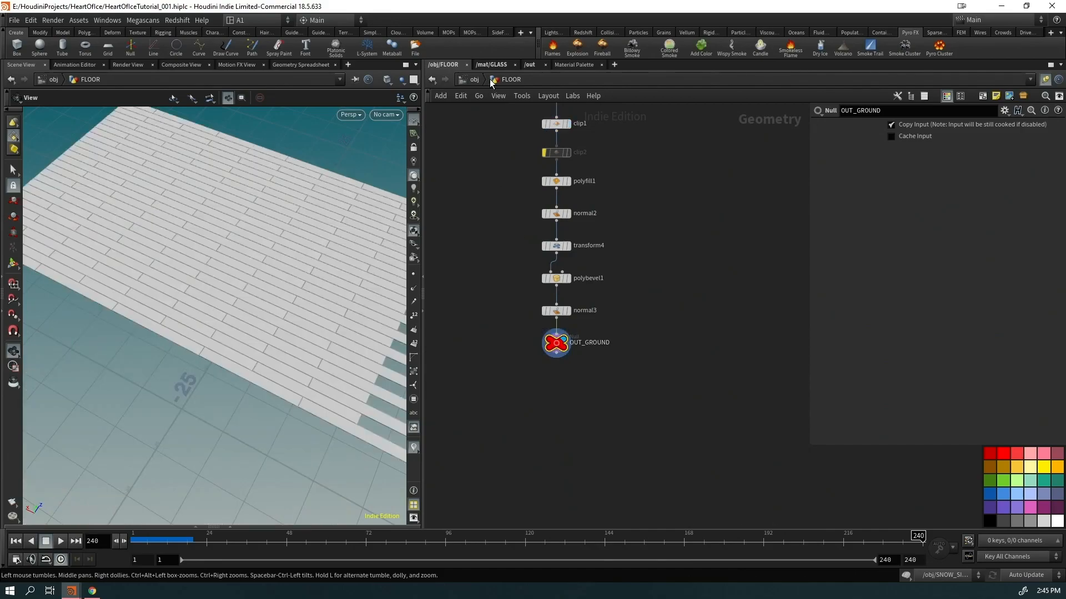
click(491, 80)
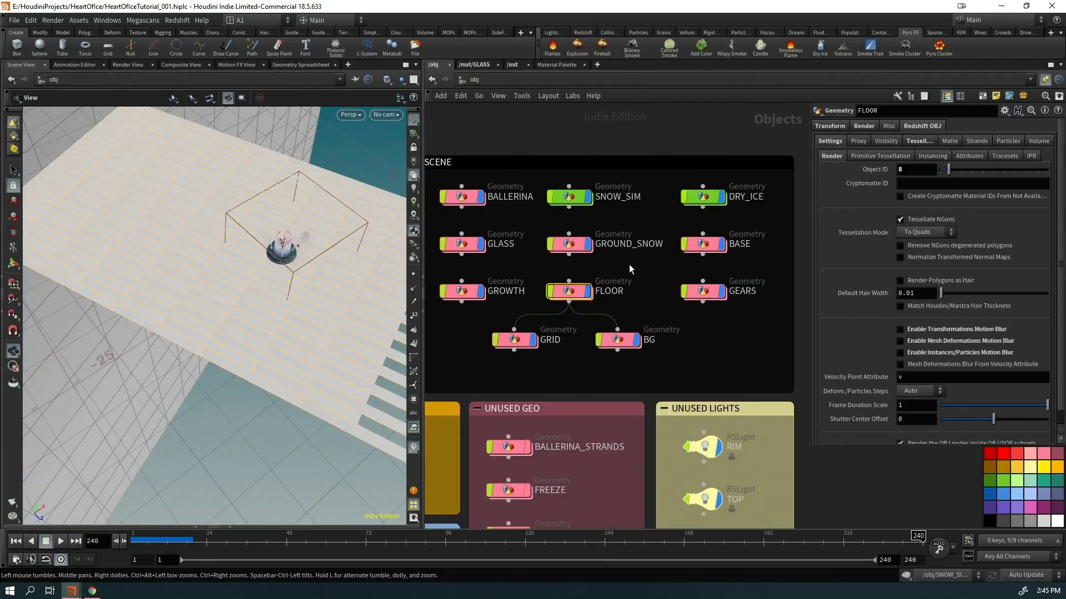
Enter GEARS, frame the gears, and view circle1, fuse1 and the blast1 octagon
double_click(705, 292)
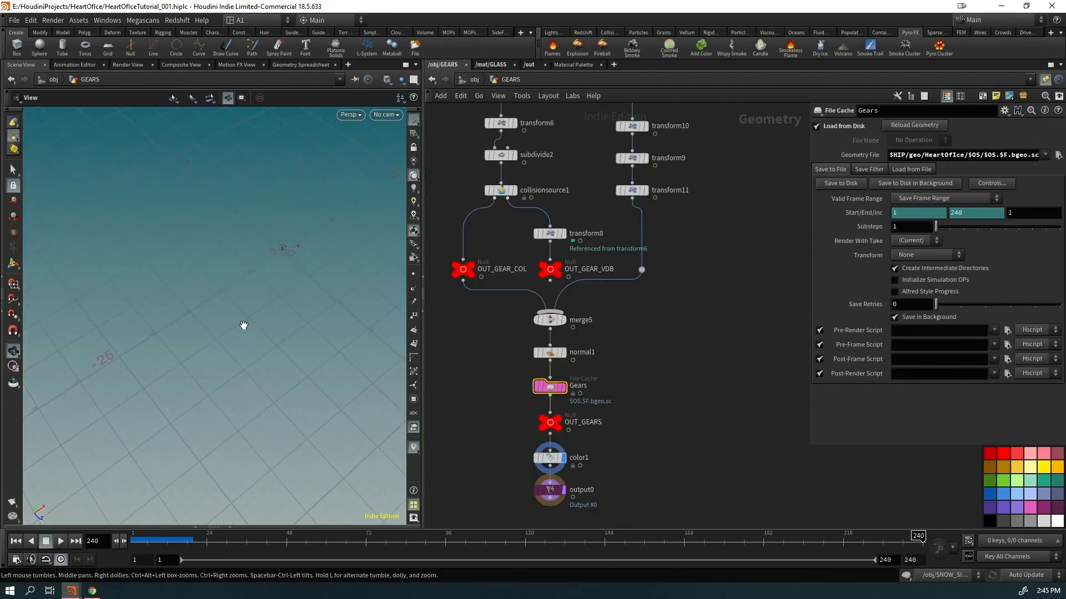
key(space+g)
drag(278, 261, 251, 257)
middle_drag(719, 215, 747, 466)
middle_drag(728, 322, 710, 487)
middle_drag(694, 218, 634, 507)
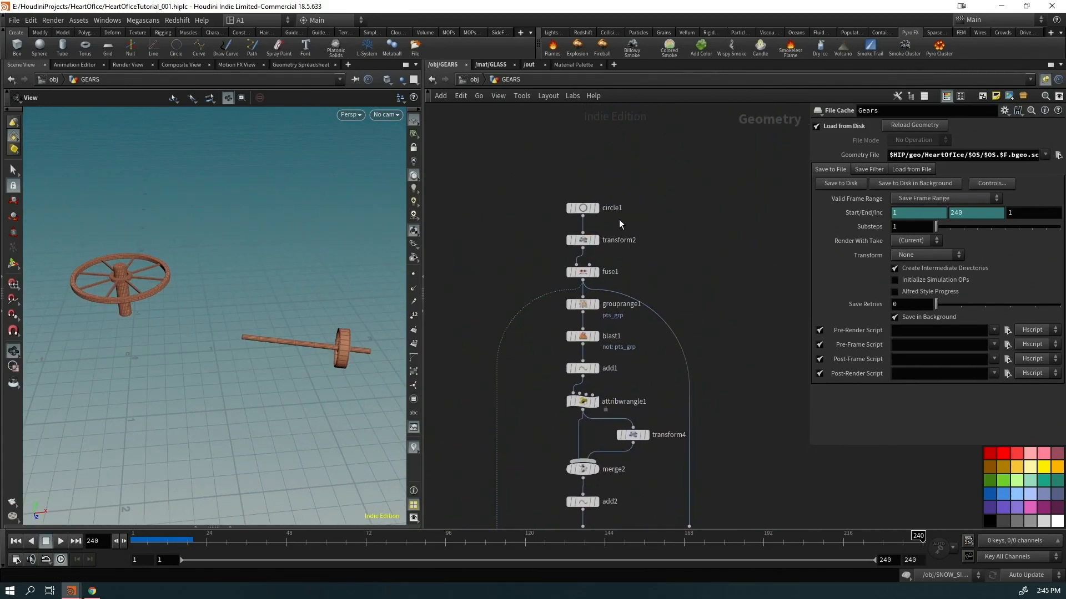
click(597, 208)
click(596, 273)
click(597, 336)
drag(167, 311, 132, 273)
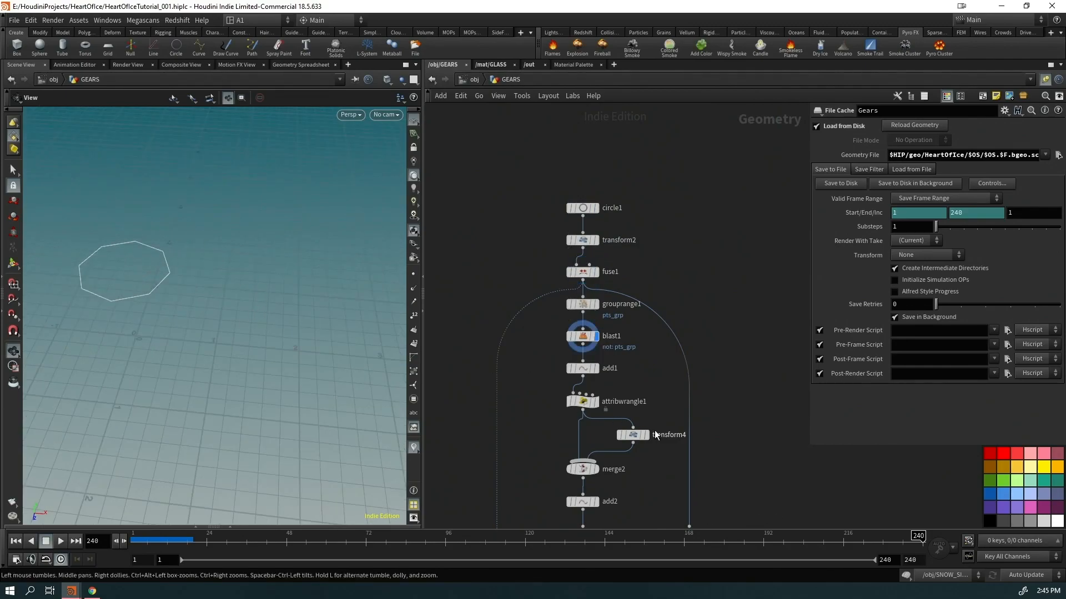
Inspect merge2's scattered points, attribwrangle1's points and add1's single point at frame 1
middle_drag(652, 434, 596, 293)
click(572, 304)
middle_drag(593, 329, 630, 268)
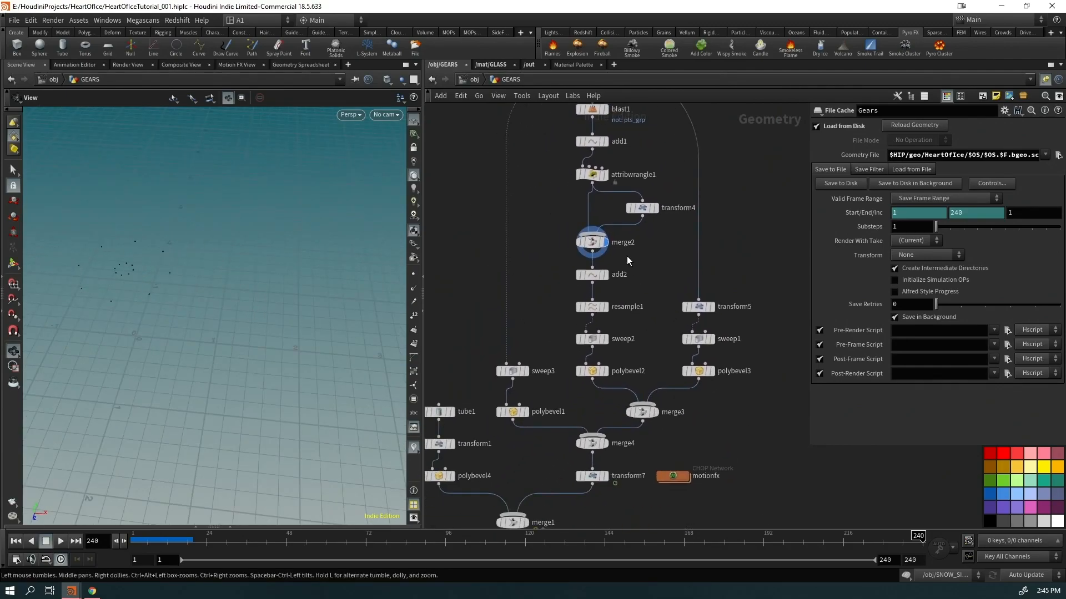
click(605, 175)
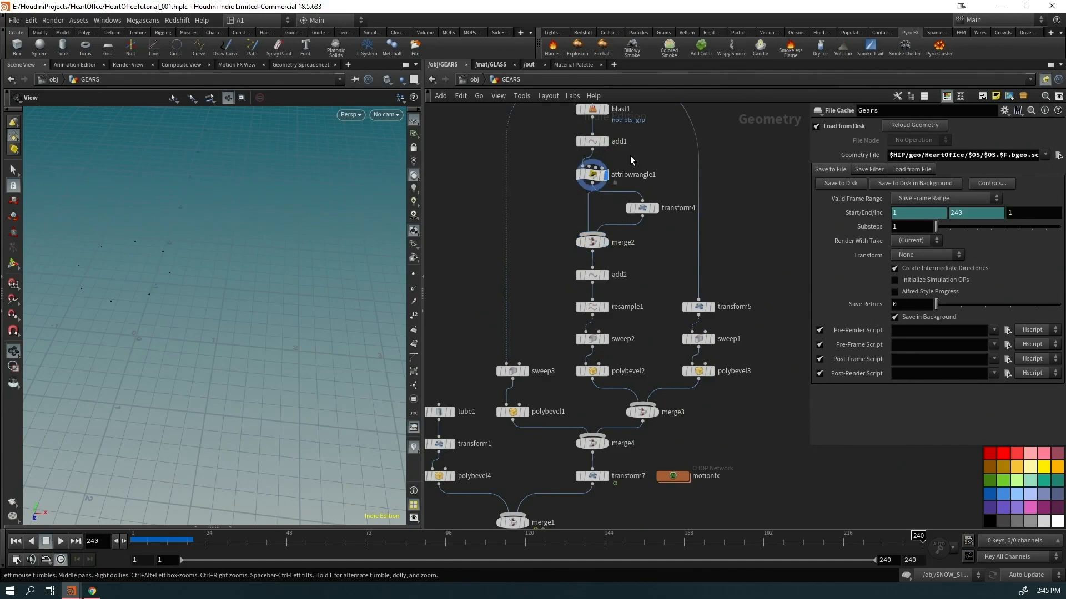
click(596, 144)
click(606, 142)
click(592, 133)
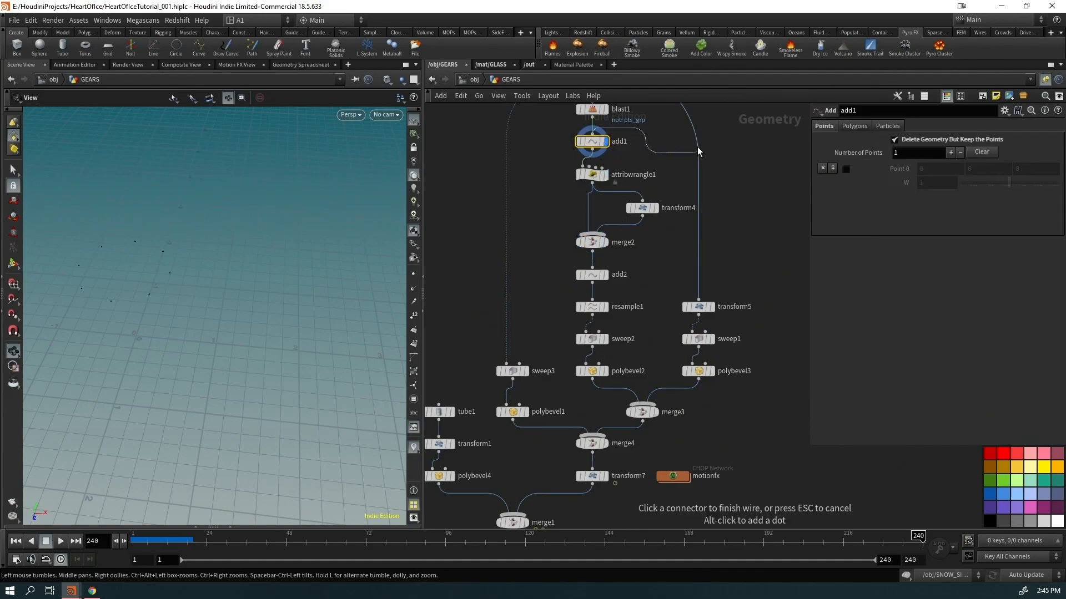
click(584, 119)
right_drag(142, 264, 179, 264)
middle_drag(178, 264, 294, 278)
drag(295, 278, 179, 300)
key(ctrl+Up)
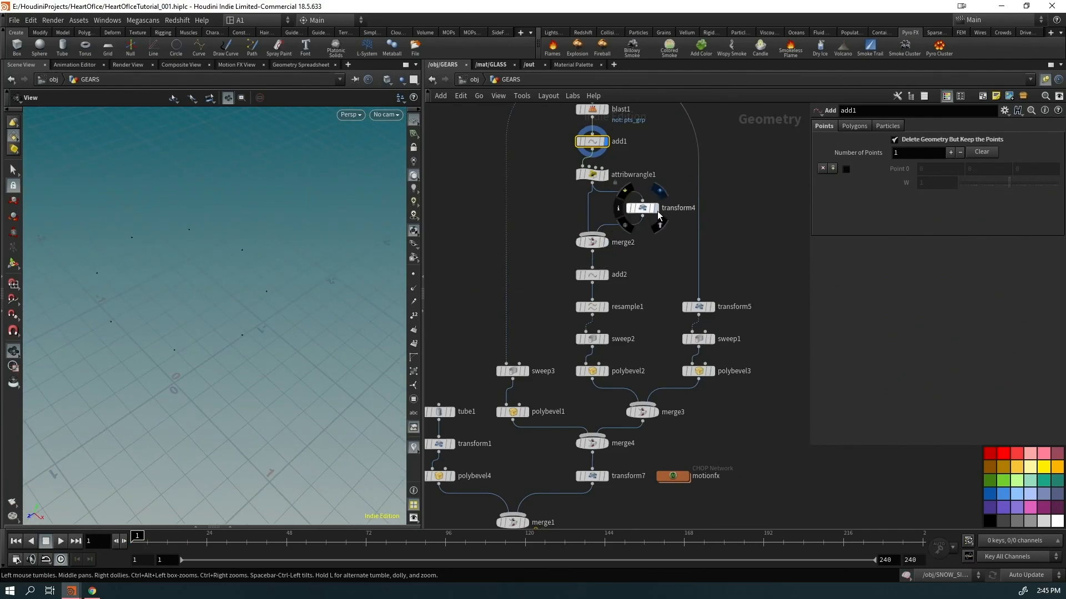
Check transform4's scaled points, merge2, add2's star of lines and attribwrangle1's VEX code
click(659, 218)
drag(629, 243, 625, 245)
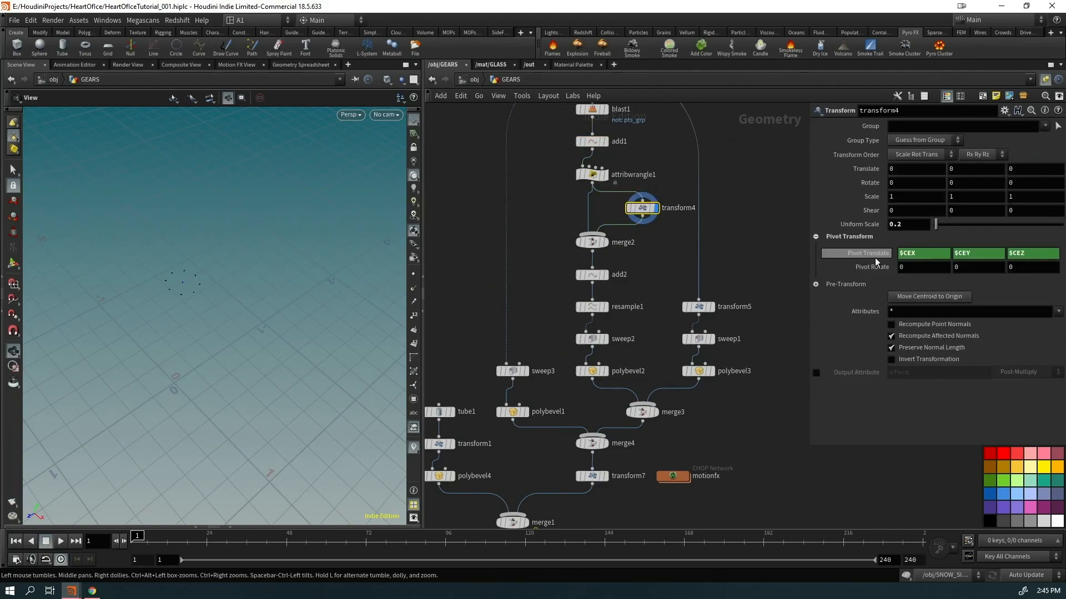
click(609, 248)
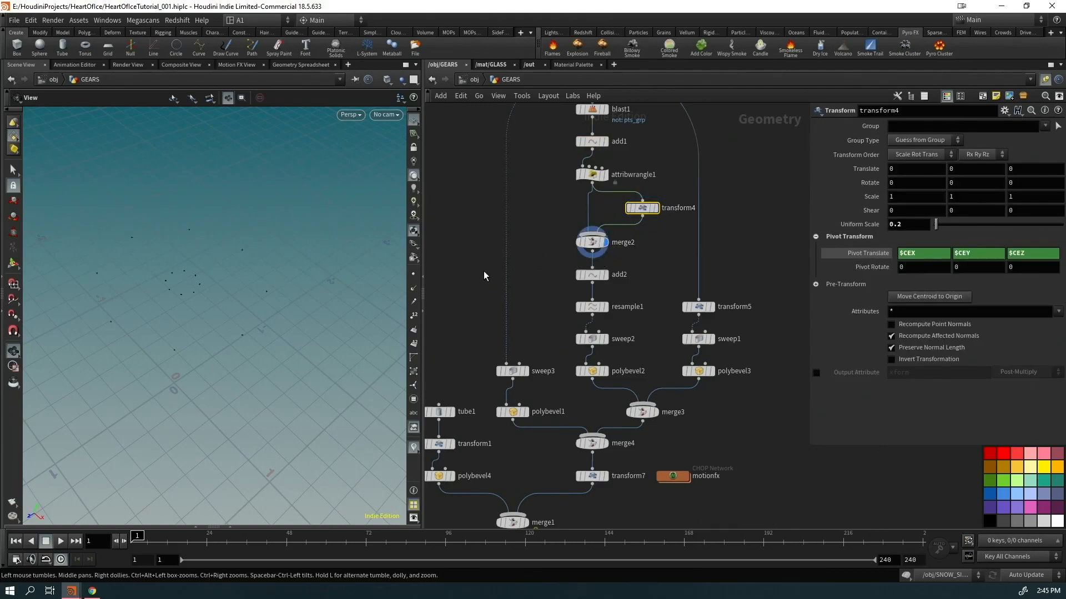
click(604, 275)
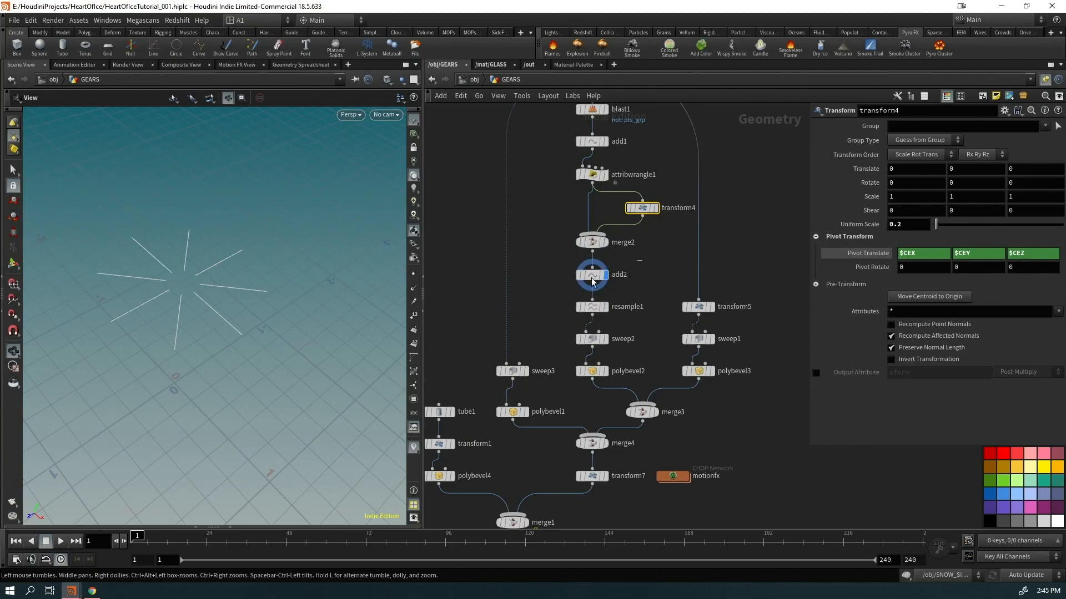
click(604, 275)
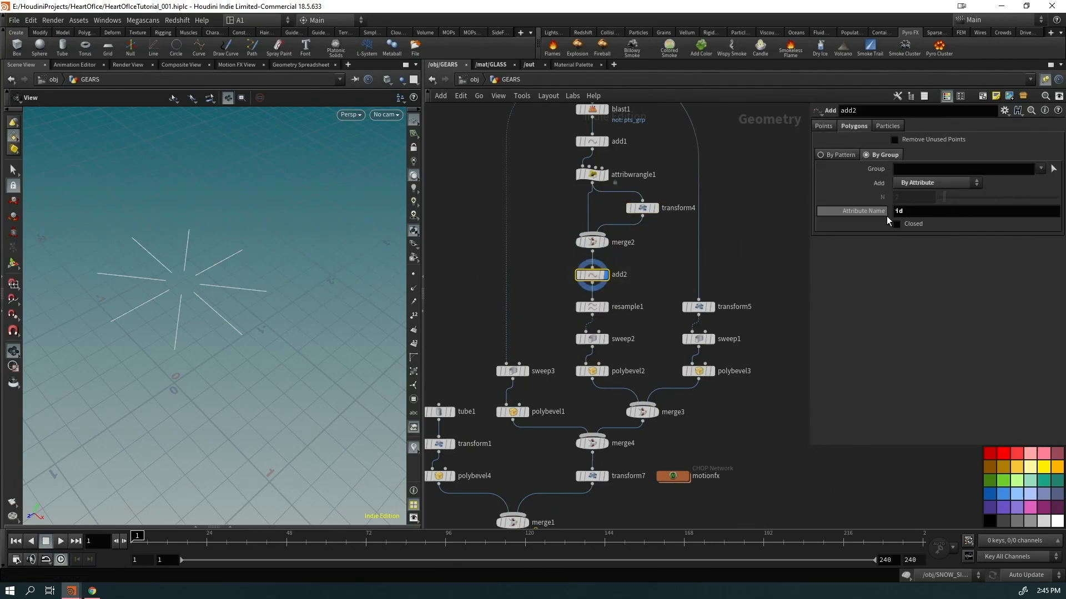
click(593, 174)
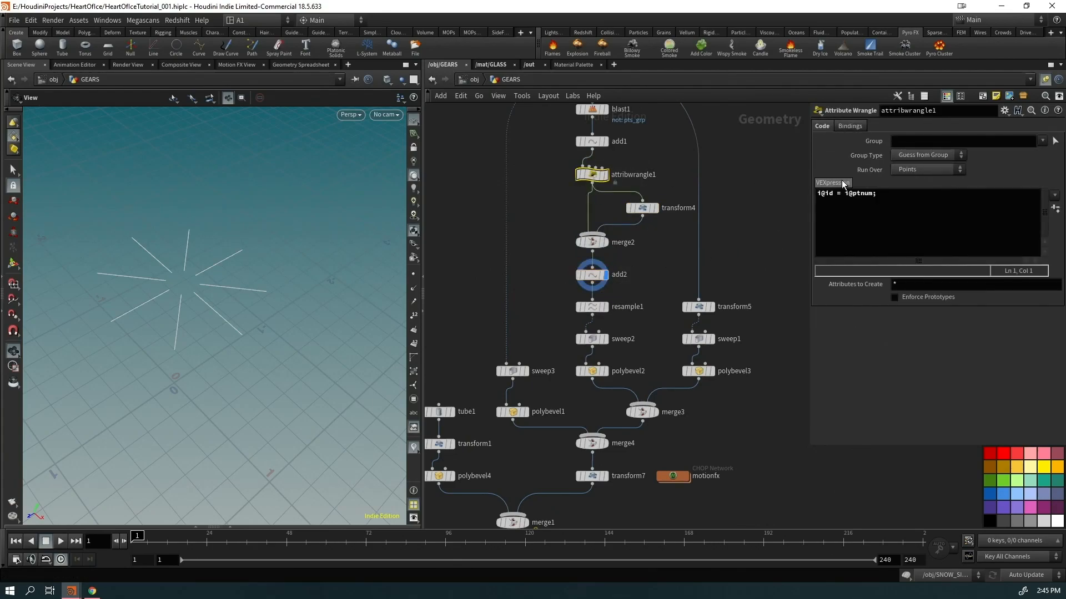
Display resample1, the sweep2 spokes, merge3 hub, sweep3 rim and the merge4 spoked wheel
click(605, 307)
click(605, 339)
click(656, 411)
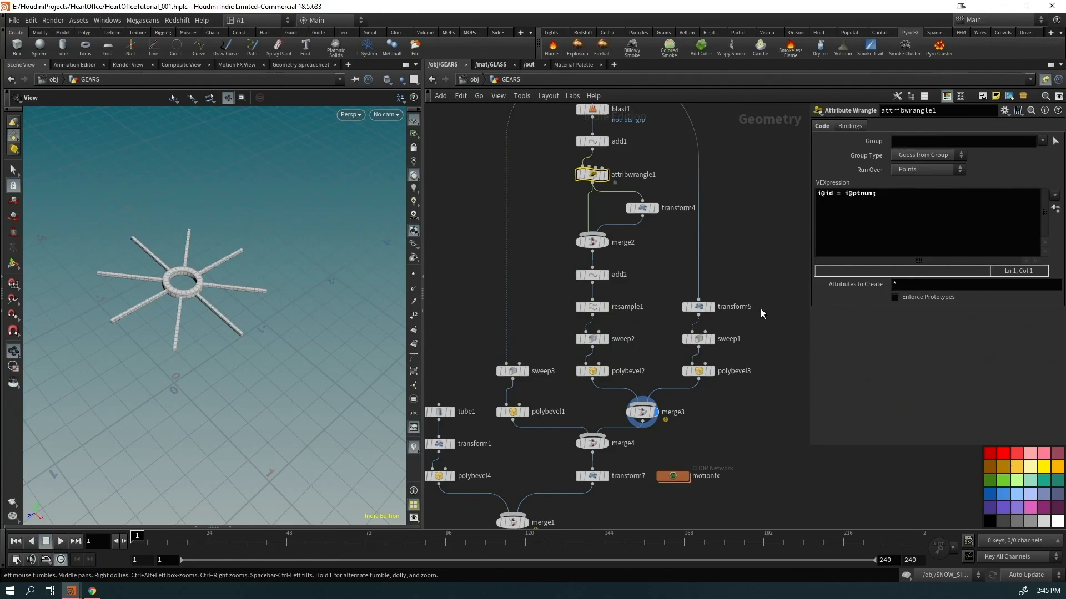
click(525, 371)
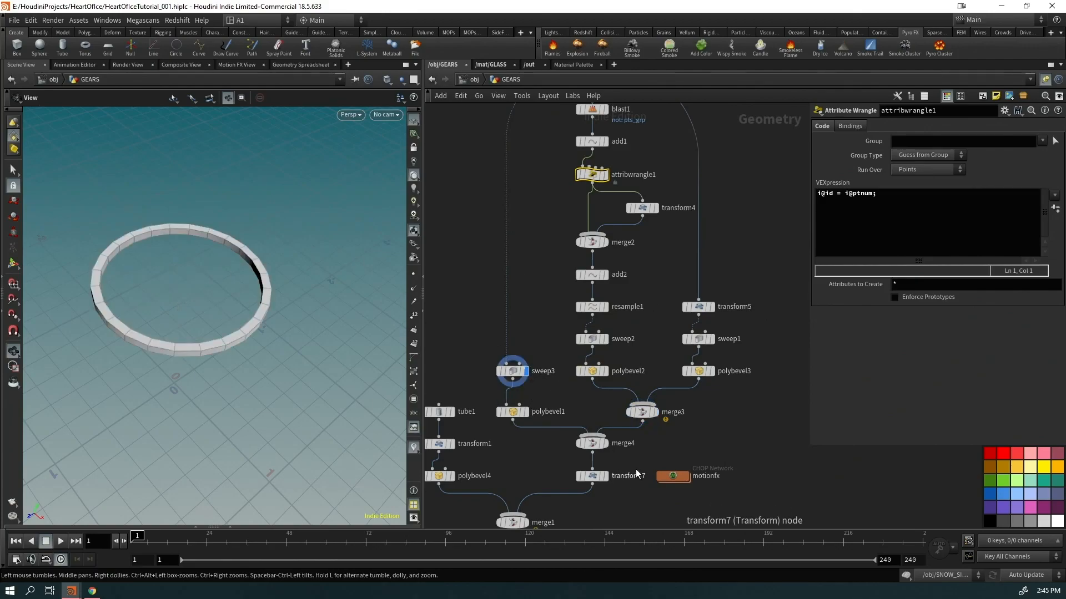
click(606, 442)
Display transform7 with its parameters, play the wheel animation, and select the motionfx network
middle_drag(618, 465, 667, 364)
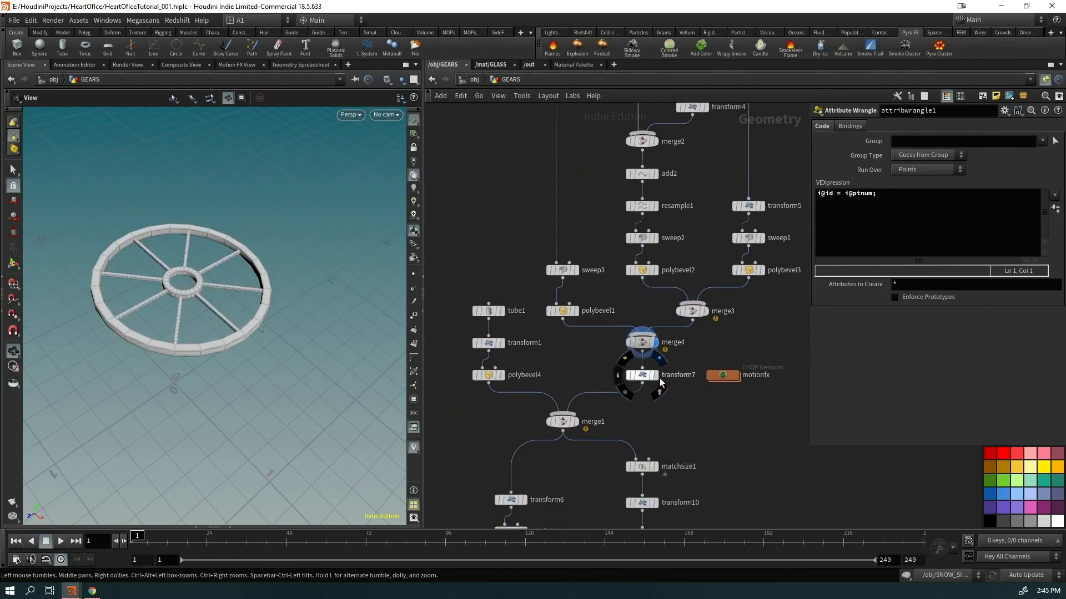
click(657, 376)
click(644, 375)
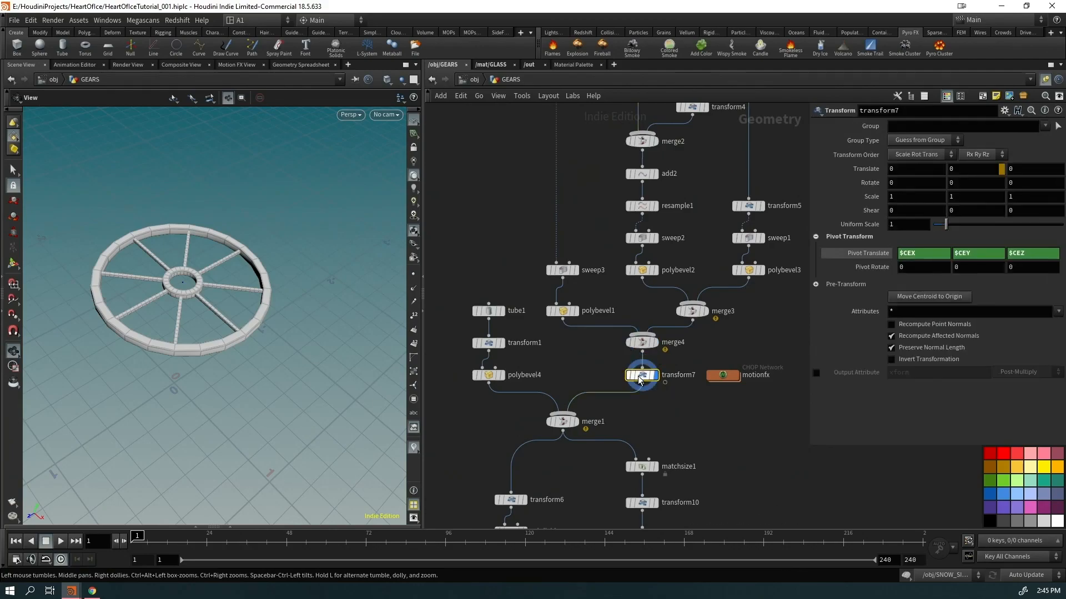
key(Up)
key(ctrl+Up)
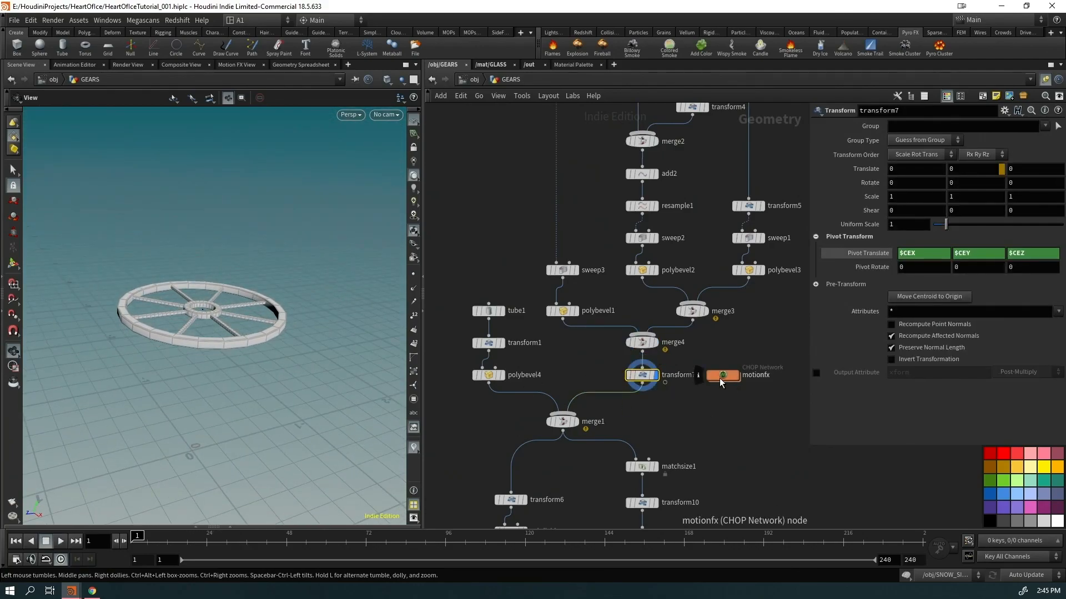
click(722, 375)
Open motionfx and compare the wave1, noise1 and math1 curves in the graph
double_click(723, 376)
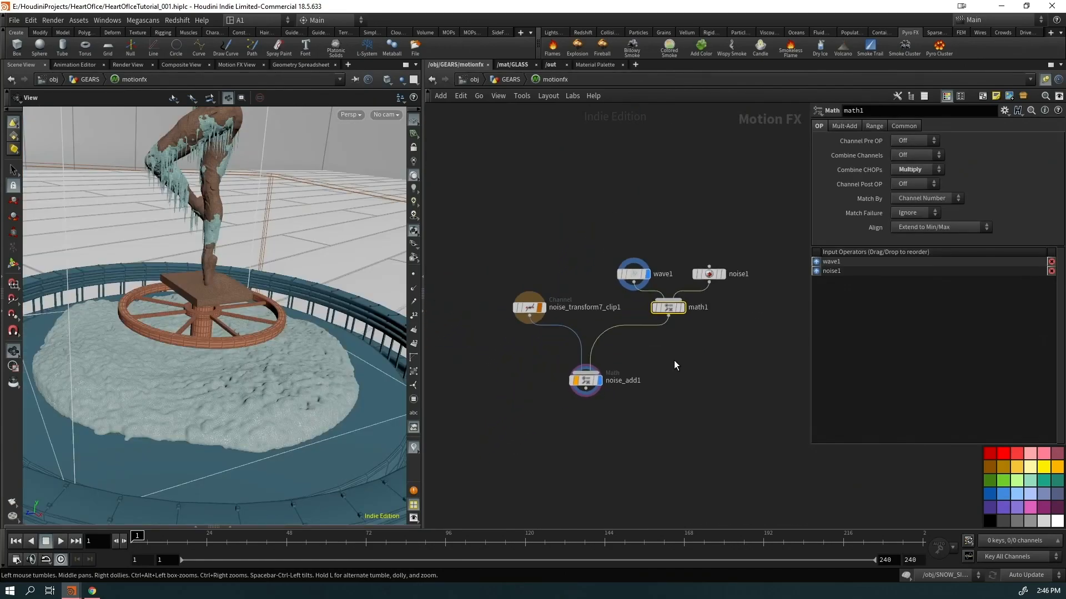
click(634, 274)
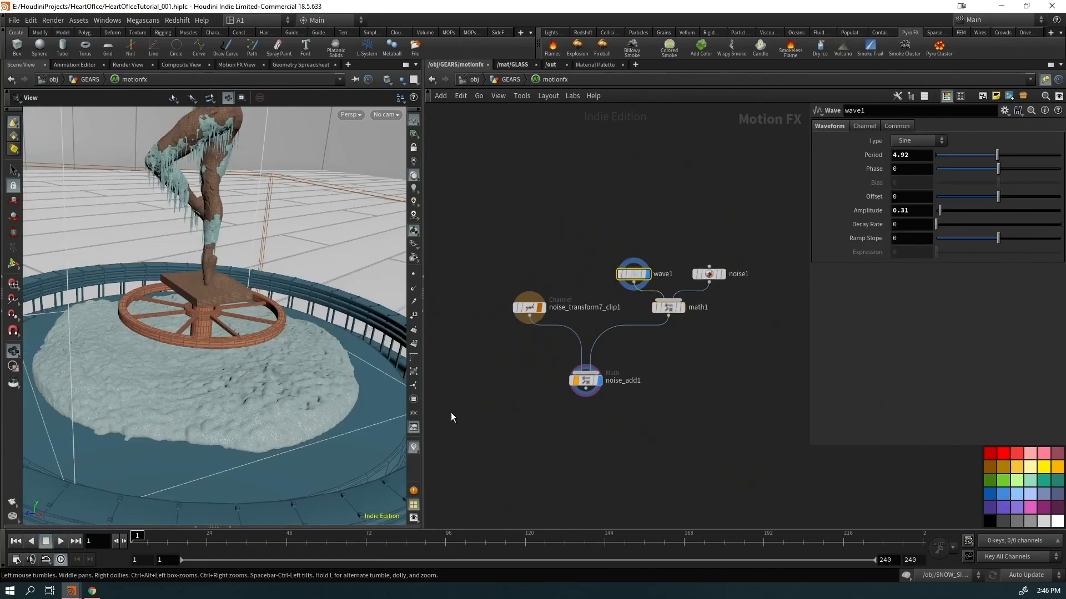
click(232, 525)
click(598, 380)
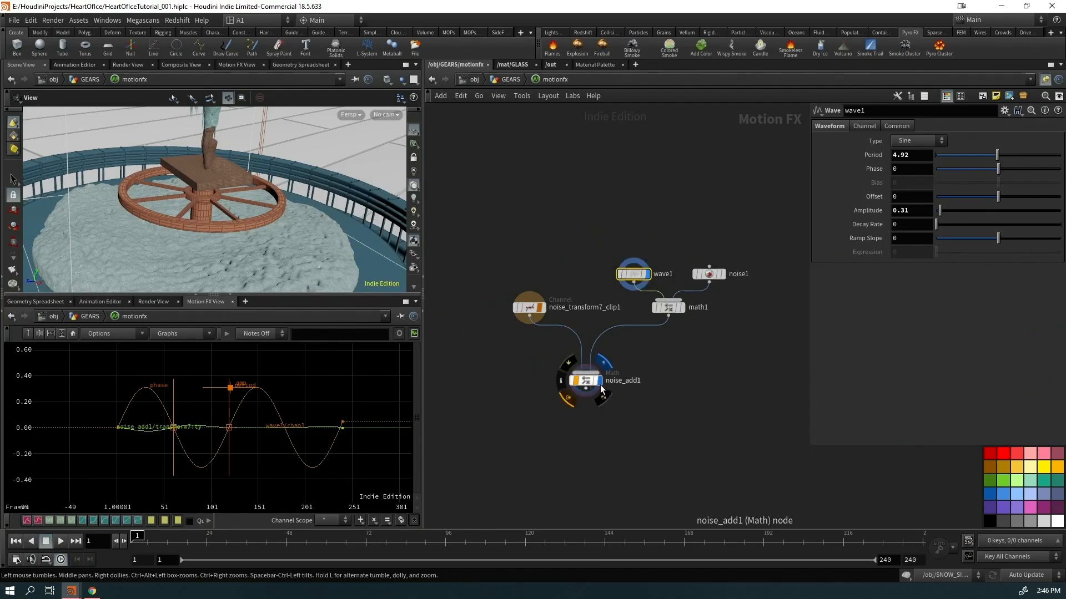
click(725, 273)
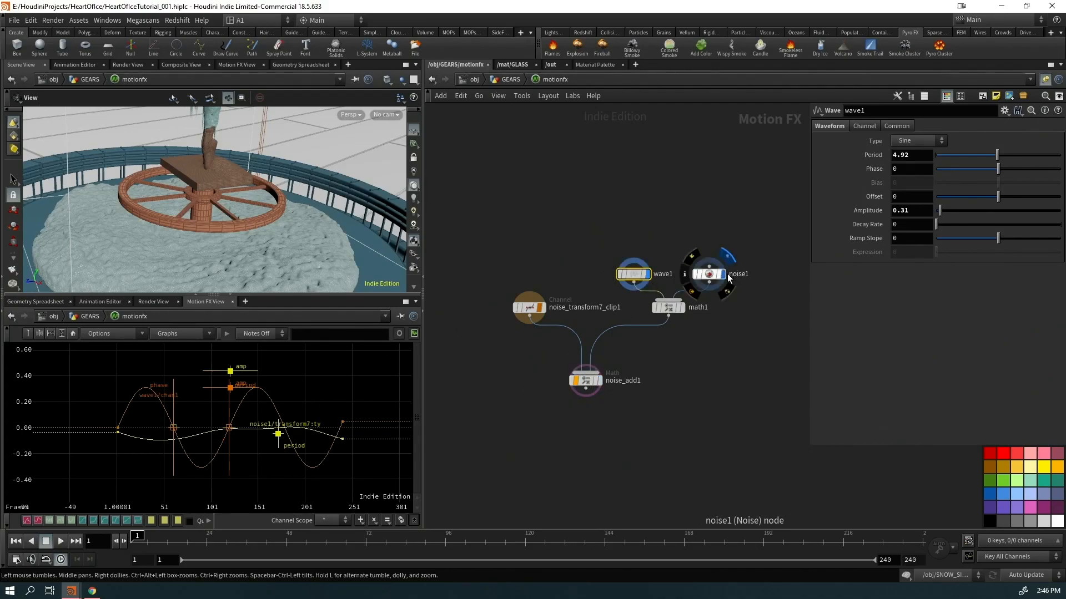
click(682, 306)
click(647, 273)
click(720, 274)
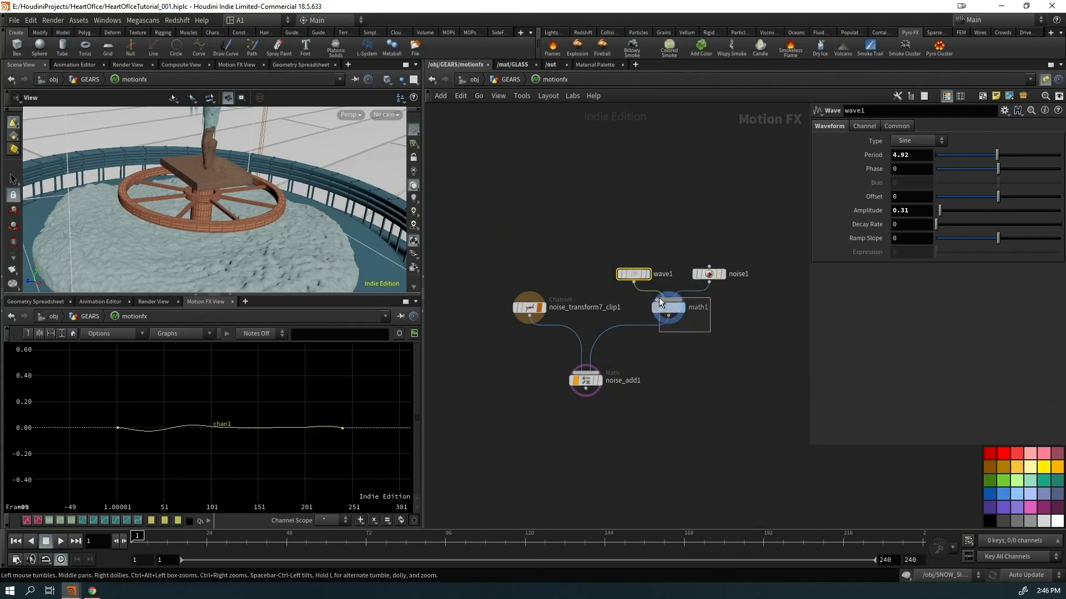
Check math1 and noise_add1 settings, show wave1's curve, and return to GEARS
click(670, 307)
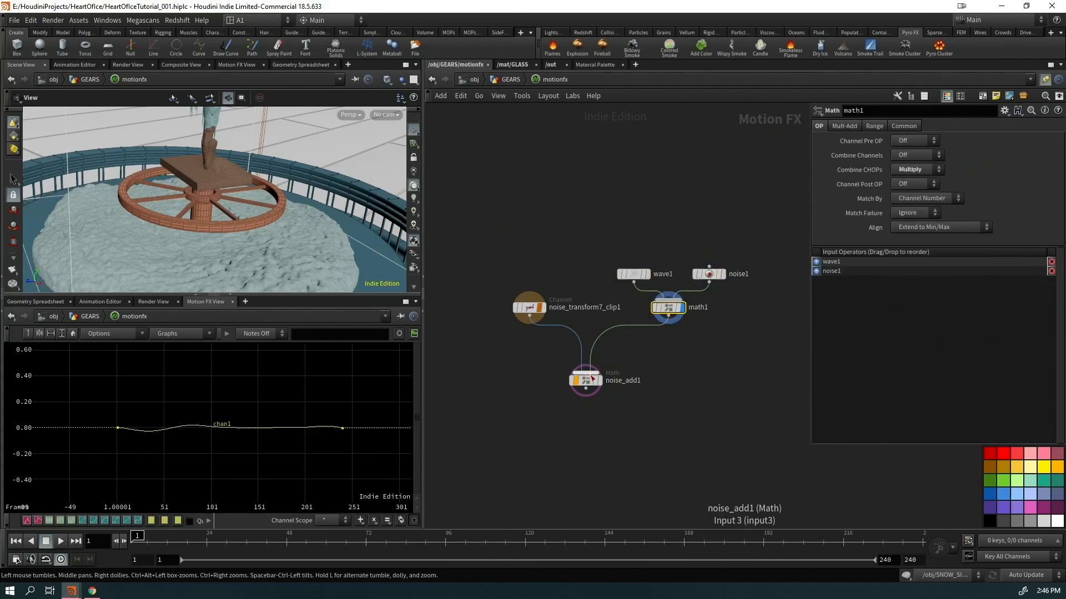
click(599, 380)
click(586, 381)
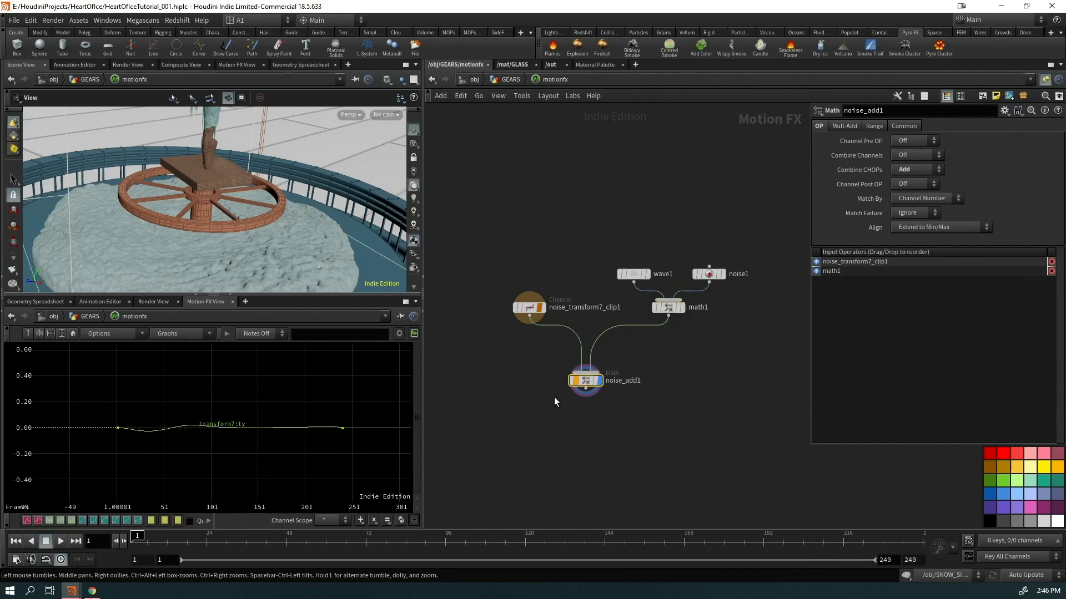
click(647, 274)
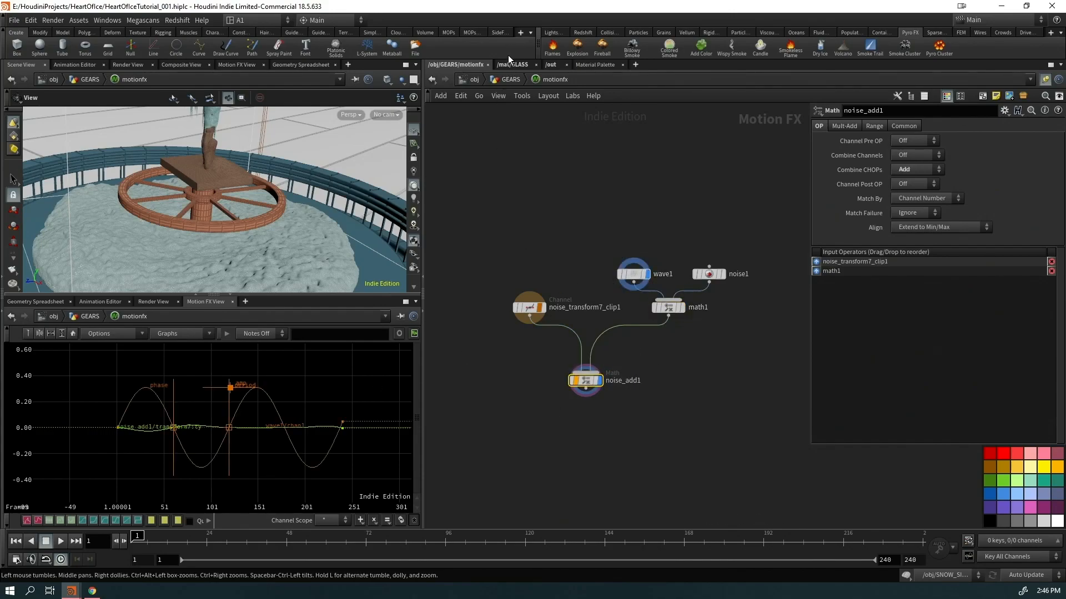
click(503, 81)
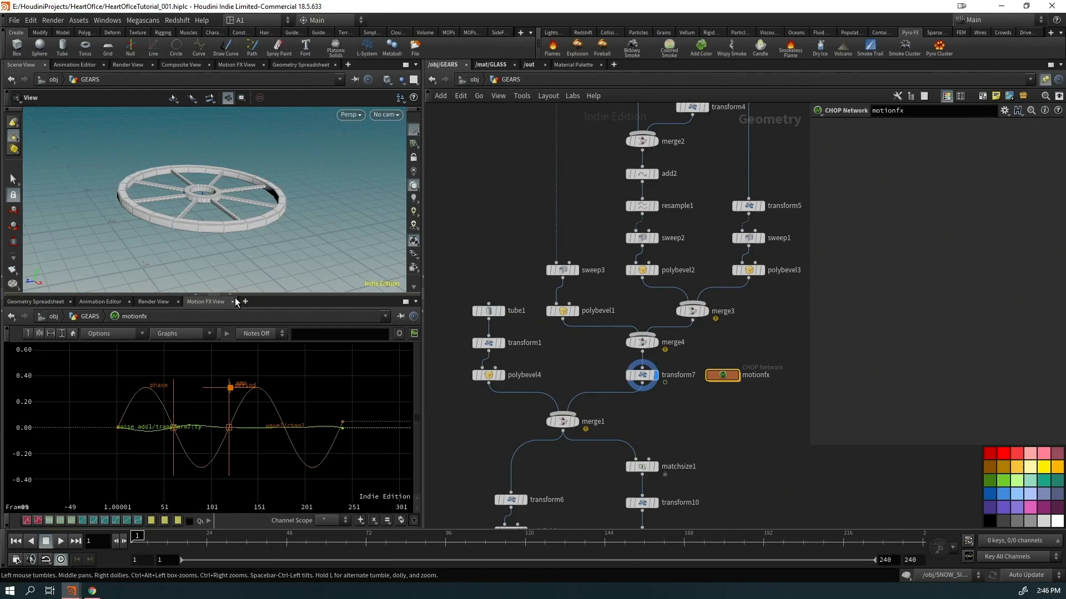
Collapse the Motion FX pane and scrub the timeline while viewing merge1's central tube
click(232, 295)
key(Up)
drag(190, 538, 810, 538)
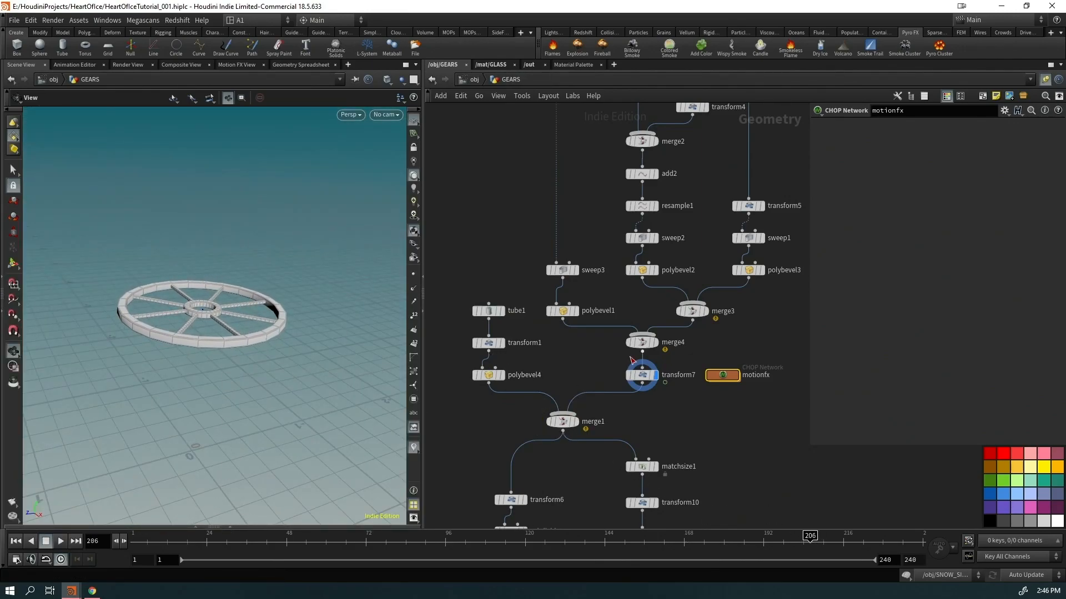
click(576, 420)
drag(134, 538, 921, 533)
middle_drag(704, 525, 695, 338)
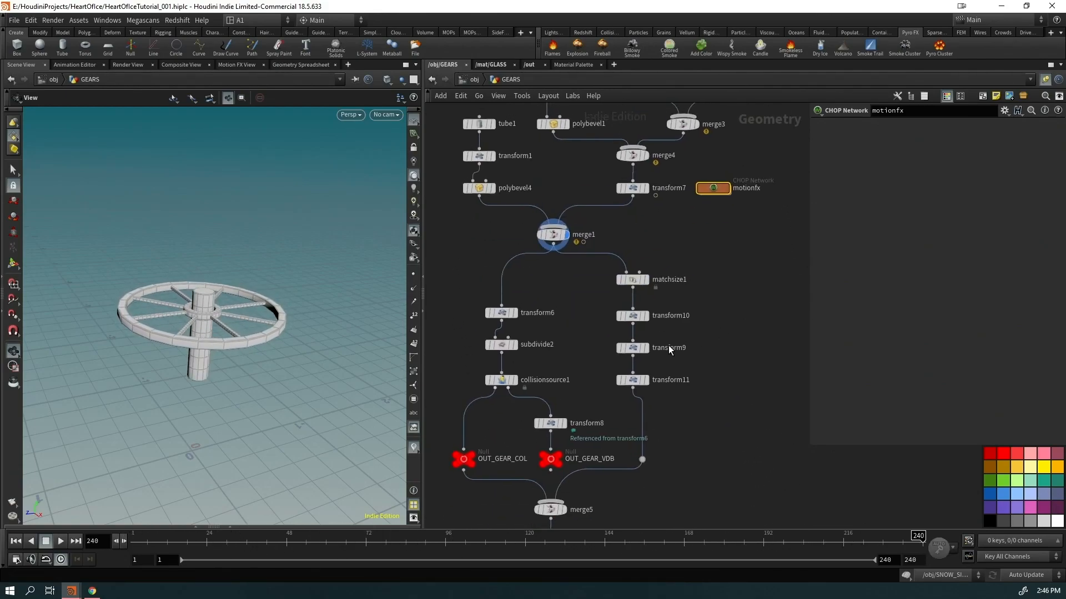
click(515, 314)
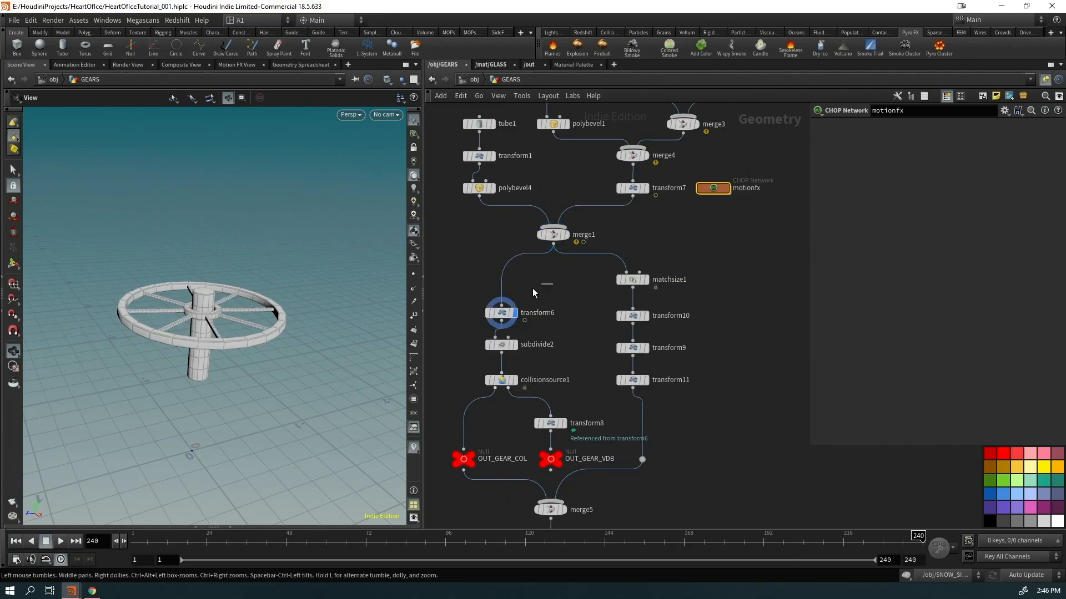
drag(544, 284, 493, 325)
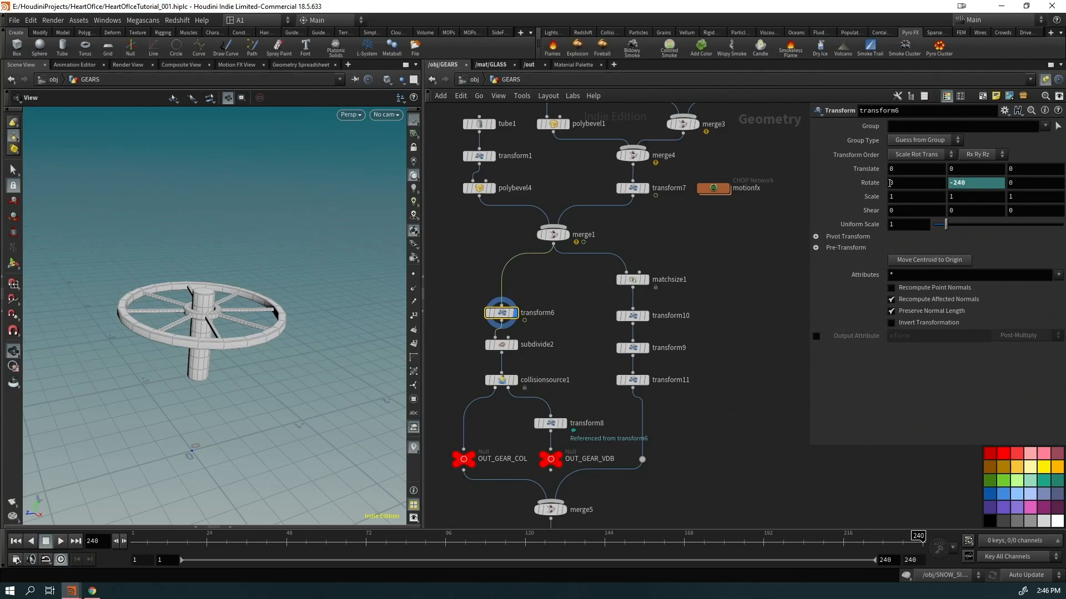
click(979, 184)
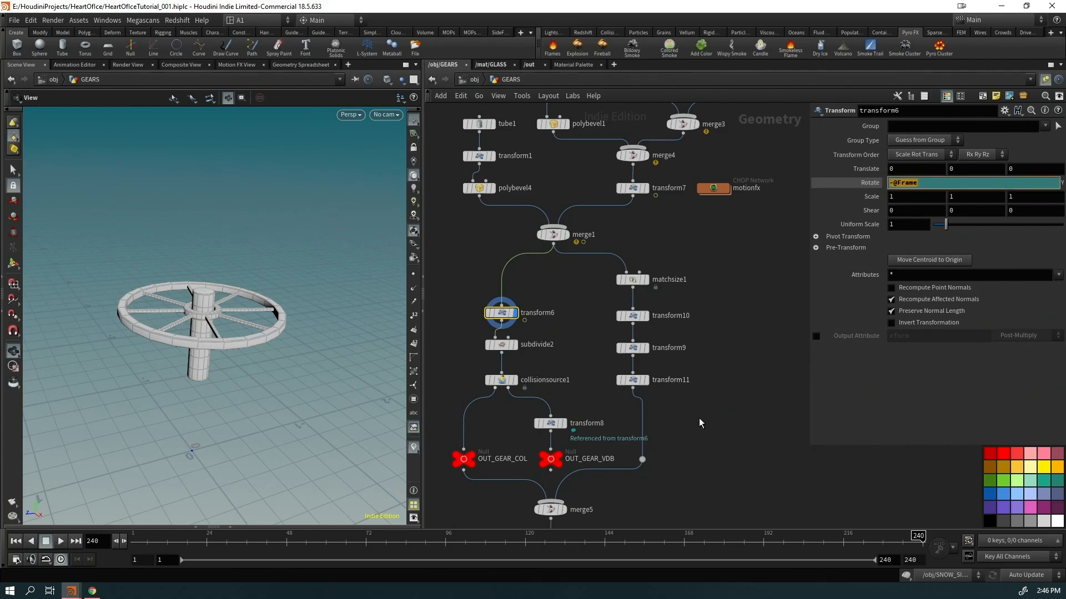
click(743, 426)
drag(139, 541, 174, 541)
middle_drag(683, 493, 666, 373)
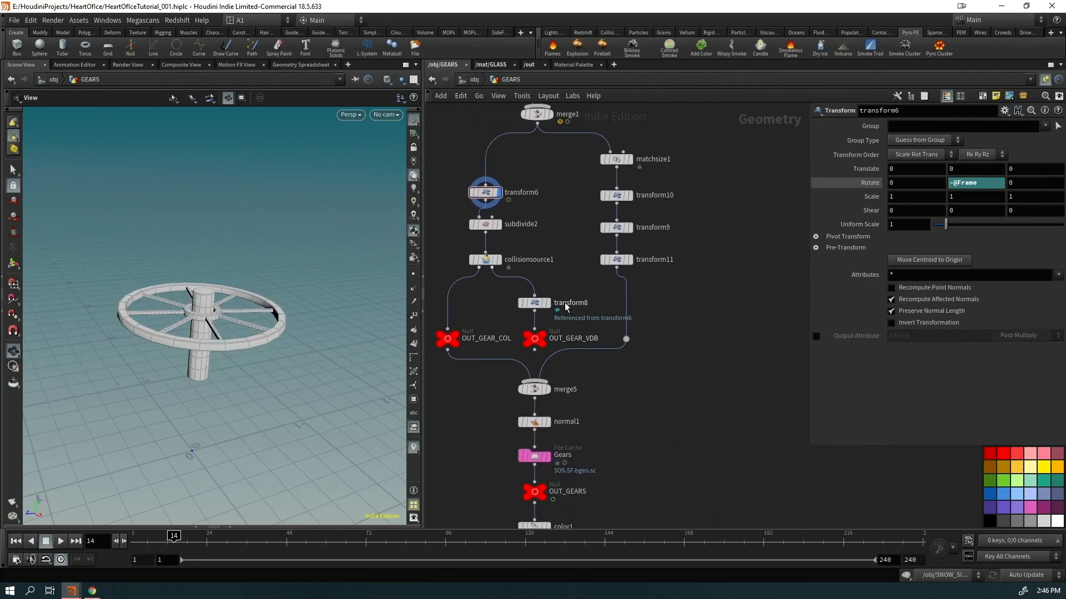
Inspect the subdivided wheel mesh and transform11's gear with its shaft from several angles
click(499, 224)
drag(388, 319, 196, 324)
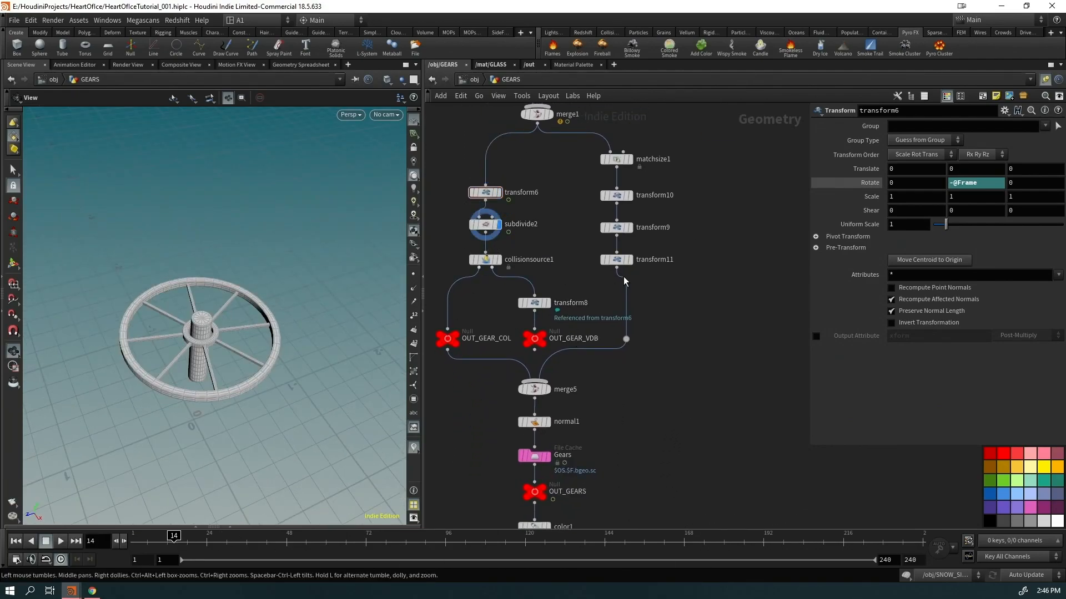
click(631, 260)
scroll(165, 424, down, 5)
drag(201, 411, 162, 373)
scroll(161, 373, up, 5)
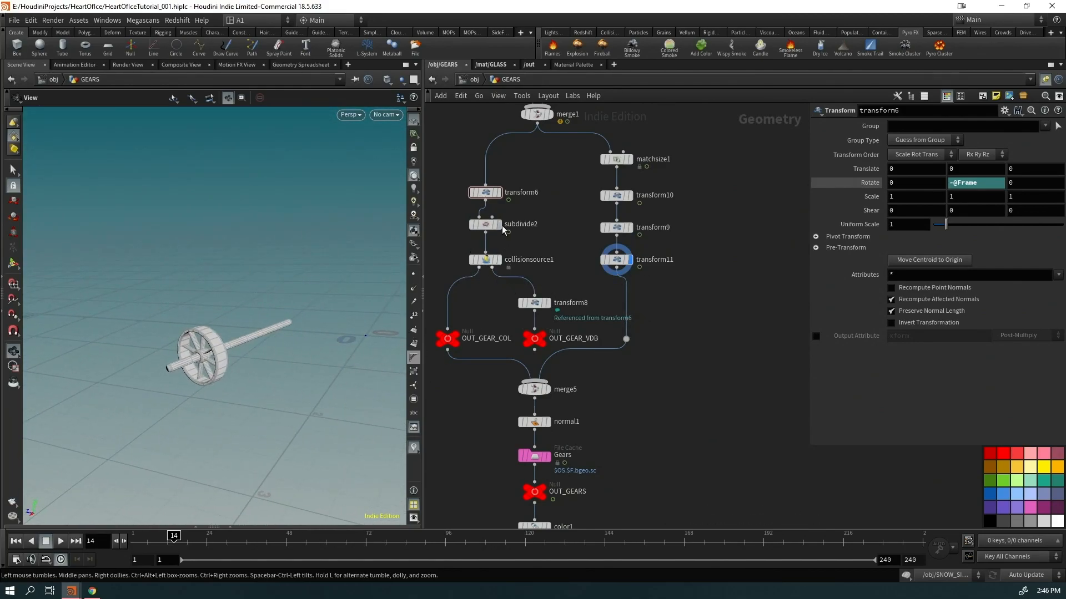
click(499, 224)
drag(351, 292, 283, 268)
Show collisionsource1, merge5 and the cached gears, then color1's brown gears, and return to /obj
click(499, 259)
click(547, 389)
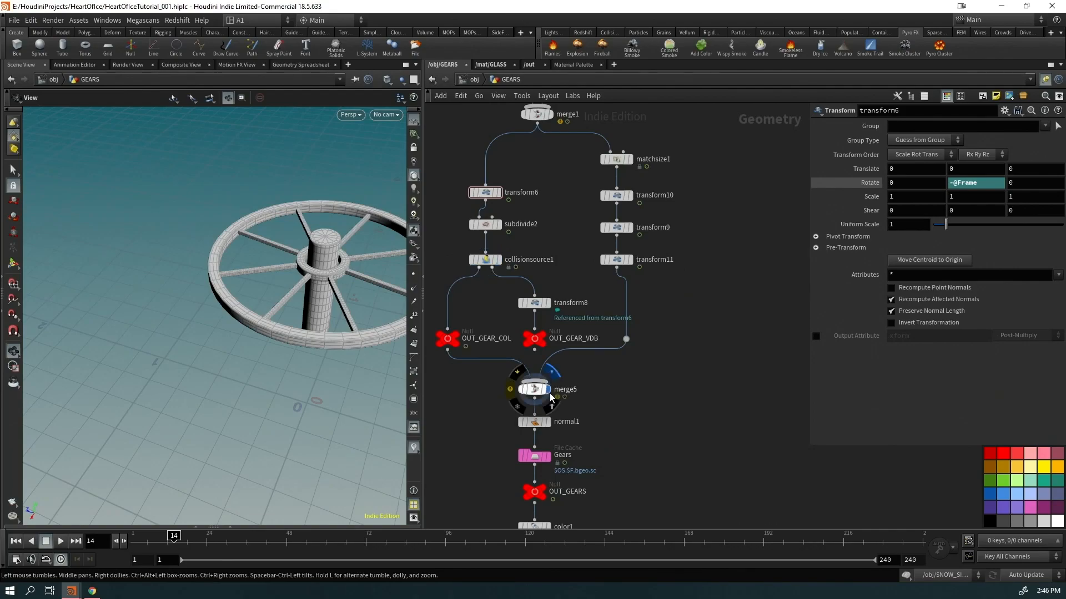
middle_drag(667, 494, 670, 379)
click(550, 341)
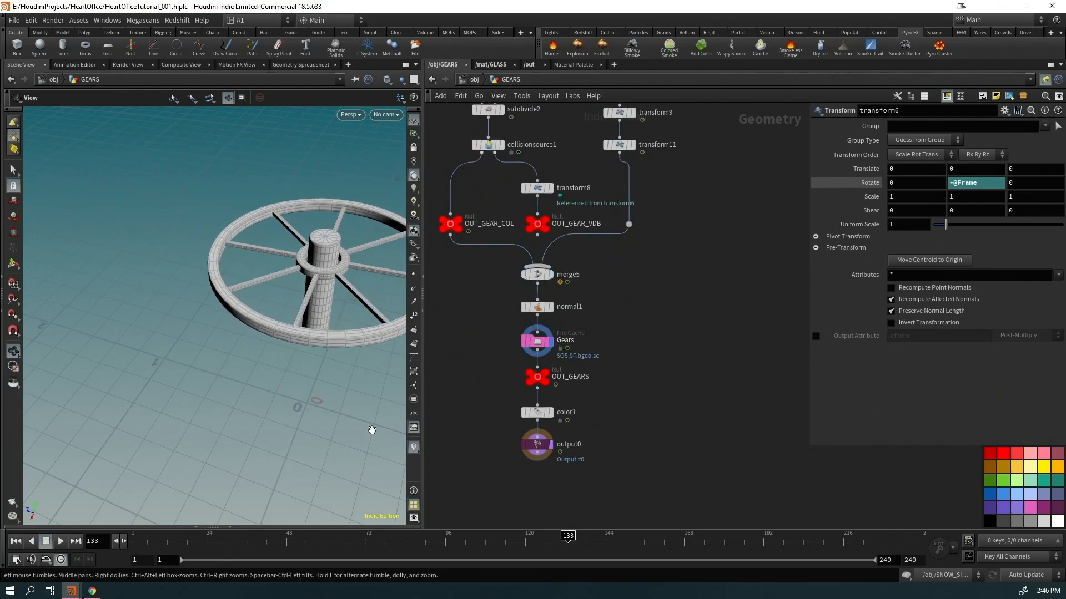
drag(294, 444, 164, 459)
right_drag(164, 459, 362, 368)
drag(170, 541, 309, 543)
click(550, 413)
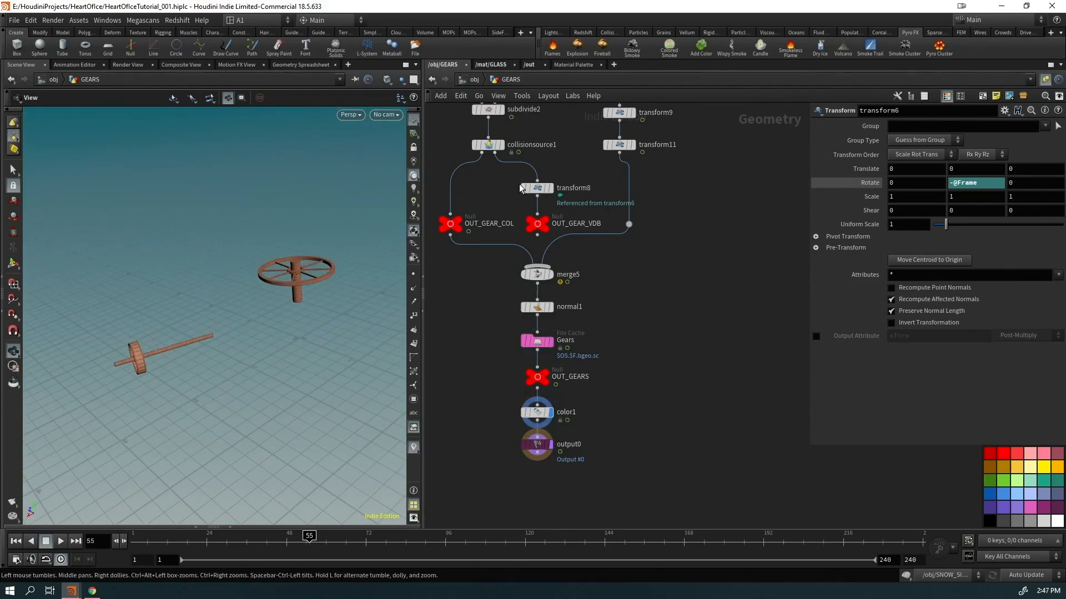
click(474, 80)
Scrub the ballerina scene to frame 240, toggle the Visualizers menu, and frame the fountain
drag(454, 553, 853, 578)
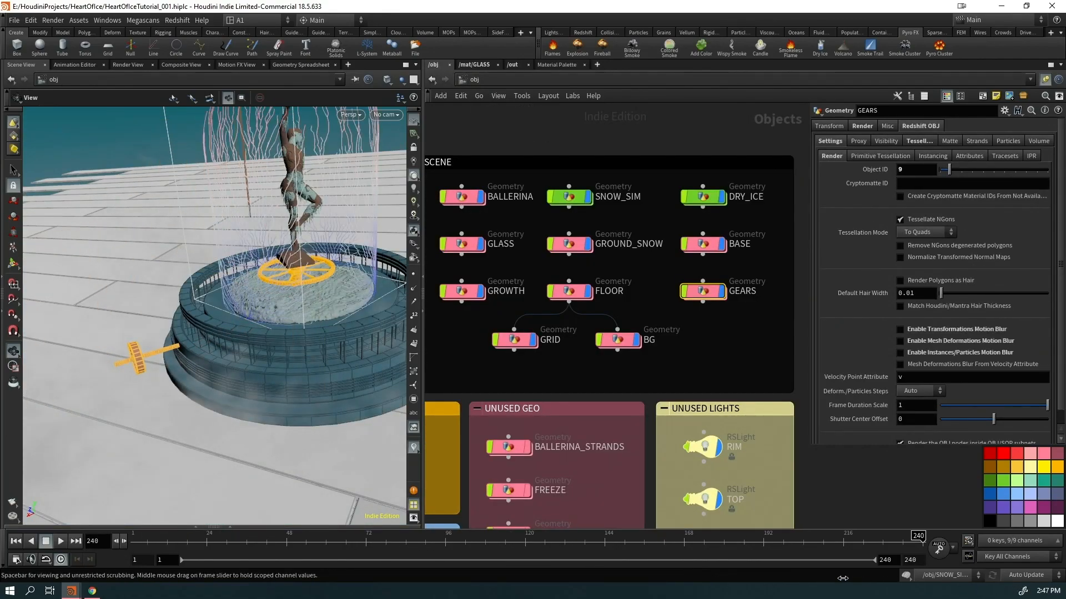
click(414, 447)
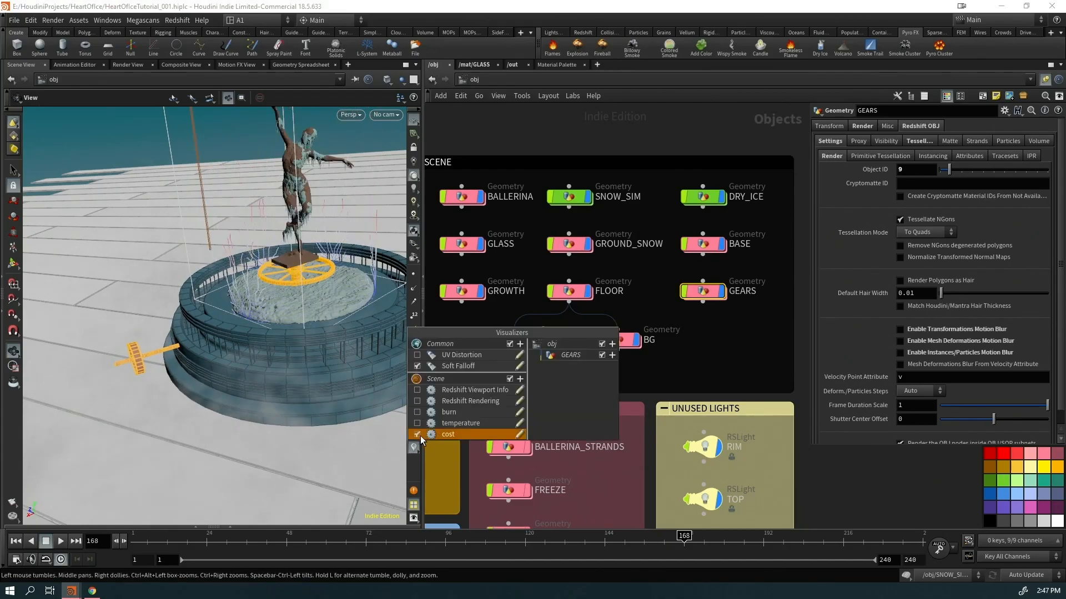
click(533, 142)
right_drag(287, 296, 136, 392)
drag(135, 392, 244, 317)
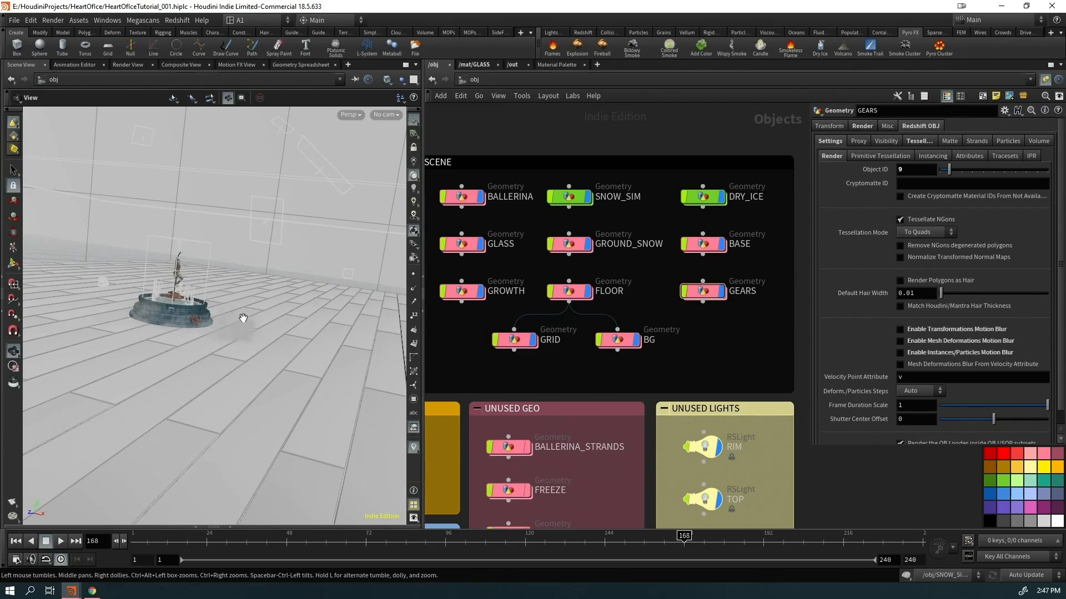
key(g)
Orbit to a close, low angle on the fountain, then switch to the Frozen project window
right_drag(175, 362, 348, 265)
drag(347, 264, 292, 352)
right_drag(293, 352, 402, 325)
middle_drag(206, 262, 192, 330)
drag(193, 331, 243, 228)
right_drag(206, 211, 232, 215)
mouse_move(232, 216)
mouse_down()
mouse_move(183, 225)
mouse_move(278, 224)
mouse_move(236, 213)
mouse_up()
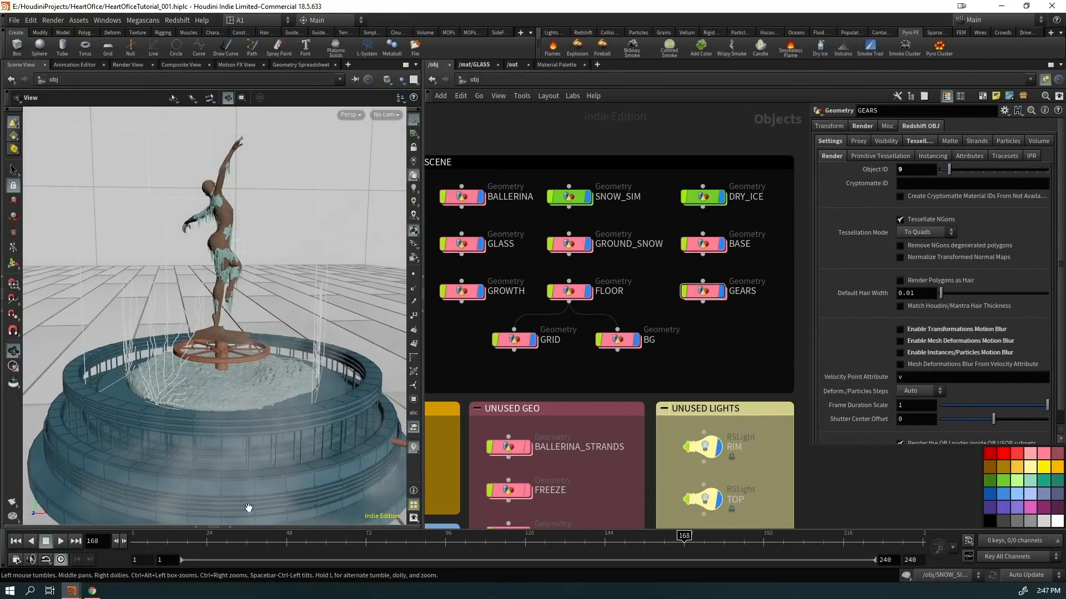
mouse_move(71, 591)
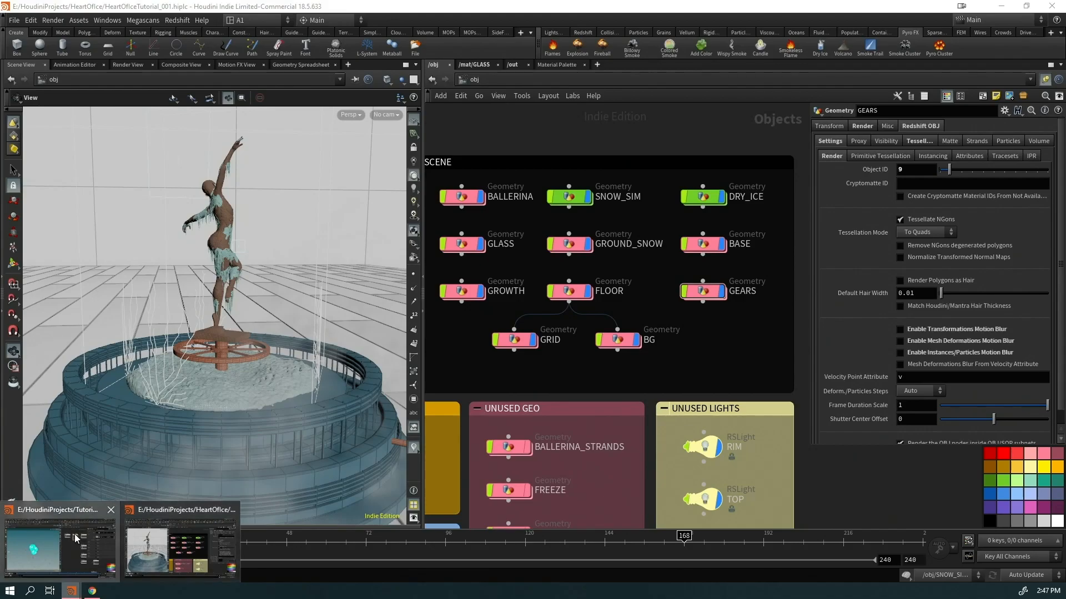
click(76, 538)
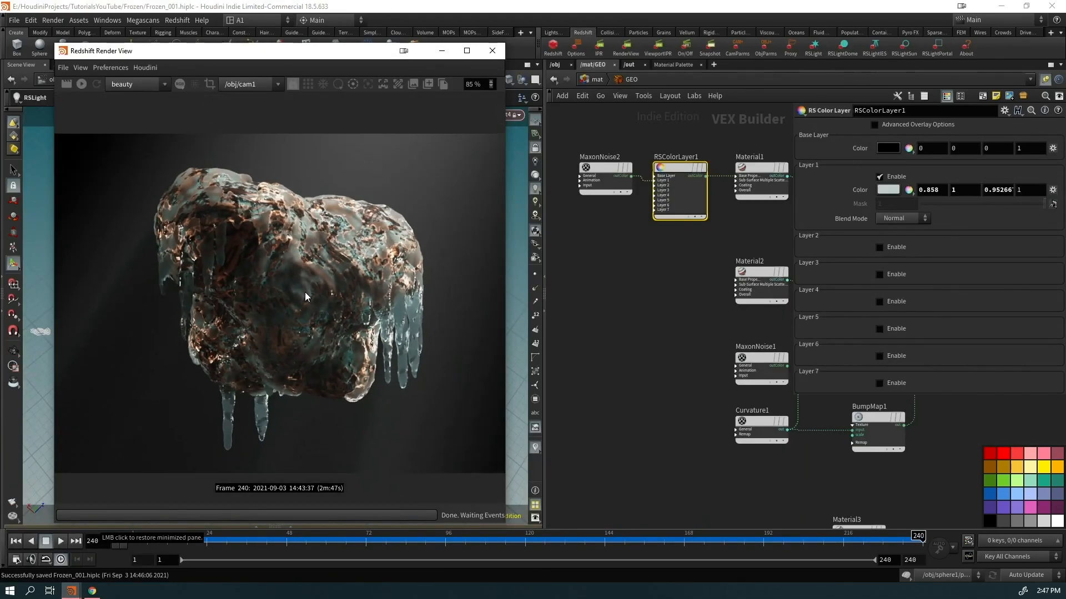
Maximize the Redshift Render View and zoom the icicle rock render to 130%
click(466, 51)
scroll(506, 200, up, 4)
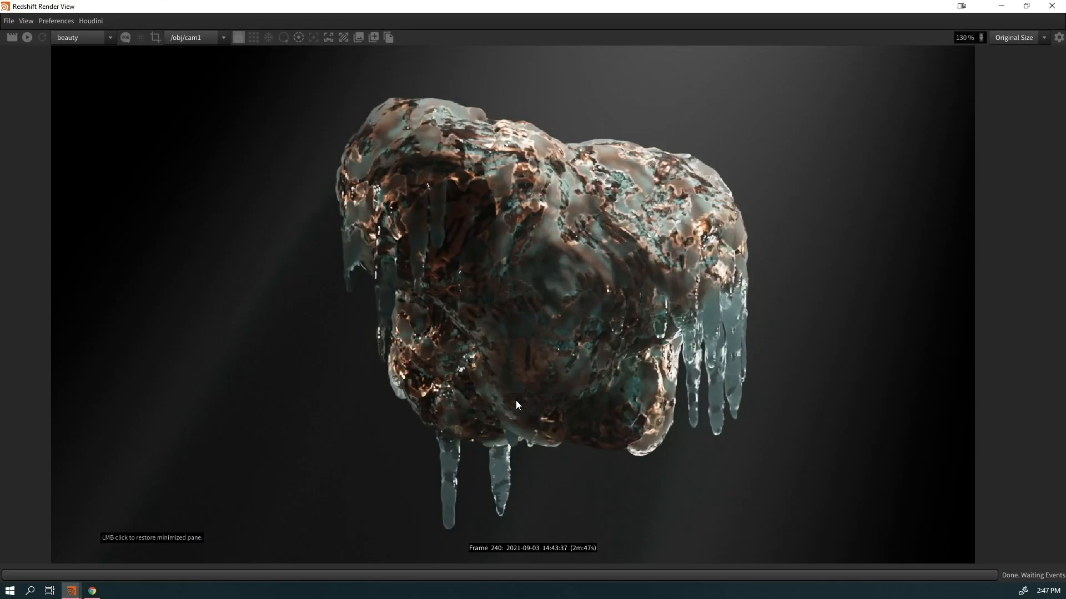
scroll(527, 389, down, 3)
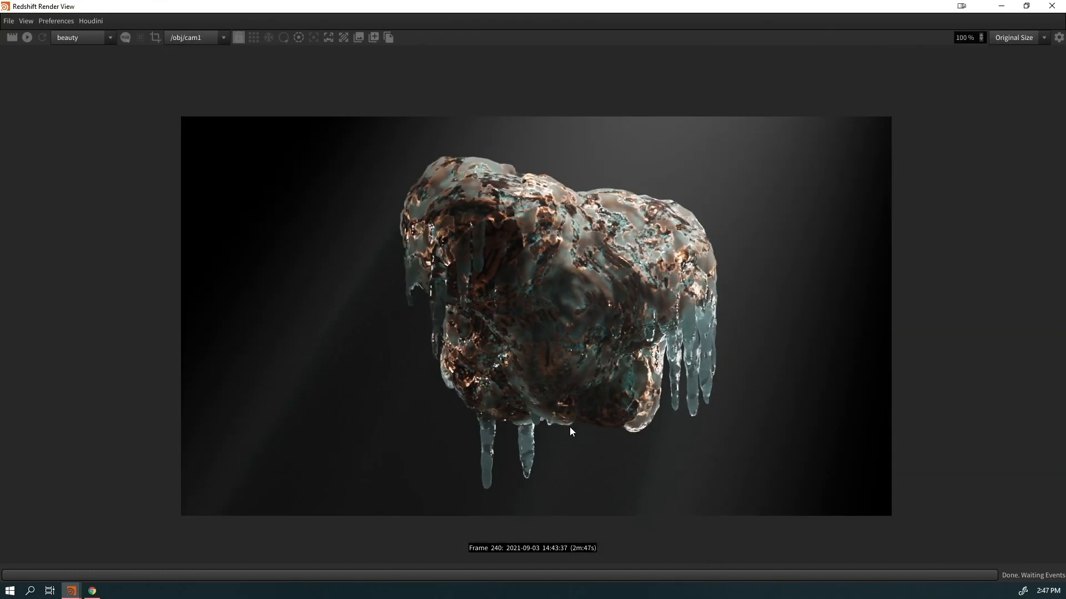
scroll(617, 373, up, 3)
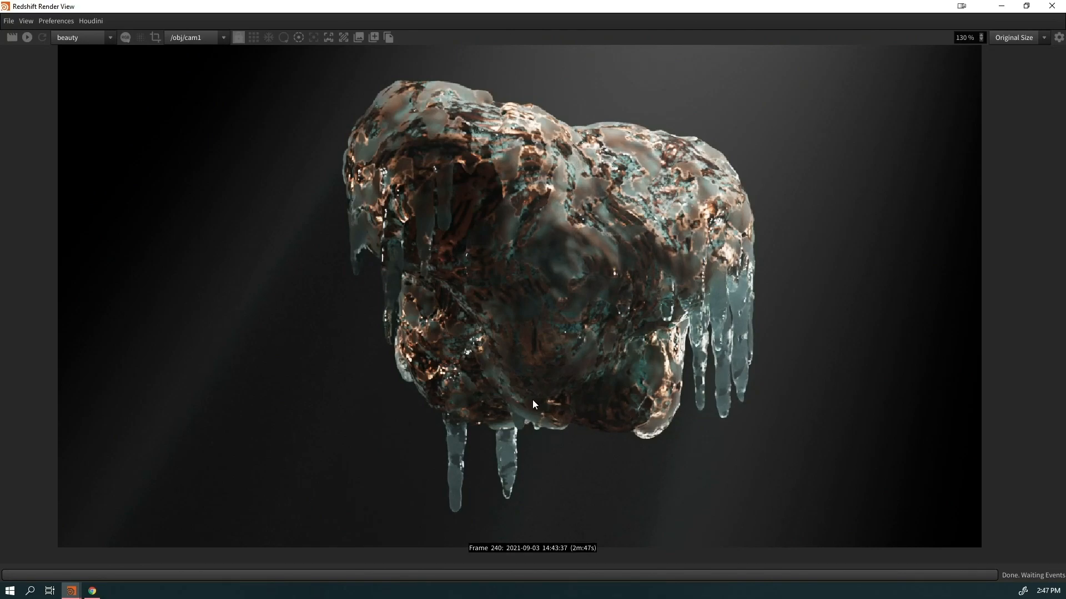
Open the FROZEN material's network in /mat and wire MaxonNoise2 straight into the redshift_material output
click(1021, 8)
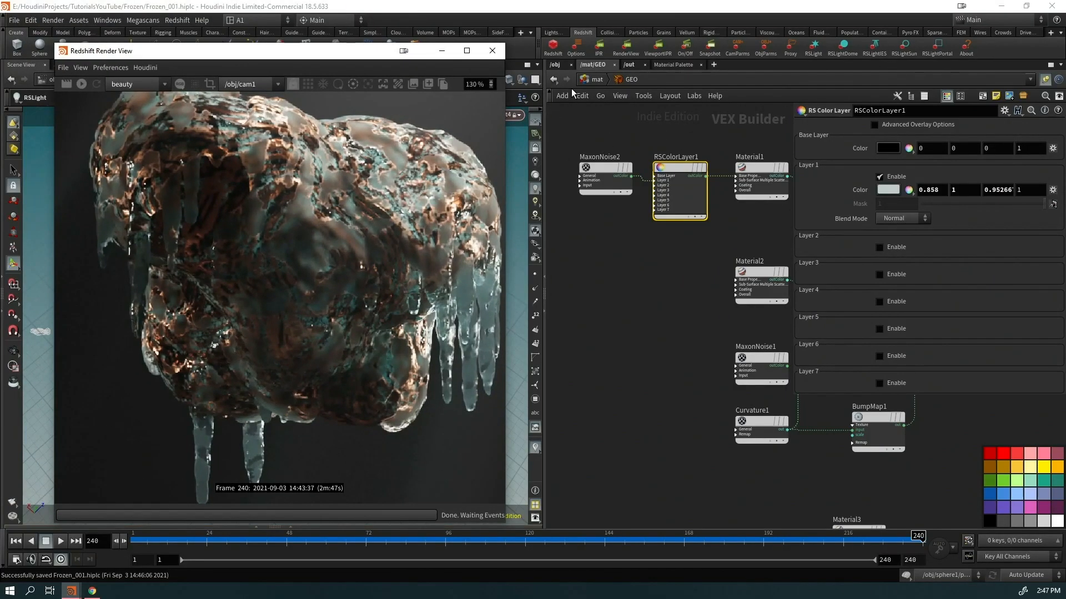
click(630, 65)
click(599, 65)
click(595, 80)
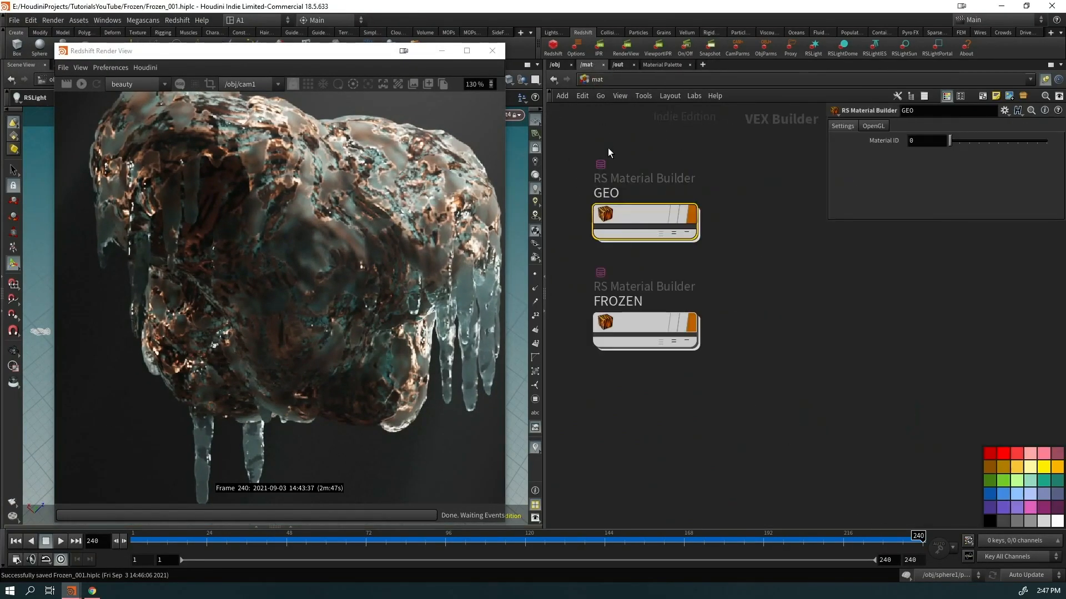
double_click(624, 326)
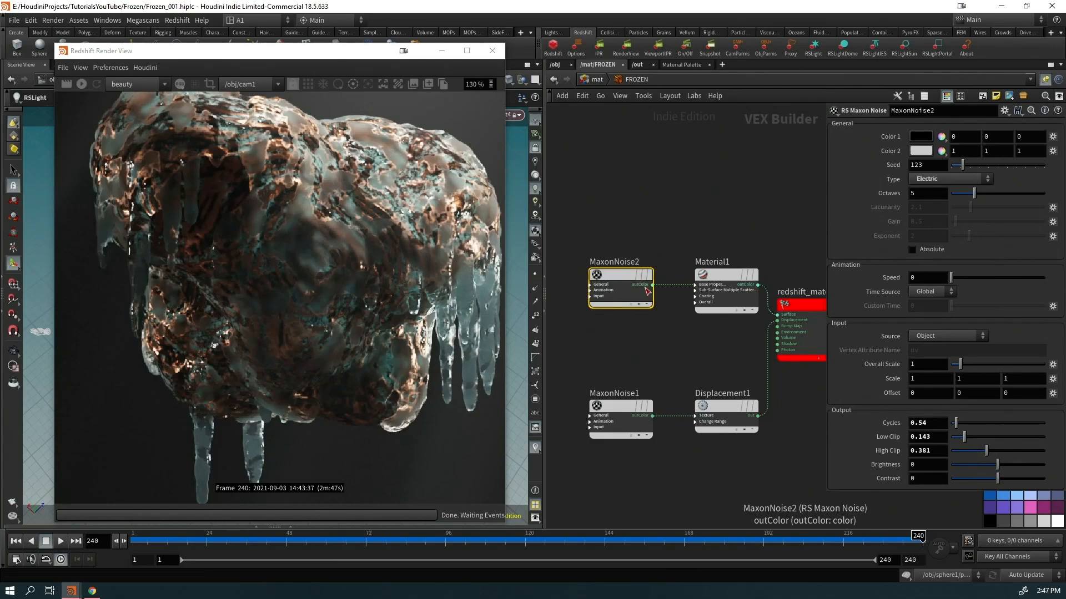
drag(471, 309, 419, 292)
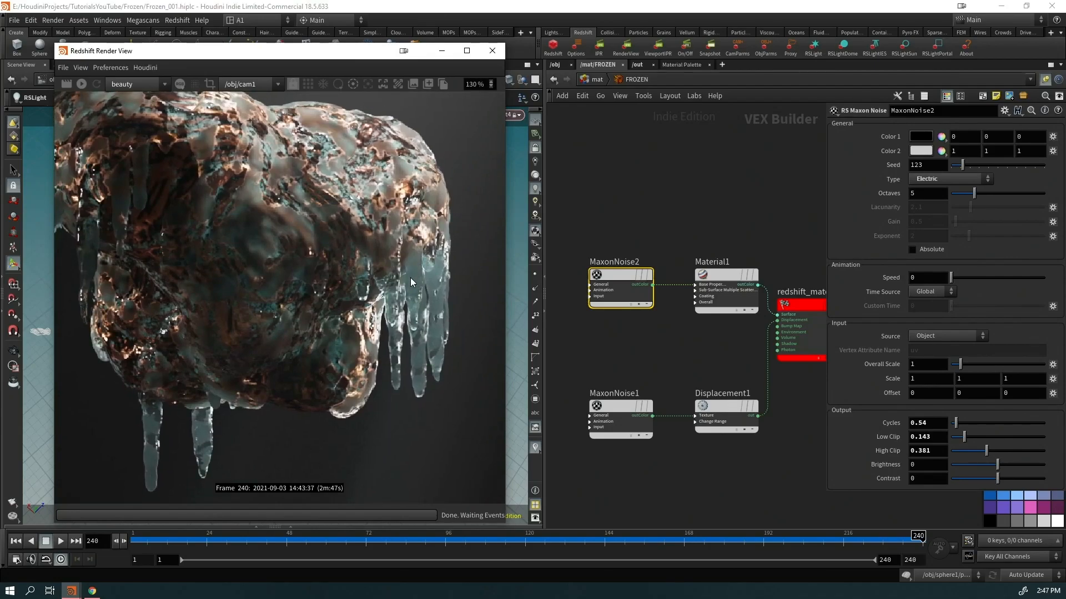
drag(652, 285, 733, 251)
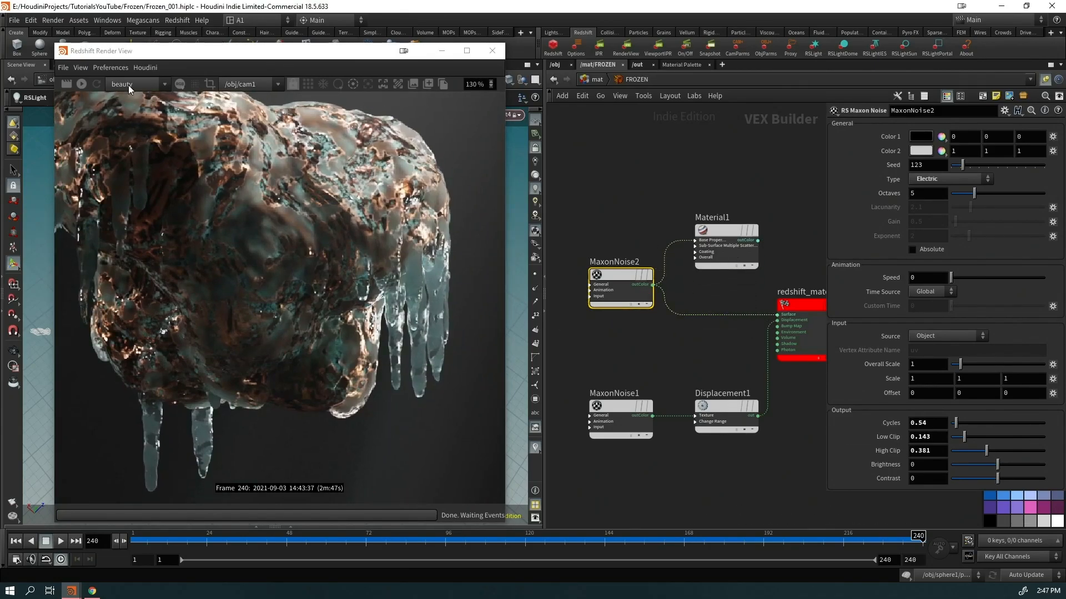
Switch MaxonNoise2 to Buya noise with Low Clip near 0 and High Clip 1
click(82, 84)
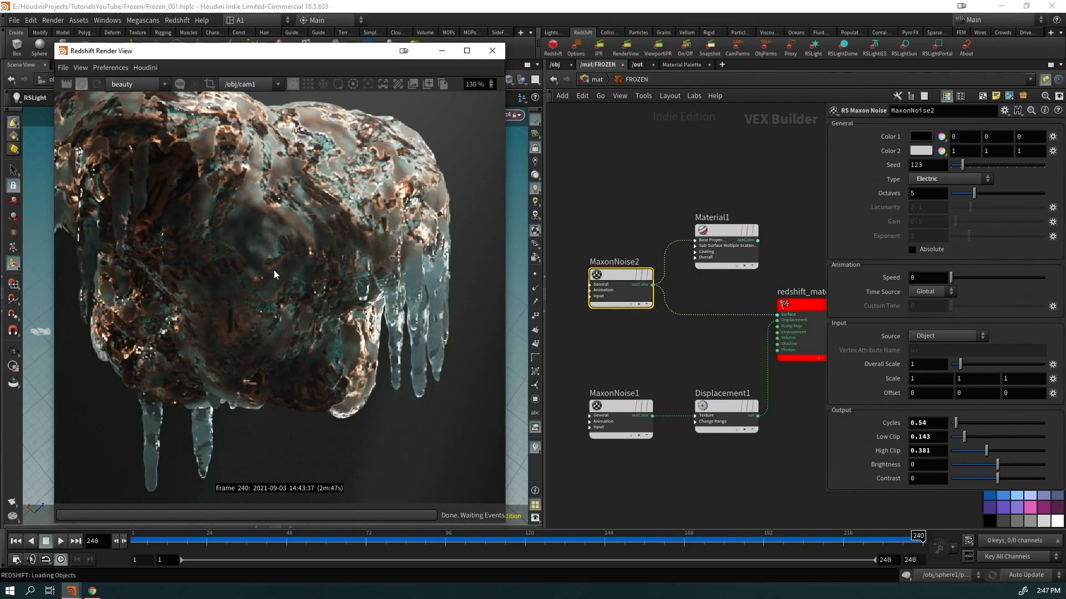
scroll(309, 232, down, 3)
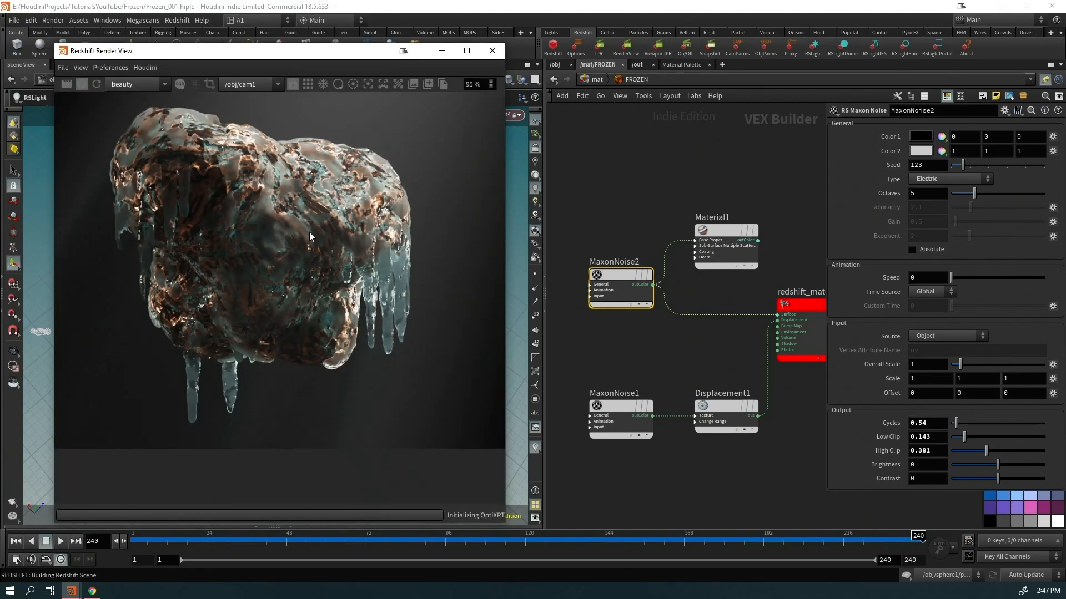
middle_drag(293, 218, 300, 265)
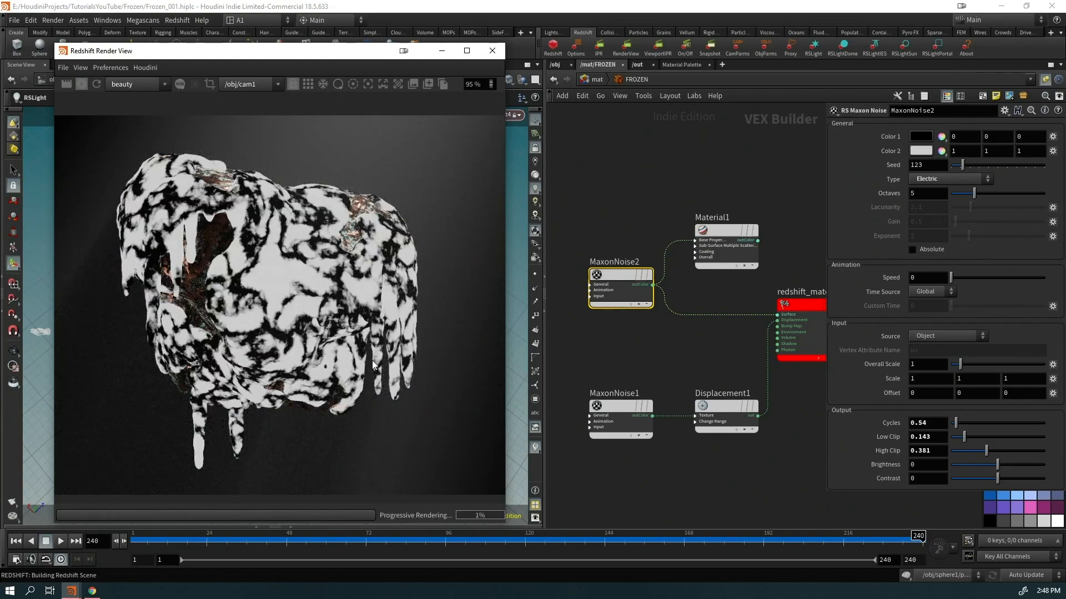
click(619, 326)
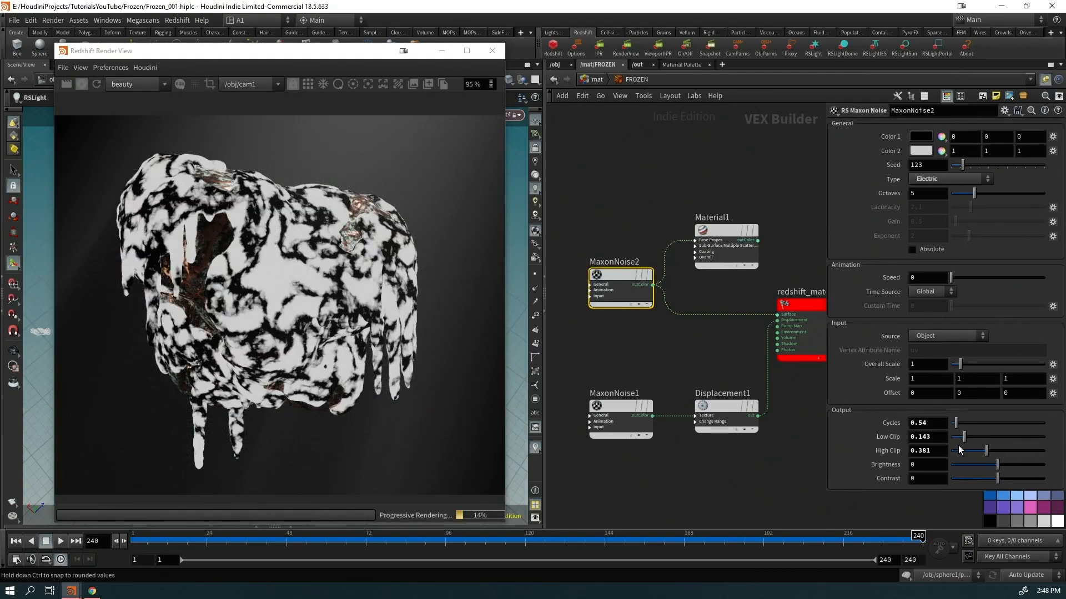
drag(987, 450, 984, 451)
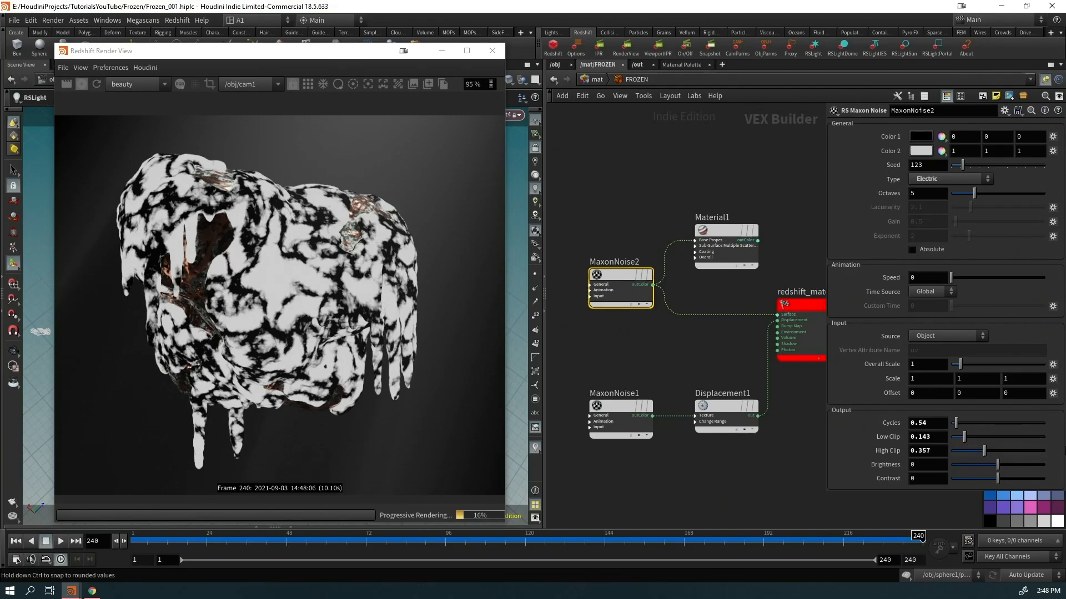
click(1011, 439)
drag(1049, 447, 973, 434)
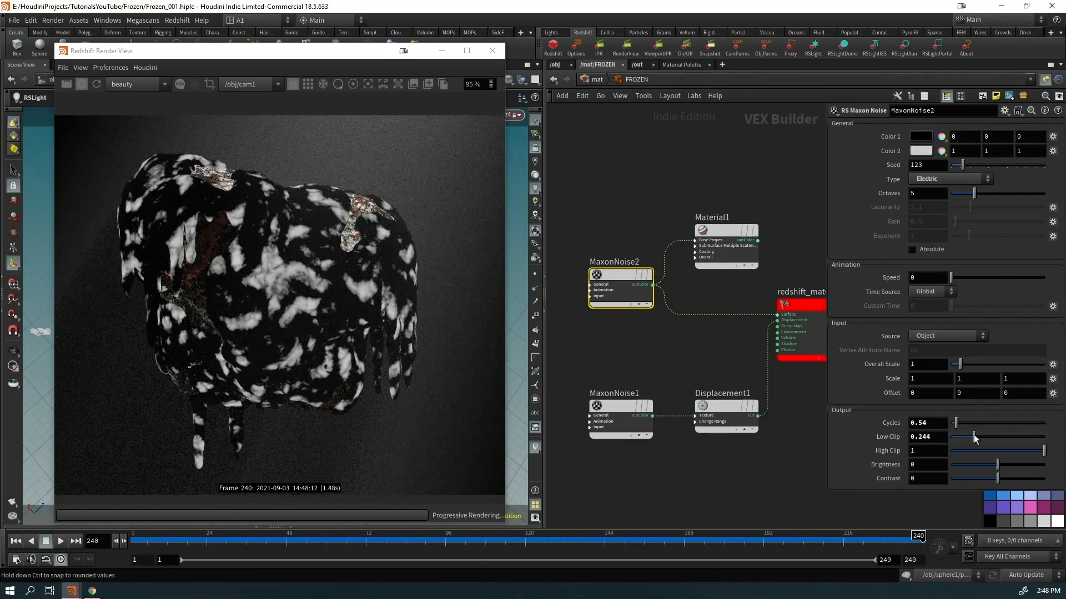
click(947, 178)
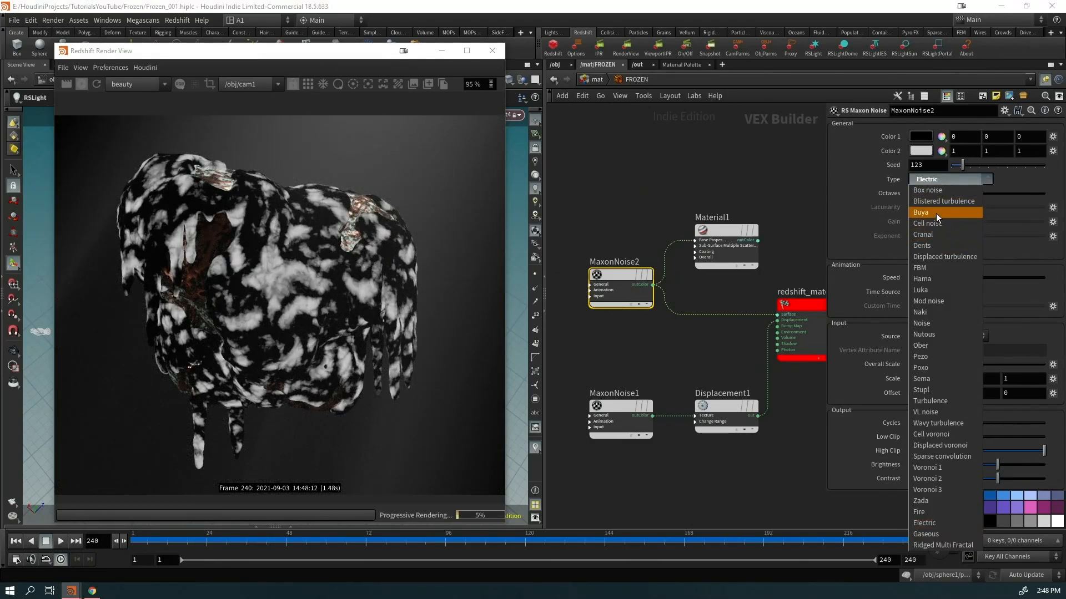
click(936, 213)
click(956, 437)
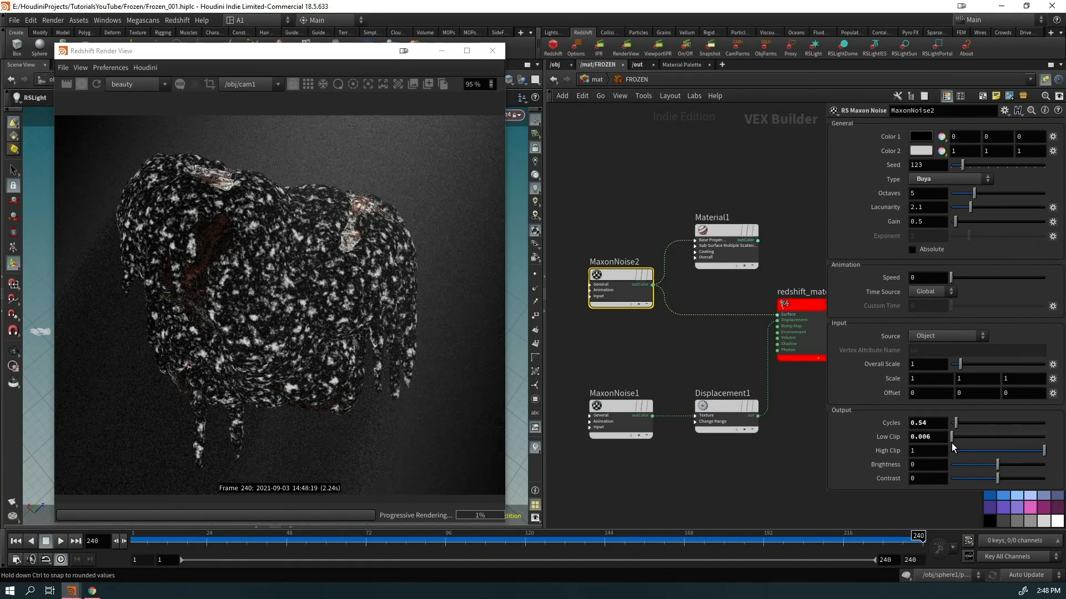
Give MaxonNoise2 a Scale of 1, 0.1, 1 and an Overall Scale of 4.7
middle_drag(970, 381, 1027, 398)
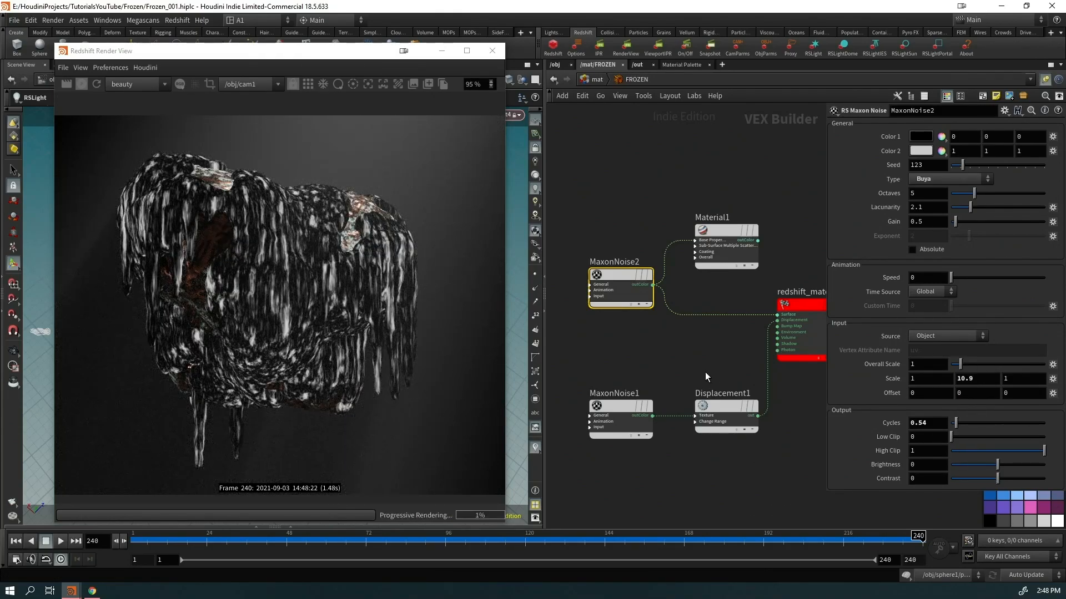
drag(940, 383, 866, 388)
text(0.25)
key(Return)
double_click(927, 384)
text(1)
key(Tab)
key(Tab)
text(0.25)
key(Return)
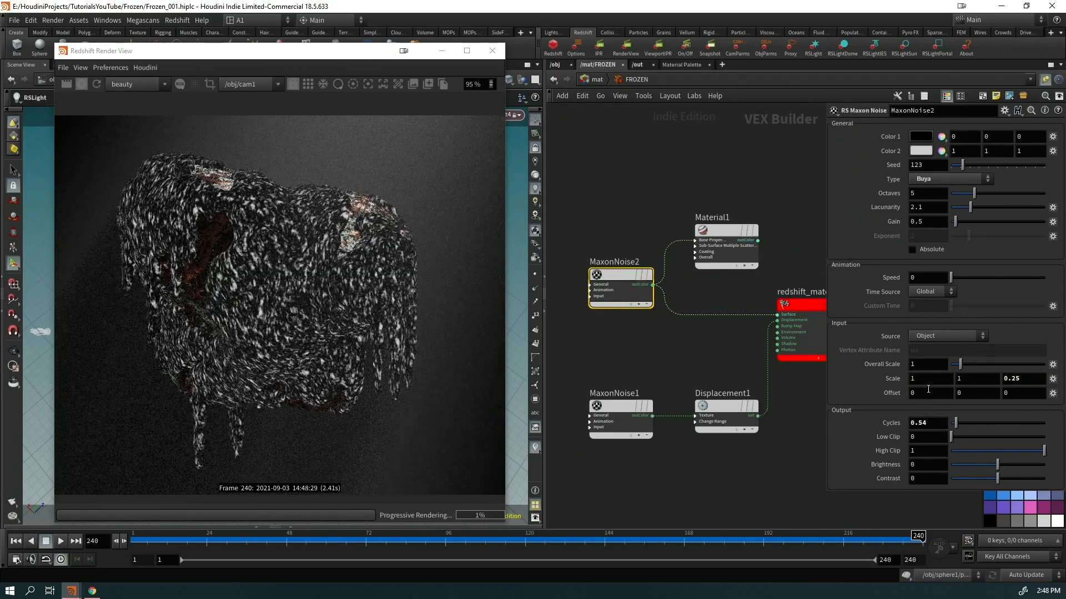
double_click(979, 381)
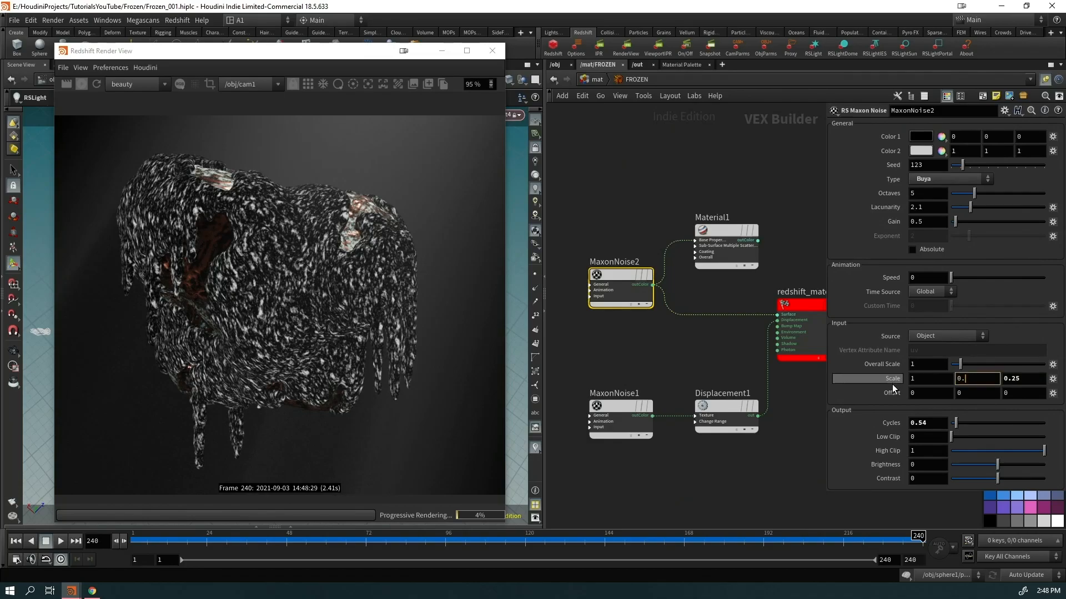
text(0.1)
key(Tab)
text(0)
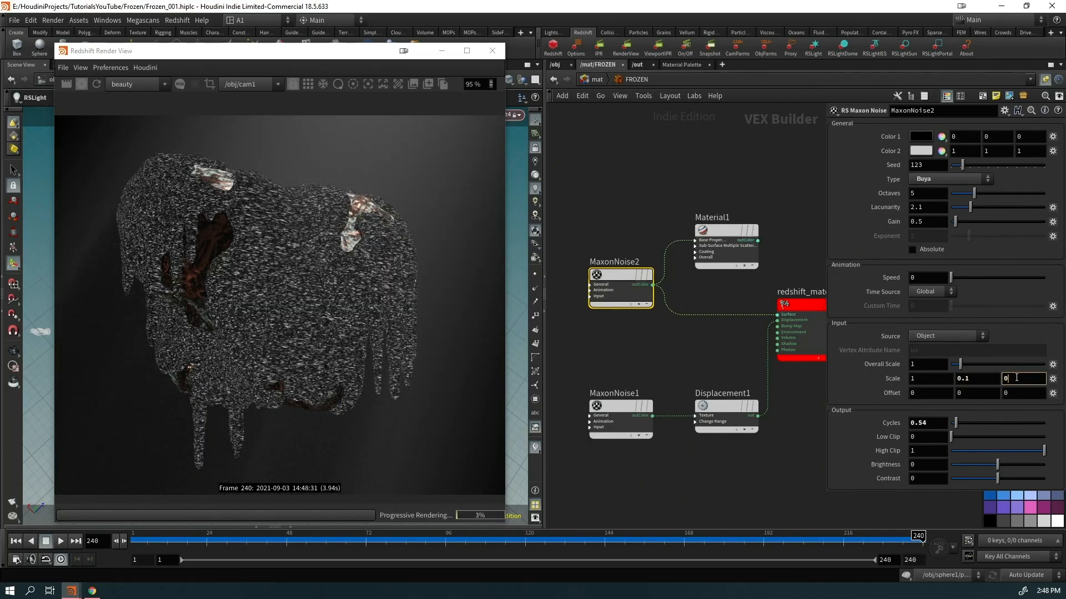
text(.1)
click(797, 249)
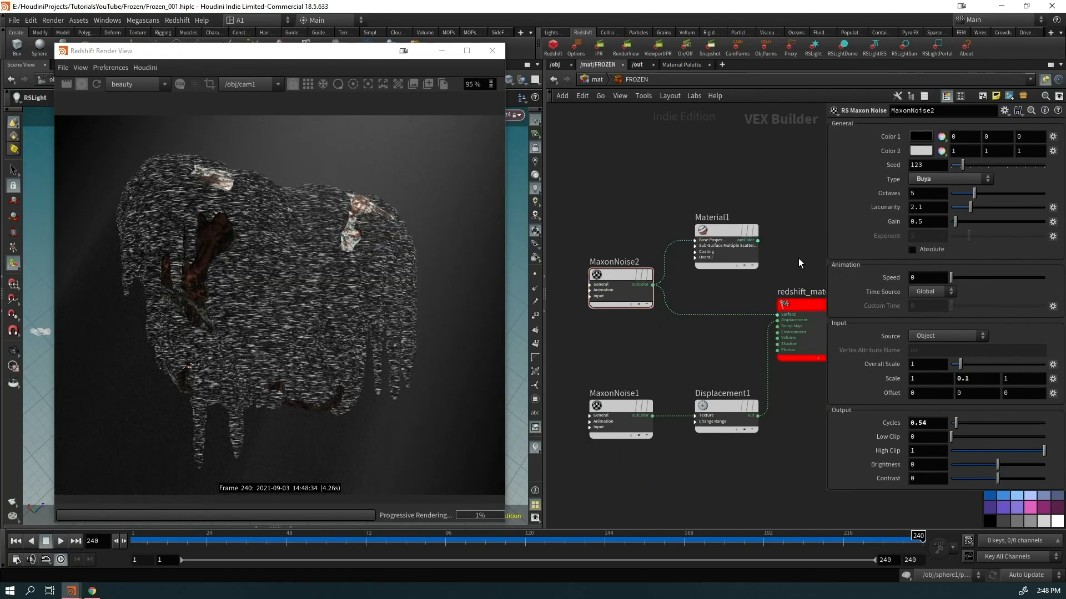
drag(962, 368, 994, 356)
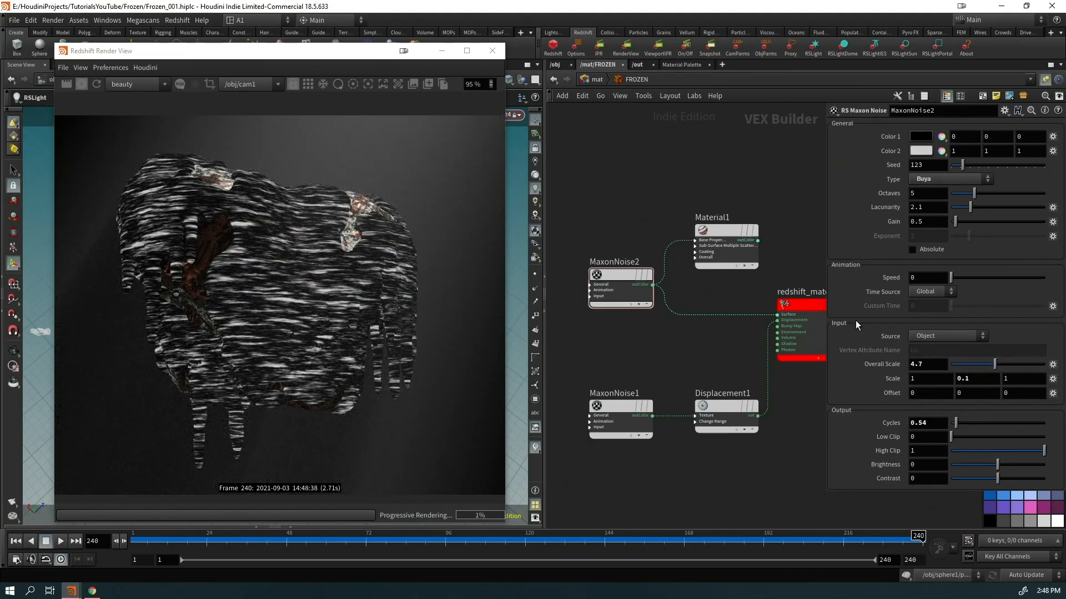
drag(298, 52, 237, 64)
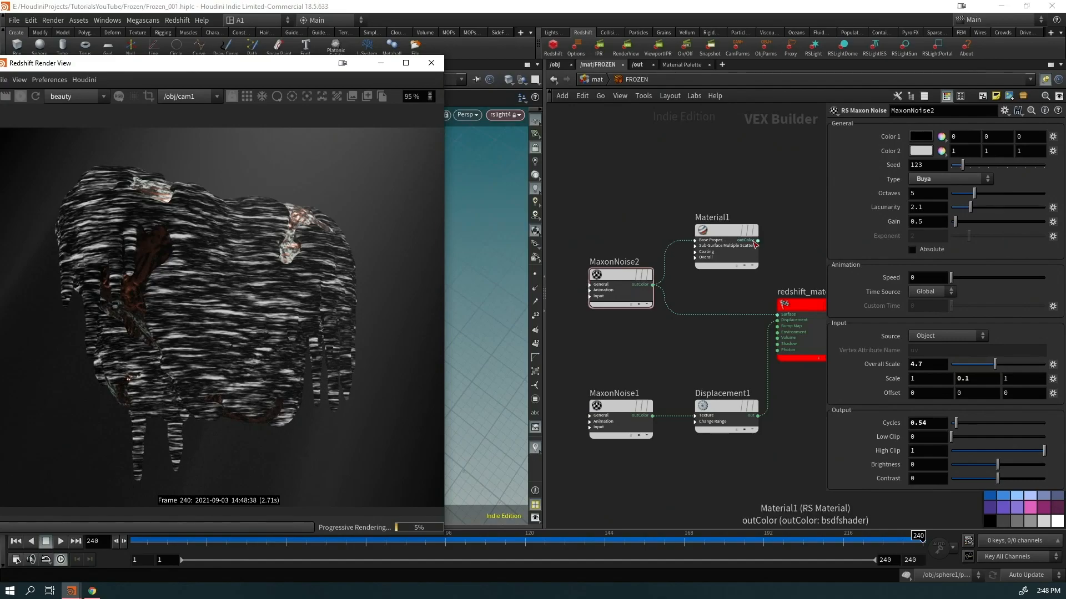
Reconnect Material1's outColor to the FROZEN material's Surface input
drag(758, 243, 730, 285)
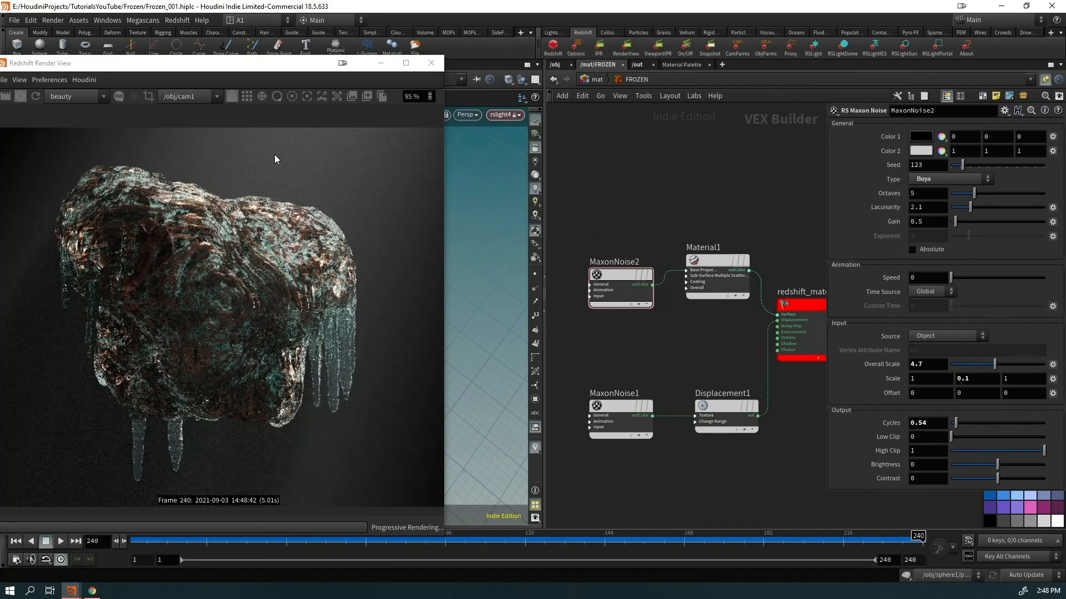
drag(283, 66, 377, 39)
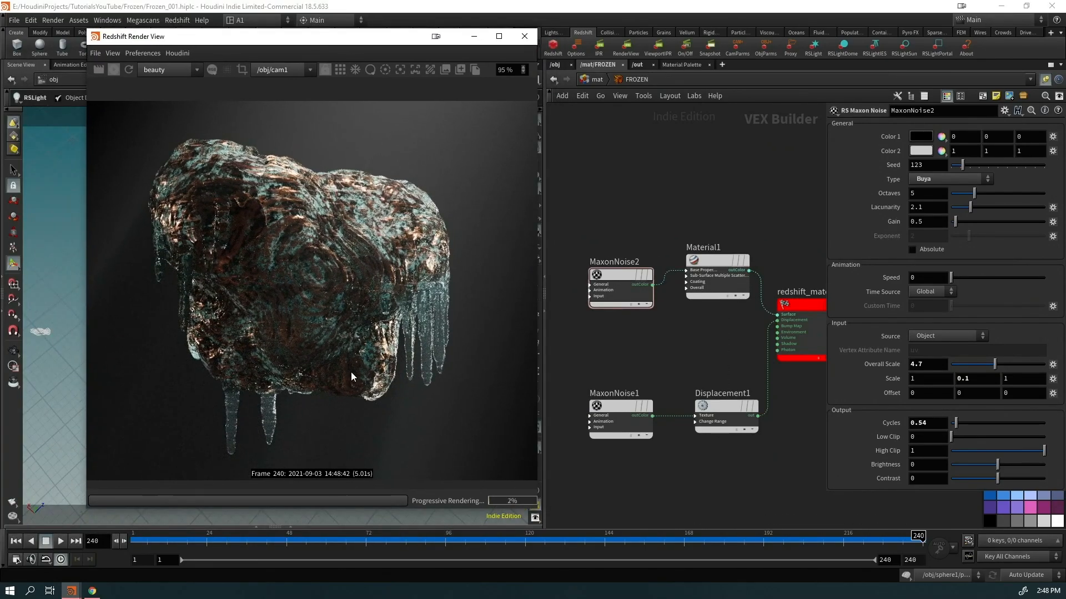
scroll(350, 375, up, 3)
scroll(422, 361, down, 3)
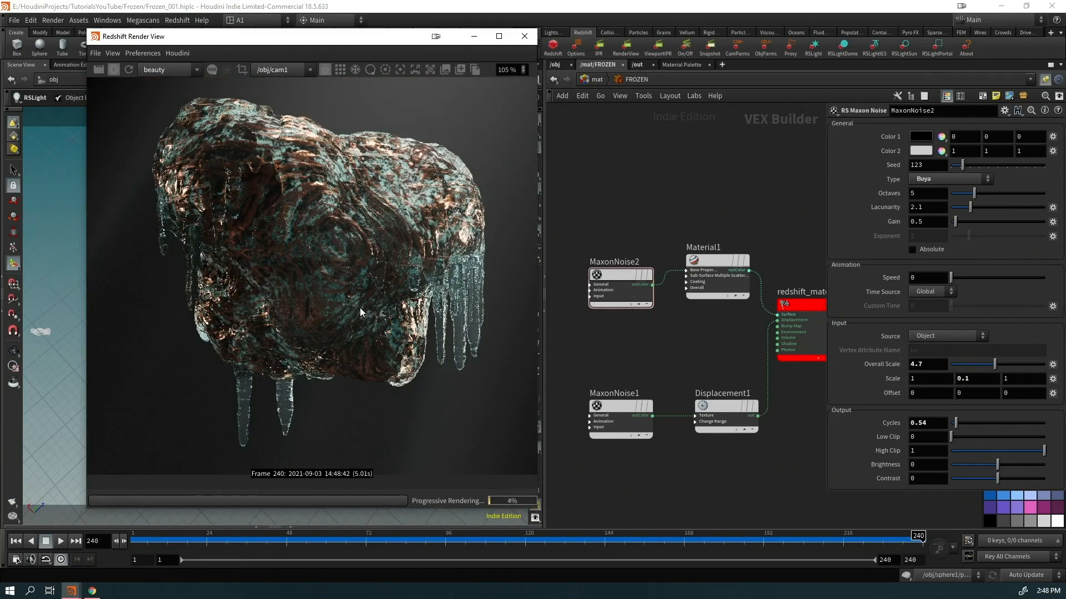
scroll(390, 268, up, 3)
scroll(391, 278, down, 3)
Set MaxonNoise2's Scale Y to 10 and line the node up with Material1
click(978, 382)
text(10)
key(Return)
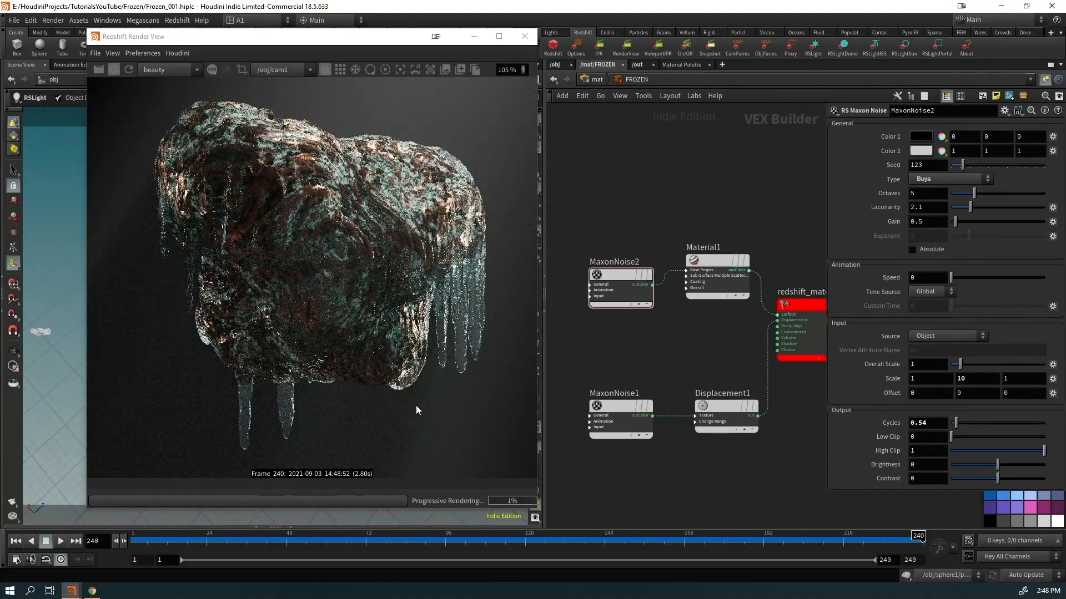
scroll(315, 303, down, 2)
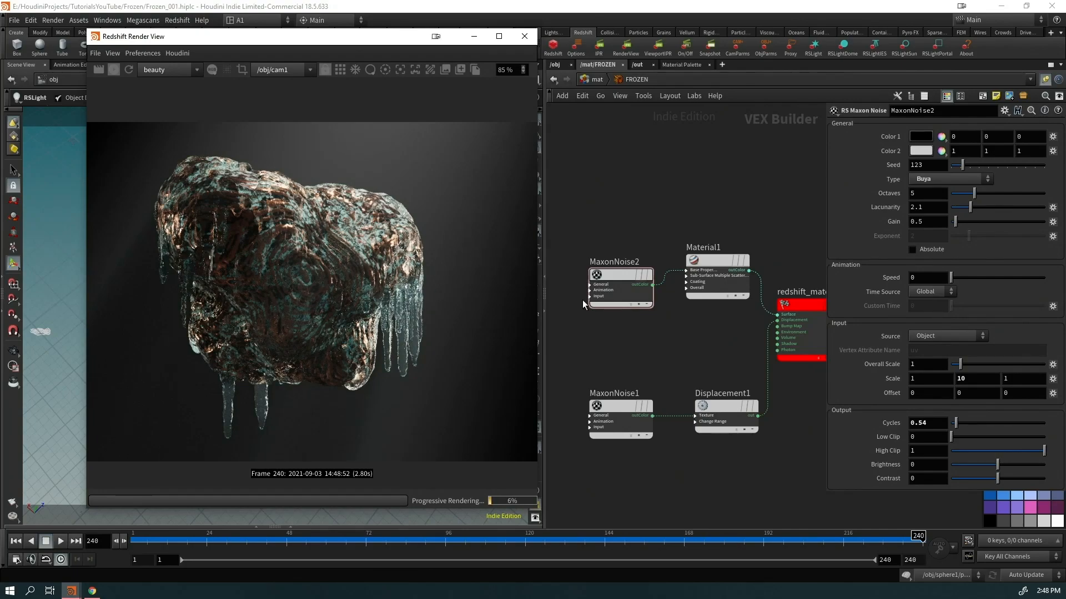
drag(644, 307, 645, 292)
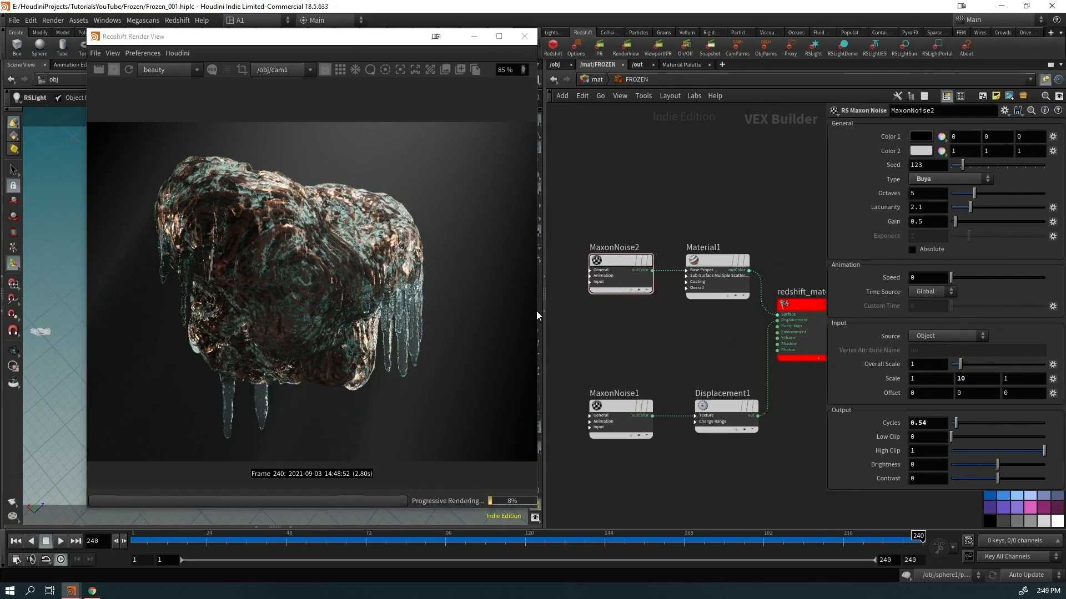
In the GEO material network, tint the Layer 1 ice colour slightly more teal
click(590, 80)
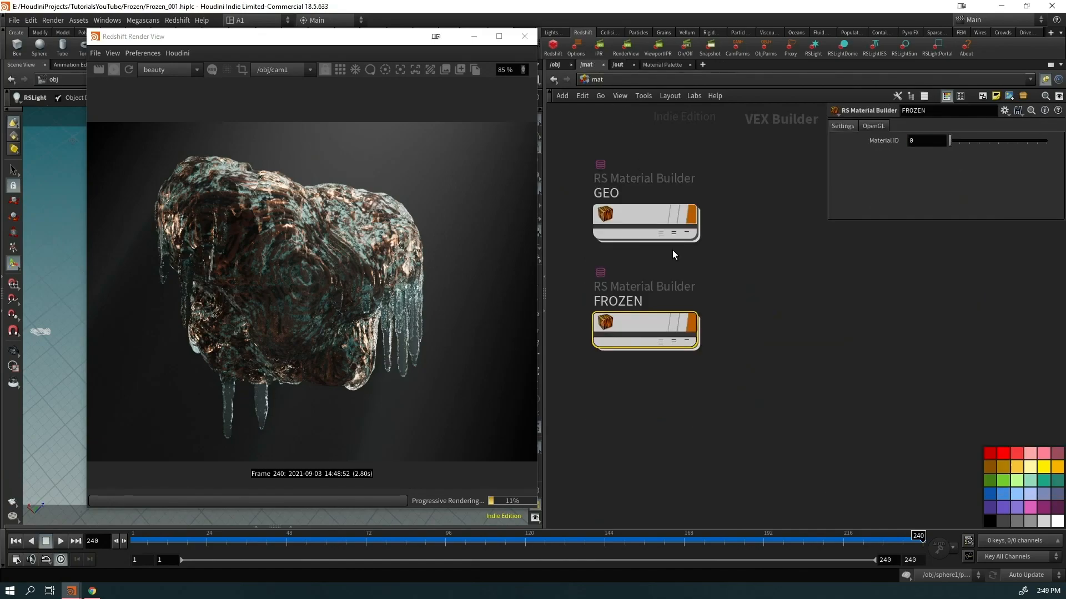
double_click(635, 222)
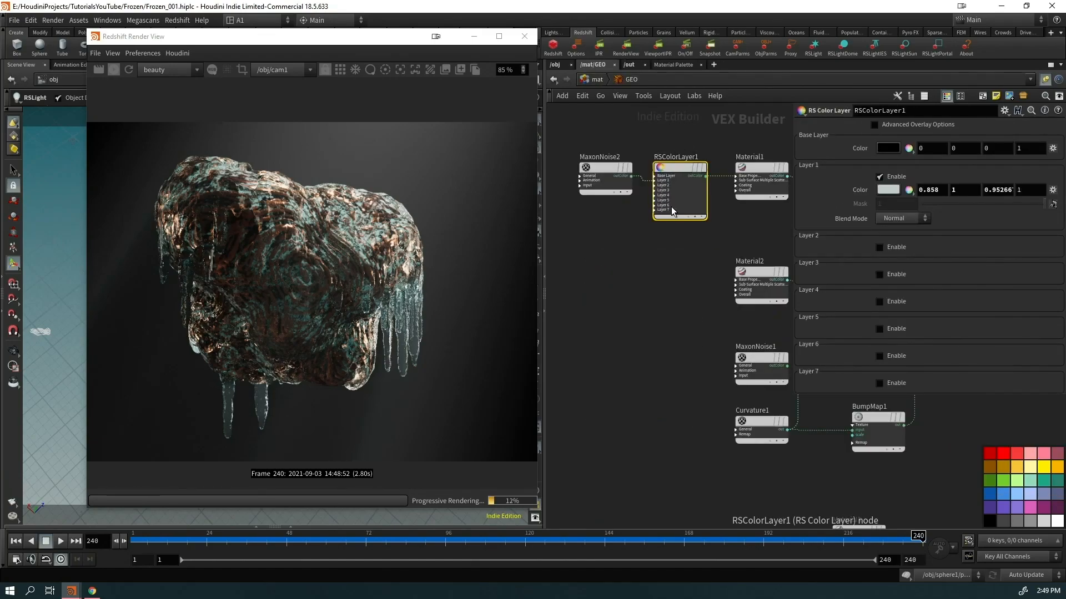
click(887, 189)
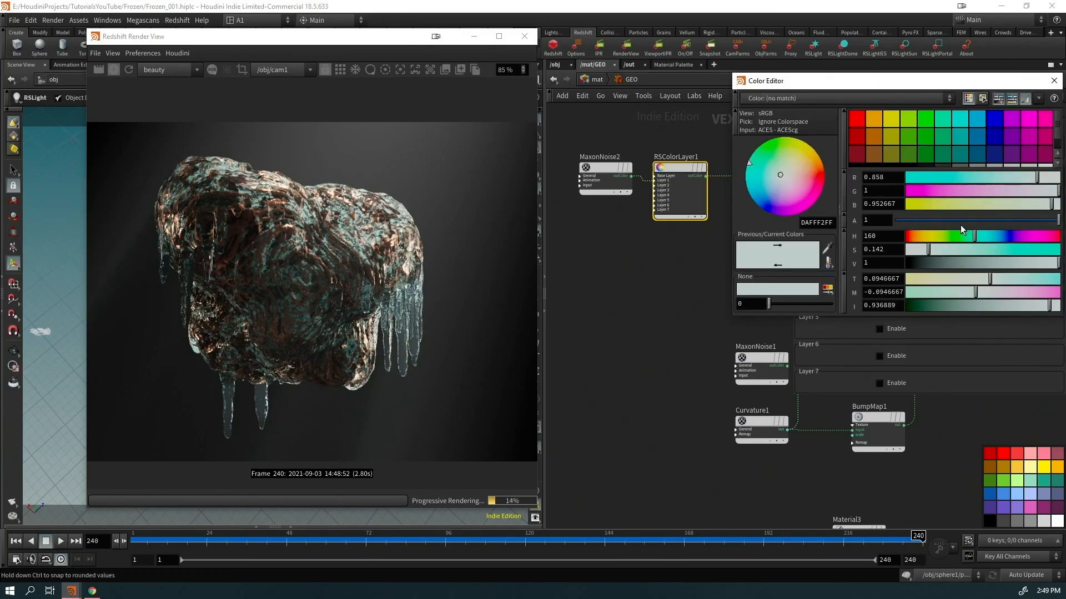
click(958, 191)
drag(958, 190, 1057, 190)
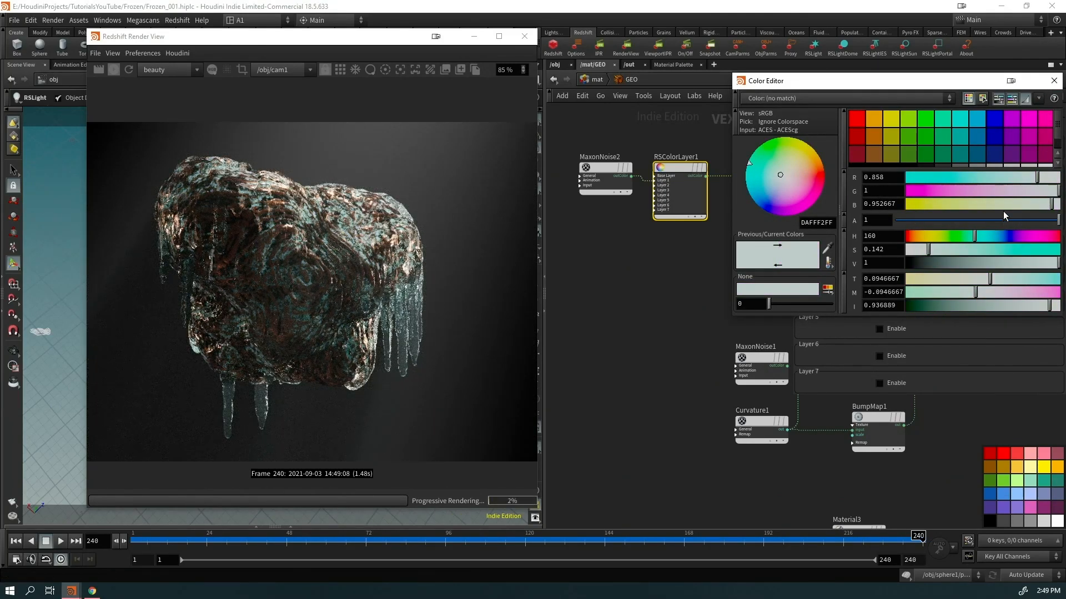
click(1007, 177)
click(1054, 81)
Set the Curvature1 node's Radius to 0.01
middle_drag(591, 304, 477, 317)
click(631, 280)
middle_drag(756, 407, 716, 395)
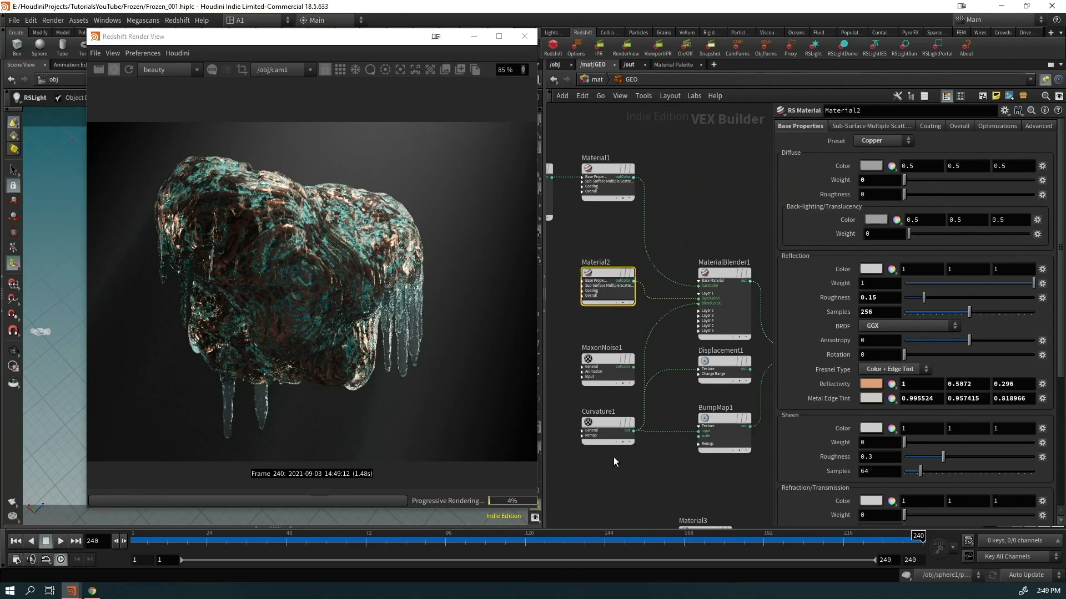
click(614, 434)
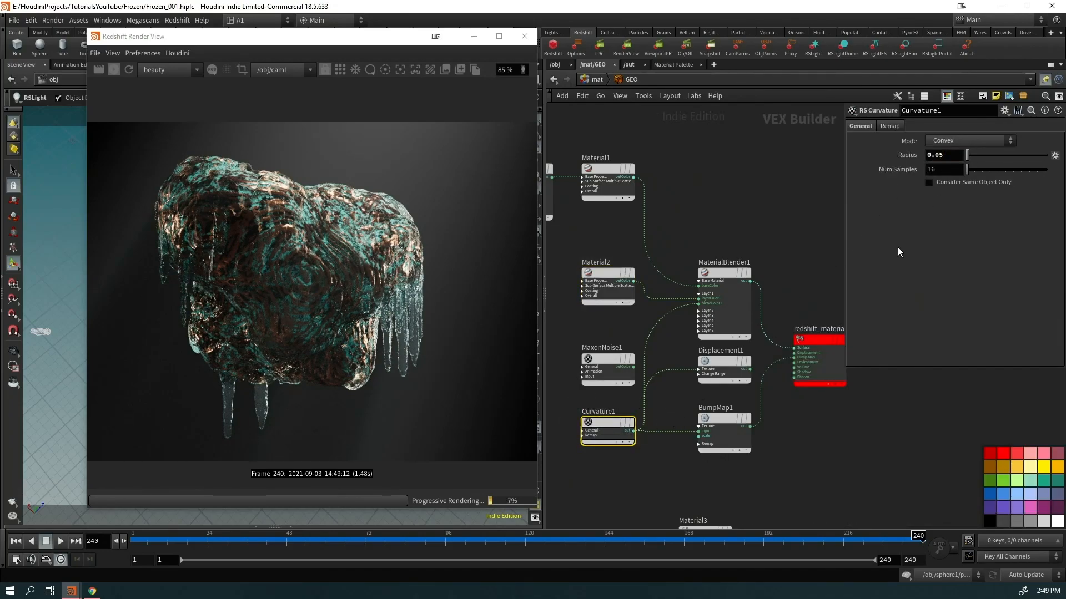
key(Return)
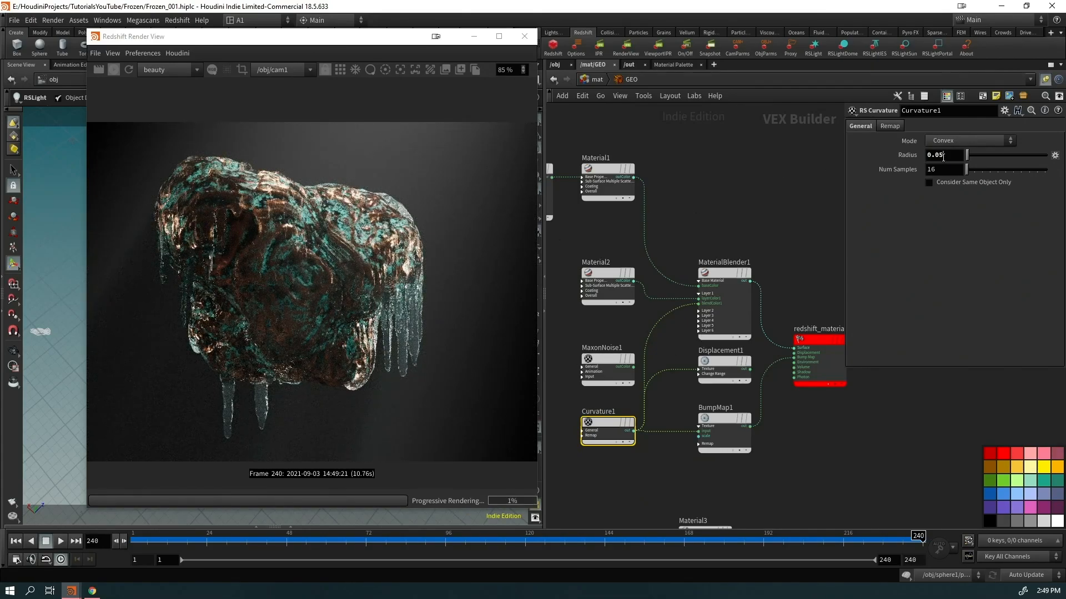
text(1)
key(Return)
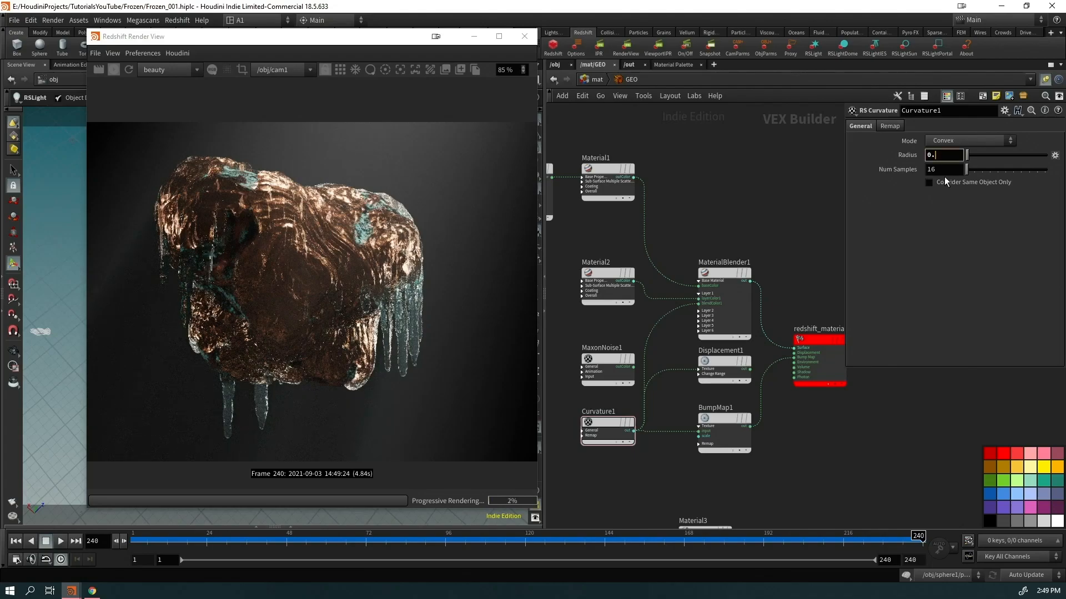
text(2)
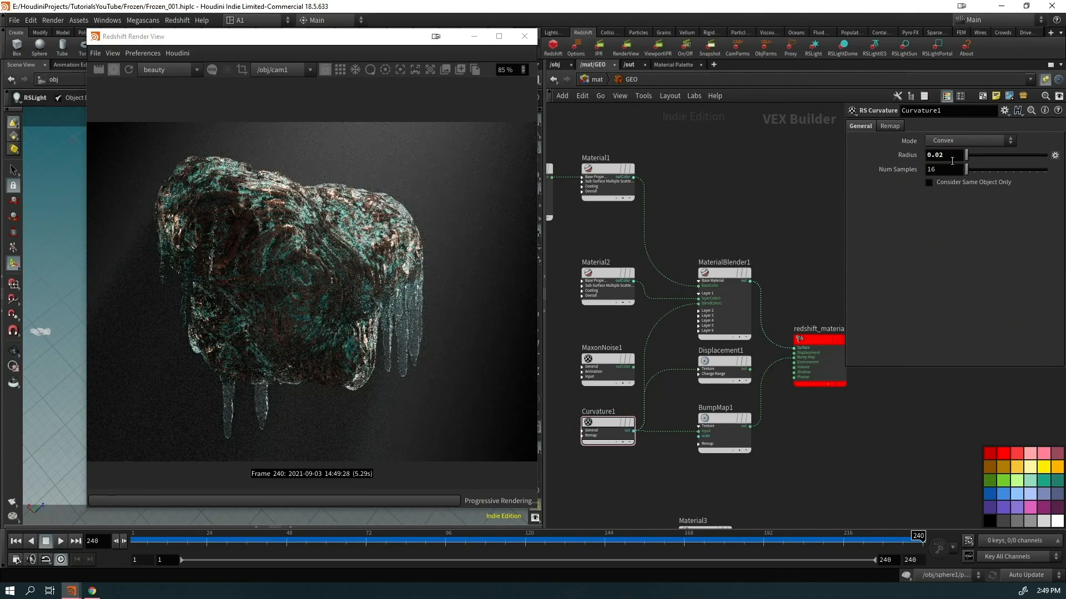
key(BackSpace)
text(1)
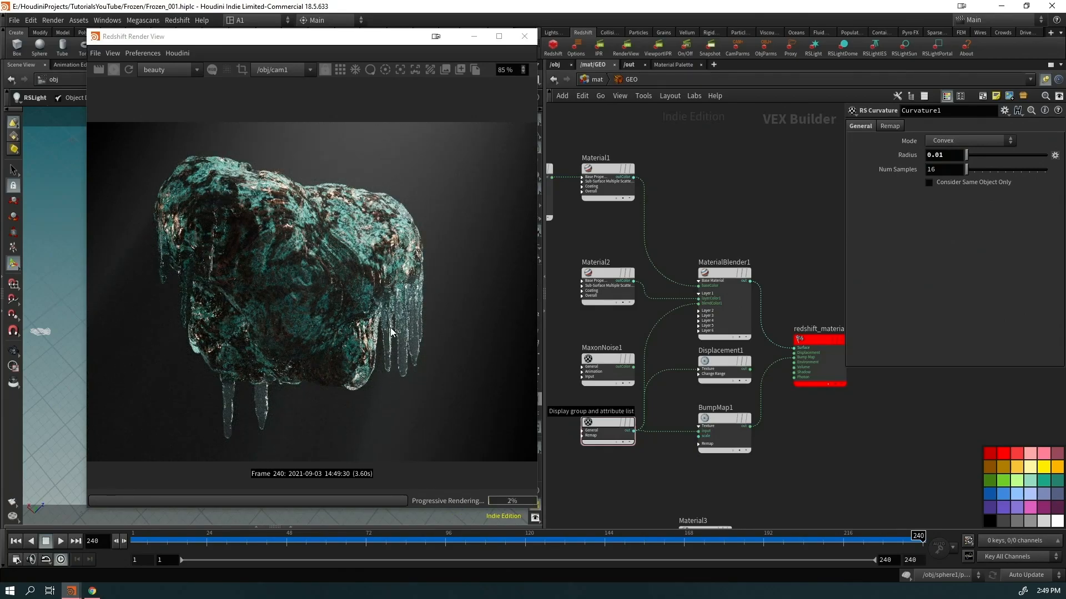
Make RSColorLayer1's Layer 1 colour a pale warm peach (FFCCABFF) and close the Render View
middle_drag(622, 228, 747, 232)
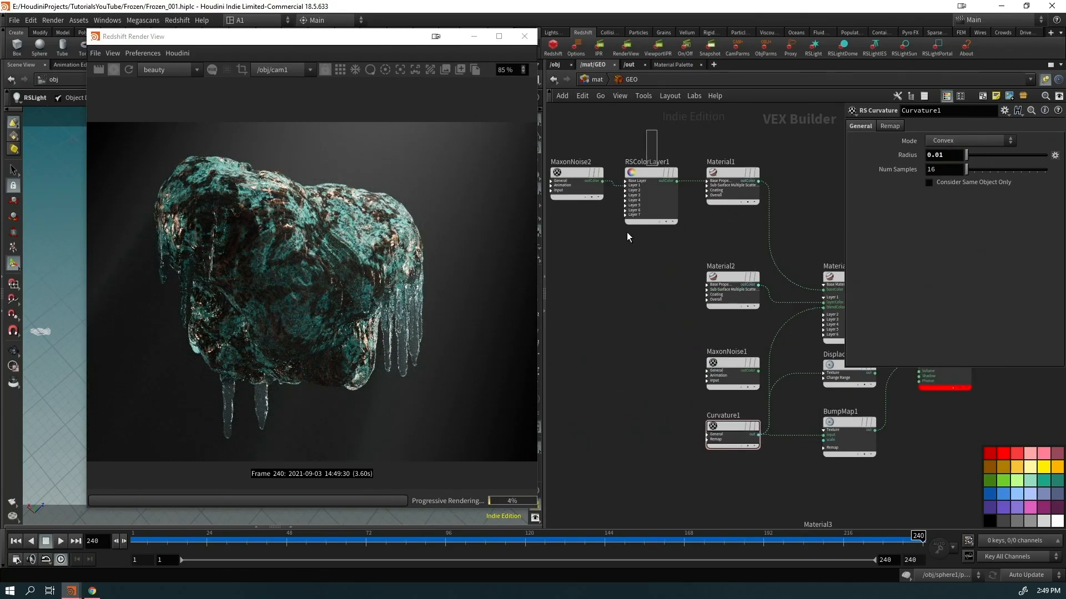
click(631, 217)
click(886, 190)
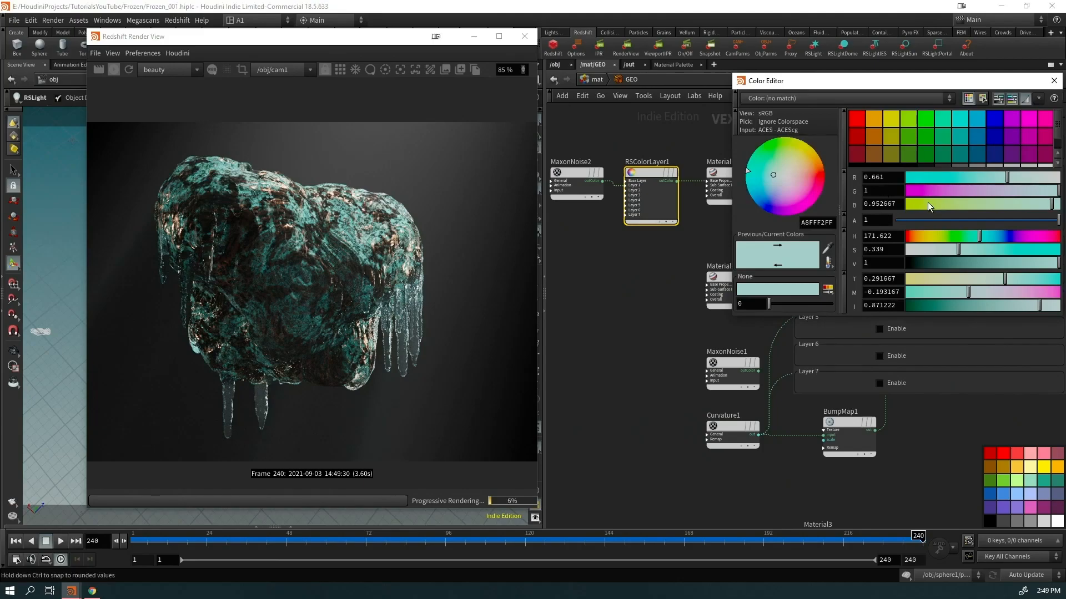
click(928, 236)
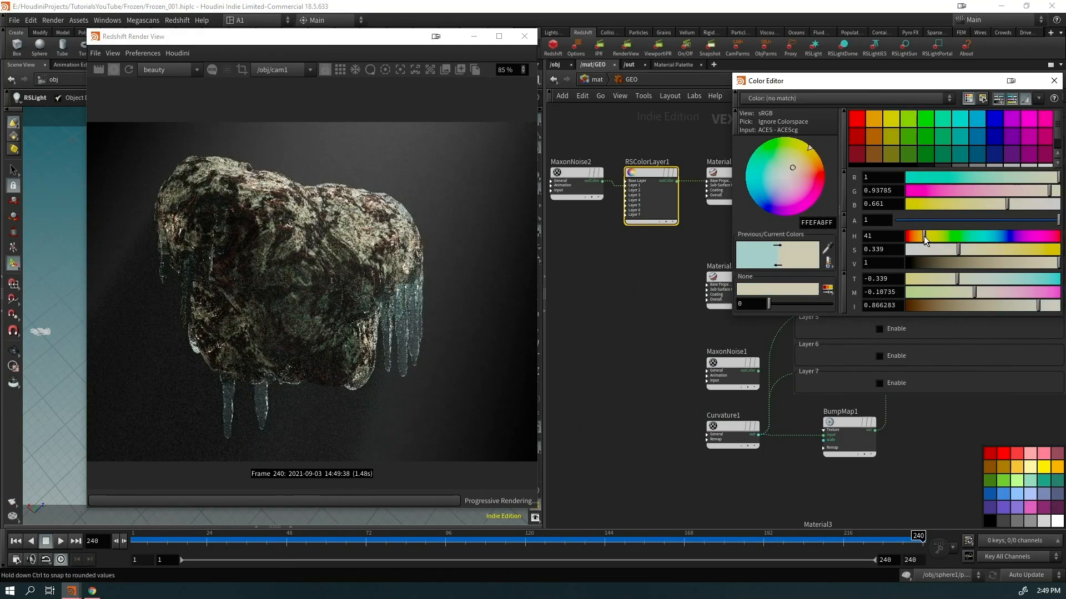
drag(927, 235, 917, 237)
scroll(327, 304, down, 2)
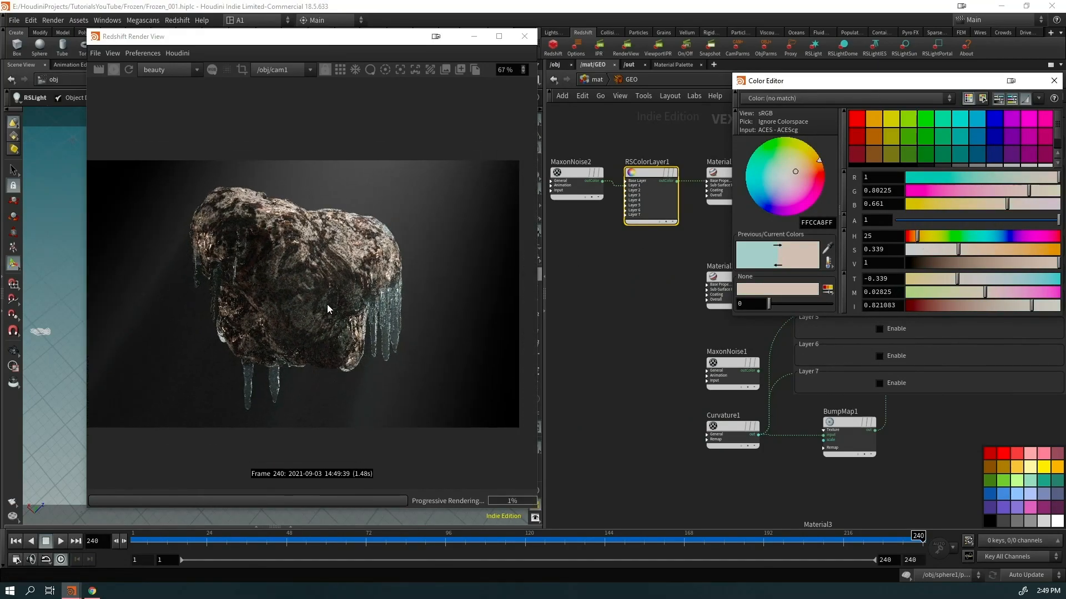
click(524, 36)
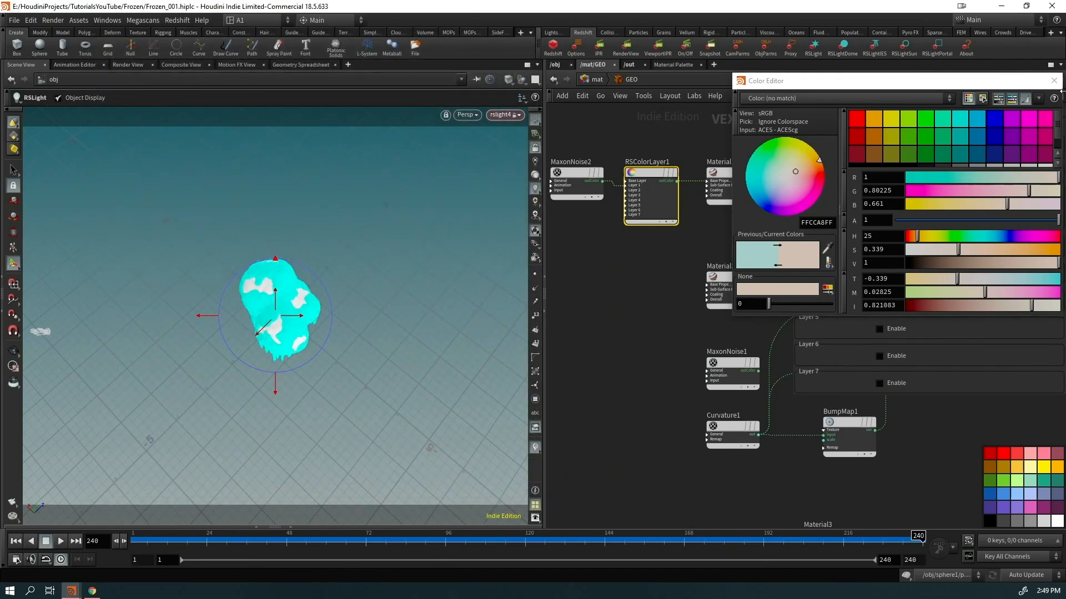
Reopen the Redshift Render View maximized and stop its progressive render
click(1054, 81)
click(625, 51)
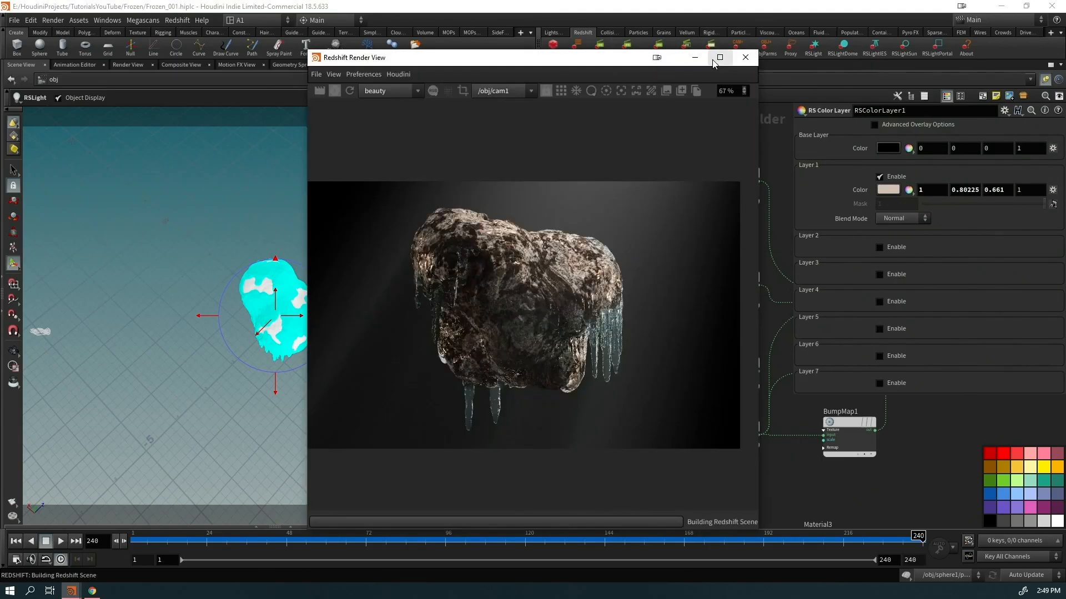
click(719, 58)
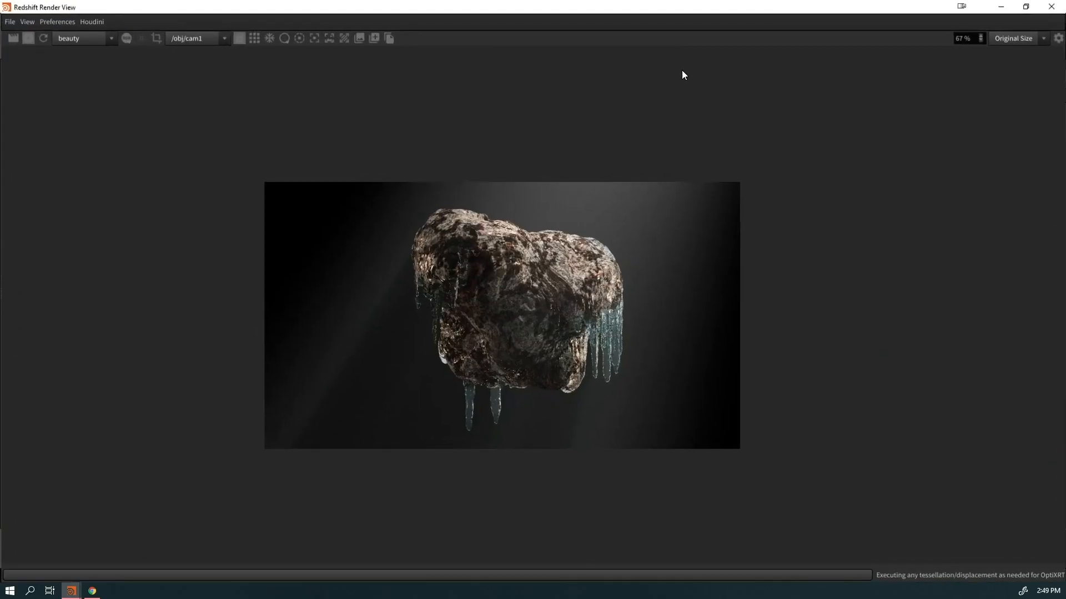
scroll(535, 333, up, 5)
scroll(536, 338, up, 2)
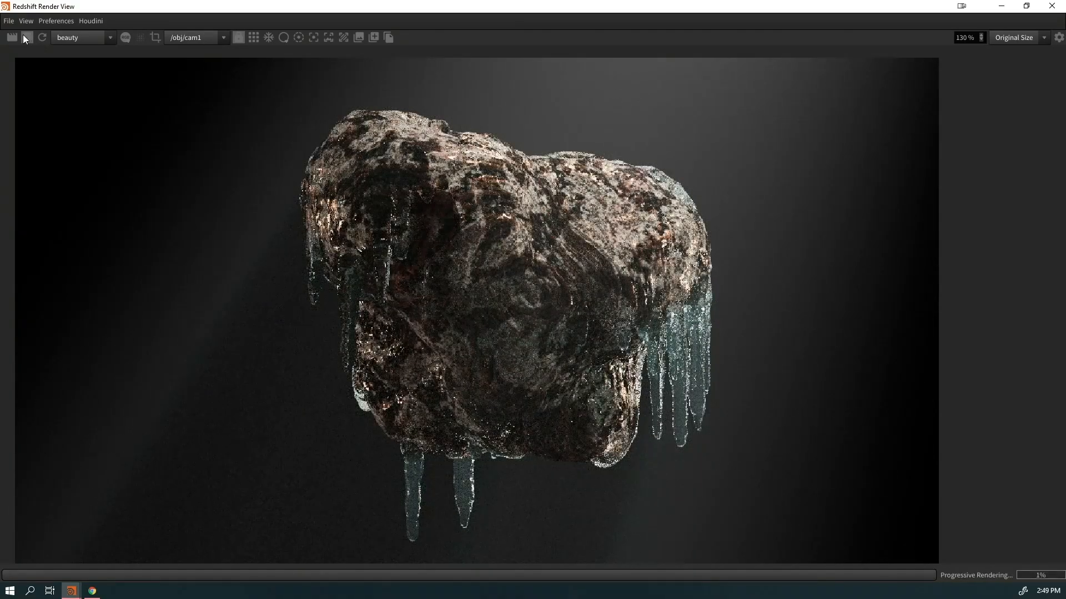
click(26, 38)
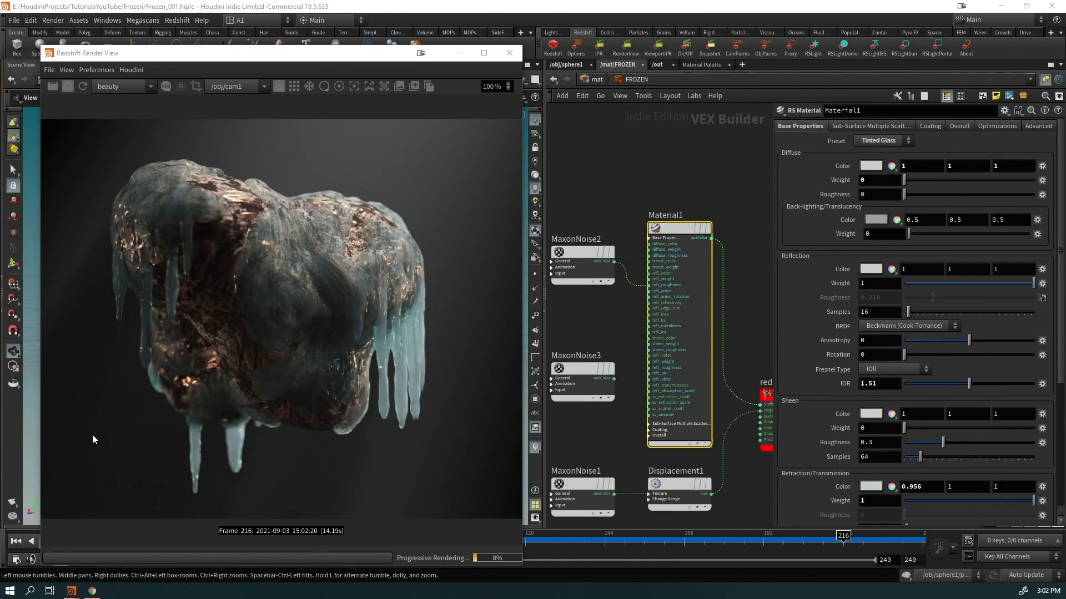
scroll(328, 353, down, 2)
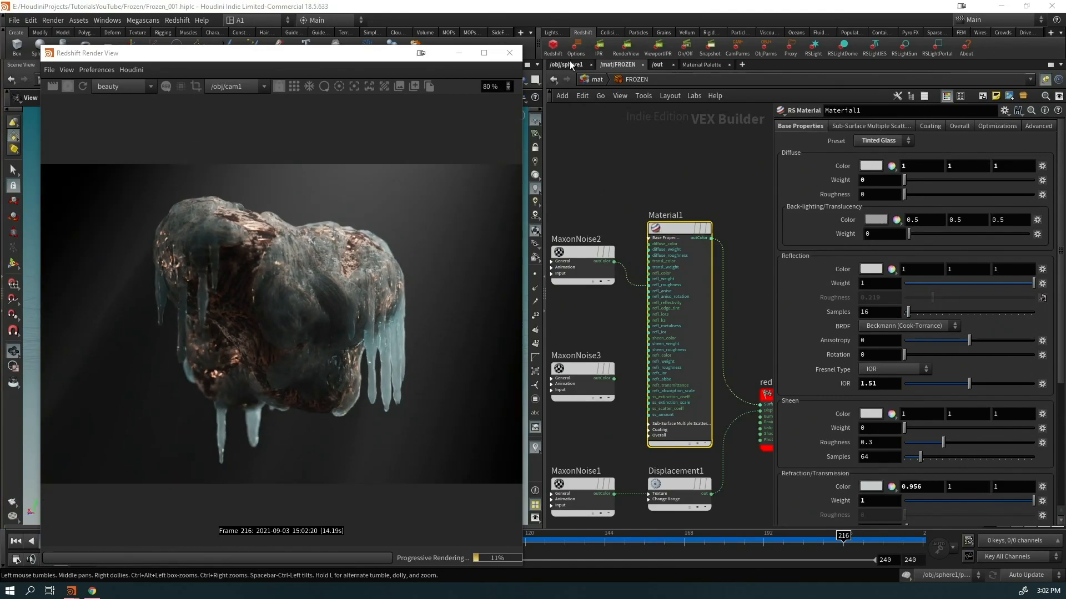
click(569, 65)
middle_drag(729, 408, 741, 358)
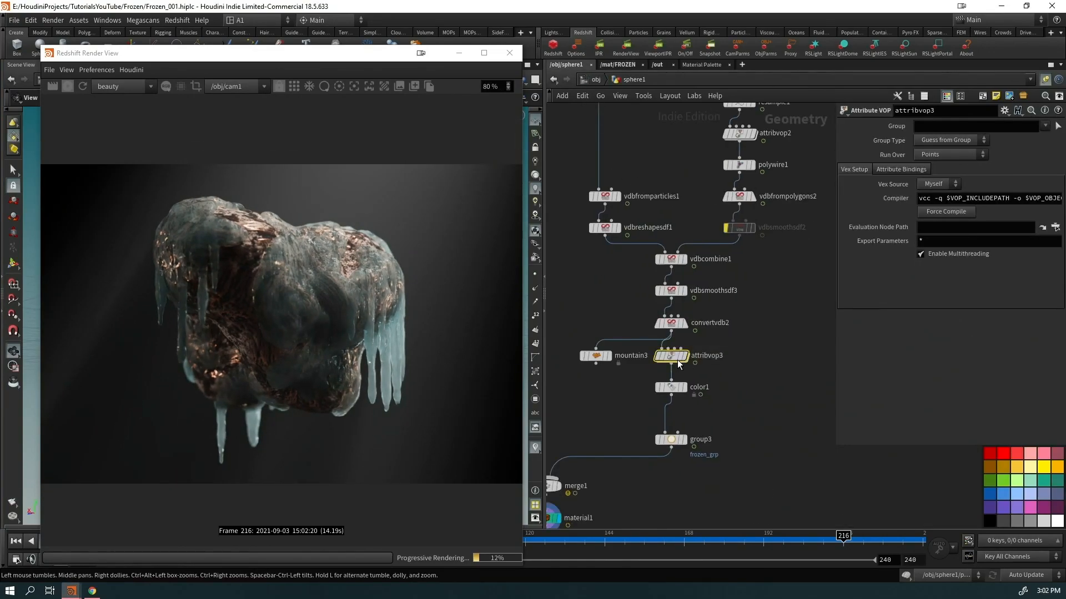
double_click(671, 358)
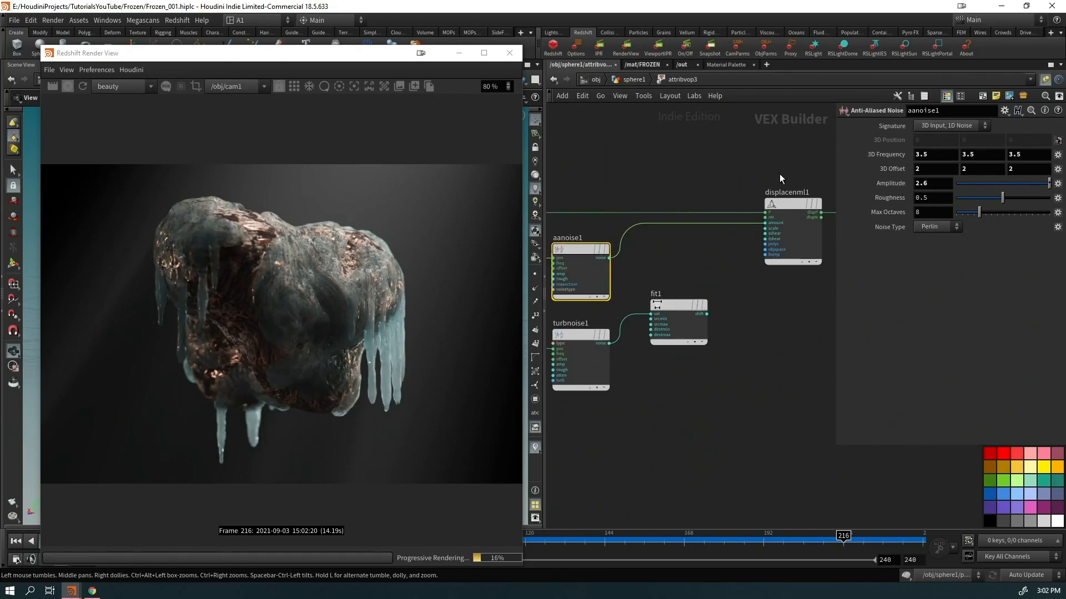
click(788, 204)
click(633, 79)
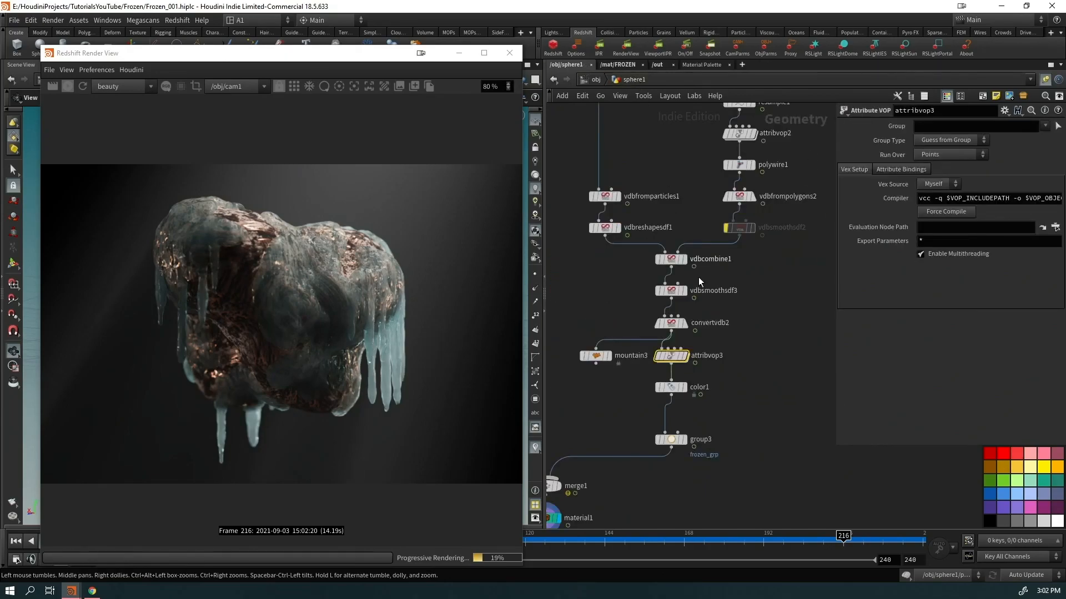
click(711, 254)
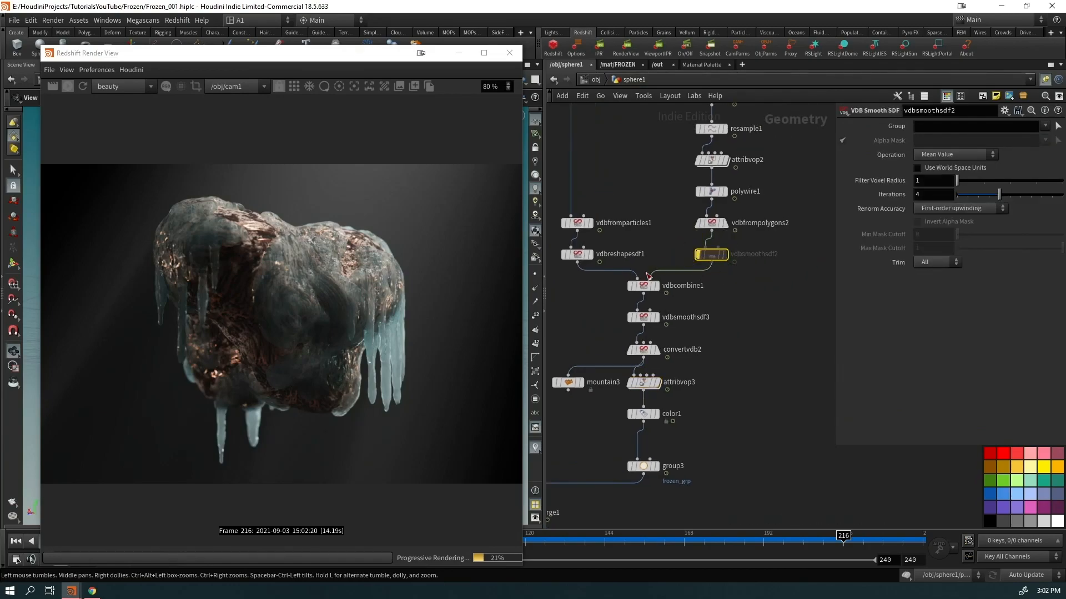
drag(395, 58, 428, 497)
drag(347, 494, 314, 65)
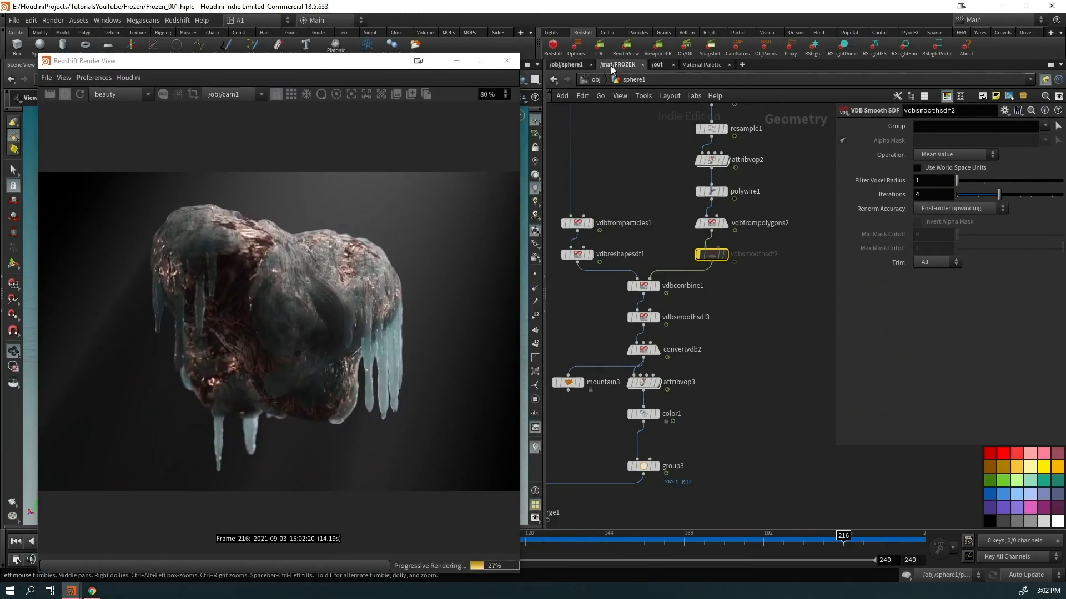
click(612, 65)
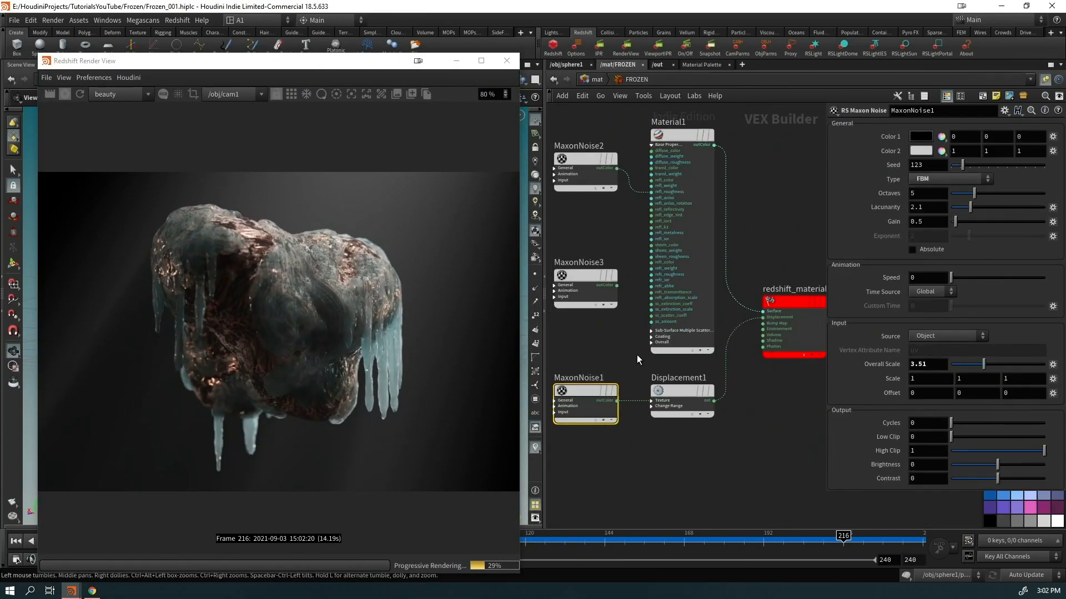
Select Material1 and set its sub-surface Scatter Scale to 8
click(763, 311)
click(648, 146)
scroll(856, 430, down, 5)
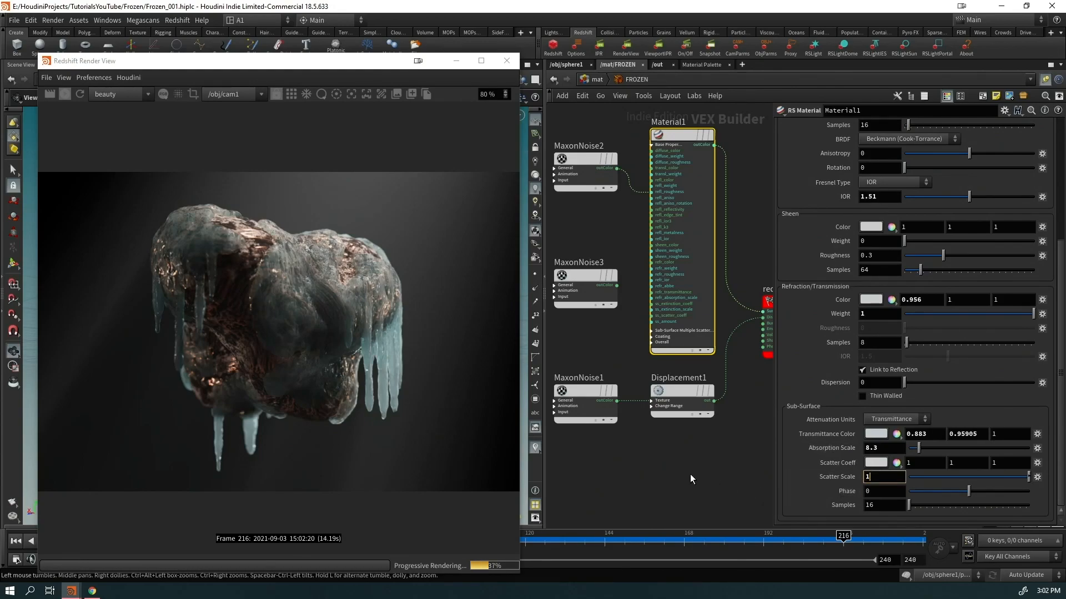
text(1)
key(Return)
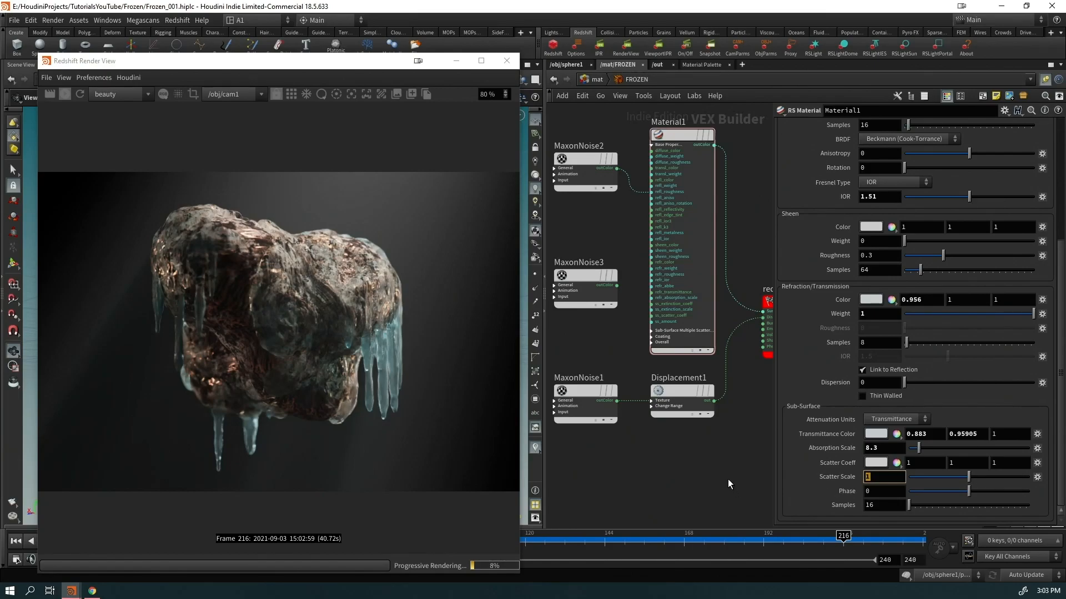
key(Return)
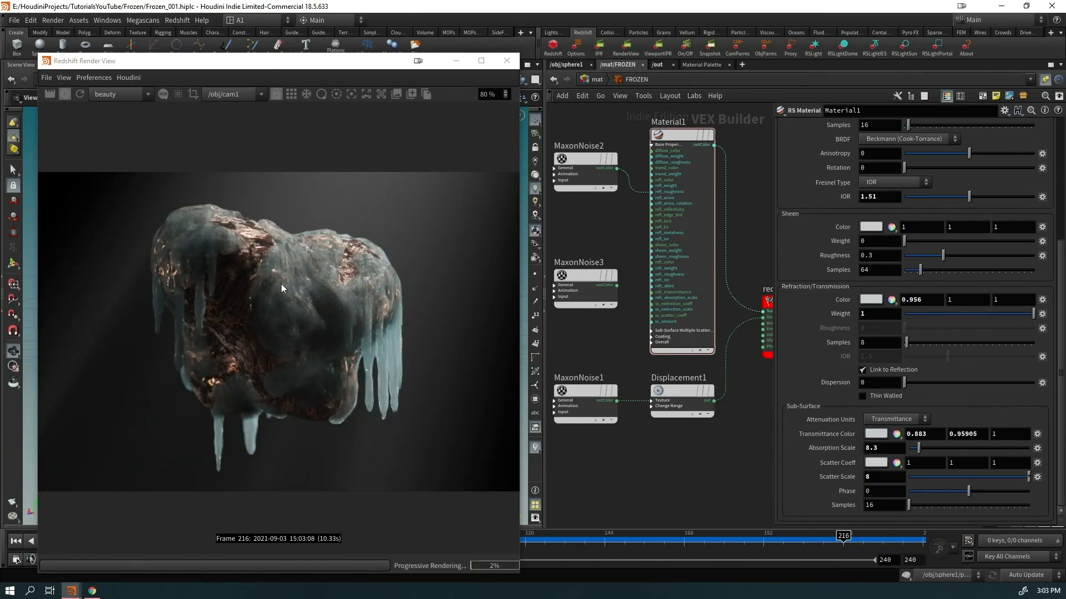
scroll(331, 285, up, 2)
scroll(331, 287, down, 3)
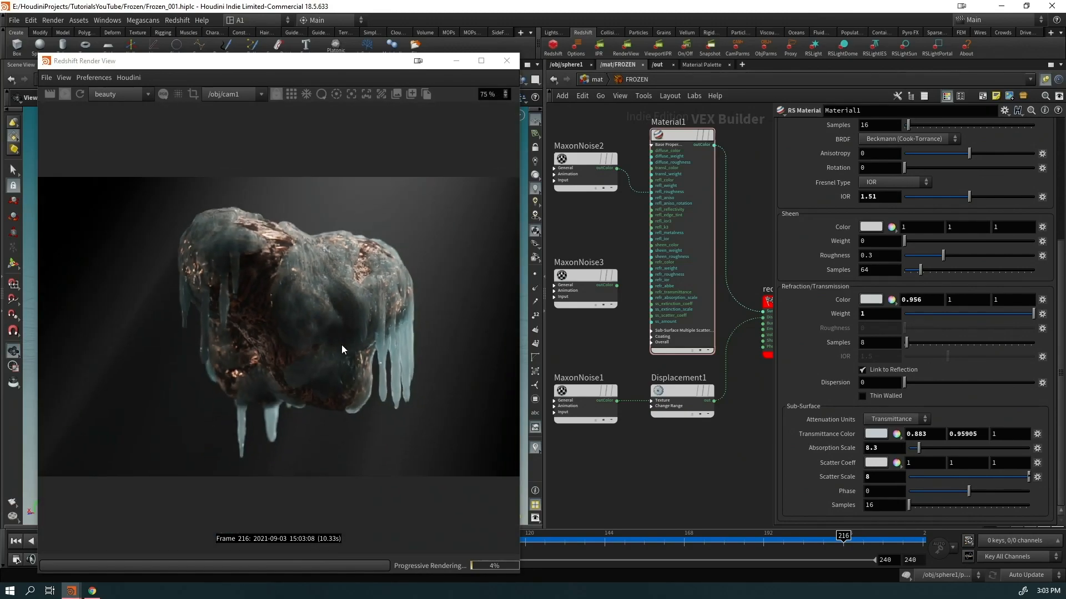
scroll(614, 416, down, 3)
Create a new RS Material node, Material2, via the 'mat' Tab search
key(Tab)
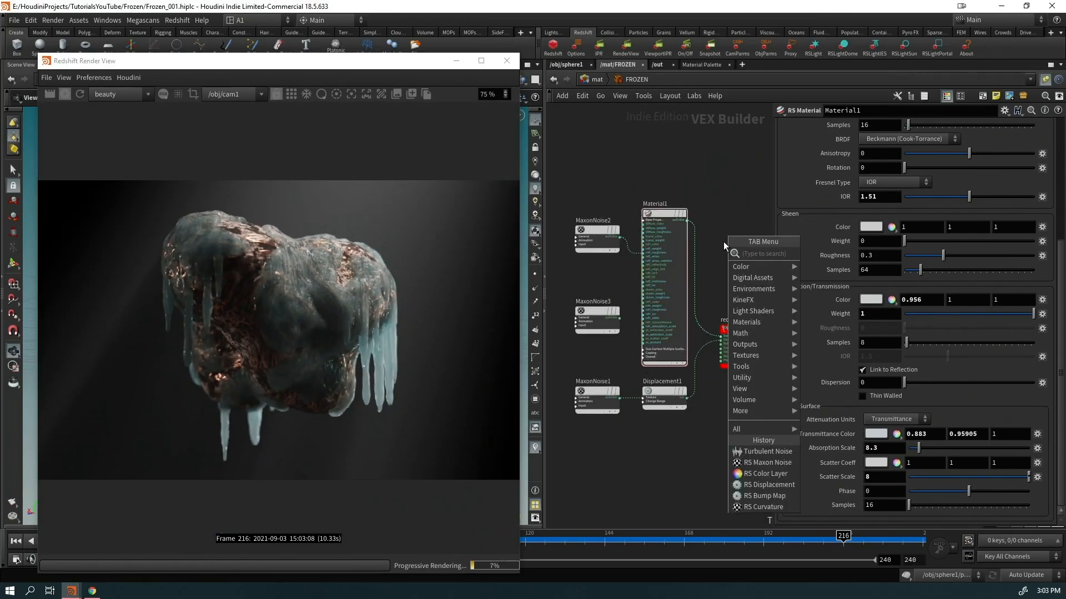
text(mat)
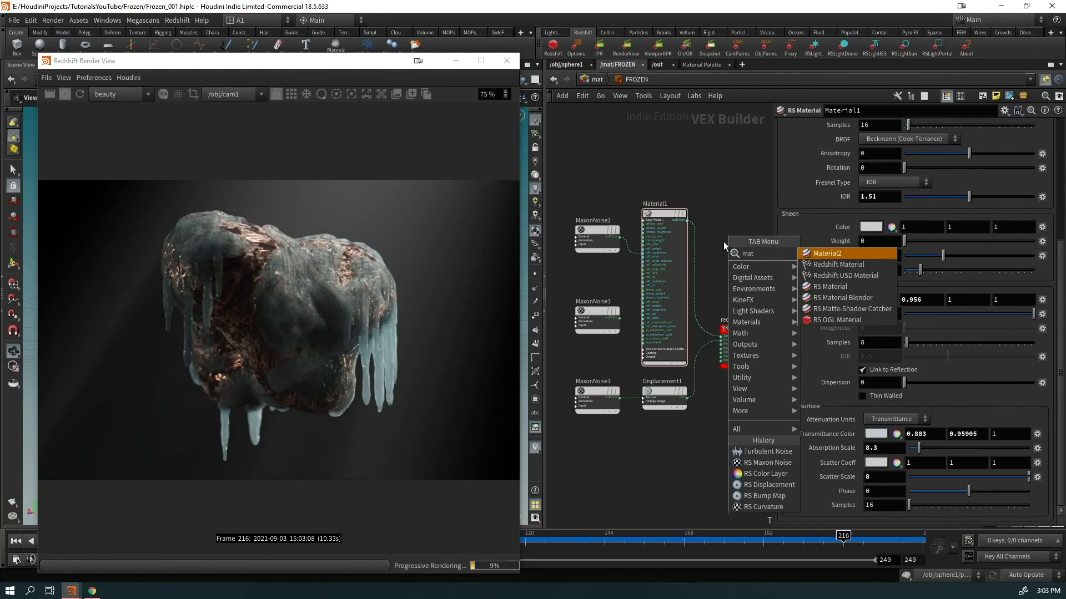
key(Down)
key(Down)
key(Down)
key(Return)
click(704, 169)
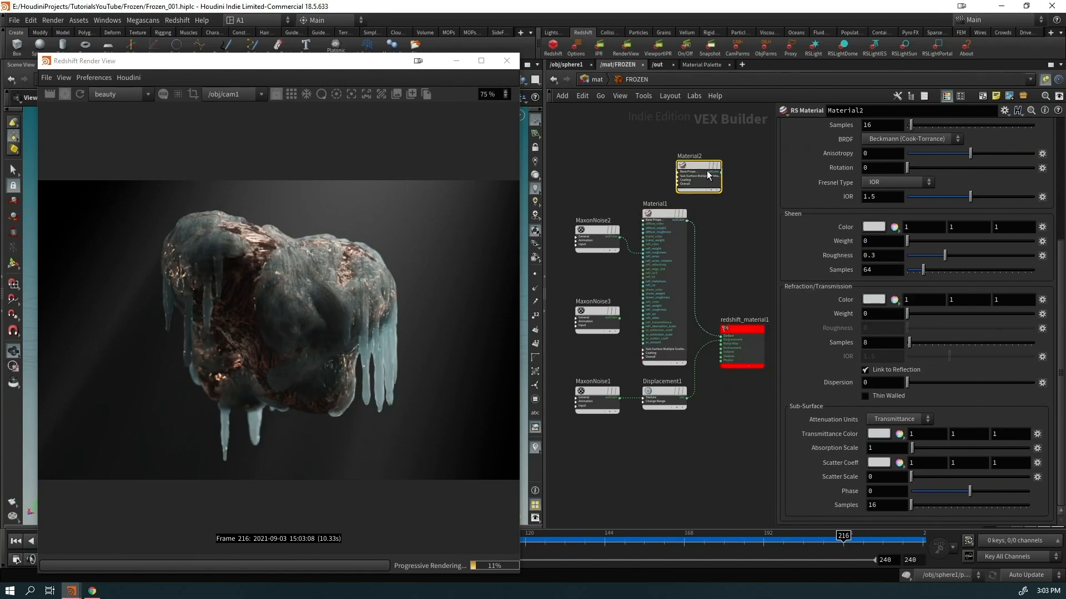
Wire Material2 into redshift_material1's Surface input
middle_drag(748, 355, 661, 366)
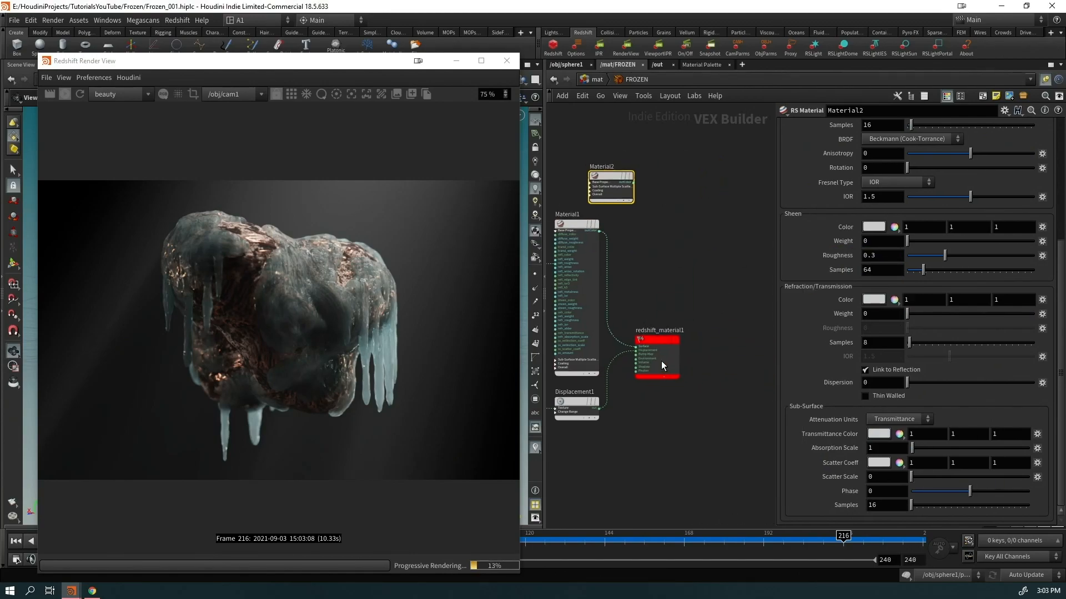
drag(661, 365, 754, 312)
drag(632, 183, 668, 216)
scroll(361, 327, up, 1)
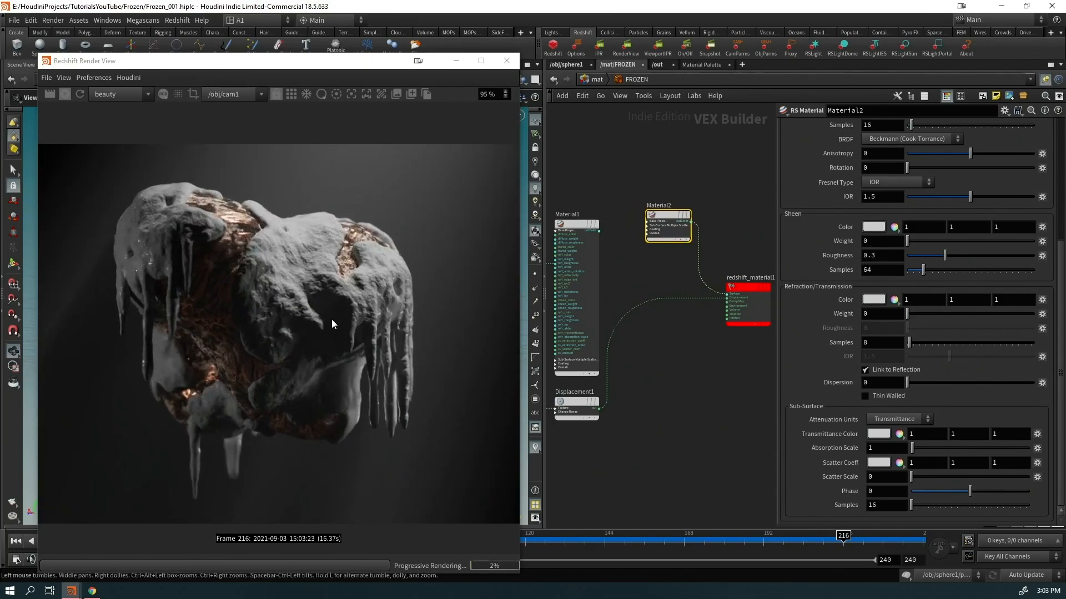
scroll(996, 296, up, 6)
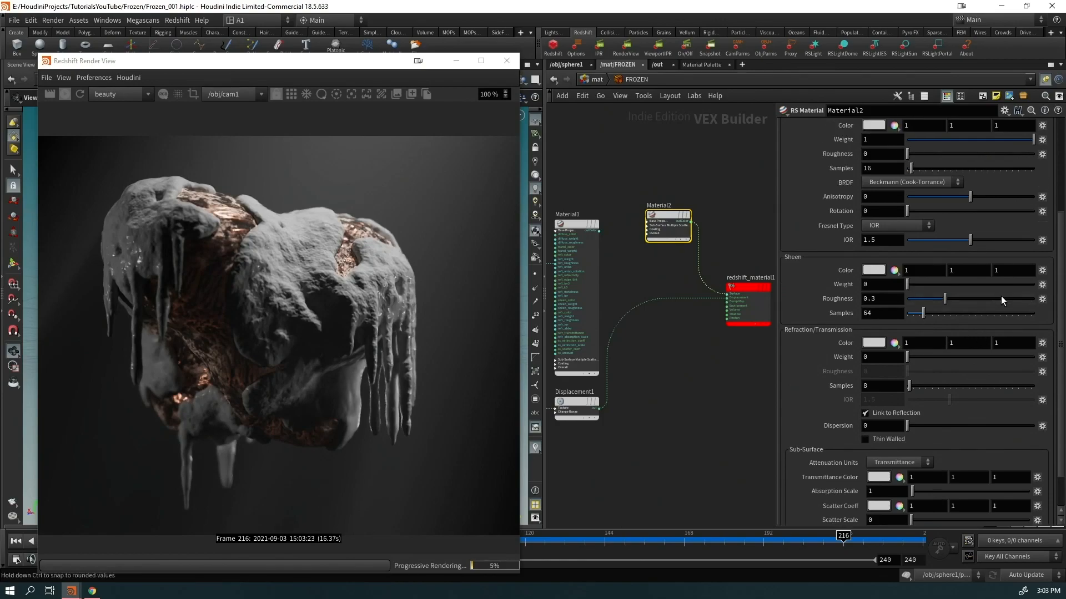
Set Material2's diffuse colour to pale cyan (0.81, 1, 1)
click(874, 166)
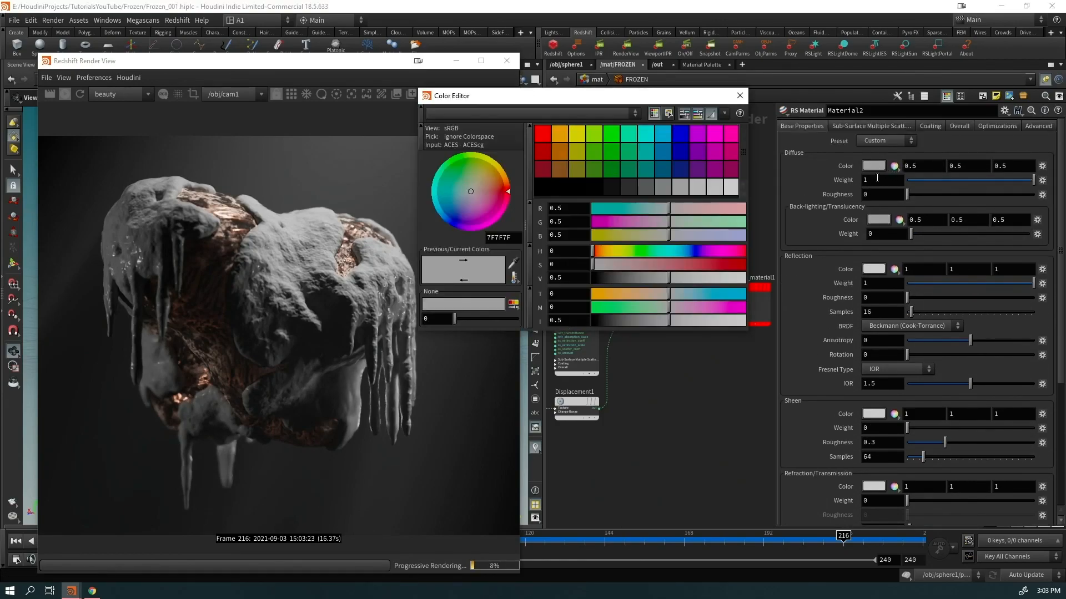
click(642, 141)
drag(668, 271, 622, 267)
click(739, 95)
Set reflection roughness to 1, refraction weight to 0.112 and Scatter Scale to 2
drag(904, 298, 918, 300)
drag(981, 297, 993, 295)
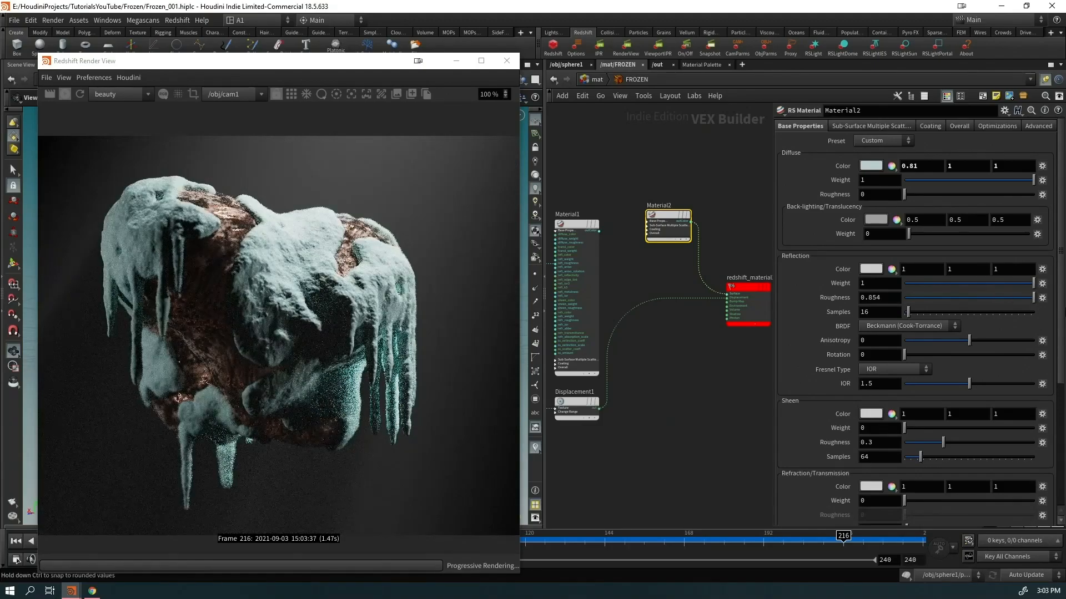
scroll(999, 387, down, 3)
scroll(996, 398, down, 3)
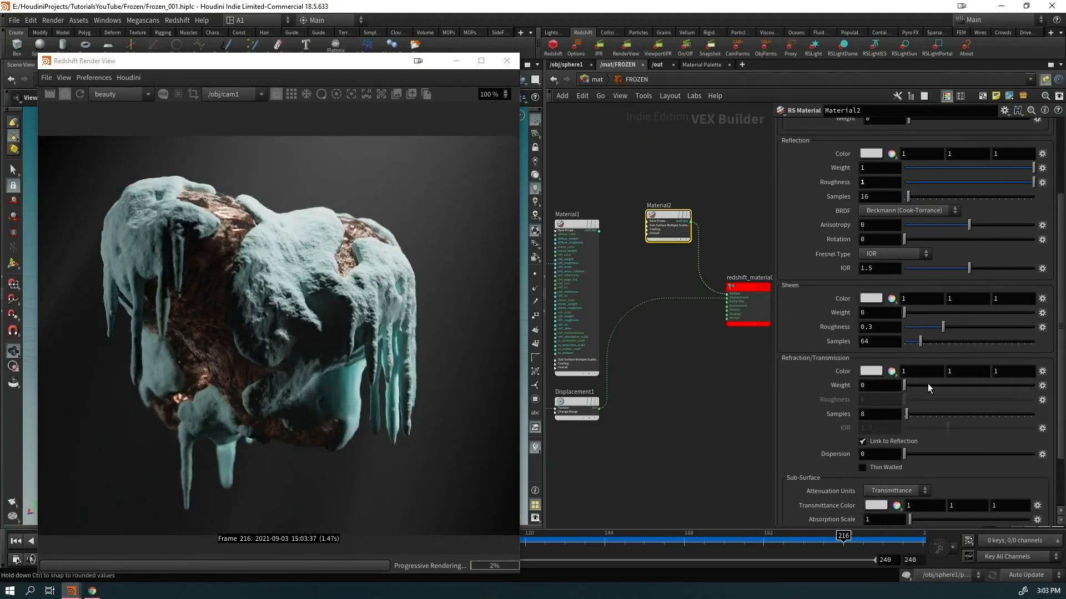
mouse_move(920, 384)
mouse_down()
mouse_move(1036, 395)
mouse_move(916, 394)
mouse_up()
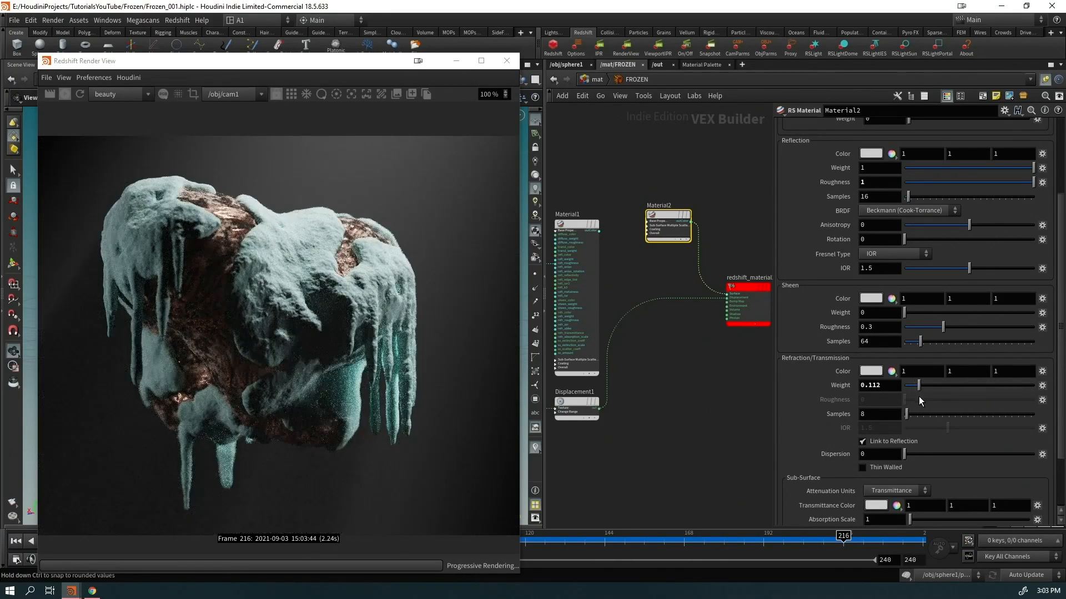
scroll(970, 332, up, 4)
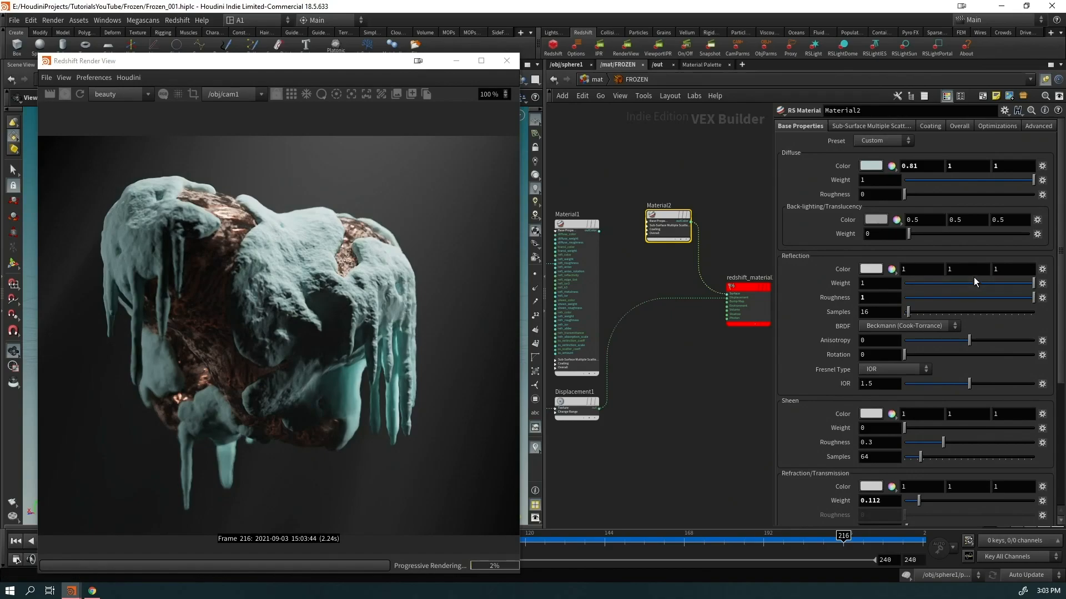
drag(996, 285, 1038, 294)
scroll(291, 348, down, 2)
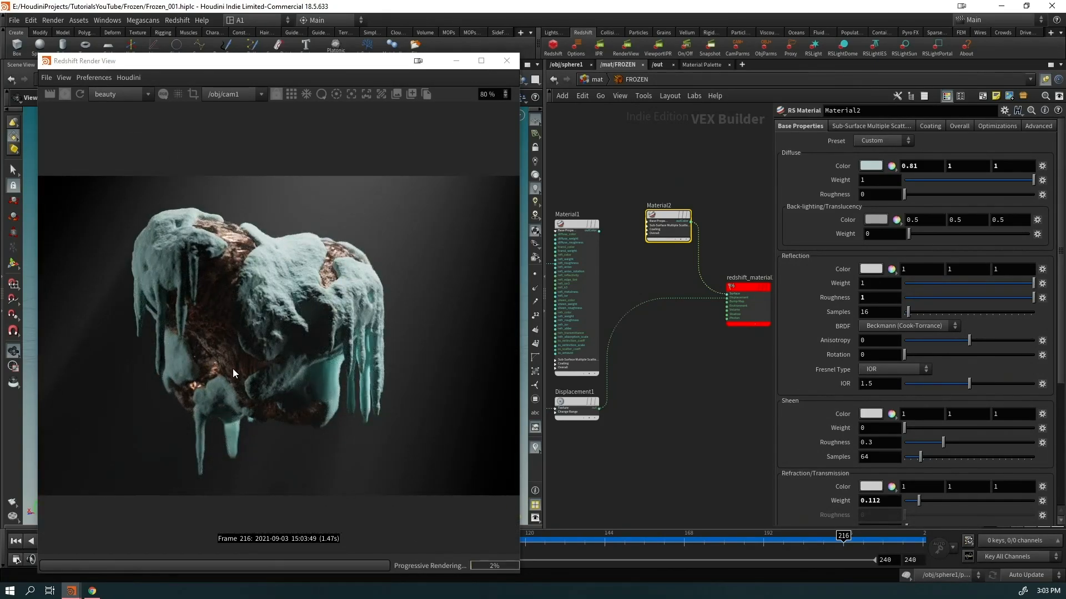
scroll(273, 349, down, 1)
scroll(235, 377, up, 2)
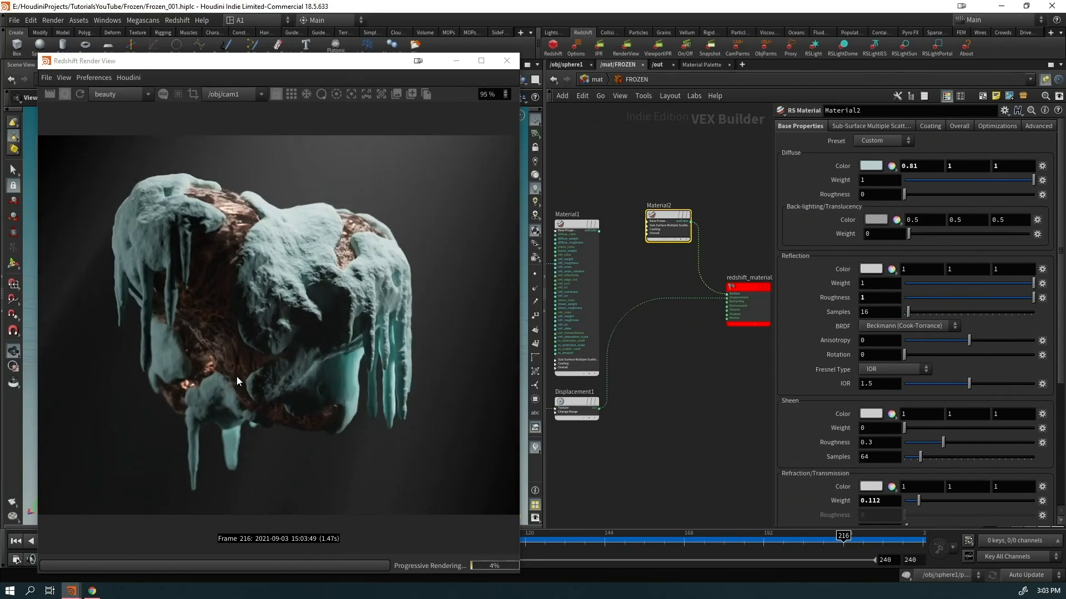
scroll(958, 447, down, 4)
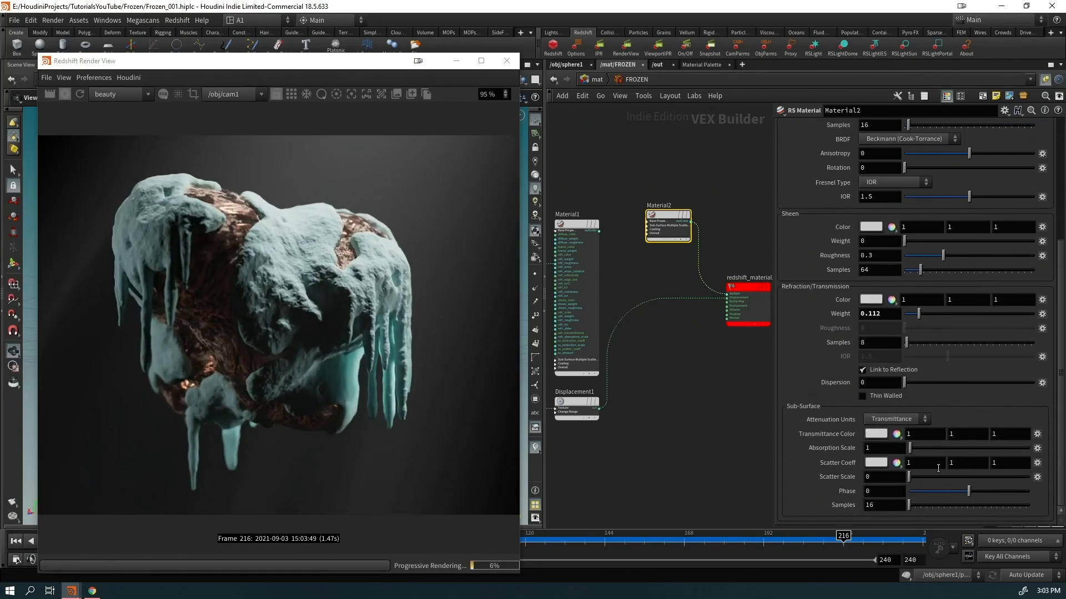
drag(925, 475, 1029, 476)
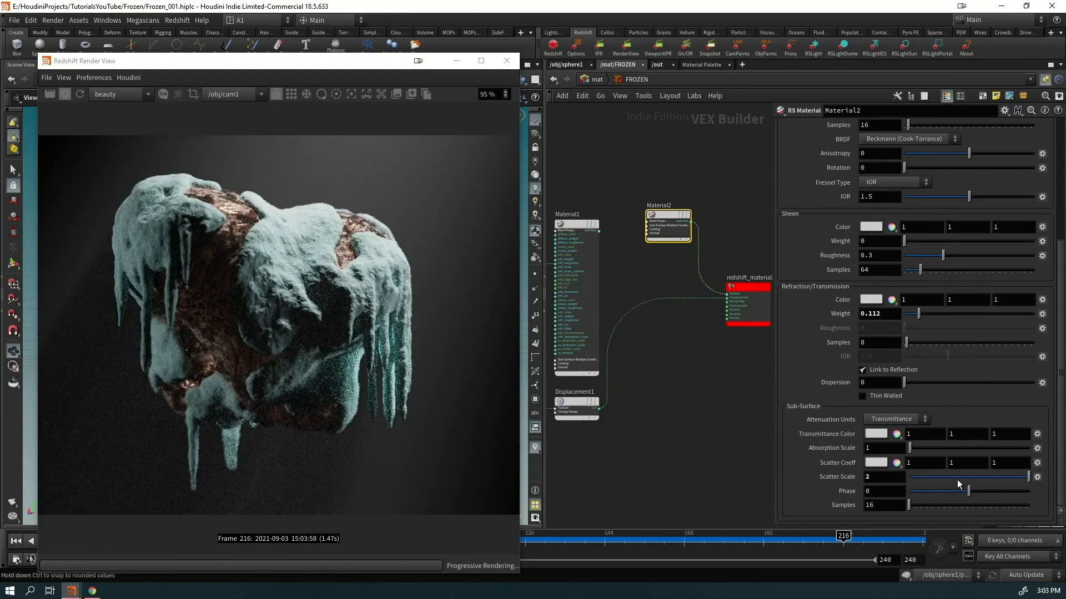
Raise Absorption Scale to 7.9 and set Scatter Scale to 5
click(920, 450)
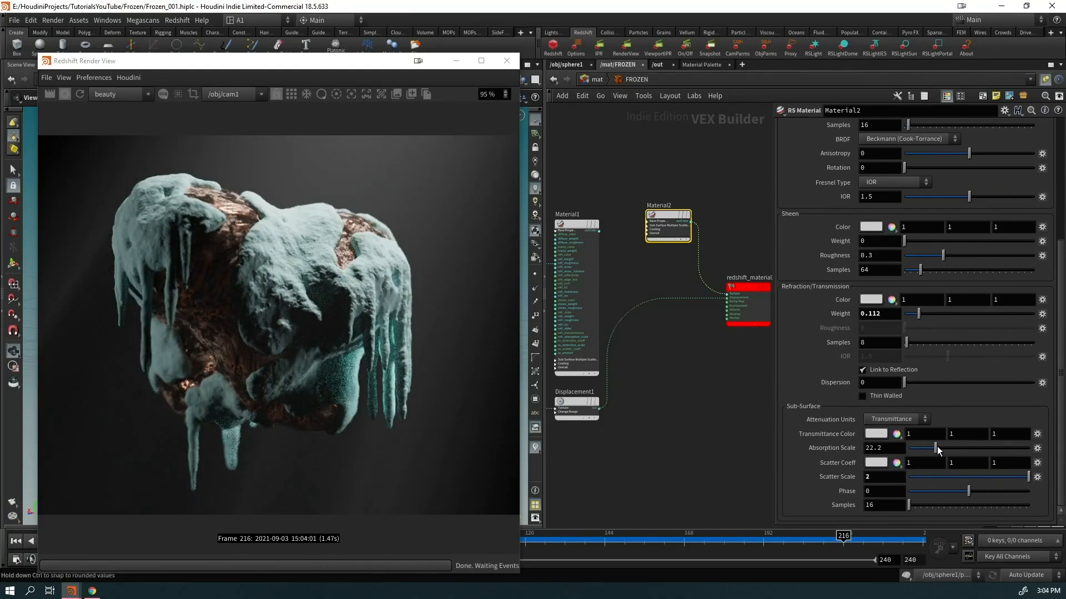
drag(920, 453, 918, 450)
drag(929, 313, 947, 322)
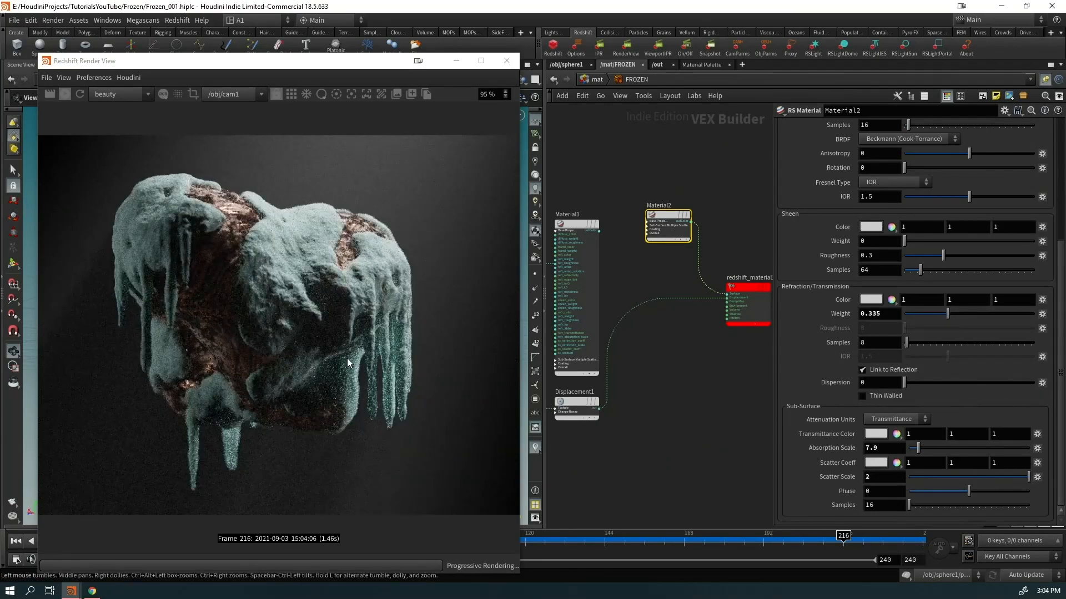
scroll(322, 392, up, 1)
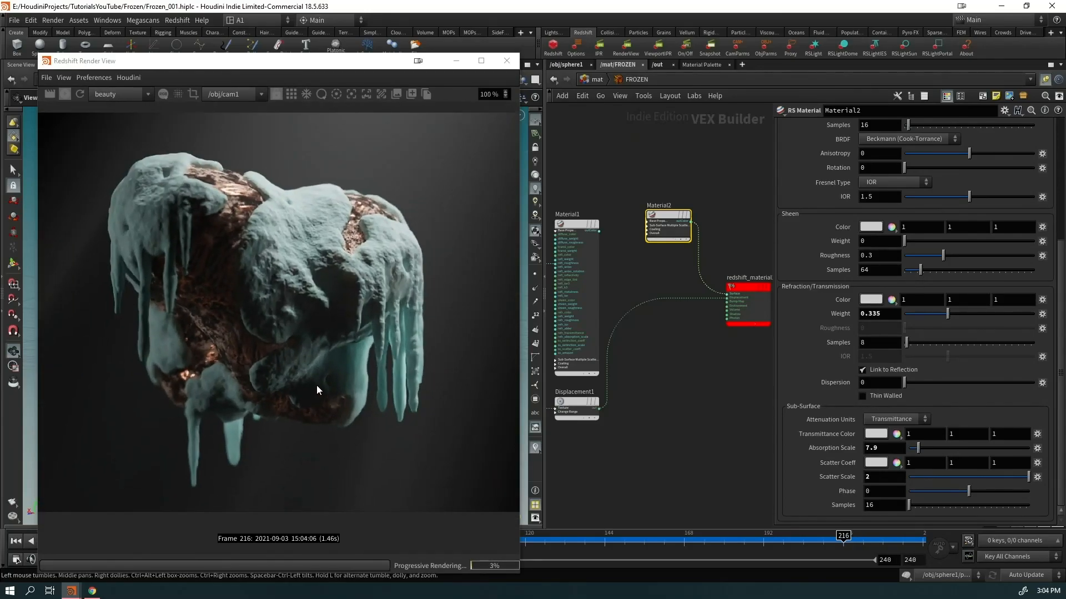
drag(874, 476, 849, 481)
text(5)
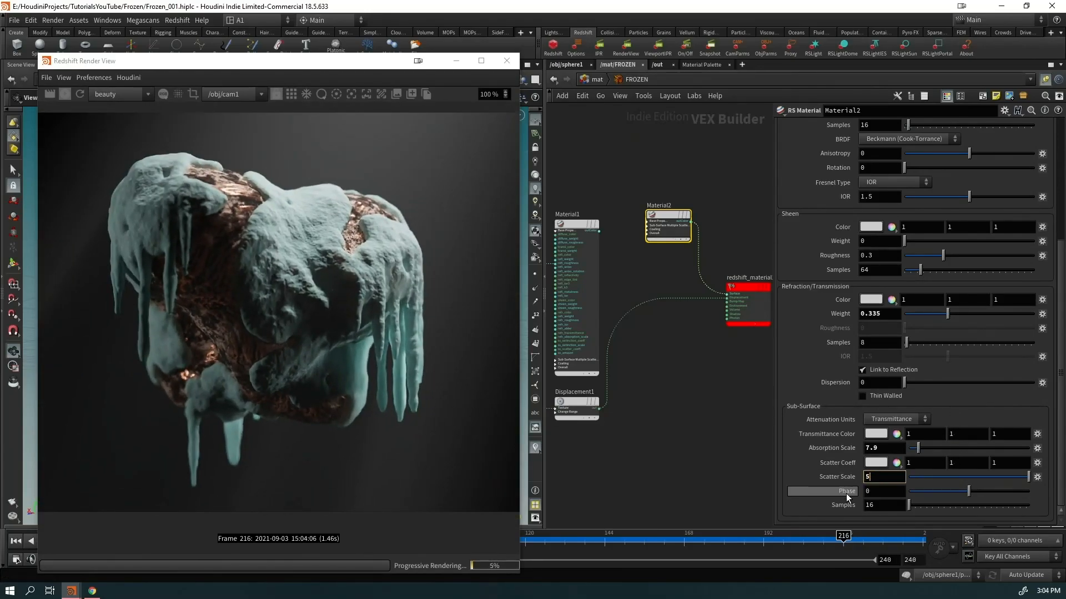
key(Return)
Tint transmittance pale cyan, set refraction weight 0.455, and turn diffuse weight to 0
click(874, 437)
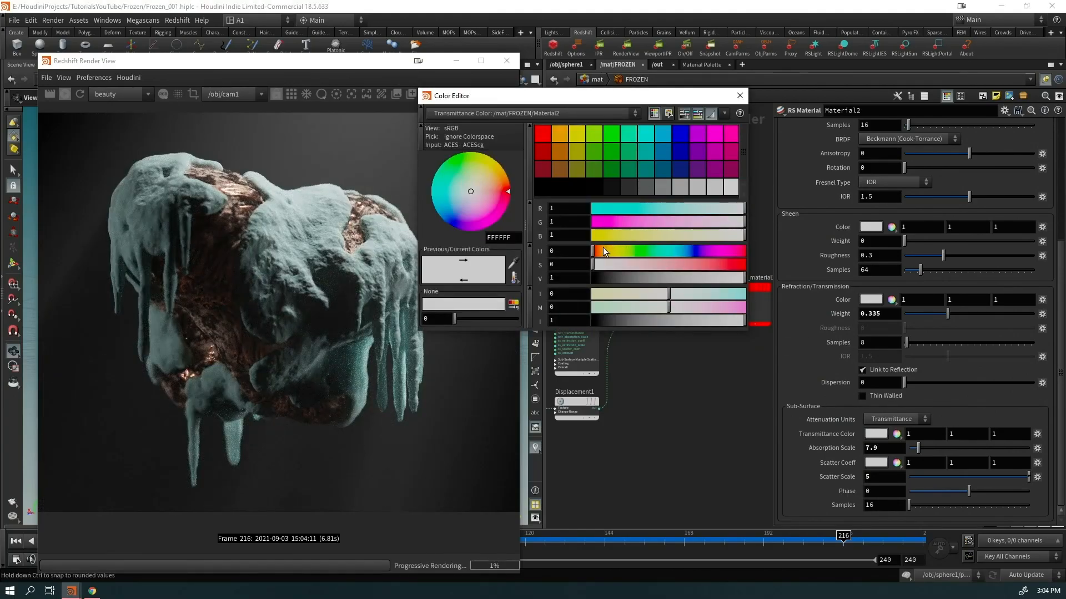
click(666, 252)
click(636, 265)
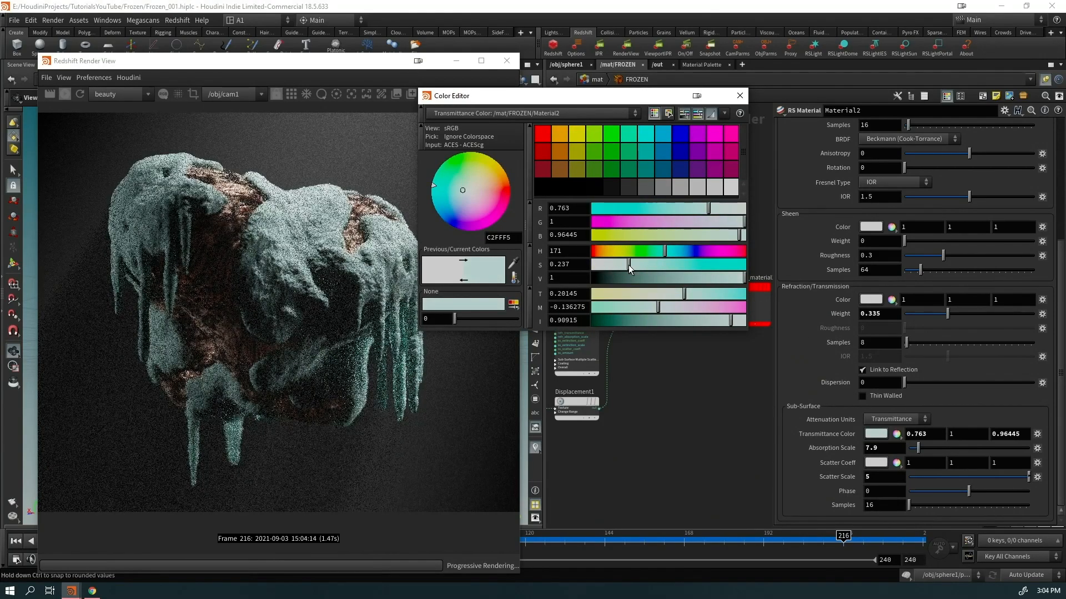
click(740, 96)
scroll(892, 329, up, 2)
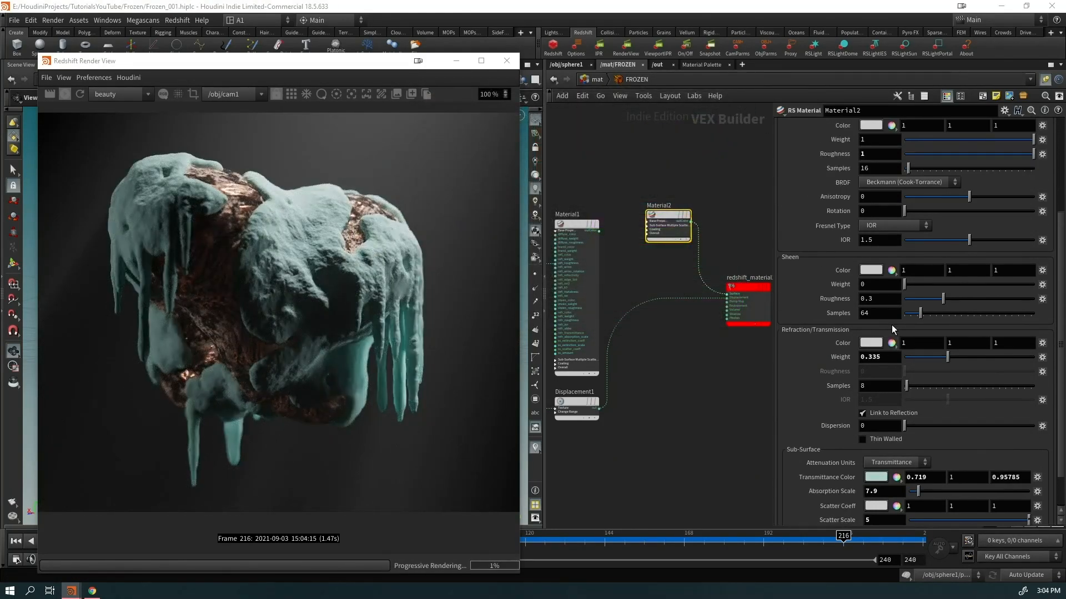
drag(948, 357, 964, 357)
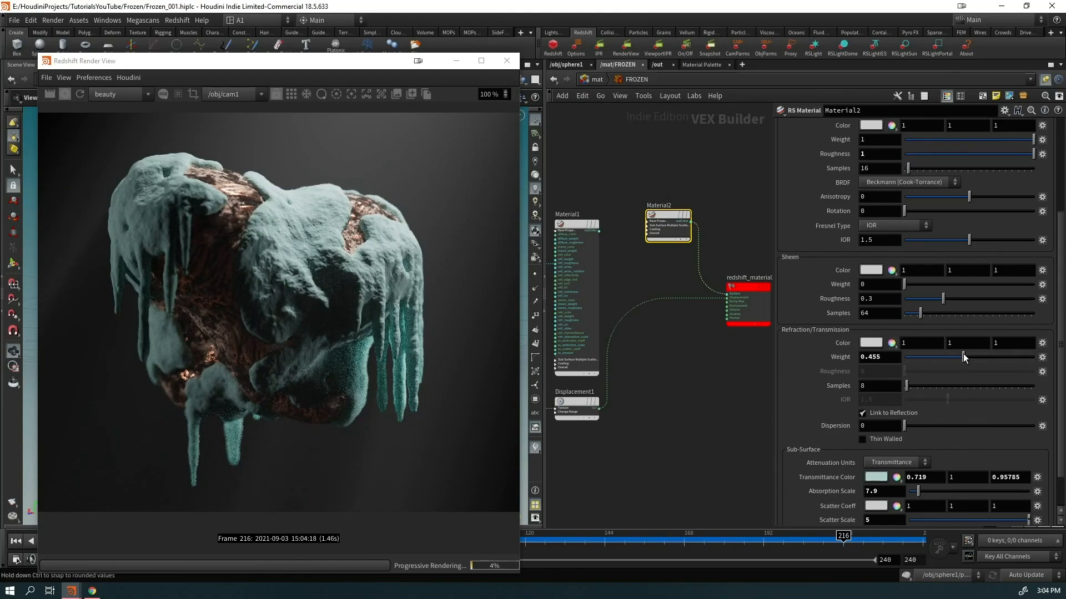
scroll(943, 347, up, 6)
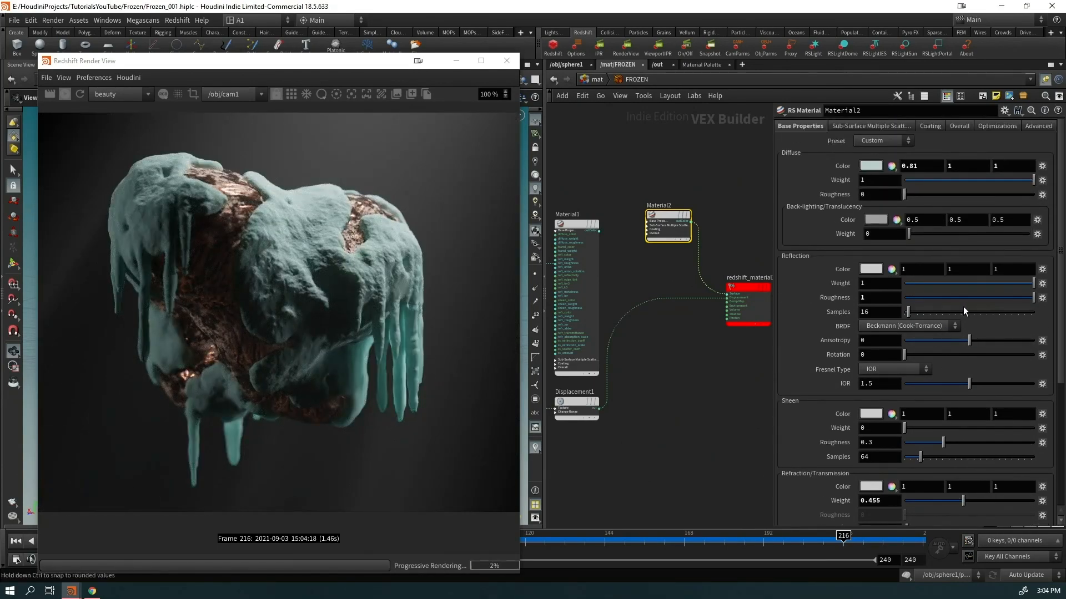
drag(925, 181, 881, 182)
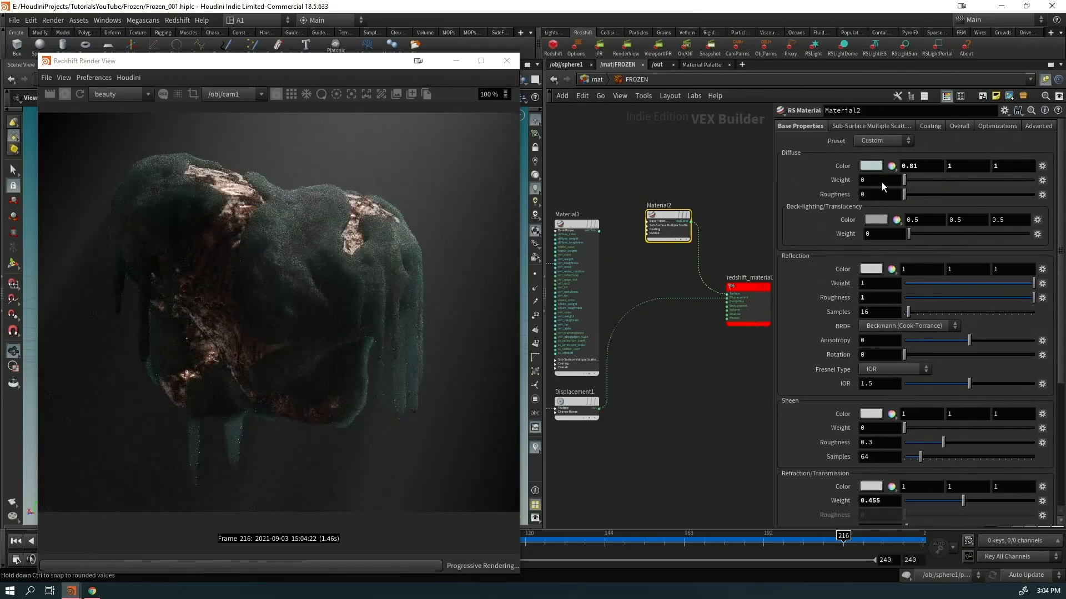
Raise diffuse weight to about half, try scatter 8.1 and absorption 39.4, and desaturate transmittance colour
scroll(335, 320, down, 1)
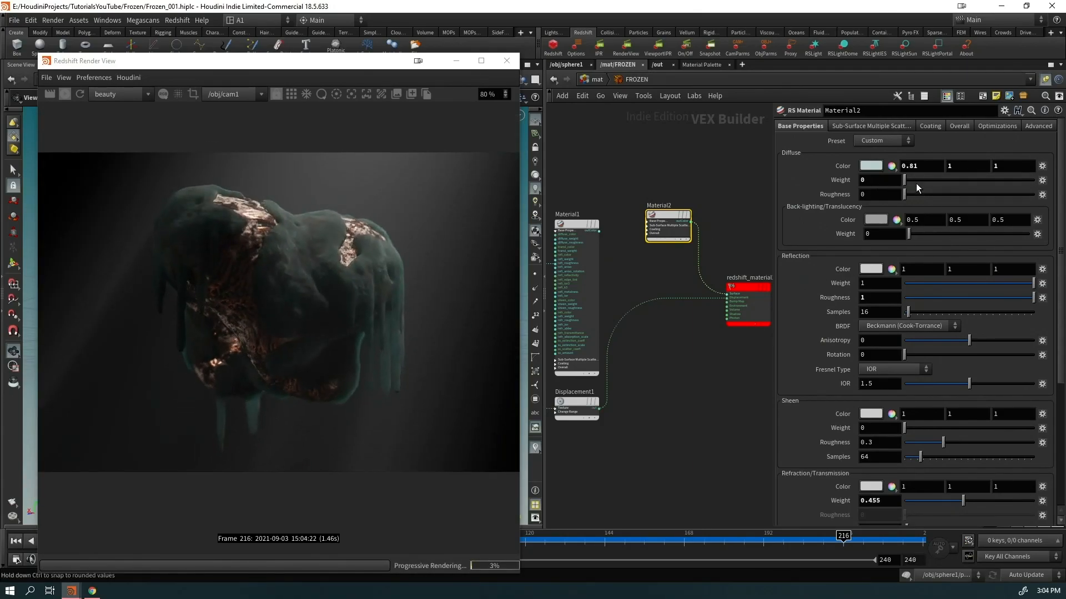
scroll(932, 408, down, 5)
scroll(936, 454, up, 4)
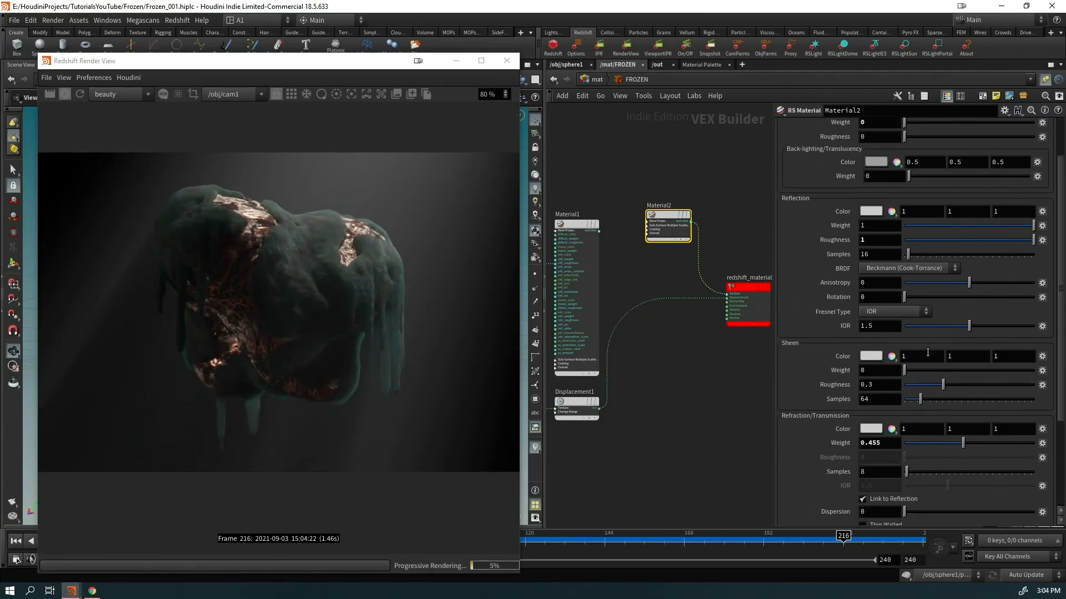
drag(952, 168, 971, 166)
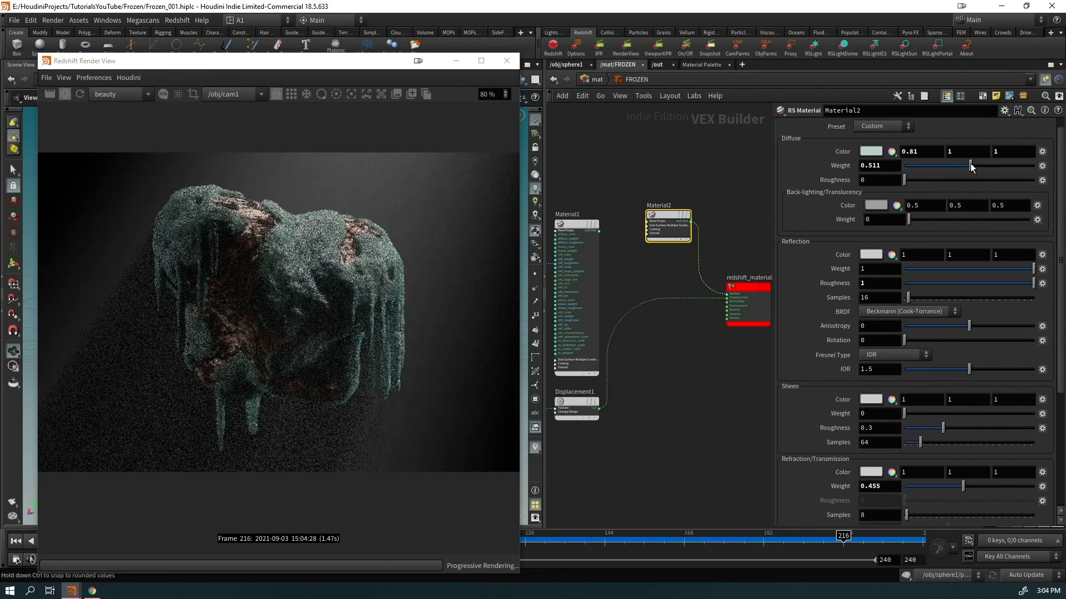
scroll(927, 433, down, 4)
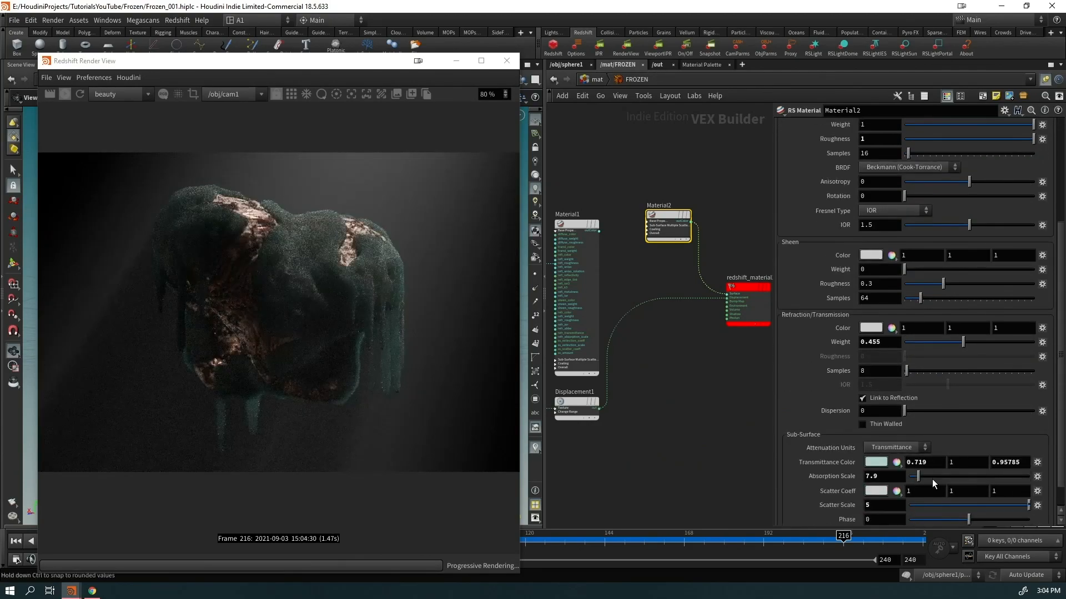
scroll(958, 305, down, 3)
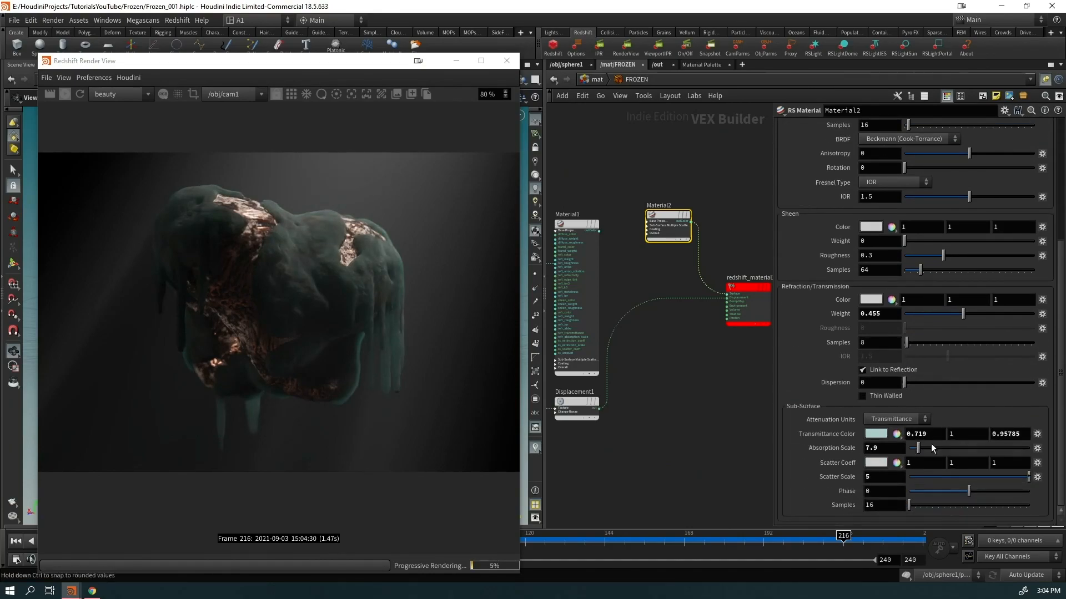
mouse_move(881, 478)
middle_down()
mouse_move(910, 477)
mouse_move(882, 489)
middle_up()
drag(924, 451, 952, 448)
drag(969, 451, 956, 449)
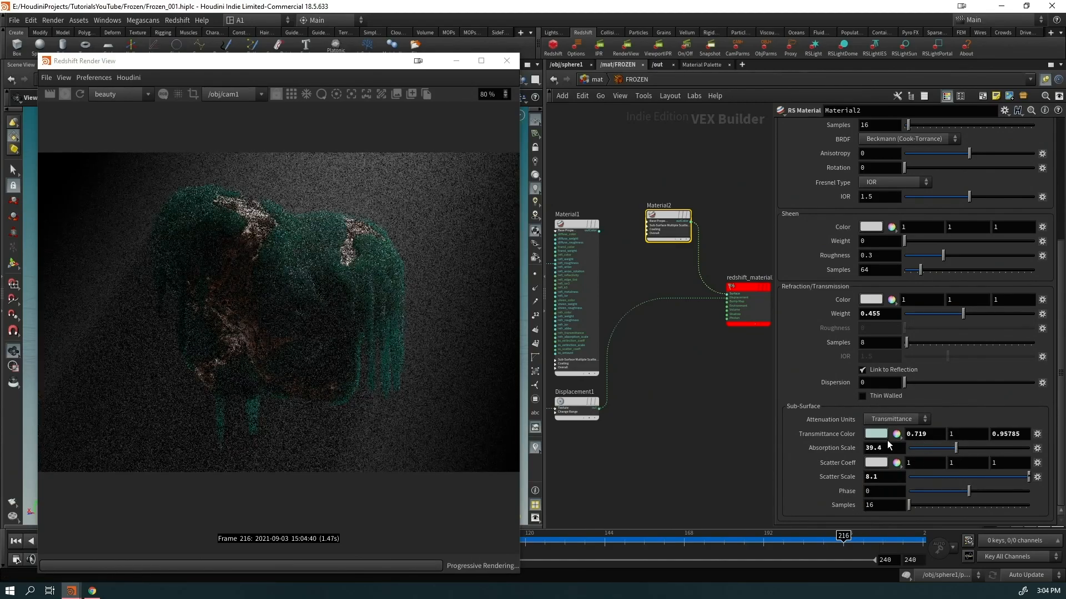
click(876, 433)
drag(633, 270, 620, 269)
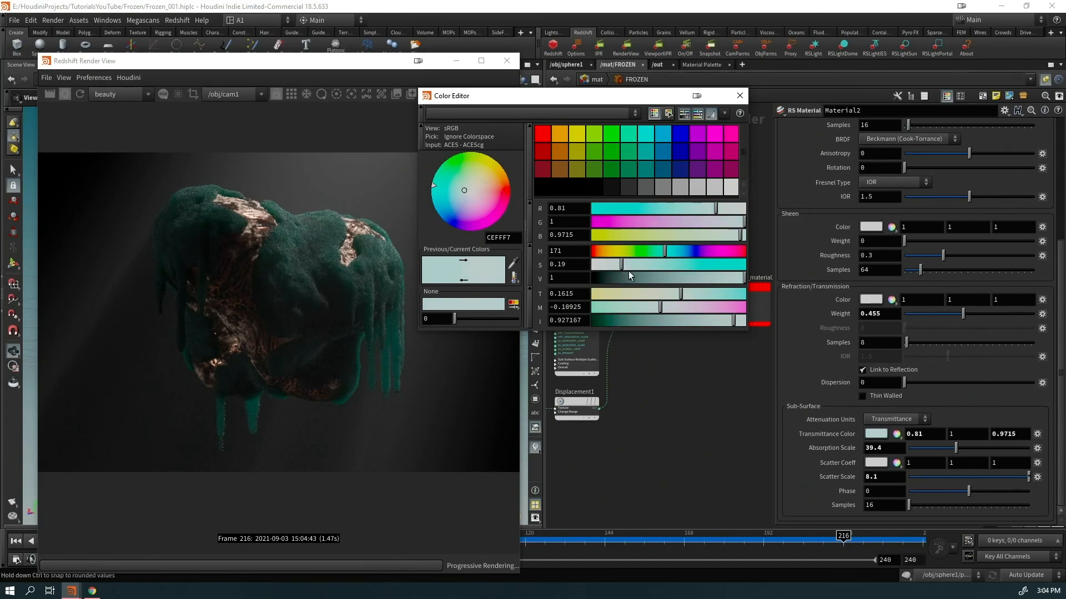
click(739, 95)
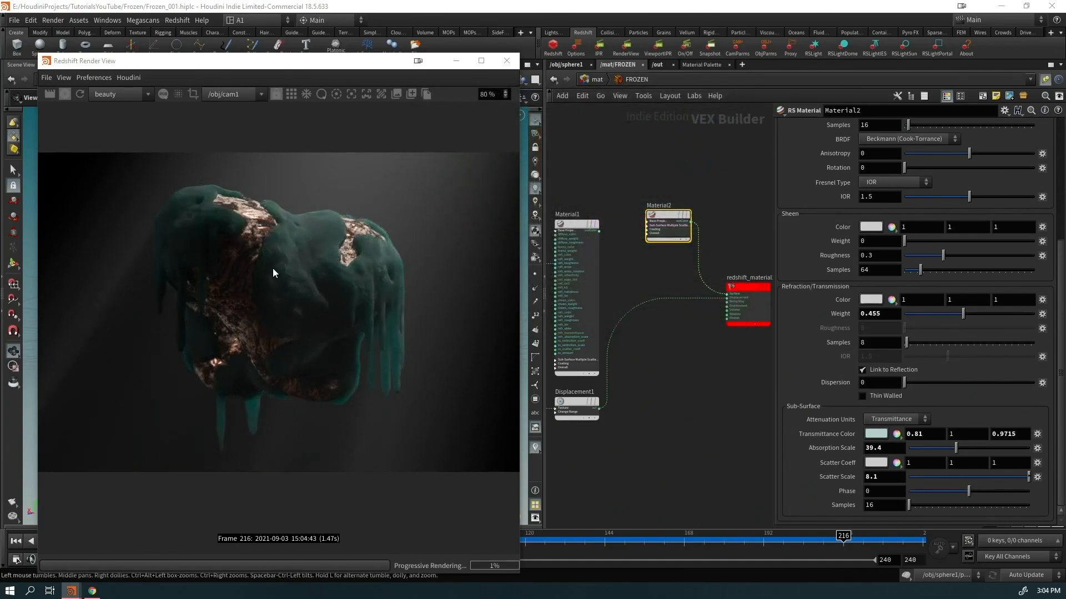
Set Material2's Refraction Weight to 1, Absorption Scale to 11.6 and Scatter Scale to 13.7
scroll(966, 359, up, 2)
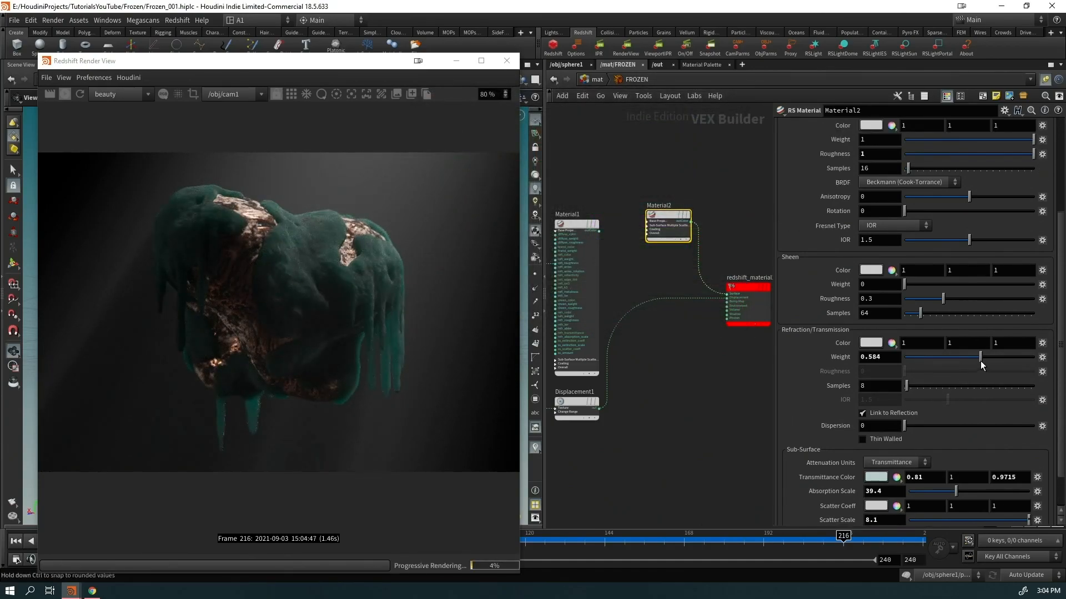
drag(981, 359, 1049, 362)
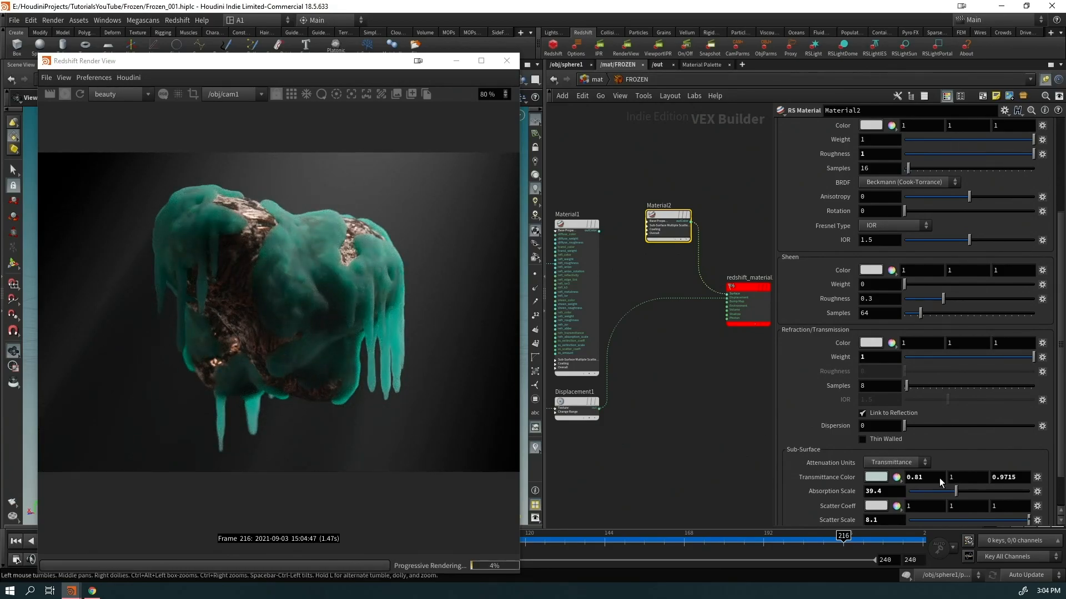
scroll(939, 479, down, 2)
drag(954, 448, 922, 451)
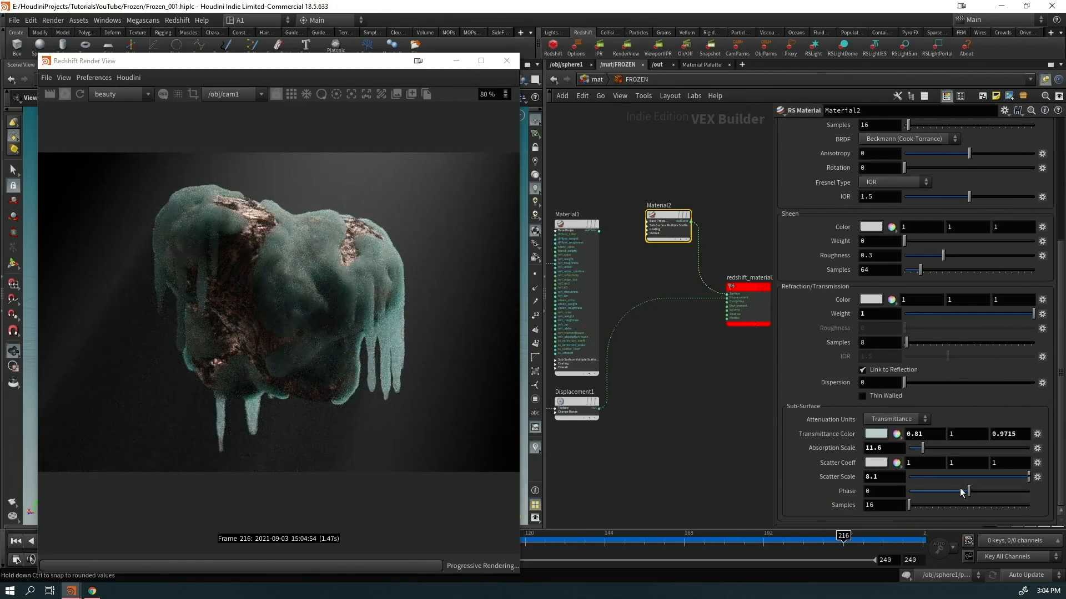
middle_drag(870, 476, 921, 477)
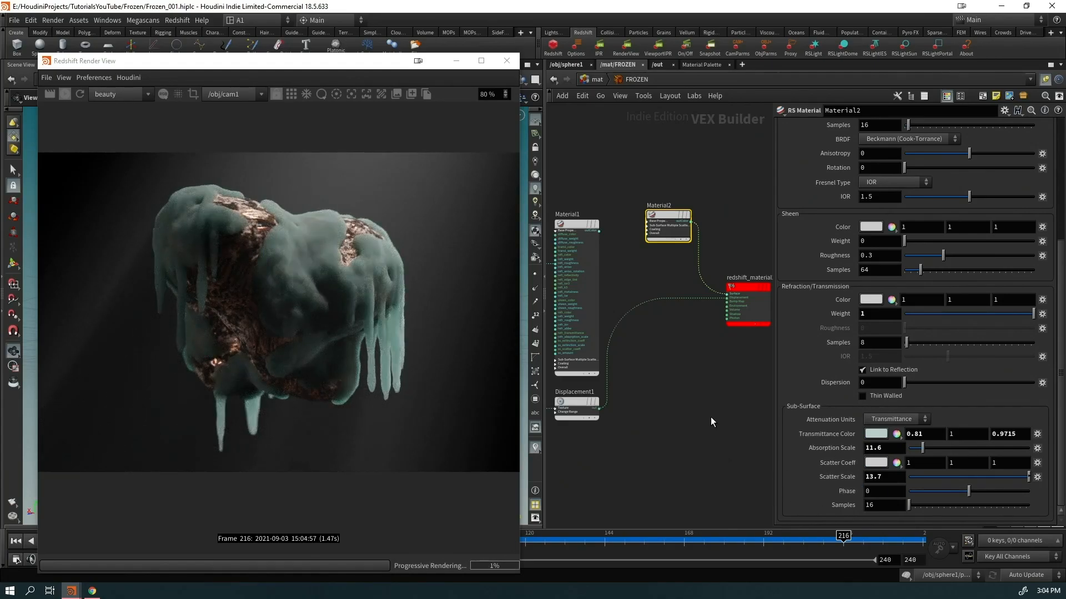
Select Material1 to show its settings and move Material2 up out of the way
scroll(714, 427, down, 1)
middle_drag(683, 387, 734, 380)
drag(662, 197, 668, 298)
middle_drag(700, 260, 646, 250)
drag(662, 243, 582, 190)
Wire Material1's output into redshift_material1's Surface input
mouse_move(614, 247)
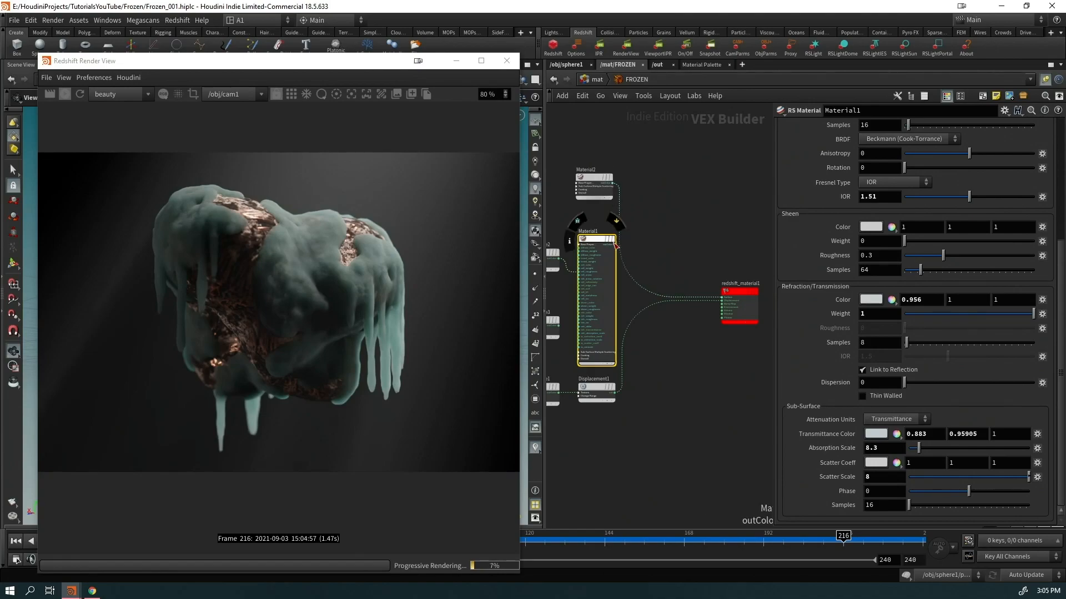
drag(615, 246, 701, 310)
scroll(300, 335, up, 1)
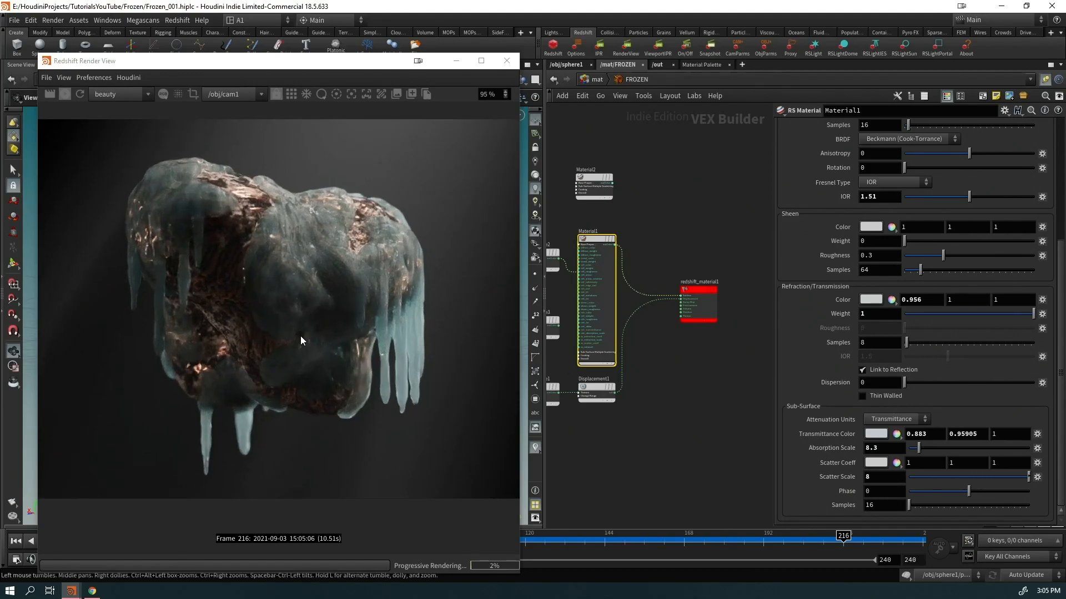
Review the Redshift Render View full screen, then restore it and move it right
click(480, 60)
scroll(555, 304, up, 6)
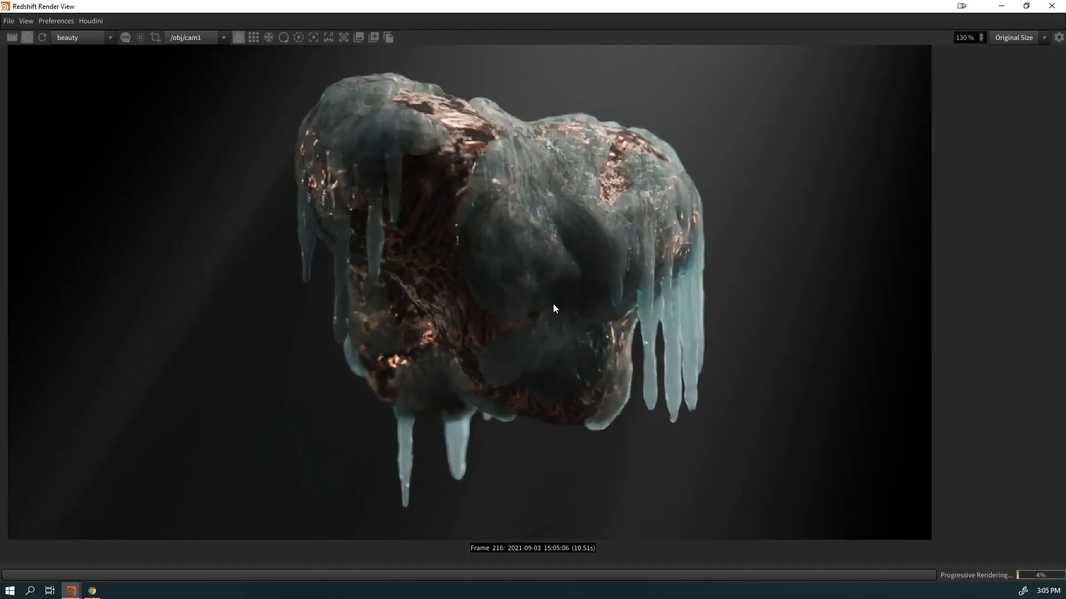
scroll(581, 308, down, 4)
scroll(580, 338, up, 2)
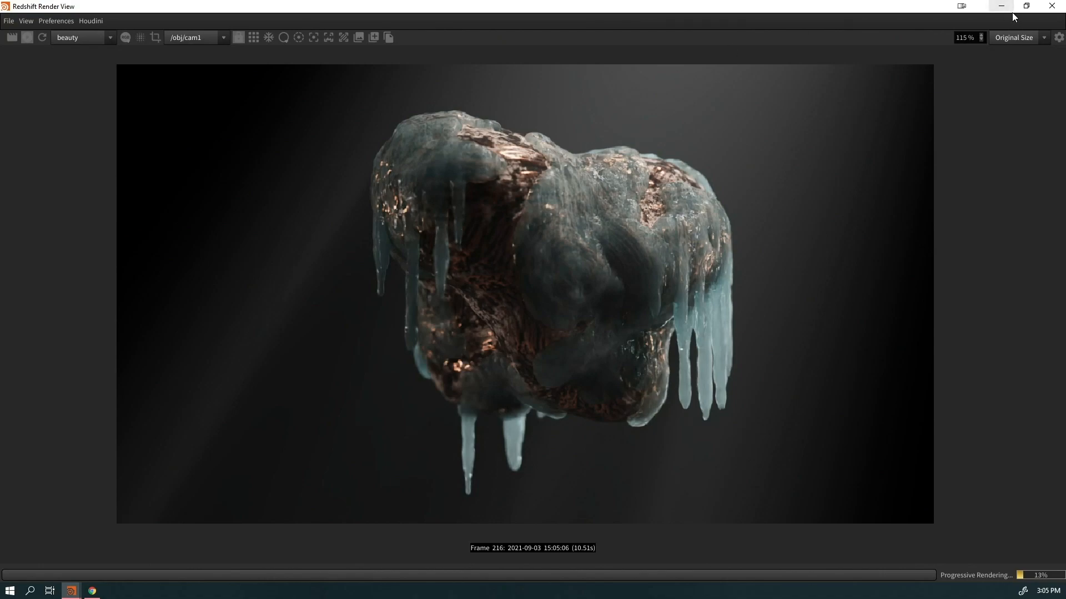
click(1026, 6)
drag(387, 64, 732, 25)
After checking frames 133 and 85, display file1's imported rhino sculpt framed and shaded
click(567, 552)
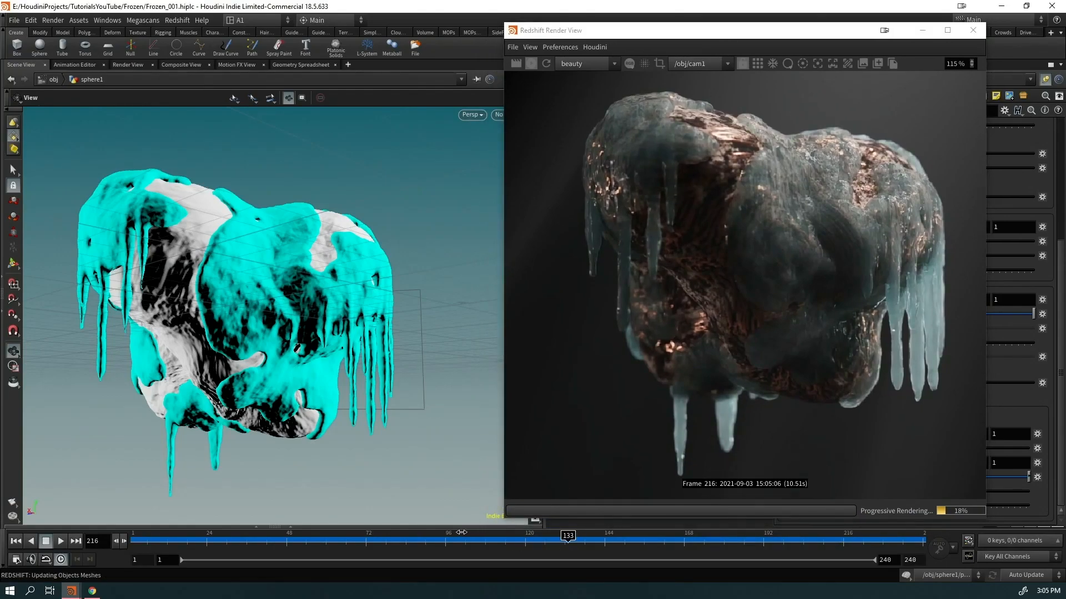
click(409, 552)
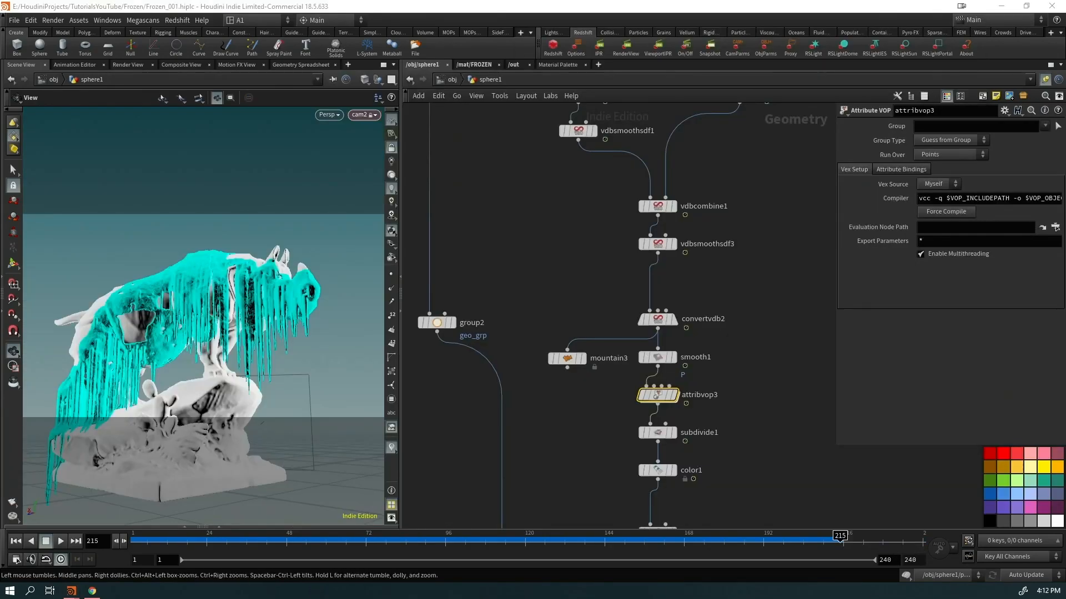
middle_drag(548, 233, 491, 469)
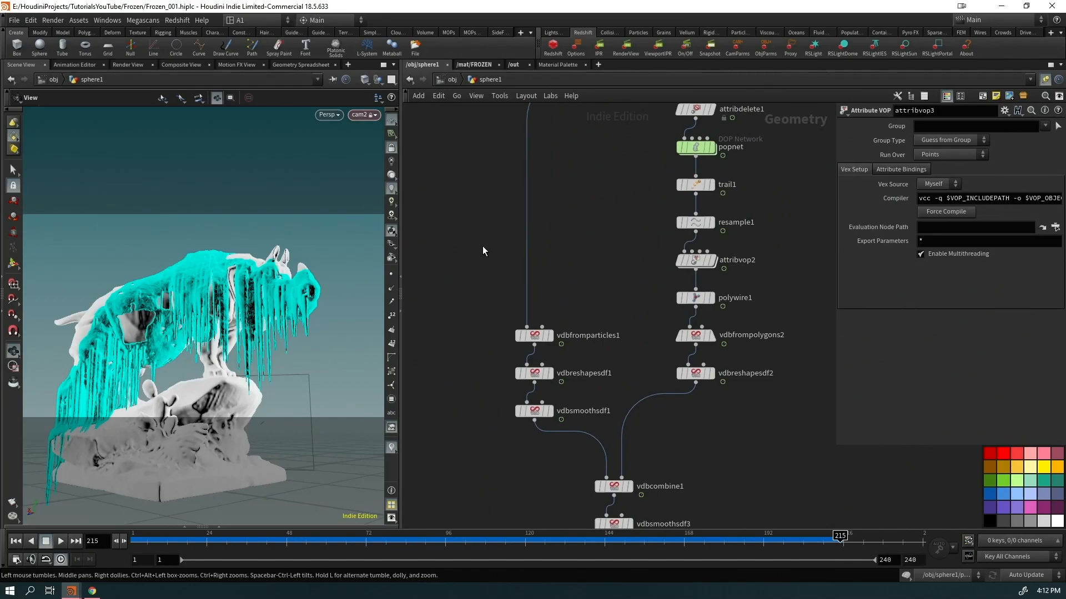
middle_drag(561, 177, 698, 388)
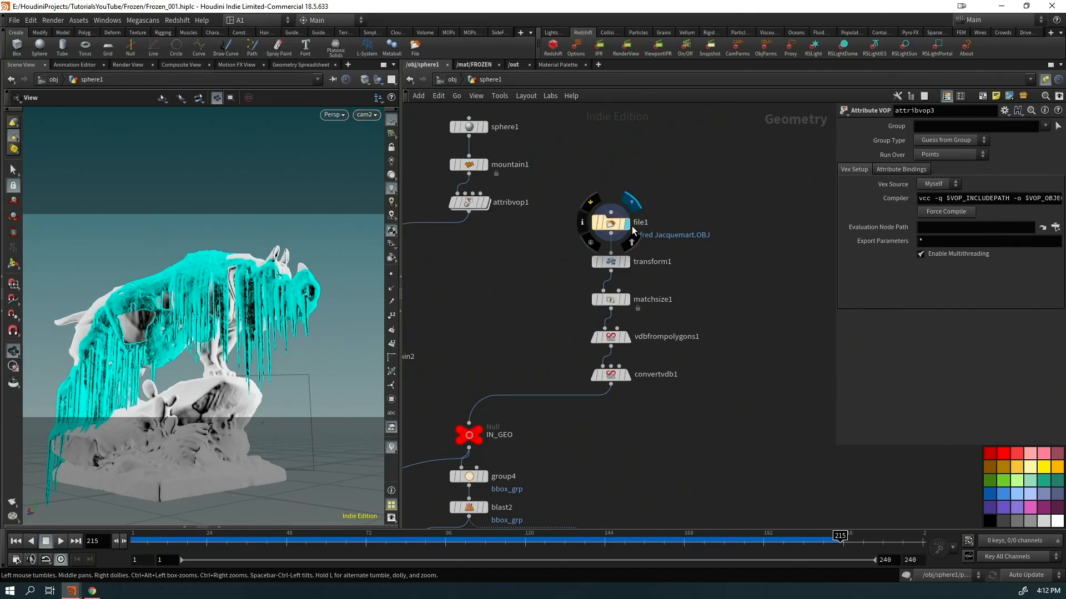
click(627, 224)
key(f)
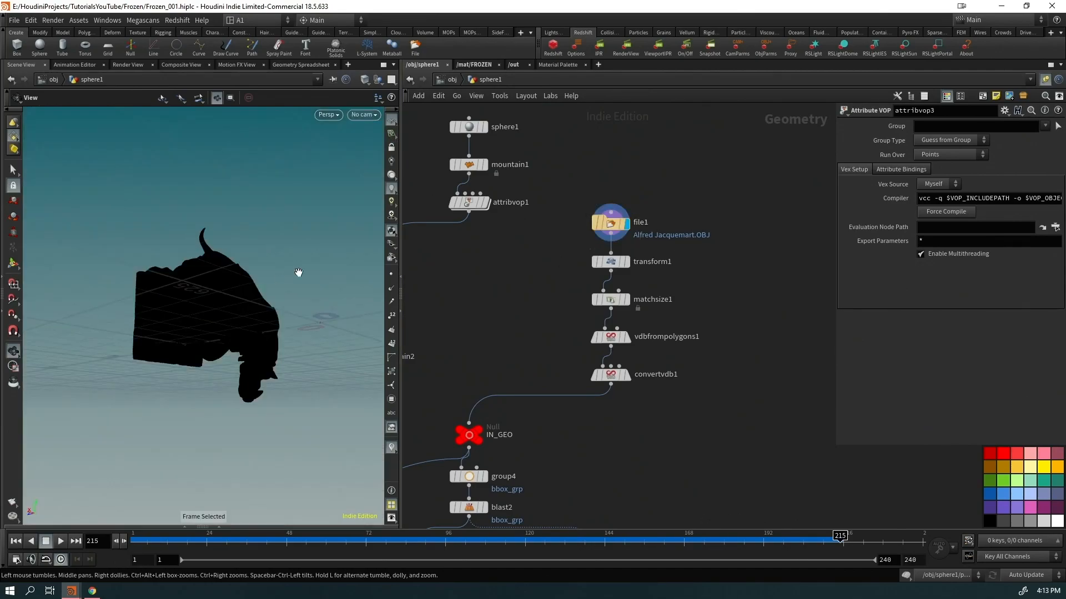
click(392, 176)
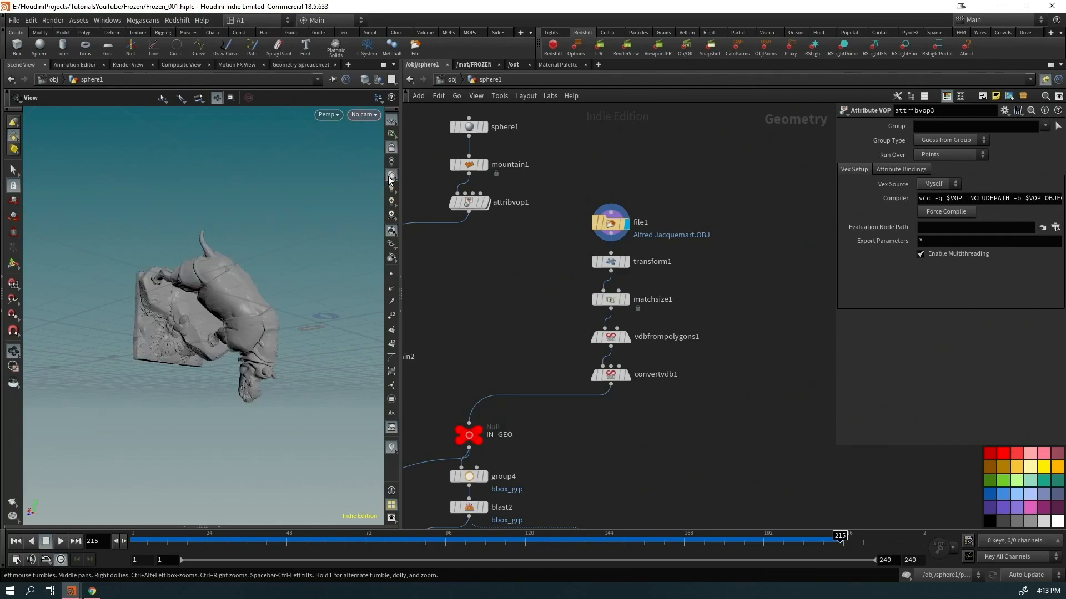
right_drag(254, 272, 381, 266)
drag(381, 266, 267, 300)
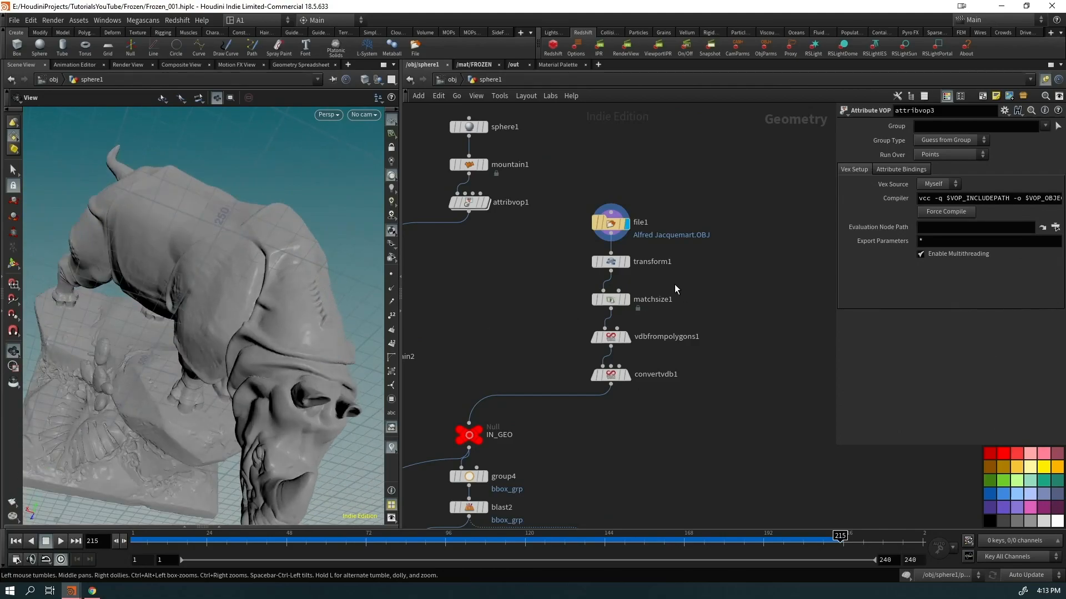
Display the matchsize1 and convertvdb1 rhino outputs, orbiting to front and side views
click(626, 300)
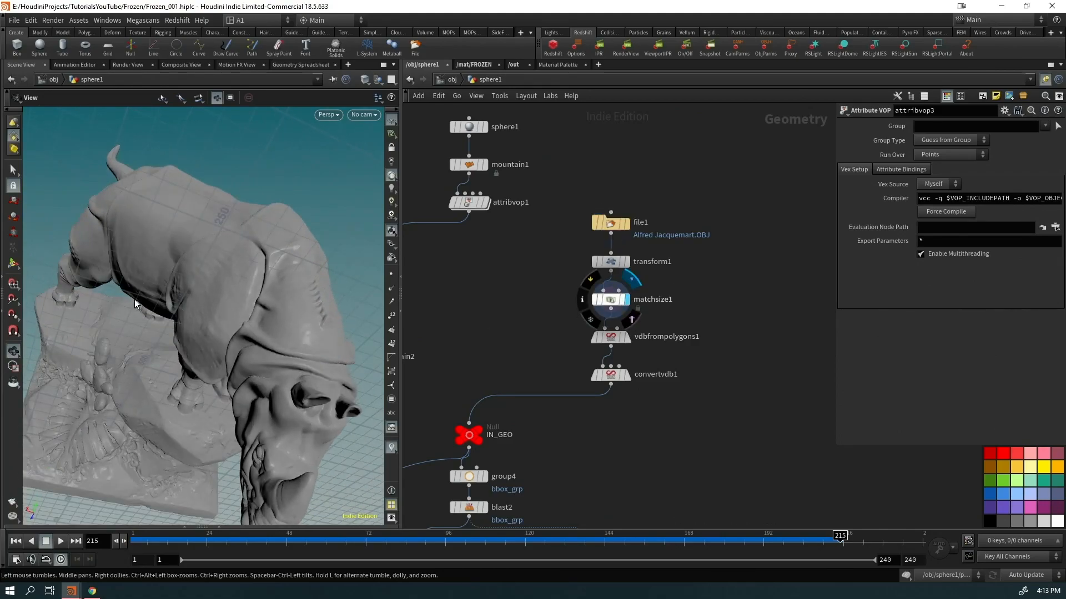
key(g)
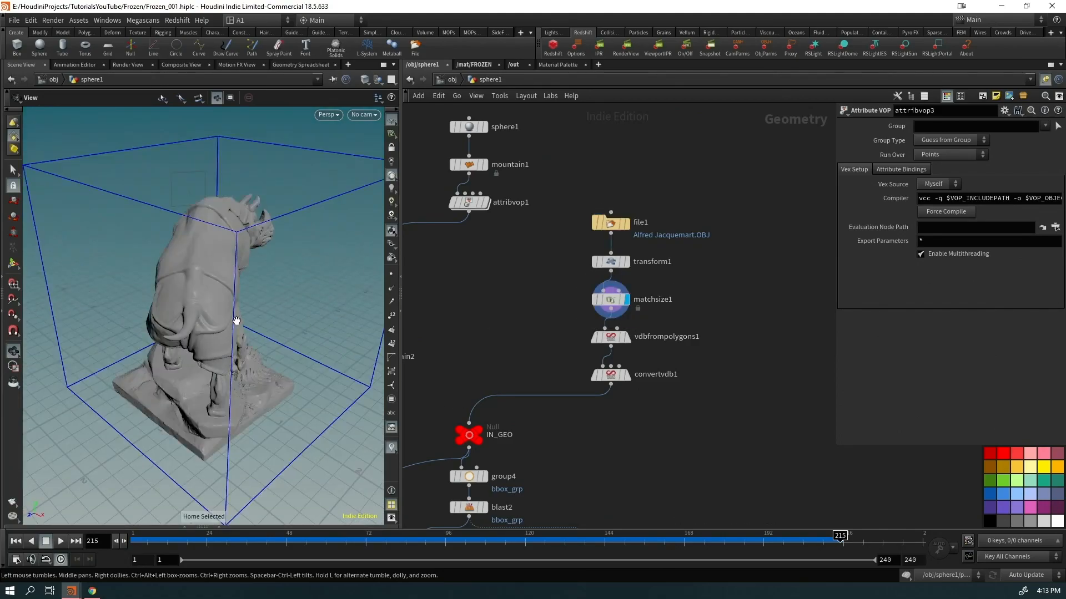
drag(237, 323, 162, 333)
click(626, 377)
drag(227, 339, 331, 326)
right_drag(202, 300, 350, 250)
mouse_move(244, 306)
mouse_down()
mouse_move(238, 275)
mouse_move(253, 322)
mouse_up()
right_drag(252, 322, 267, 368)
Display IN_GEO, return to frame 1, then show pyrosource1's points and blast1's start points
middle_drag(558, 493, 610, 187)
scroll(741, 318, down, 3)
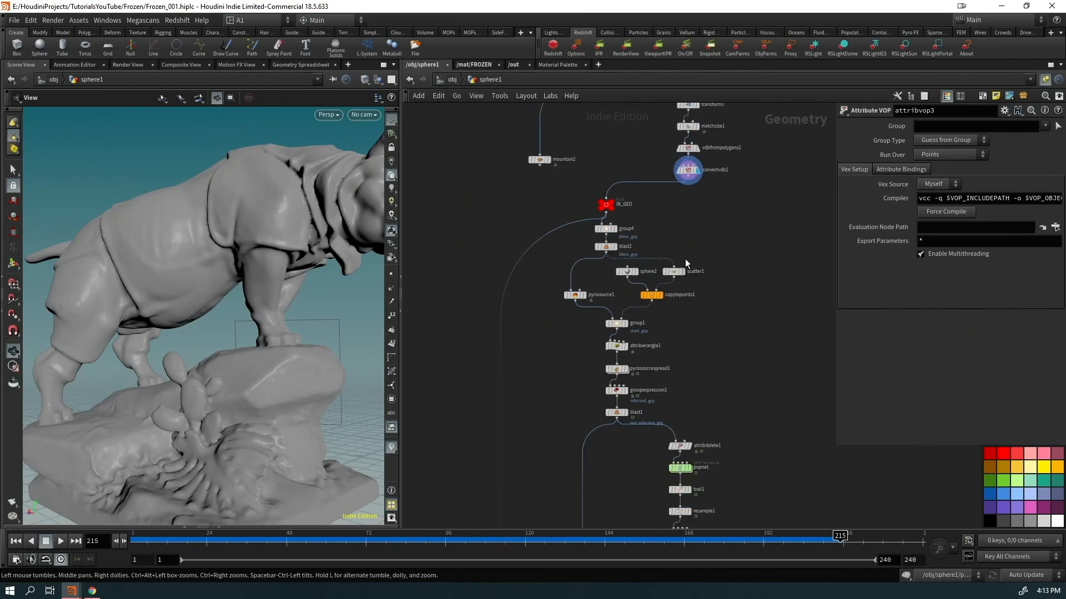
click(617, 204)
middle_drag(669, 213, 628, 288)
key(ctrl+Up)
click(559, 342)
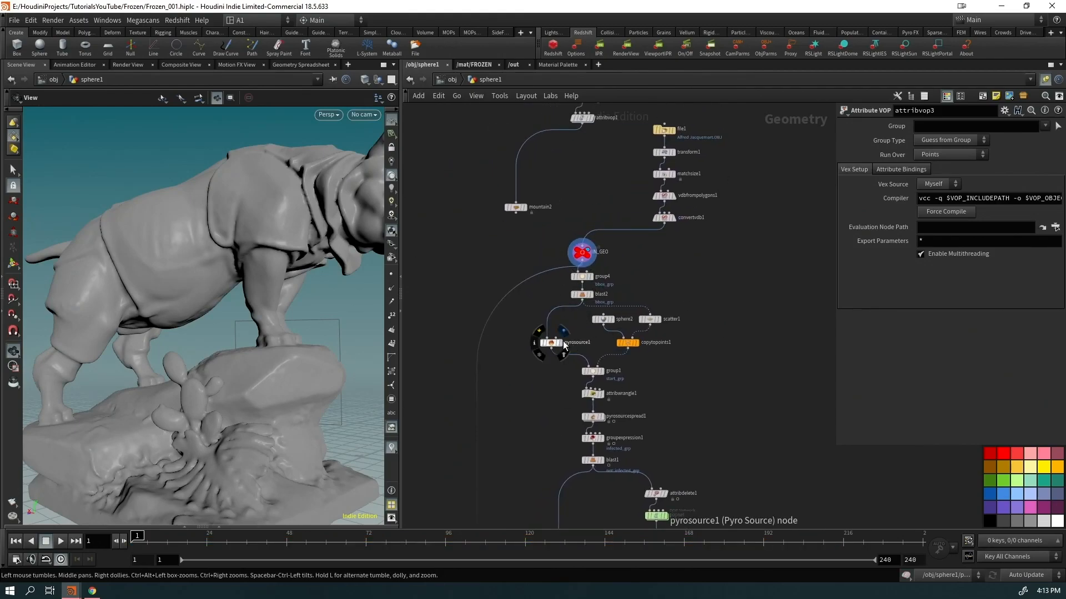
middle_drag(659, 450, 598, 355)
click(538, 365)
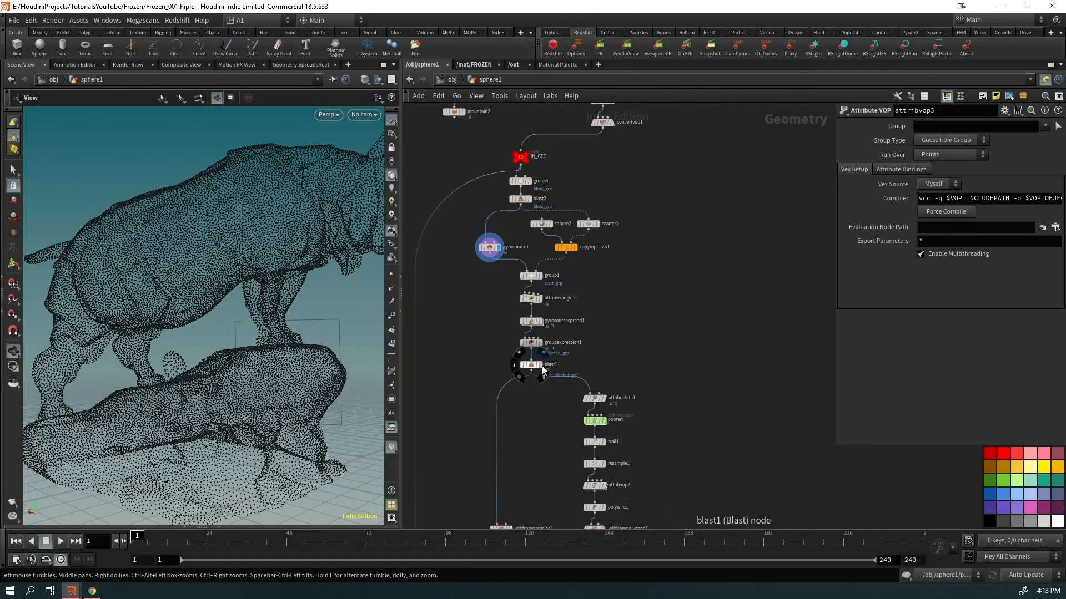
Inspect source_first_input inside popnet, then go back up and select vdbfrompolygons2
double_click(594, 419)
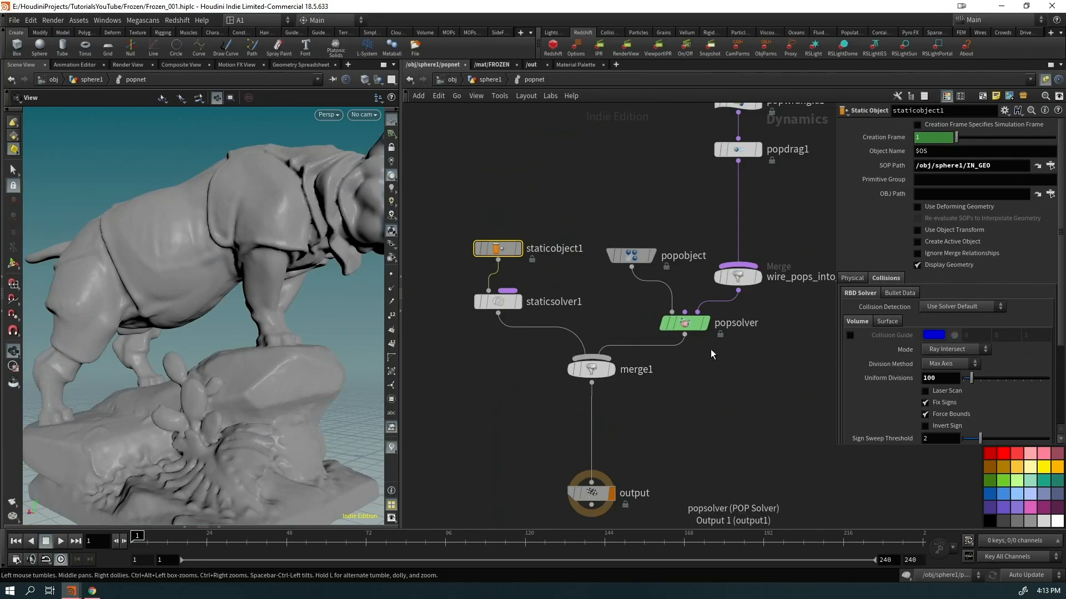
scroll(688, 317, up, 3)
click(597, 198)
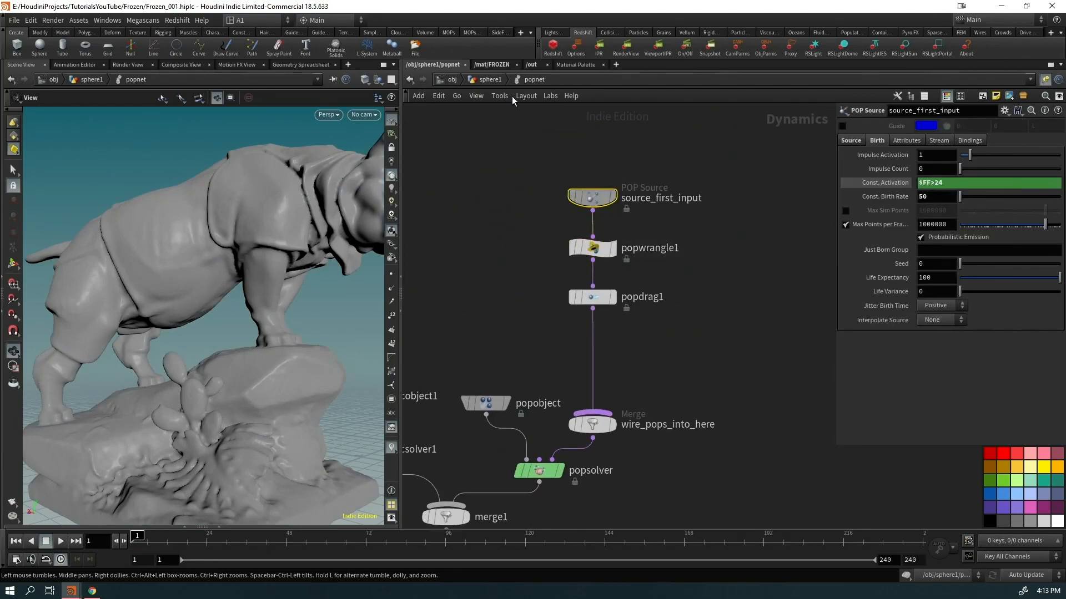
key(u)
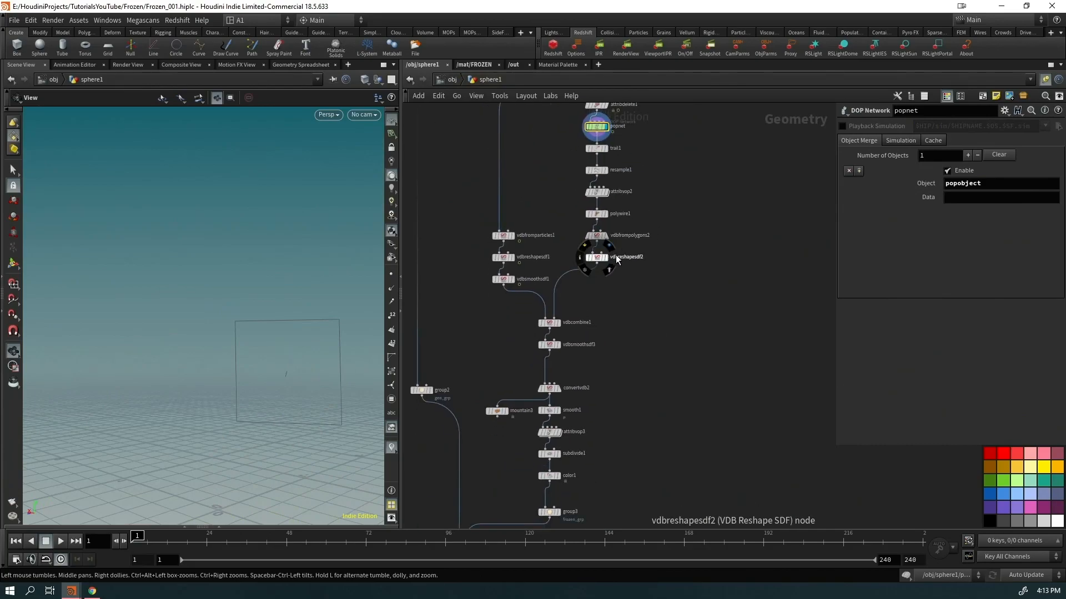
scroll(639, 220, up, 3)
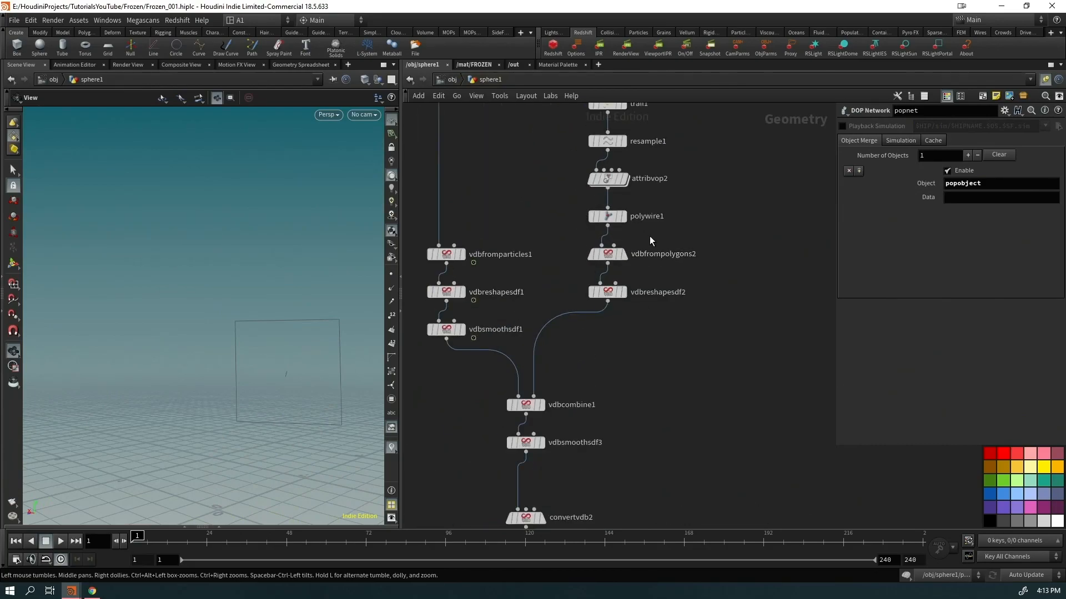
click(607, 254)
Play the simulation and scrub to frame 208 to watch the icicles grow
drag(297, 344, 210, 341)
key(Up)
right_drag(129, 360, 198, 315)
middle_drag(202, 300, 283, 376)
drag(245, 371, 157, 350)
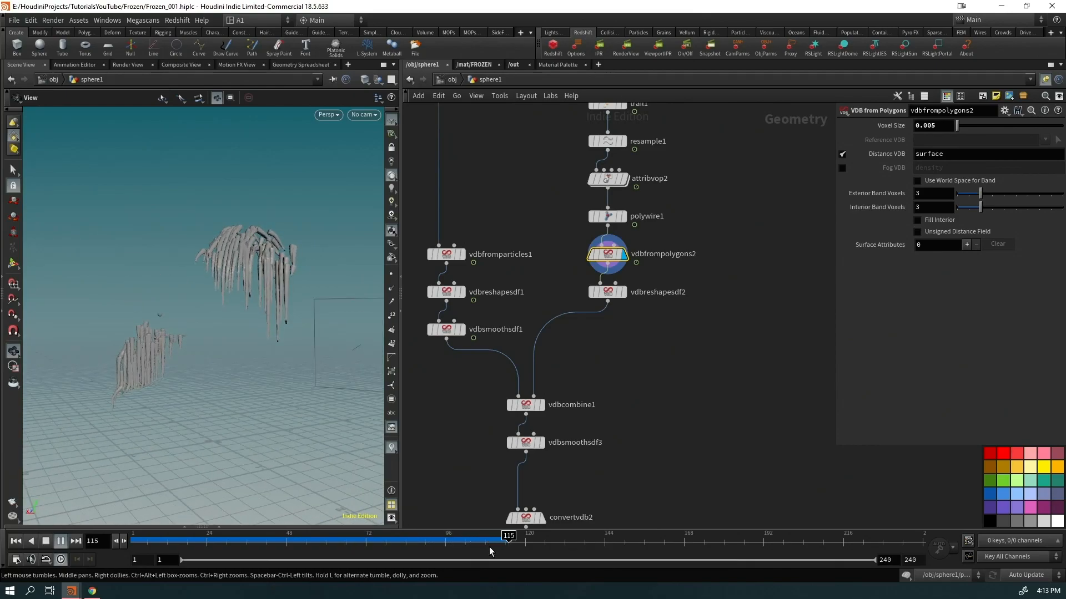
drag(522, 543, 817, 565)
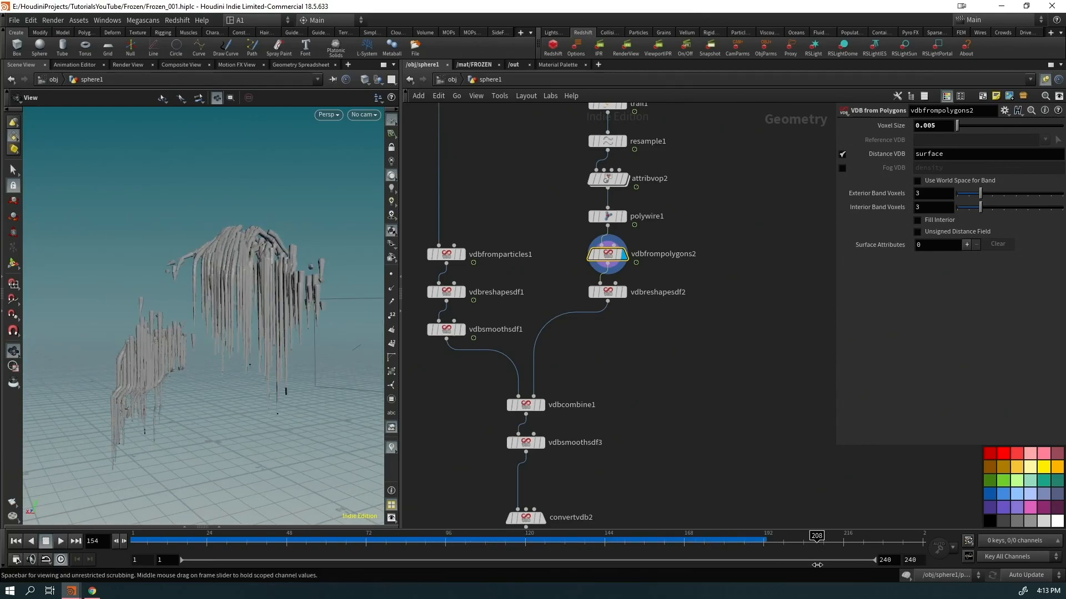
Display vdbfromparticles1 and vdbsmoothsdf1, zooming in on the hole in the smoothed ice
click(462, 254)
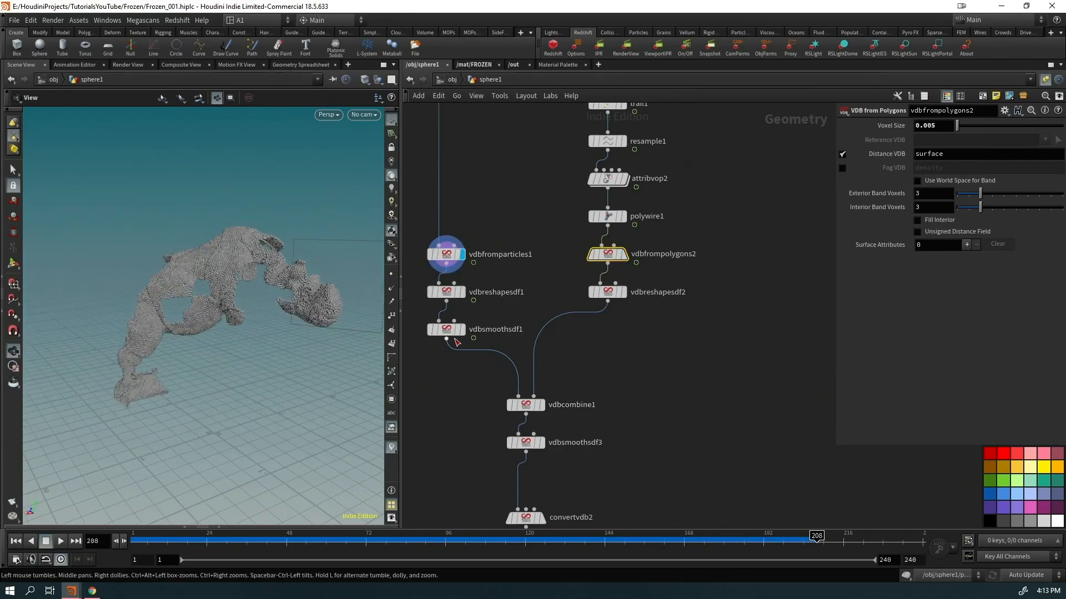
click(461, 328)
drag(246, 288, 221, 300)
right_drag(186, 309, 272, 282)
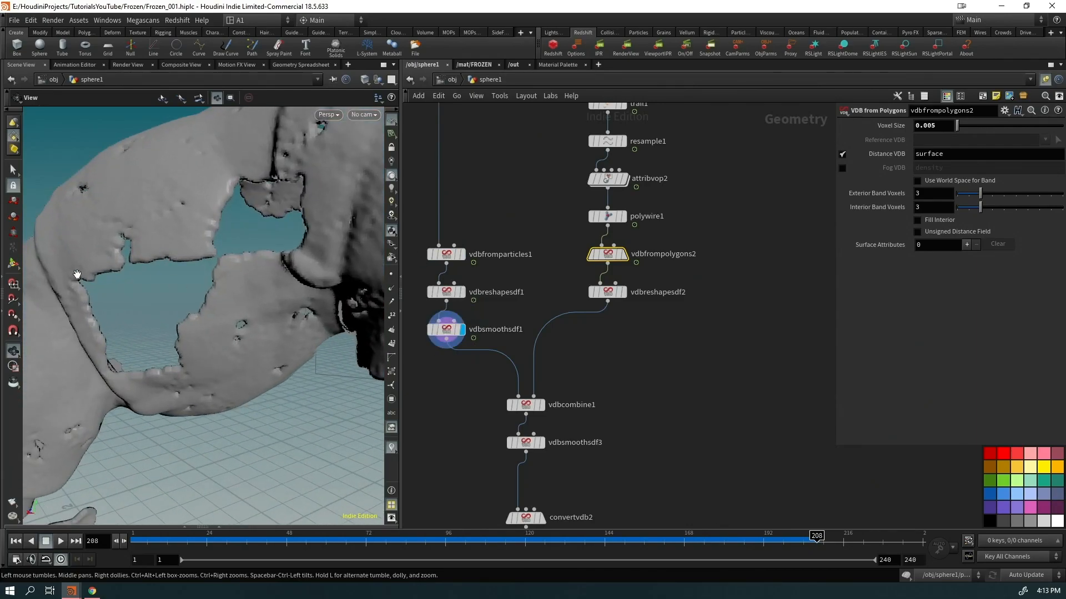
middle_drag(487, 175, 463, 475)
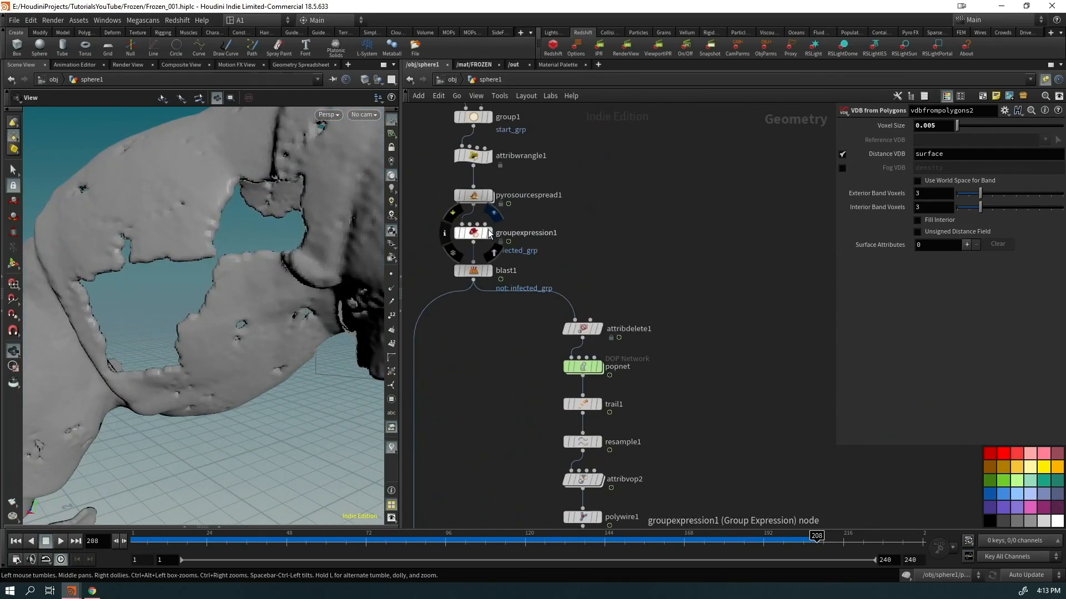
Display pyrosourcespread1 and visualize its points by burn, temperature and diffusion
click(488, 195)
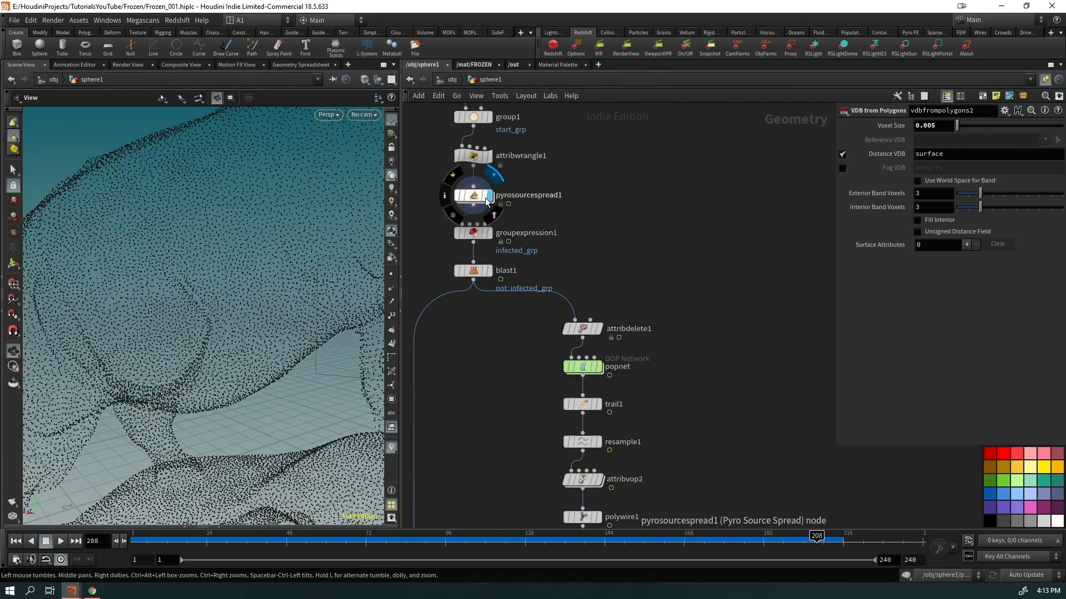
click(506, 191)
click(972, 154)
click(992, 155)
right_drag(141, 224, 165, 278)
drag(165, 278, 192, 268)
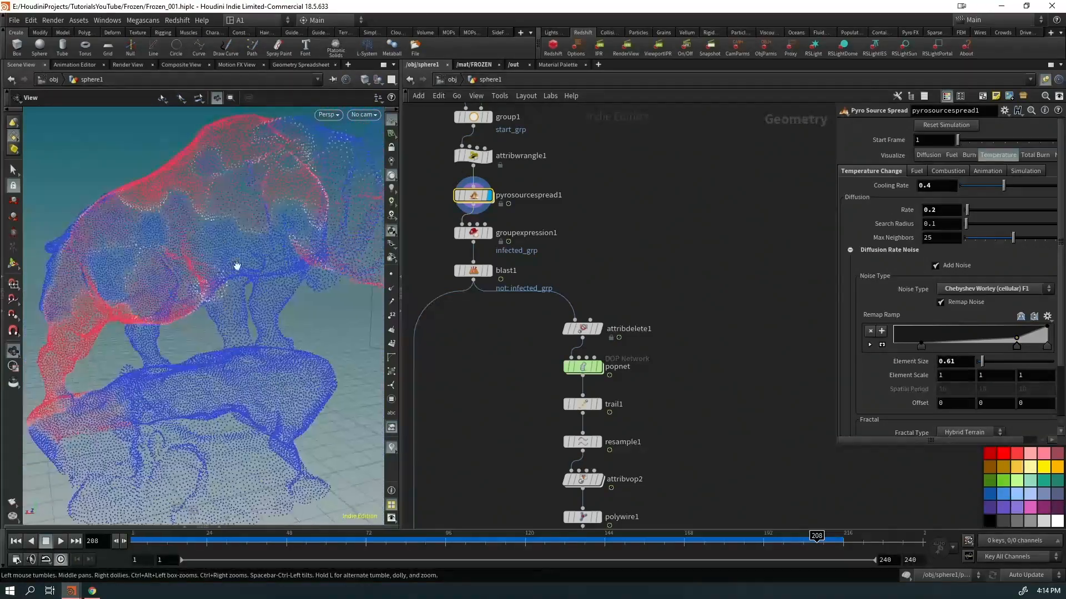
click(934, 157)
mouse_move(92, 265)
right_down()
mouse_move(142, 258)
mouse_move(88, 264)
right_up()
drag(88, 264, 84, 264)
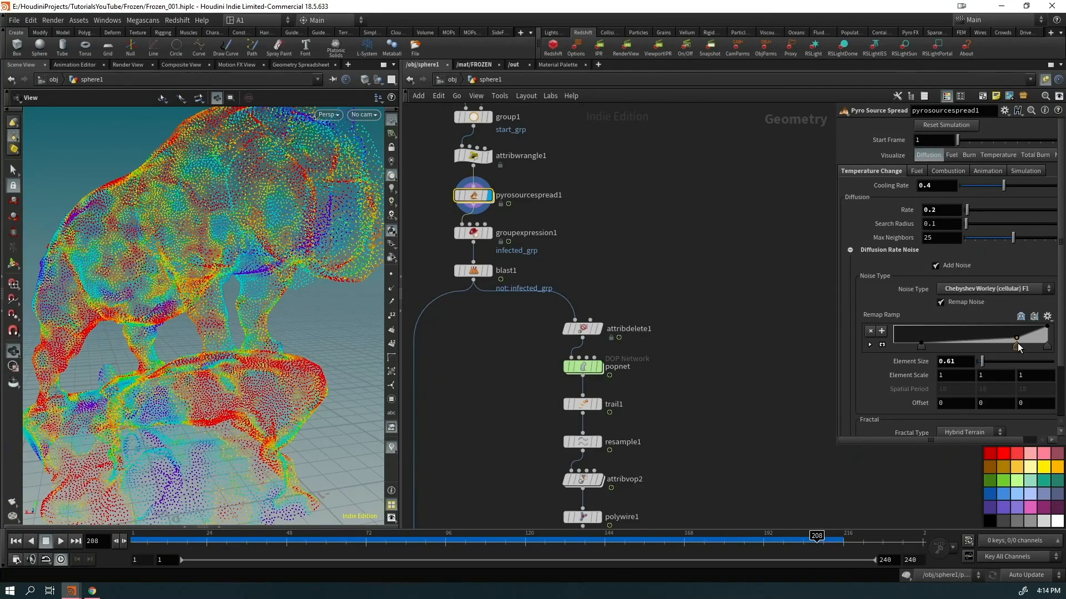
Delete the middle Remap Ramp key, move another, set Element Size 0.96, replay showing temperature
key(Delete)
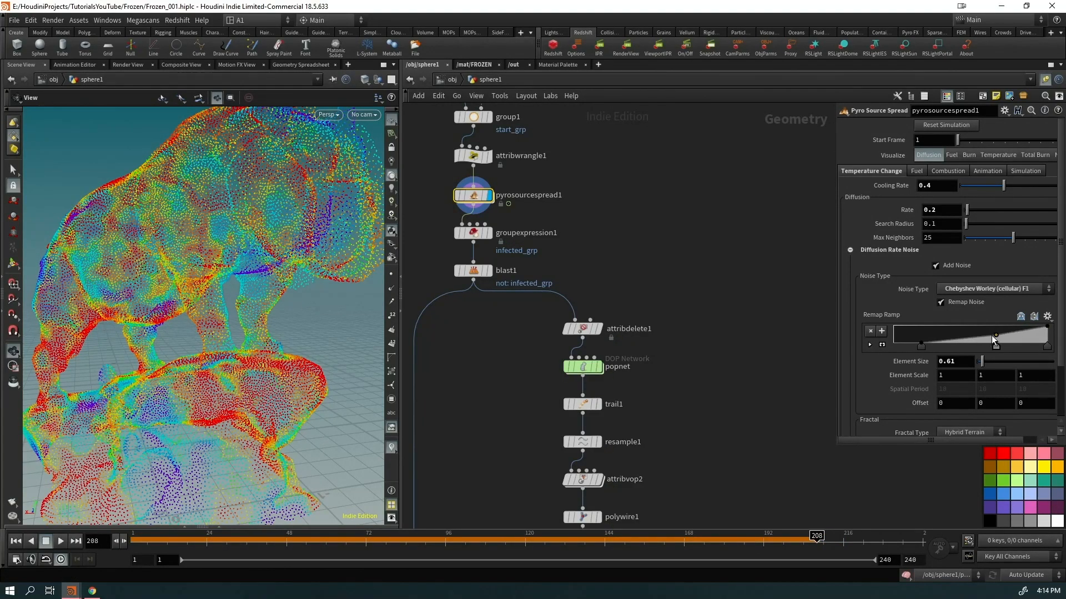
drag(982, 339, 985, 362)
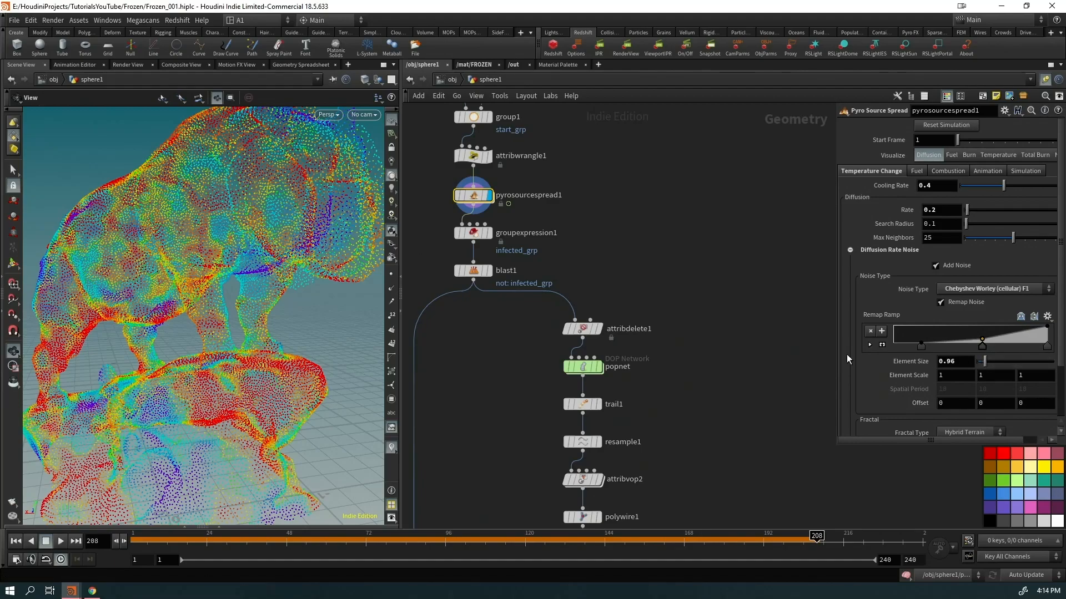
key(ctrl+Up)
key(Up)
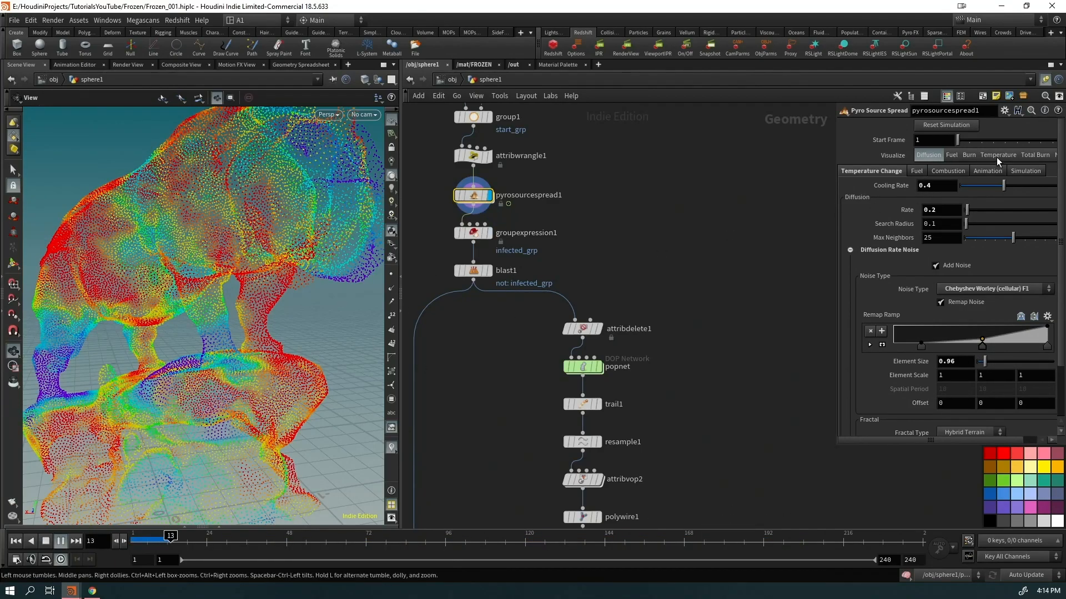
click(997, 158)
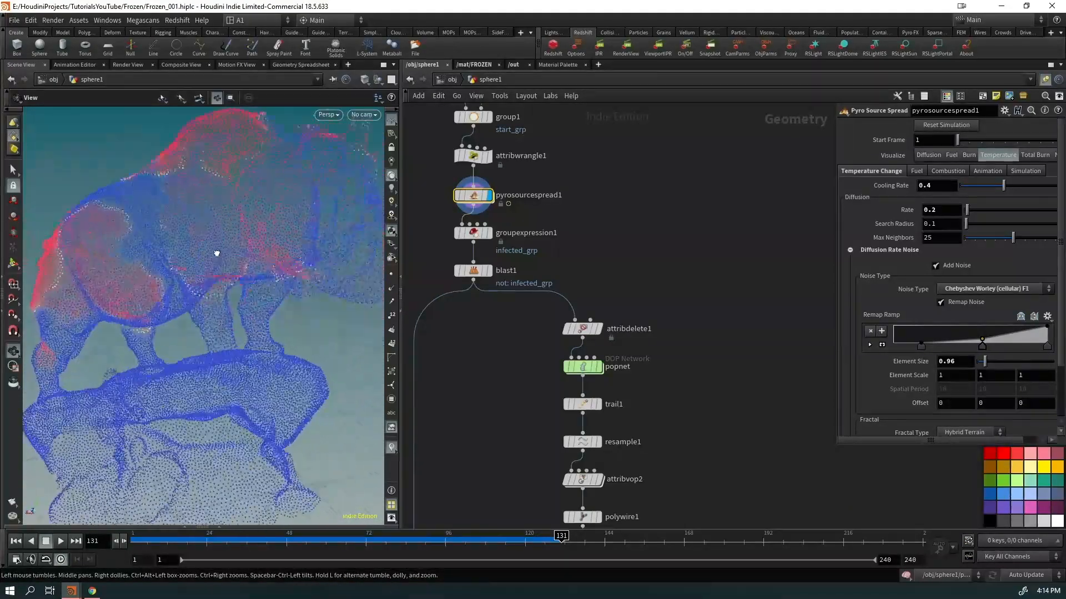
middle_drag(498, 442, 482, 139)
Replay from frame 1 to recook the spread, then display the reshaped and combined VDBs
middle_drag(681, 241, 680, 373)
key(ctrl+Up)
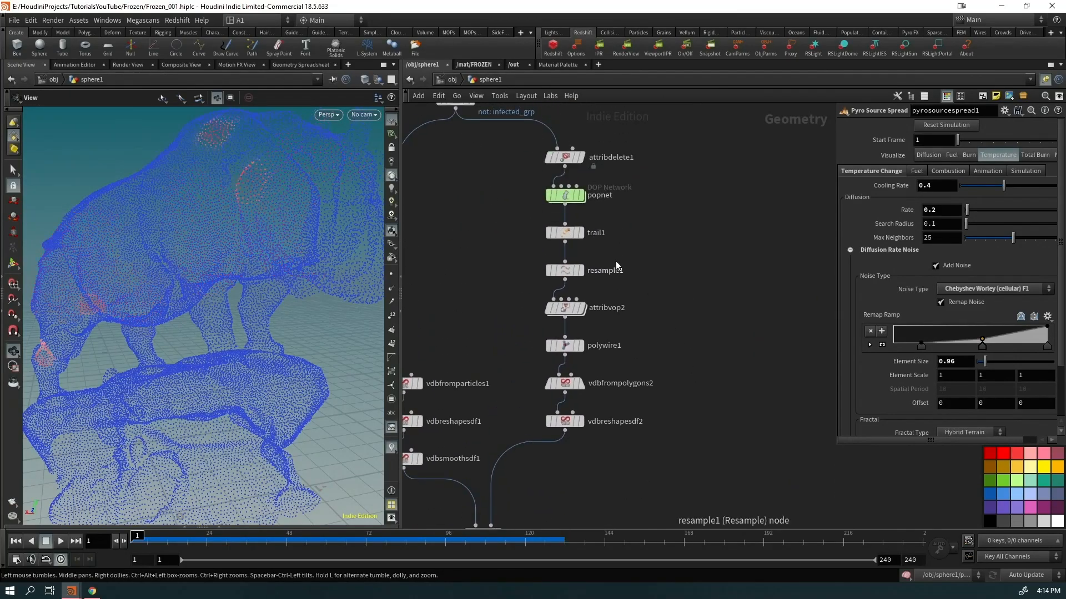
key(Up)
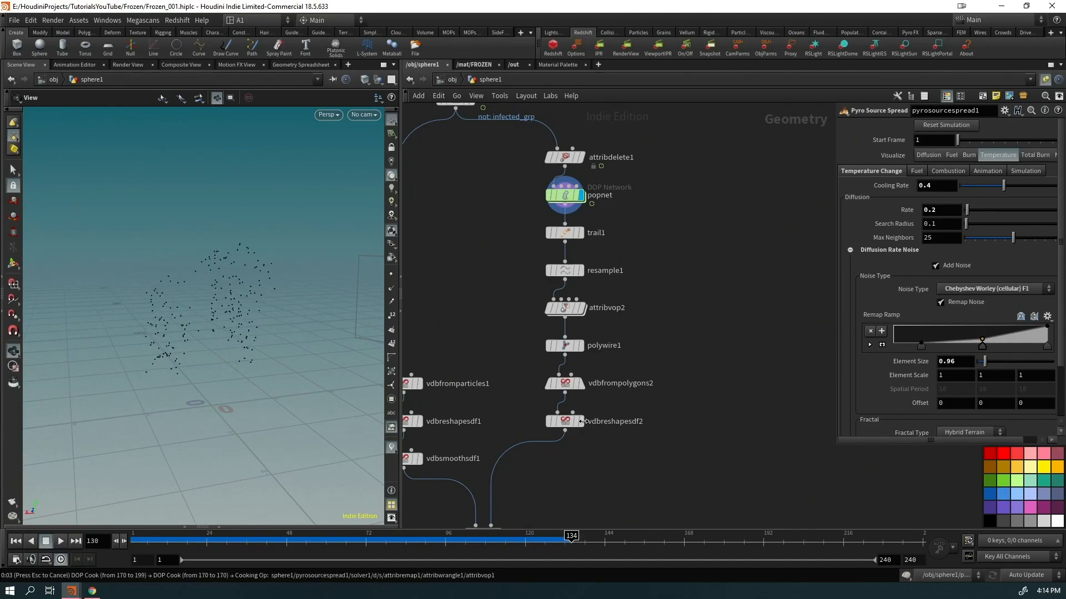
key(ctrl+Up)
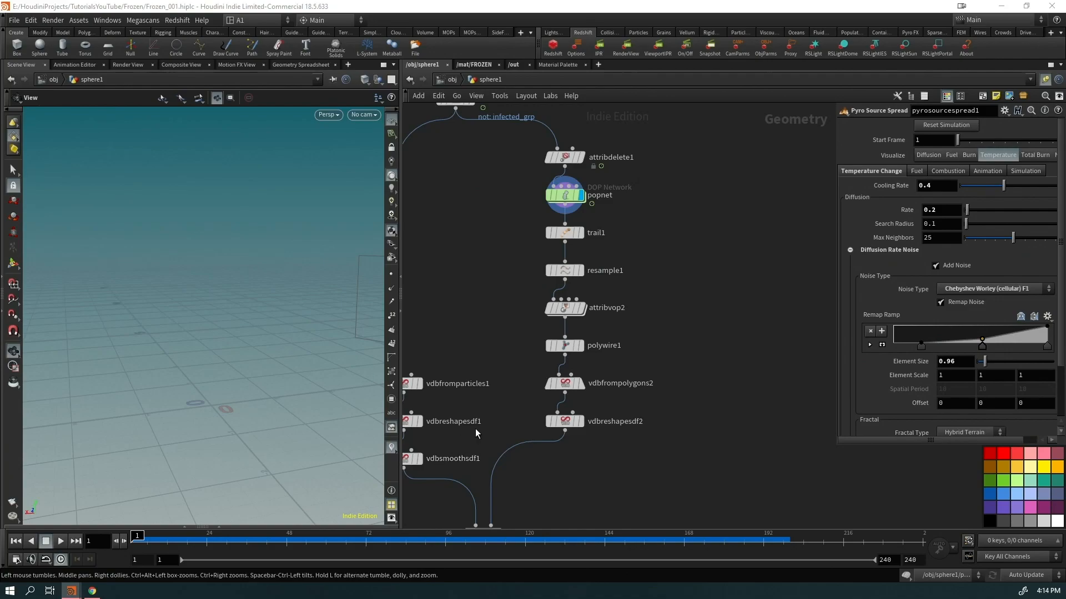
click(581, 422)
middle_drag(556, 482, 608, 405)
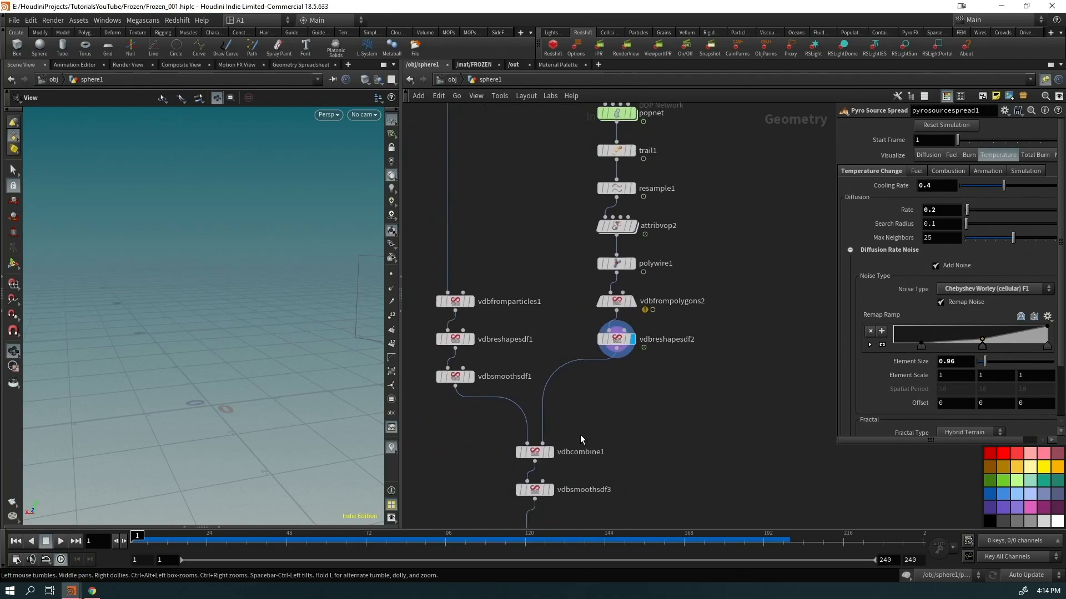
click(552, 452)
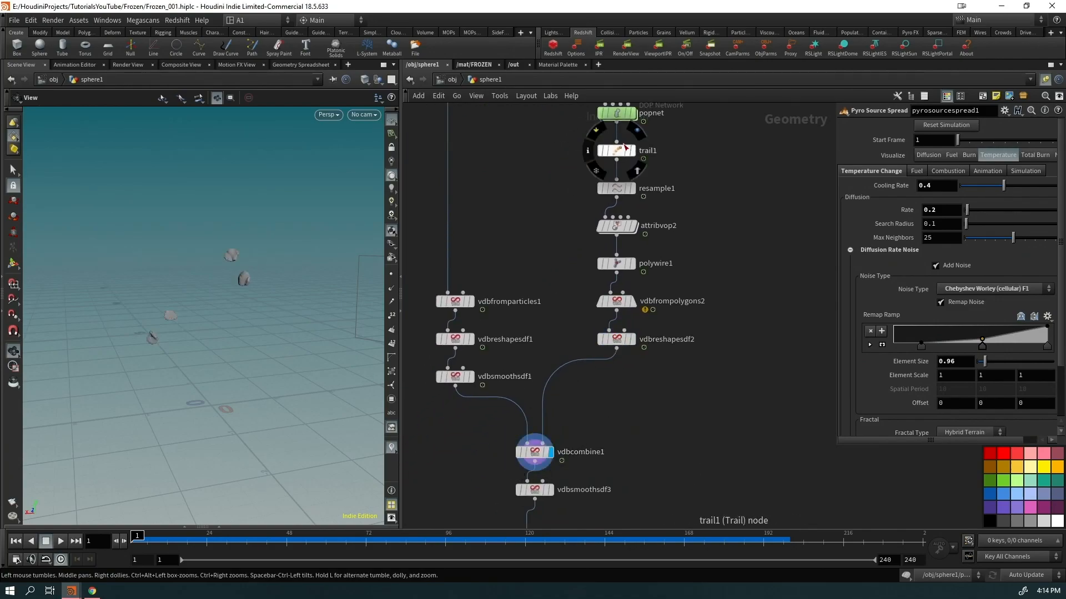
Display popnet and trail1, scrub the trails, then show attribvop2, vdbfrompolygons2 and vdbreshapesdf2
click(634, 113)
click(633, 151)
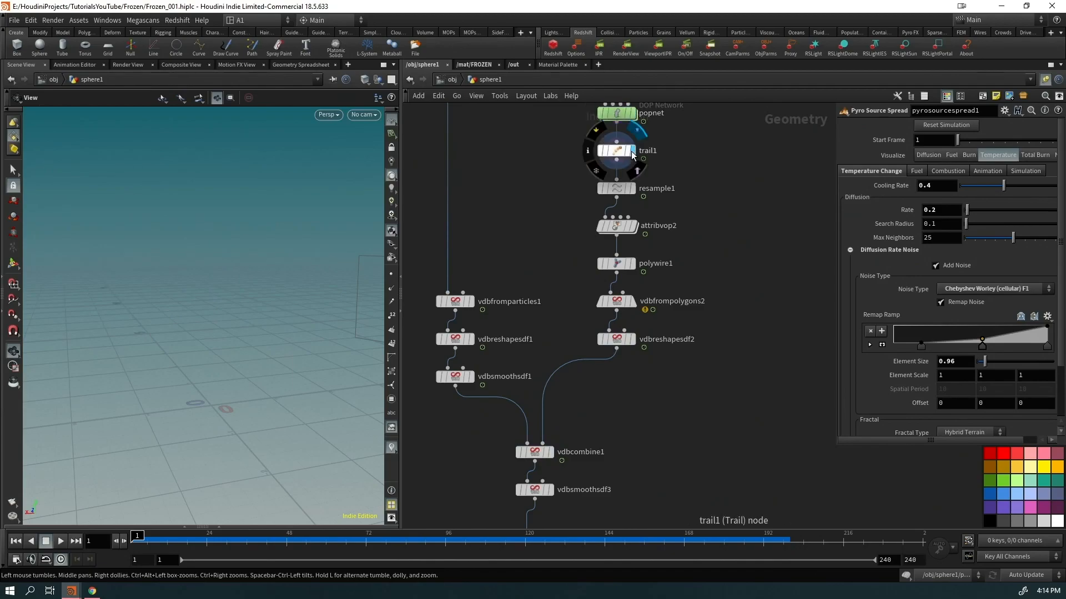
drag(153, 545, 563, 526)
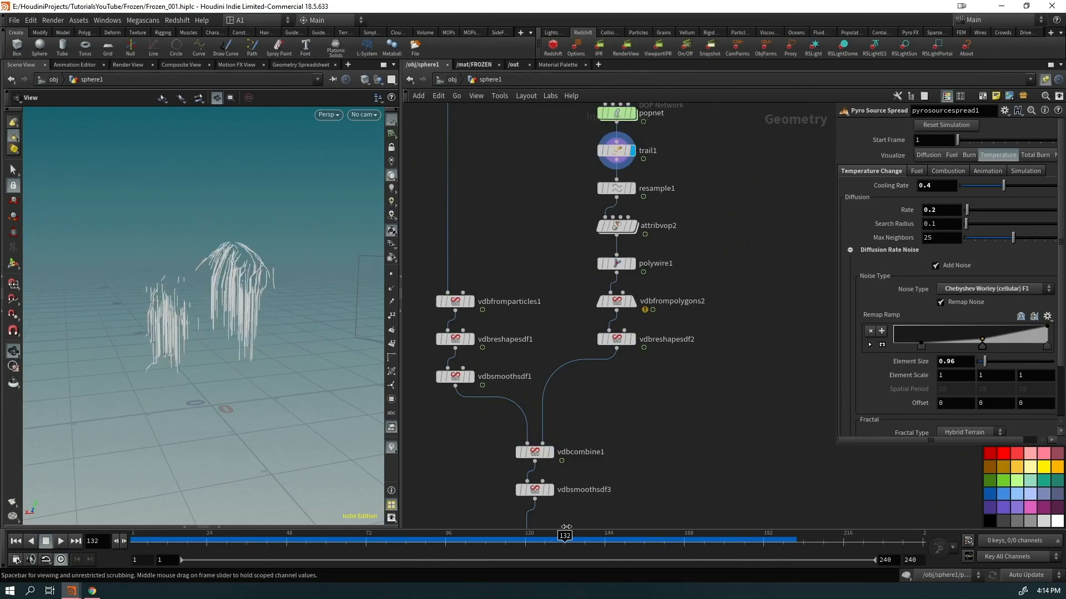
click(633, 226)
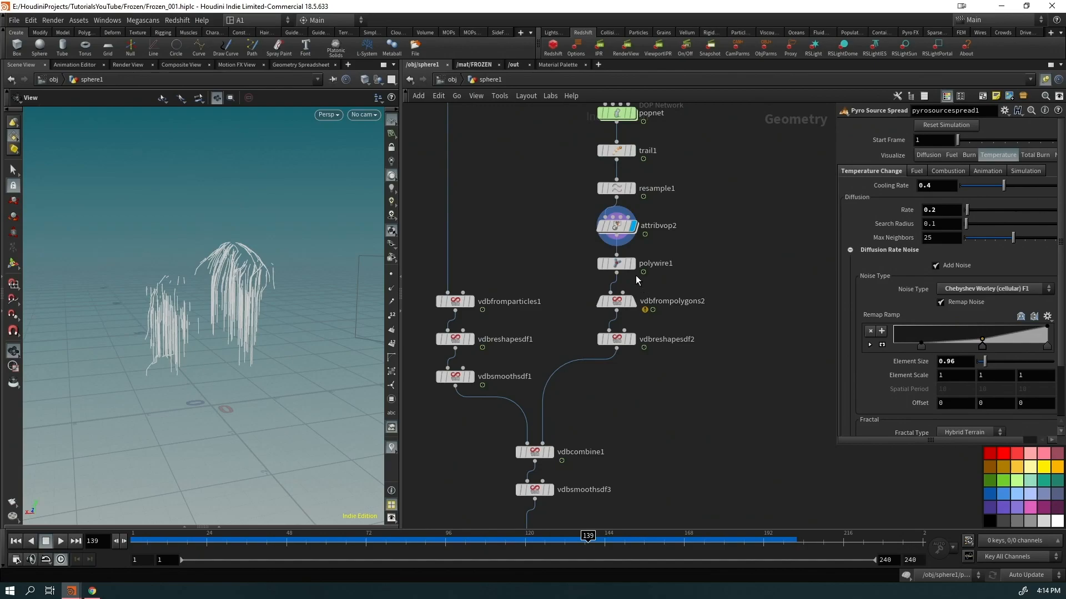
click(633, 301)
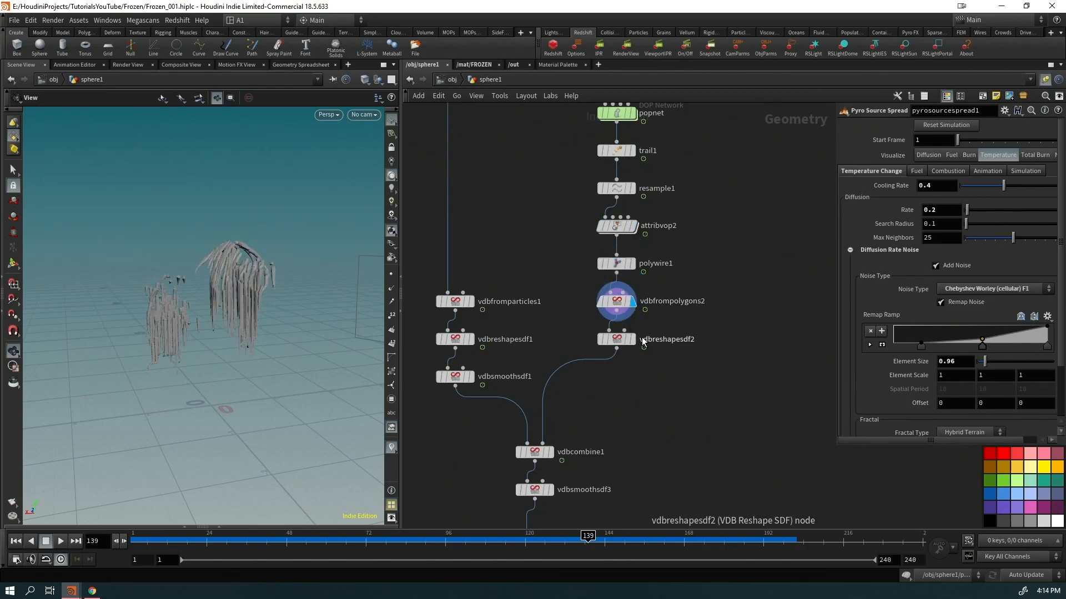
click(632, 339)
drag(269, 325, 266, 303)
Display vdbcombine1, vdbsmoothsdf3 and convertvdb2, viewing the dripping icicle mesh at frame 193
click(549, 451)
click(550, 489)
middle_drag(663, 470, 652, 326)
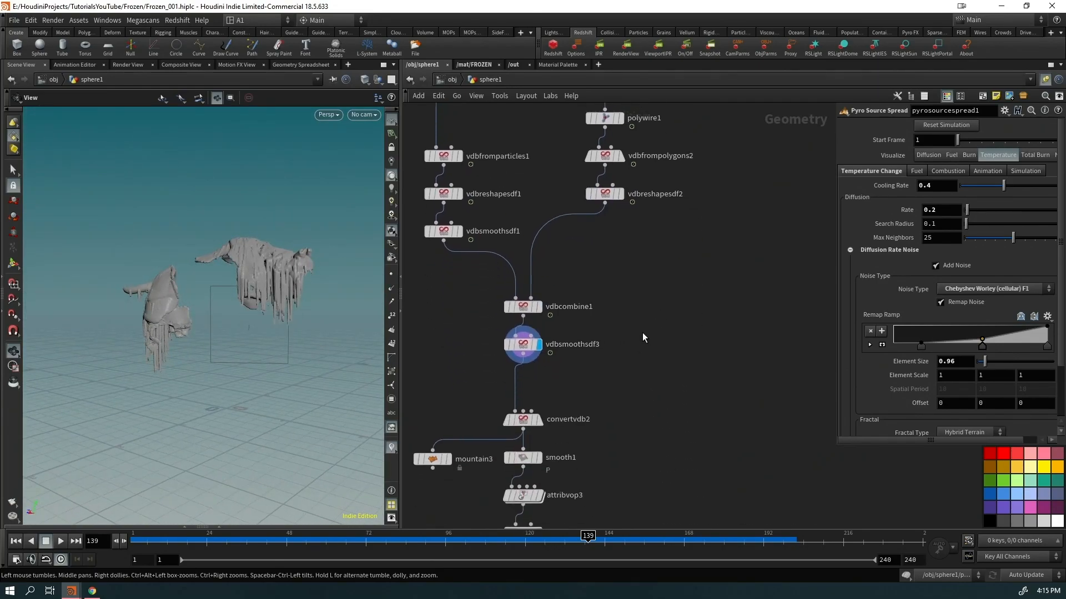
click(539, 421)
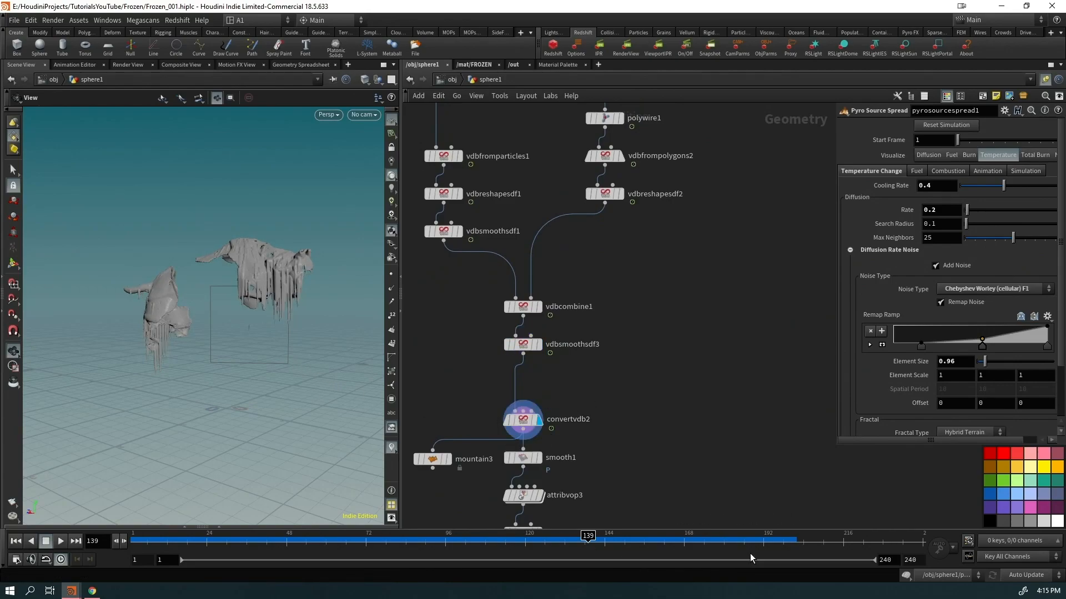
drag(269, 325, 222, 282)
right_drag(221, 282, 338, 252)
drag(338, 252, 363, 273)
middle_drag(697, 471, 694, 321)
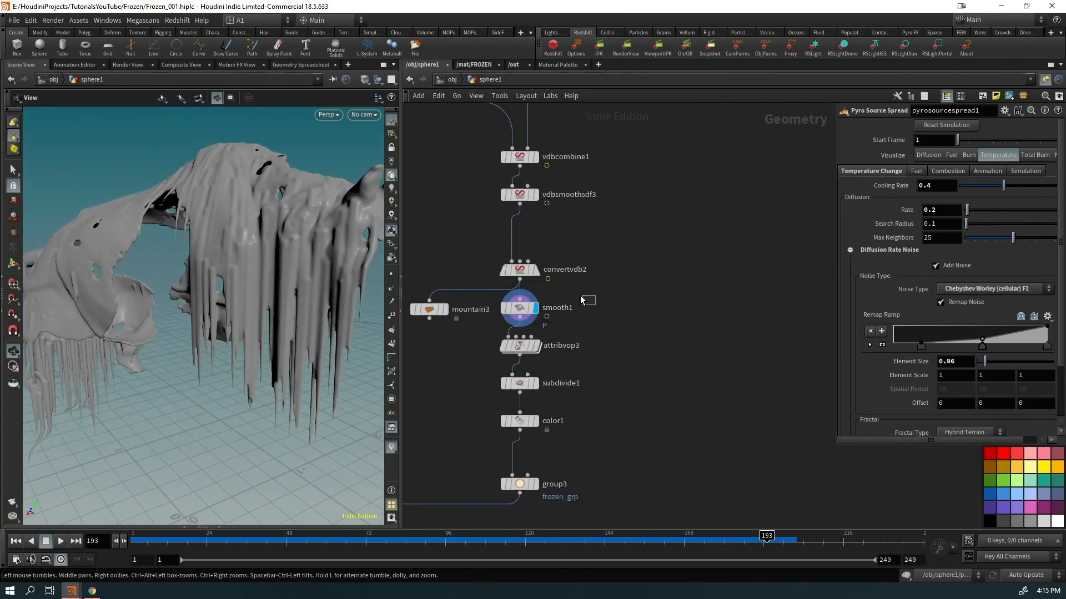
Compare the attribvop3 mesh with subdivide1's subdivided icicles by toggling the display flag
click(519, 307)
click(543, 325)
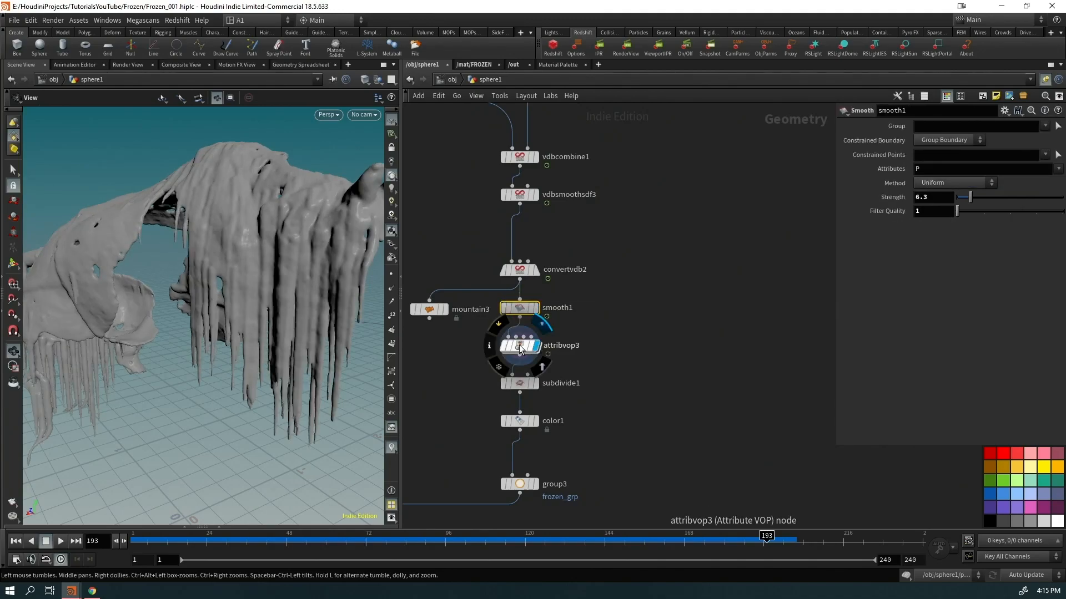
click(523, 345)
drag(311, 278, 245, 302)
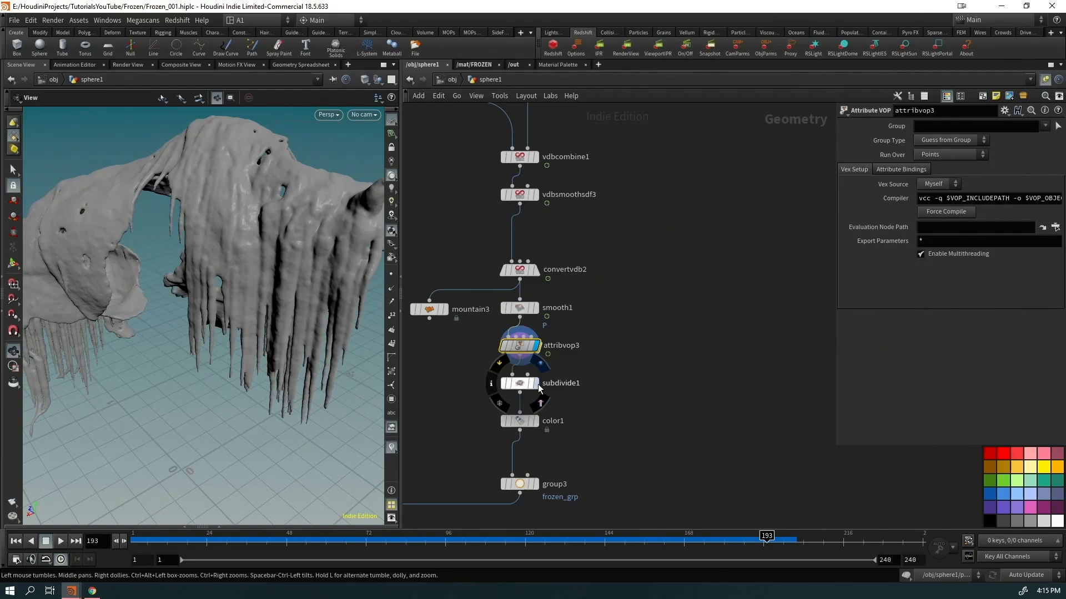
click(536, 383)
drag(228, 342, 238, 312)
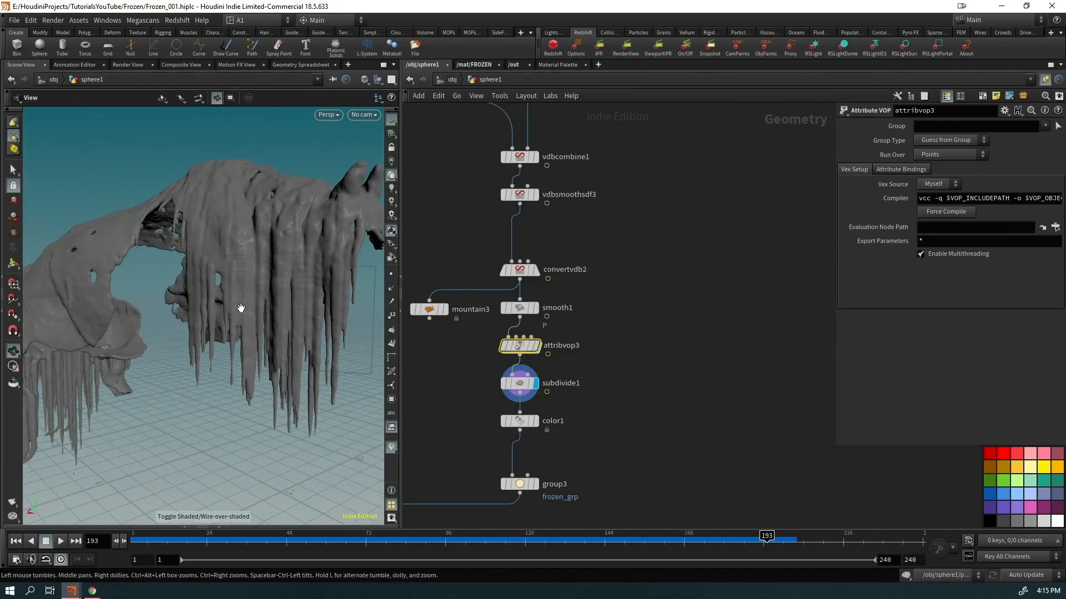
scroll(238, 312, up, 5)
click(536, 345)
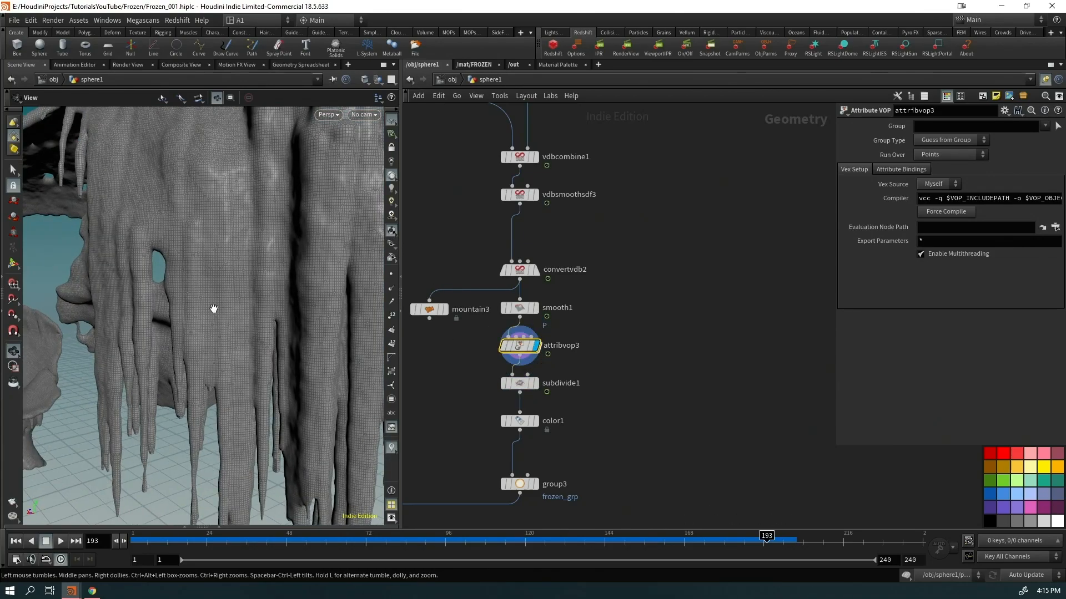
scroll(205, 300, down, 5)
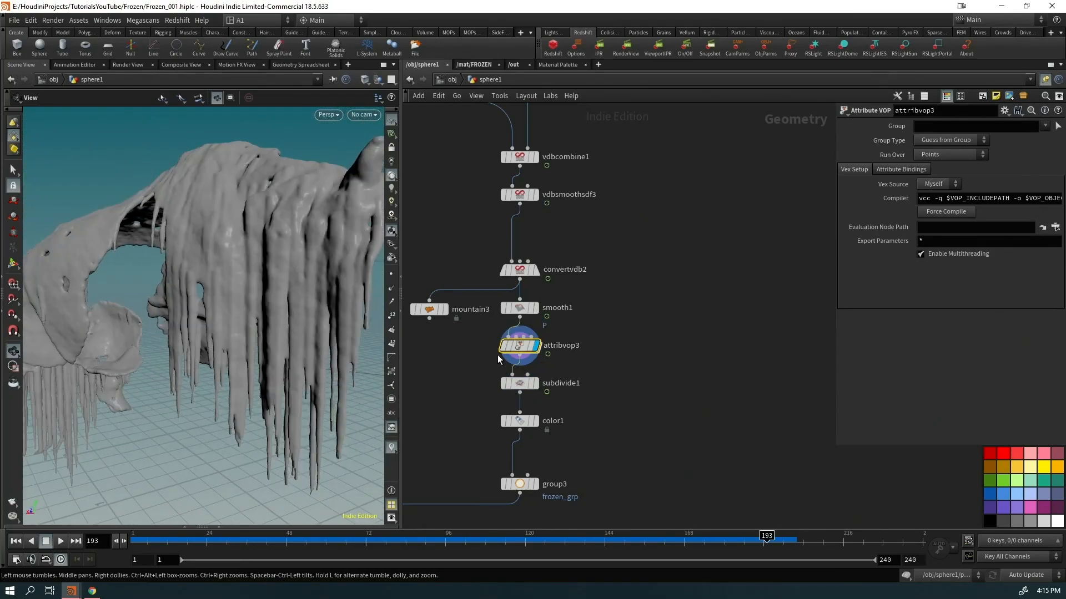
middle_click(524, 346)
click(536, 385)
Display material1 and pull back to see the whole ice-coated rhino statue
middle_drag(636, 429, 768, 299)
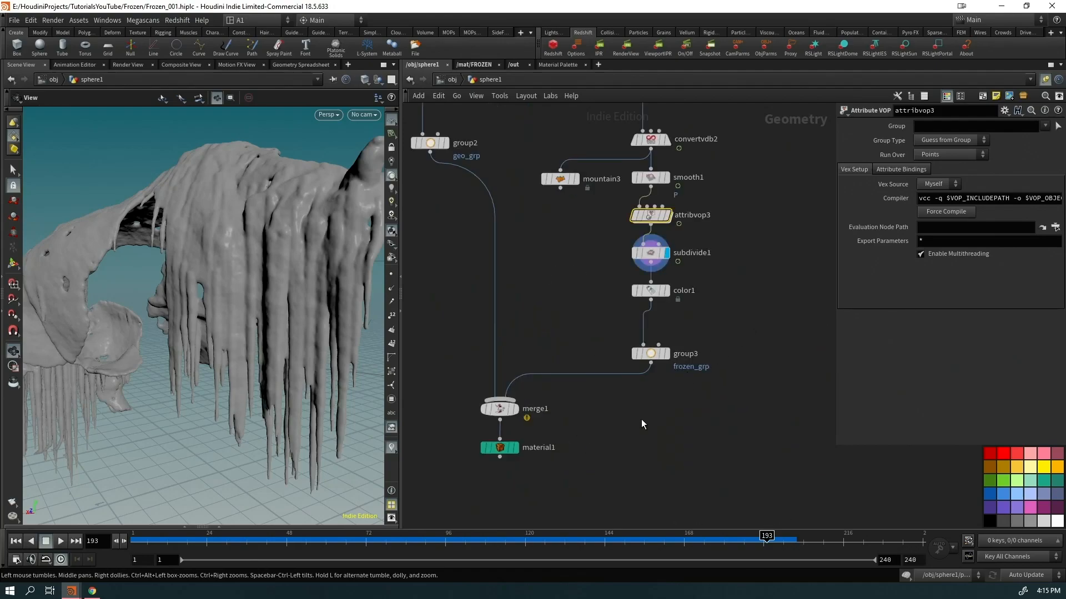
click(516, 448)
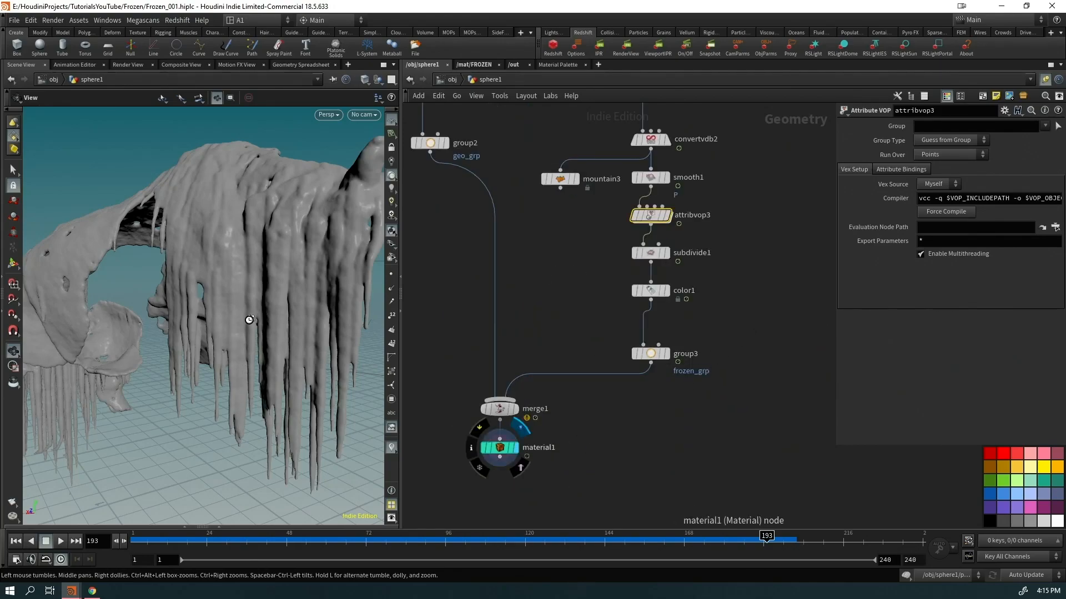
right_drag(270, 311, 46, 410)
drag(46, 409, 283, 232)
Look through cam2, render the iced rhino in Redshift, and minimize the Render View
click(363, 115)
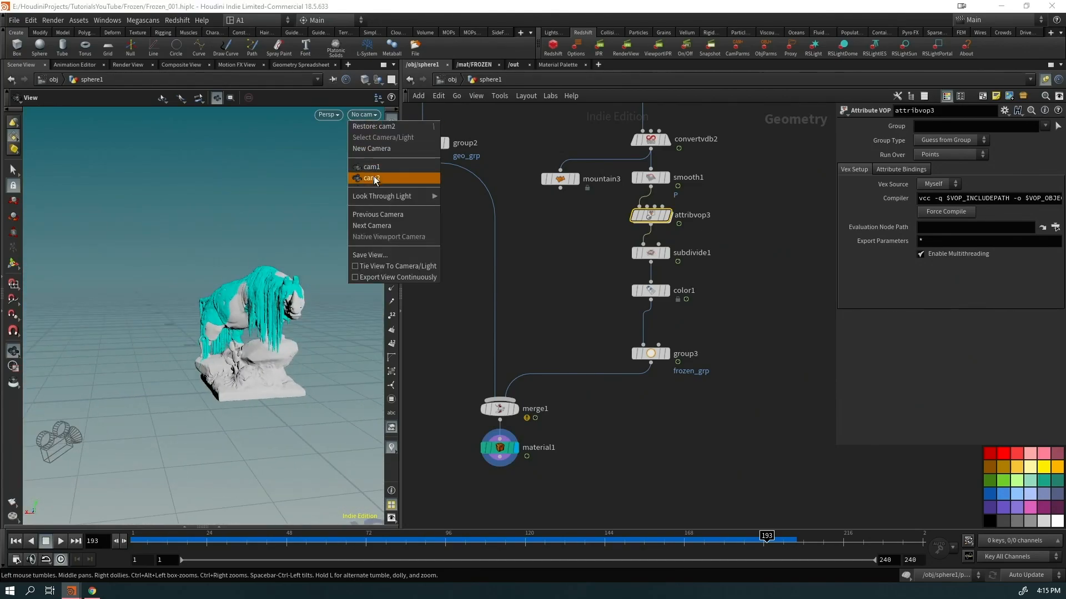
click(376, 181)
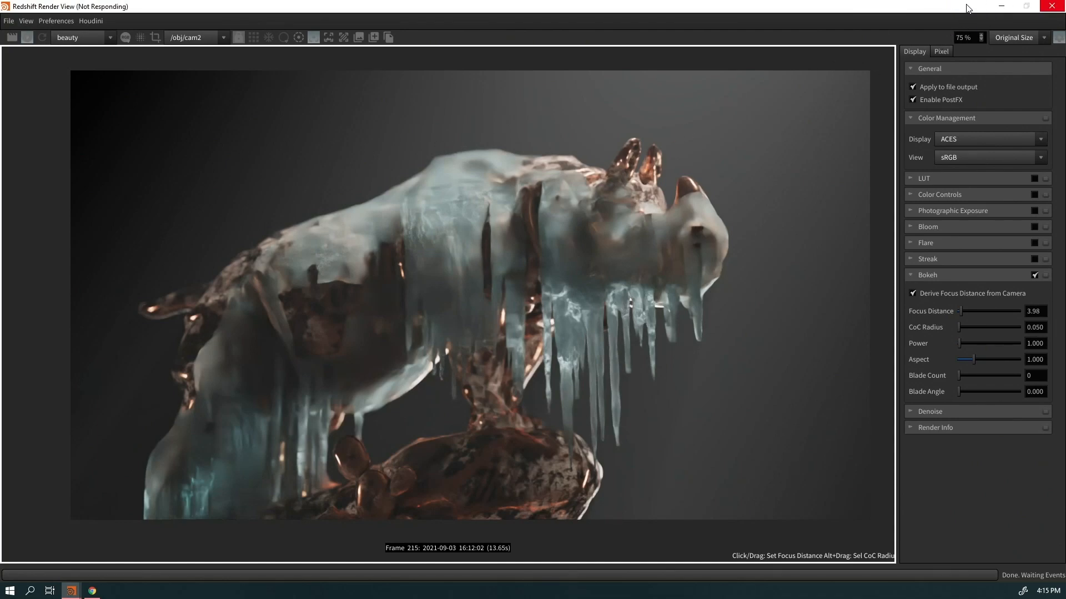
click(1001, 6)
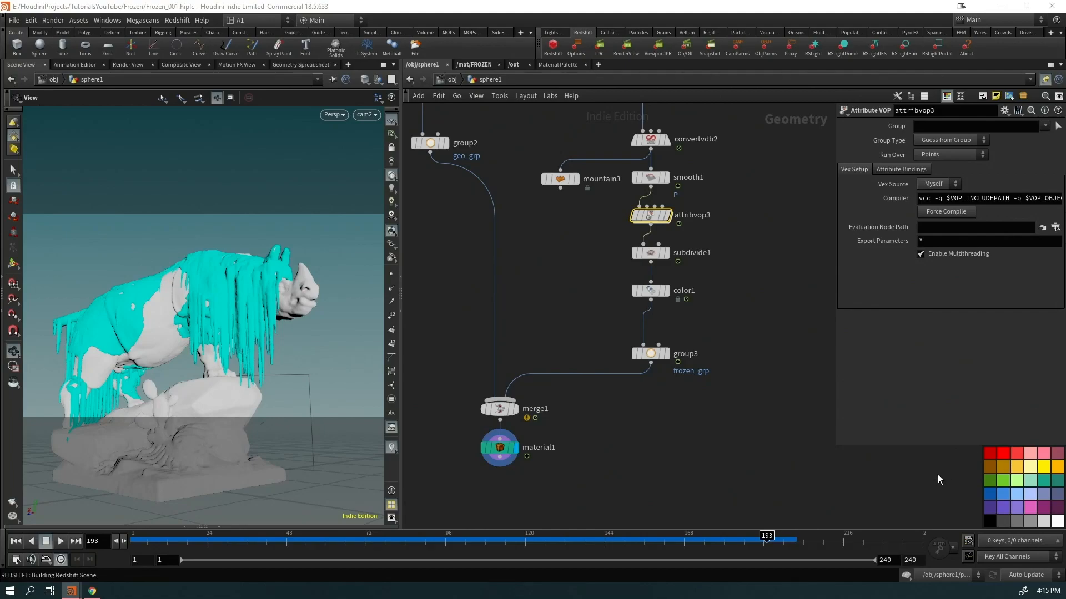
Delete the unused MaxonNoise4, RSMathMul1 and input2 nodes from the FROZEN material network
click(475, 64)
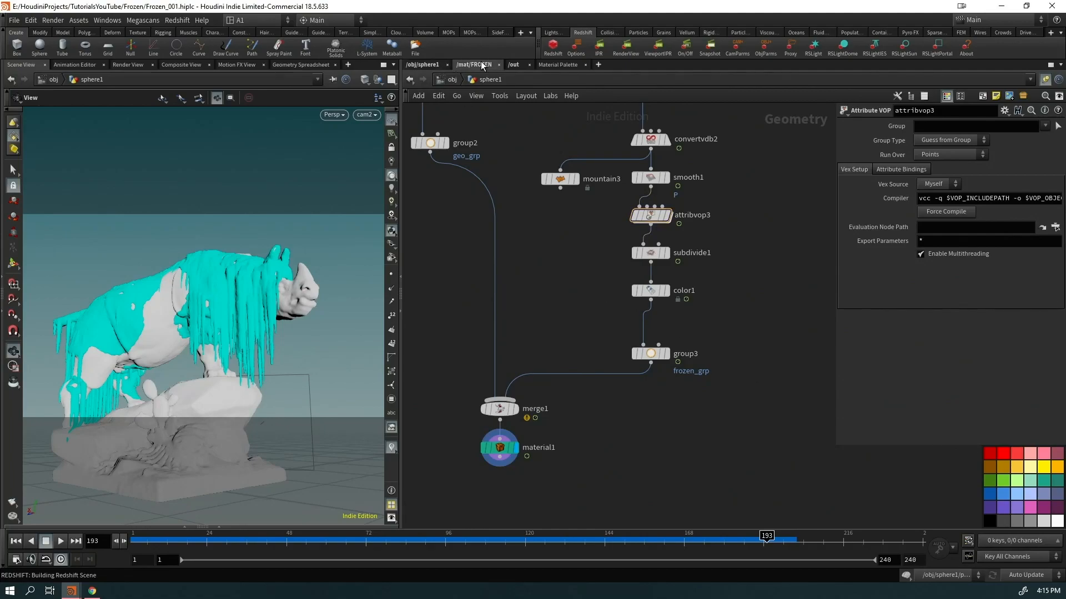
middle_drag(606, 364, 575, 309)
drag(504, 240, 439, 346)
key(Delete)
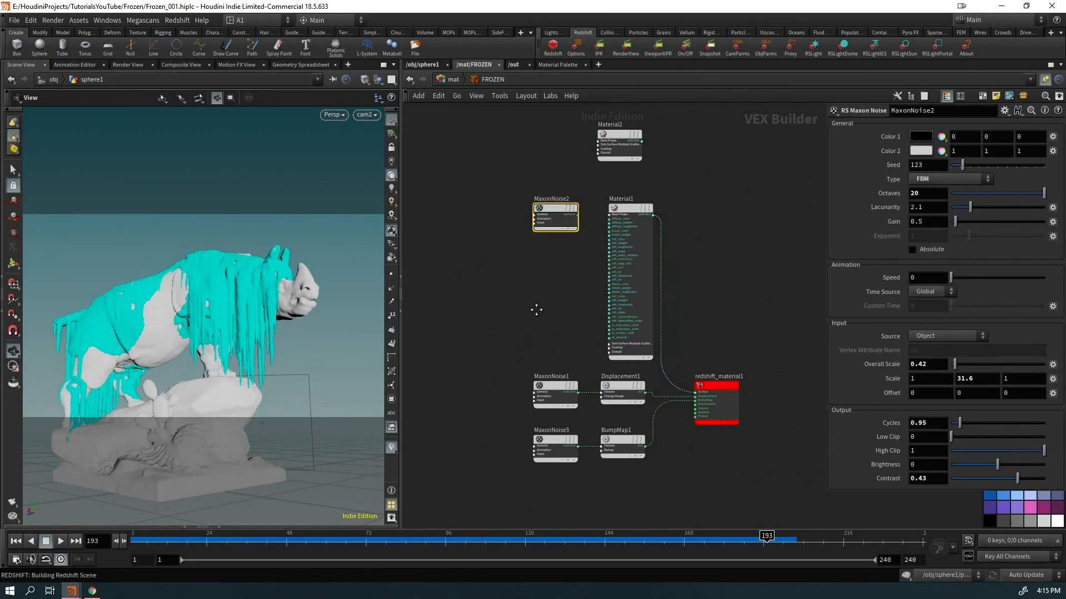
Move the Redshift Render View window toward the top-left beside the noise nodes
scroll(533, 333, up, 3)
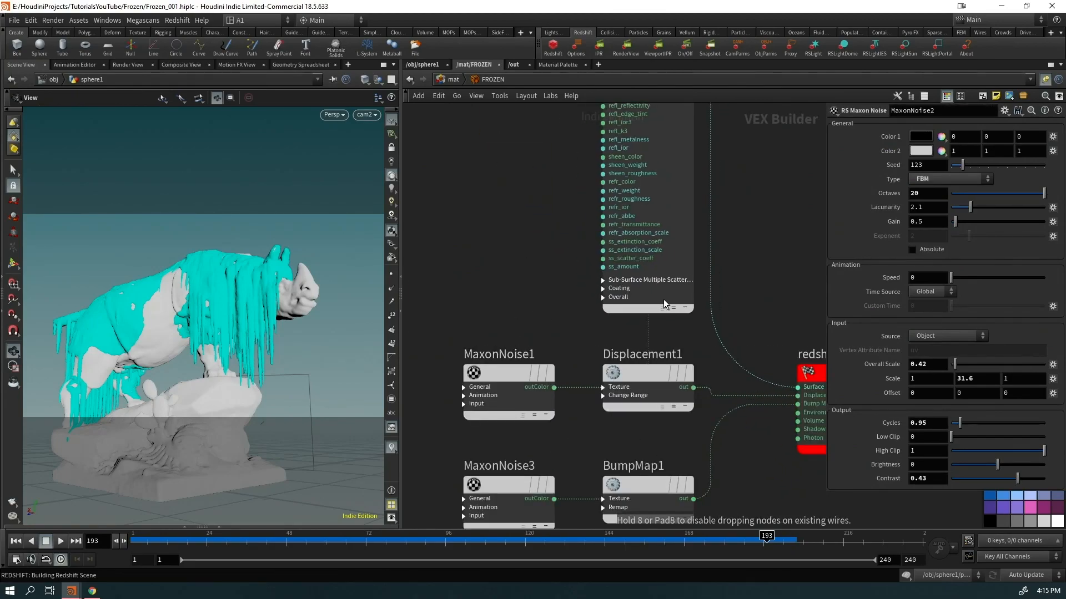
middle_drag(716, 414, 680, 351)
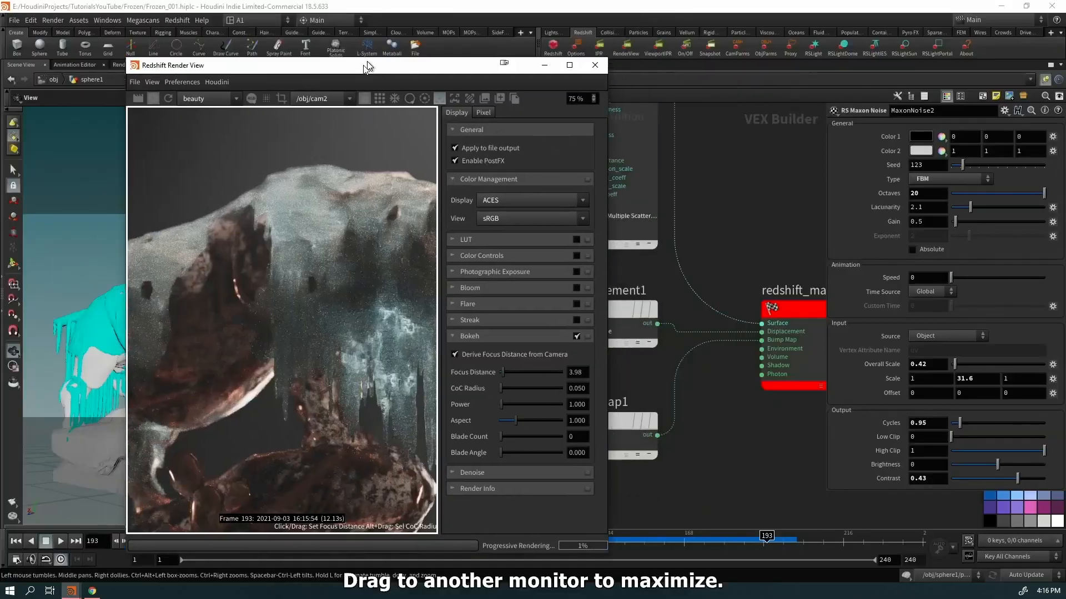
drag(362, 59, 251, 47)
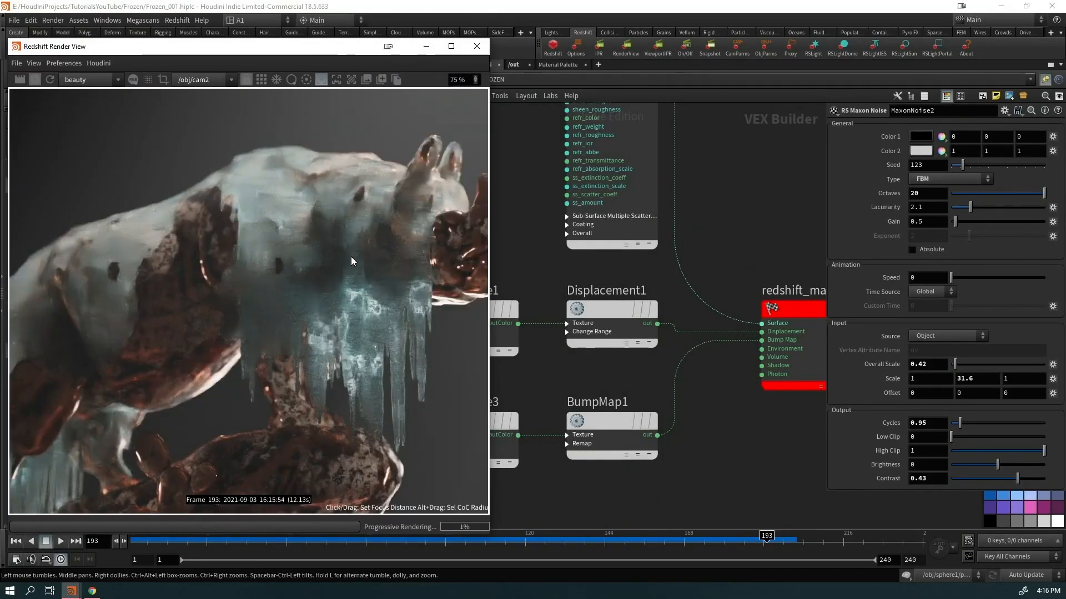
scroll(365, 326, up, 5)
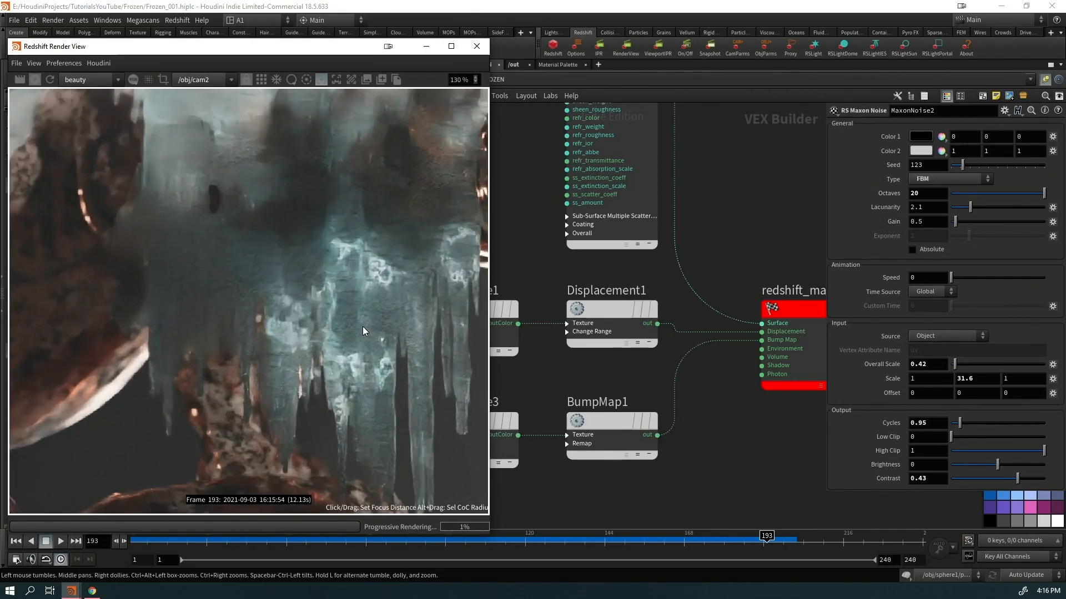
scroll(363, 388, down, 6)
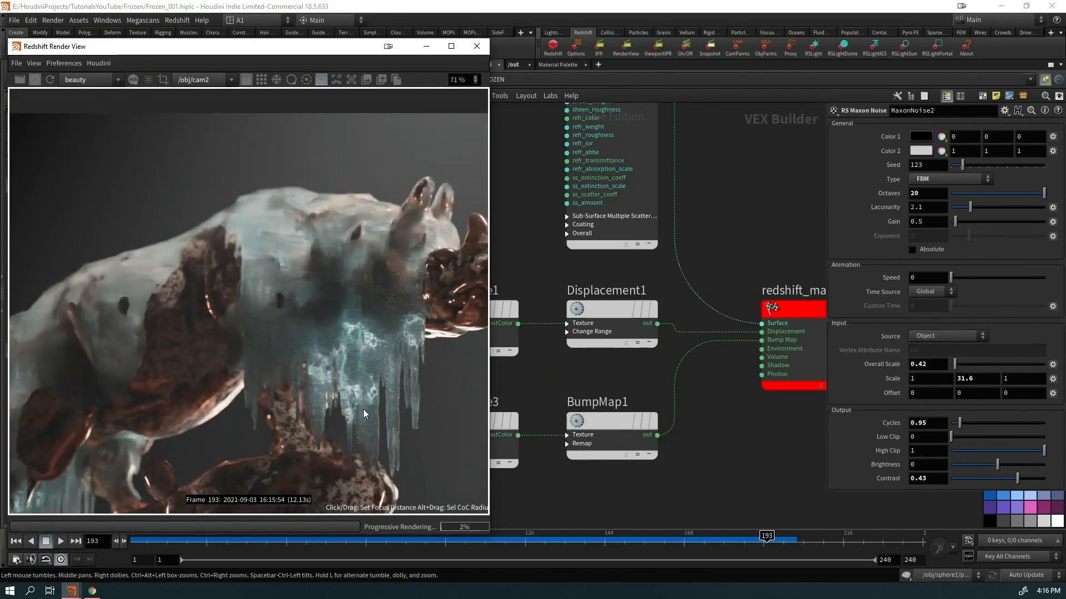
scroll(285, 332, down, 2)
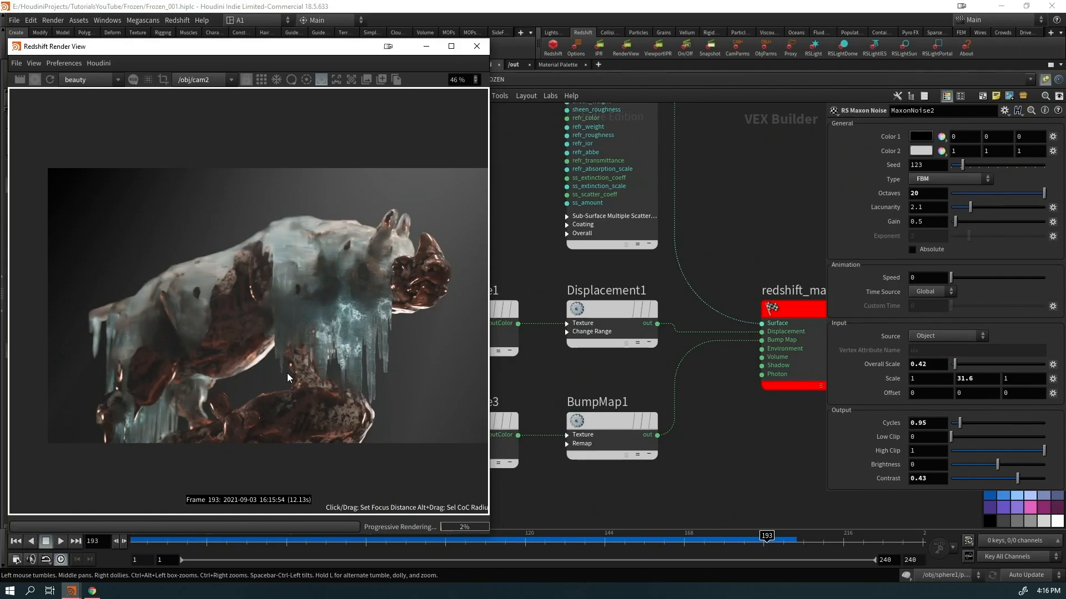
drag(493, 271, 600, 271)
scroll(376, 333, up, 1)
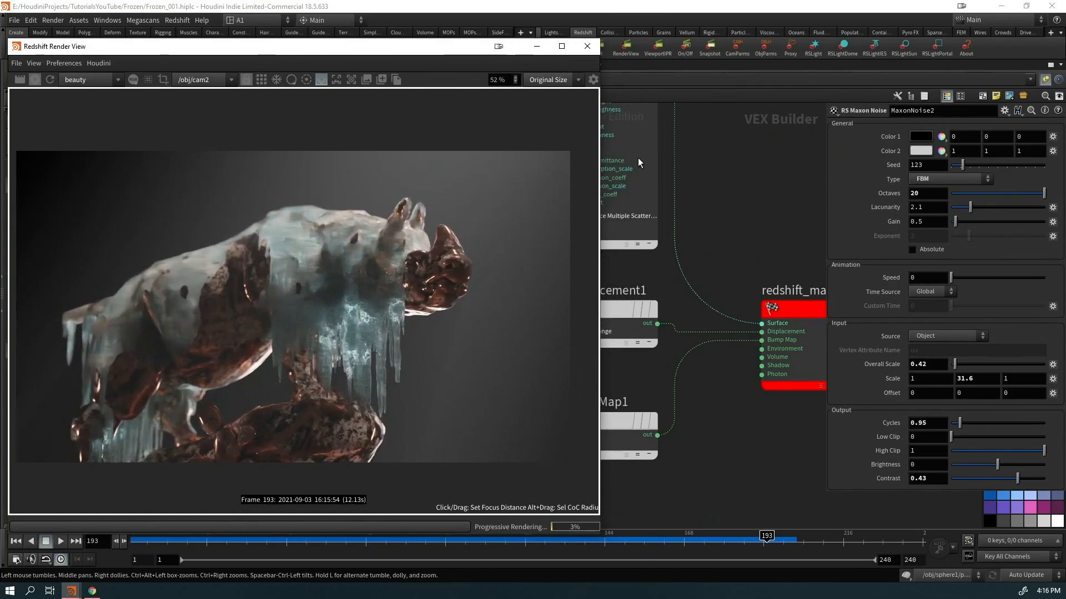
drag(600, 106, 479, 104)
scroll(342, 305, down, 1)
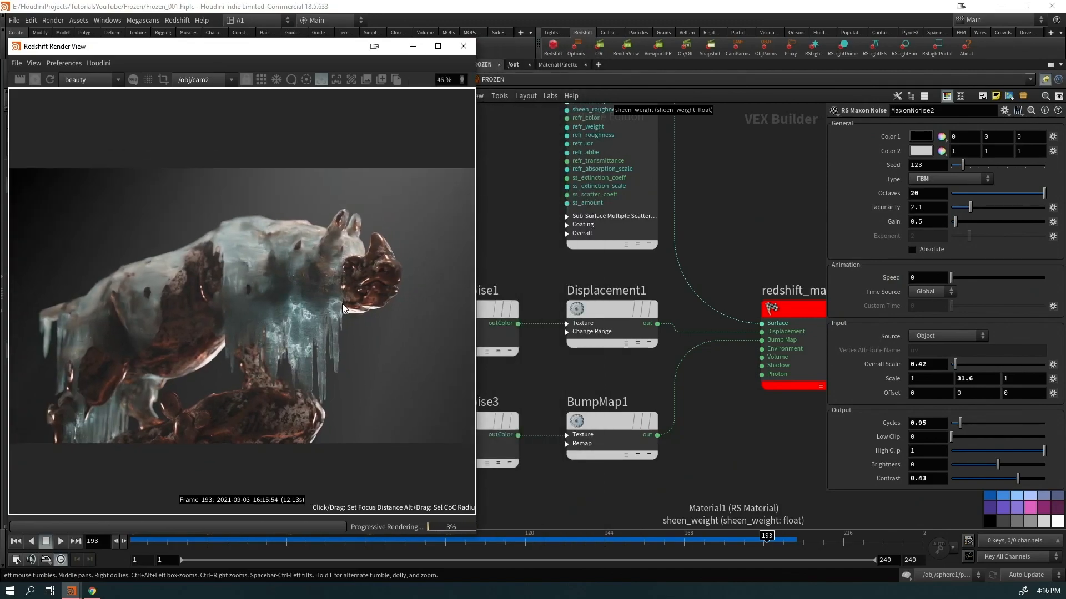
scroll(302, 239, down, 1)
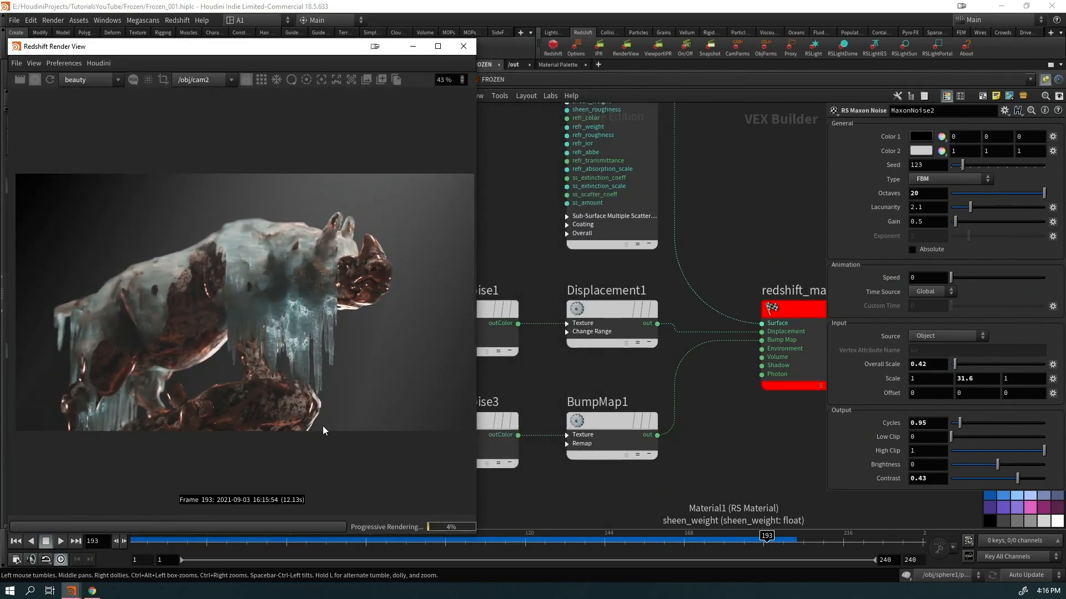
drag(339, 534, 339, 393)
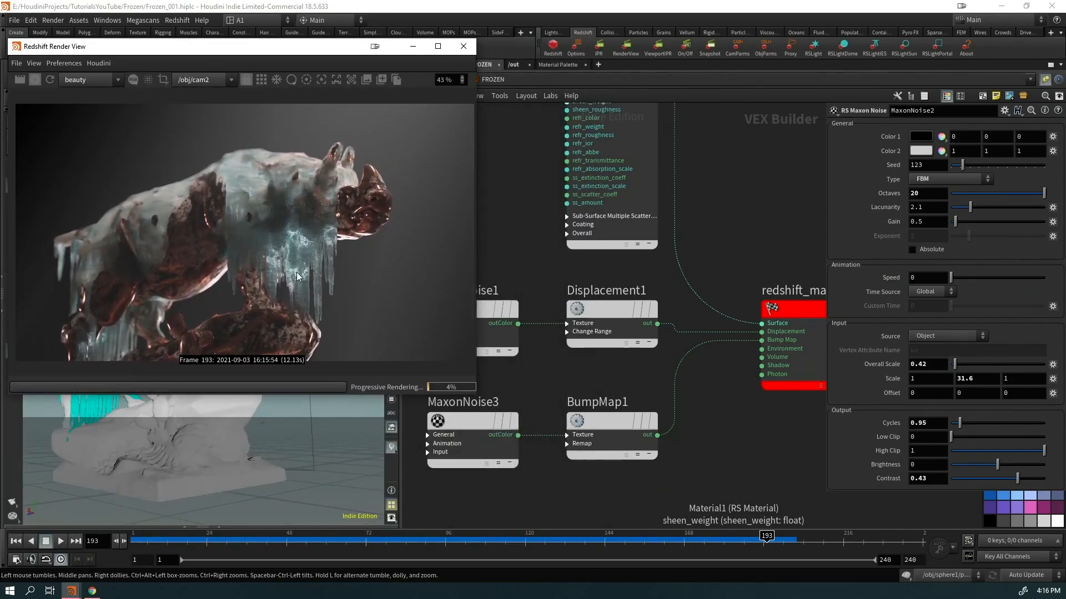
drag(294, 46, 304, 91)
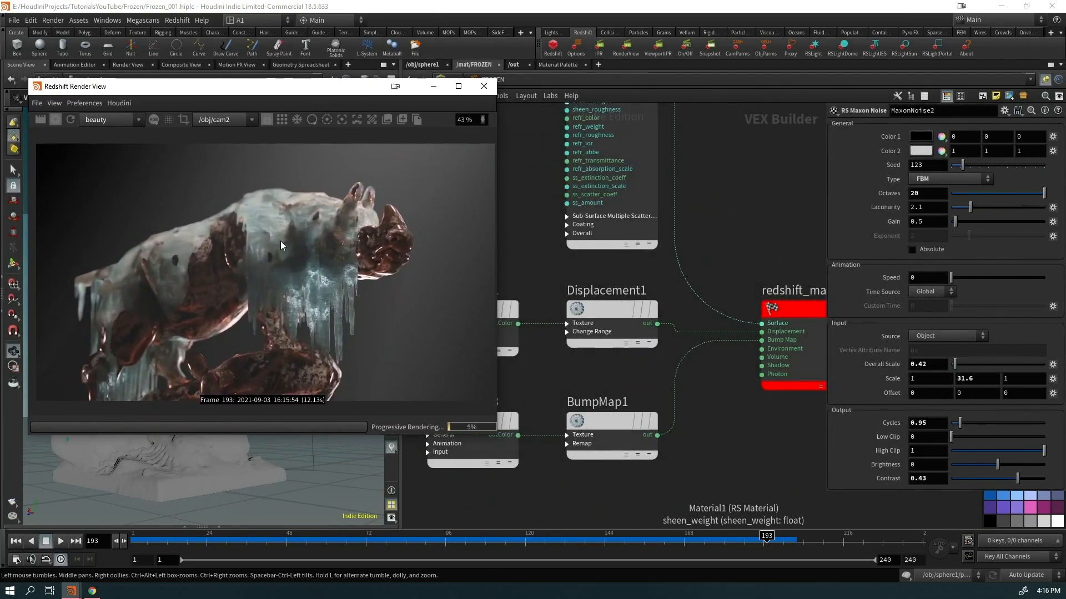
scroll(333, 333, up, 5)
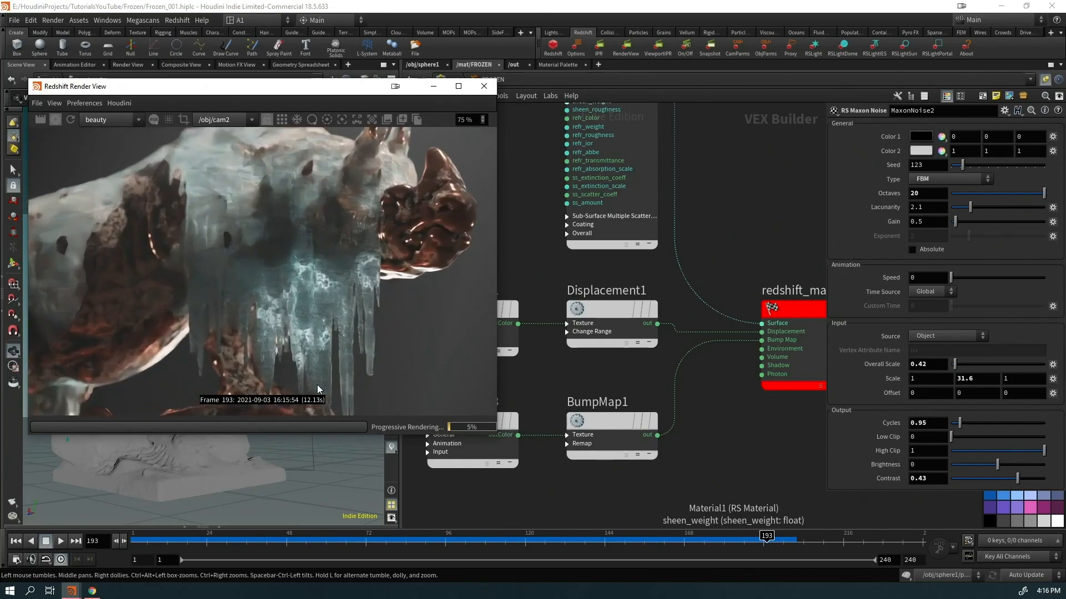
middle_drag(533, 272, 561, 461)
Select Material1 and keep its Sub-Surface Scatter Scale at 5
click(643, 318)
scroll(786, 451, down, 10)
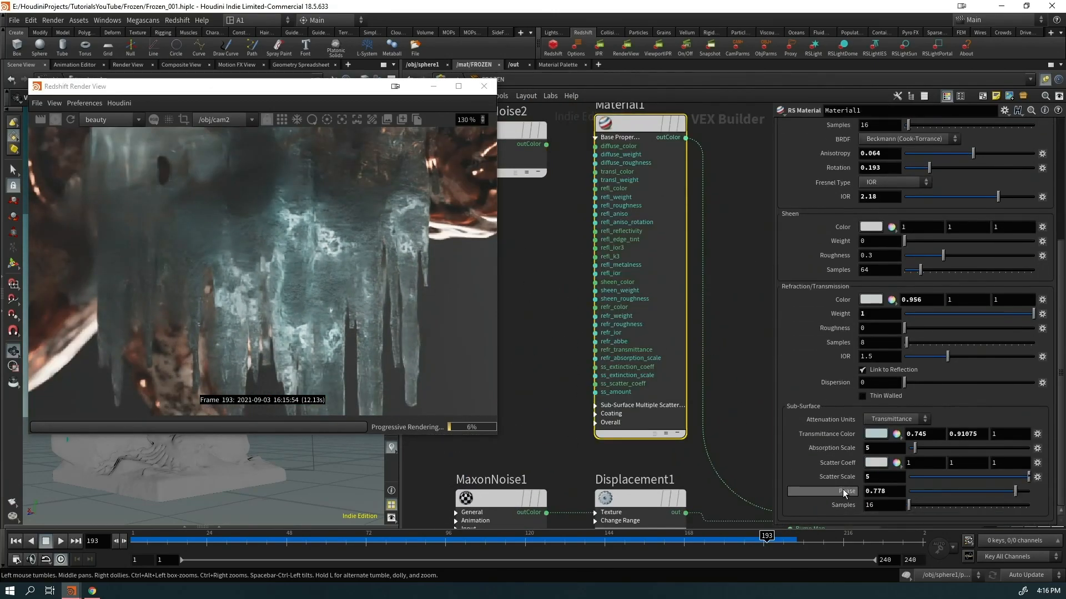
key(Return)
Try a reflection IOR of 1.55, then set it to 2.15
scroll(333, 343, down, 2)
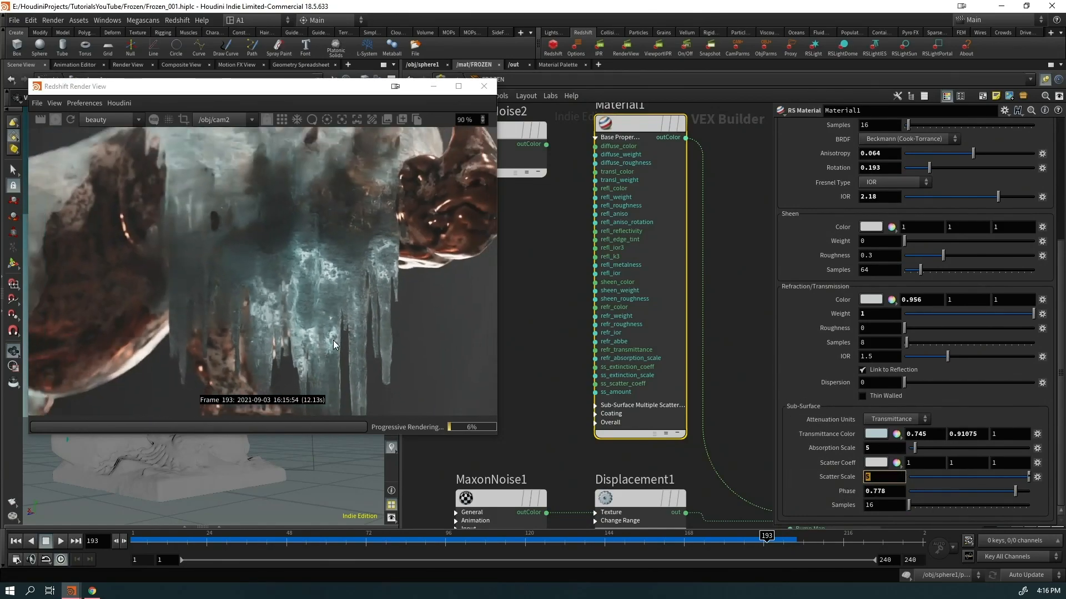
scroll(303, 300, down, 2)
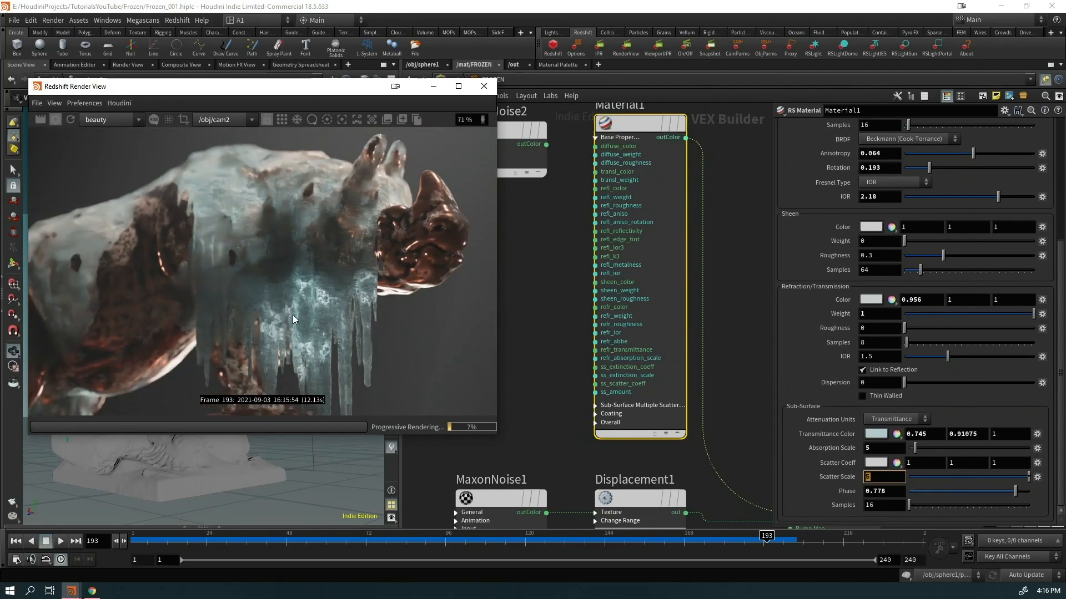
scroll(322, 314, down, 1)
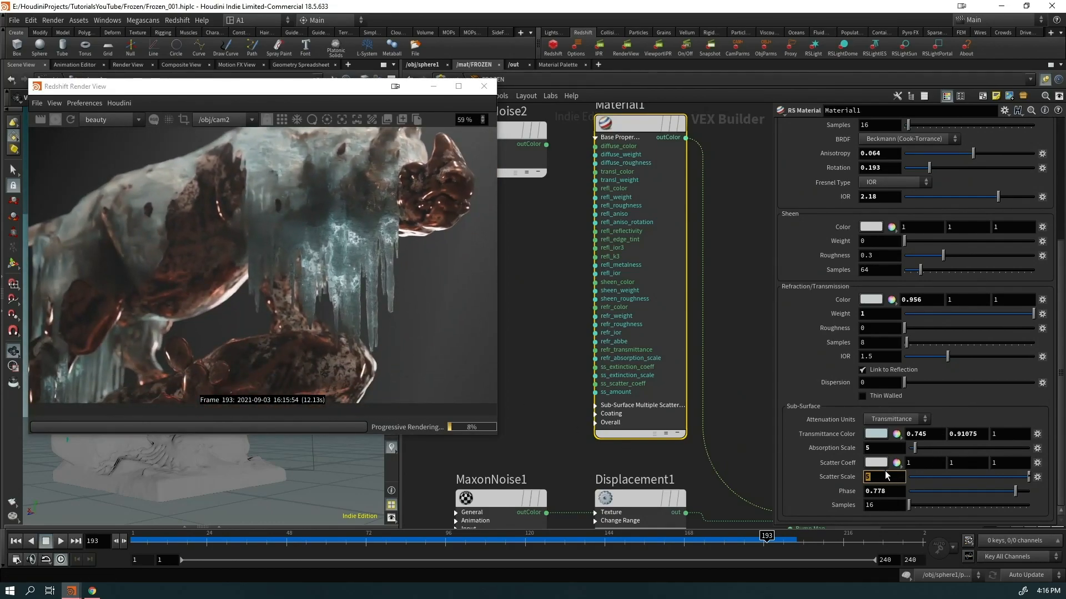
scroll(908, 394, up, 4)
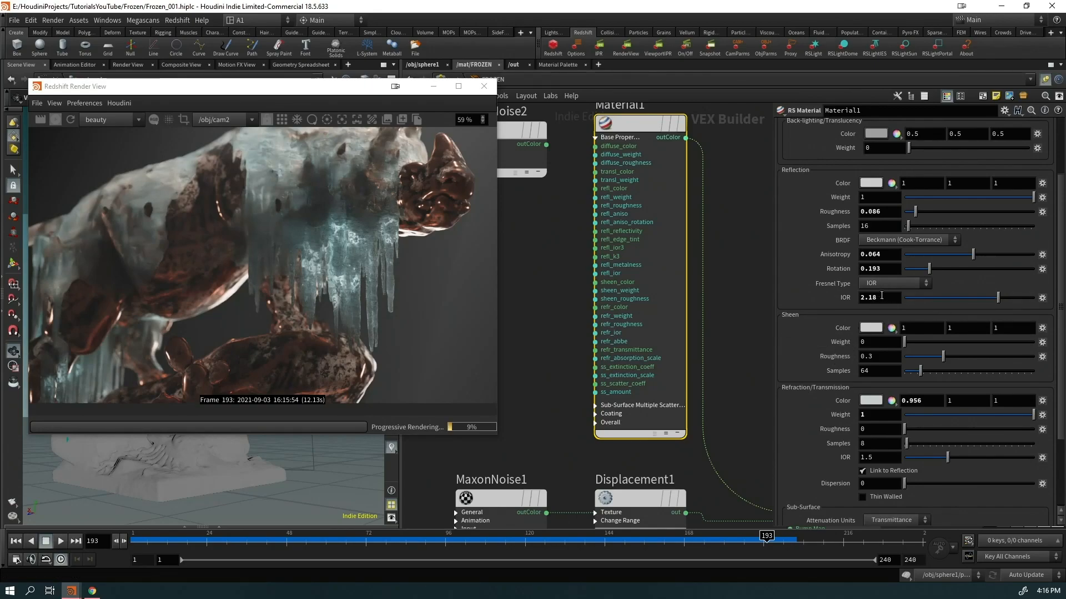
drag(991, 298, 971, 298)
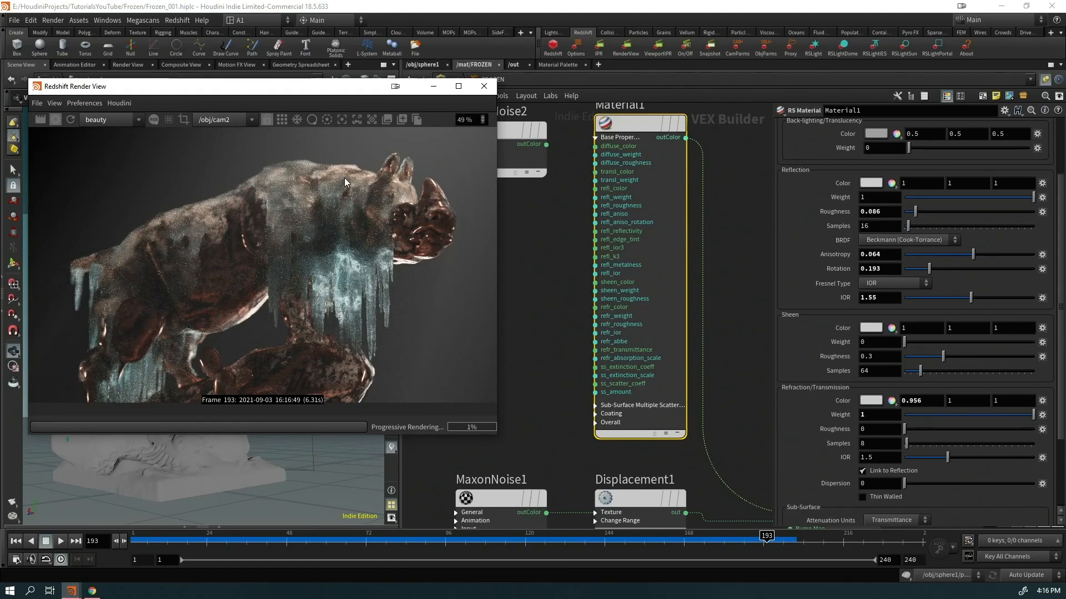
drag(890, 297, 804, 306)
text(2.15)
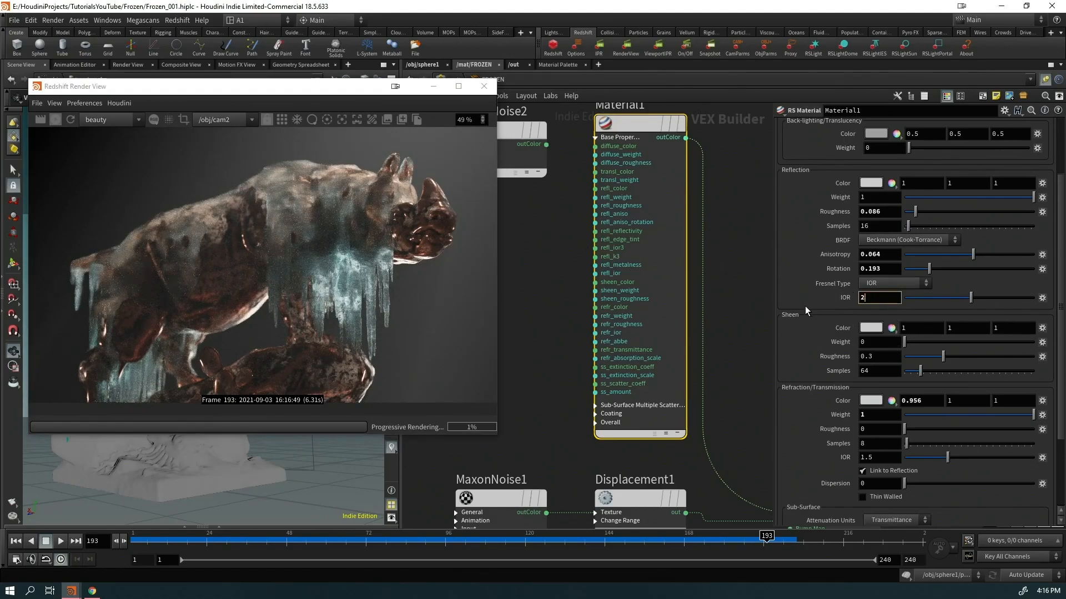
key(Return)
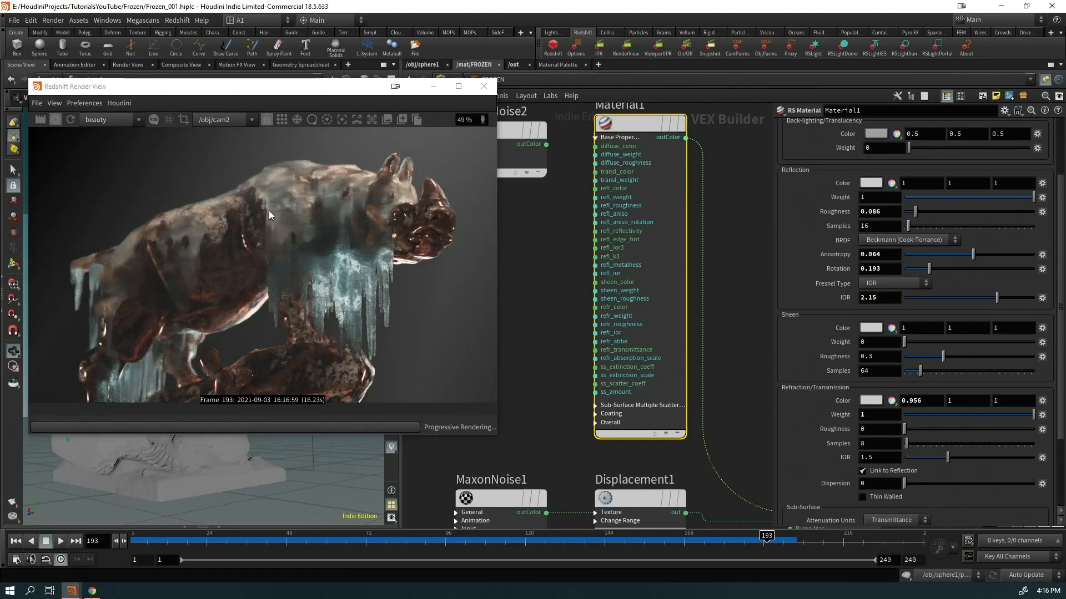
Reposition the rhino in the Redshift render view to inspect the brighter, whiter ice
scroll(415, 225, up, 6)
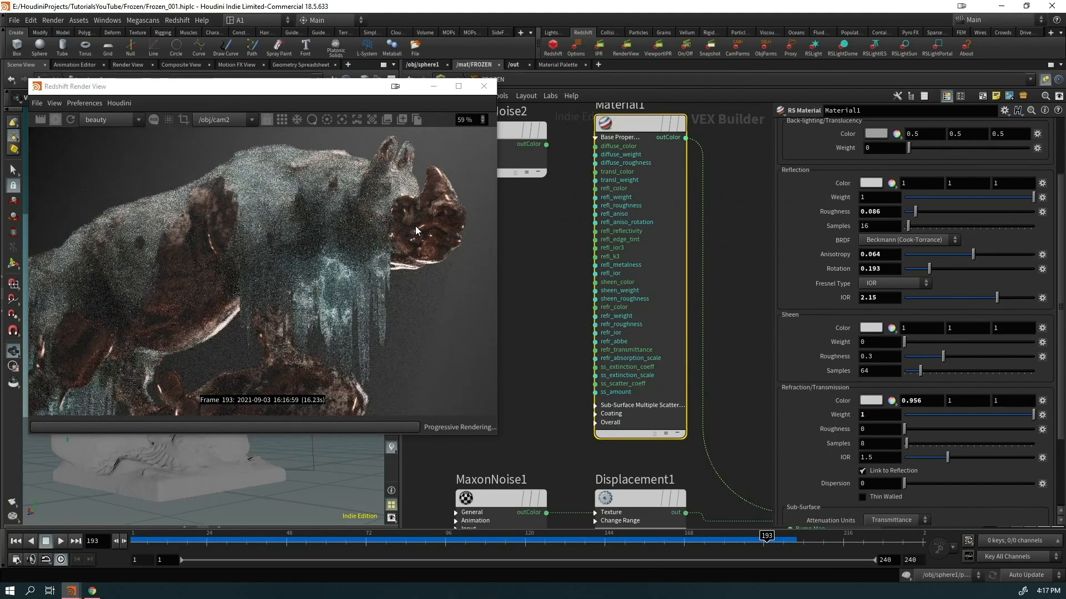
scroll(397, 222, down, 8)
middle_drag(367, 282, 335, 289)
scroll(334, 261, up, 1)
mouse_move(332, 251)
middle_down()
mouse_move(339, 242)
mouse_move(334, 252)
middle_up()
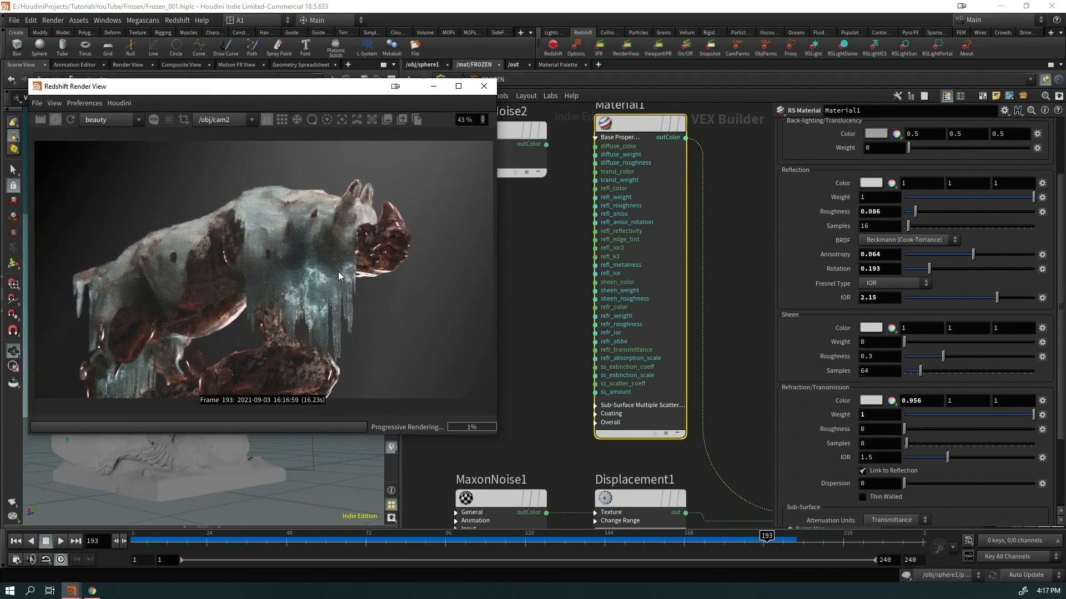
click(459, 86)
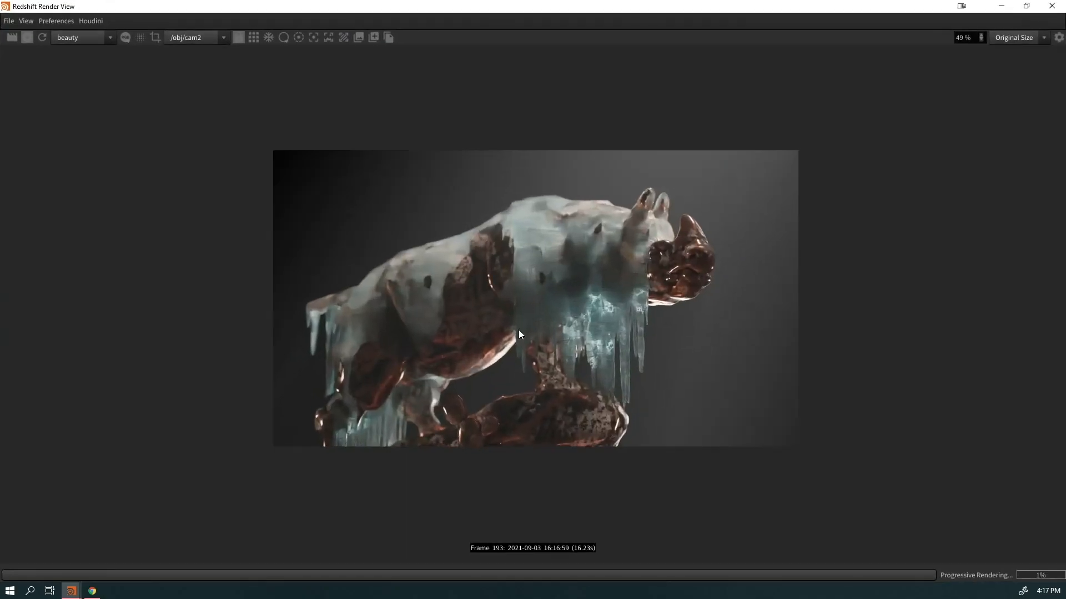
scroll(517, 330, up, 5)
scroll(553, 300, down, 1)
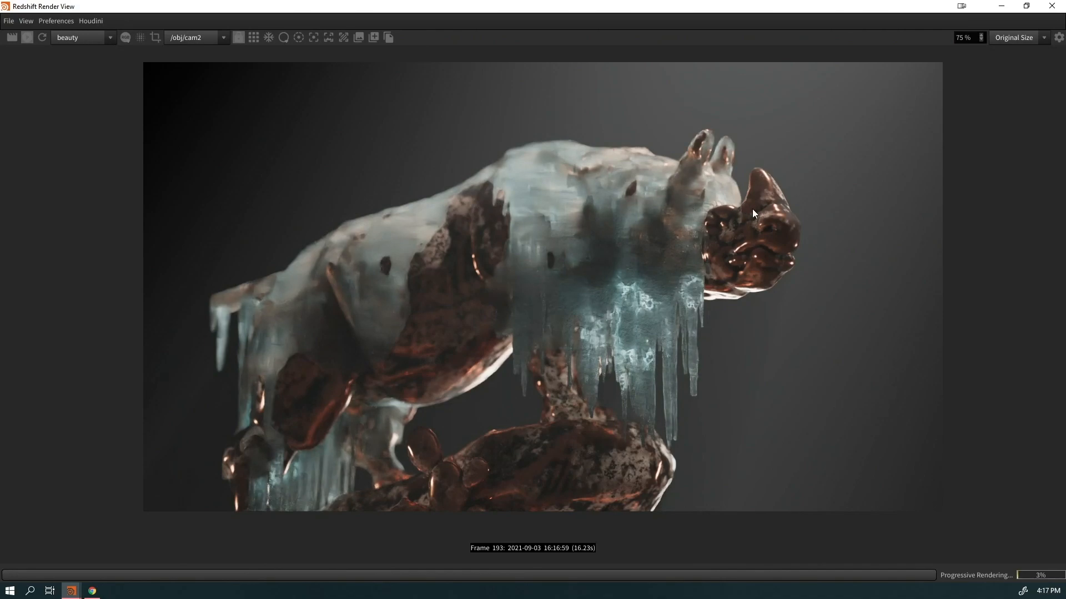
drag(925, 7, 459, 123)
scroll(404, 315, down, 2)
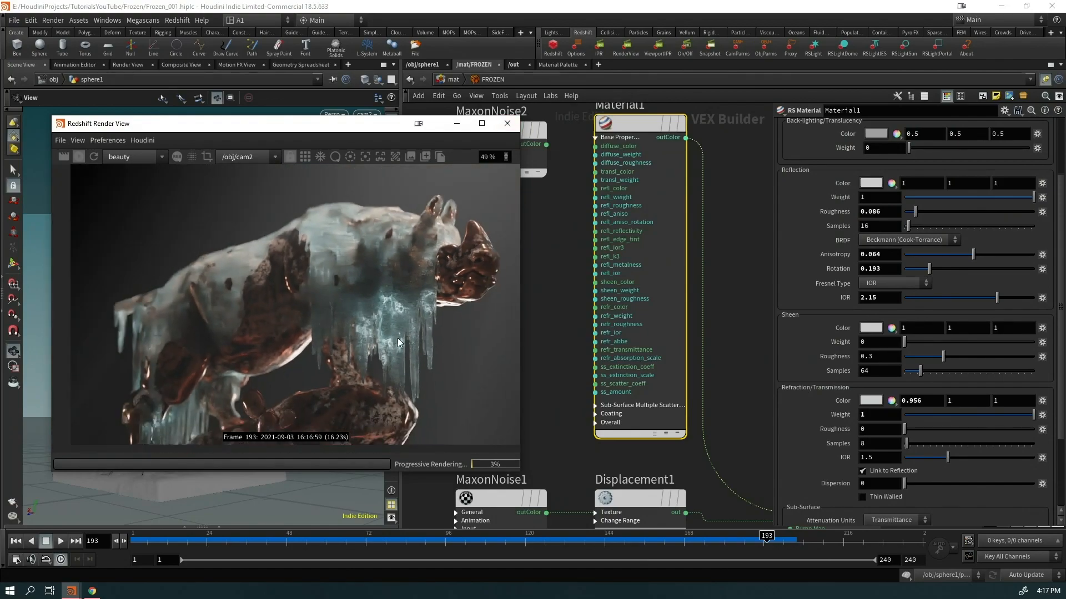